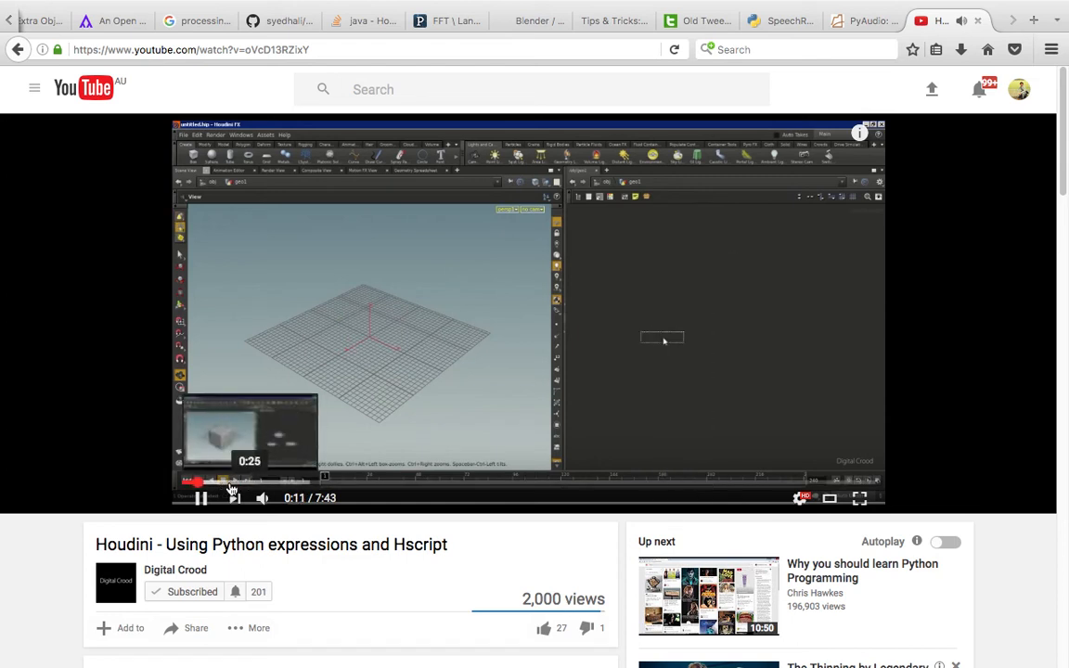
# Skim the Houdini Python expressions and Hscript video up to about 7:04, and highlight "Python expressions" and "Hscript" in its title.
pyautogui.click(267, 484)
pyautogui.click(318, 339)
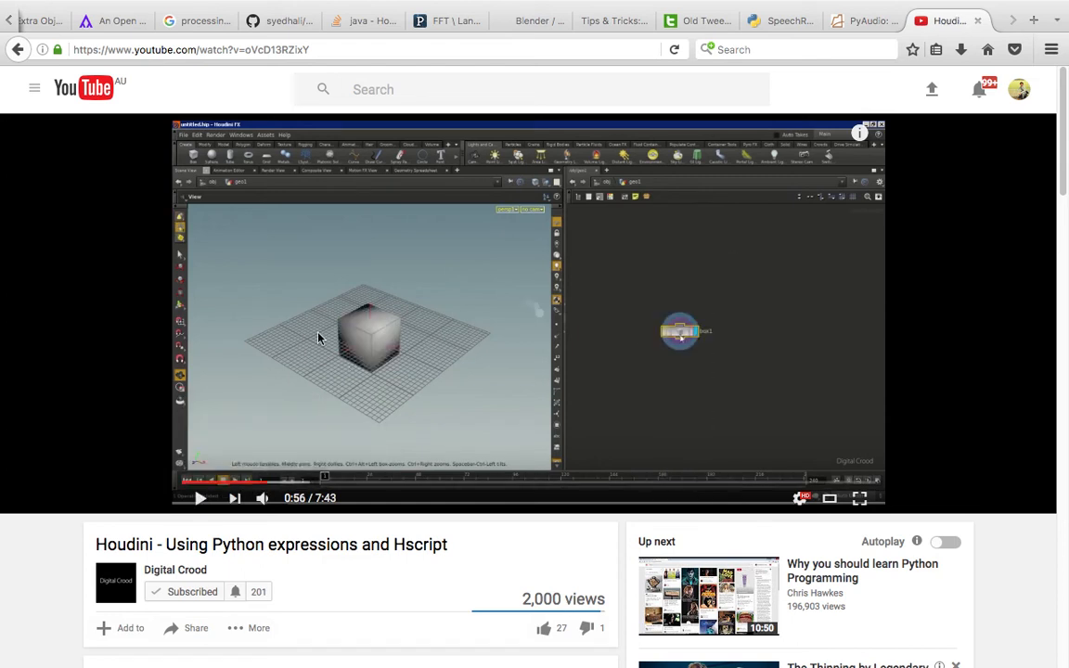
pyautogui.click(487, 365)
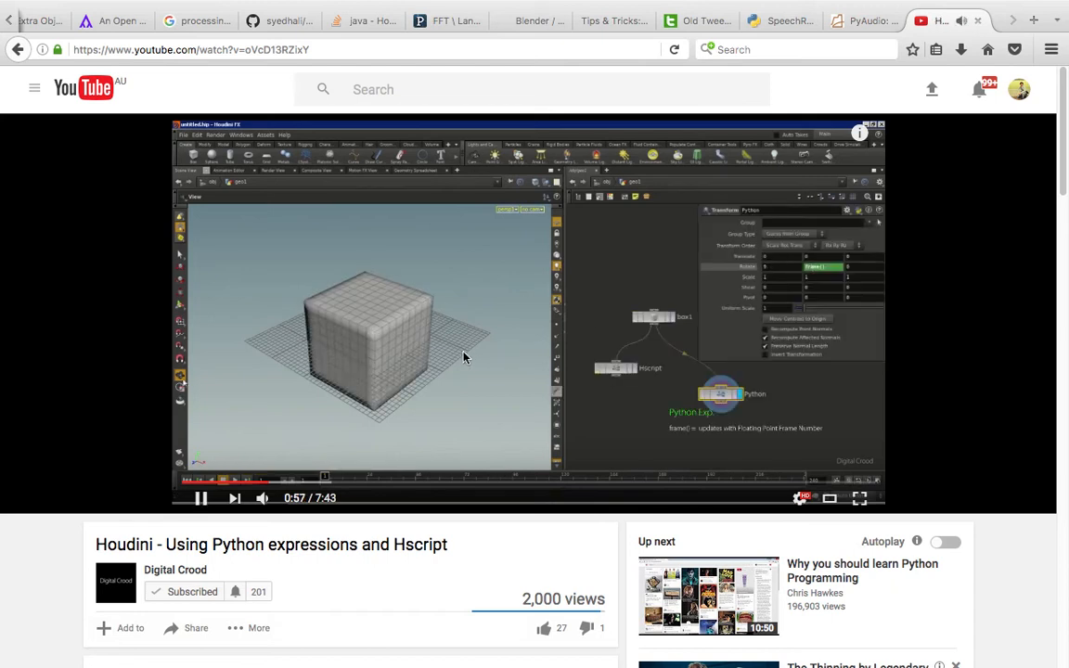
pyautogui.click(313, 489)
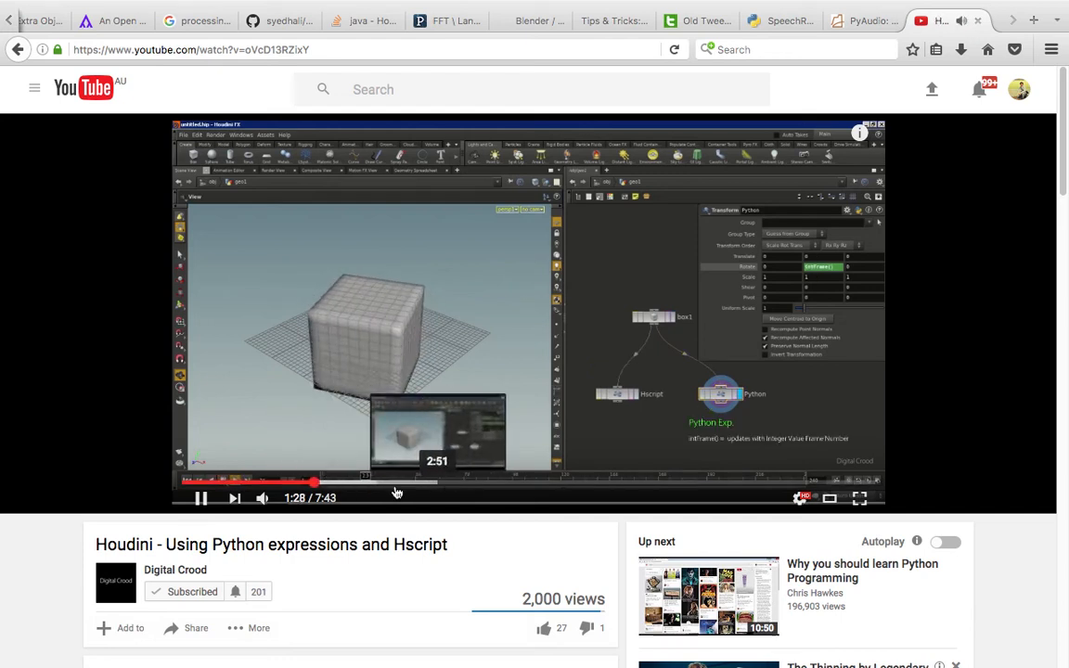
pyautogui.click(403, 489)
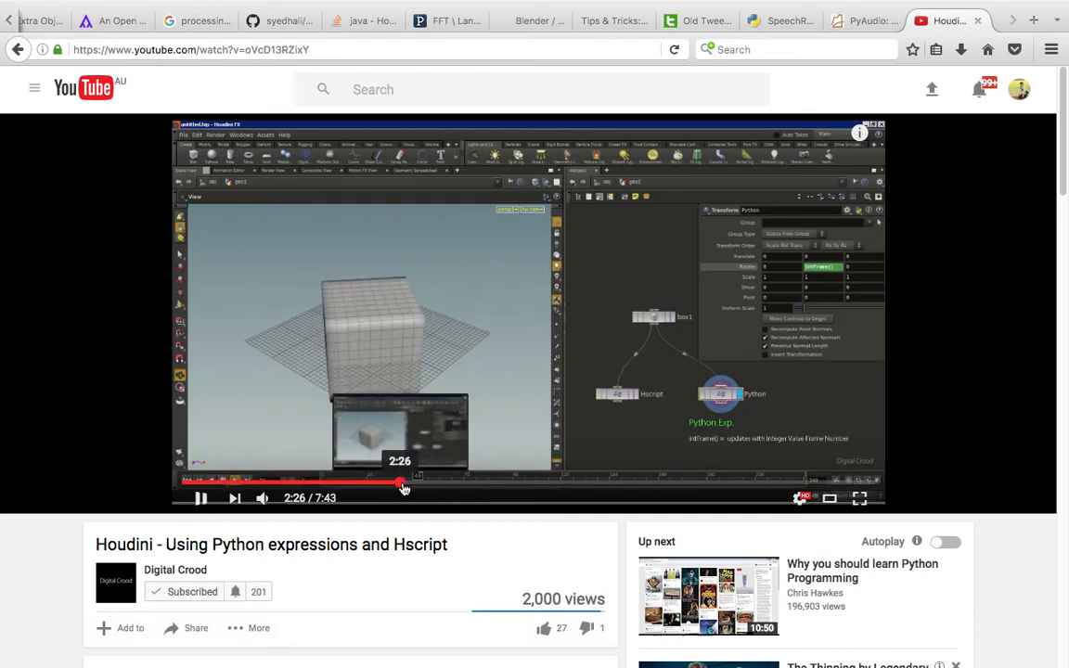
pyautogui.click(527, 486)
pyautogui.moveTo(527, 486); pyautogui.dragTo(517, 485)
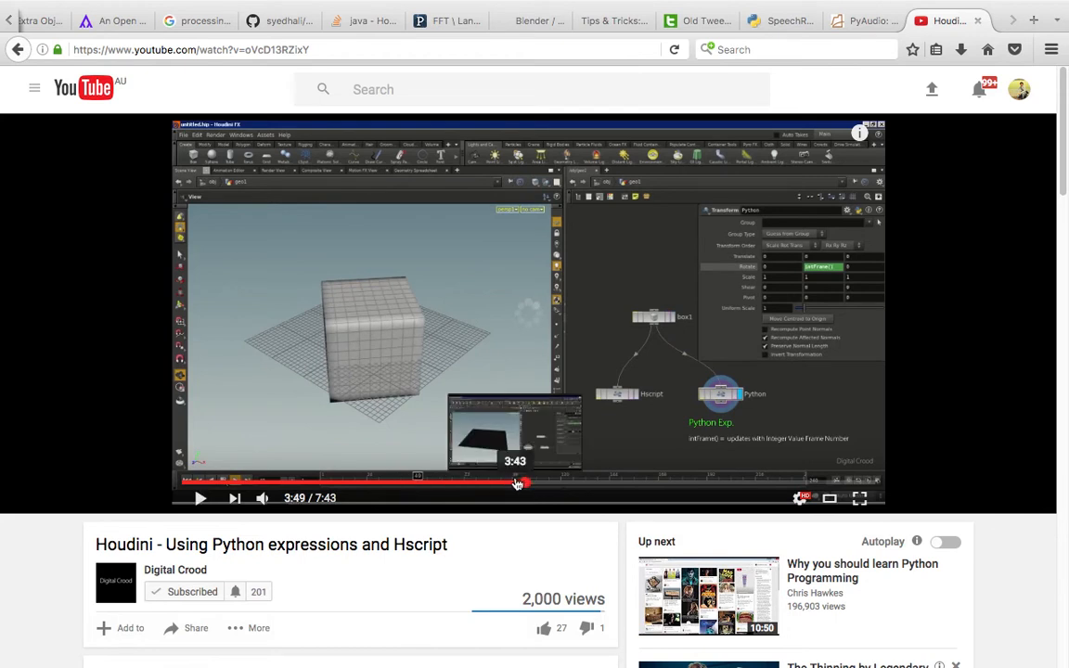
pyautogui.moveTo(517, 485); pyautogui.dragTo(517, 484)
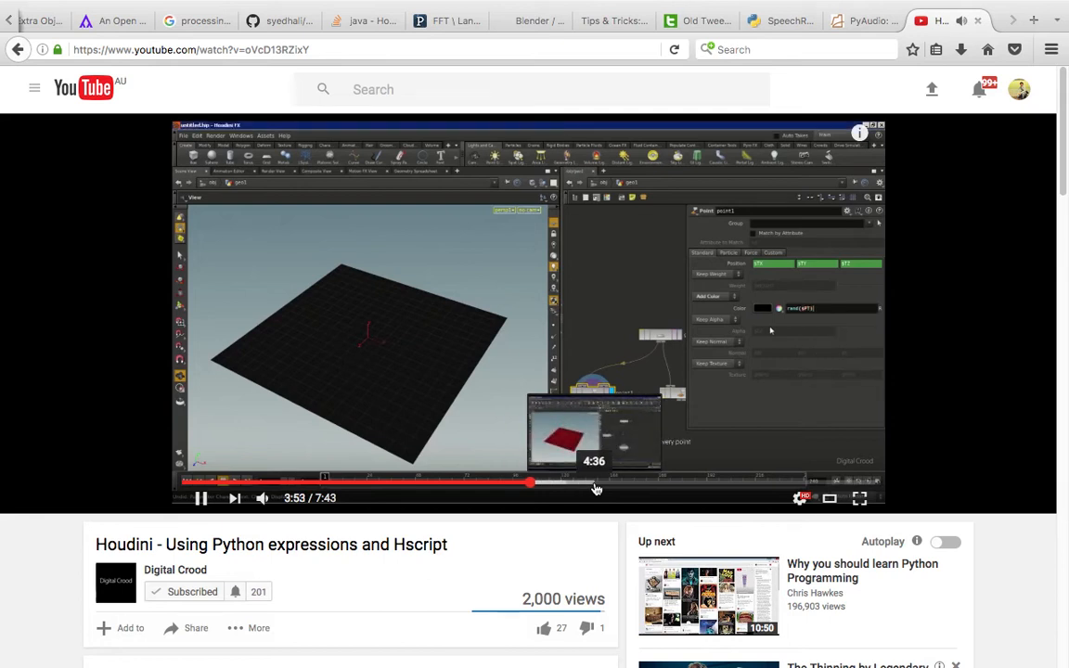
pyautogui.click(595, 485)
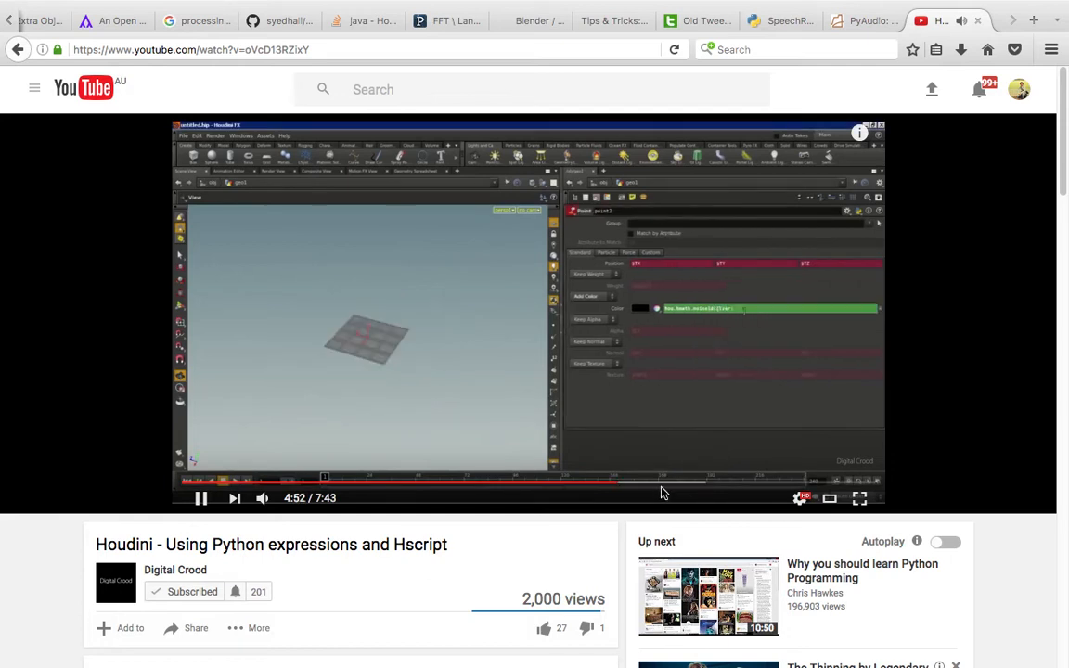
pyautogui.click(690, 483)
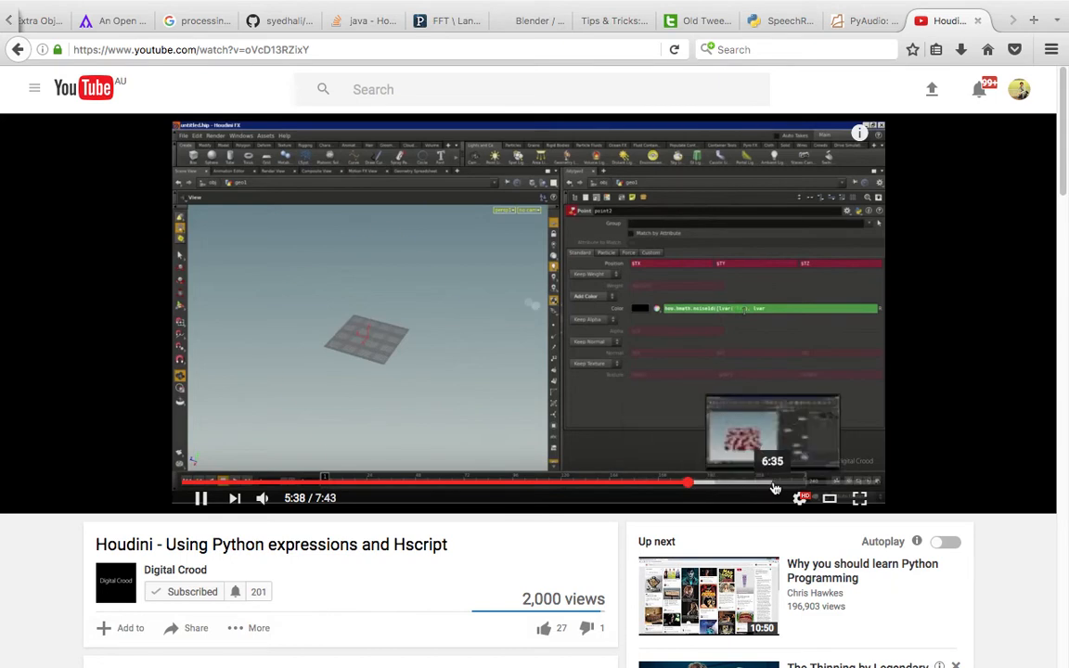
pyautogui.click(775, 483)
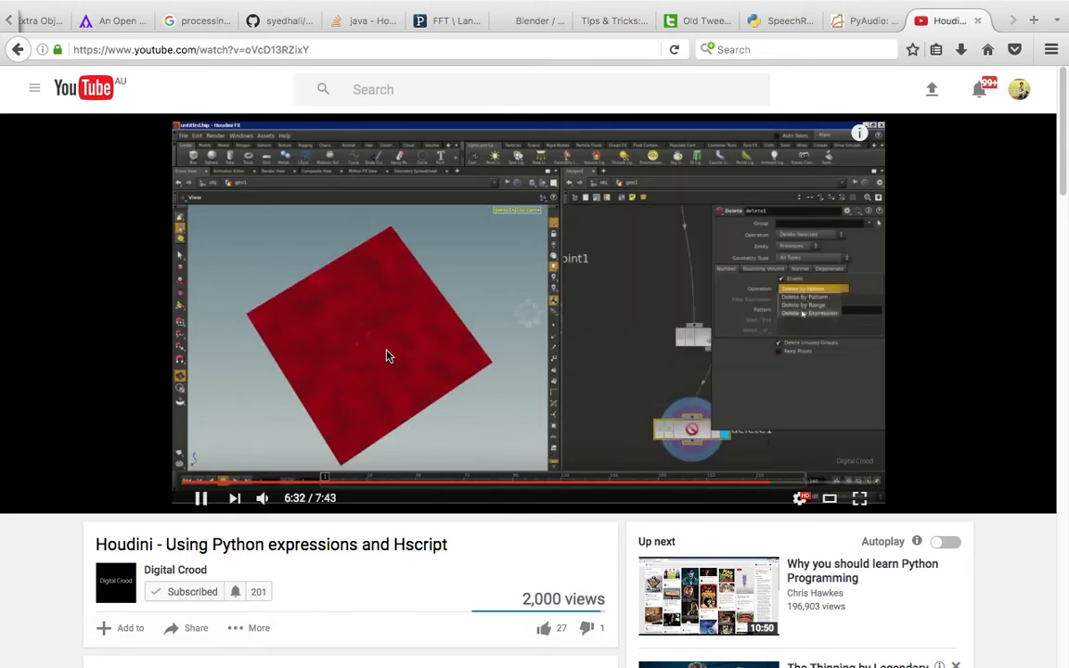
pyautogui.click(809, 484)
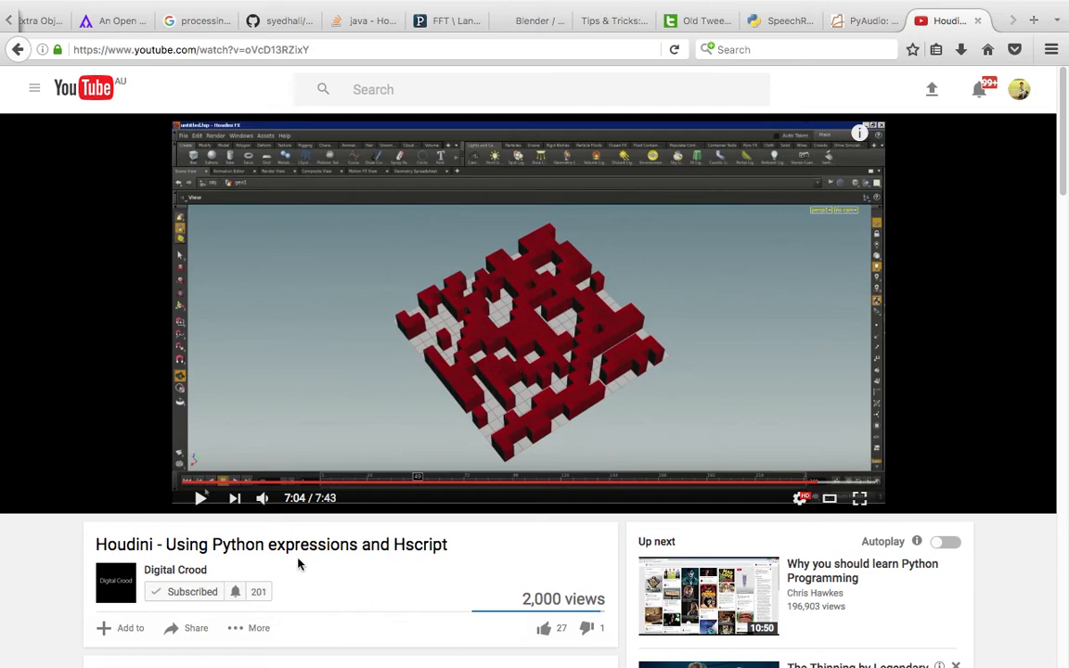
pyautogui.moveTo(233, 544); pyautogui.dragTo(311, 543)
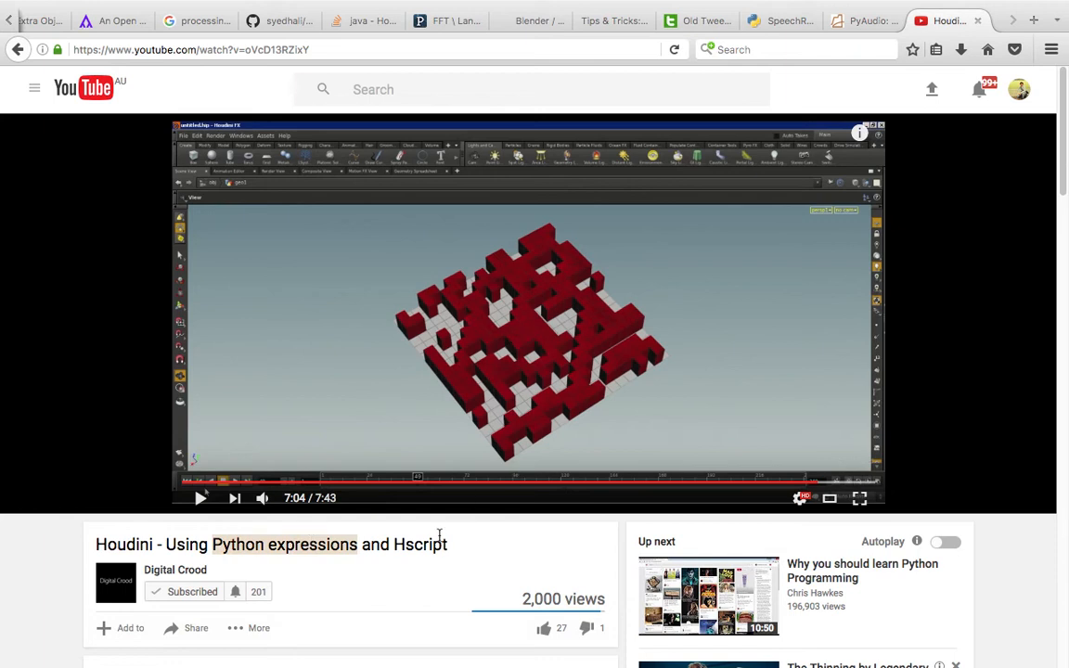
pyautogui.moveTo(400, 544); pyautogui.dragTo(474, 544)
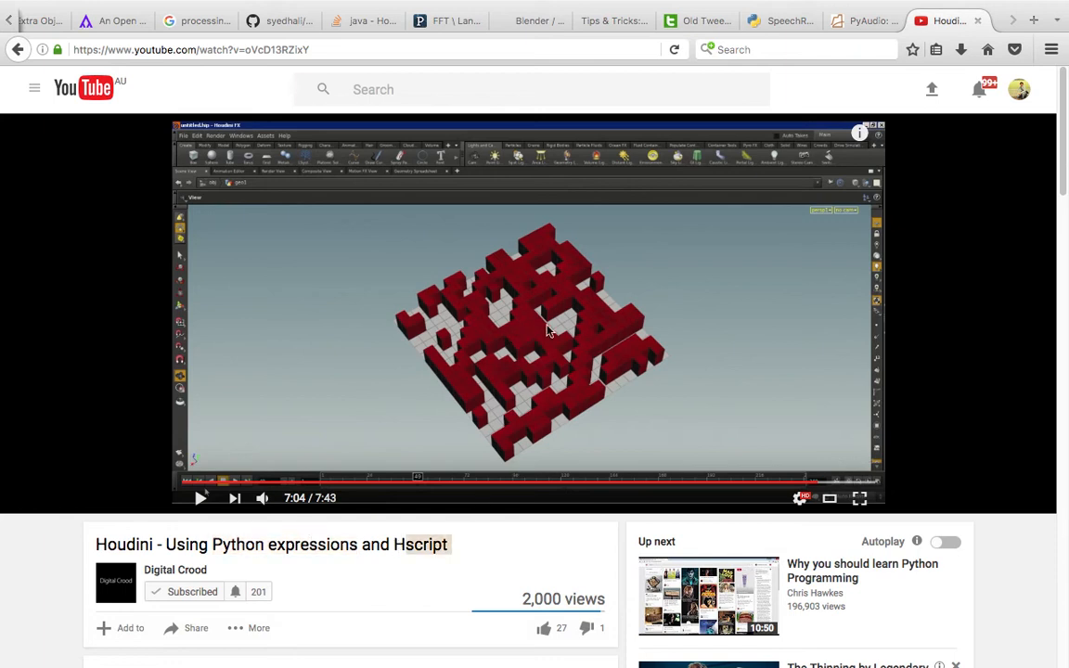
# Close the video tab and quit Firefox, switching to Blender.
pyautogui.click(978, 20)
pyautogui.click(65, 8)
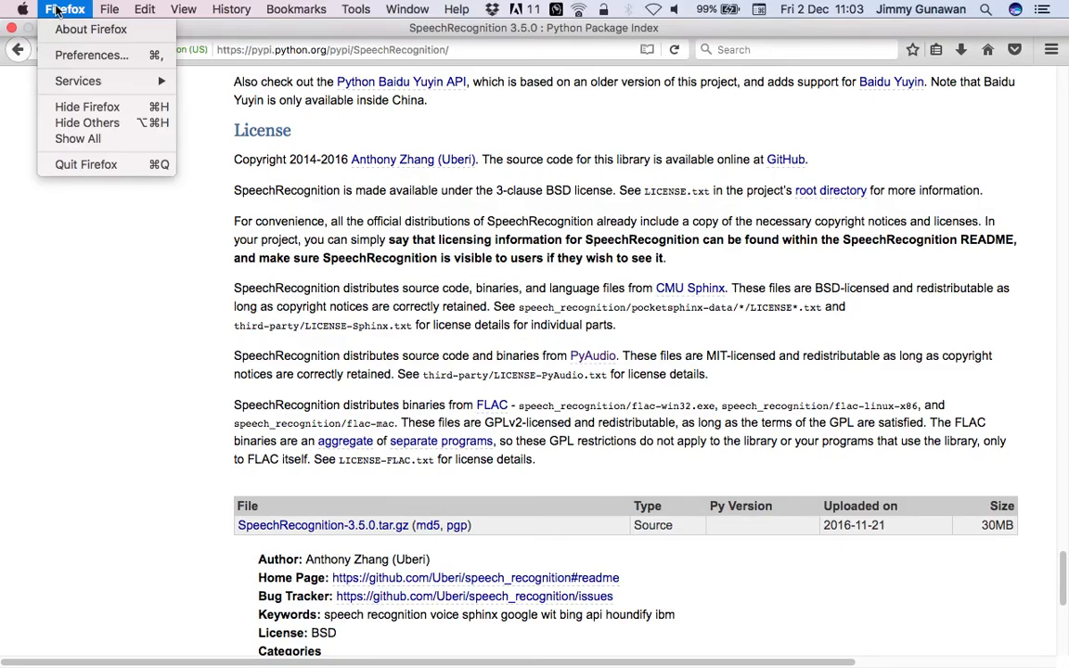
pyautogui.click(84, 165)
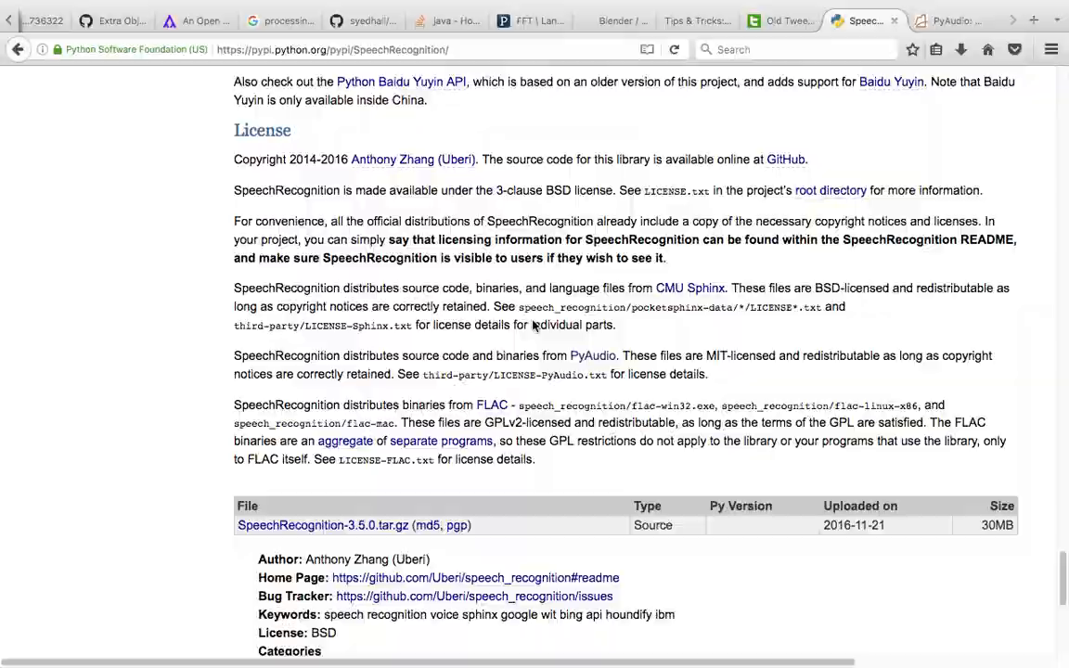
pyautogui.hotkey('ctrl', 'Right')
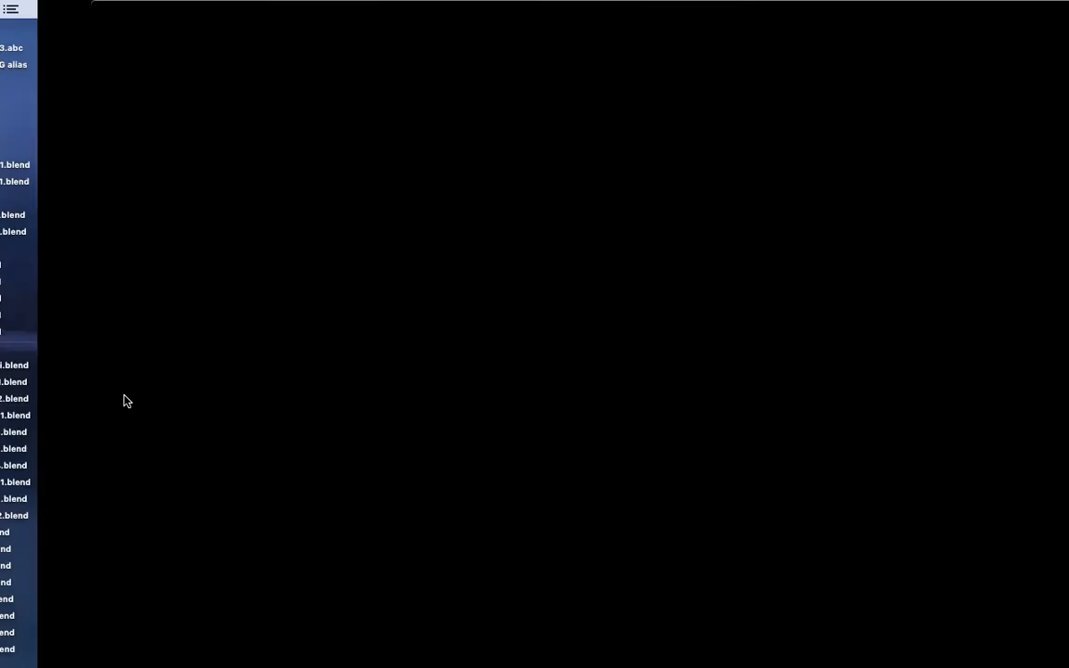
pyautogui.hotkey('ctrl', 'Right')
# Select the camera and the lamp together and move them to layer 2.
pyautogui.moveTo(466, 310); pyautogui.dragTo(464, 301, button='middle')
pyautogui.rightClick(393, 151)
pyautogui.keyDown('shift'); pyautogui.rightClick(658, 107); pyautogui.keyUp('shift')
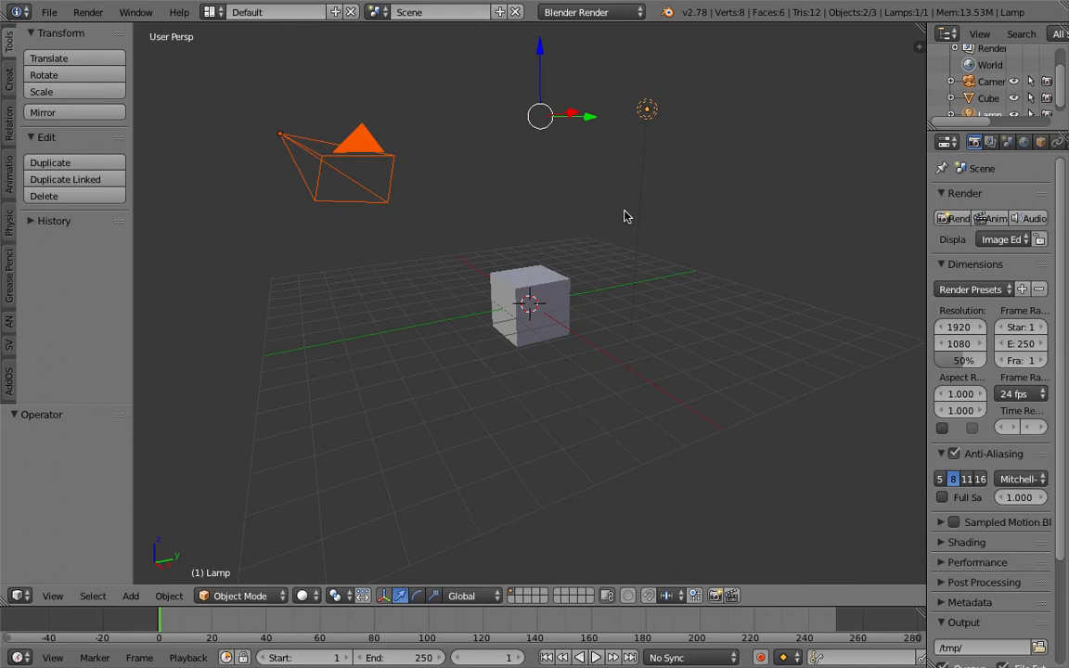
pyautogui.press('m')
pyautogui.press('2')
# Save the scene to the Desktop as face_random_color_001.blend.
pyautogui.click(49, 13)
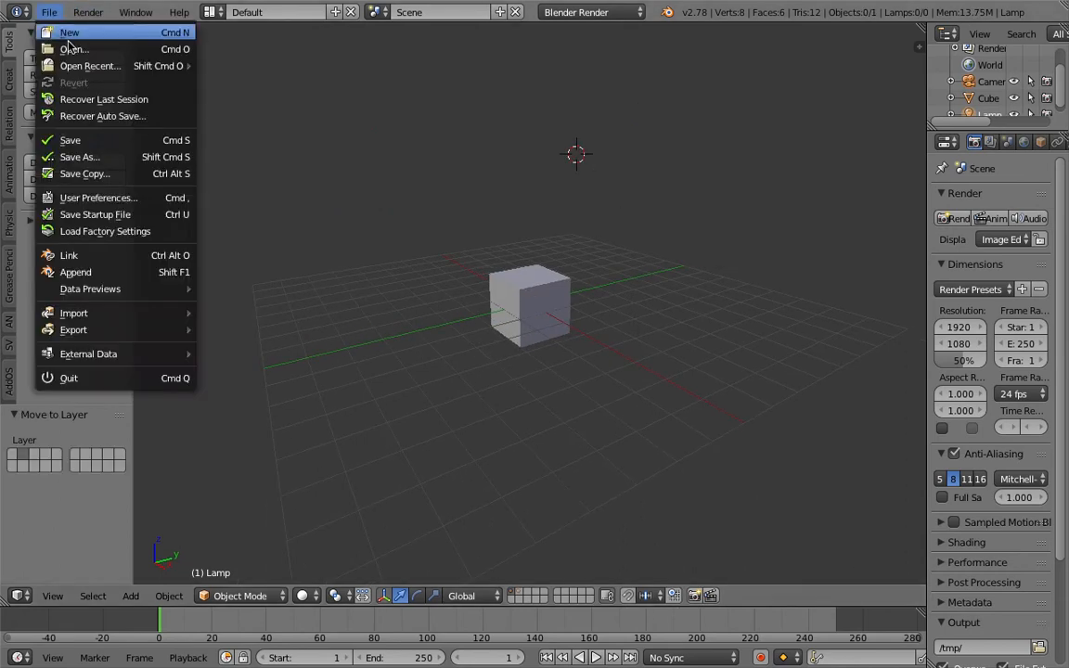
pyautogui.click(79, 156)
pyautogui.click(251, 74)
pyautogui.moveTo(249, 75); pyautogui.dragTo(196, 93)
pyautogui.write('face')
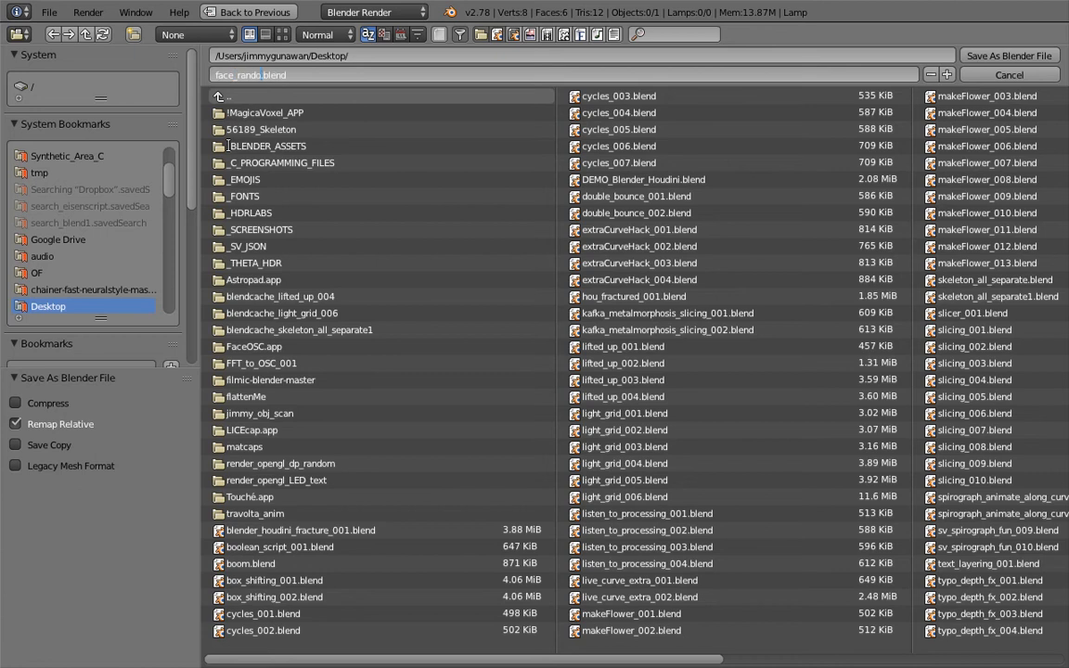
pyautogui.write('_random_color_001')
pyautogui.press('Return')
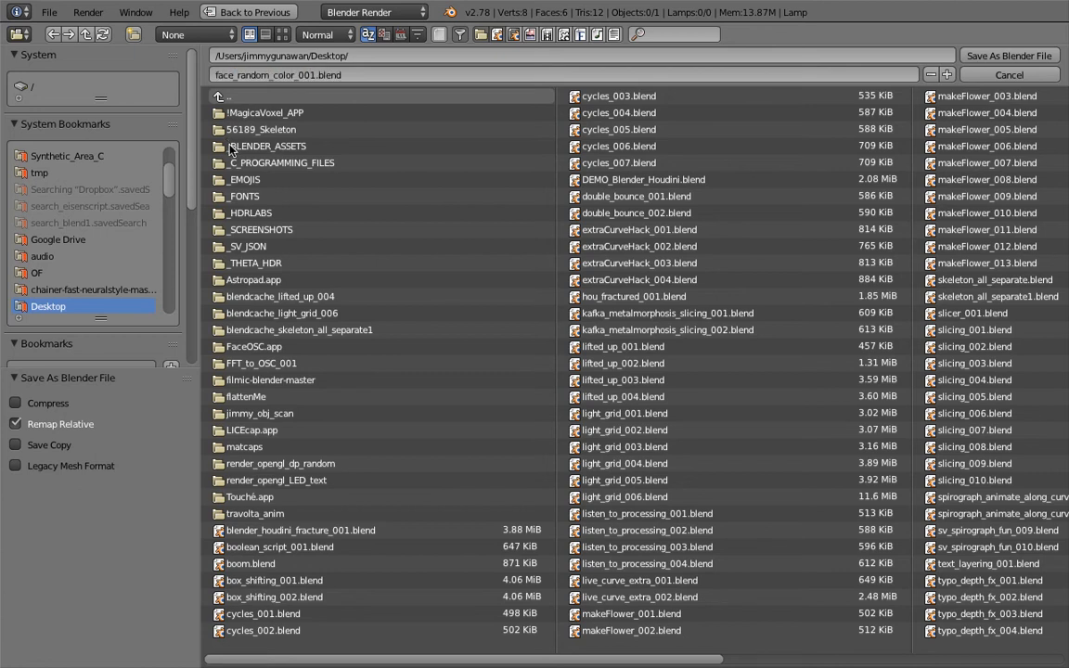
pyautogui.click(1007, 56)
# Show the object transform properties beside the 3D view and select the cube.
pyautogui.scroll(4, 580, 284)
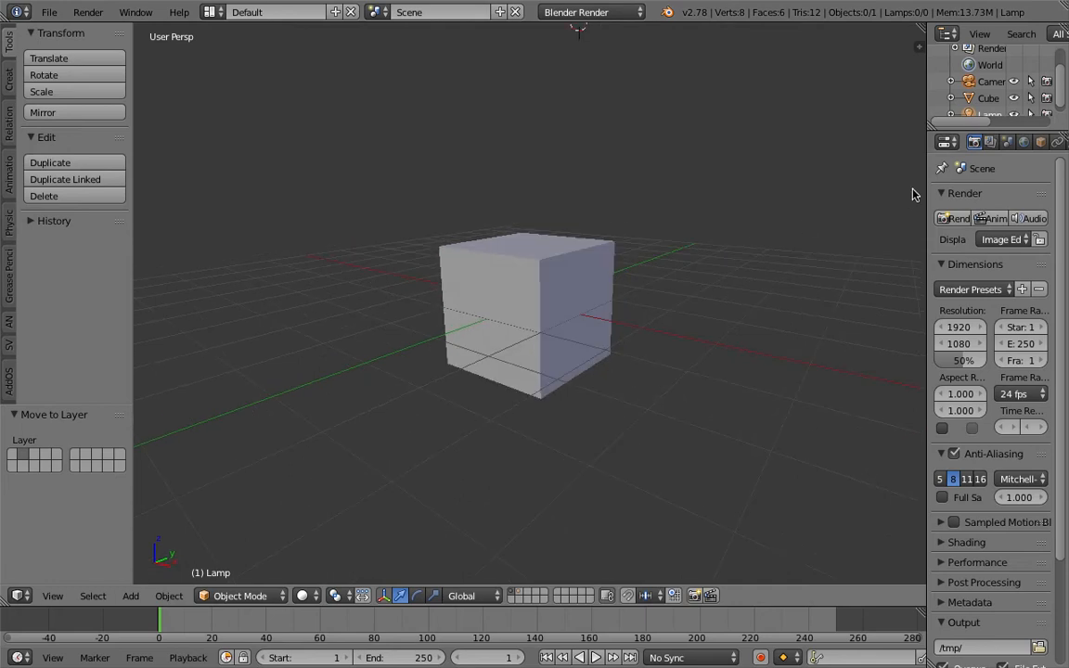
pyautogui.moveTo(928, 181); pyautogui.dragTo(817, 181)
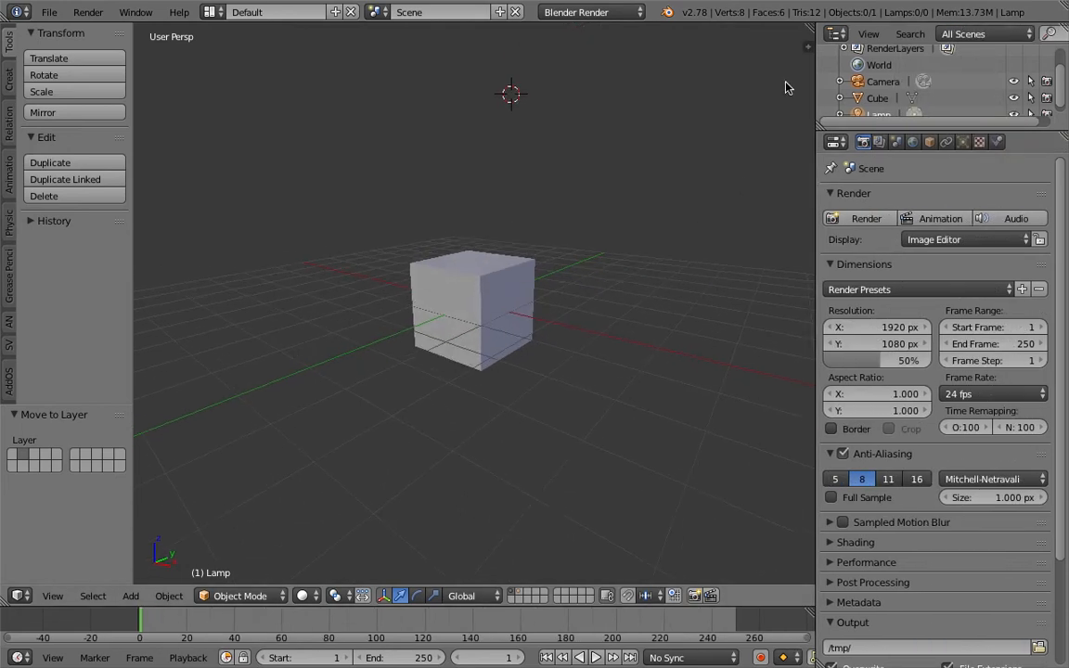
pyautogui.press('n')
pyautogui.moveTo(655, 152); pyautogui.dragTo(643, 154)
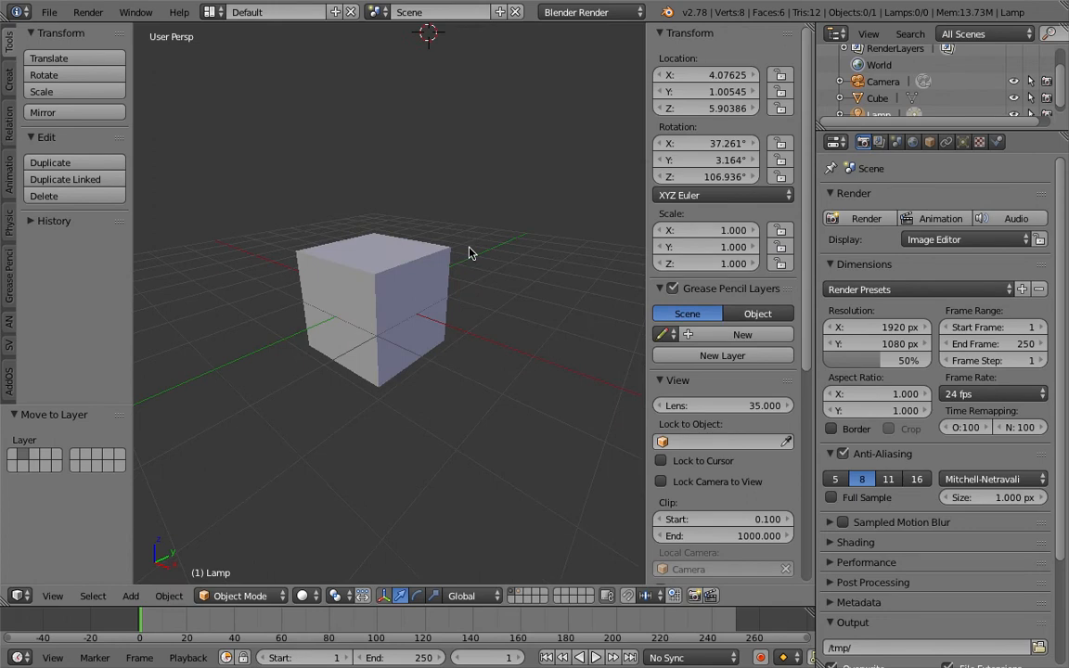
pyautogui.moveTo(399, 269); pyautogui.dragTo(479, 250, button='middle')
pyautogui.rightClick(425, 254)
pyautogui.moveTo(417, 296); pyautogui.dragTo(384, 294, button='middle')
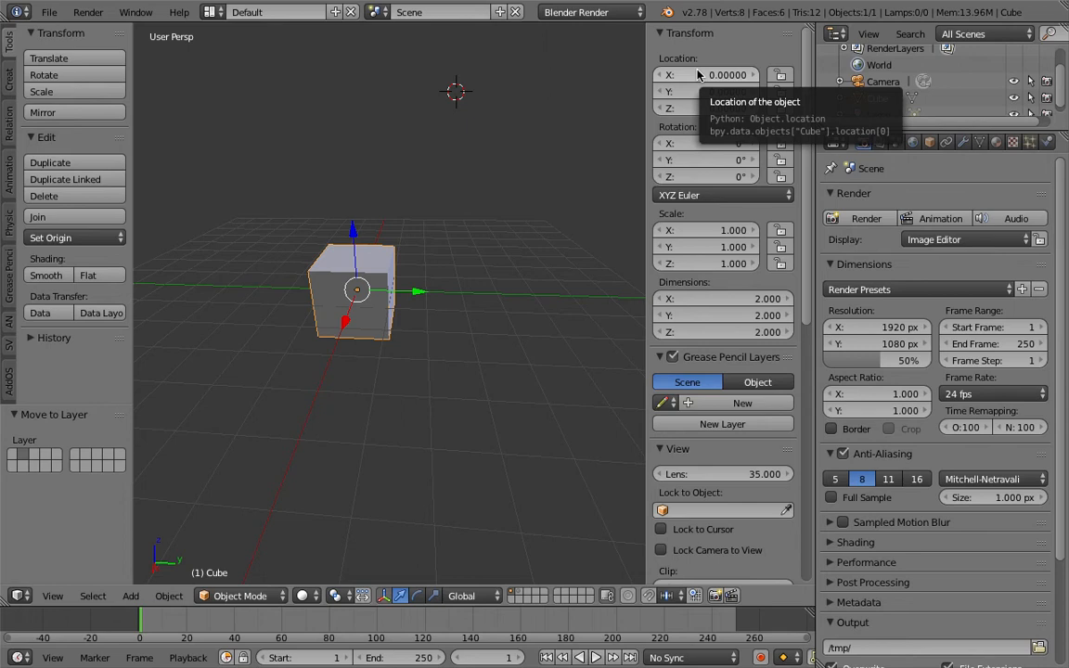
# Move the cube back and forth along the X axis, ending at about X -4.2.
pyautogui.moveTo(306, 201); pyautogui.dragTo(317, 312, button='middle')
pyautogui.press('g')
pyautogui.press('x')
pyautogui.click(316, 279)
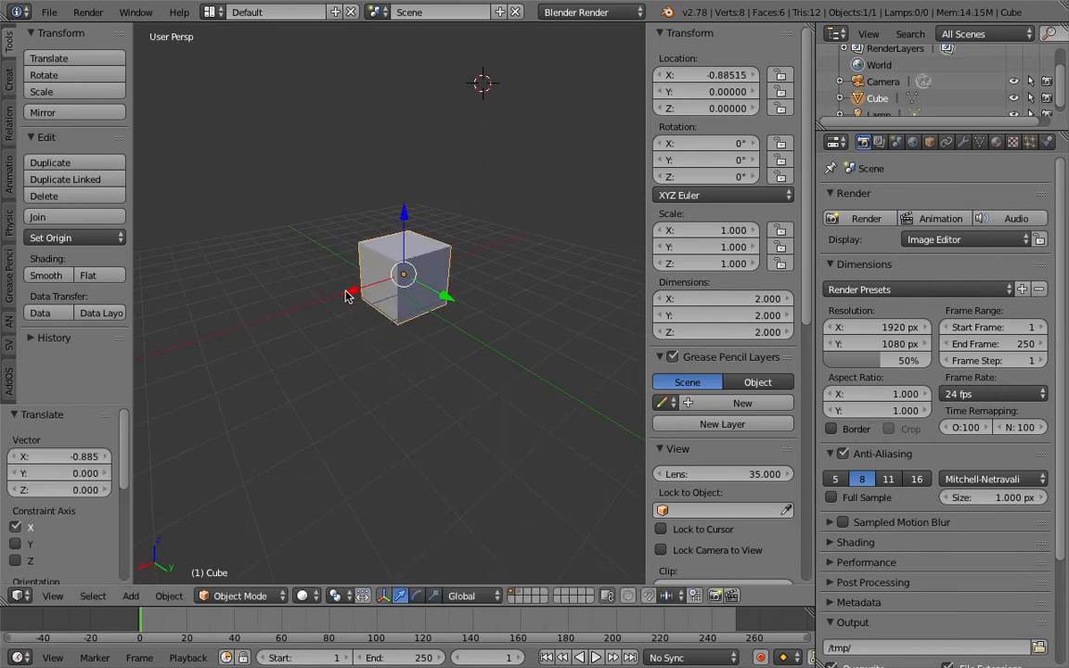
pyautogui.press('g')
pyautogui.press('x')
pyautogui.click(329, 308)
pyautogui.press('g')
pyautogui.press('x')
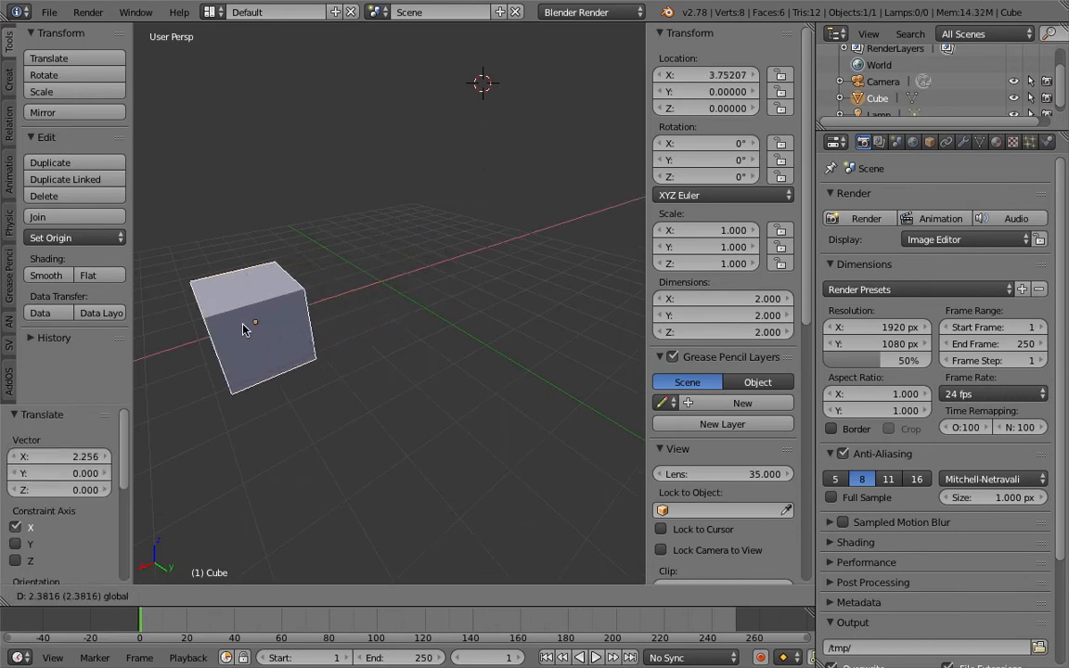
pyautogui.click(488, 254)
pyautogui.scroll(-2, 488, 254)
pyautogui.scroll(1, 487, 254)
pyautogui.moveTo(487, 255); pyautogui.dragTo(445, 265, button='middle')
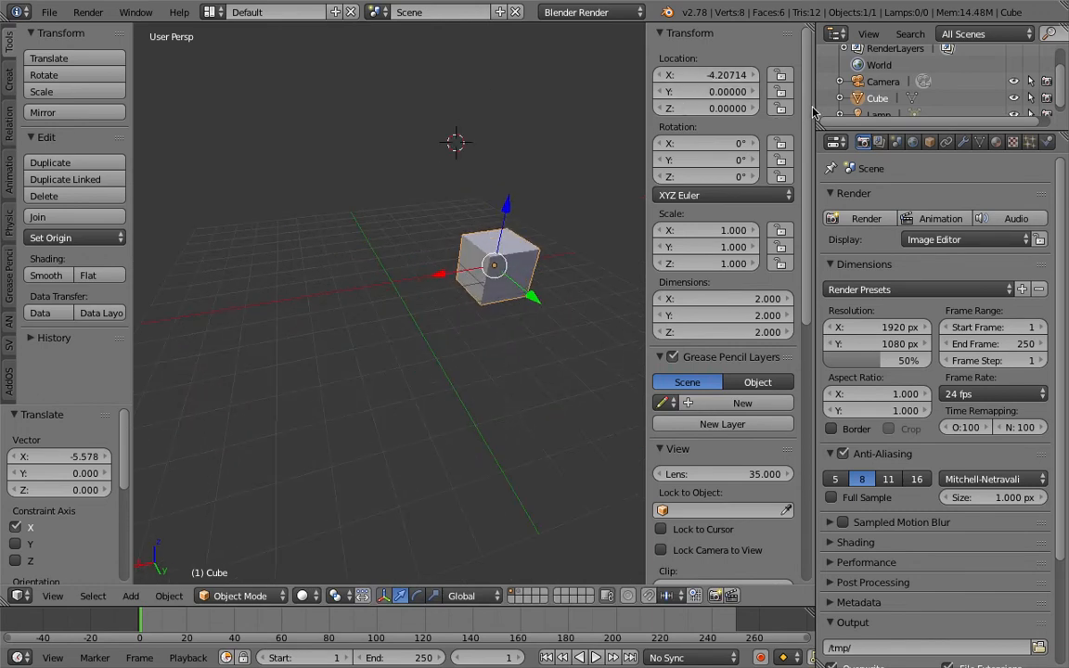
# Give the transform properties more width and drive the cube's X location with the expression #frame.
pyautogui.moveTo(813, 112); pyautogui.dragTo(902, 112)
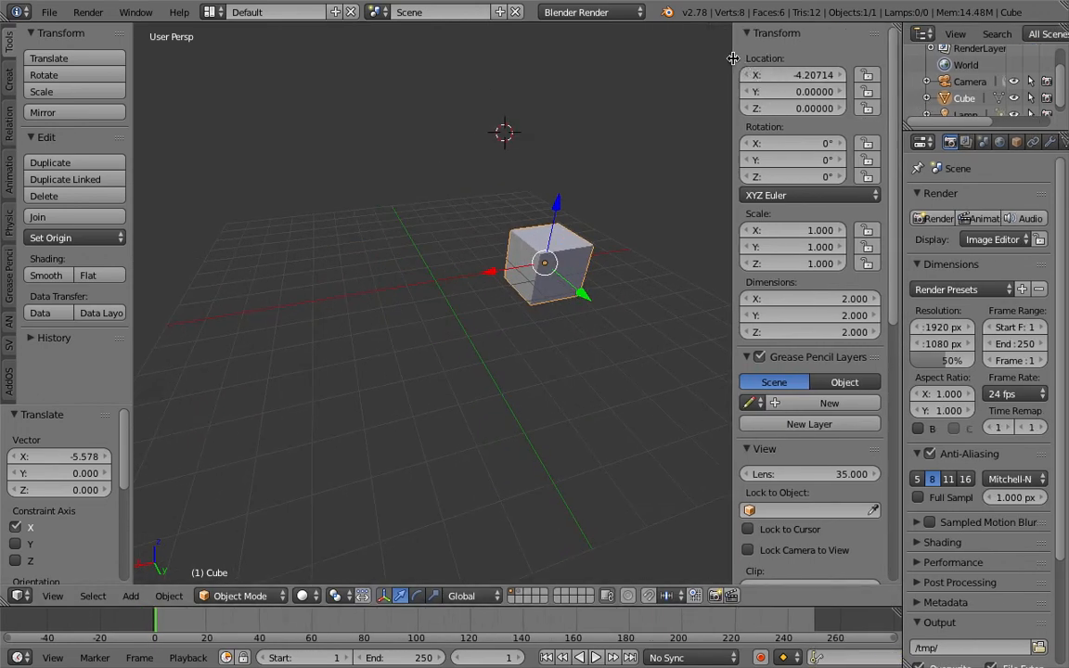
pyautogui.moveTo(734, 59); pyautogui.dragTo(696, 58)
pyautogui.click(740, 76)
pyautogui.write('#')
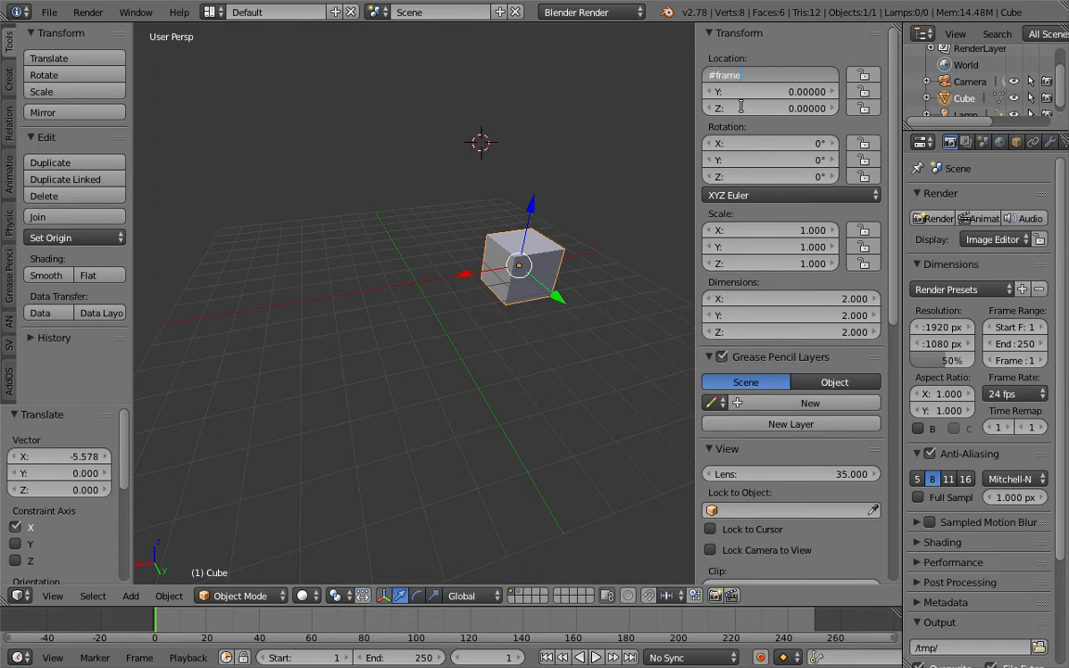
pyautogui.write('frame')
pyautogui.press('Return')
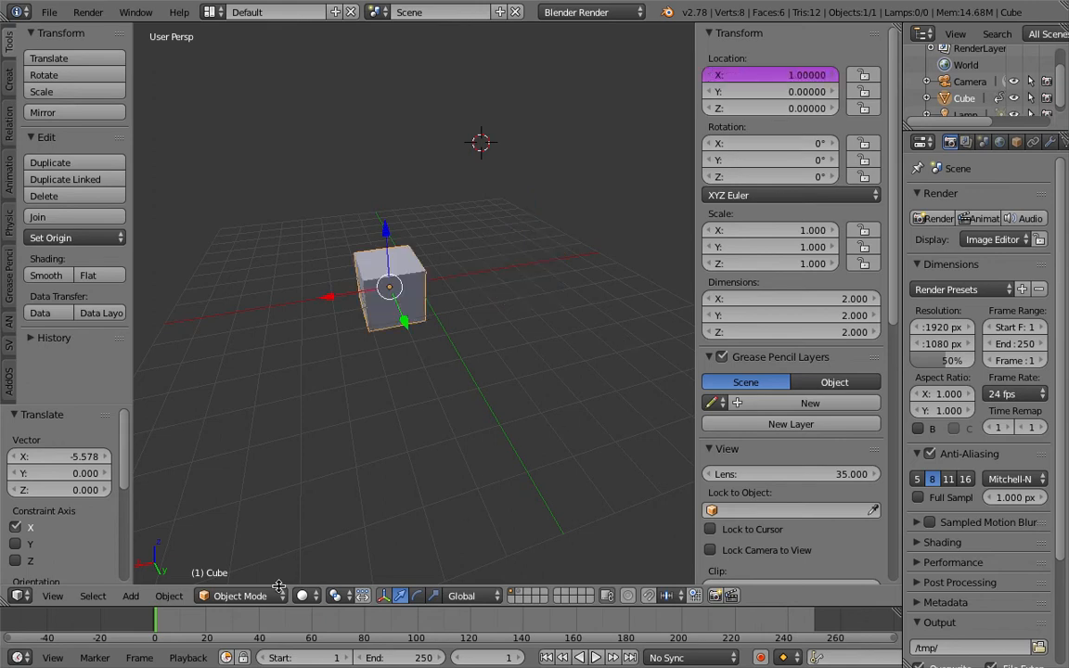
# Play the animation and scrub to frame 3 to examine how the cube moves along X.
pyautogui.hotkey('alt', 'a')
pyautogui.press('Escape')
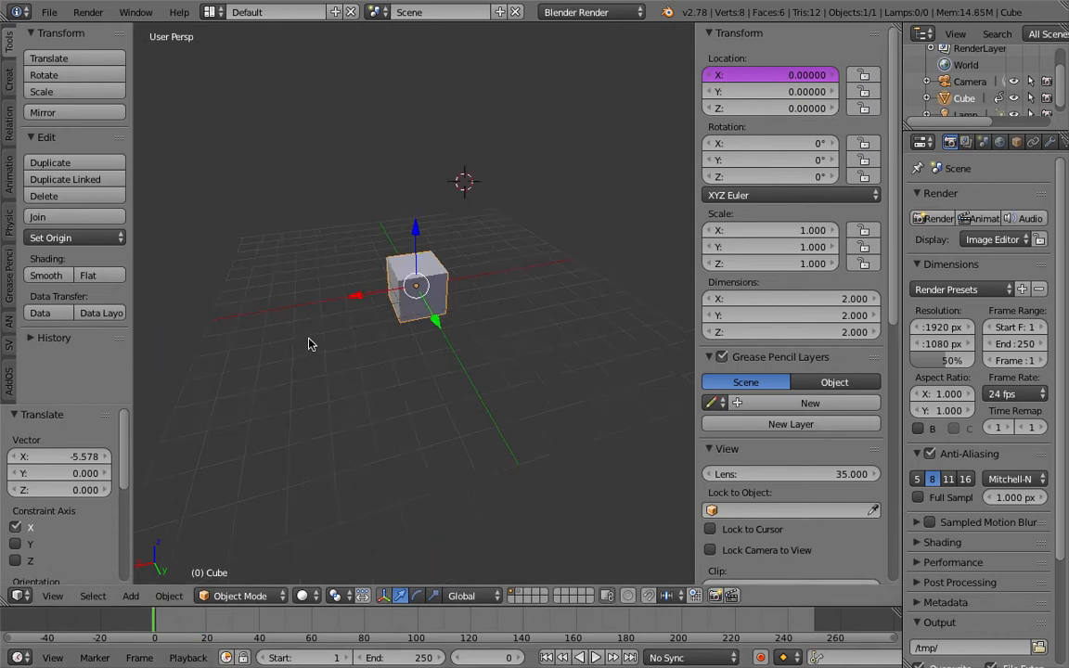
pyautogui.moveTo(310, 342); pyautogui.dragTo(297, 572, button='middle')
pyautogui.moveTo(155, 620)
pyautogui.mouseDown()
pyautogui.moveTo(188, 624)
pyautogui.moveTo(162, 621)
pyautogui.mouseUp()
pyautogui.moveTo(542, 368); pyautogui.dragTo(516, 358, button='middle')
# Change the cube's X location driver expression to frame * 0.2 and play the animation to check the slower motion.
pyautogui.click(752, 81)
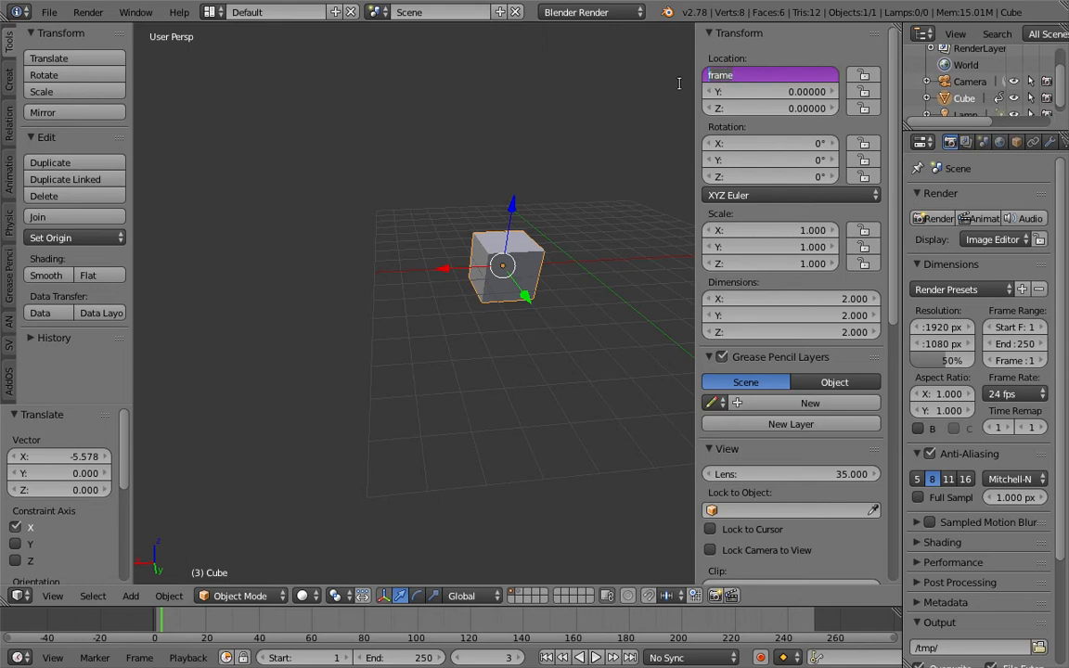
pyautogui.click(636, 152)
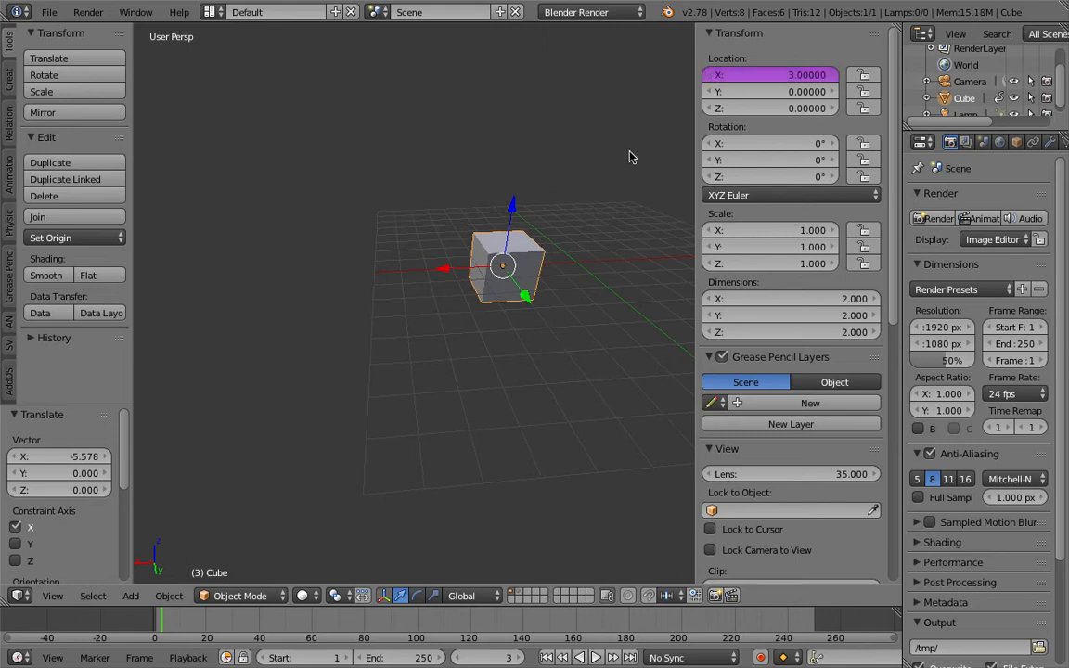
pyautogui.click(776, 76)
pyautogui.click(746, 96)
pyautogui.click(754, 77)
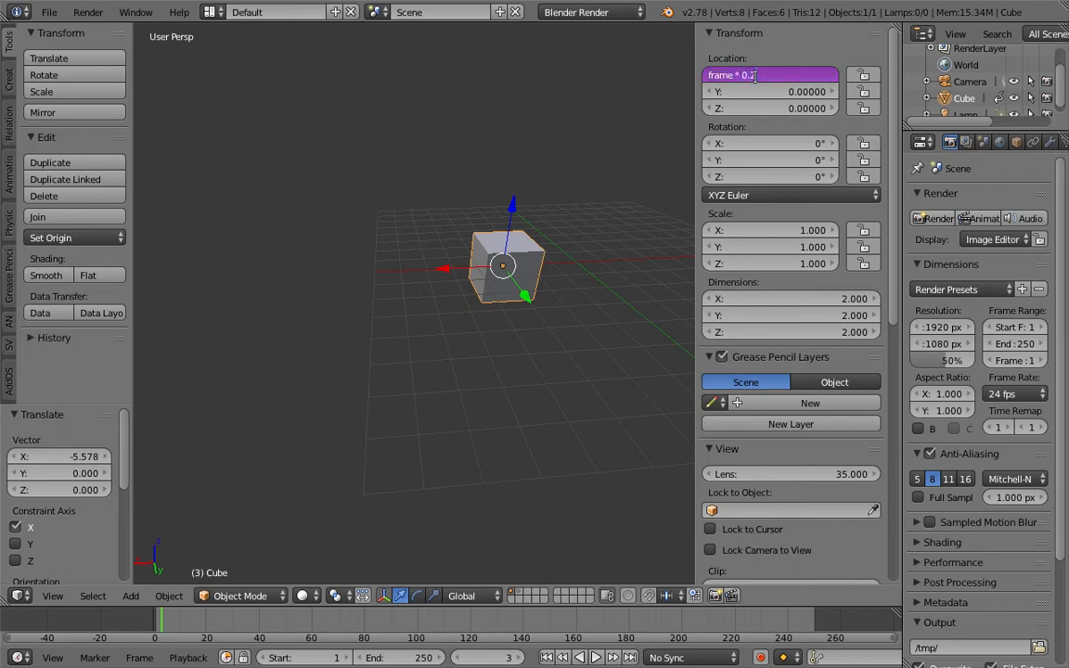
pyautogui.write('* 0.2')
pyautogui.press('Return')
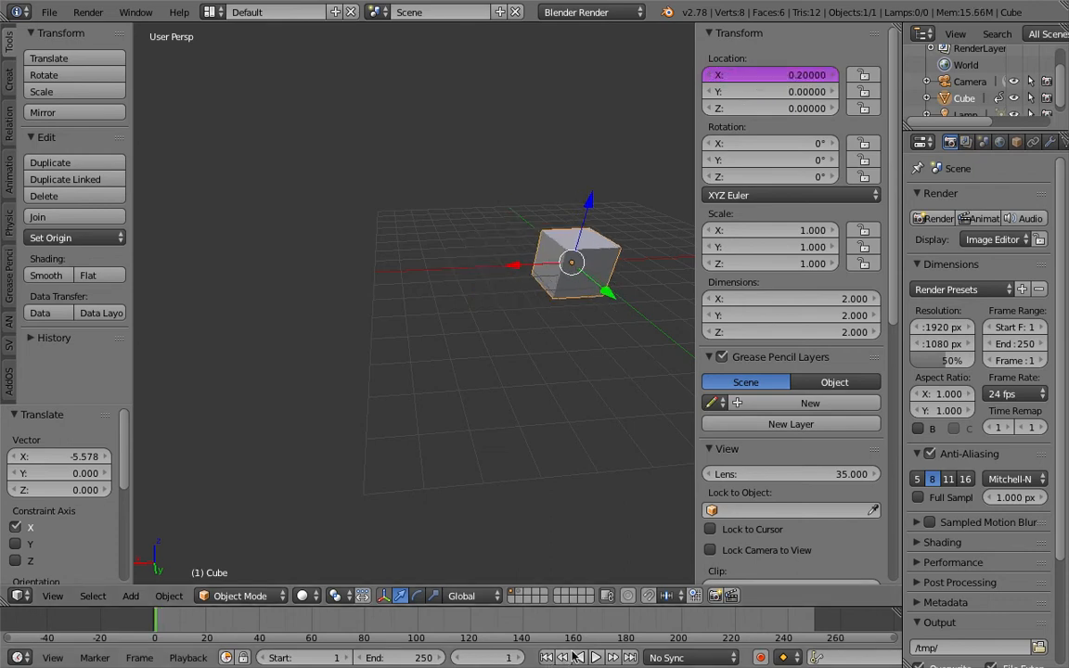
pyautogui.click(596, 657)
pyautogui.hotkey('alt', 'a')
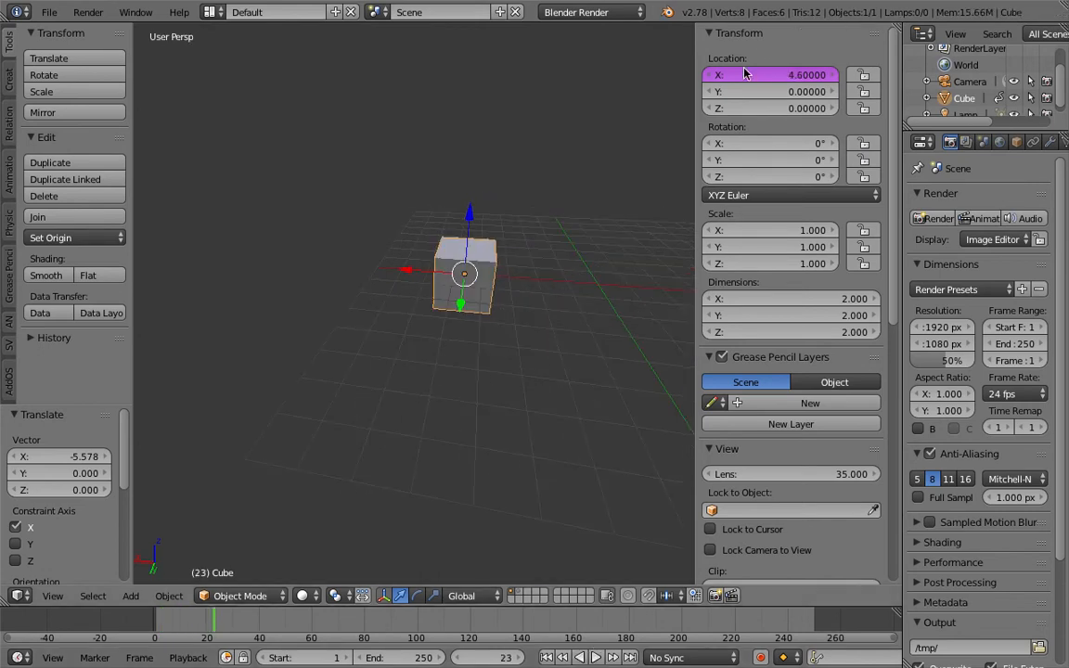
# Delete the driver from the cube's X location.
pyautogui.moveTo(416, 62); pyautogui.dragTo(463, 150, button='middle')
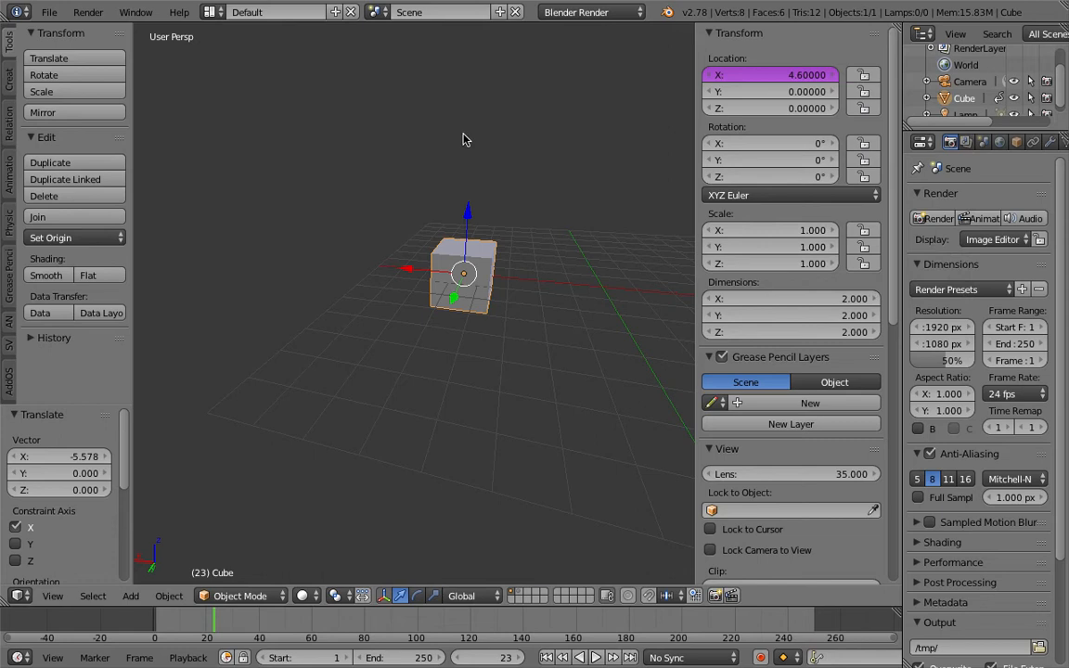
pyautogui.rightClick(720, 78)
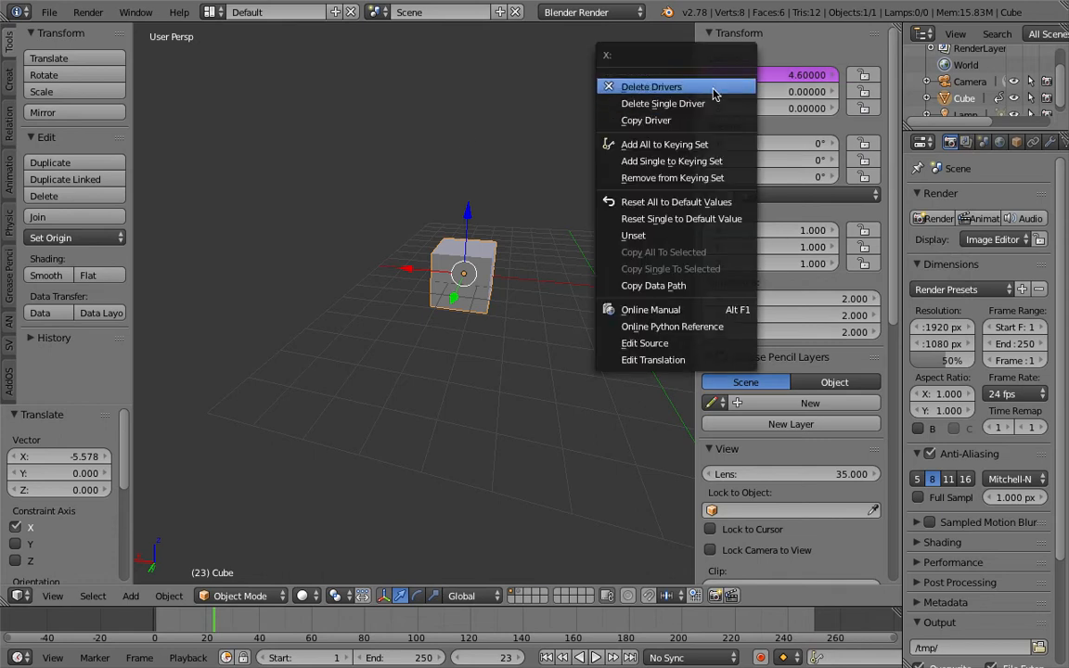
pyautogui.click(712, 87)
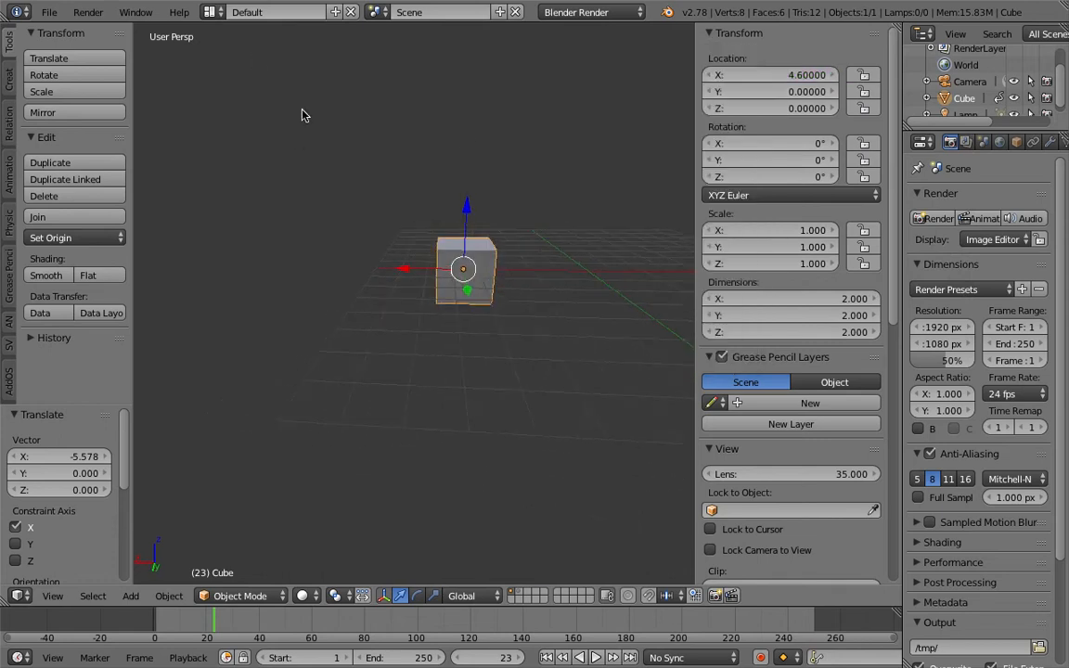
# Switch to the Compositing screen layout and clear the cube's location so it returns to the world origin.
pyautogui.click(206, 13)
pyautogui.click(236, 75)
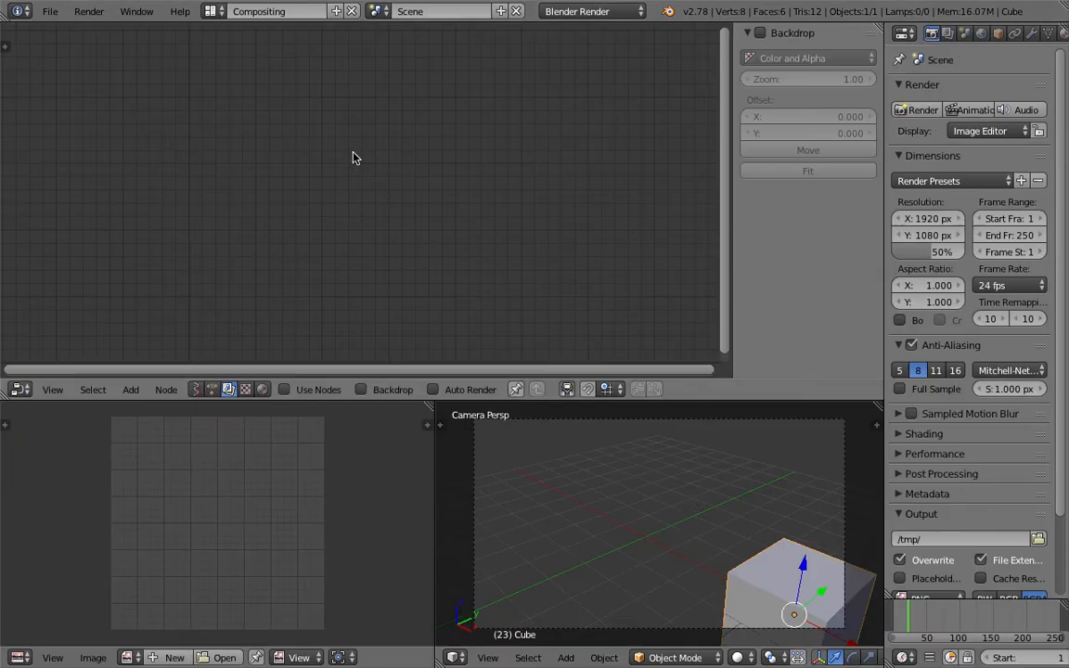
pyautogui.keyDown('shift'); pyautogui.moveTo(687, 504); pyautogui.dragTo(620, 524, button='middle'); pyautogui.keyUp('shift')
pyautogui.scroll(4, 620, 523)
pyautogui.keyDown('shift'); pyautogui.moveTo(620, 523); pyautogui.dragTo(682, 542, button='middle'); pyautogui.keyUp('shift')
pyautogui.hotkey('alt', 'g')
pyautogui.scroll(2, 618, 514)
pyautogui.keyDown('shift'); pyautogui.moveTo(618, 514); pyautogui.dragTo(697, 526, button='middle'); pyautogui.keyUp('shift')
pyautogui.scroll(1, 696, 526)
# Adjust the boundary between the node editor and the 3D view so both get roughly equal height.
pyautogui.moveTo(701, 401); pyautogui.dragTo(696, 223)
pyautogui.moveTo(583, 429); pyautogui.dragTo(702, 429, button='middle')
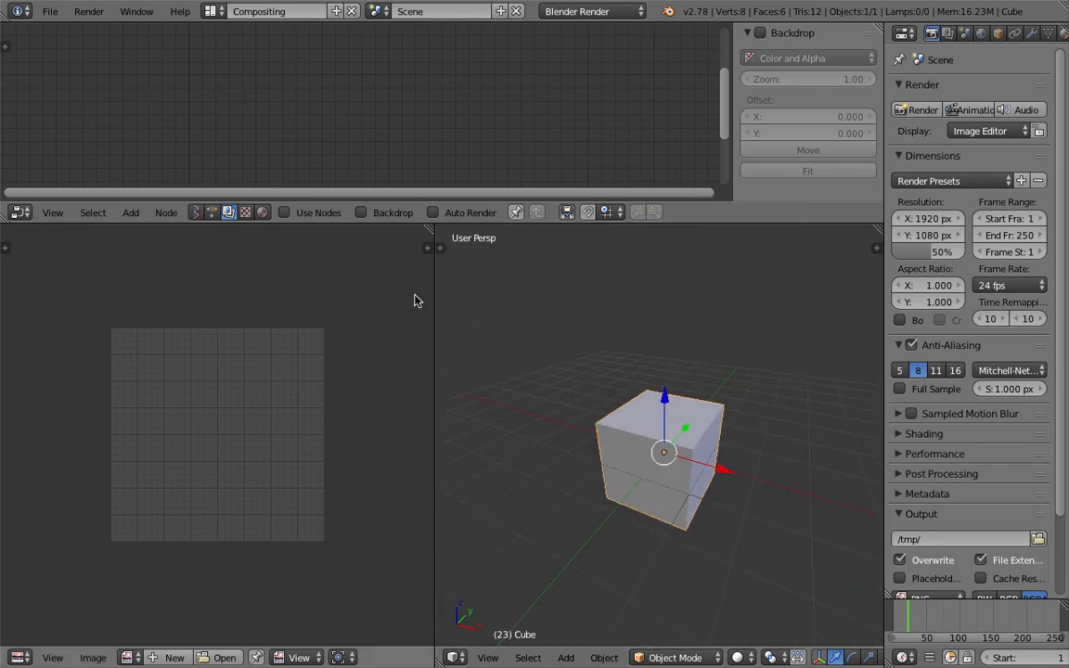
pyautogui.click(50, 12)
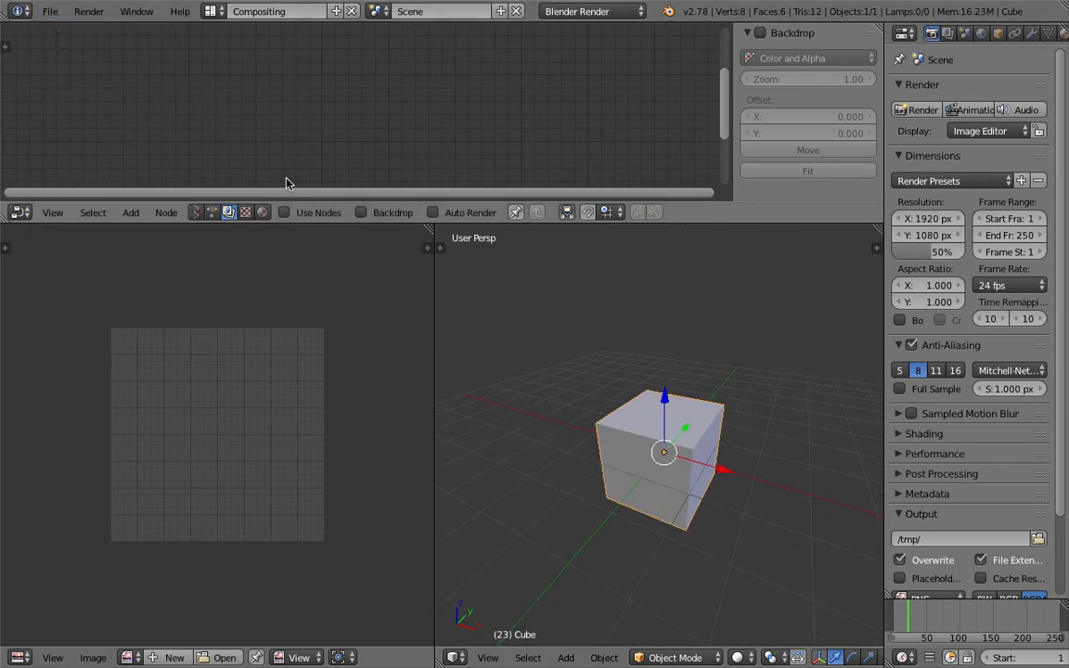
pyautogui.moveTo(288, 225); pyautogui.dragTo(234, 320)
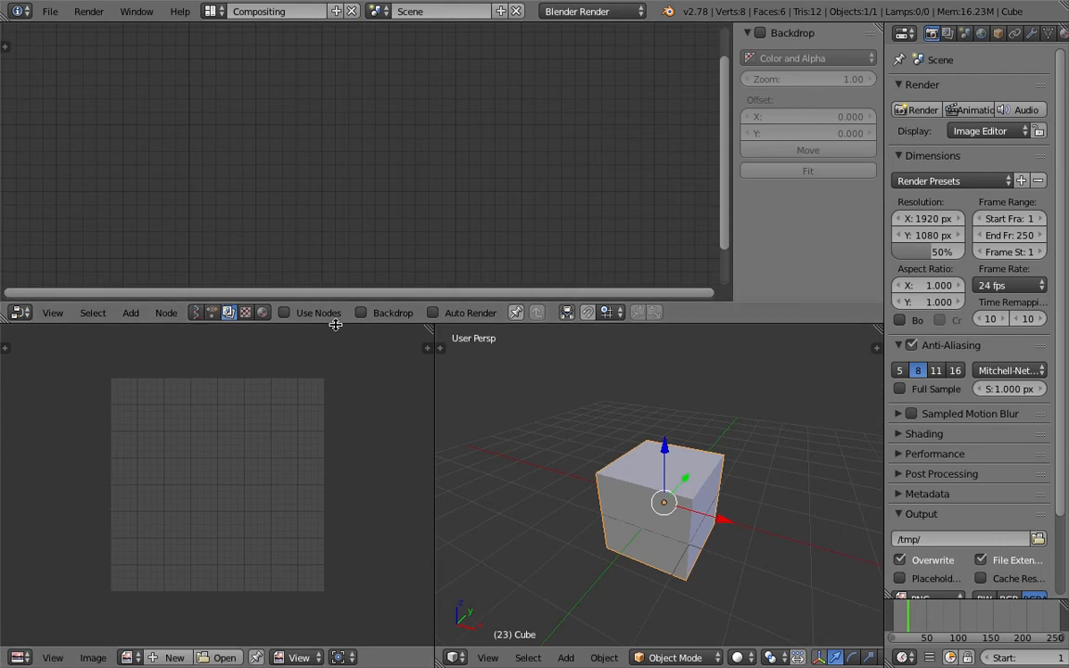
pyautogui.moveTo(334, 324); pyautogui.dragTo(339, 341)
pyautogui.moveTo(717, 522); pyautogui.dragTo(658, 510, button='middle')
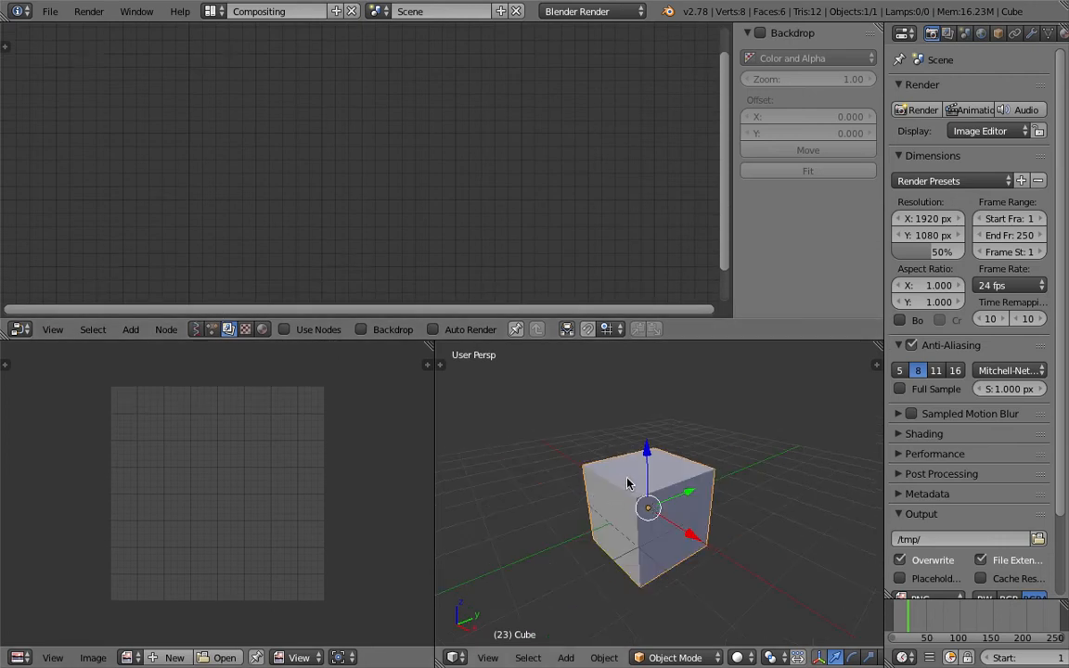
pyautogui.click(714, 469)
pyautogui.moveTo(651, 513); pyautogui.dragTo(654, 530, button='middle')
pyautogui.click(770, 442)
pyautogui.moveTo(760, 470); pyautogui.dragTo(751, 439, button='middle')
pyautogui.click(754, 437)
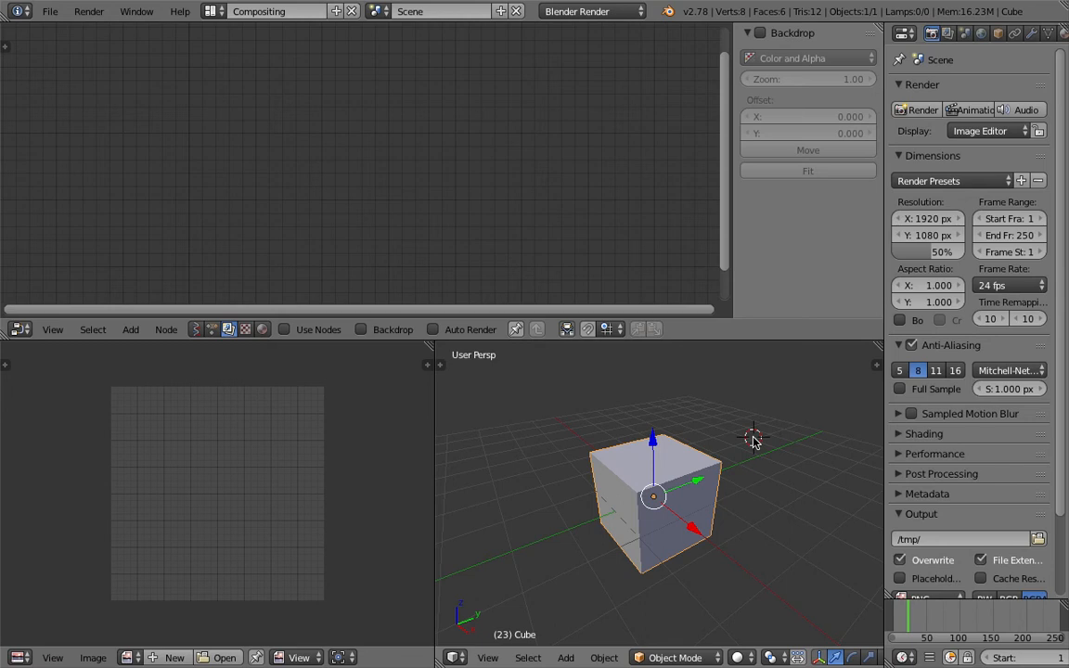
pyautogui.moveTo(754, 441); pyautogui.dragTo(725, 467, button='middle')
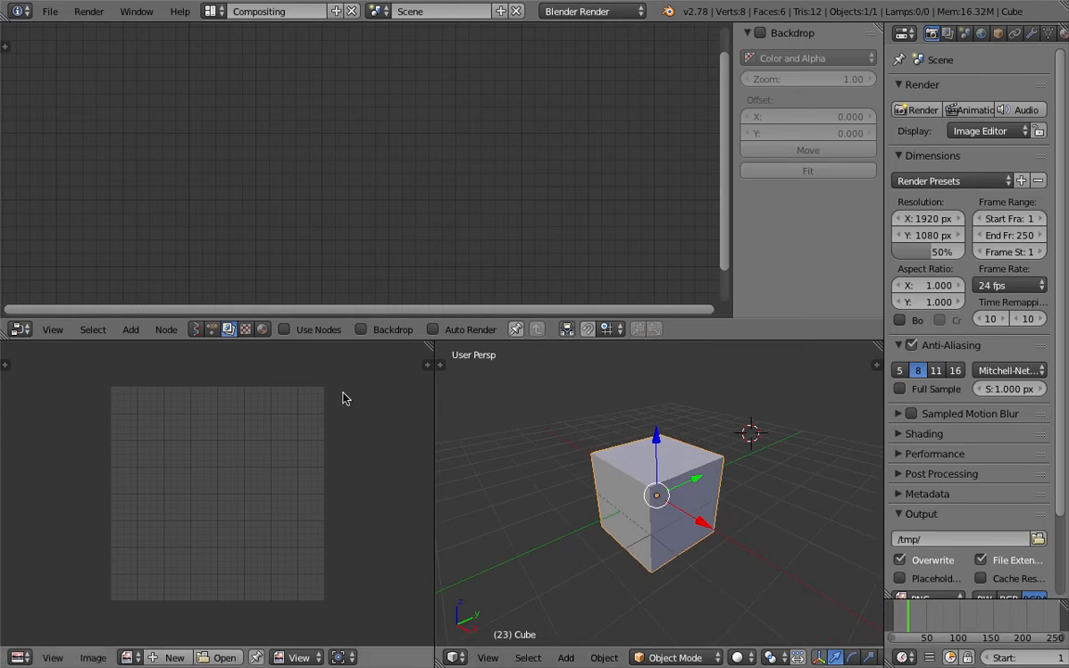
# Create a new Sverchok node tree and add an Objects in mk2 node to it.
pyautogui.click(194, 330)
pyautogui.click(335, 329)
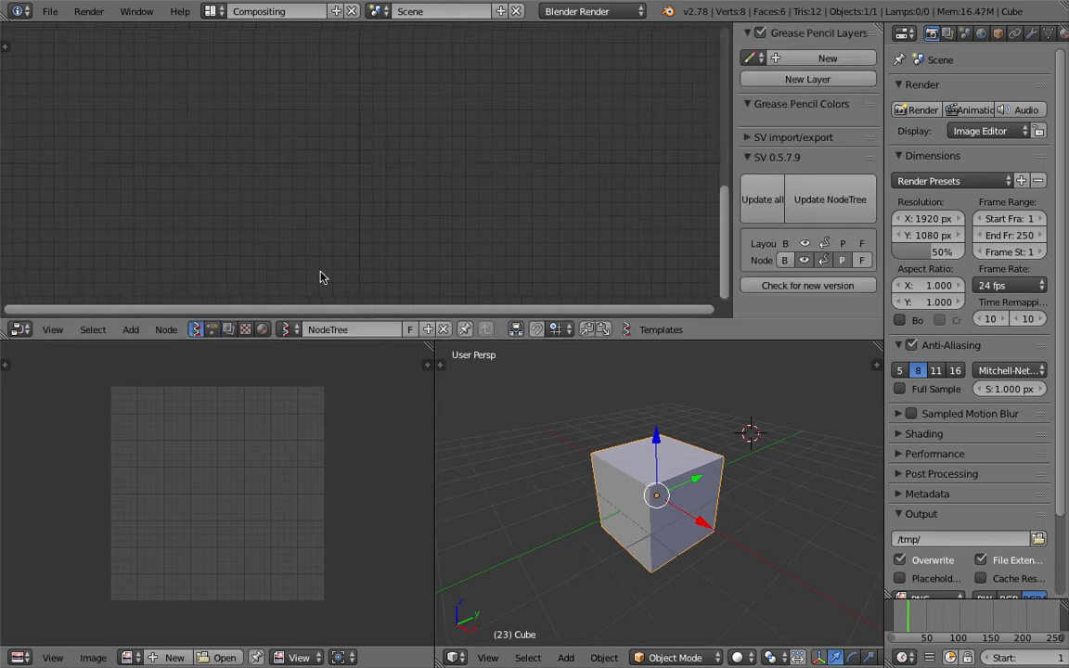
pyautogui.hotkey('shift', 'a')
pyautogui.click(306, 183)
pyautogui.write('object')
pyautogui.press('Down')
pyautogui.press('Return')
pyautogui.click(237, 120)
# Load the selected cube into the Objects in mk2 node, reposition the node and save the file.
pyautogui.click(292, 218)
pyautogui.moveTo(240, 182); pyautogui.dragTo(223, 177)
pyautogui.moveTo(279, 156); pyautogui.dragTo(200, 130)
pyautogui.hotkey('ctrl', 's')
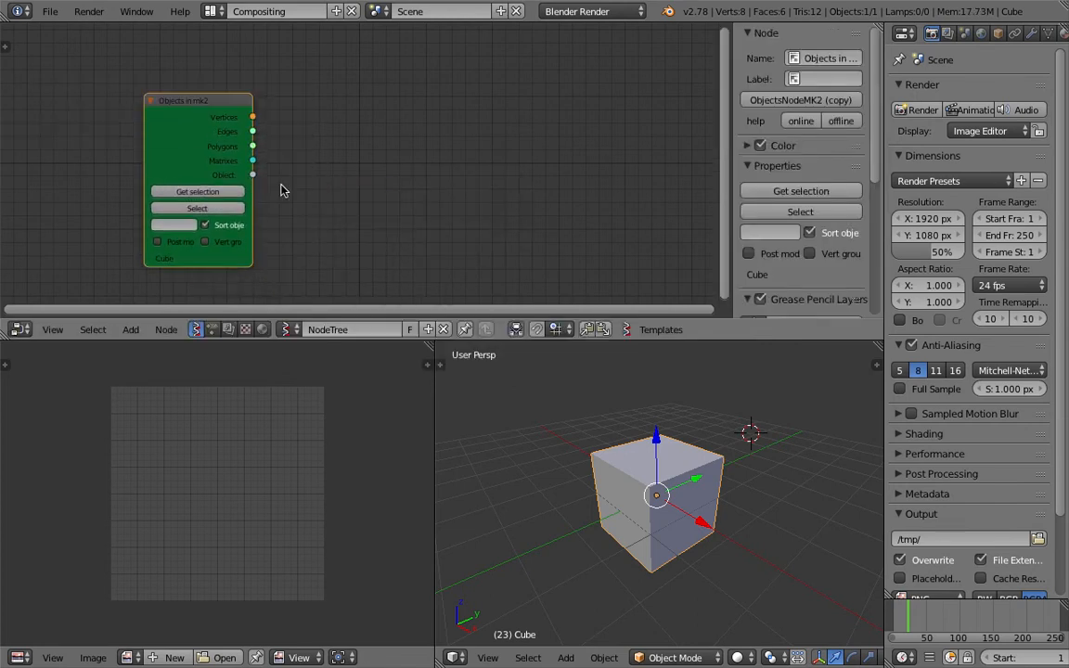
# Widen the properties editor and enable Vertex Color Paint in the cube's material options.
pyautogui.click(1016, 33)
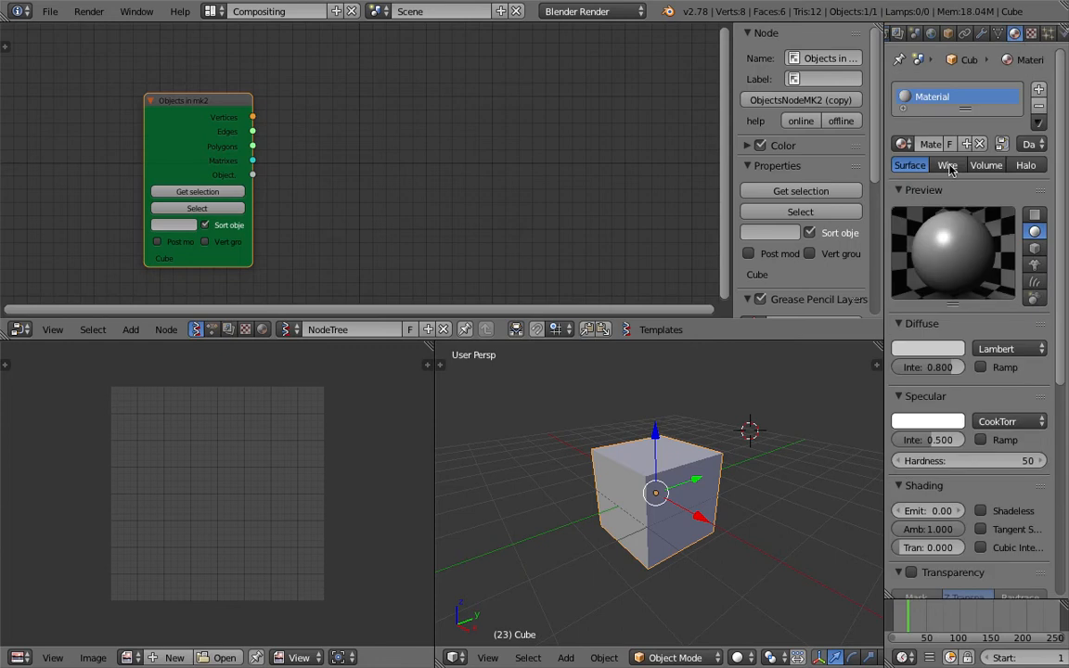
pyautogui.scroll(-8, 1066, 280)
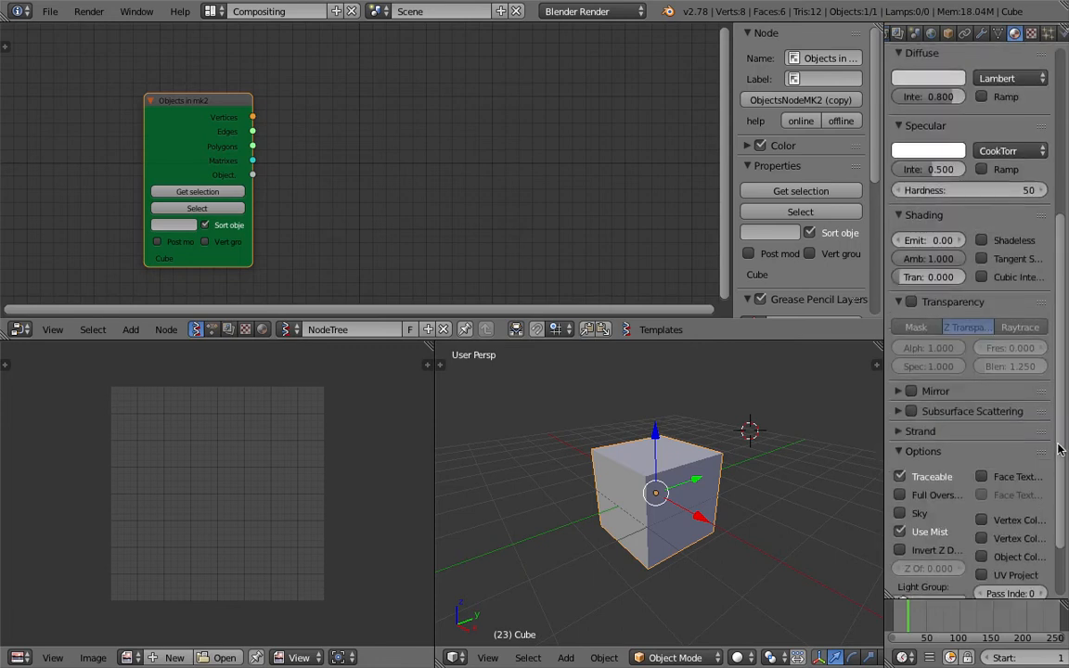
pyautogui.moveTo(883, 451); pyautogui.dragTo(823, 451)
pyautogui.click(986, 476)
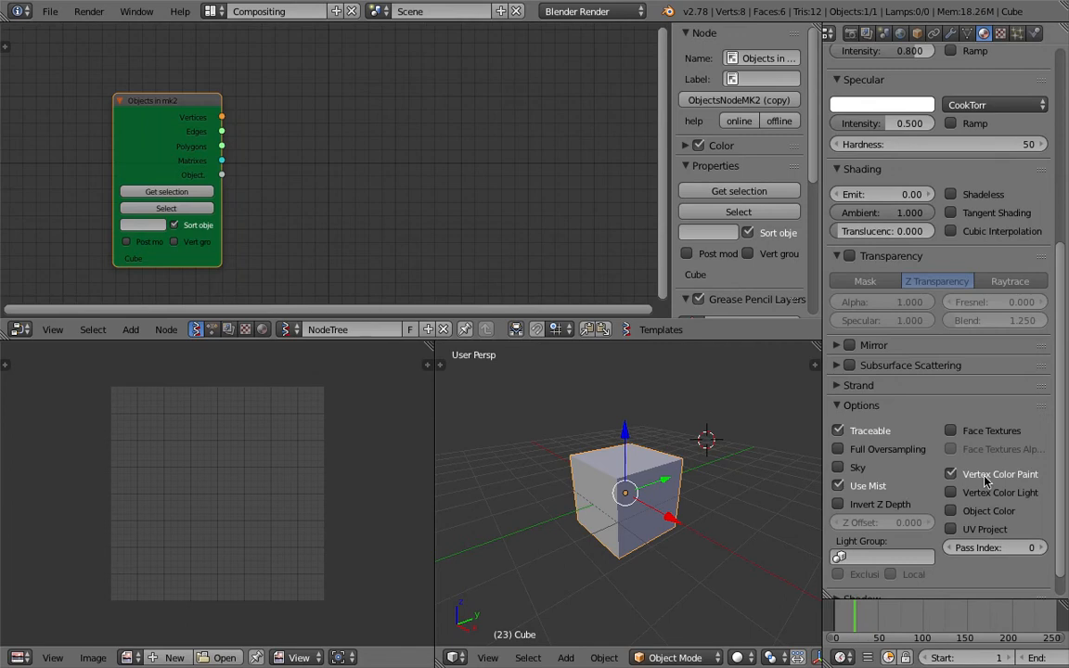
# Widen the 3D view by narrowing the image editor, and give the material properties more width.
pyautogui.moveTo(662, 408); pyautogui.dragTo(615, 410, button='middle')
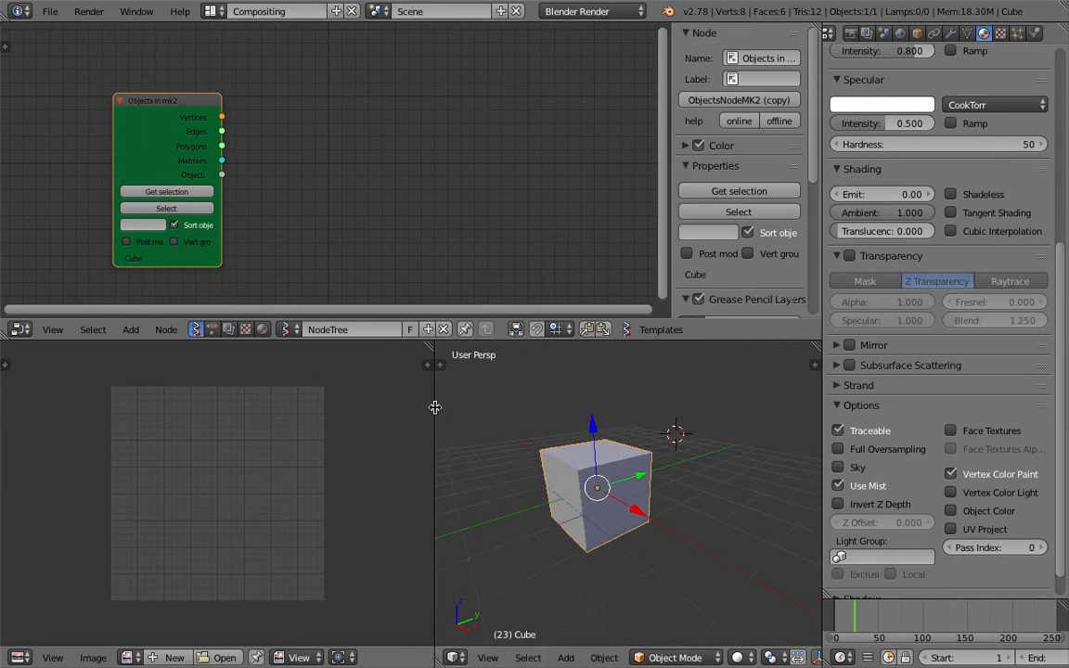
pyautogui.moveTo(434, 407); pyautogui.dragTo(404, 409)
pyautogui.moveTo(186, 109); pyautogui.dragTo(182, 95)
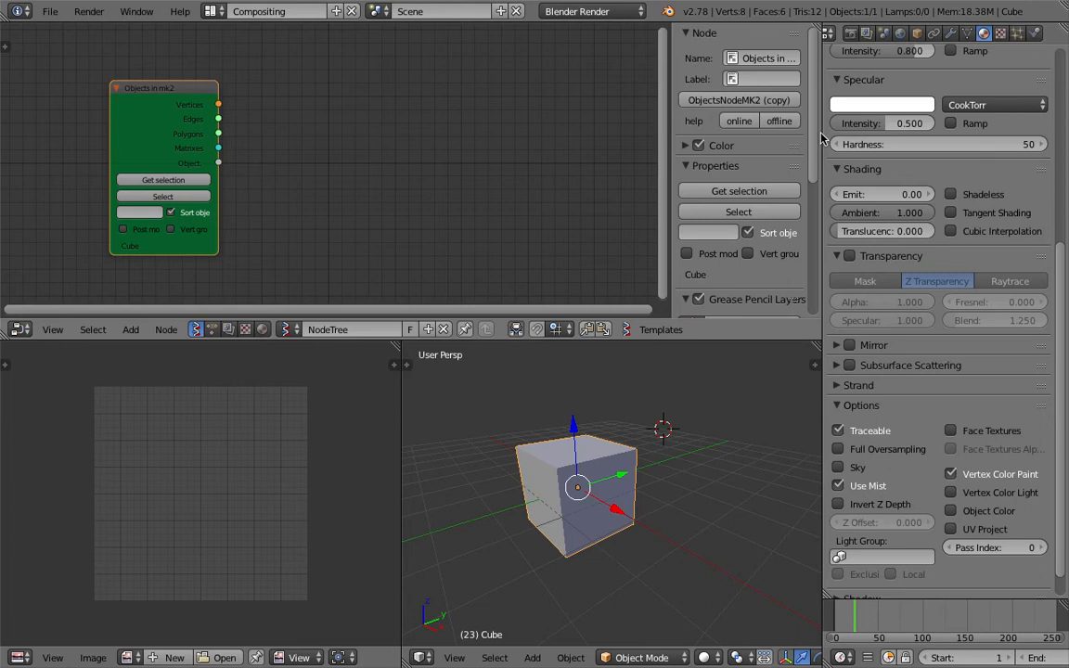
pyautogui.moveTo(823, 137); pyautogui.dragTo(863, 139)
pyautogui.moveTo(402, 371); pyautogui.dragTo(355, 382)
pyautogui.click(707, 479)
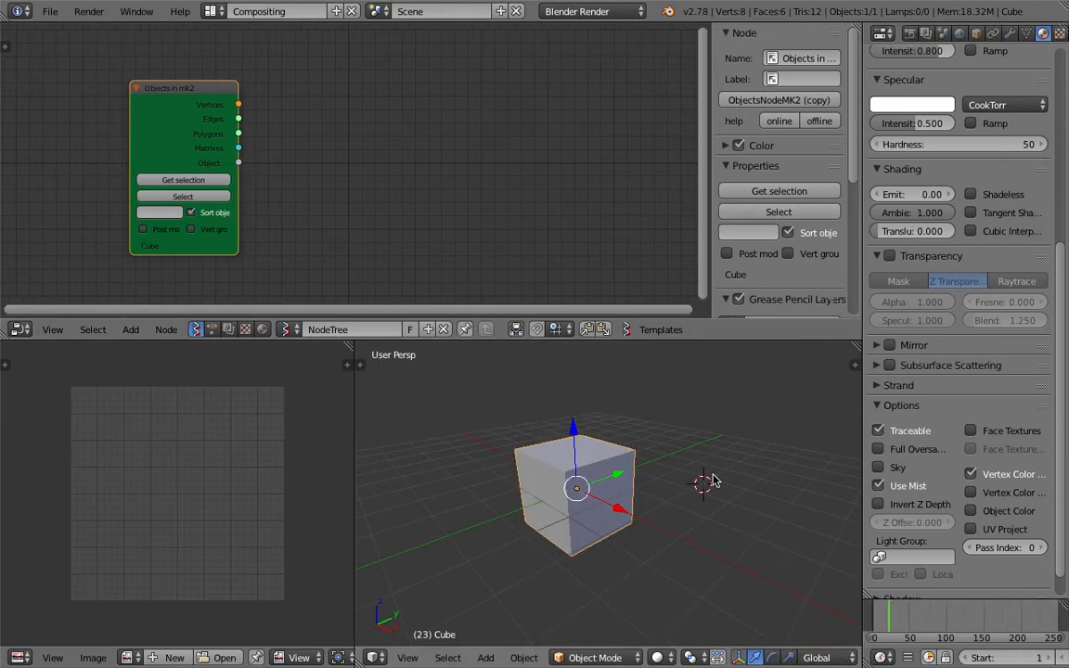
pyautogui.moveTo(865, 430); pyautogui.dragTo(797, 453)
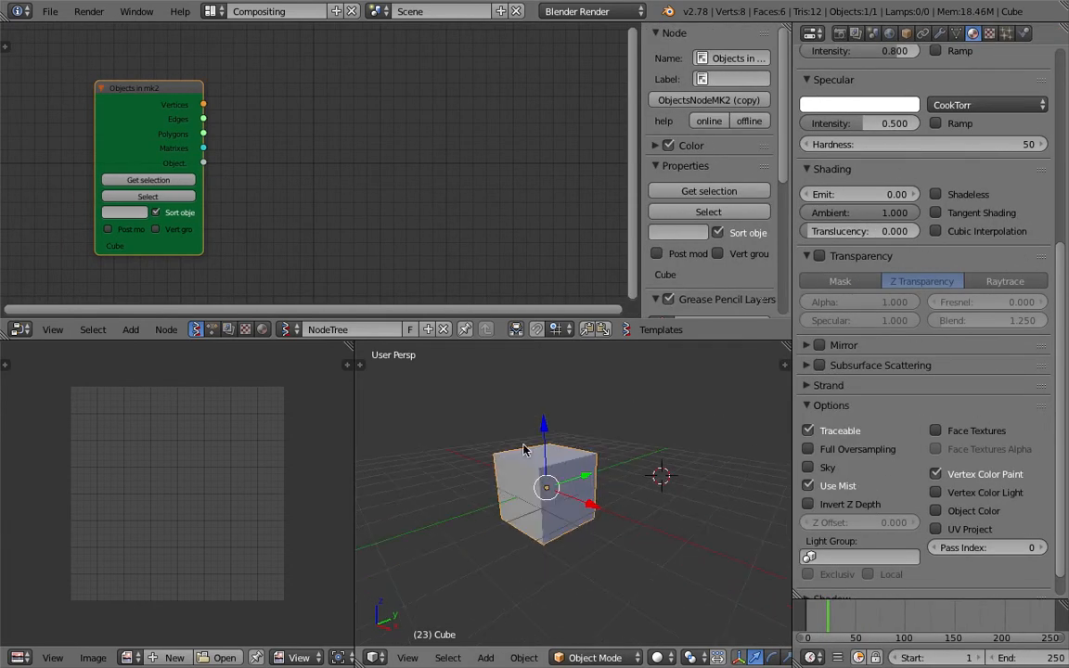
# Add a Vertex color new node and place it well apart from the Objects in mk2 node.
pyautogui.hotkey('shift', 'a')
pyautogui.click(359, 162)
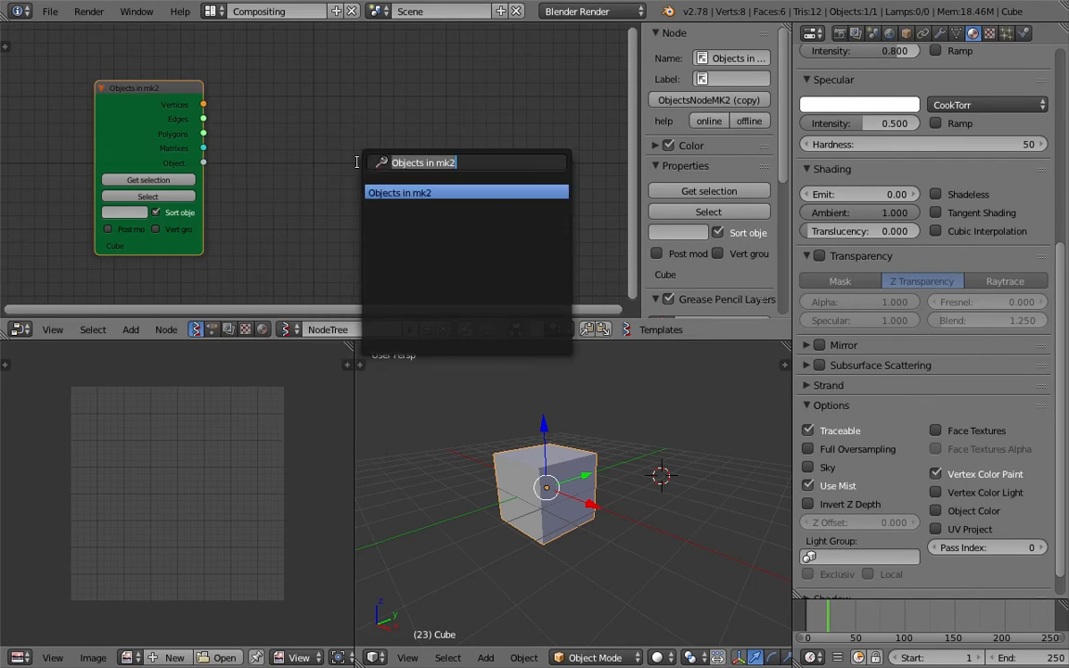
pyautogui.write('vertex')
pyautogui.press('Down')
pyautogui.press('Down')
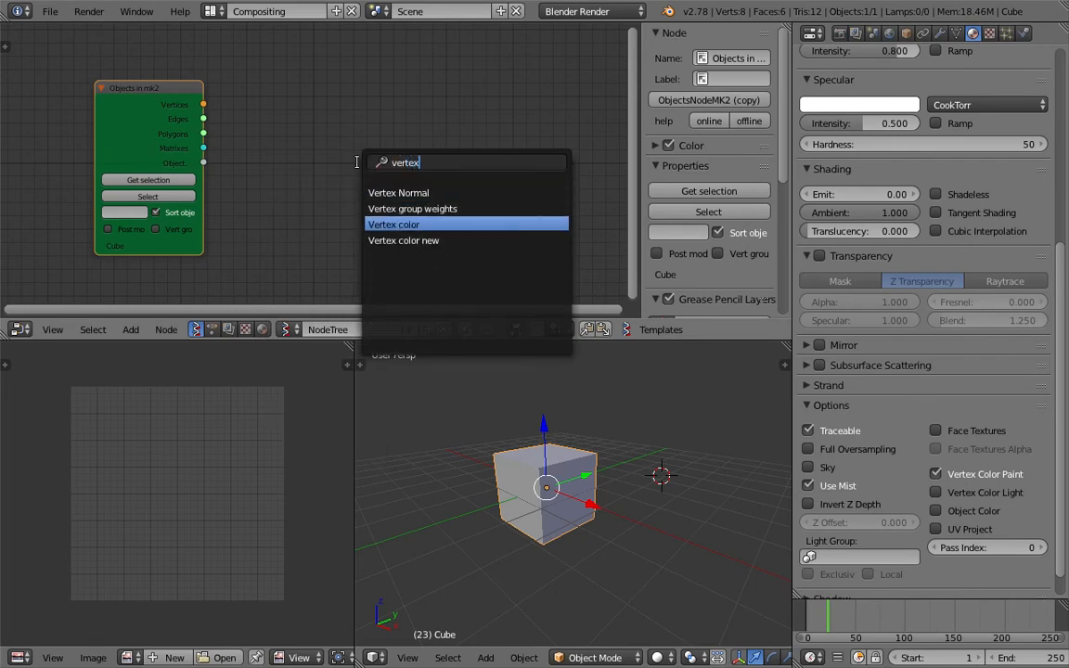
pyautogui.press('Down')
pyautogui.press('Return')
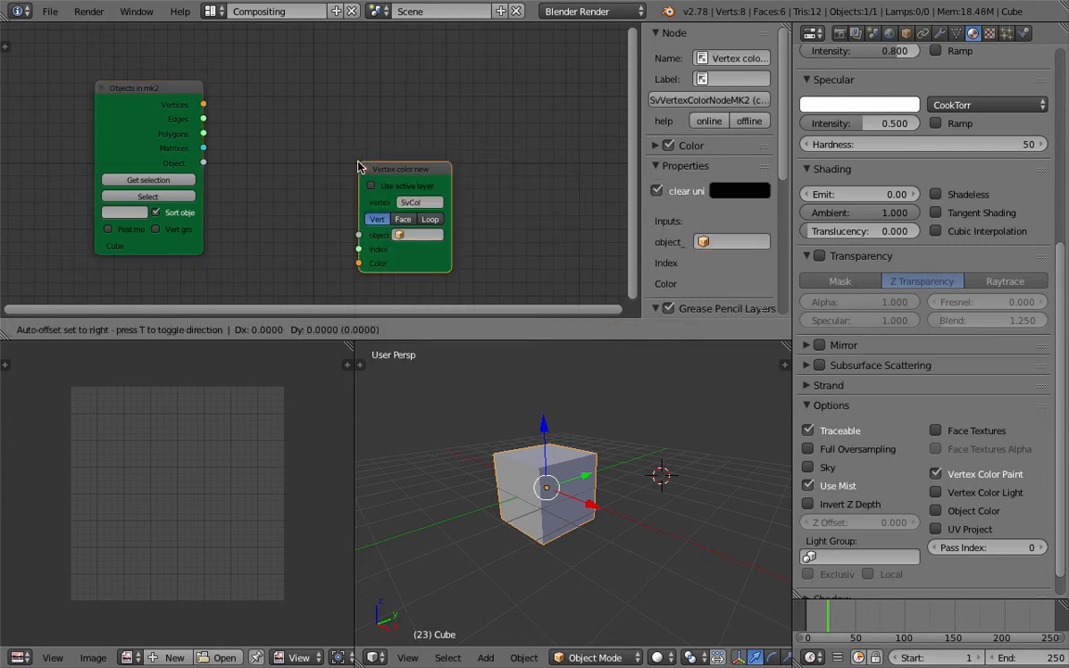
pyautogui.click(520, 94)
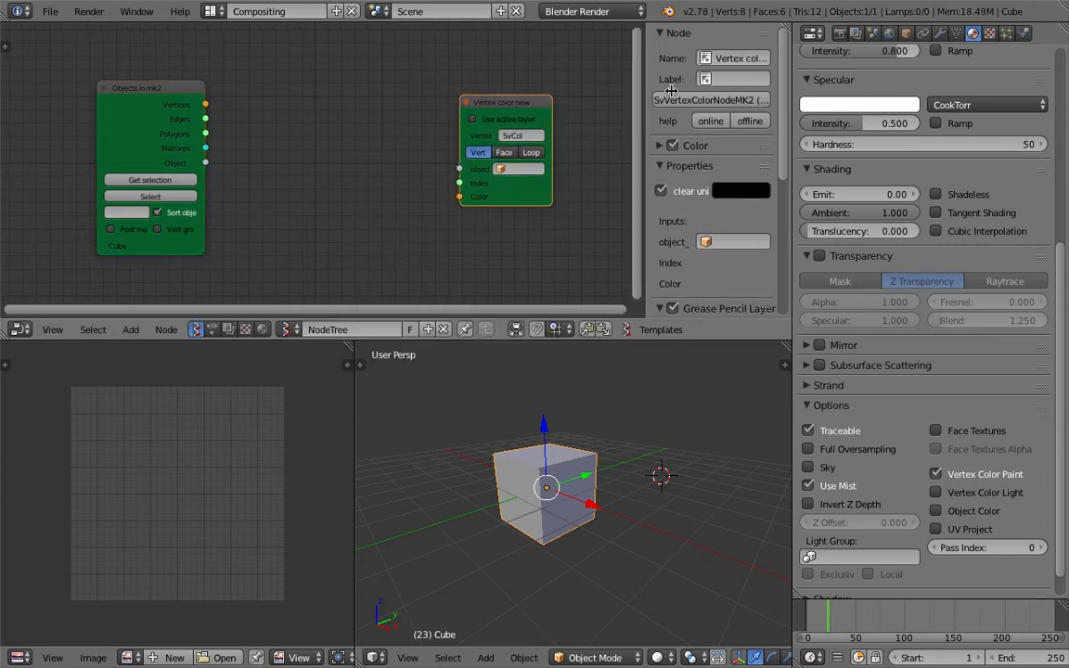
# Collapse the node editor's sidebar and widen the Vertex color new node slightly, saving the file.
pyautogui.moveTo(641, 93); pyautogui.dragTo(787, 91)
pyautogui.scroll(1, 592, 109)
pyautogui.hotkey('ctrl', 's')
pyautogui.click(534, 99)
pyautogui.moveTo(586, 432); pyautogui.dragTo(605, 445, button='middle')
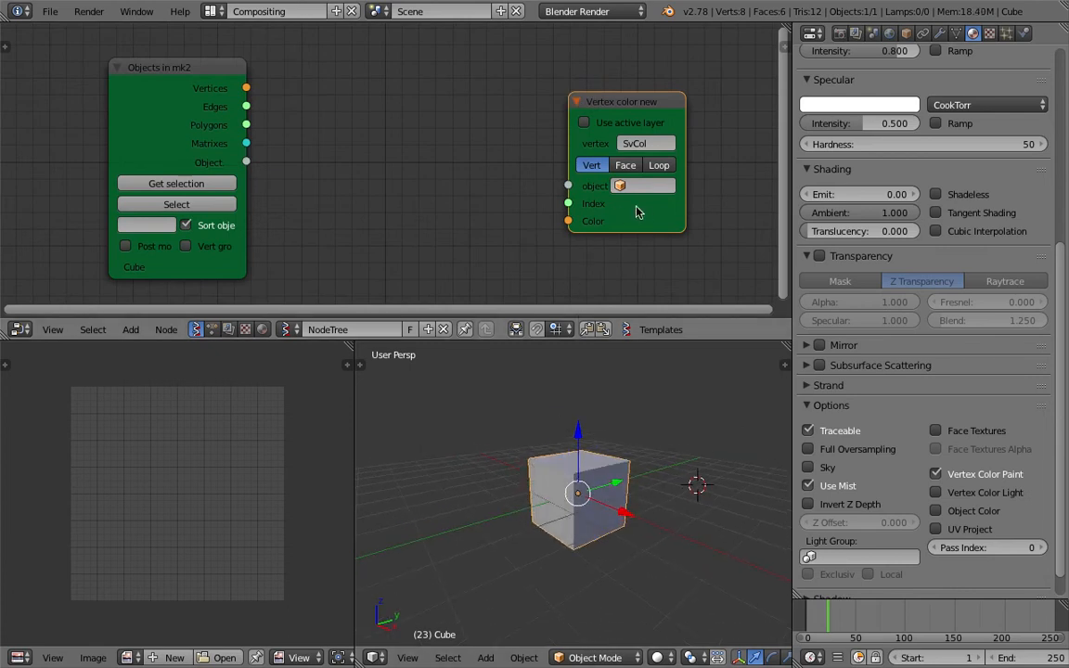
pyautogui.hotkey('ctrl', 's')
pyautogui.click(674, 203)
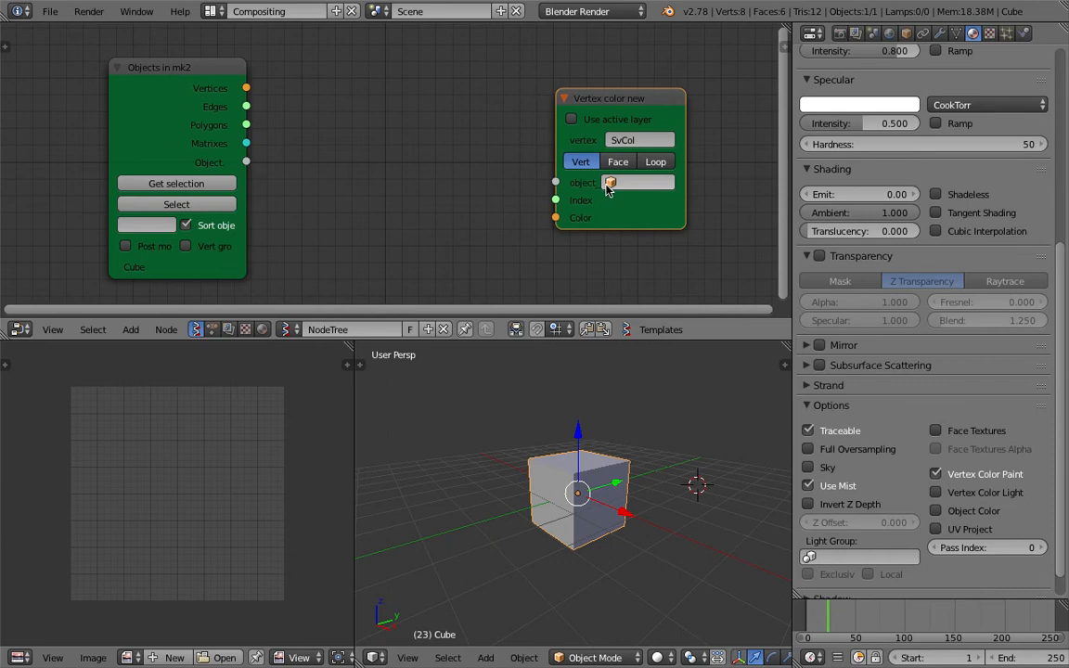
# Pick Cube as the Vertex color new node's object and link the Objects in mk2 node's Object output to that input.
pyautogui.click(608, 185)
pyautogui.click(630, 222)
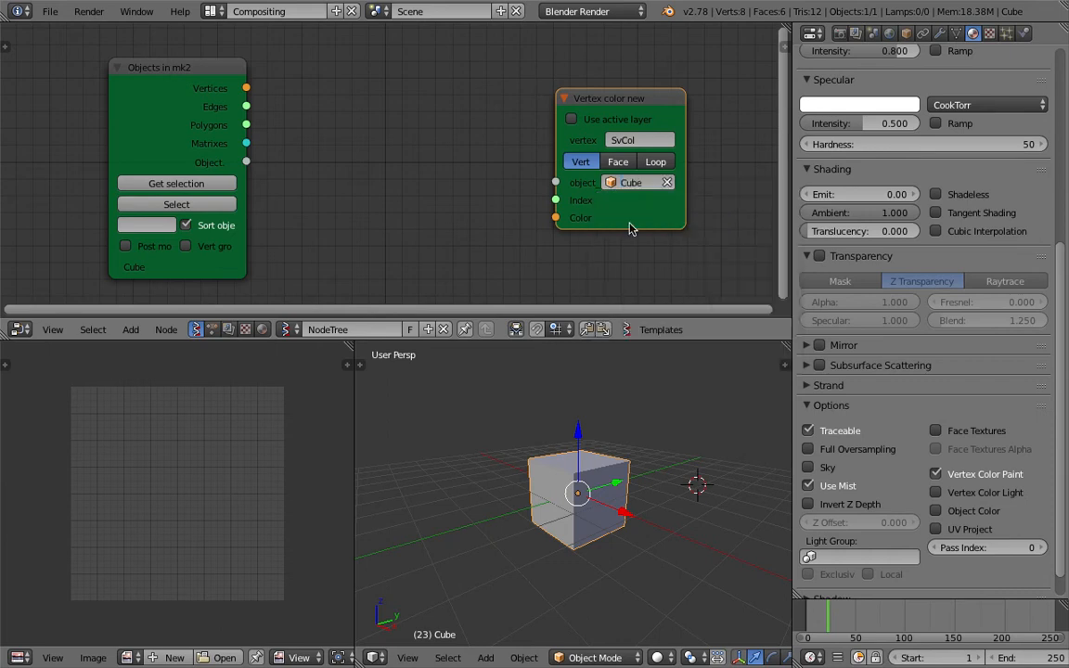
pyautogui.moveTo(246, 162); pyautogui.dragTo(456, 134)
pyautogui.moveTo(246, 163); pyautogui.dragTo(555, 182)
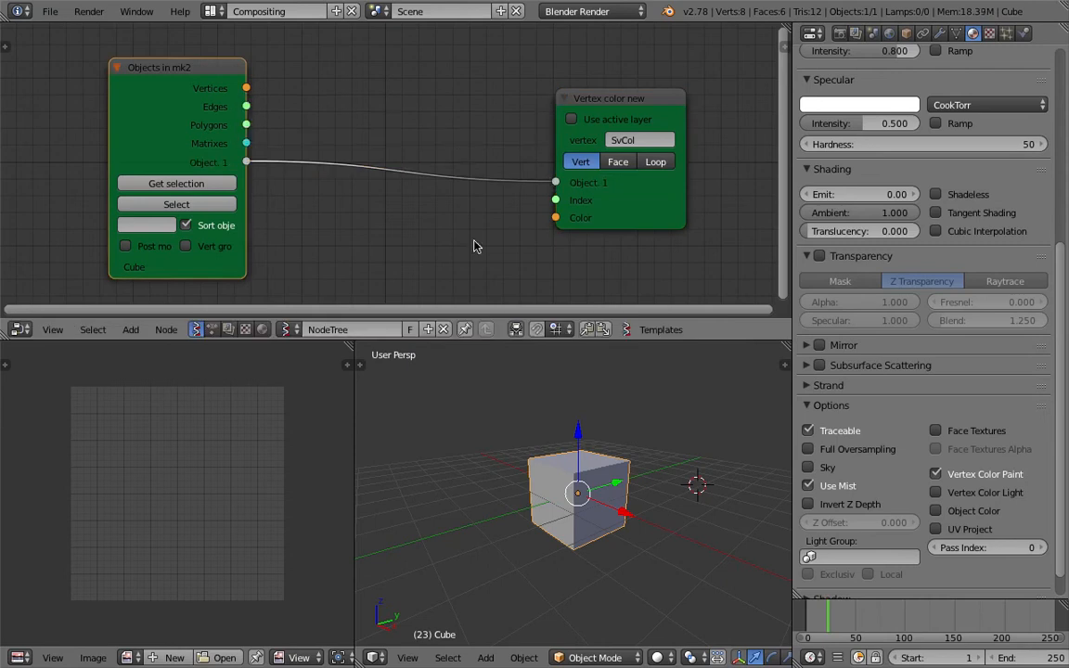
# Move the Vertex color new node slightly closer to the Objects in mk2 node and widen it further.
pyautogui.moveTo(620, 222); pyautogui.dragTo(595, 233)
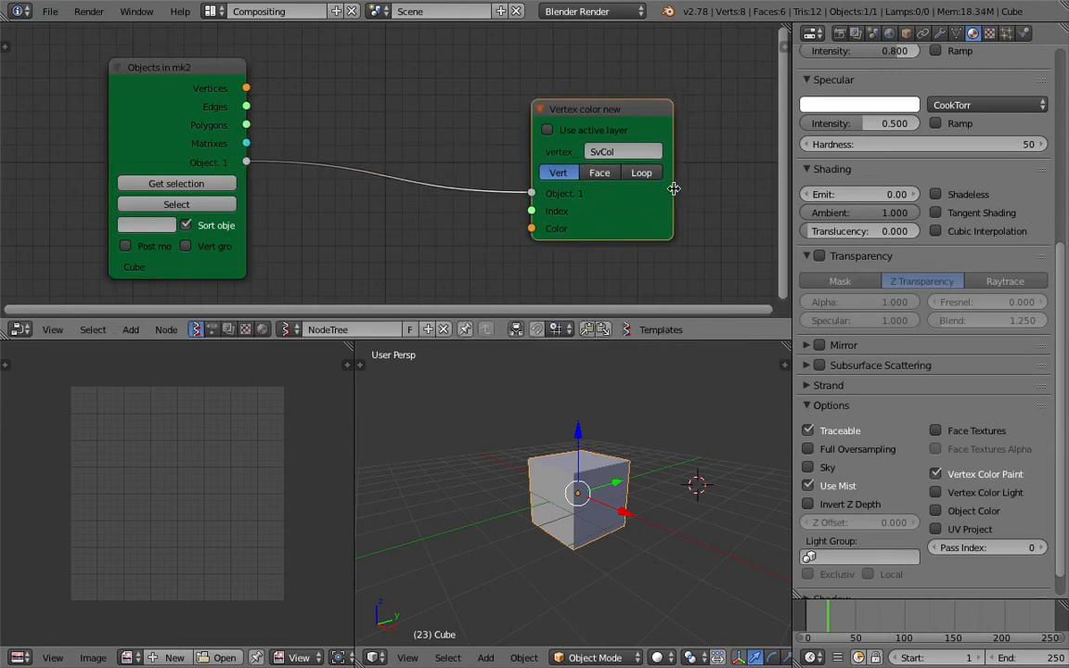
pyautogui.moveTo(665, 187); pyautogui.dragTo(678, 187)
pyautogui.moveTo(579, 182); pyautogui.dragTo(589, 205, button='middle')
pyautogui.moveTo(680, 165); pyautogui.dragTo(698, 160)
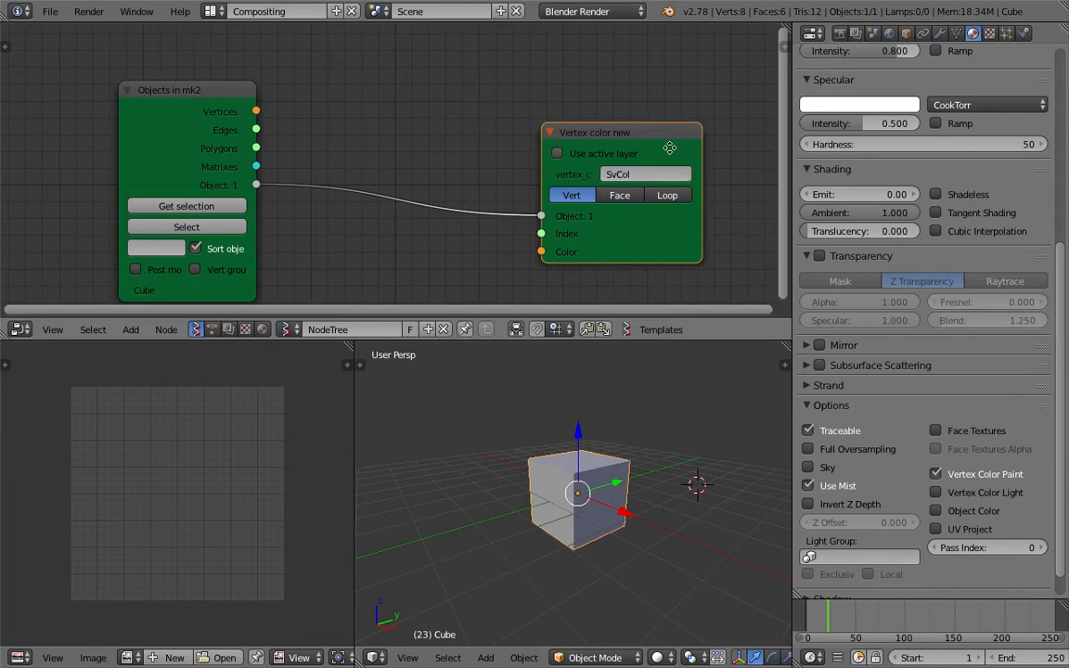
pyautogui.moveTo(670, 148); pyautogui.dragTo(667, 124, button='middle')
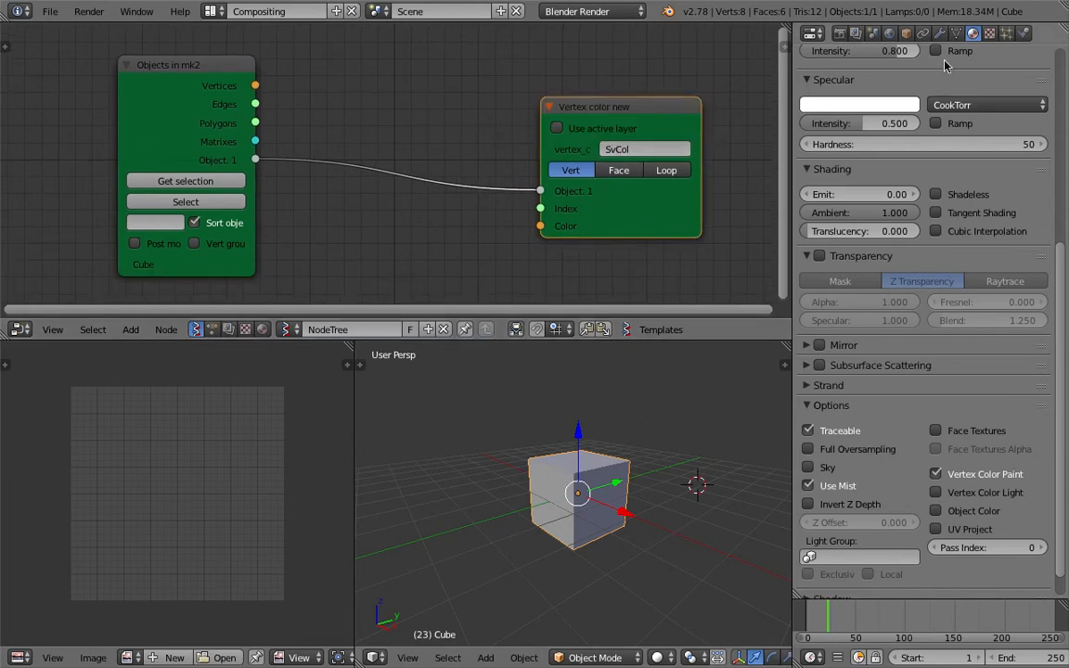
# Inspect the vertex colour layers in the cube's mesh data.
pyautogui.click(955, 34)
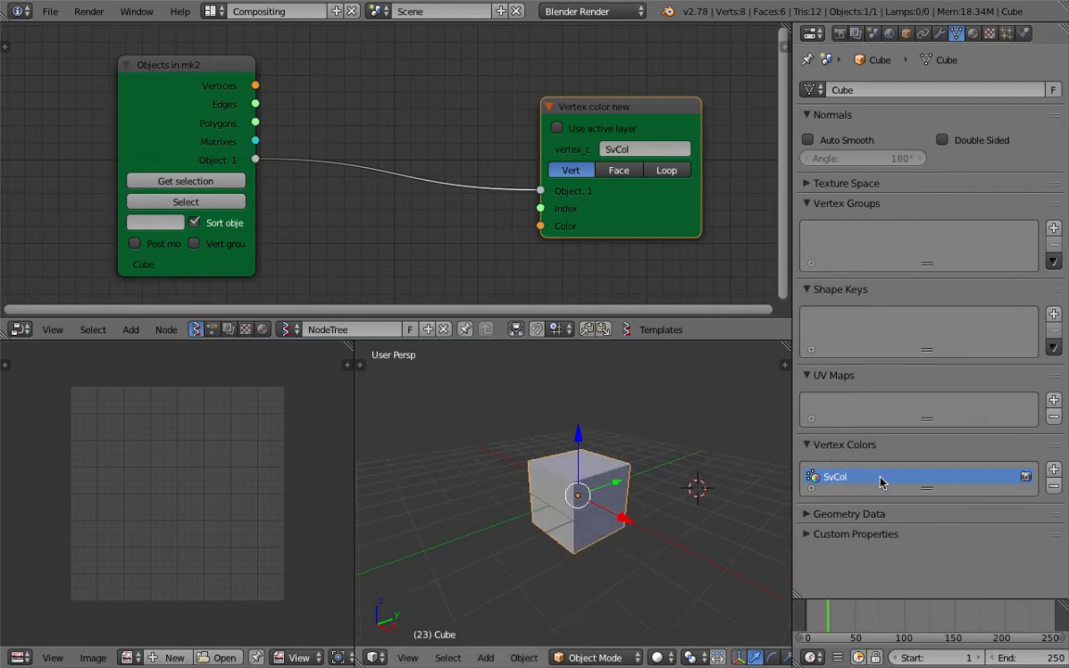
pyautogui.moveTo(757, 437); pyautogui.dragTo(649, 446, button='middle')
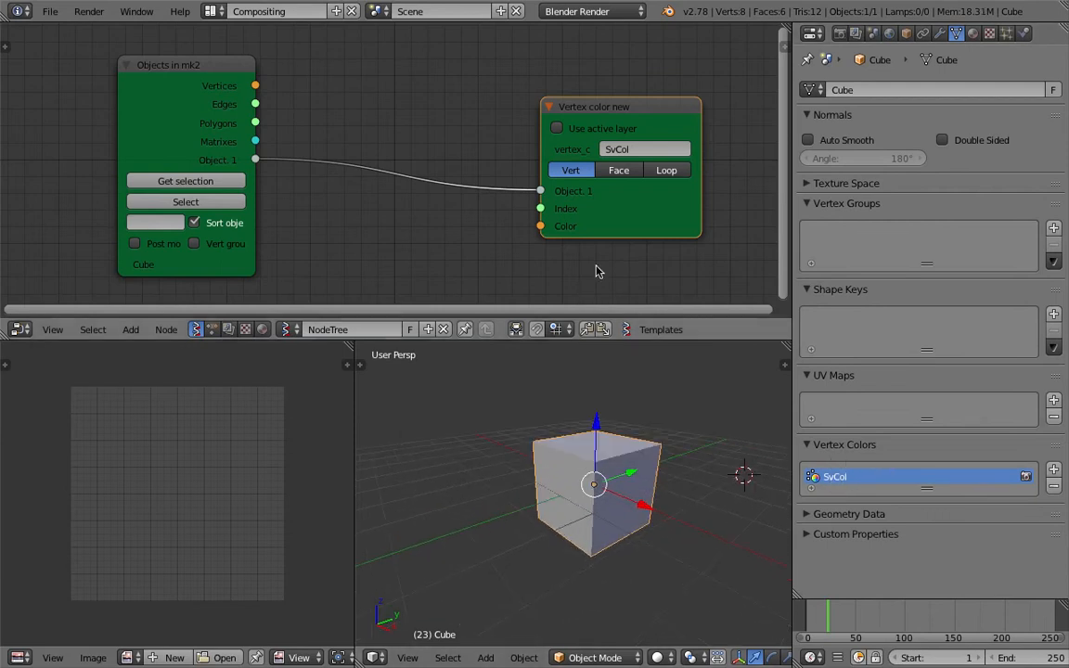
# Choose Blender Render as the render engine and save the file.
pyautogui.click(581, 14)
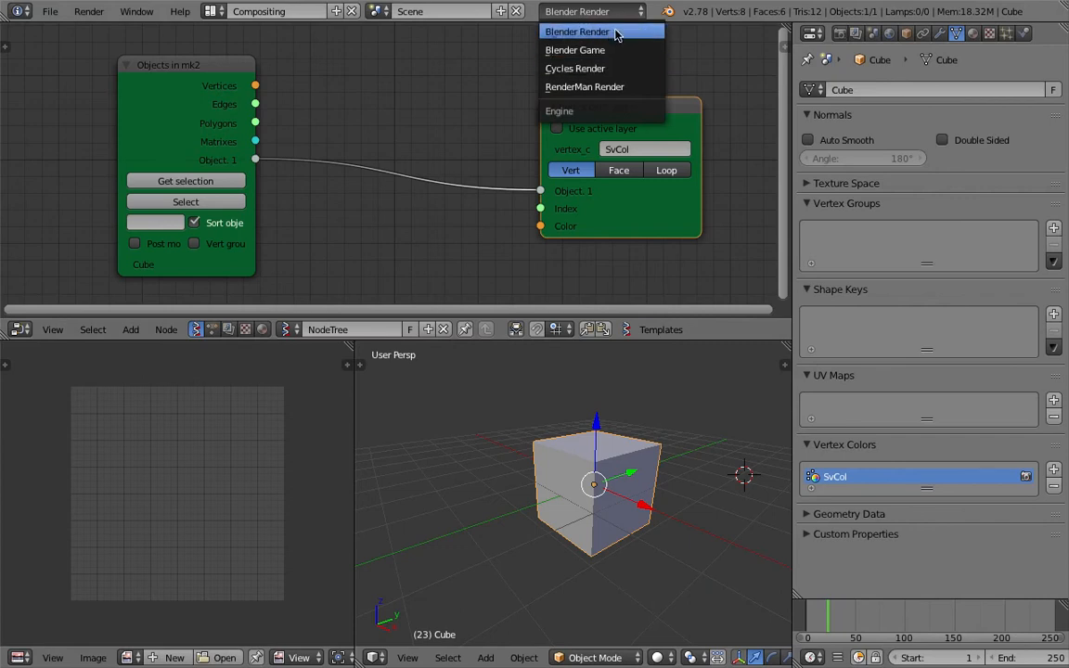
pyautogui.click(614, 31)
pyautogui.moveTo(654, 428); pyautogui.dragTo(664, 424, button='middle')
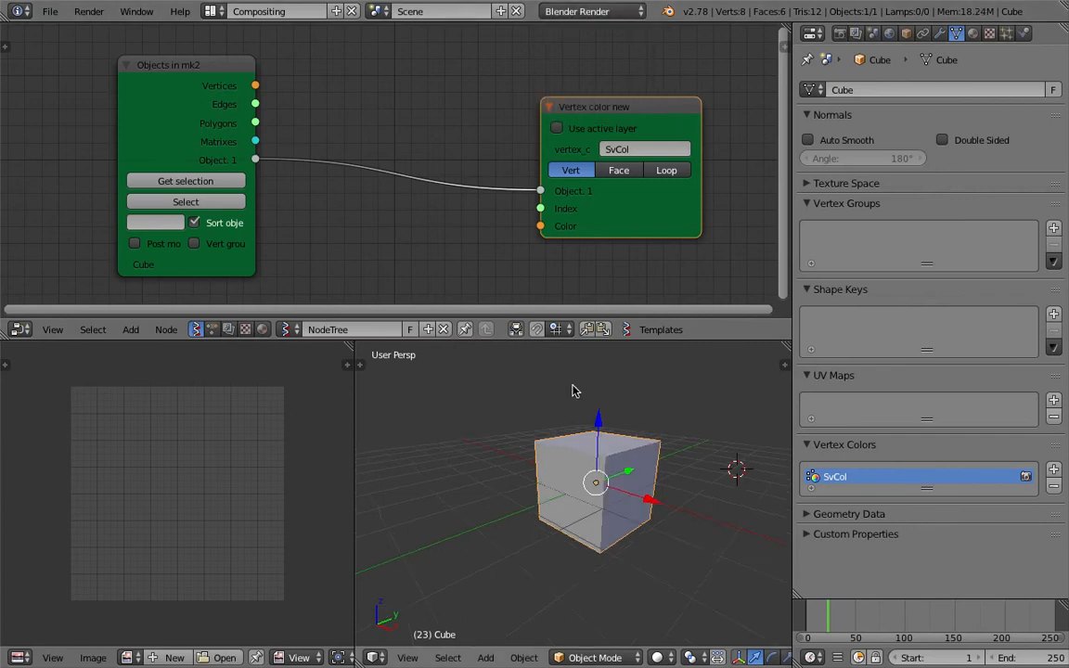
pyautogui.moveTo(637, 584); pyautogui.dragTo(661, 473, button='middle')
pyautogui.hotkey('ctrl', 's')
pyautogui.click(662, 473)
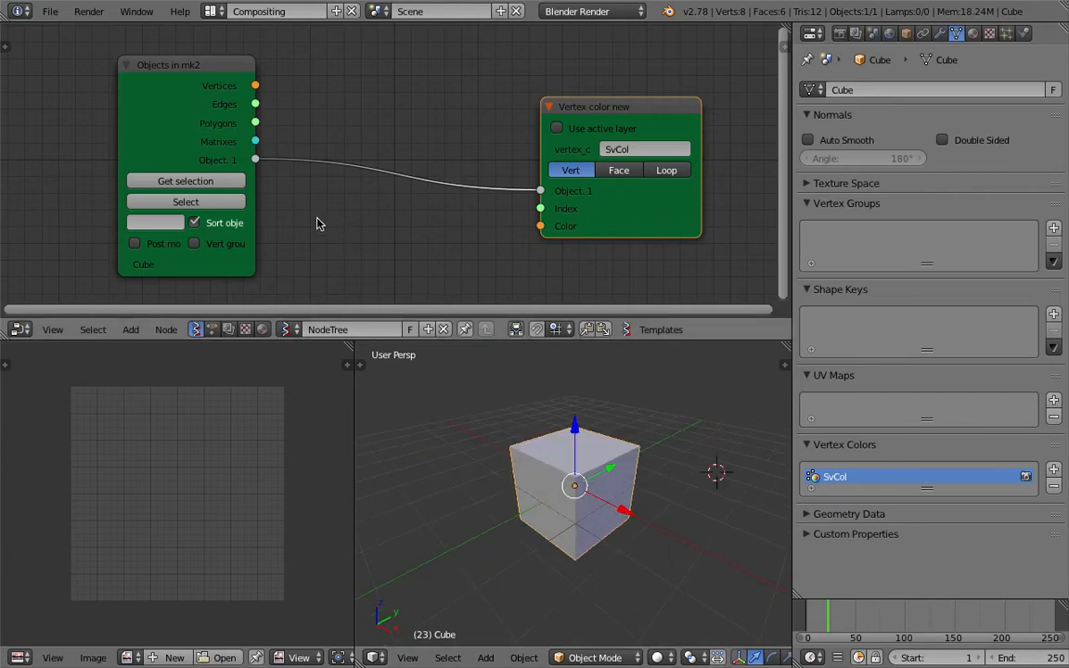
# Examine the Vertex color new node's mode options and its Object, Index and Color inputs alongside the cube.
pyautogui.moveTo(556, 173); pyautogui.dragTo(526, 159, button='middle')
pyautogui.scroll(2, 539, 169)
pyautogui.scroll(1, 593, 200)
pyautogui.scroll(-1, 525, 160)
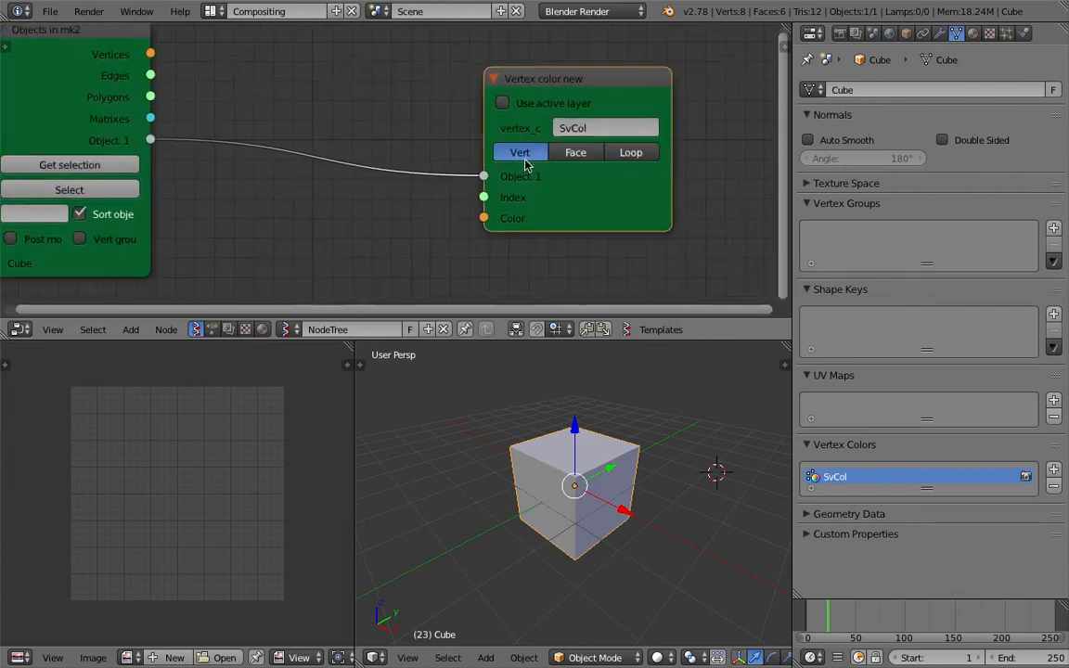
pyautogui.scroll(-1, 508, 192)
pyautogui.scroll(1, 512, 201)
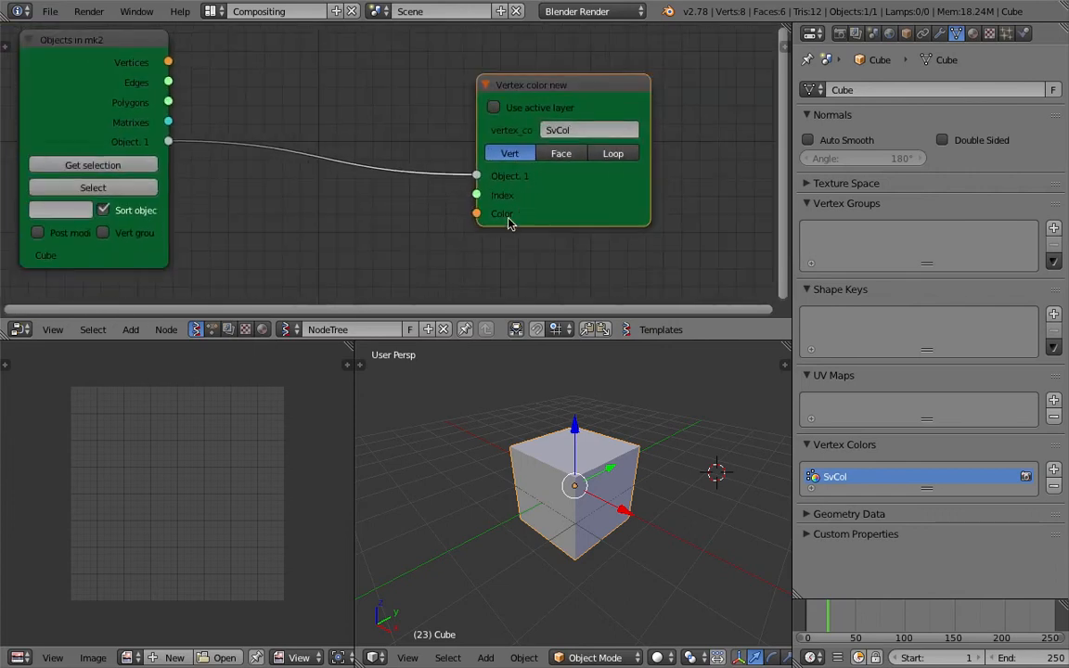
pyautogui.moveTo(650, 418); pyautogui.dragTo(633, 442, button='middle')
pyautogui.scroll(-1, 526, 269)
pyautogui.moveTo(520, 219); pyautogui.dragTo(556, 246, button='middle')
# Widen the Vertex color new node slightly so its layer name and mode options have more room.
pyautogui.moveTo(596, 227); pyautogui.dragTo(644, 233)
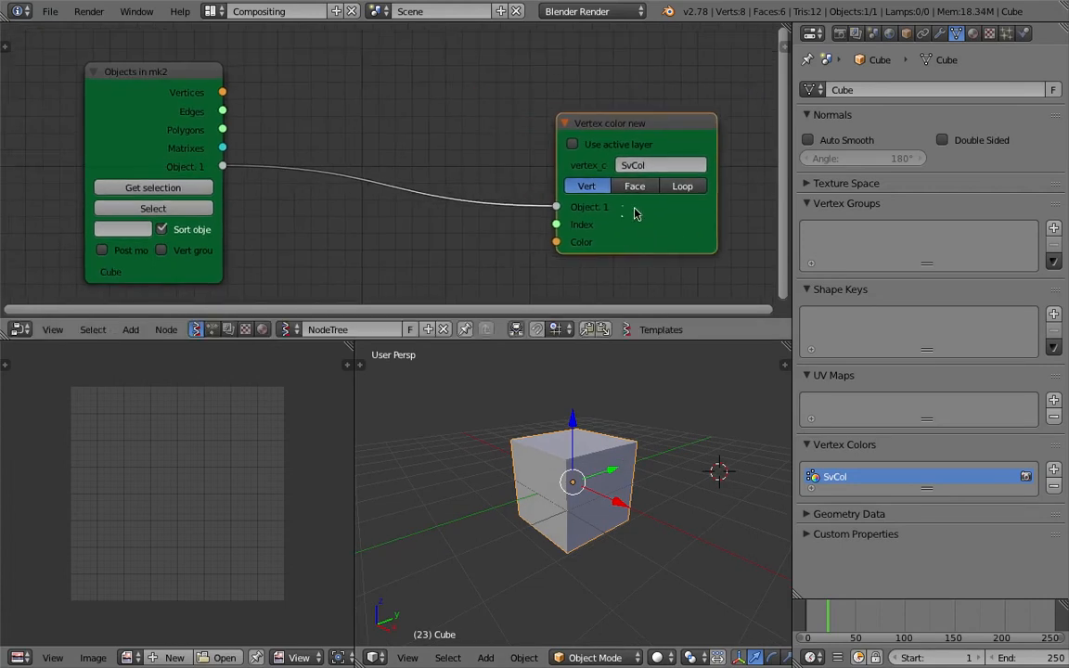
pyautogui.moveTo(430, 159); pyautogui.dragTo(439, 159, button='middle')
pyautogui.moveTo(565, 227); pyautogui.dragTo(531, 228)
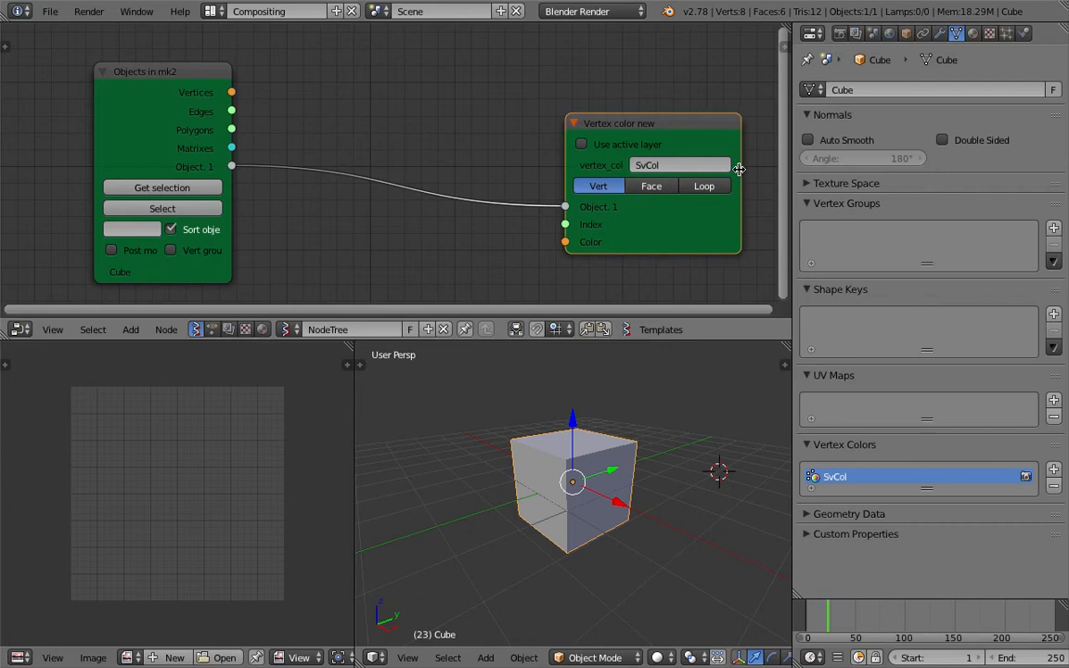
pyautogui.moveTo(691, 150); pyautogui.dragTo(674, 146, button='middle')
pyautogui.press('Home')
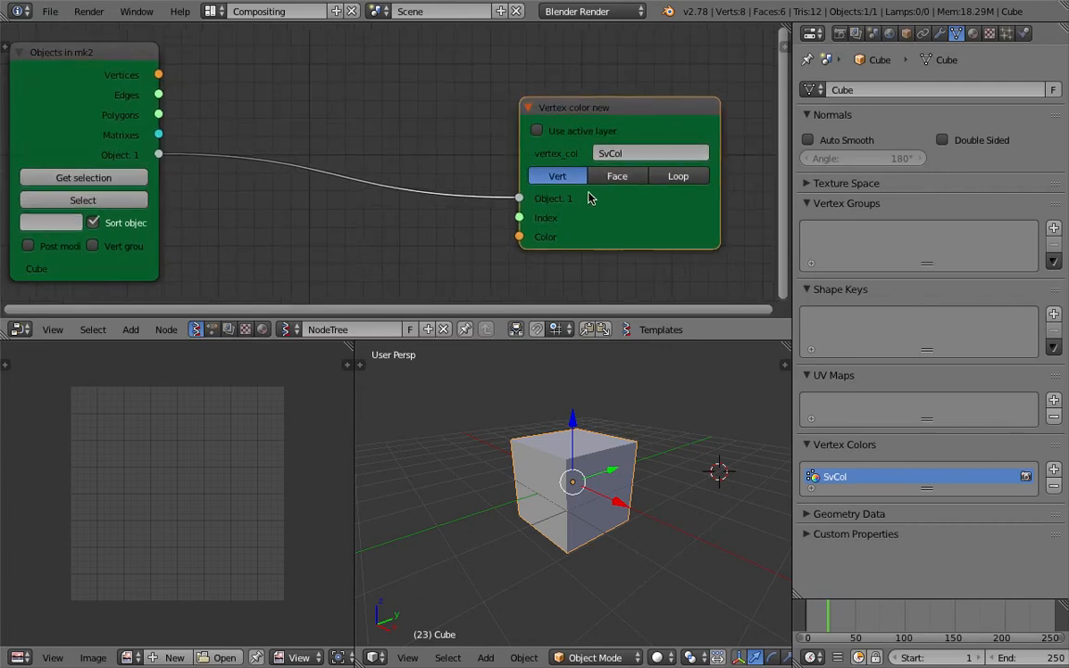
# Try the Vert and Loop modes on the Vertex color new node and set it to Face.
pyautogui.click(615, 179)
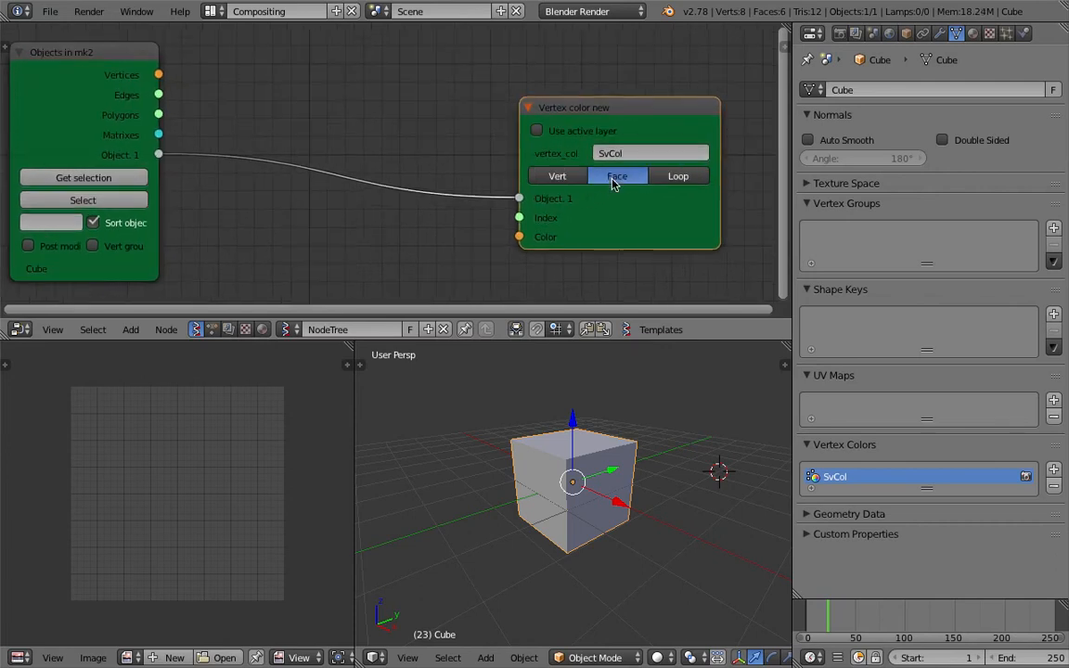
pyautogui.click(556, 175)
pyautogui.click(677, 180)
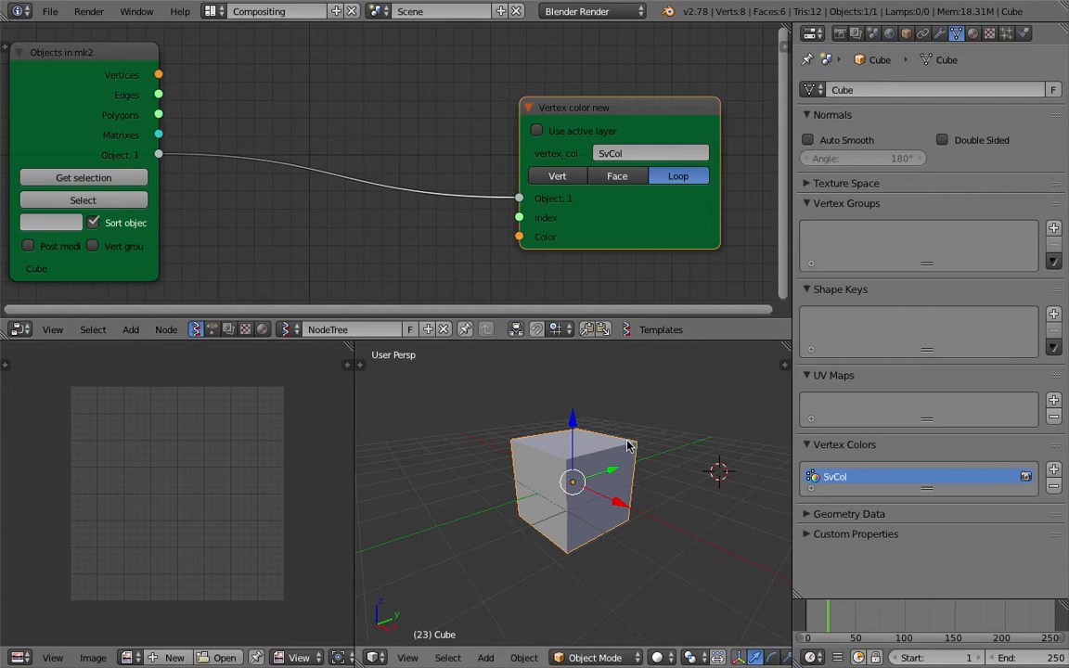
pyautogui.click(624, 177)
pyautogui.moveTo(606, 375); pyautogui.dragTo(588, 477, button='middle')
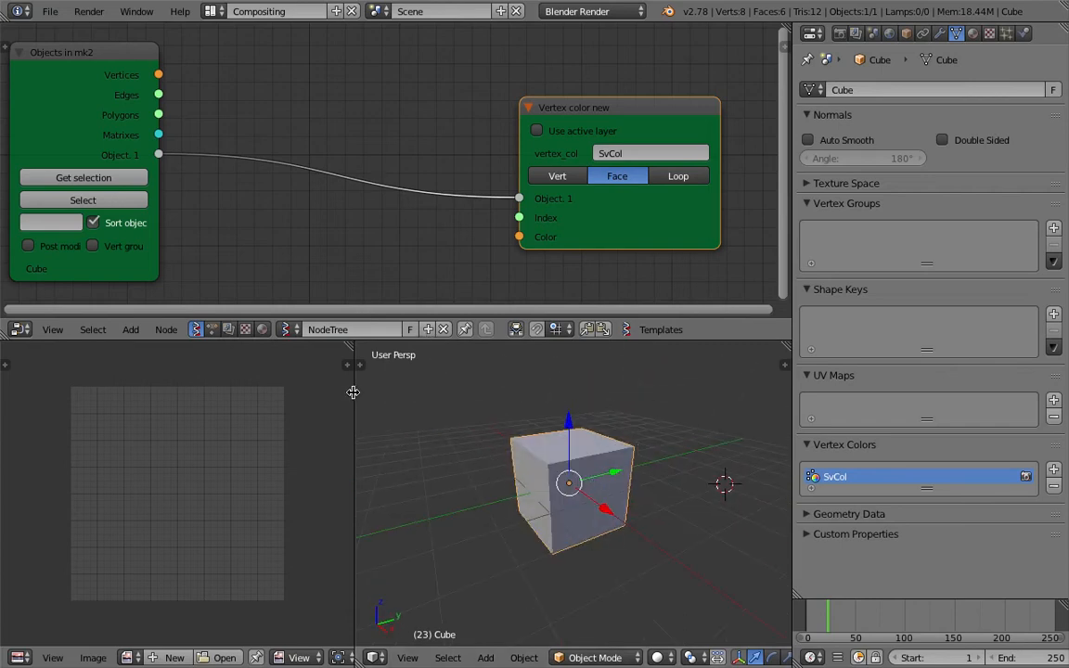
# Enlarge the 3D viewport and node editor by narrowing the image editor and the mesh properties area.
pyautogui.moveTo(354, 371); pyautogui.dragTo(255, 371)
pyautogui.moveTo(382, 176); pyautogui.dragTo(441, 172, button='middle')
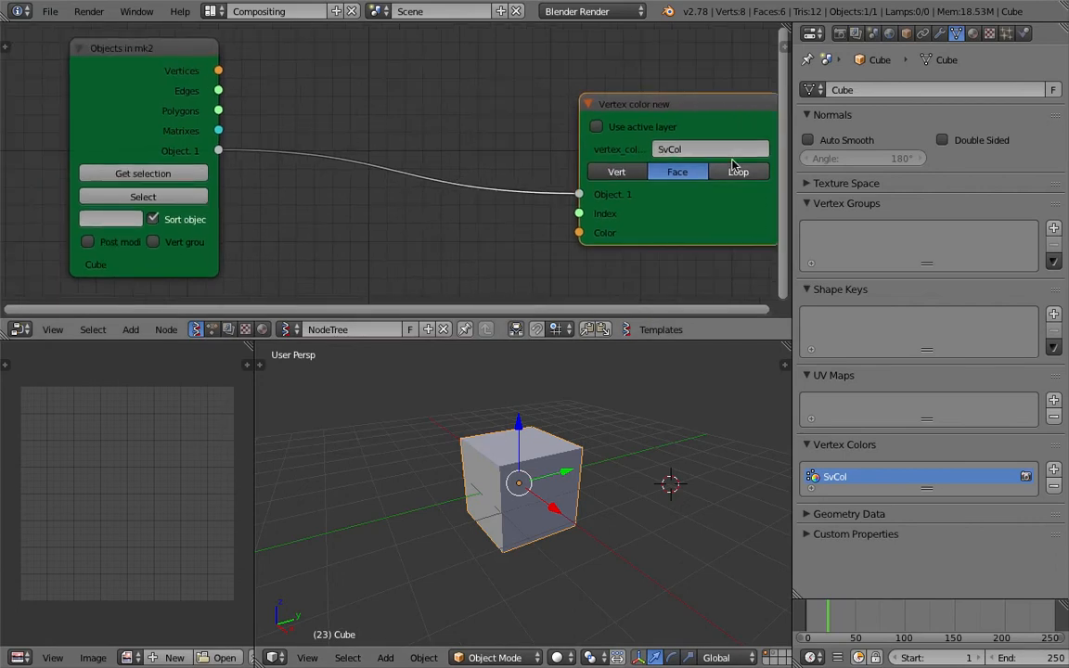
pyautogui.moveTo(793, 146); pyautogui.dragTo(875, 147)
pyautogui.moveTo(440, 59); pyautogui.dragTo(393, 88, button='middle')
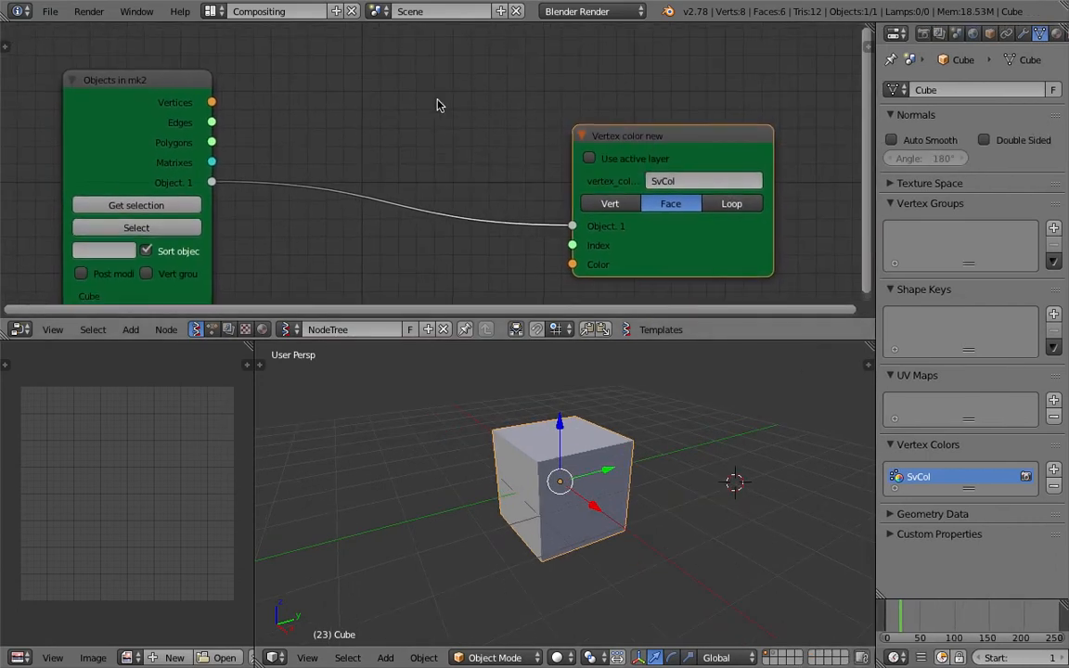
# Add a Formula node between the Objects in mk2 and Vertex color new nodes and widen it.
pyautogui.hotkey('shift', 'a')
pyautogui.click(397, 99)
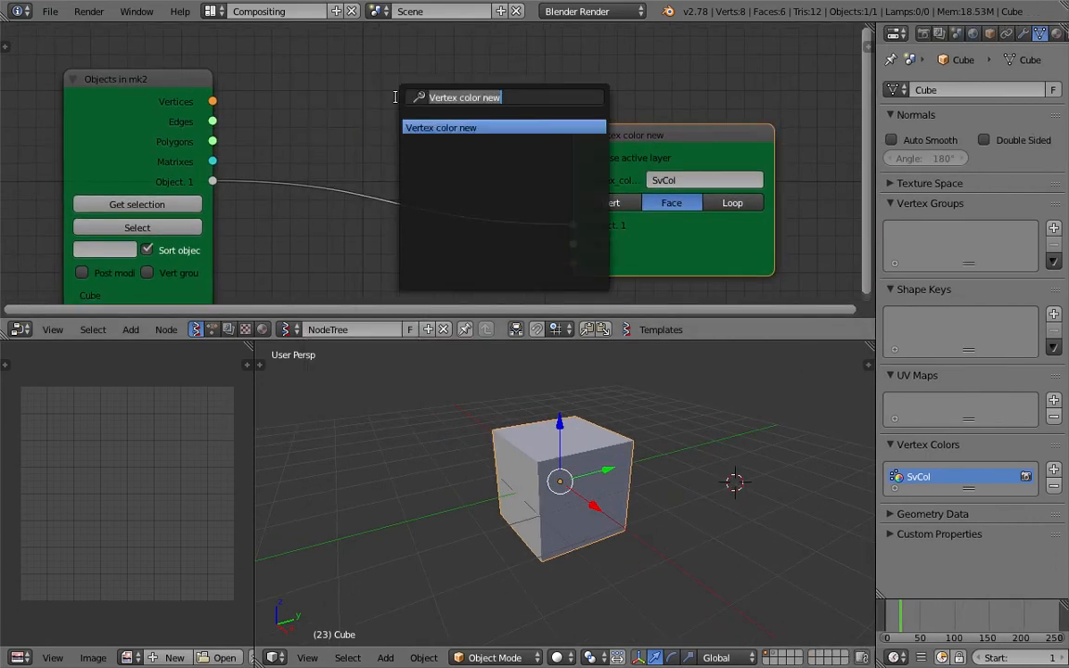
pyautogui.write('form')
pyautogui.press('Down')
pyautogui.press('Return')
pyautogui.click(346, 63)
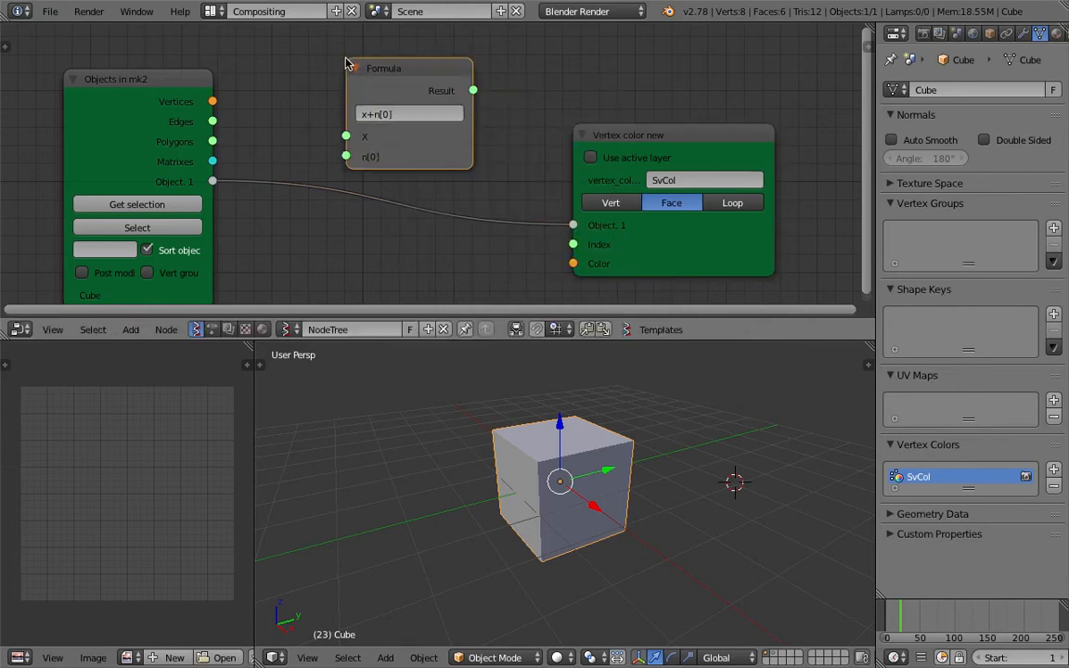
pyautogui.moveTo(469, 110); pyautogui.dragTo(548, 110)
# Set the Formula node's expression to [[0,1,2,3].
pyautogui.click(482, 110)
pyautogui.press('BackSpace')
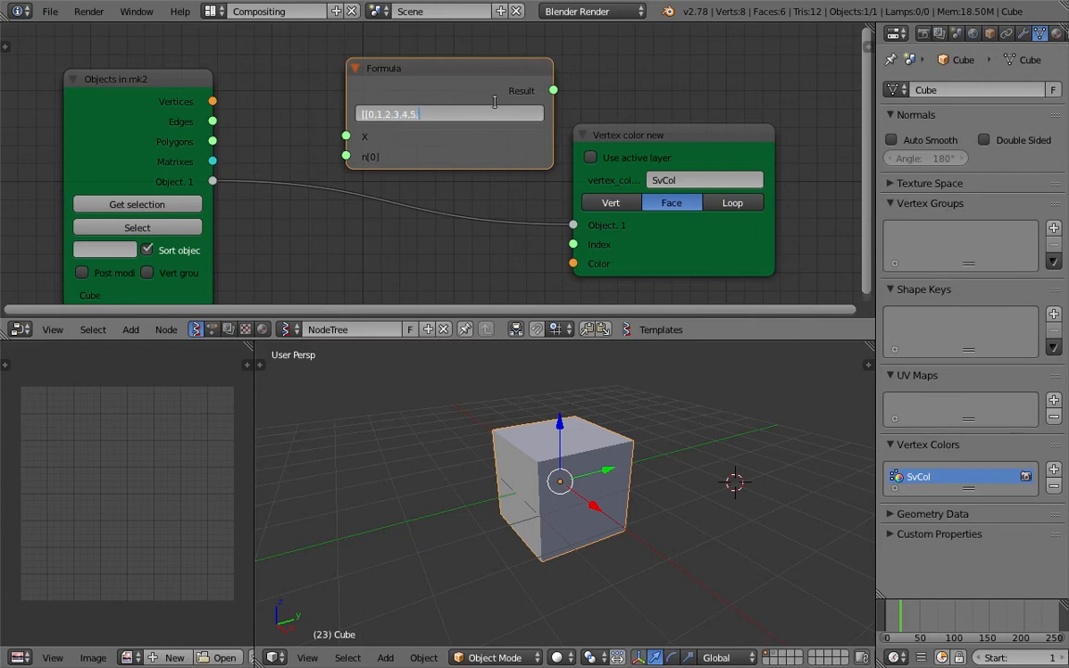
pyautogui.write('[[0,1,2,3,4,5]')
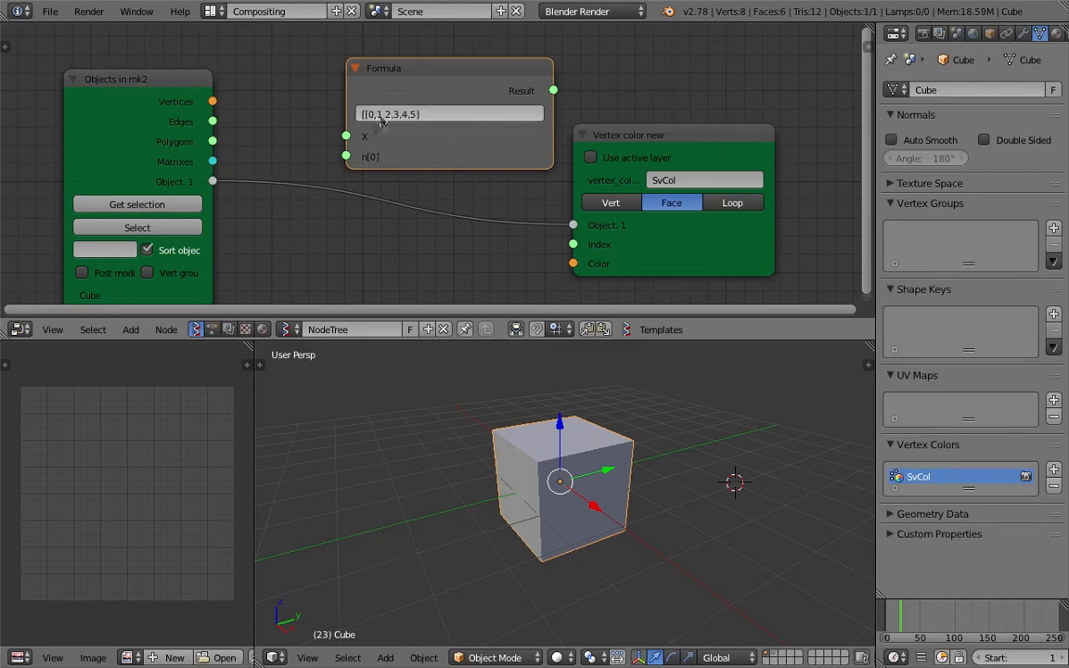
pyautogui.press('Return')
pyautogui.click(409, 118)
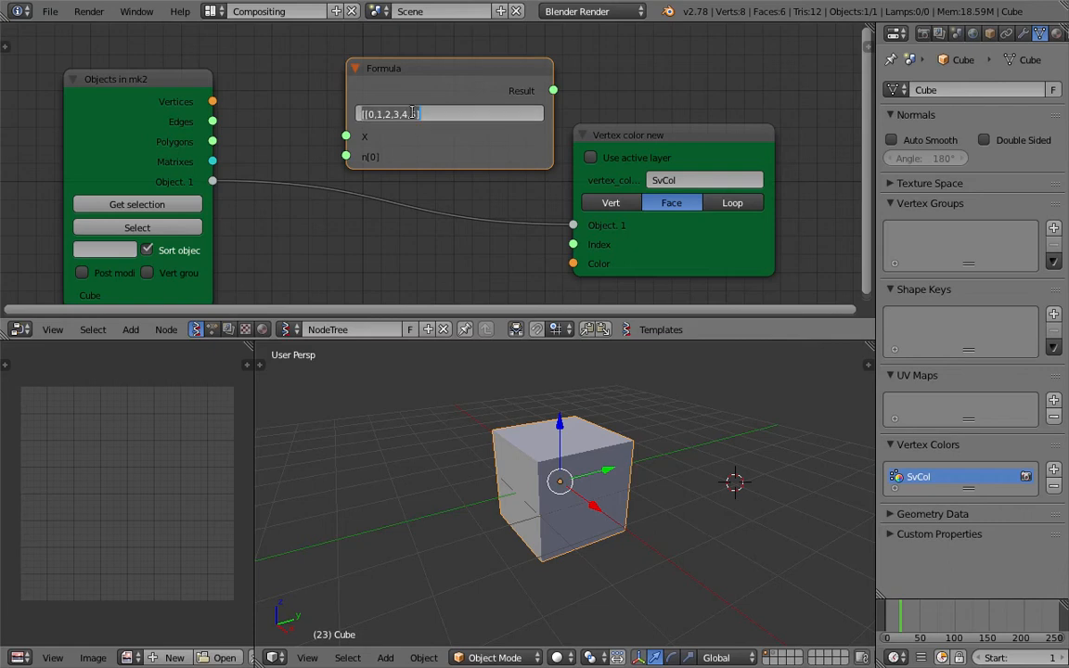
pyautogui.press('BackSpace')
pyautogui.press('BackSpace')
pyautogui.press('BackSpace')
pyautogui.press('BackSpace')
pyautogui.press('BackSpace')
pyautogui.press('BackSpace')
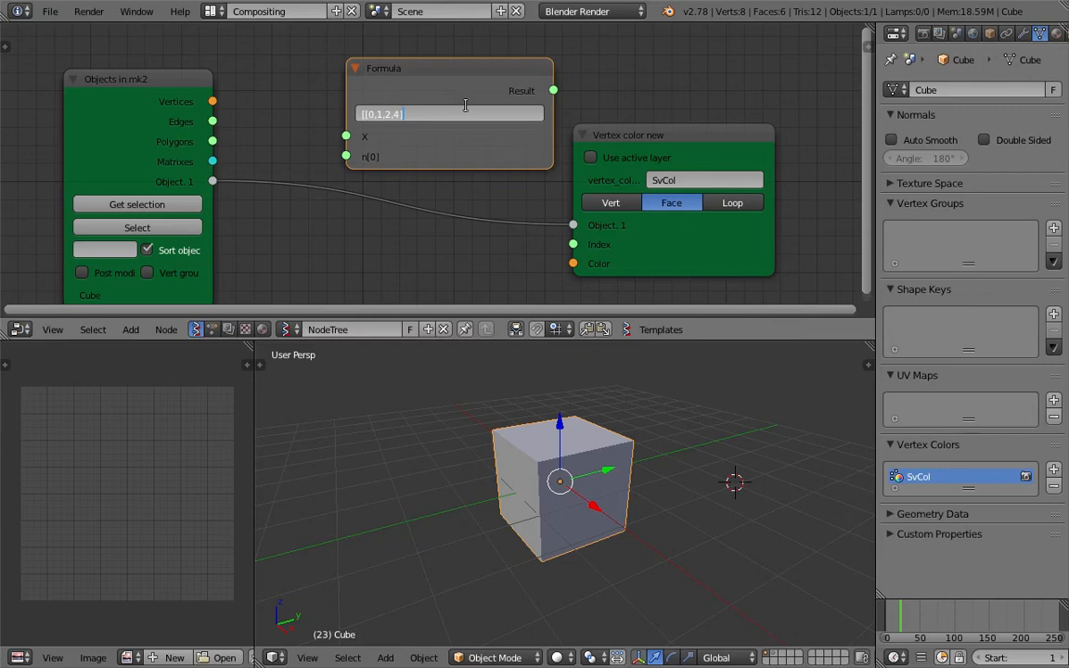
pyautogui.press('Return')
# Move the Formula node closer to the Objects in mk2 node and complete its expression as [[0,1,2,3]].
pyautogui.scroll(2, 469, 102)
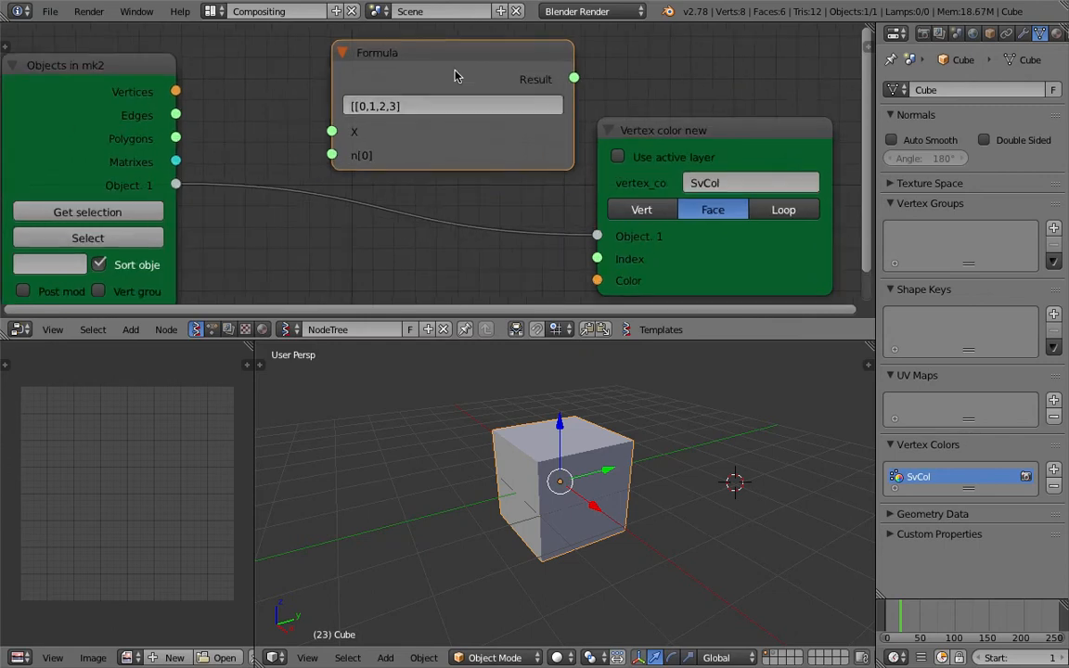
pyautogui.moveTo(449, 63); pyautogui.dragTo(380, 57)
pyautogui.click(357, 93)
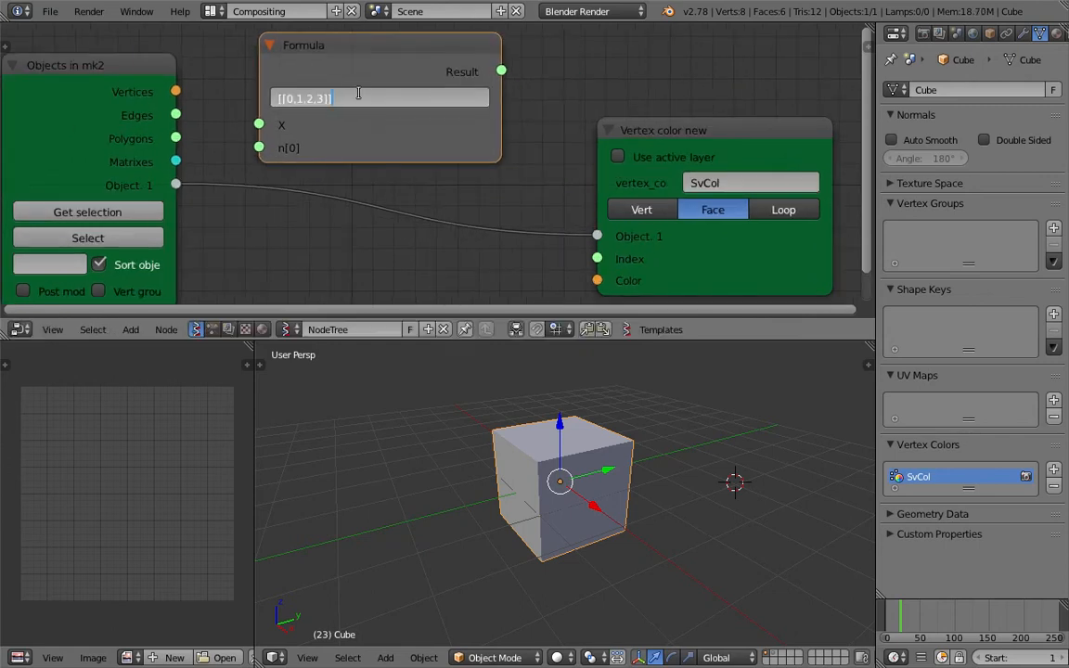
pyautogui.press('Return')
# Link the Formula node's Result output to the Vertex color new node's Index input and save the file.
pyautogui.scroll(-1, 384, 102)
pyautogui.moveTo(492, 85); pyautogui.dragTo(570, 244)
pyautogui.moveTo(507, 239); pyautogui.dragTo(501, 211, button='middle')
pyautogui.scroll(-2, 516, 206)
pyautogui.hotkey('ctrl', 's')
pyautogui.click(516, 205)
pyautogui.scroll(-1, 494, 222)
# Add a Vector in node below the Formula node and set its X value to 1.
pyautogui.press('space')
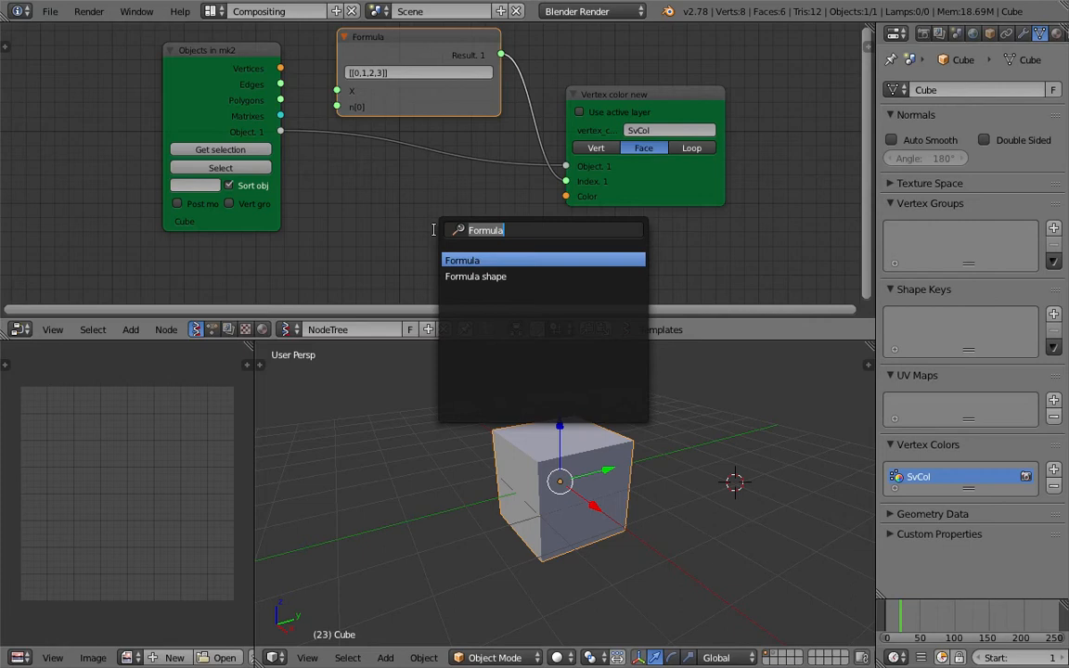
pyautogui.write('vector i')
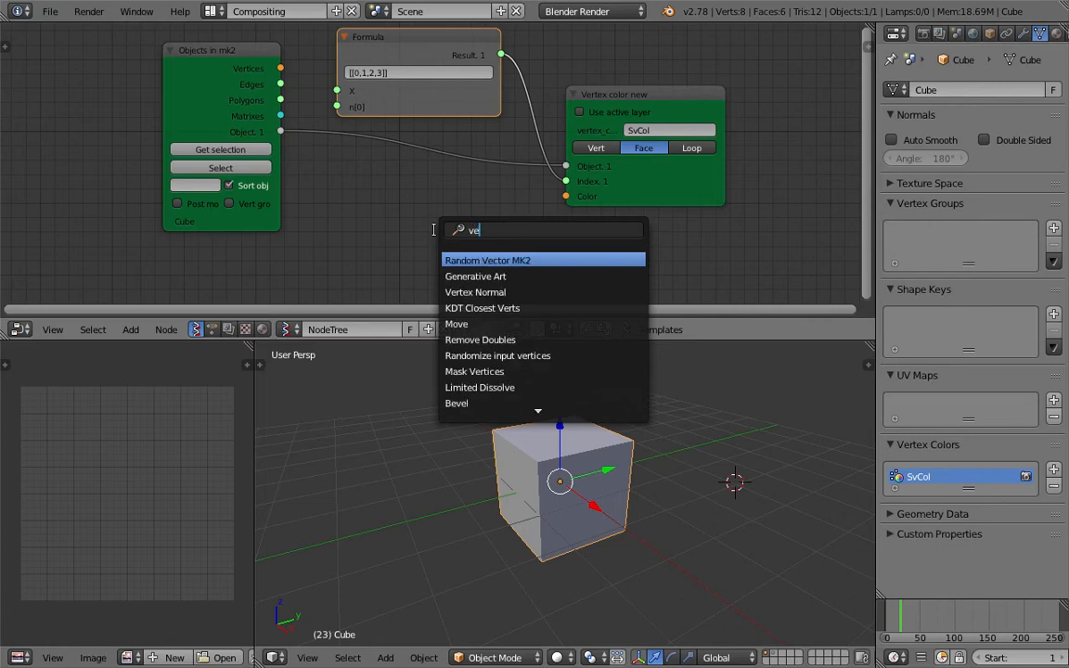
pyautogui.press('Return')
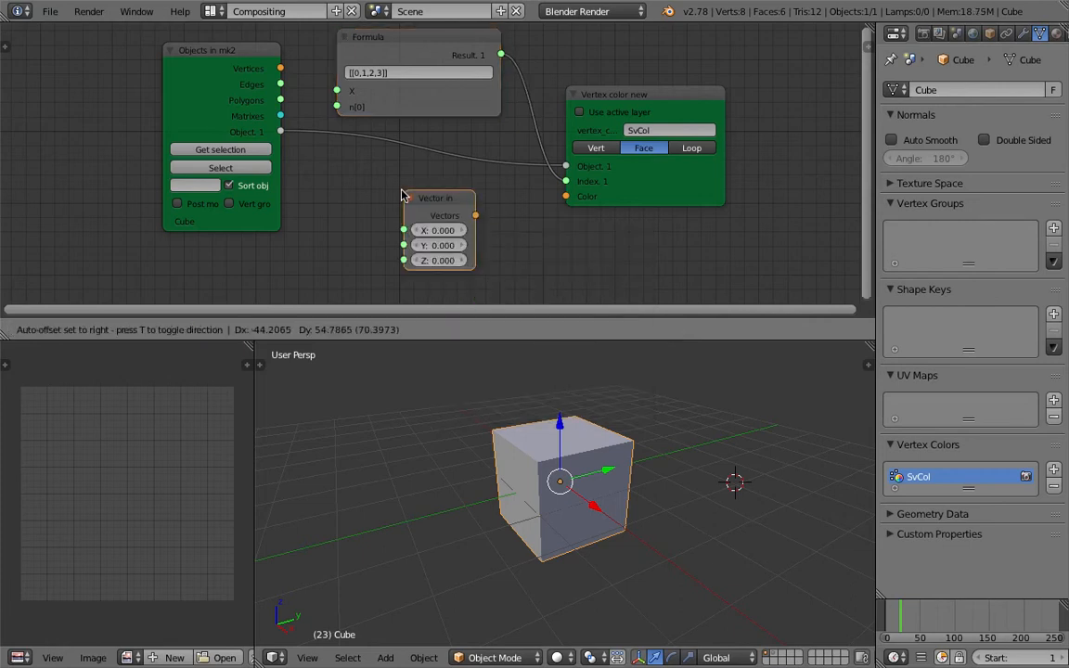
pyautogui.click(393, 188)
pyautogui.click(436, 230)
pyautogui.write('1')
pyautogui.press('Return')
# Link the Vector in node's Vectors output to the Vertex color new node's Color input.
pyautogui.scroll(3, 504, 252)
pyautogui.moveTo(415, 239); pyautogui.dragTo(430, 203, button='middle')
pyautogui.scroll(2, 431, 205)
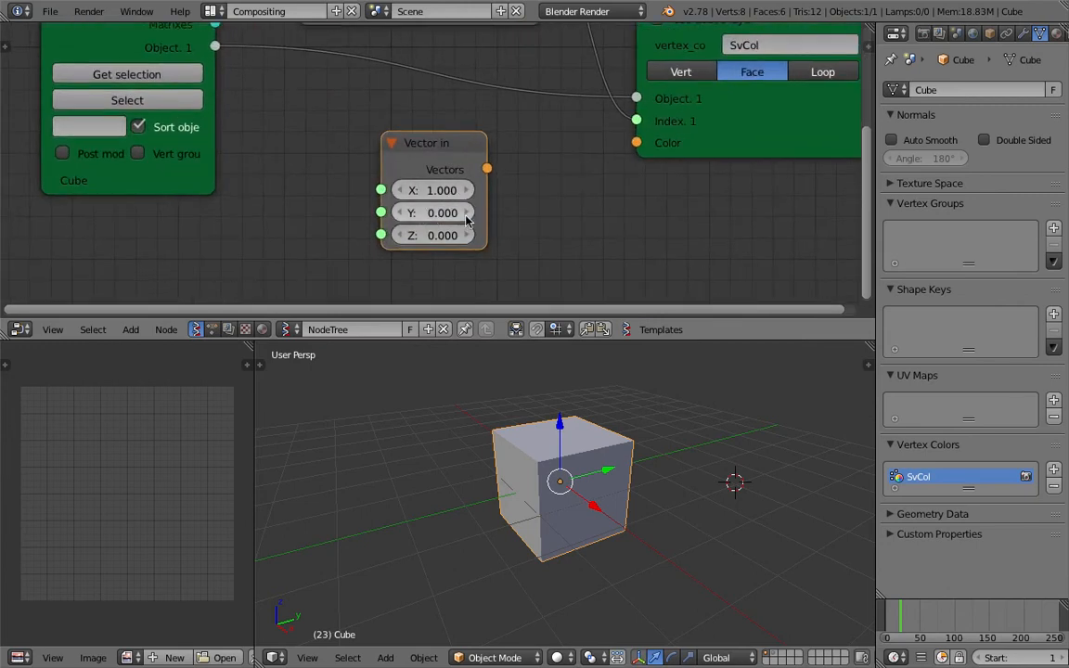
pyautogui.scroll(-1, 506, 213)
pyautogui.moveTo(474, 175); pyautogui.dragTo(603, 154)
# Set the 3D viewport shading to Texture and show the cube from below, deselected.
pyautogui.moveTo(663, 401)
pyautogui.mouseDown(button='middle')
pyautogui.moveTo(702, 428)
pyautogui.moveTo(480, 467)
pyautogui.moveTo(670, 415)
pyautogui.moveTo(547, 509)
pyautogui.moveTo(625, 403)
pyautogui.moveTo(682, 434)
pyautogui.moveTo(682, 466)
pyautogui.moveTo(449, 520)
pyautogui.moveTo(587, 454)
pyautogui.moveTo(631, 503)
pyautogui.moveTo(623, 211)
pyautogui.mouseUp(button='middle')
pyautogui.click(558, 657)
pyautogui.click(589, 583)
pyautogui.click(684, 469)
# Spread the Vertex color new and Vector in nodes further apart and make the node editor taller.
pyautogui.scroll(-3, 621, 209)
pyautogui.moveTo(606, 183); pyautogui.dragTo(677, 175)
pyautogui.moveTo(659, 339); pyautogui.dragTo(658, 413)
pyautogui.moveTo(599, 318); pyautogui.dragTo(620, 267, button='middle')
pyautogui.scroll(2, 552, 220)
pyautogui.moveTo(439, 167); pyautogui.dragTo(418, 168)
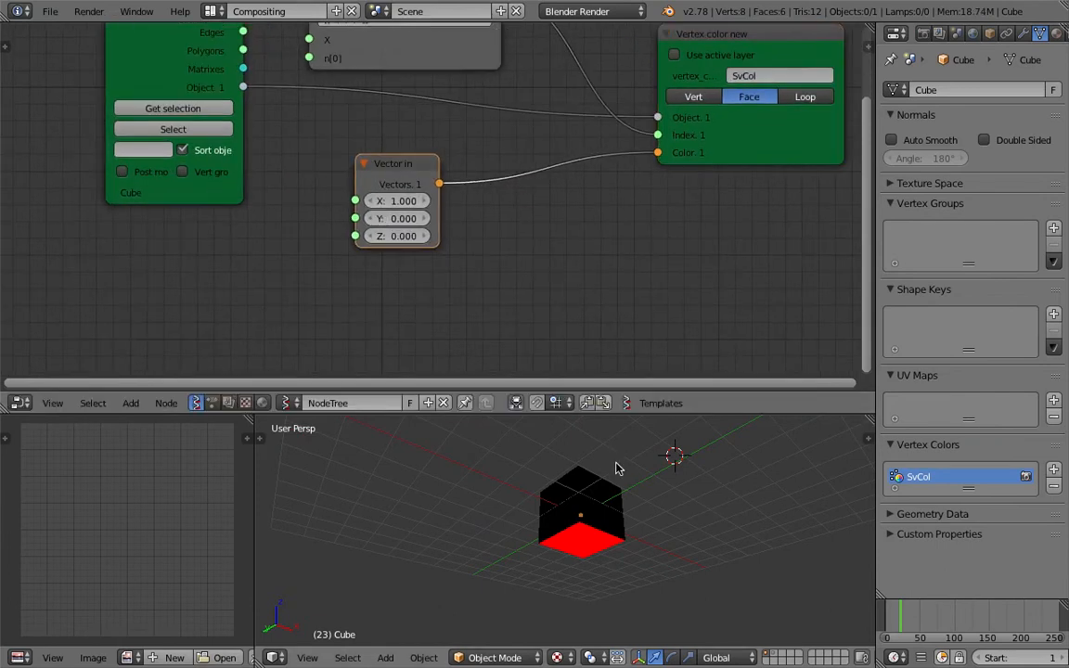
# Add a List Item node between the Vector in and Vertex color new nodes and save the file.
pyautogui.moveTo(510, 291); pyautogui.dragTo(495, 295, button='middle')
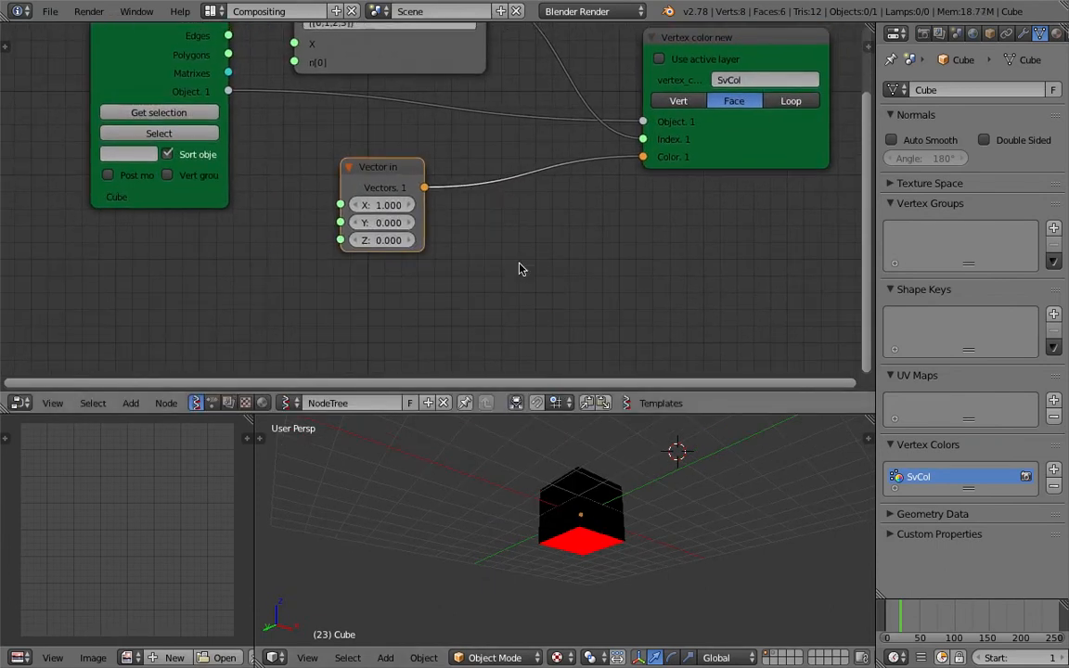
pyautogui.hotkey('shift', 'a')
pyautogui.click(518, 265)
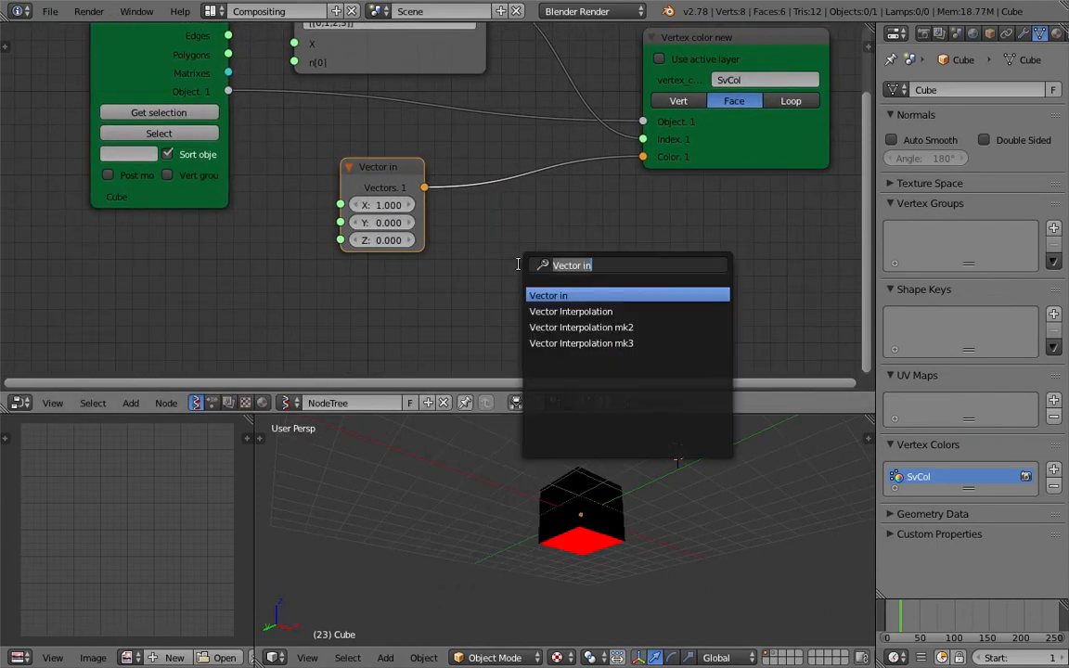
pyautogui.write('list i')
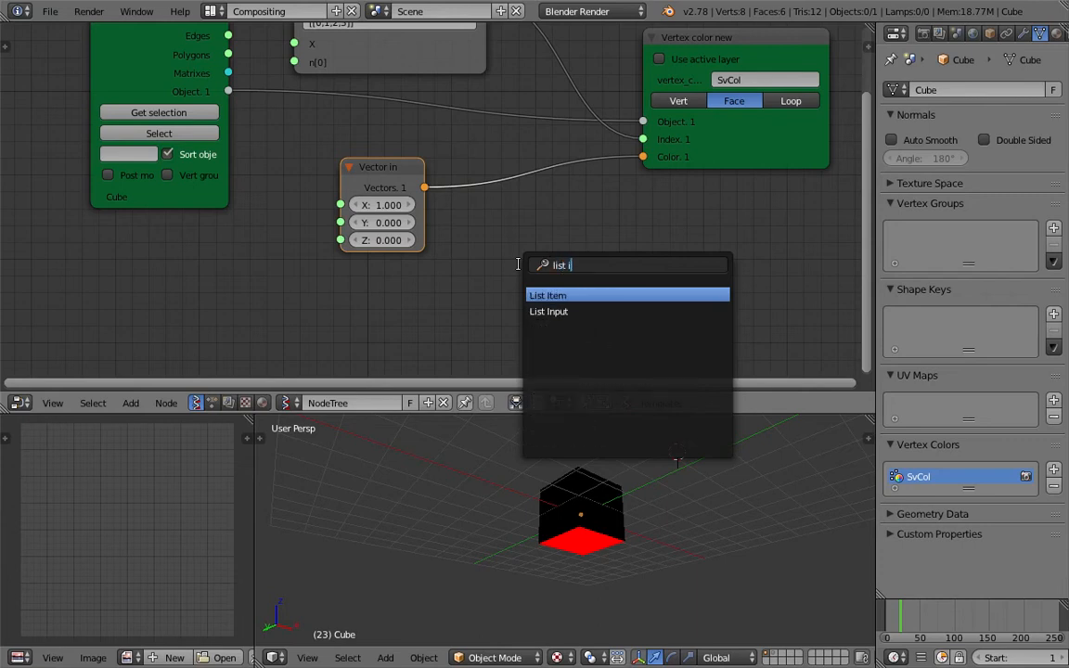
pyautogui.press('Return')
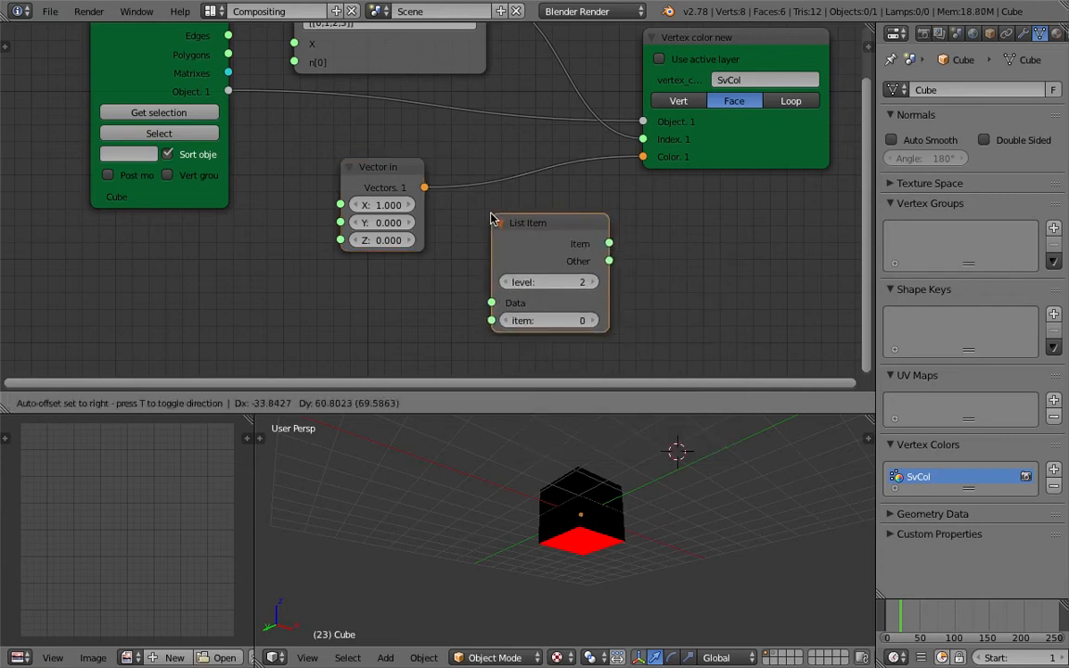
pyautogui.click(492, 215)
pyautogui.hotkey('ctrl', 's')
pyautogui.click(493, 218)
# Move the Vertex color new node further away from the Vector in node.
pyautogui.scroll(-2, 493, 216)
pyautogui.moveTo(493, 215); pyautogui.dragTo(497, 194, button='middle')
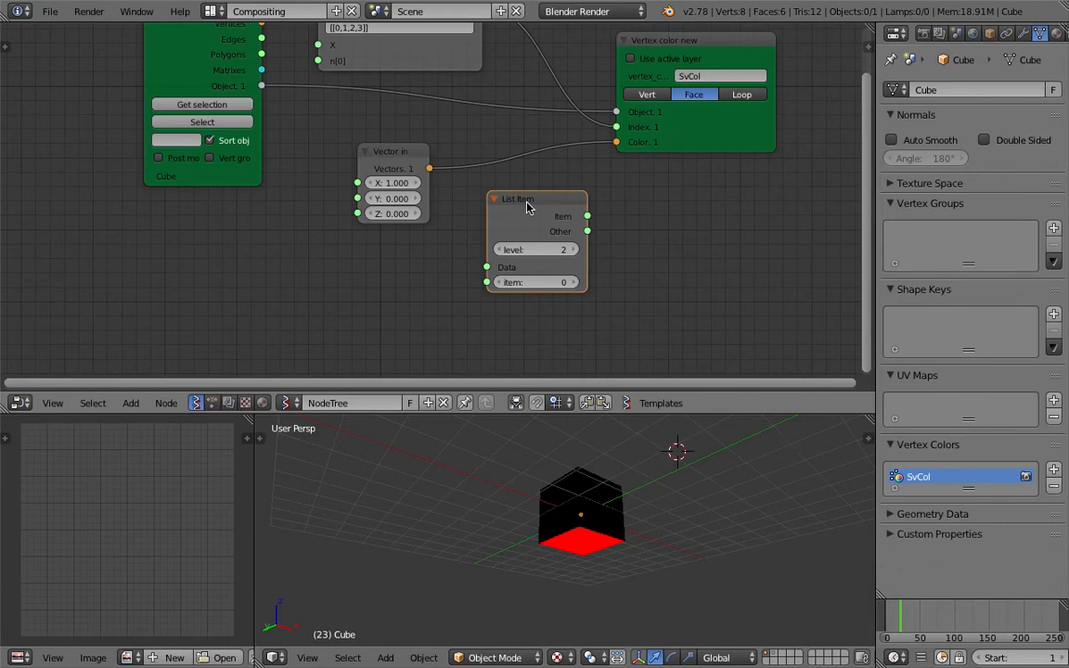
pyautogui.moveTo(661, 149); pyautogui.dragTo(696, 150)
pyautogui.press('space')
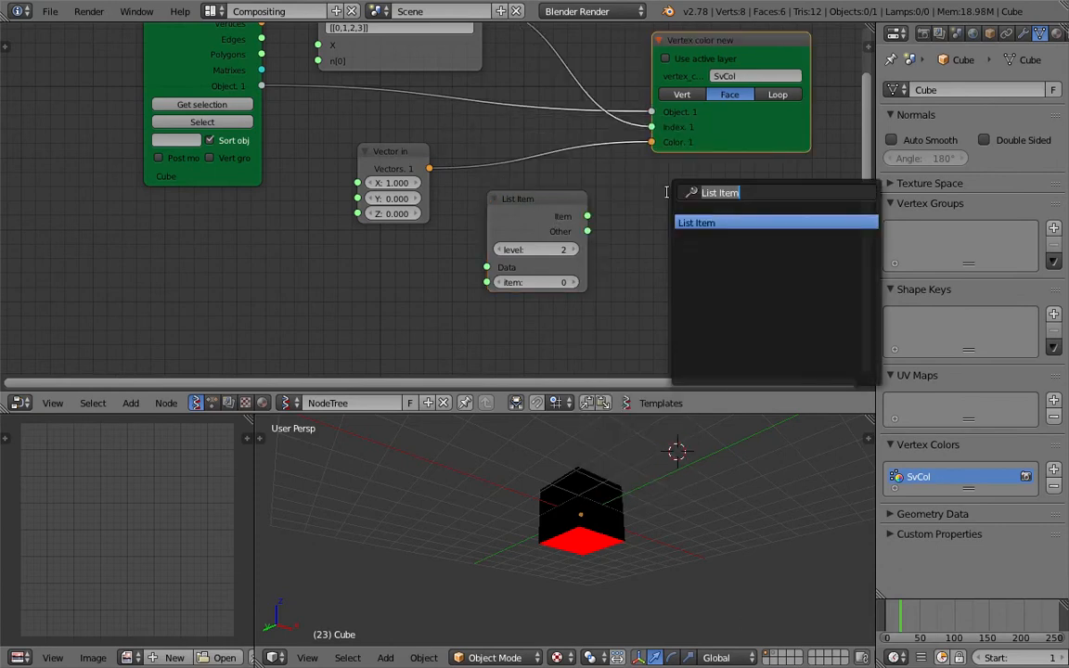
pyautogui.write('list v')
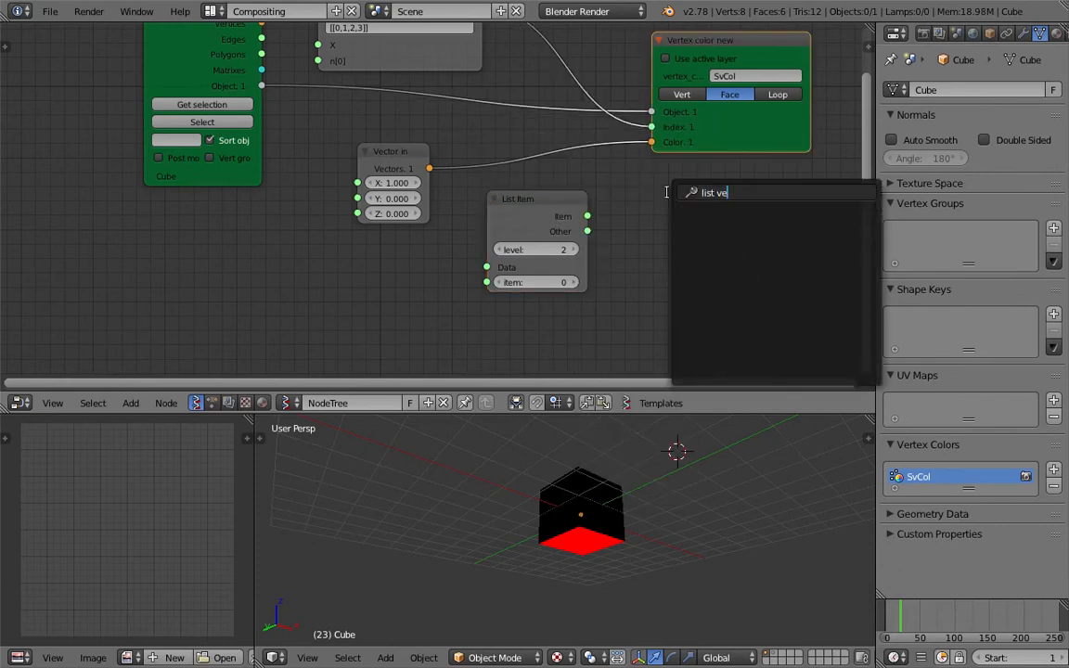
pyautogui.press('Escape')
# Add a List Join node below the Vertex color new node and save the file.
pyautogui.hotkey('shift', 'a')
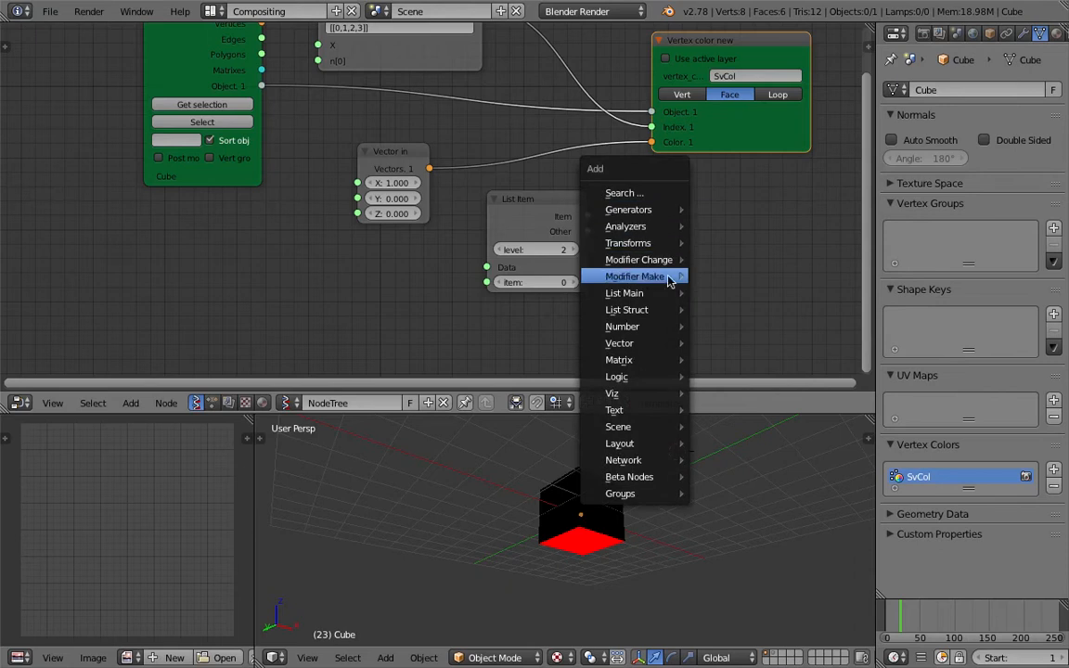
pyautogui.click(668, 194)
pyautogui.write('list jo')
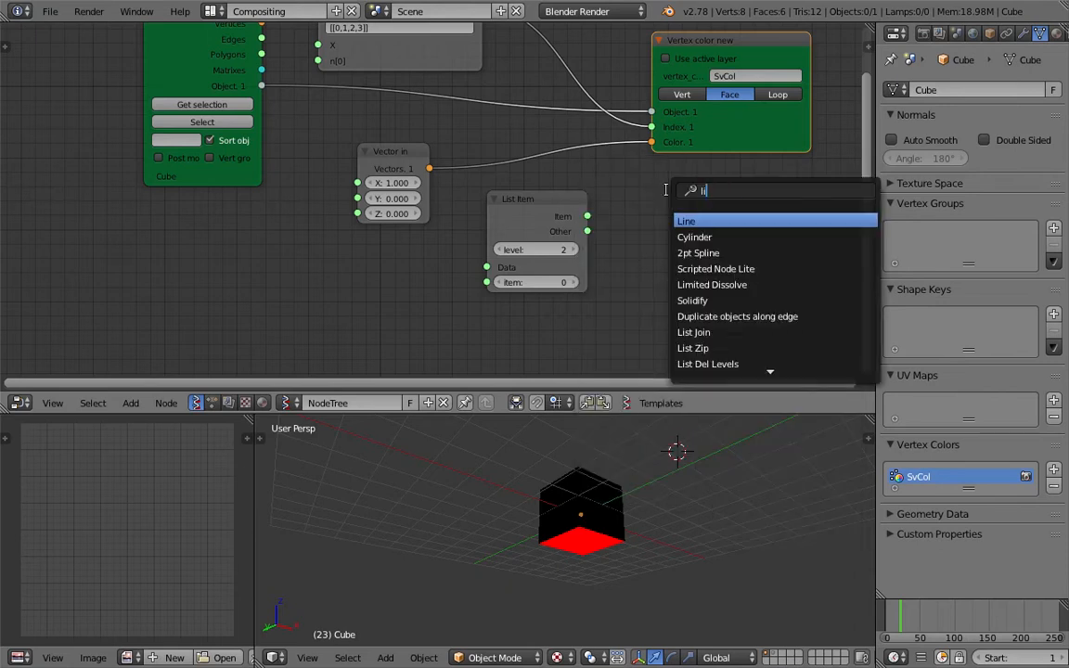
pyautogui.press('Return')
pyautogui.click(667, 189)
pyautogui.hotkey('ctrl', 's')
pyautogui.click(668, 191)
# Delete the List Item node and move the List Join node into its place.
pyautogui.moveTo(542, 216); pyautogui.dragTo(549, 223)
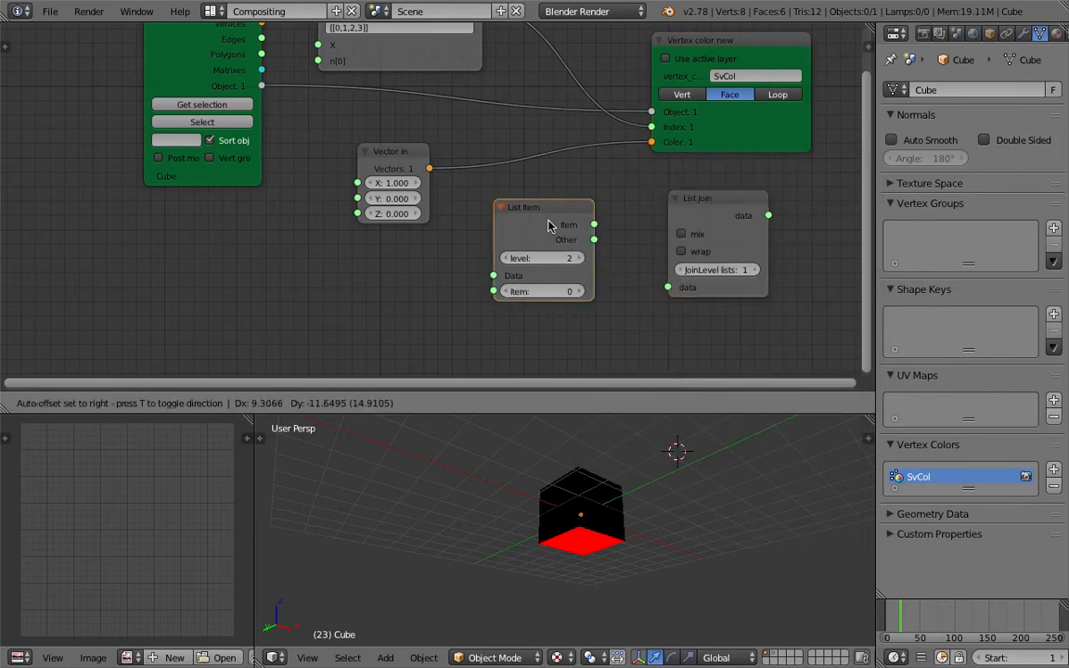
pyautogui.press('x')
pyautogui.moveTo(704, 202); pyautogui.dragTo(556, 200)
# Link the Vector in node's output to the List Join node's data input, and place a duplicate Vector in node below the original.
pyautogui.moveTo(429, 168); pyautogui.dragTo(436, 181)
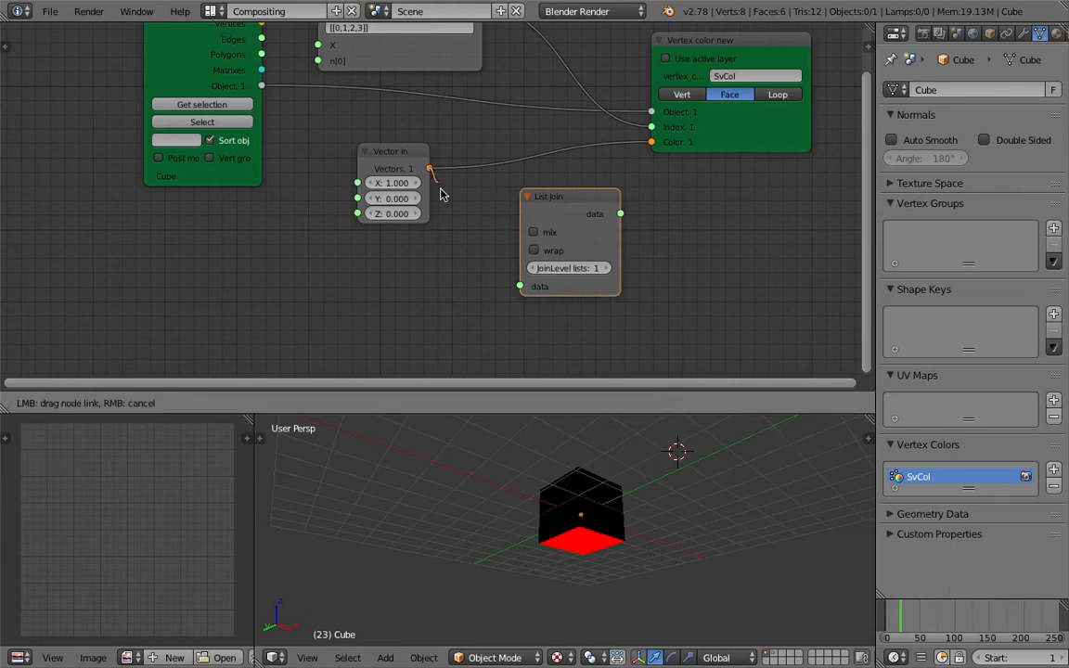
pyautogui.moveTo(512, 286); pyautogui.dragTo(519, 286)
pyautogui.moveTo(398, 160); pyautogui.dragTo(358, 125)
pyautogui.hotkey('shift', 'd')
pyautogui.click(381, 263)
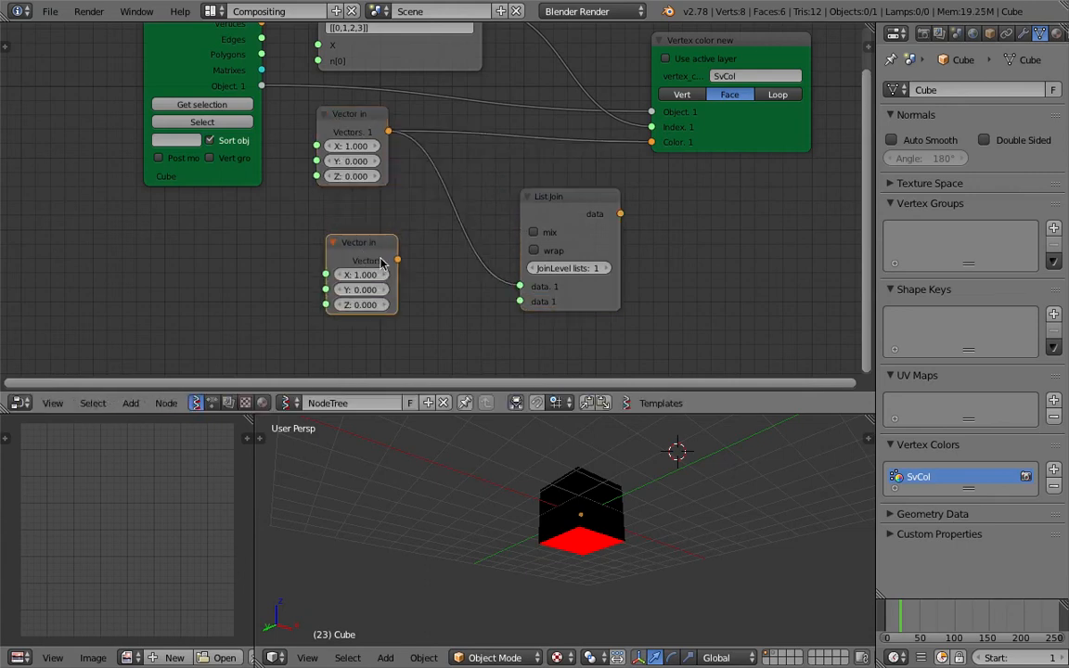
# Set the second Vector in node to 0, 1, 0 and link it to the List Join node's data 1 input.
pyautogui.hotkey('ctrl', 's')
pyautogui.click(375, 276)
pyautogui.moveTo(397, 260); pyautogui.dragTo(350, 240)
# Duplicate the second Vector in node, set the copy to 0, 0, 1, and link it to List Join's data 2 input.
pyautogui.hotkey('shift', 'd')
pyautogui.click(413, 329)
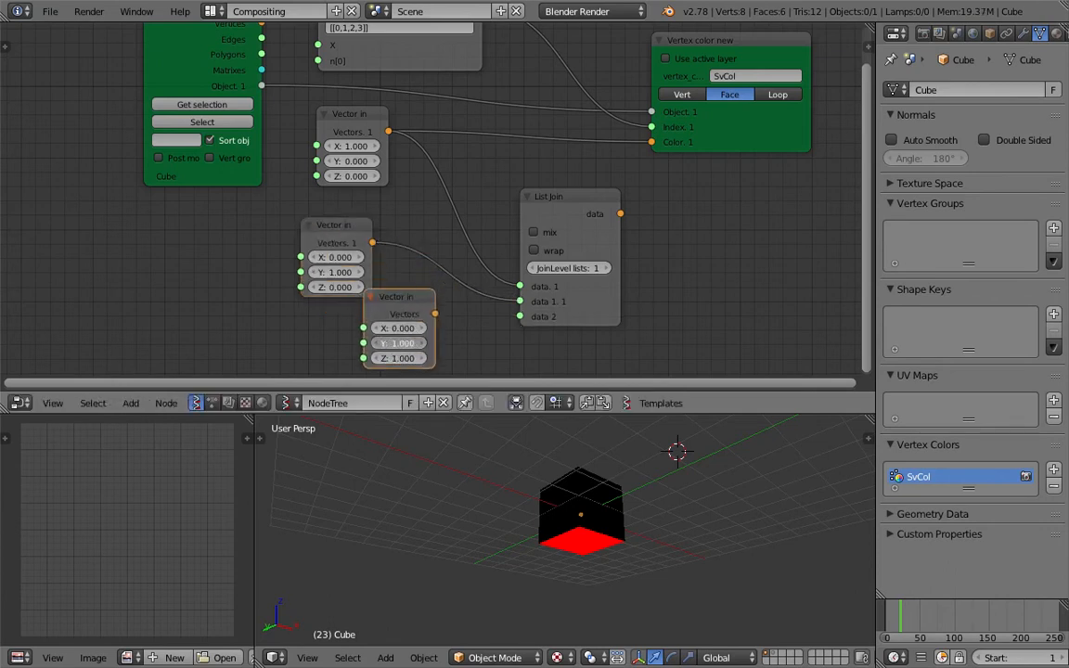
pyautogui.hotkey('ctrl', 's')
pyautogui.click(408, 342)
pyautogui.moveTo(434, 314); pyautogui.dragTo(520, 317)
# Move the second and third Vector in nodes apart and save the file.
pyautogui.moveTo(409, 300); pyautogui.dragTo(397, 315)
pyautogui.moveTo(350, 245); pyautogui.dragTo(346, 243, button='middle')
pyautogui.moveTo(346, 243); pyautogui.dragTo(323, 231)
pyautogui.hotkey('ctrl', 's')
pyautogui.click(321, 225)
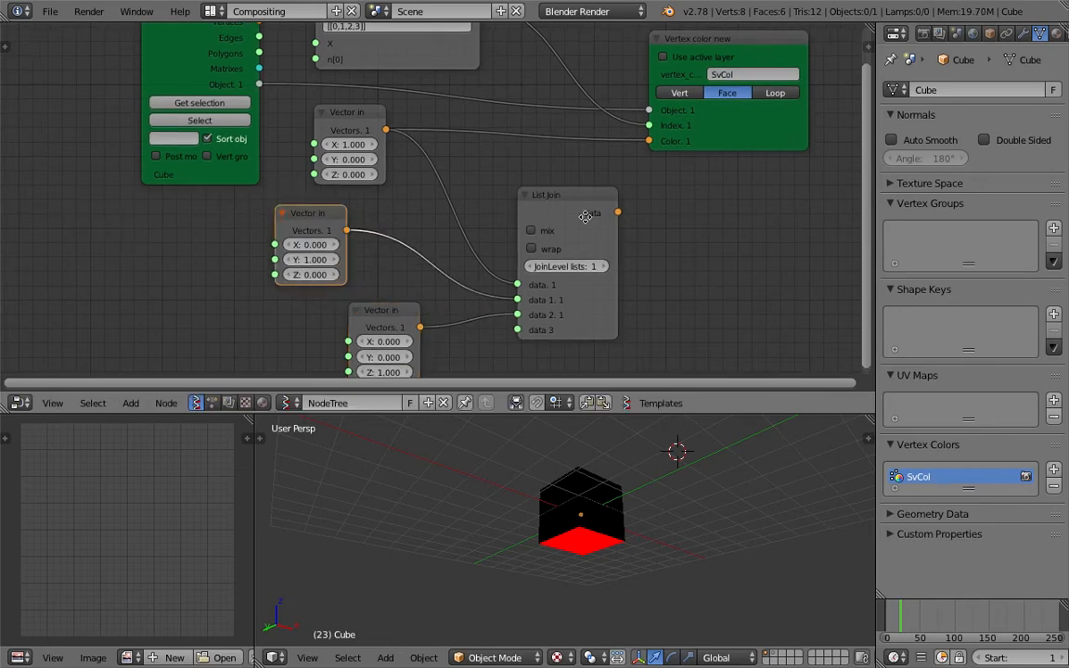
# Link the List Join output to the Vertex color new node's Color input, set JoinLevel lists to 2, and save the file.
pyautogui.moveTo(586, 217); pyautogui.dragTo(549, 232, button='middle')
pyautogui.moveTo(583, 227); pyautogui.dragTo(613, 157)
pyautogui.moveTo(677, 451); pyautogui.dragTo(509, 539, button='middle')
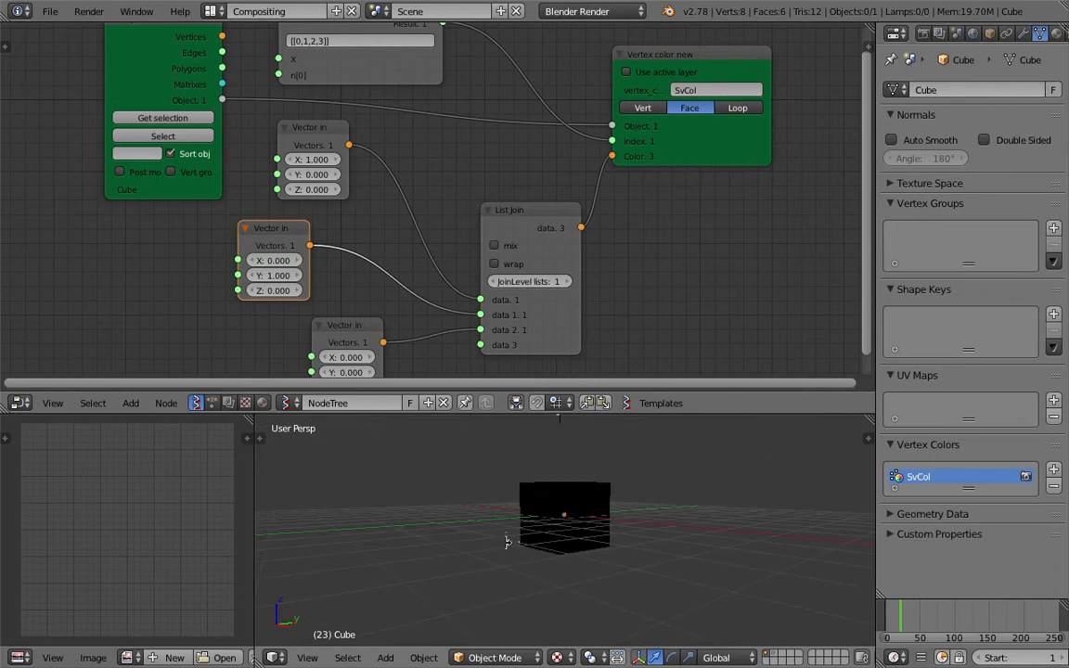
pyautogui.click(565, 281)
pyautogui.moveTo(626, 477); pyautogui.dragTo(384, 448, button='middle')
pyautogui.scroll(3, 437, 504)
pyautogui.hotkey('ctrl', 's')
pyautogui.moveTo(437, 504); pyautogui.dragTo(509, 521, button='middle')
pyautogui.click(585, 502)
pyautogui.click(509, 521)
# Duplicate the third Vector in node, link the copy to List Join's data 3 input, and set it to 1, 0, 1.
pyautogui.scroll(-2, 468, 311)
pyautogui.moveTo(468, 311); pyautogui.dragTo(460, 223, button='middle')
pyautogui.moveTo(351, 230); pyautogui.dragTo(301, 238)
pyautogui.hotkey('shift', 'd')
pyautogui.click(369, 310)
pyautogui.moveTo(390, 313); pyautogui.dragTo(465, 237)
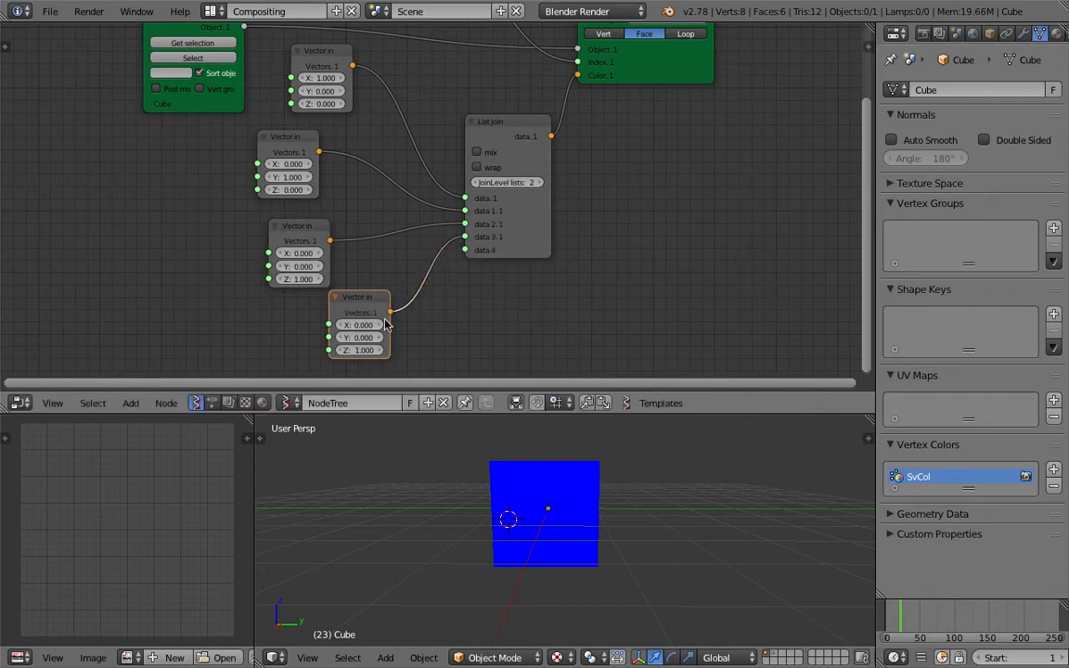
pyautogui.press('Return')
# View the cube's coloured faces from another angle and save over face_random_color_001.blend.
pyautogui.hotkey('ctrl', 's')
pyautogui.click(473, 320)
pyautogui.moveTo(529, 505); pyautogui.dragTo(660, 464, button='middle')
pyautogui.hotkey('ctrl', 's')
pyautogui.click(535, 532)
pyautogui.hotkey('ctrl', 's')
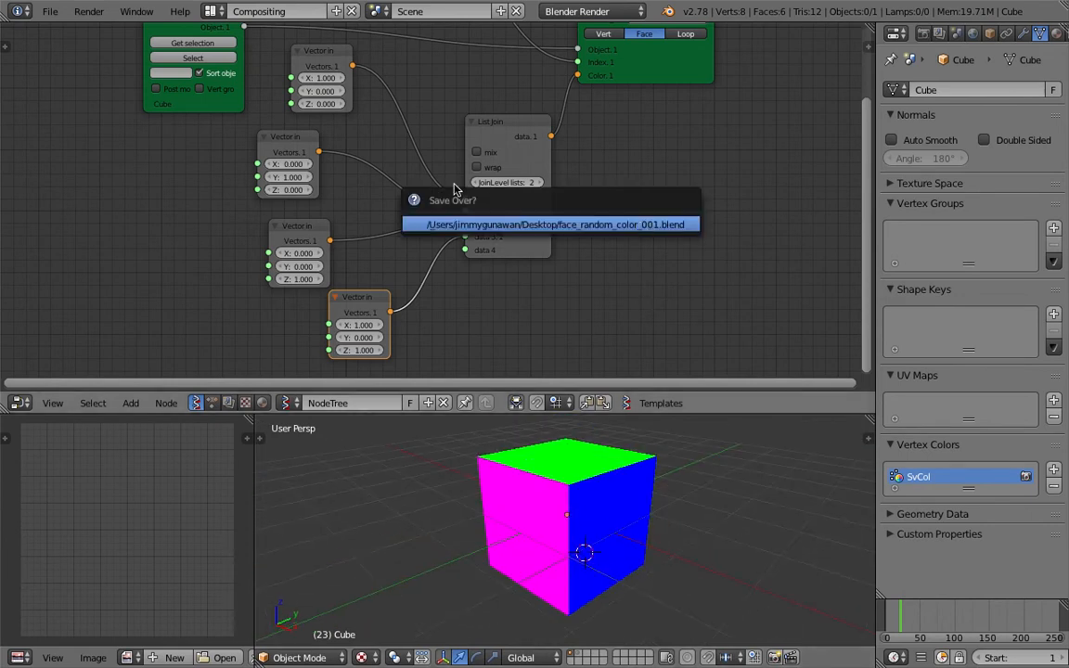
pyautogui.click(519, 219)
# Spread out the Vertex color new, Objects in mk2 and Formula nodes to make room in the node tree.
pyautogui.moveTo(620, 180); pyautogui.dragTo(617, 279, button='middle')
pyautogui.scroll(-2, 613, 239)
pyautogui.moveTo(609, 186); pyautogui.dragTo(664, 160)
pyautogui.scroll(2, 594, 148)
pyautogui.moveTo(560, 143); pyautogui.dragTo(565, 205, button='middle')
pyautogui.moveTo(221, 122); pyautogui.dragTo(203, 91)
pyautogui.moveTo(325, 111); pyautogui.dragTo(398, 51)
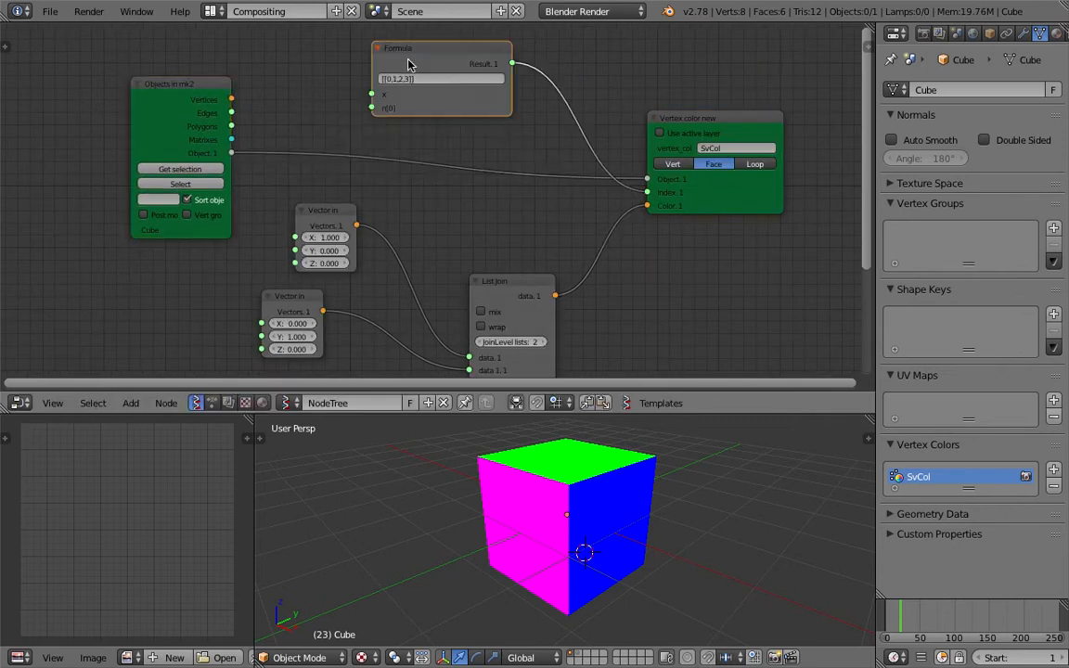
# Reposition the Formula node, leaving free space above it, and save the file.
pyautogui.scroll(2, 408, 61)
pyautogui.moveTo(406, 86); pyautogui.dragTo(403, 174, button='middle')
pyautogui.moveTo(441, 110); pyautogui.dragTo(421, 95)
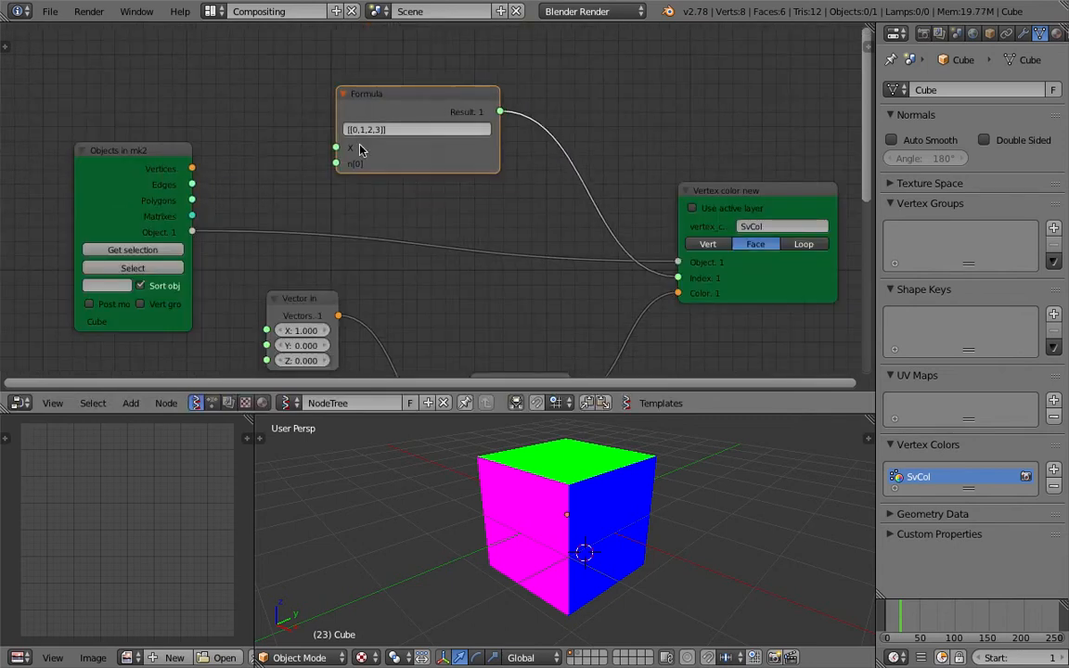
pyautogui.moveTo(580, 237); pyautogui.dragTo(497, 185, button='middle')
pyautogui.moveTo(624, 260); pyautogui.dragTo(600, 256, button='middle')
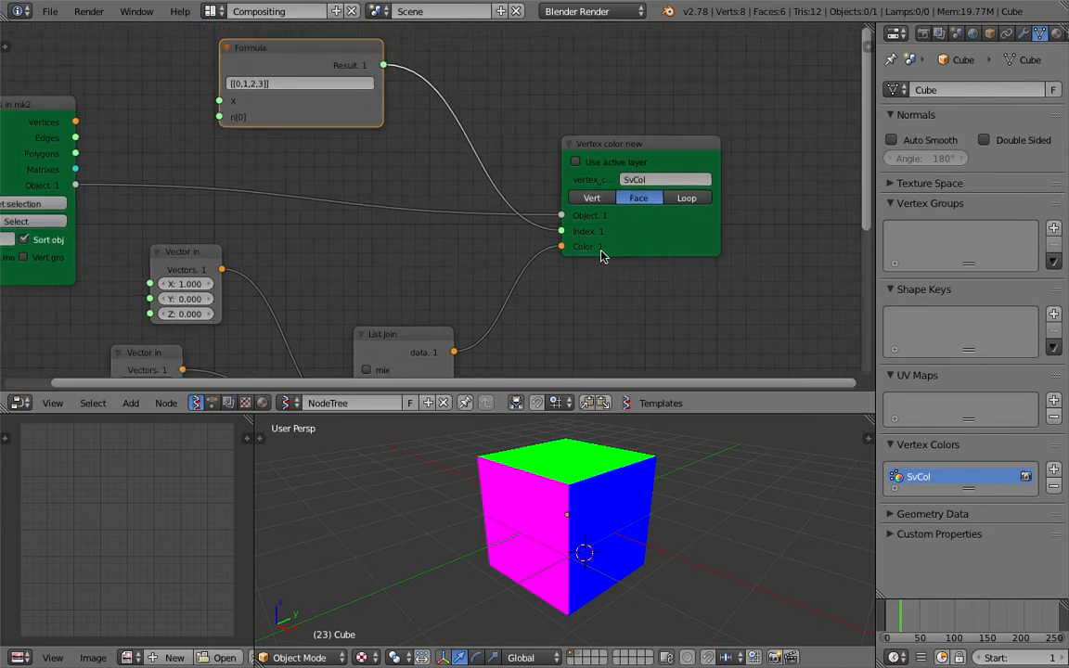
pyautogui.moveTo(466, 158); pyautogui.dragTo(477, 214, button='middle')
pyautogui.moveTo(341, 111); pyautogui.dragTo(328, 133)
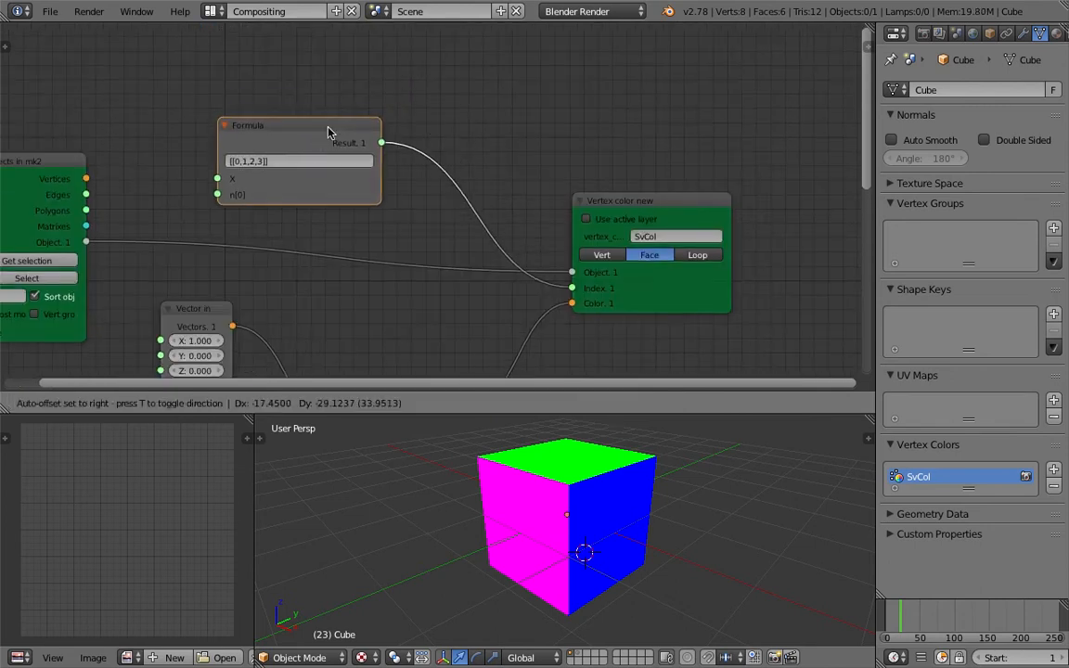
pyautogui.moveTo(345, 135); pyautogui.dragTo(383, 200, button='middle')
pyautogui.hotkey('ctrl', 's')
pyautogui.click(385, 200)
# Add a Range Int node and place it above the Formula node.
pyautogui.hotkey('alt', 'space')
pyautogui.write('ra')
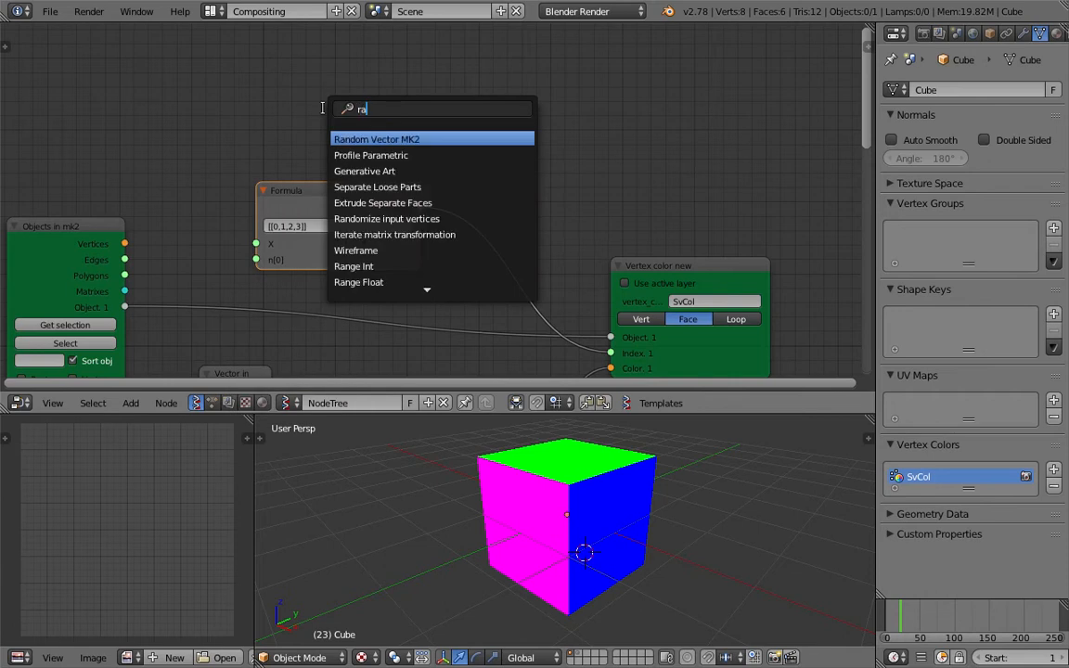
pyautogui.write('ng')
pyautogui.press('Return')
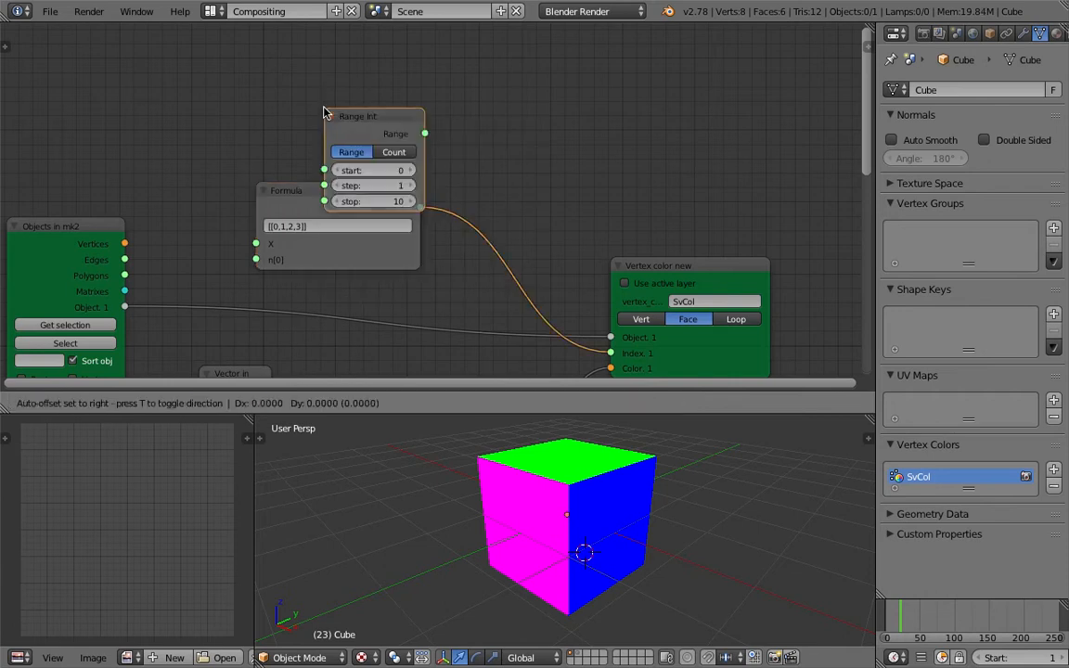
pyautogui.click(316, 55)
pyautogui.moveTo(317, 86); pyautogui.dragTo(320, 104, button='middle')
pyautogui.scroll(1, 321, 102)
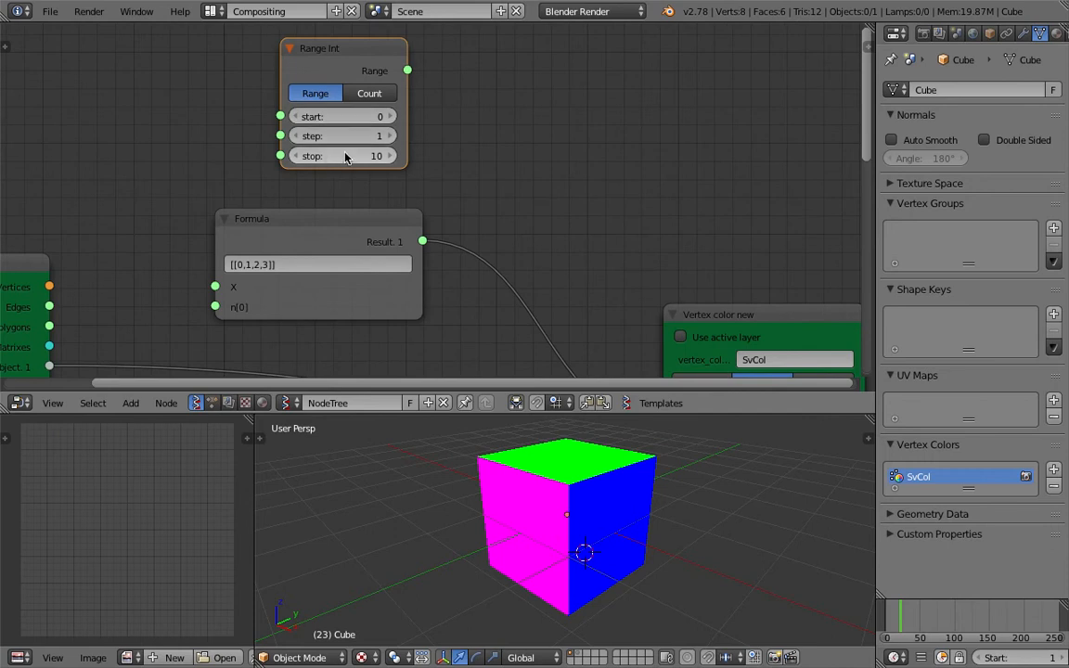
# Set the Range Int node's stop value to 19.
pyautogui.moveTo(343, 156); pyautogui.dragTo(372, 156)
pyautogui.scroll(-2, 614, 225)
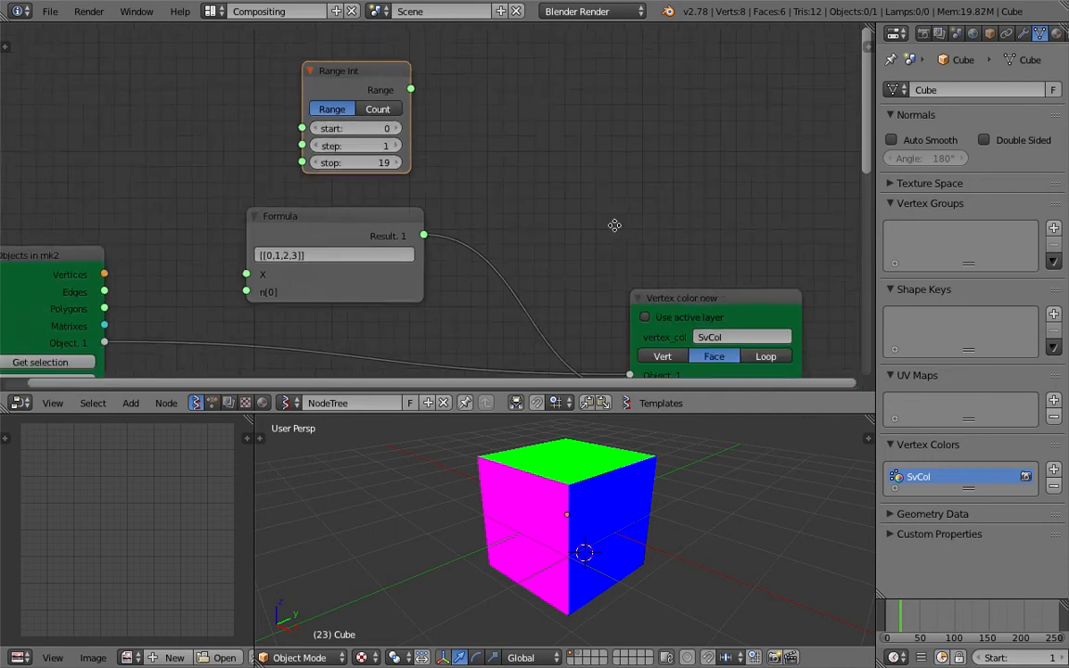
pyautogui.moveTo(614, 225); pyautogui.dragTo(609, 175, button='middle')
pyautogui.moveTo(507, 169); pyautogui.dragTo(529, 200, button='middle')
pyautogui.moveTo(631, 286); pyautogui.dragTo(624, 261, button='middle')
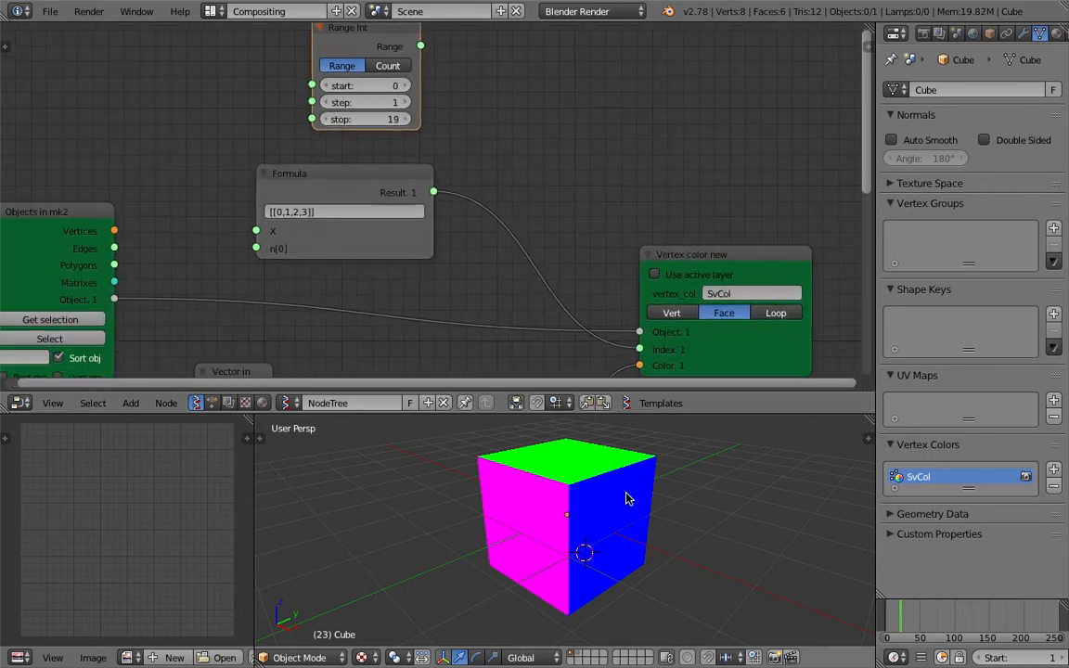
# Save the file and set the Range Int node's stop value to 6.
pyautogui.moveTo(594, 485); pyautogui.dragTo(689, 552, button='middle')
pyautogui.hotkey('ctrl', 's')
pyautogui.click(656, 548)
pyautogui.moveTo(457, 186); pyautogui.dragTo(463, 242, button='middle')
pyautogui.scroll(1, 429, 186)
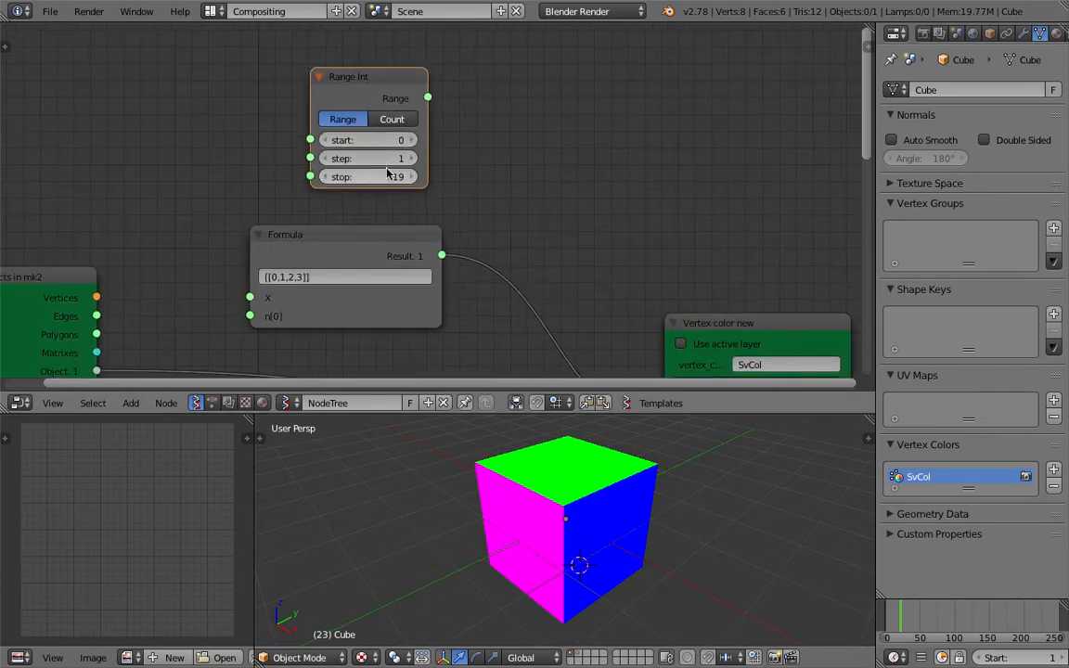
pyautogui.click(410, 176)
pyautogui.write('6')
pyautogui.press('Return')
pyautogui.moveTo(478, 152); pyautogui.dragTo(475, 150, button='middle')
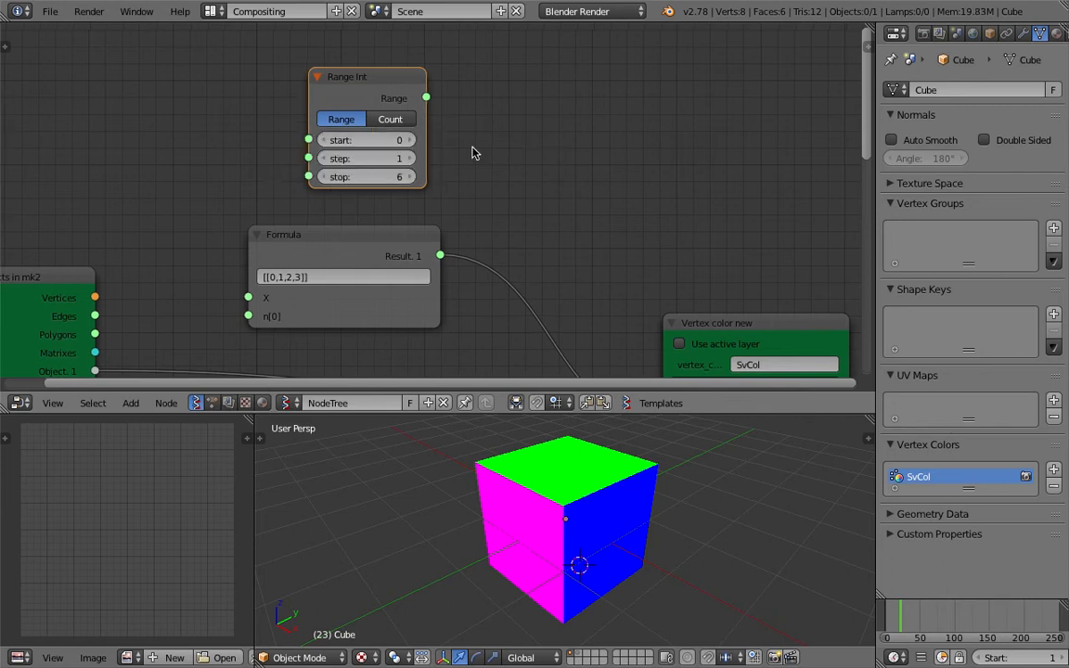
# Add a Stethoscope node beside the Range Int node and link the Range output to its Data input.
pyautogui.scroll(-2, 437, 135)
pyautogui.moveTo(389, 113); pyautogui.dragTo(301, 102)
pyautogui.press('space')
pyautogui.write('ste')
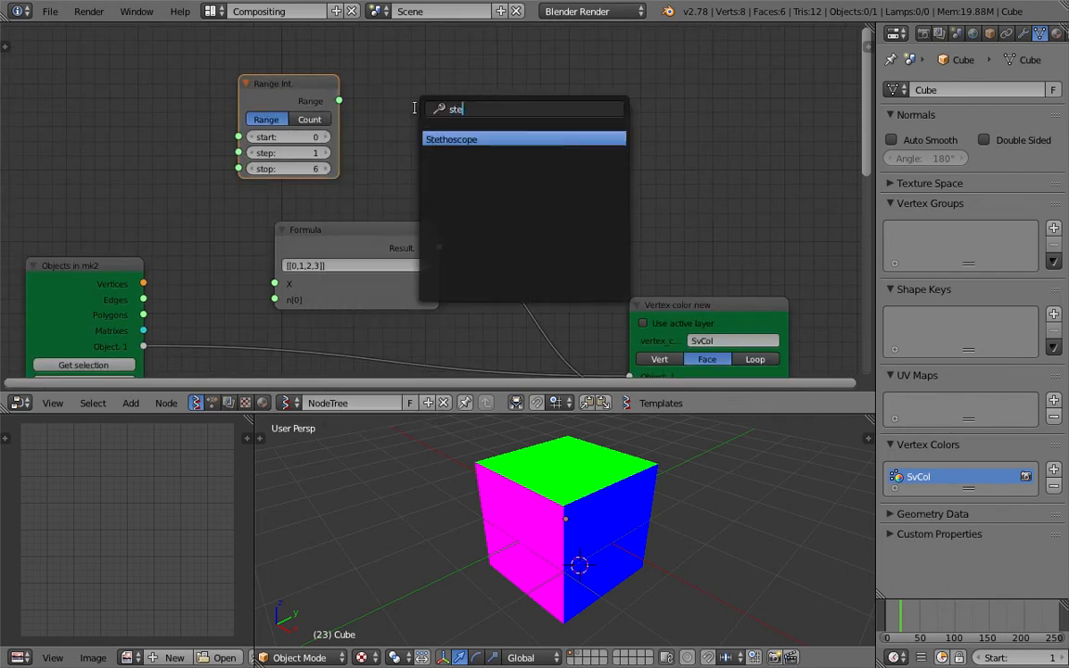
pyautogui.press('Return')
pyautogui.click(418, 114)
pyautogui.moveTo(339, 100); pyautogui.dragTo(416, 152)
pyautogui.click(460, 131)
# Examine the Range Int list shown by the Stethoscope and compare it with the Formula list and the cube's faces.
pyautogui.scroll(2, 453, 126)
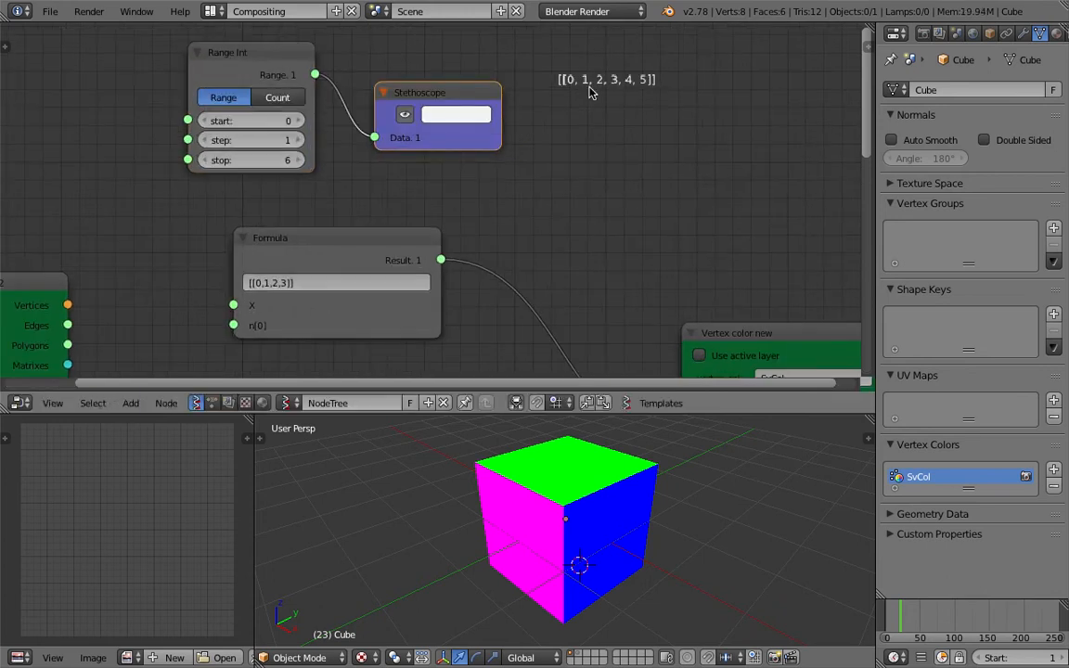
pyautogui.scroll(-4, 580, 90)
pyautogui.scroll(3, 556, 112)
pyautogui.moveTo(556, 112); pyautogui.dragTo(521, 223, button='middle')
pyautogui.scroll(4, 521, 223)
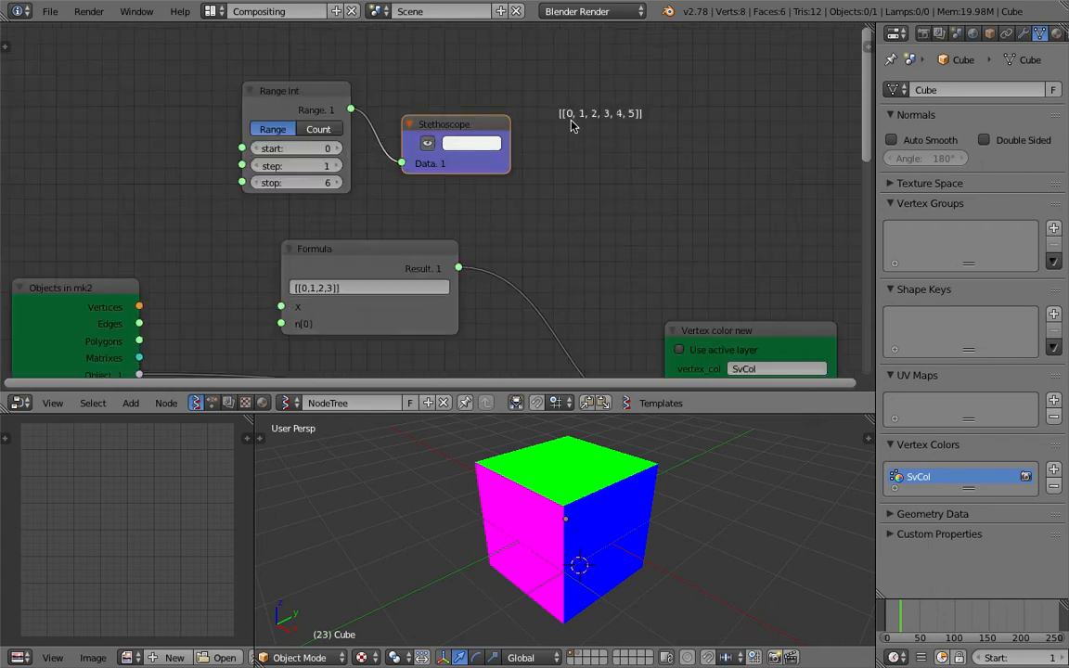
pyautogui.scroll(-4, 572, 123)
pyautogui.moveTo(572, 160); pyautogui.dragTo(635, 124, button='middle')
pyautogui.moveTo(539, 563)
pyautogui.mouseDown(button='middle')
pyautogui.moveTo(509, 504)
pyautogui.moveTo(542, 517)
pyautogui.moveTo(554, 571)
pyautogui.mouseUp(button='middle')
pyautogui.scroll(-2, 510, 251)
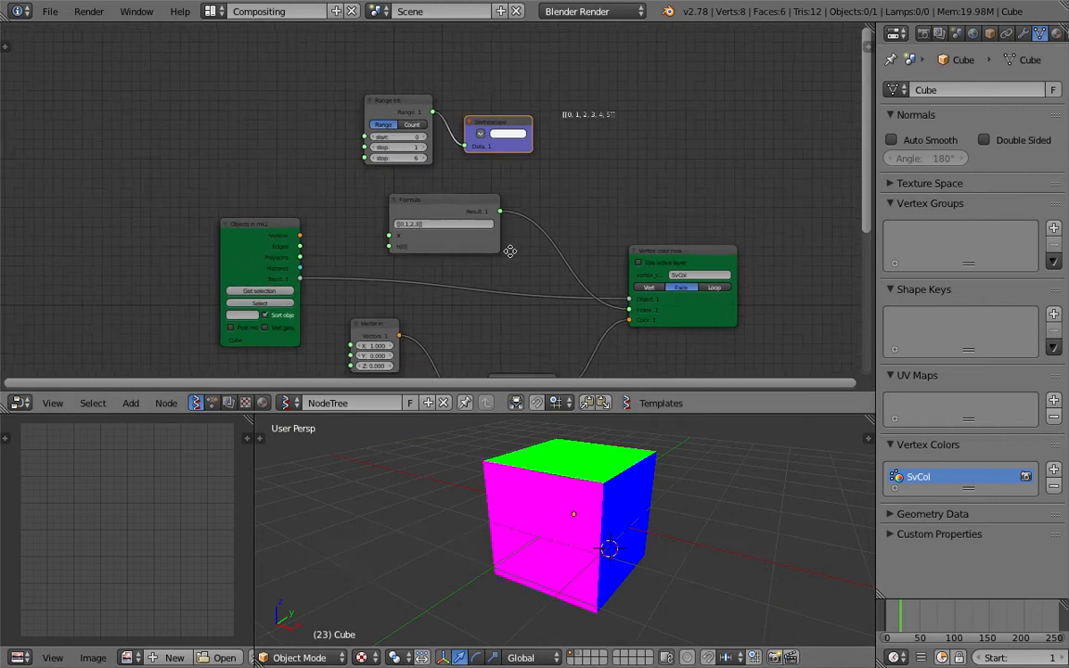
# Link the Range Int output to the Vertex color new node's Index input and delete the Formula node.
pyautogui.scroll(1, 511, 251)
pyautogui.moveTo(437, 95); pyautogui.dragTo(649, 310)
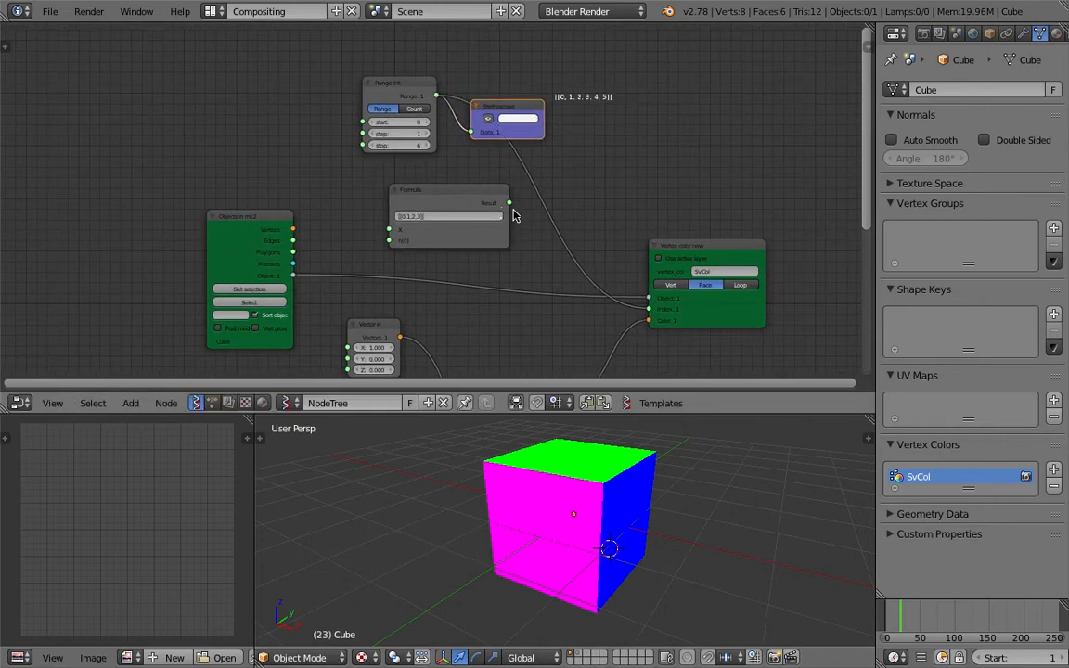
pyautogui.moveTo(493, 208); pyautogui.dragTo(485, 219)
pyautogui.press('x')
# Move the Stethoscope node aside and the Range Int node towards the Formula node's former place, and save the file.
pyautogui.moveTo(527, 110); pyautogui.dragTo(634, 135)
pyautogui.moveTo(405, 90); pyautogui.dragTo(457, 169)
pyautogui.hotkey('ctrl', 's')
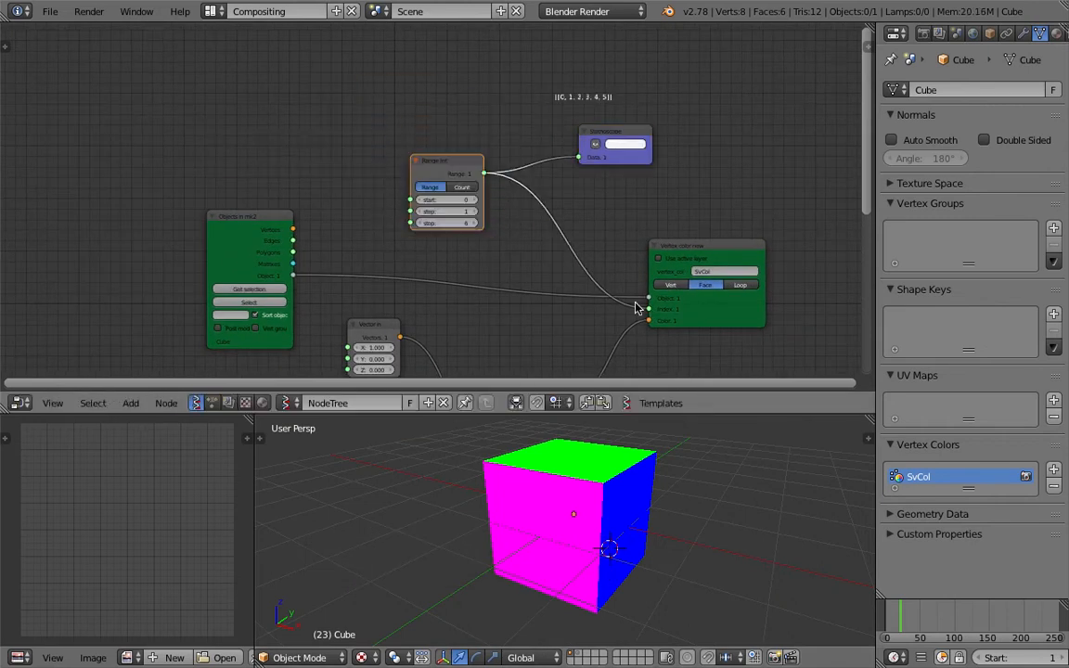
pyautogui.click(461, 169)
# Inspect the cube's remaining faces from another side and save the file.
pyautogui.scroll(3, 649, 279)
pyautogui.moveTo(741, 357); pyautogui.dragTo(683, 267, button='middle')
pyautogui.scroll(2, 682, 268)
pyautogui.moveTo(592, 506); pyautogui.dragTo(785, 502, button='middle')
pyautogui.moveTo(466, 272); pyautogui.dragTo(493, 188, button='middle')
pyautogui.hotkey('ctrl', 's')
pyautogui.click(546, 284)
pyautogui.scroll(-2, 387, 191)
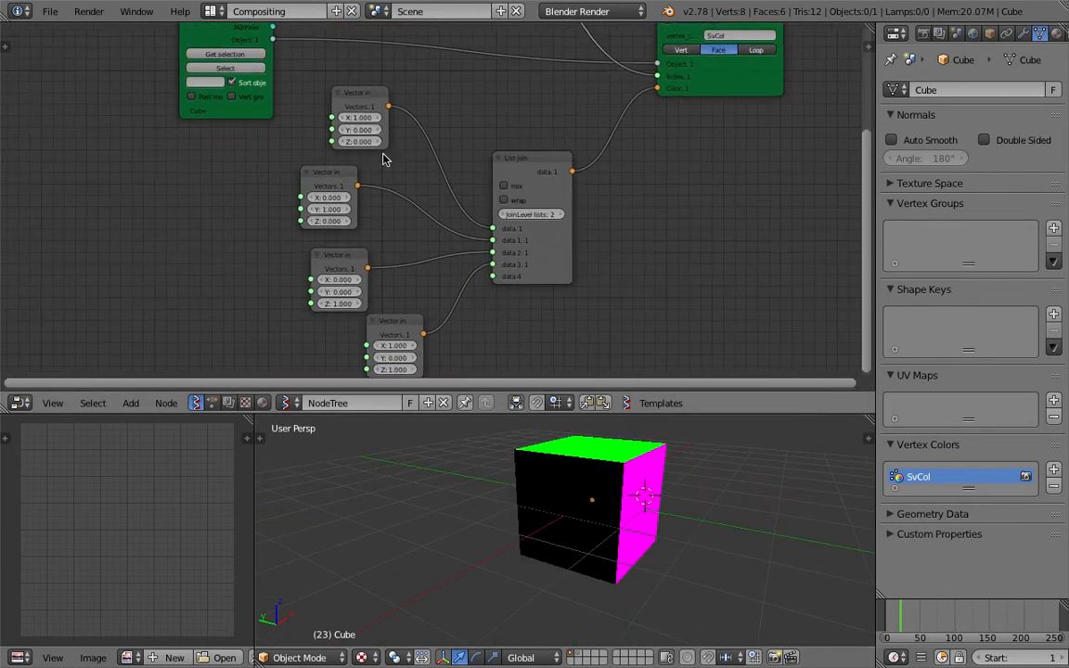
# Move the fourth Vector in node just below the third one and save the file.
pyautogui.moveTo(387, 327); pyautogui.dragTo(295, 333)
pyautogui.moveTo(294, 332); pyautogui.dragTo(276, 252, button='middle')
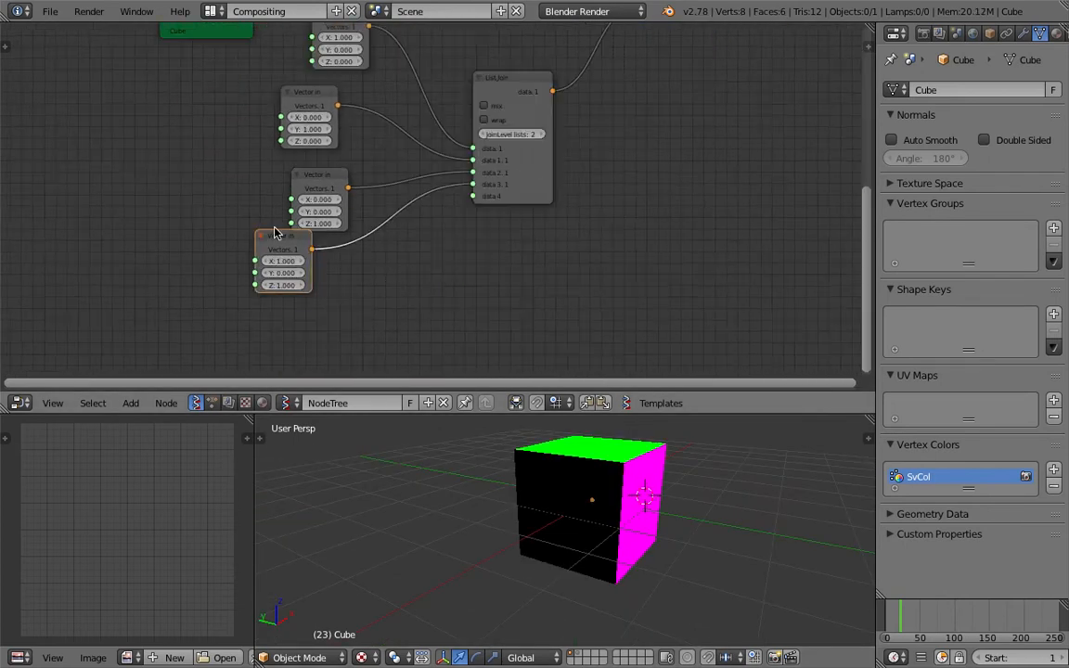
pyautogui.hotkey('ctrl', 's')
pyautogui.click(275, 238)
# Duplicate the fourth Vector in node, link the copy to List Join's data 4 input, and set it to 1, 1, 1.
pyautogui.hotkey('shift', 'd')
pyautogui.click(363, 294)
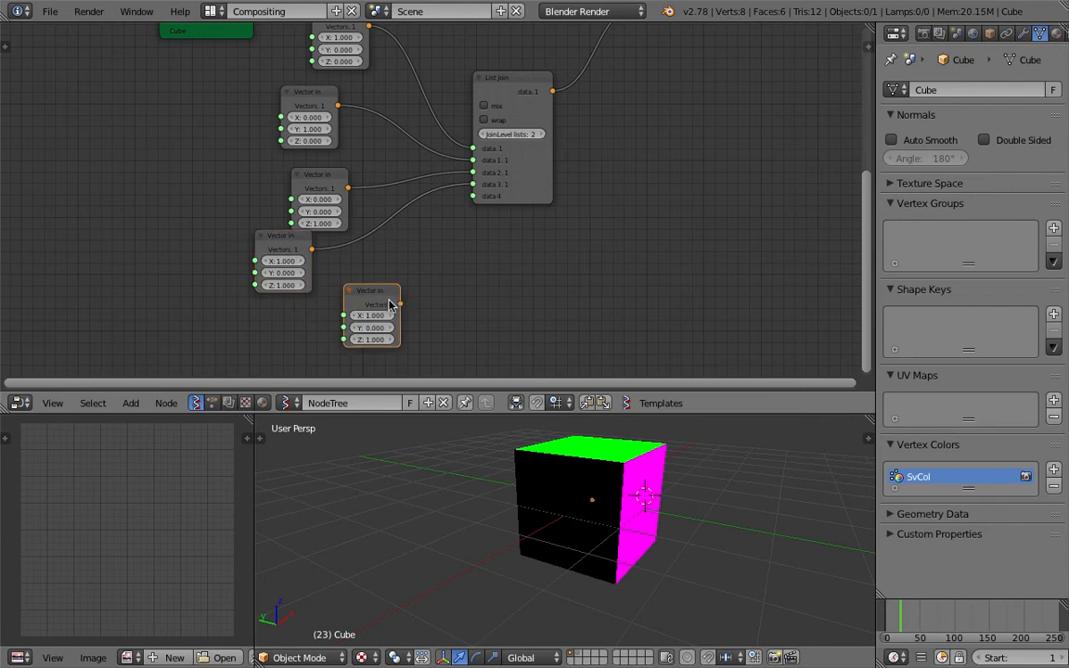
pyautogui.moveTo(400, 304); pyautogui.dragTo(444, 251)
pyautogui.moveTo(477, 200); pyautogui.dragTo(475, 197)
pyautogui.moveTo(372, 328); pyautogui.dragTo(468, 330)
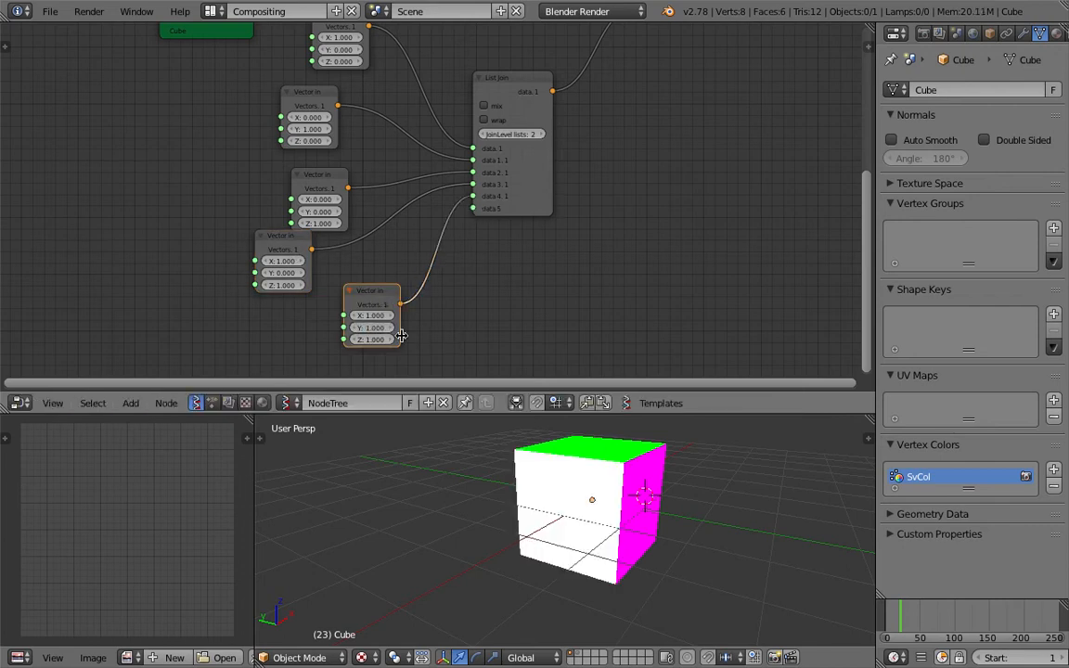
# Place a duplicate of the fifth Vector in node beside it and link the two to List Join's data 4 and data 5 inputs.
pyautogui.moveTo(384, 290); pyautogui.dragTo(354, 301)
pyautogui.hotkey('shift', 'd')
pyautogui.click(451, 324)
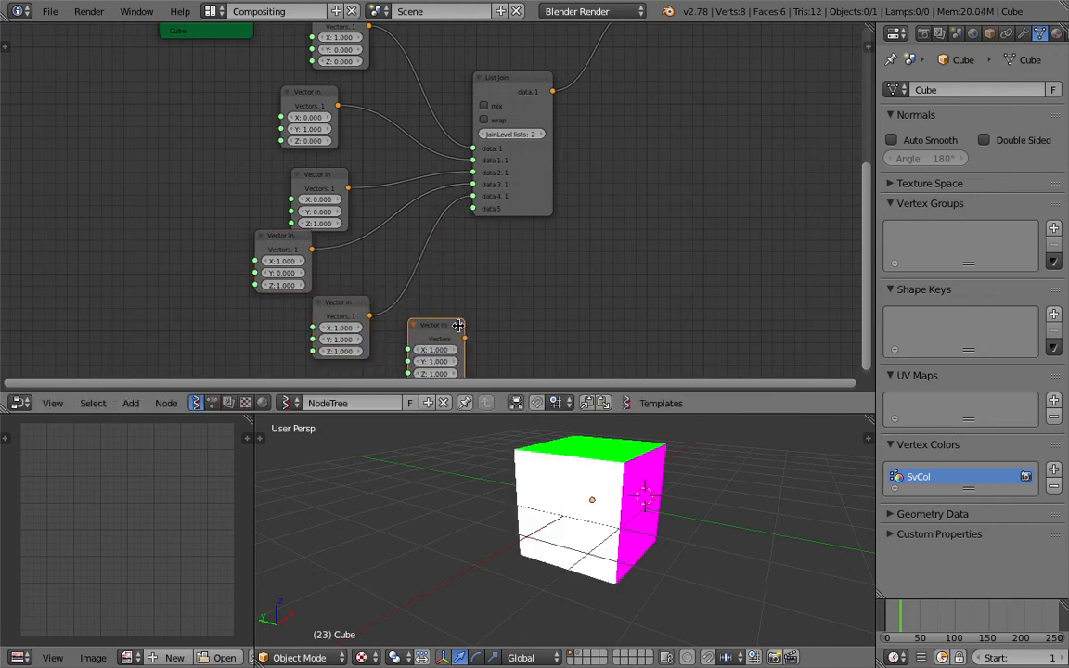
pyautogui.moveTo(465, 338); pyautogui.dragTo(477, 263)
pyautogui.moveTo(479, 204); pyautogui.dragTo(476, 207)
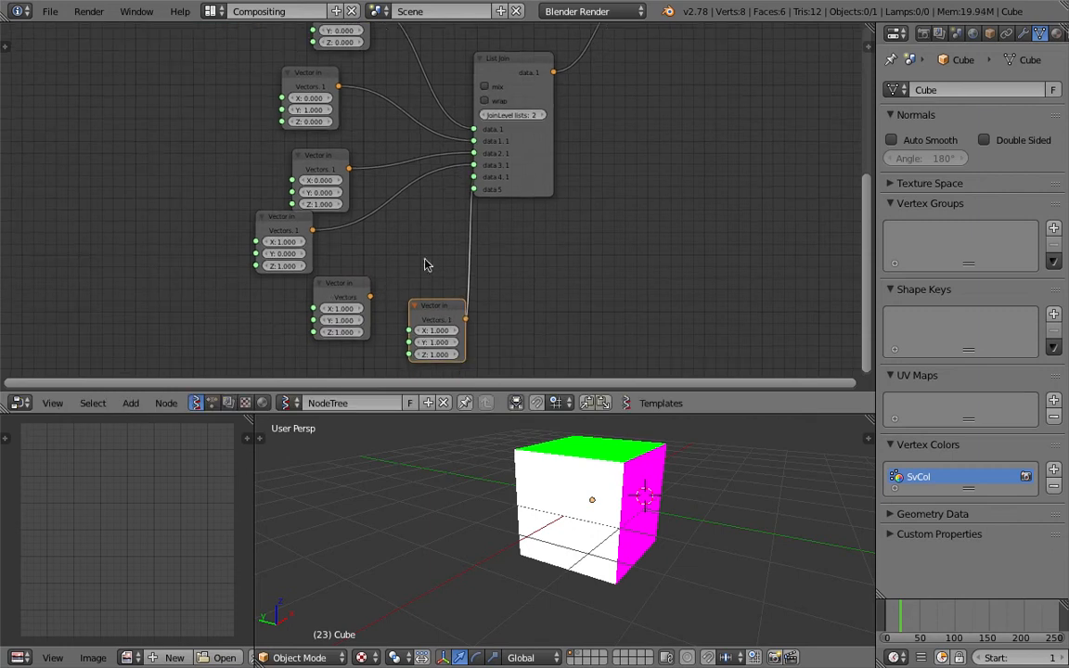
pyautogui.moveTo(371, 300); pyautogui.dragTo(474, 190)
pyautogui.moveTo(464, 322); pyautogui.dragTo(475, 189)
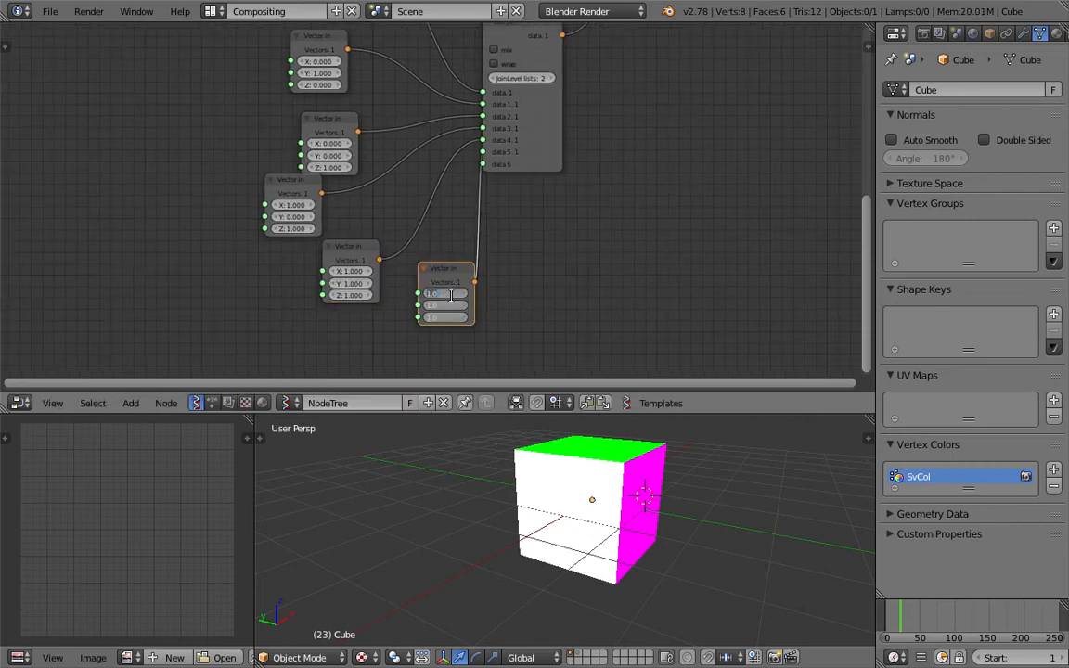
# Set the sixth Vector in node to 1, 1, 0 and check the cube's faces from several sides.
pyautogui.moveTo(557, 510); pyautogui.dragTo(724, 520, button='middle')
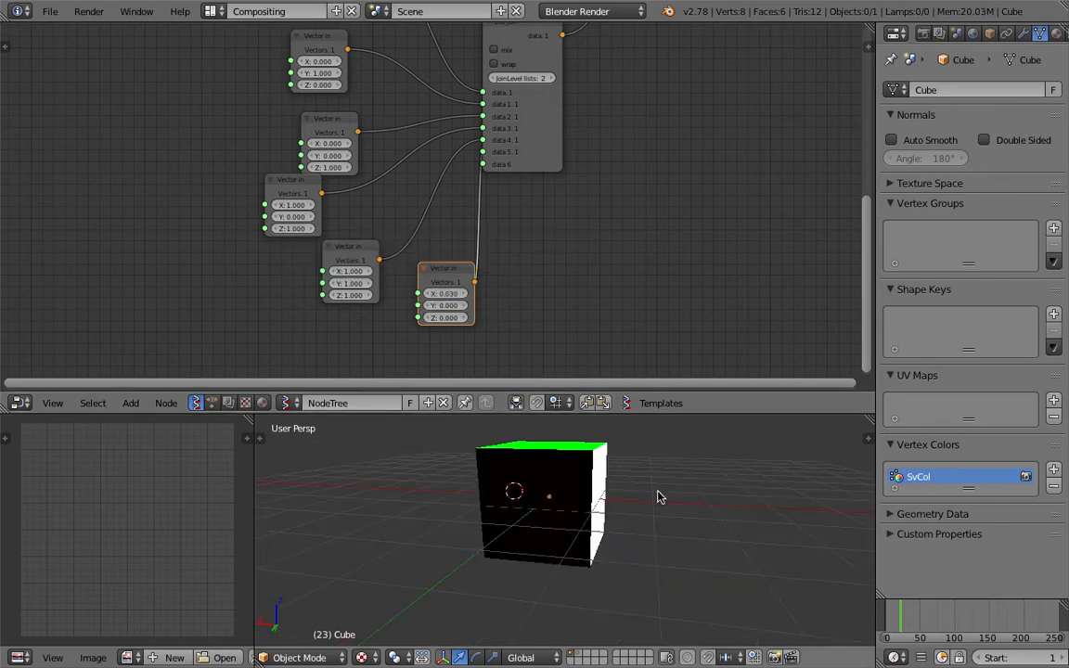
pyautogui.write('1')
pyautogui.press('Return')
pyautogui.moveTo(594, 450); pyautogui.dragTo(604, 640, button='middle')
pyautogui.moveTo(706, 446); pyautogui.dragTo(547, 471, button='middle')
# Move the List Join node slightly further from the Vector in nodes.
pyautogui.scroll(-2, 435, 174)
pyautogui.moveTo(436, 175); pyautogui.dragTo(425, 279, button='middle')
pyautogui.moveTo(363, 176); pyautogui.dragTo(378, 88, button='middle')
pyautogui.scroll(-2, 377, 88)
pyautogui.scroll(2, 362, 97)
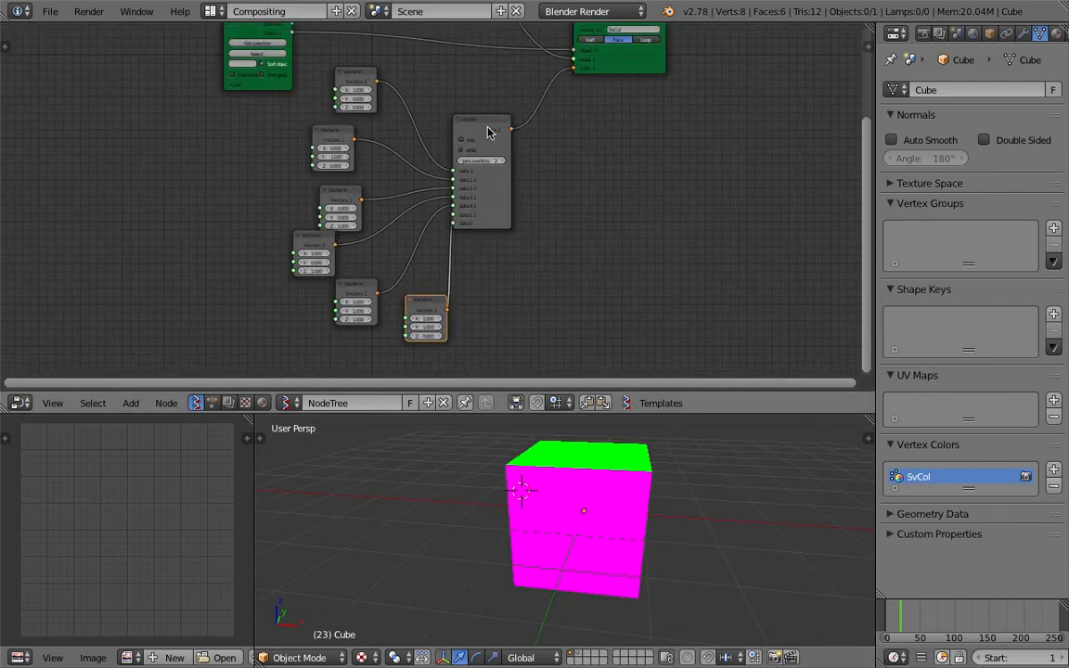
pyautogui.moveTo(488, 131); pyautogui.dragTo(513, 130)
pyautogui.scroll(7, 515, 129)
pyautogui.moveTo(650, 53); pyautogui.dragTo(498, 155, button='middle')
pyautogui.scroll(1, 498, 149)
pyautogui.moveTo(377, 128); pyautogui.dragTo(397, 77, button='middle')
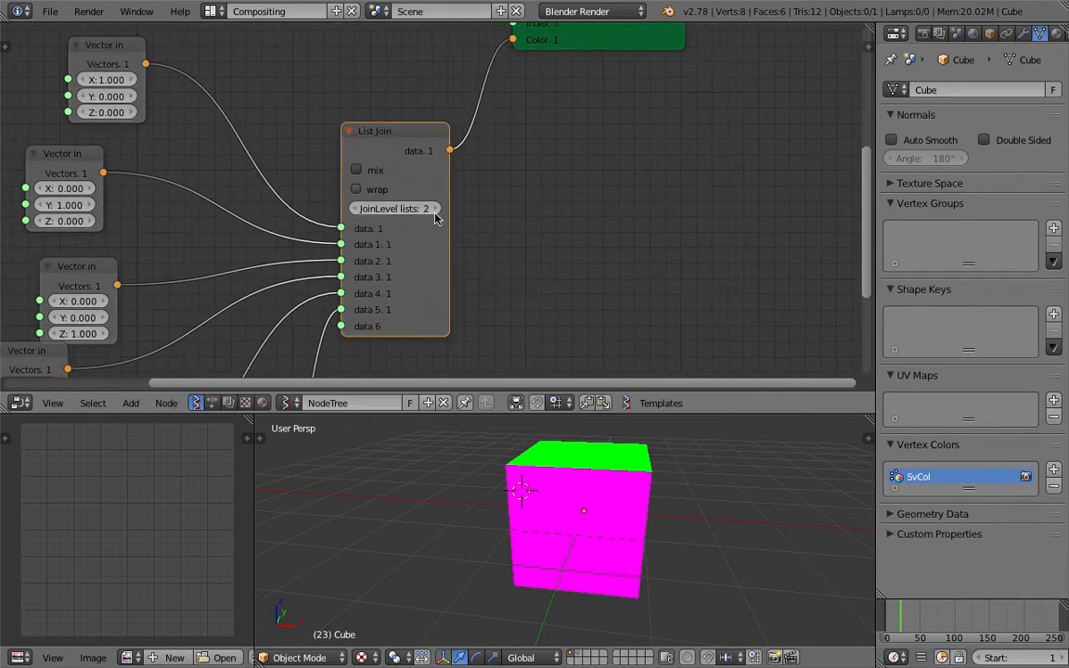
# Move the Vertex color new node further from the List Join node and save the file.
pyautogui.scroll(-3, 434, 218)
pyautogui.moveTo(488, 159); pyautogui.dragTo(463, 231, button='middle')
pyautogui.moveTo(566, 148); pyautogui.dragTo(705, 138)
pyautogui.hotkey('ctrl', 's')
pyautogui.click(661, 138)
pyautogui.scroll(-3, 469, 262)
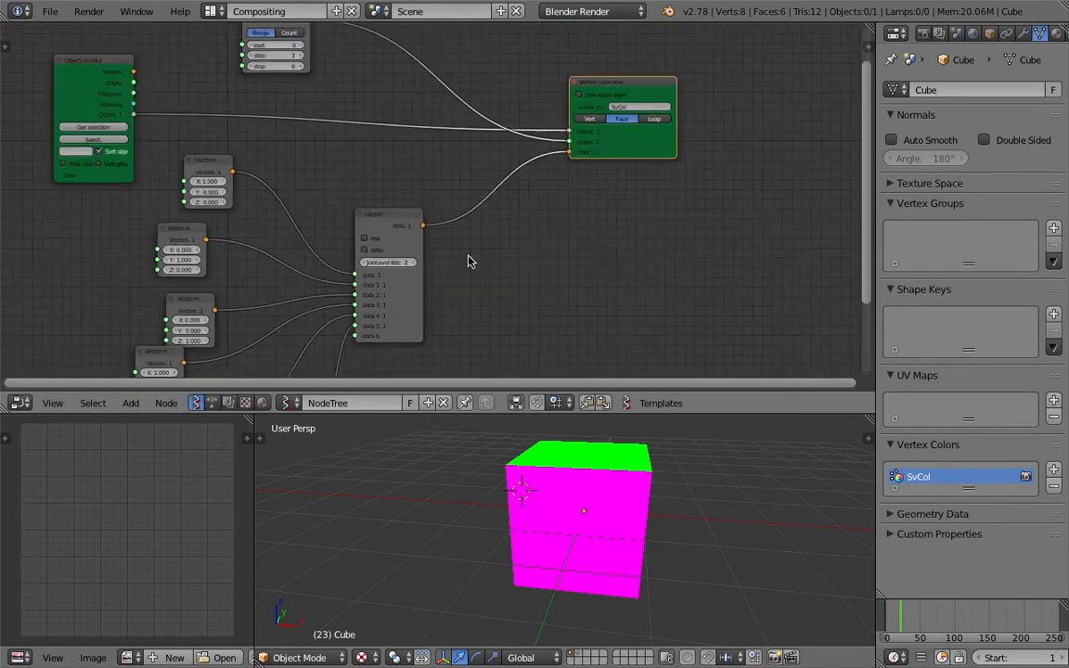
pyautogui.scroll(-2, 468, 256)
pyautogui.moveTo(468, 256); pyautogui.dragTo(595, 184, button='middle')
# Save the file and use Save As to write a new incremented version.
pyautogui.click(526, 144)
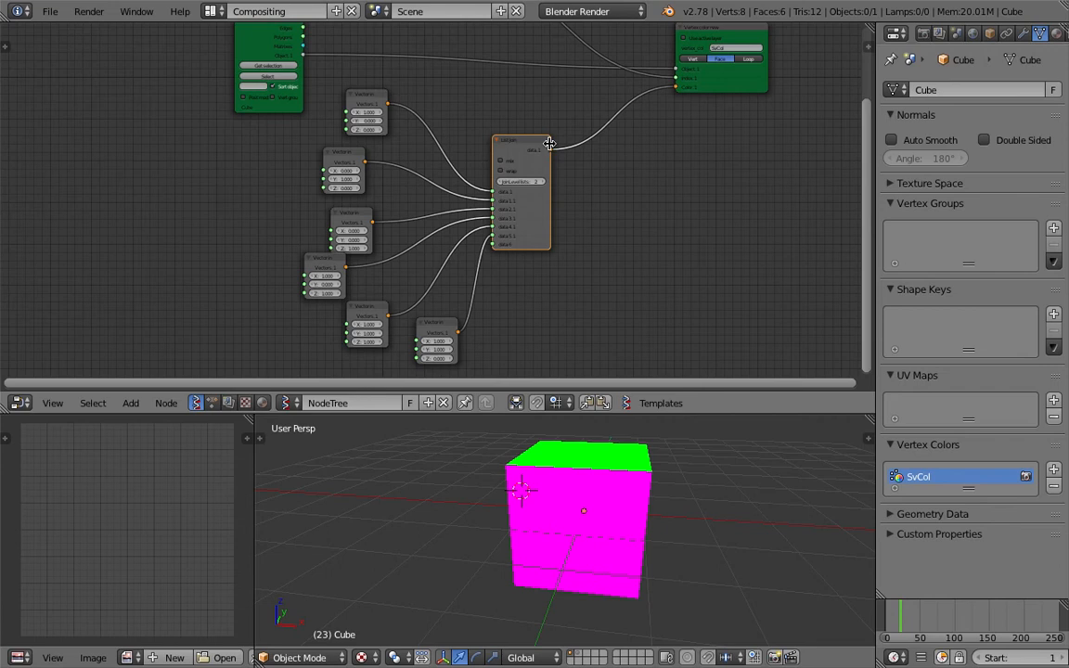
pyautogui.hotkey('ctrl', 's')
pyautogui.click(487, 144)
pyautogui.click(50, 11)
pyautogui.click(89, 144)
pyautogui.click(948, 76)
pyautogui.click(971, 56)
# Delete the List Join node.
pyautogui.press('x')
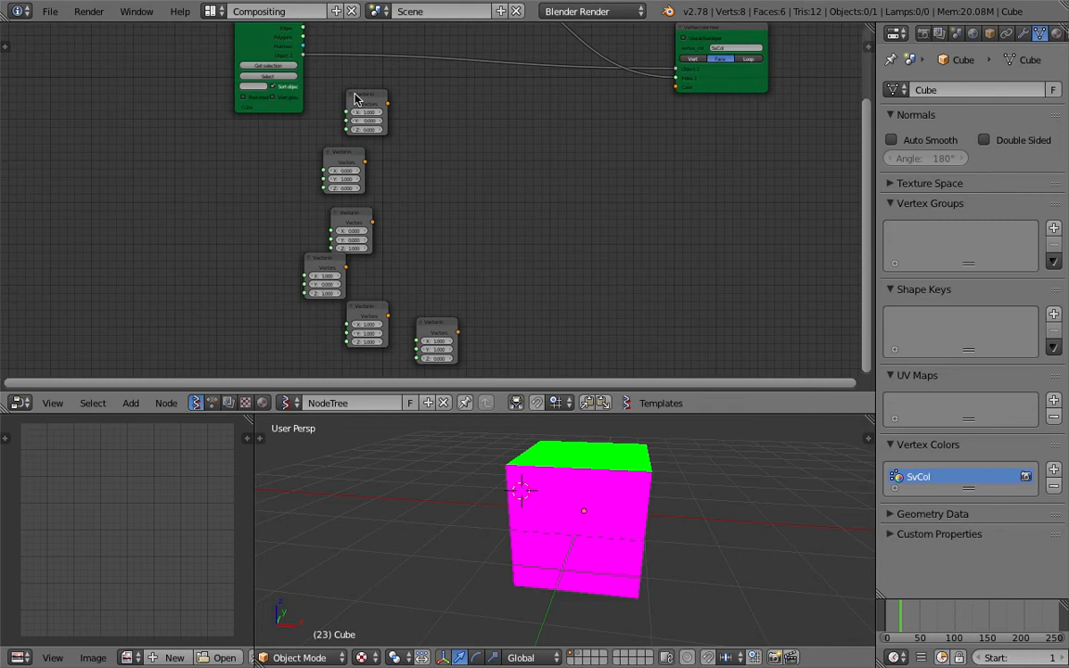
# Delete the six Vector in nodes and move the Vertex color new node closer to the remaining nodes.
pyautogui.moveTo(477, 344)
pyautogui.mouseDown()
pyautogui.moveTo(357, 295)
pyautogui.moveTo(371, 110)
pyautogui.mouseUp()
pyautogui.press('x')
pyautogui.moveTo(501, 141); pyautogui.dragTo(448, 248, button='middle')
pyautogui.scroll(2, 532, 194)
pyautogui.moveTo(699, 190); pyautogui.dragTo(624, 166)
pyautogui.scroll(3, 369, 232)
# Add a Random Vector MK2 node below the Range Int node and set its Count to 6.
pyautogui.hotkey('shift', 'a')
pyautogui.click(376, 226)
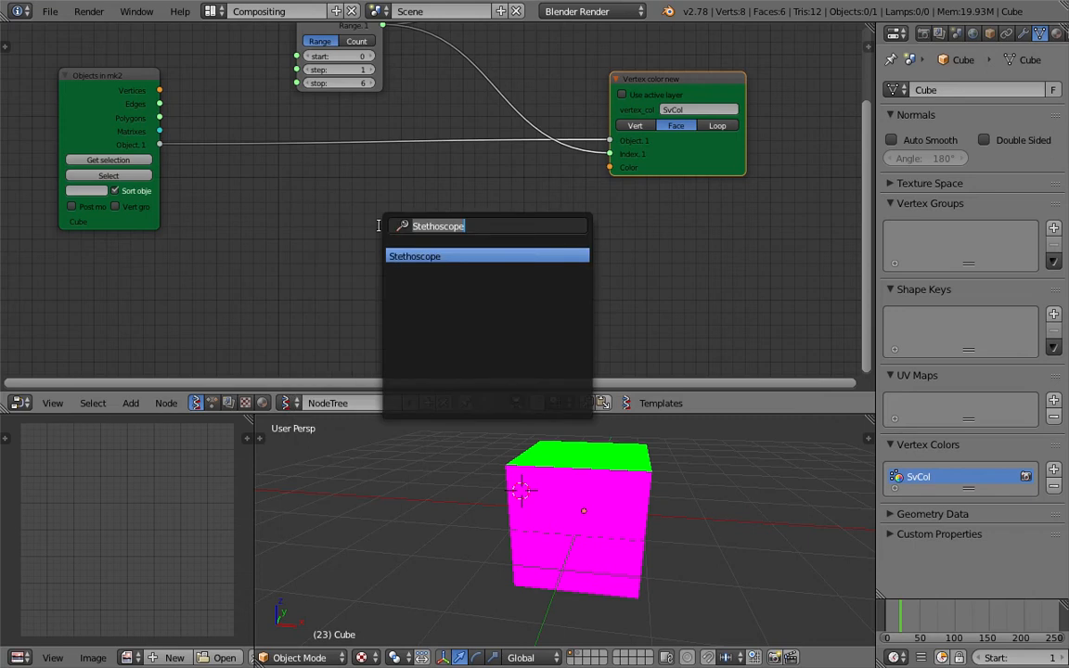
pyautogui.write('random v')
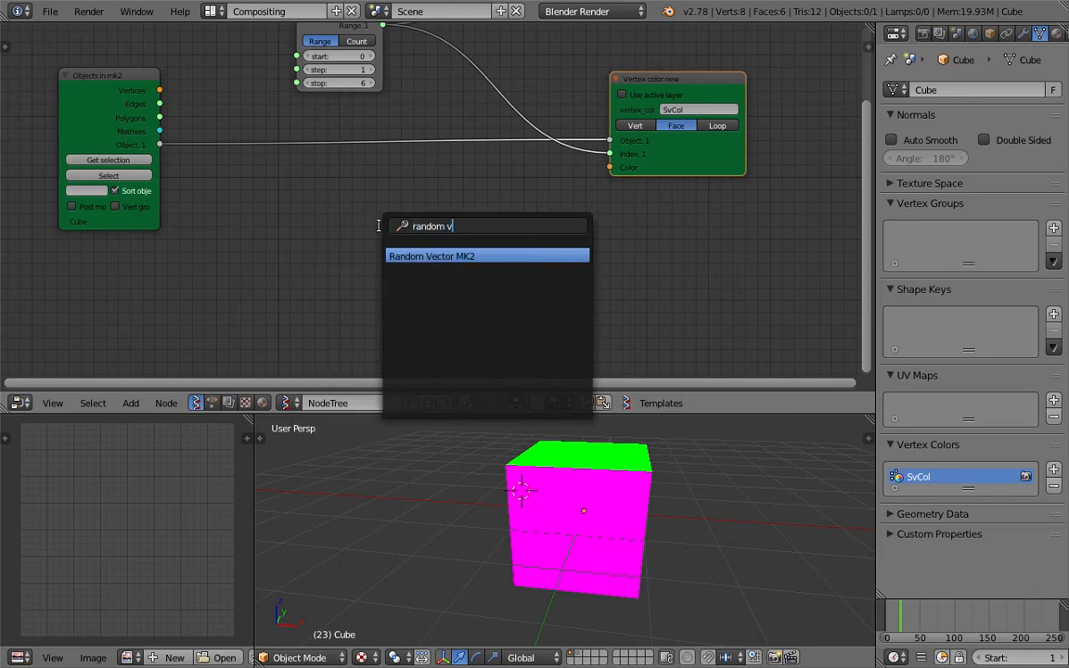
pyautogui.press('Return')
pyautogui.click(267, 163)
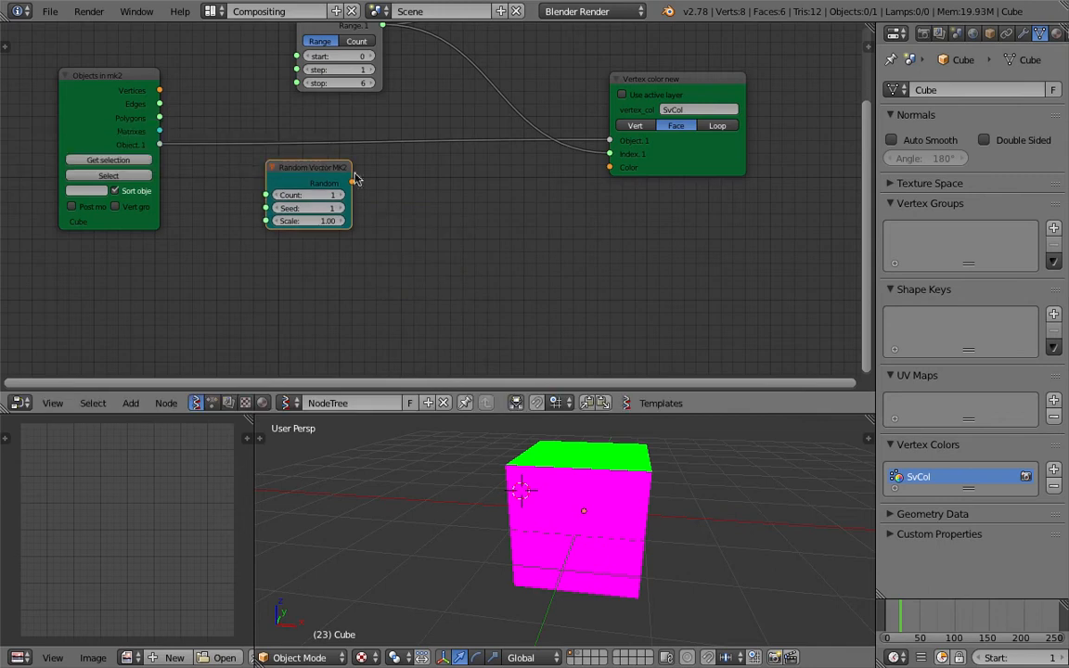
pyautogui.moveTo(314, 171); pyautogui.dragTo(289, 213)
pyautogui.scroll(-1, 403, 220)
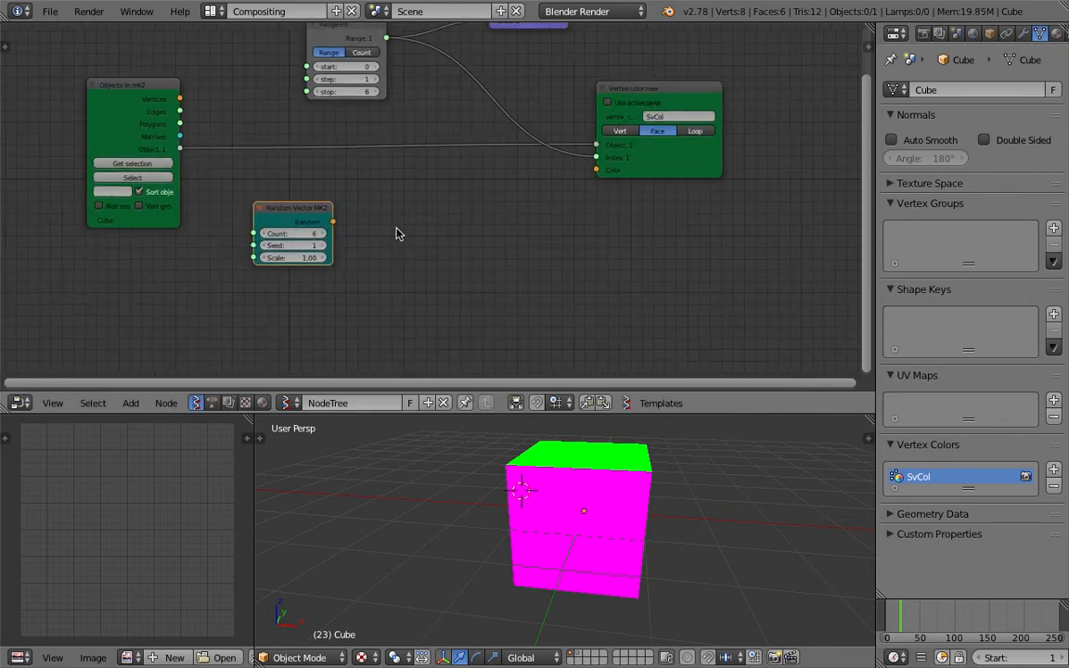
# Add a Stethoscope node, feed it the Random Vector MK2 output and inspect the generated vectors.
pyautogui.press('space')
pyautogui.write('ste')
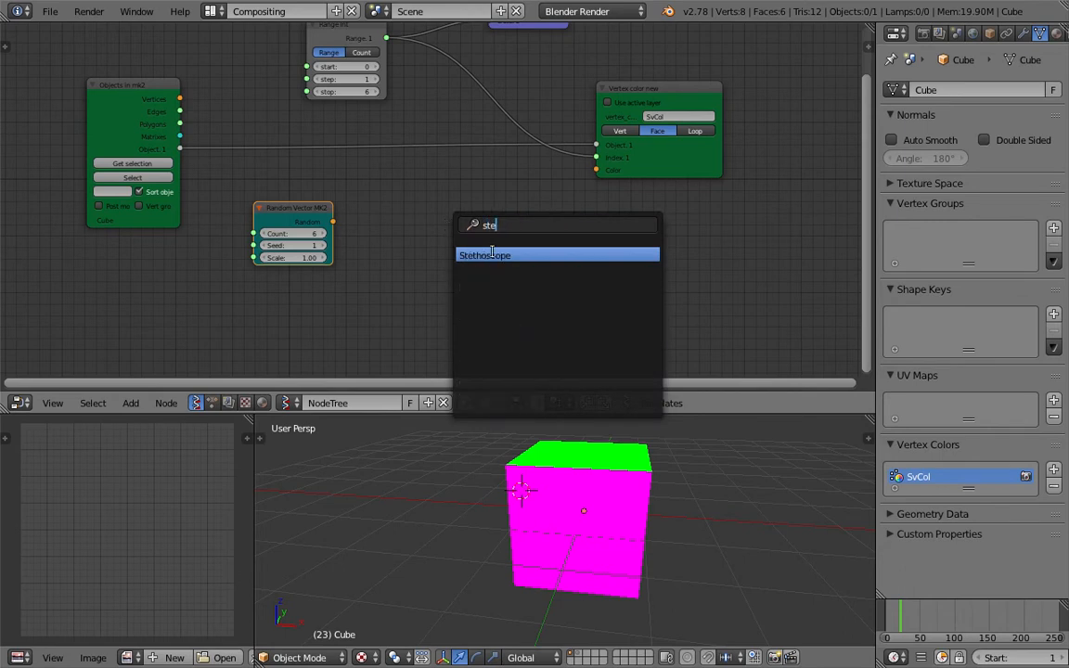
pyautogui.press('Return')
pyautogui.click(477, 249)
pyautogui.moveTo(340, 226); pyautogui.dragTo(484, 256)
pyautogui.scroll(5, 622, 251)
pyautogui.moveTo(626, 238); pyautogui.dragTo(599, 182, button='middle')
pyautogui.scroll(3, 556, 180)
pyautogui.scroll(-3, 594, 214)
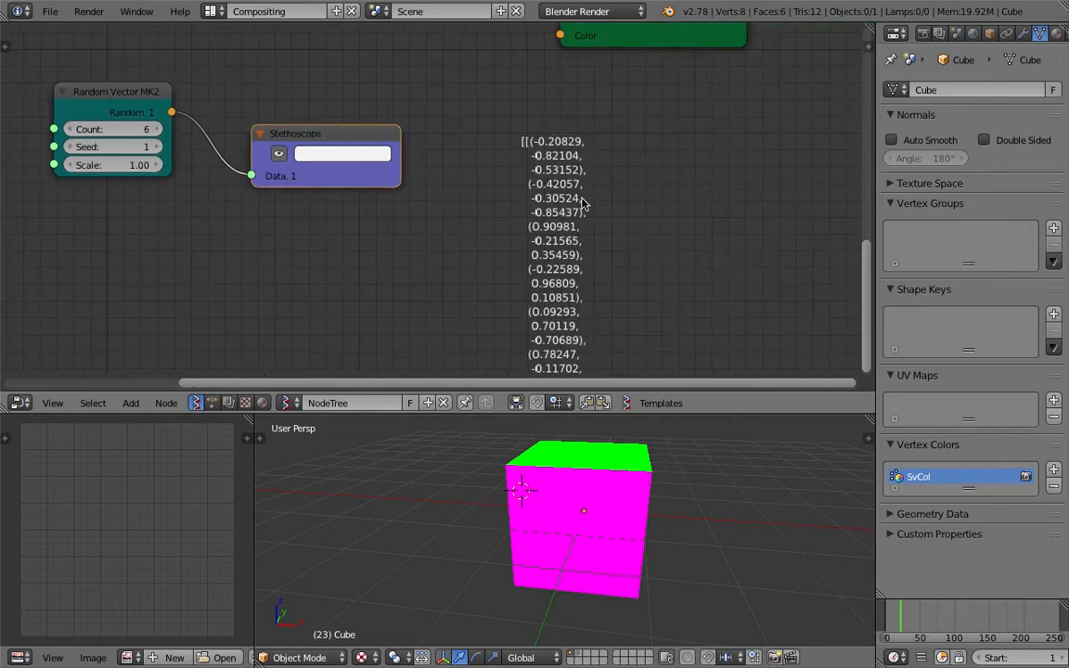
# Link the Random Vector MK2 output to the Color input of the Vertex color new node and check the cube.
pyautogui.scroll(-3, 559, 260)
pyautogui.moveTo(454, 183); pyautogui.dragTo(497, 254, button='middle')
pyautogui.moveTo(266, 198); pyautogui.dragTo(362, 186)
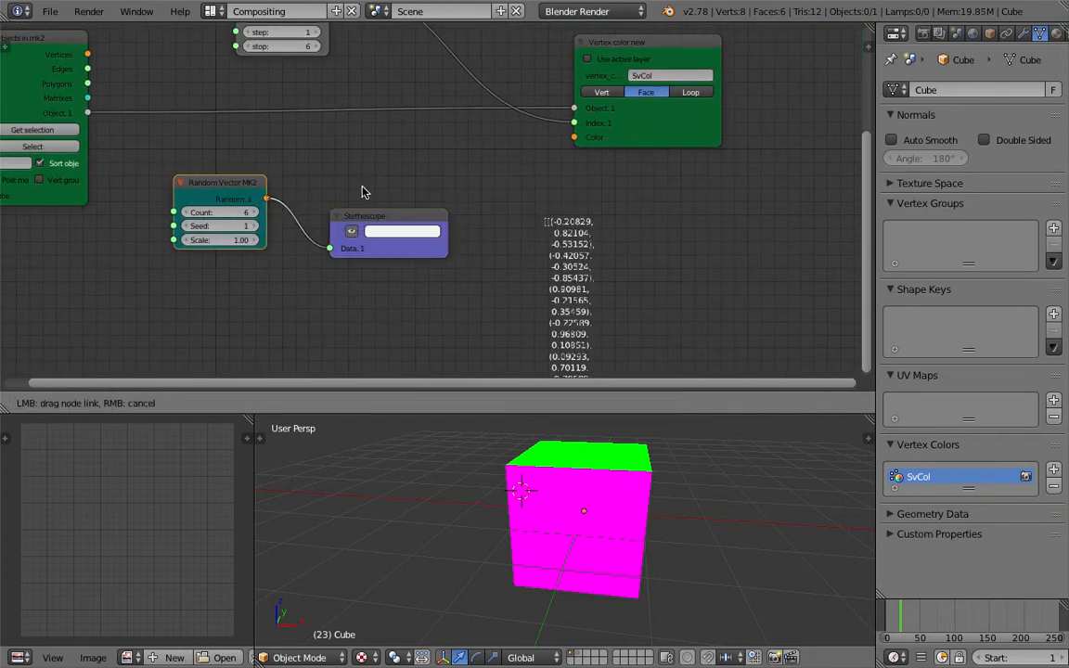
pyautogui.moveTo(573, 139); pyautogui.dragTo(574, 138)
pyautogui.moveTo(554, 432); pyautogui.dragTo(802, 430, button='middle')
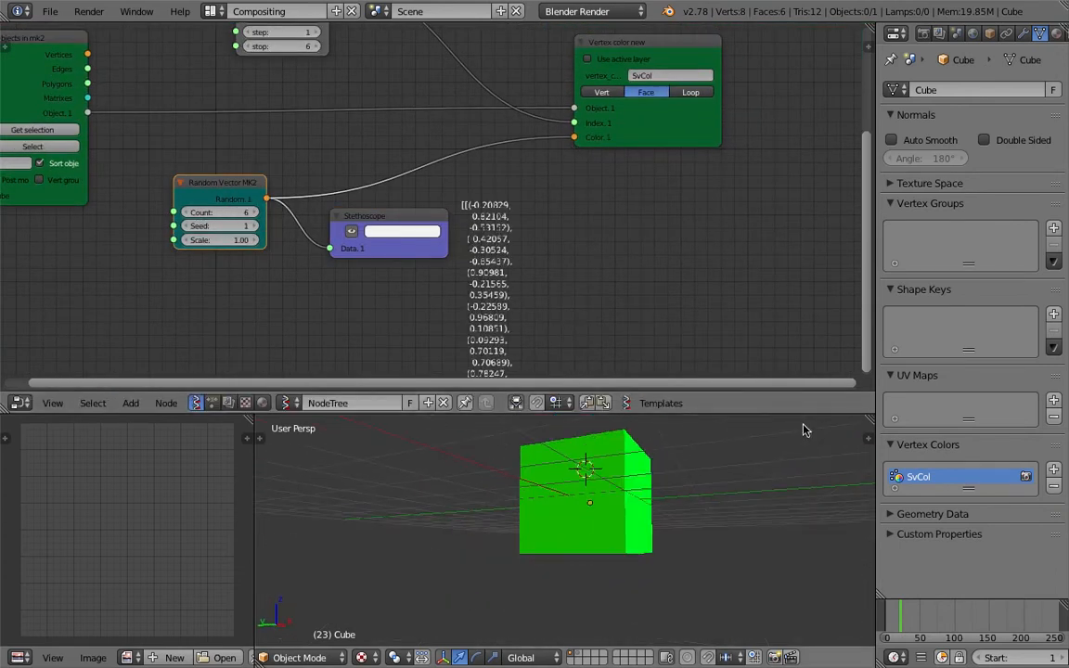
# Change the Random Vector MK2 node's Seed, view the cube from another angle and save the file.
pyautogui.moveTo(232, 228); pyautogui.dragTo(455, 227)
pyautogui.moveTo(520, 492); pyautogui.dragTo(542, 588, button='middle')
pyautogui.hotkey('ctrl', 's')
pyautogui.click(542, 587)
# Rearrange the Random Vector MK2 node and its Stethoscope below the Range Int node.
pyautogui.scroll(-3, 509, 356)
pyautogui.moveTo(467, 261); pyautogui.dragTo(485, 306, button='middle')
pyautogui.moveTo(298, 237); pyautogui.dragTo(332, 220)
pyautogui.moveTo(430, 257); pyautogui.dragTo(466, 274)
pyautogui.moveTo(310, 217); pyautogui.dragTo(304, 213)
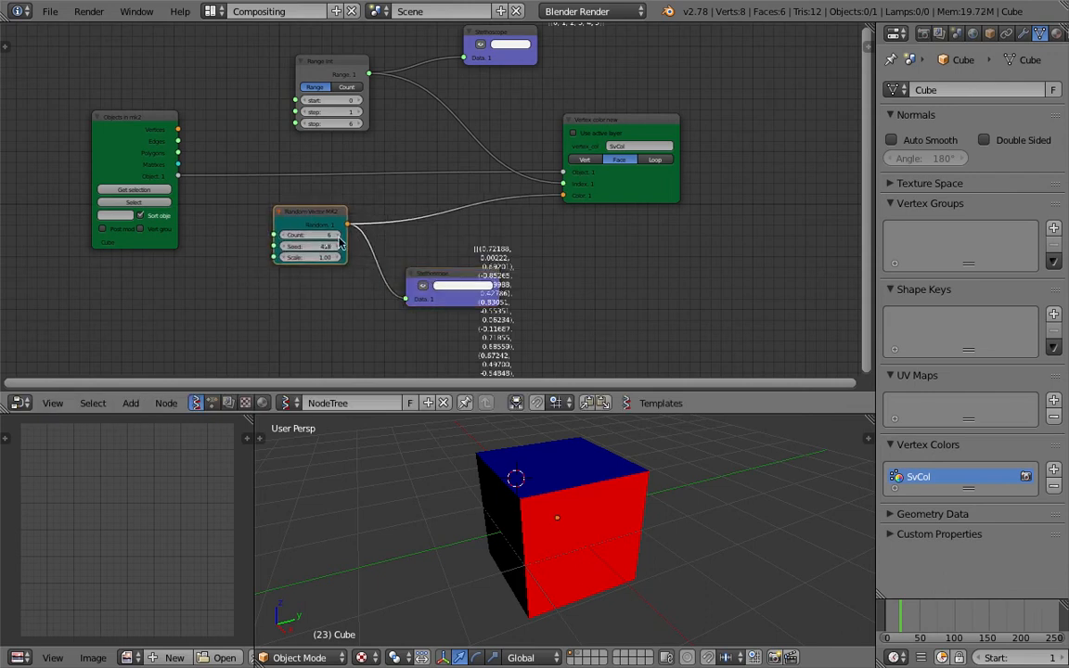
# Delete the Random Vector MK2 node and its Stethoscope, then save the file.
pyautogui.moveTo(401, 415); pyautogui.dragTo(408, 358)
pyautogui.press('x')
pyautogui.click(436, 248)
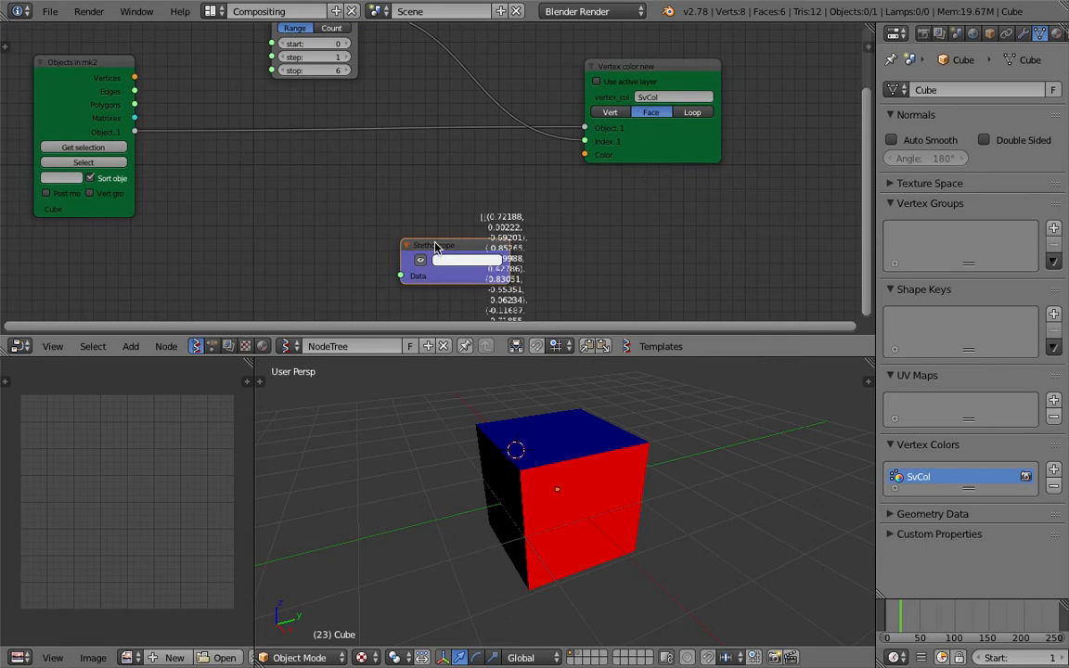
pyautogui.press('x')
pyautogui.hotkey('ctrl', 's')
# Add a Random Num Gen node and place it below the Range Int node, beside Objects in mk2.
pyautogui.hotkey('shift', 'a')
pyautogui.click(376, 219)
pyautogui.write('rando')
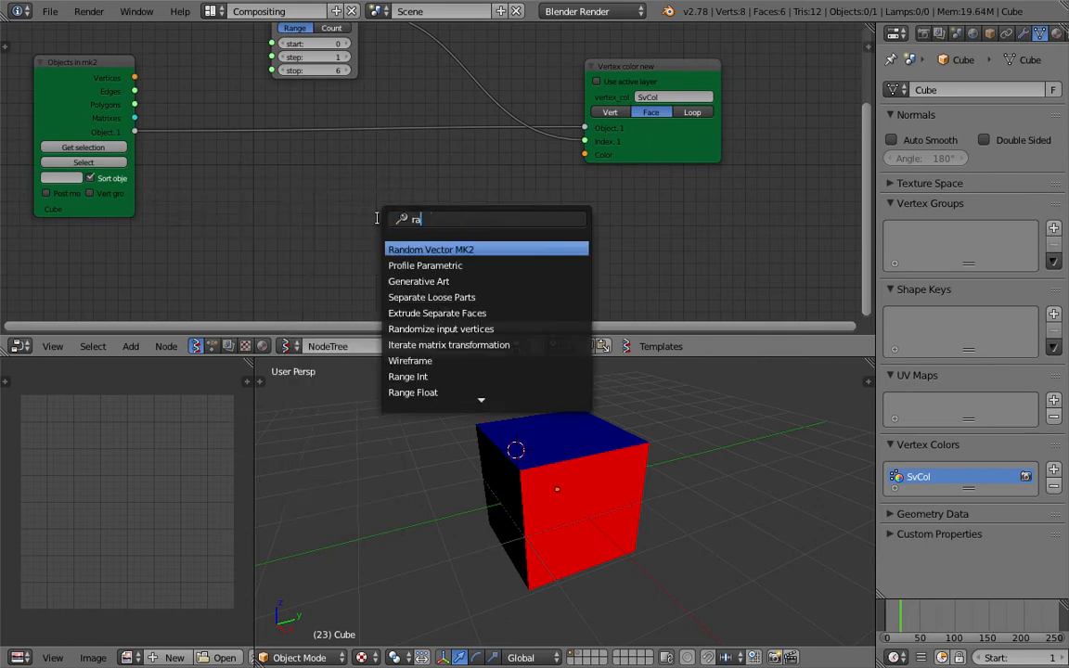
pyautogui.press('Down')
pyautogui.press('Down')
pyautogui.press('Down')
pyautogui.press('Return')
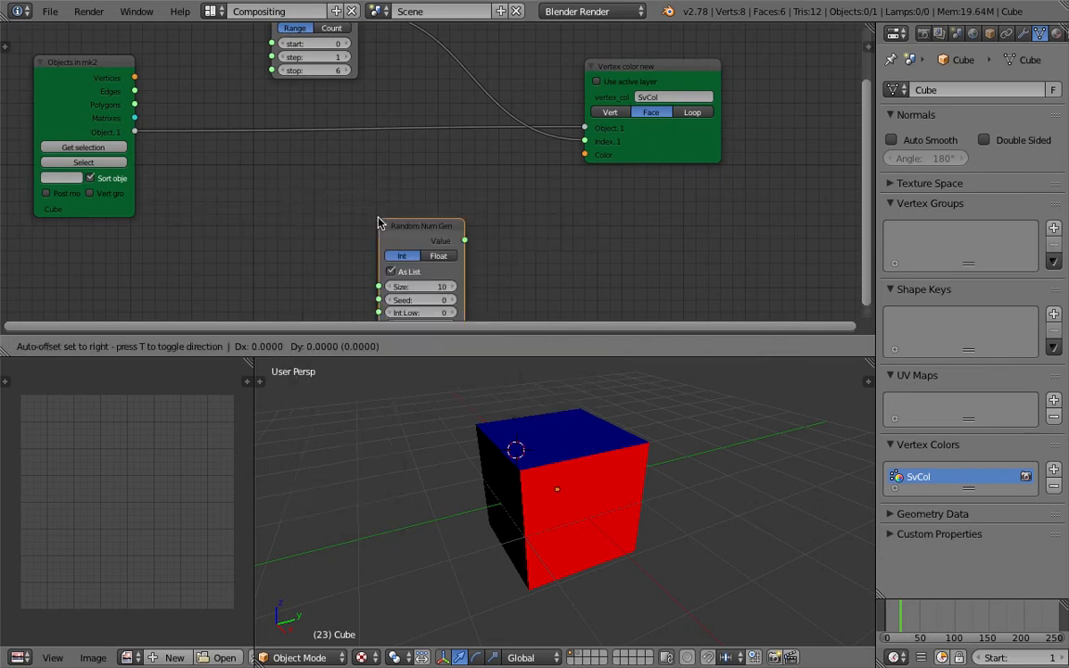
pyautogui.click(299, 178)
pyautogui.moveTo(326, 180); pyautogui.dragTo(232, 167)
pyautogui.scroll(1, 277, 164)
# Move the Vertex color new node further from the Random Num Gen node and save the file.
pyautogui.moveTo(675, 131); pyautogui.dragTo(711, 95)
pyautogui.hotkey('ctrl', 's')
pyautogui.click(703, 107)
# Switch the Random Num Gen node to Float, save the file and set the node's Size to 1.
pyautogui.moveTo(231, 151); pyautogui.dragTo(252, 152)
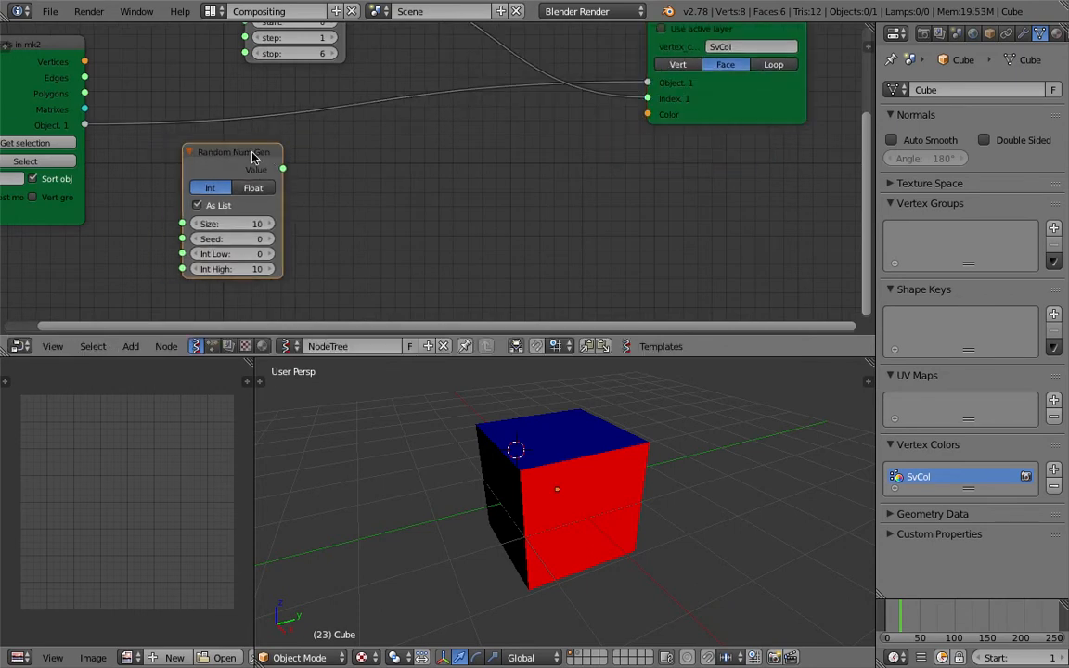
pyautogui.click(254, 188)
pyautogui.hotkey('ctrl', 's')
pyautogui.click(246, 168)
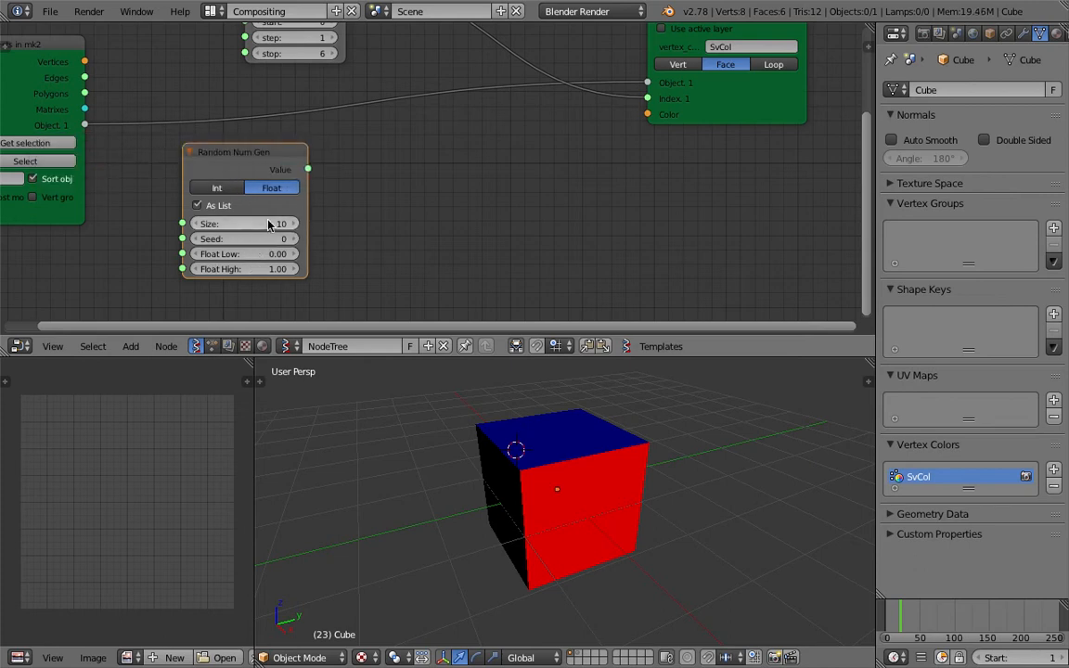
pyautogui.scroll(-1, 353, 220)
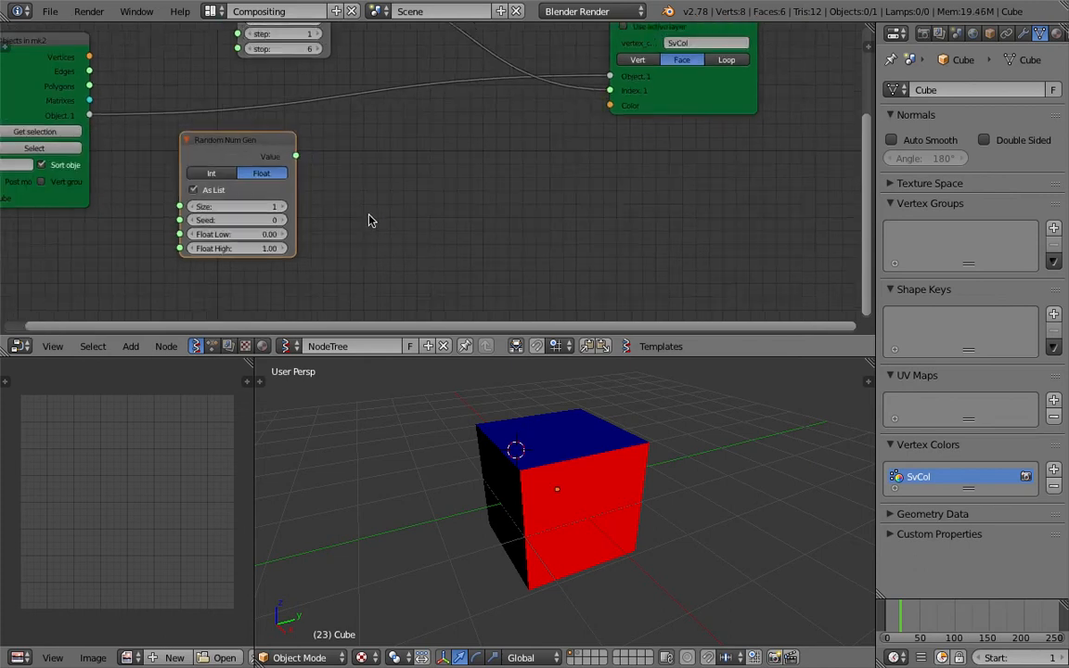
# Enlarge the node editor area to make more room for the node tree.
pyautogui.moveTo(425, 358); pyautogui.dragTo(427, 440)
pyautogui.moveTo(290, 182); pyautogui.dragTo(299, 181)
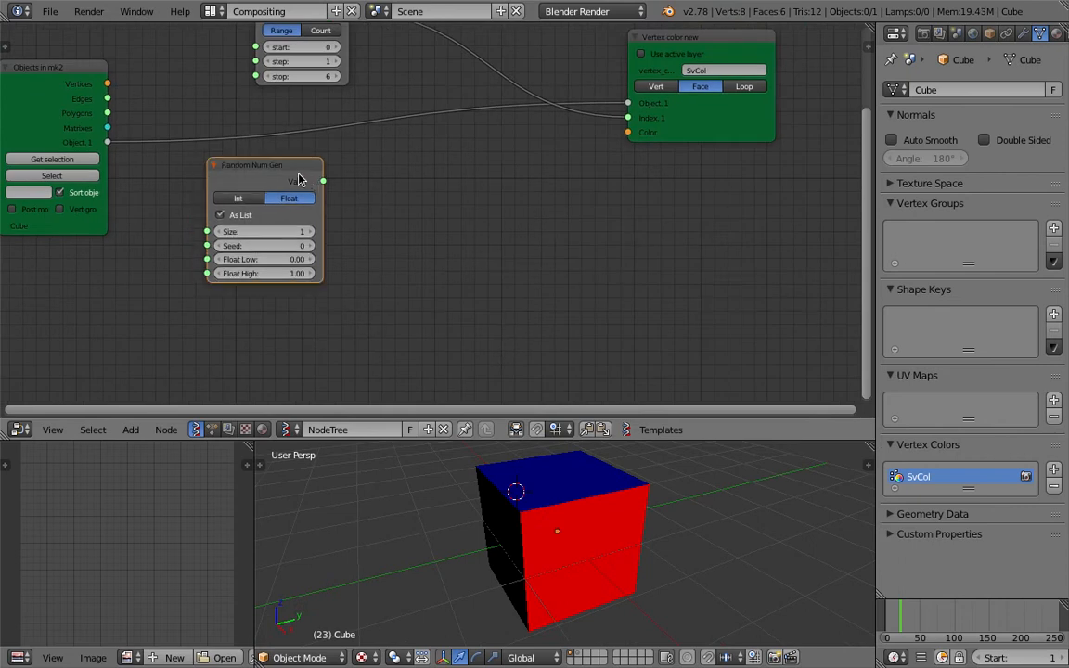
pyautogui.scroll(-1, 297, 176)
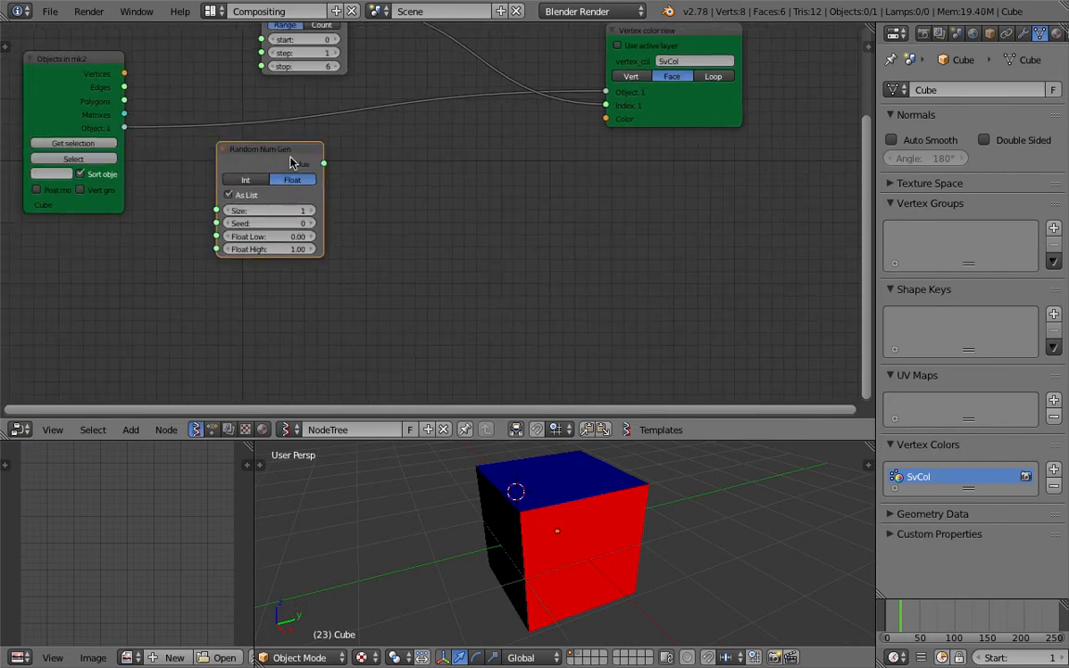
pyautogui.hotkey('shift', 'a')
pyautogui.click(416, 190)
pyautogui.write('join')
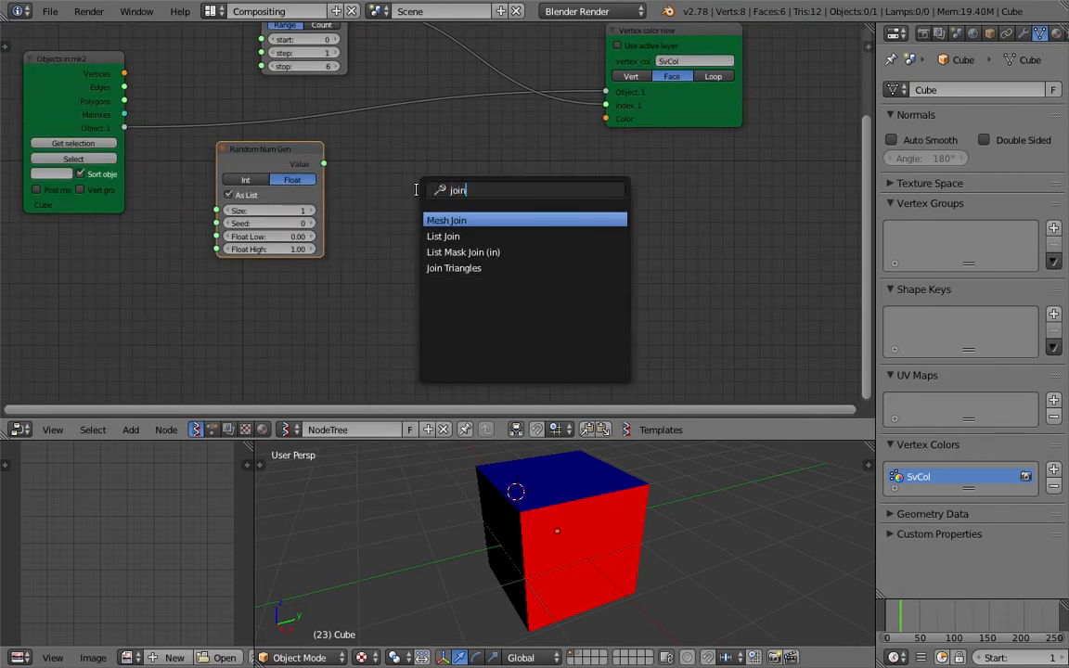
pyautogui.press('Down')
pyautogui.press('Return')
pyautogui.click(418, 195)
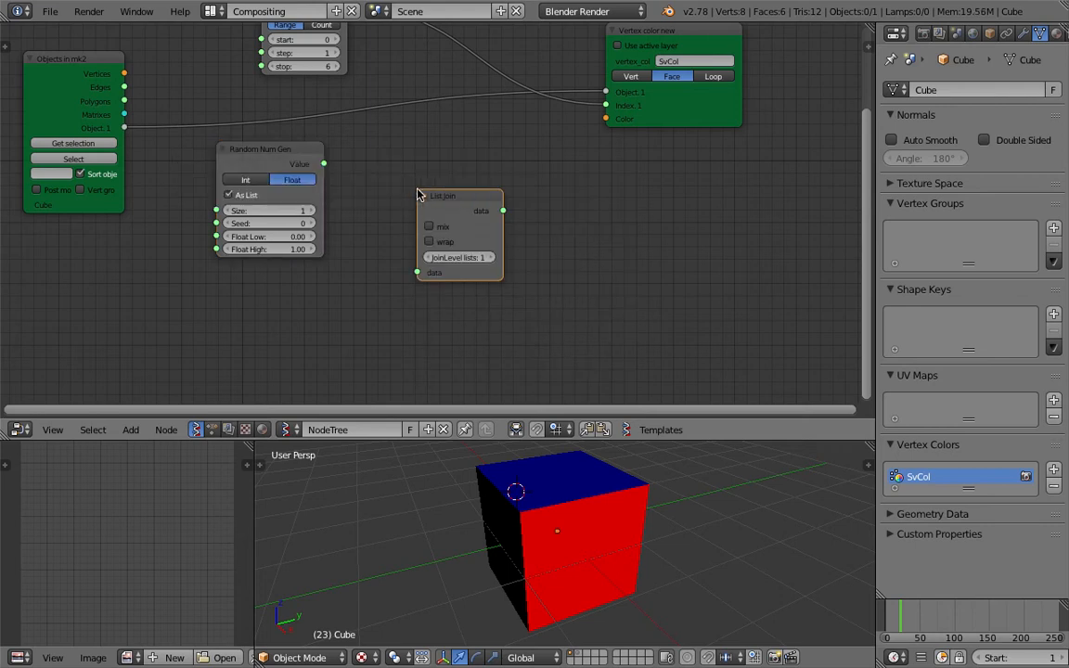
pyautogui.moveTo(324, 164); pyautogui.dragTo(417, 272)
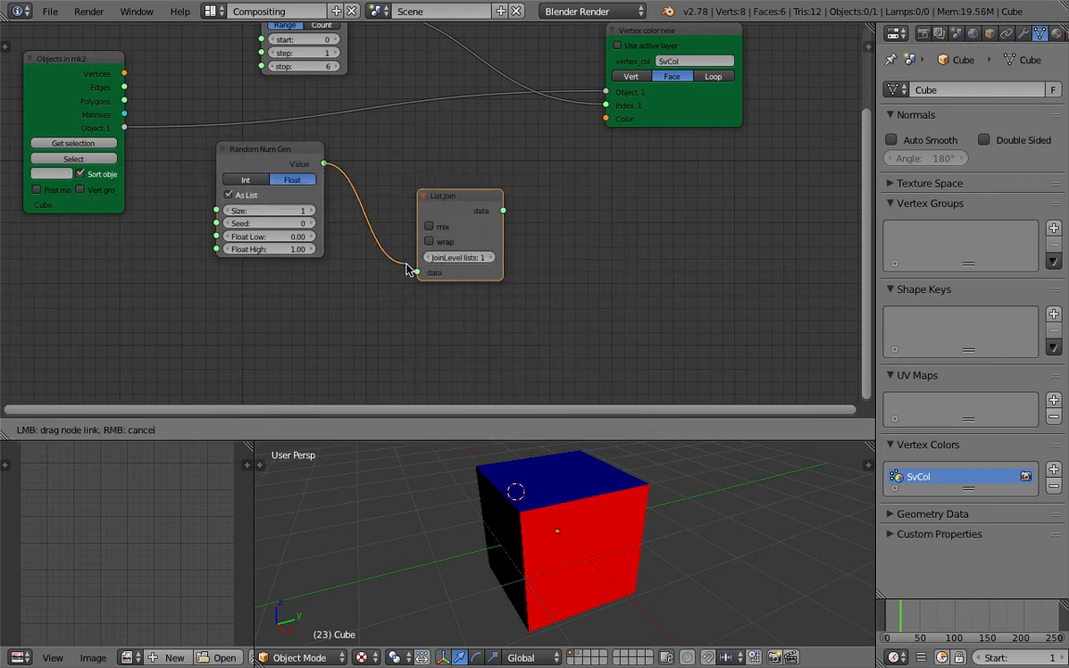
pyautogui.press('x')
# Add a Vector in node and link the Random Num Gen value to its X input.
pyautogui.hotkey('shift', 'a')
pyautogui.click(430, 198)
pyautogui.press('Down')
pyautogui.press('Return')
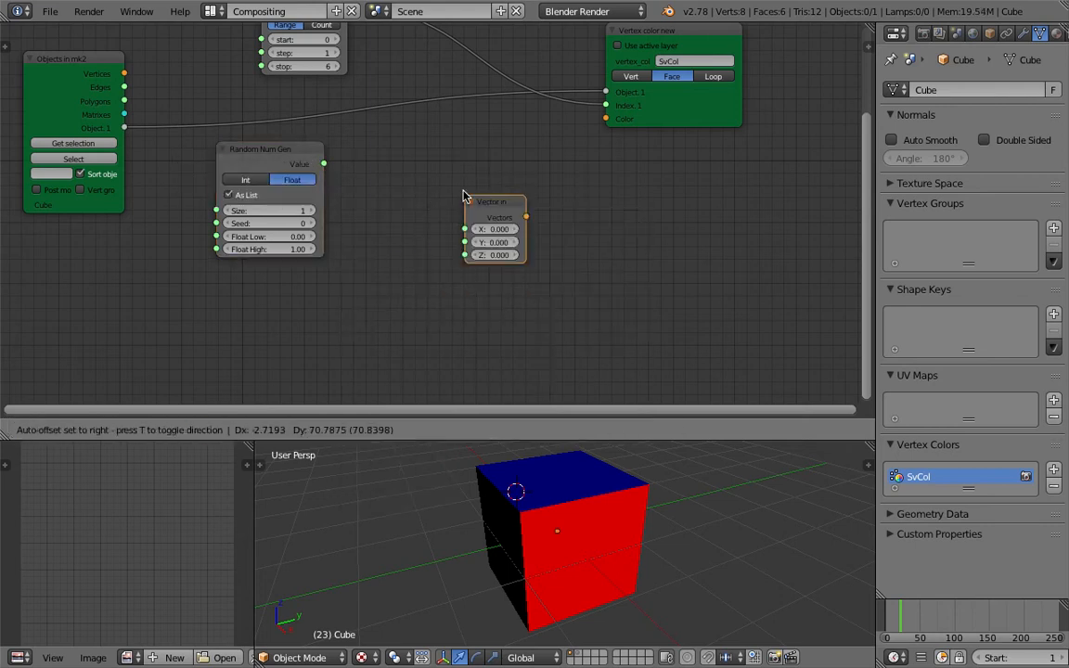
pyautogui.click(418, 212)
pyautogui.moveTo(324, 164); pyautogui.dragTo(435, 207)
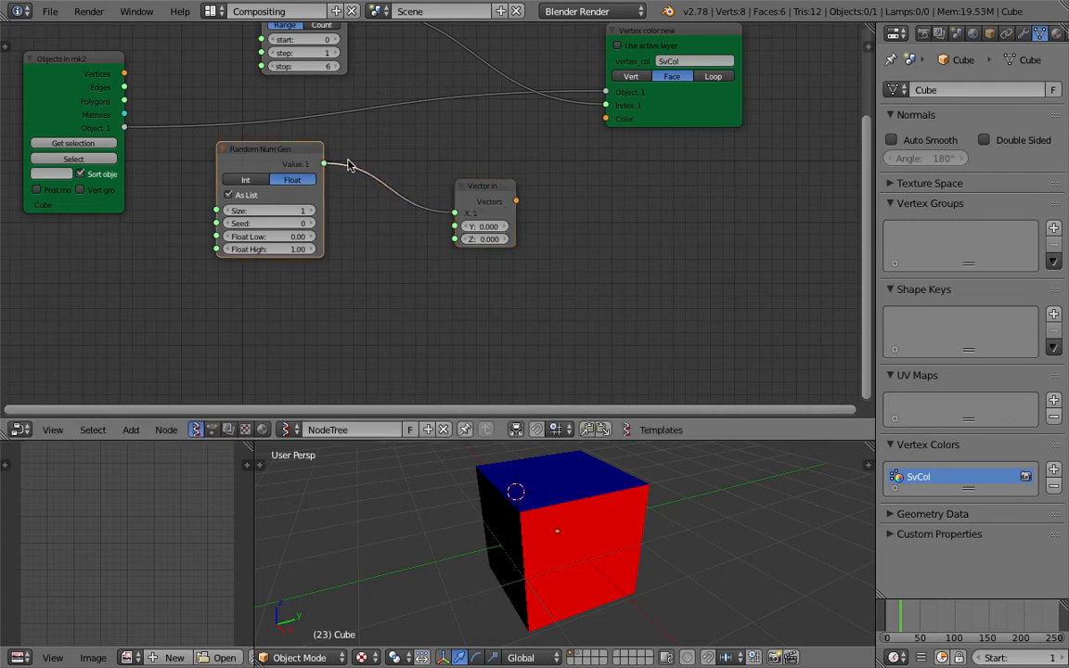
# Duplicate the Random Num Gen node twice and link the copies to the Y and Z inputs of Vector in.
pyautogui.hotkey('shift', 'd')
pyautogui.click(324, 287)
pyautogui.moveTo(352, 299); pyautogui.dragTo(275, 289)
pyautogui.hotkey('shift', 'd')
pyautogui.click(408, 338)
pyautogui.moveTo(432, 346); pyautogui.dragTo(455, 239)
# Link the Vector in output to the Color input of Vertex color new and check the cube from another angle.
pyautogui.moveTo(515, 202); pyautogui.dragTo(605, 121)
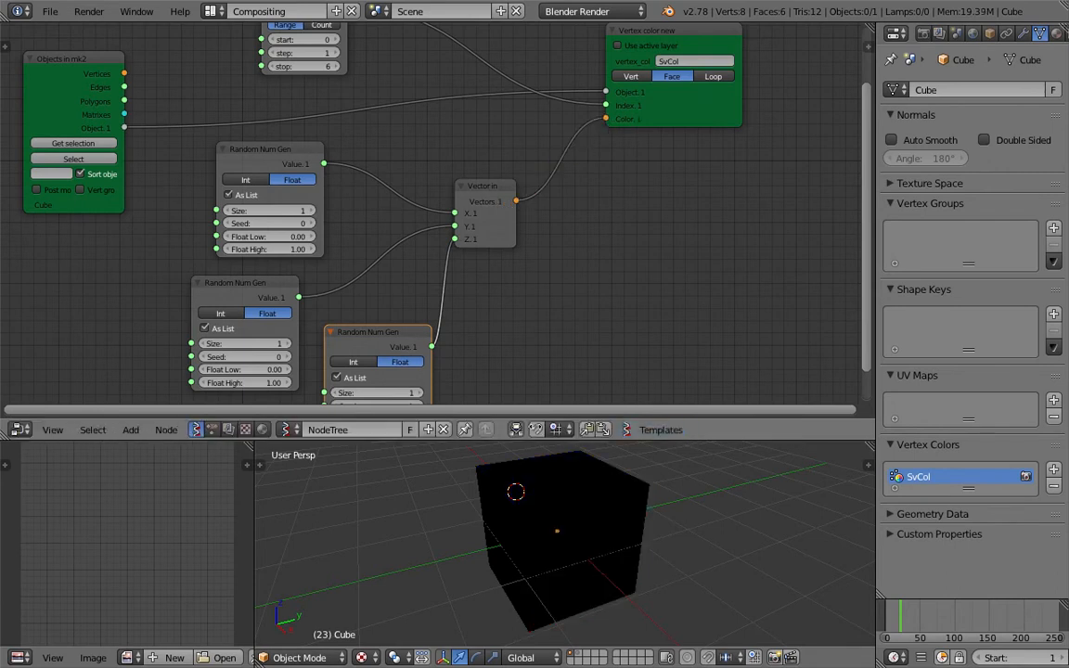
pyautogui.moveTo(501, 483); pyautogui.dragTo(535, 473, button='middle')
pyautogui.moveTo(618, 550); pyautogui.dragTo(685, 534, button='middle')
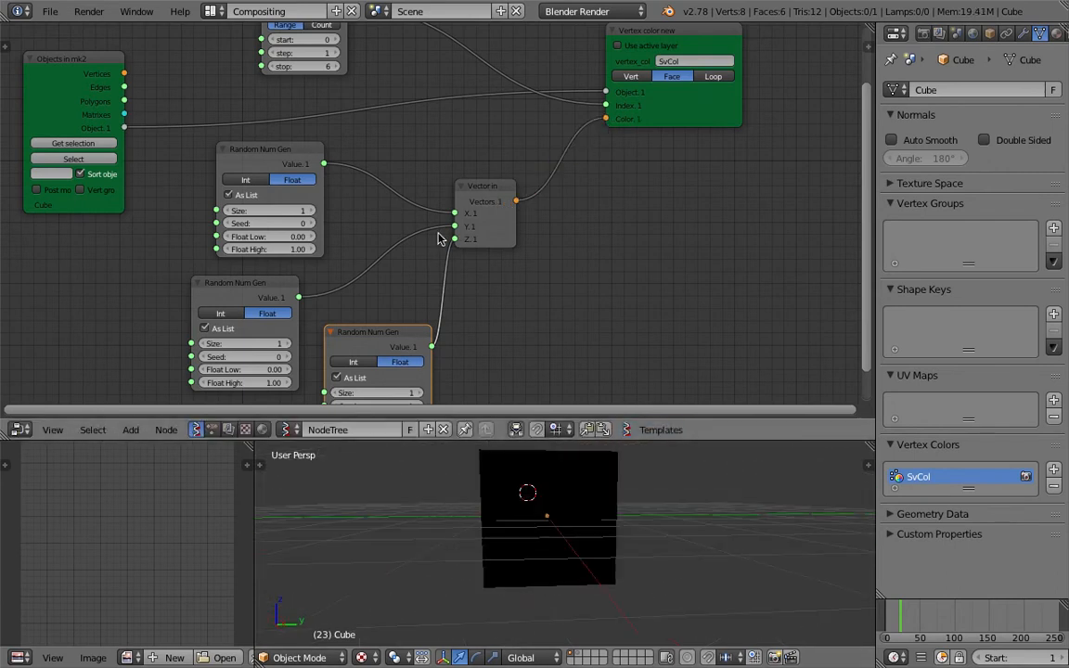
# Shift the Random Num Gen node that feeds Z slightly closer to Vector in and save the file.
pyautogui.moveTo(376, 333); pyautogui.dragTo(432, 281, button='middle')
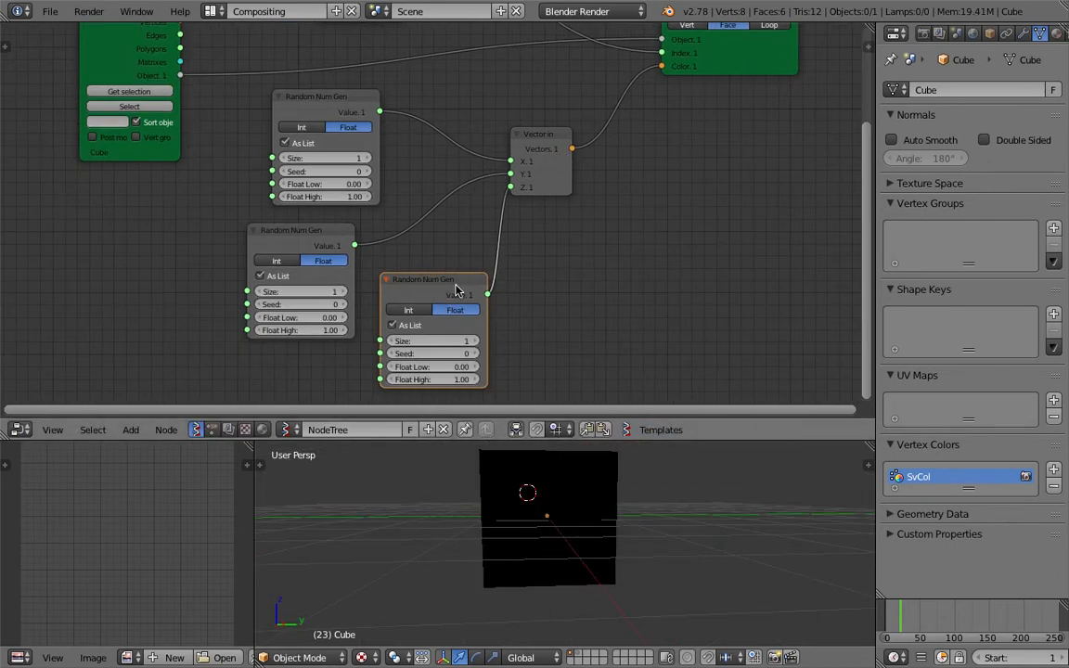
pyautogui.moveTo(456, 285); pyautogui.dragTo(469, 279)
pyautogui.hotkey('ctrl', 's')
pyautogui.click(470, 279)
# Set the Size of all three Random Num Gen nodes to 6 and check the cube's faces.
pyautogui.moveTo(491, 336); pyautogui.dragTo(511, 336)
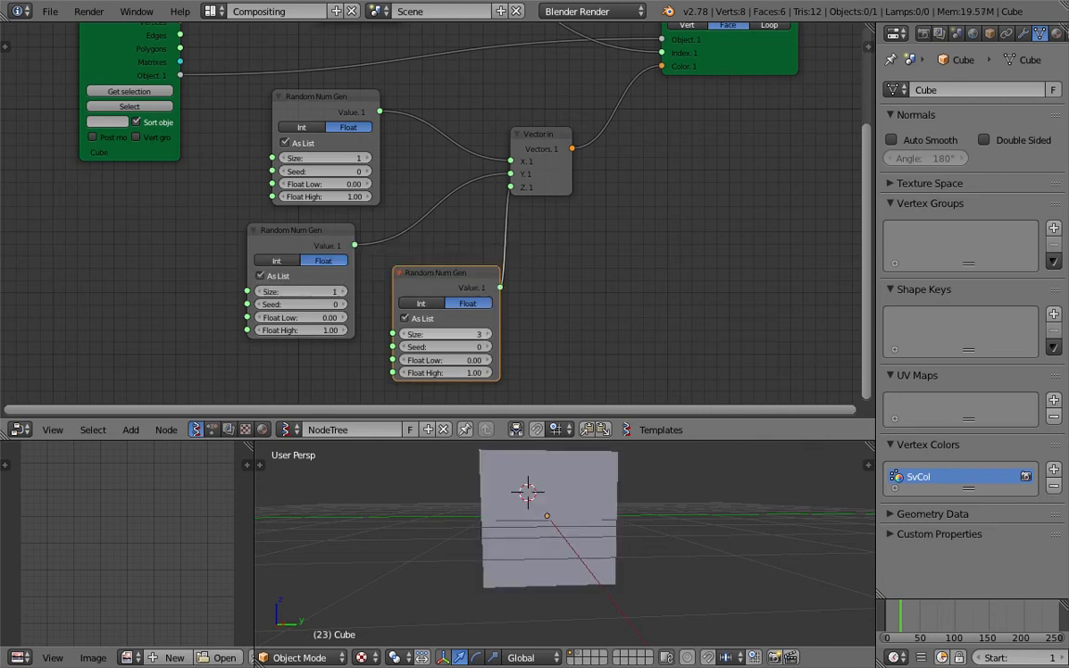
pyautogui.click(344, 292)
pyautogui.click(345, 292)
pyautogui.click(345, 292)
pyautogui.click(345, 292)
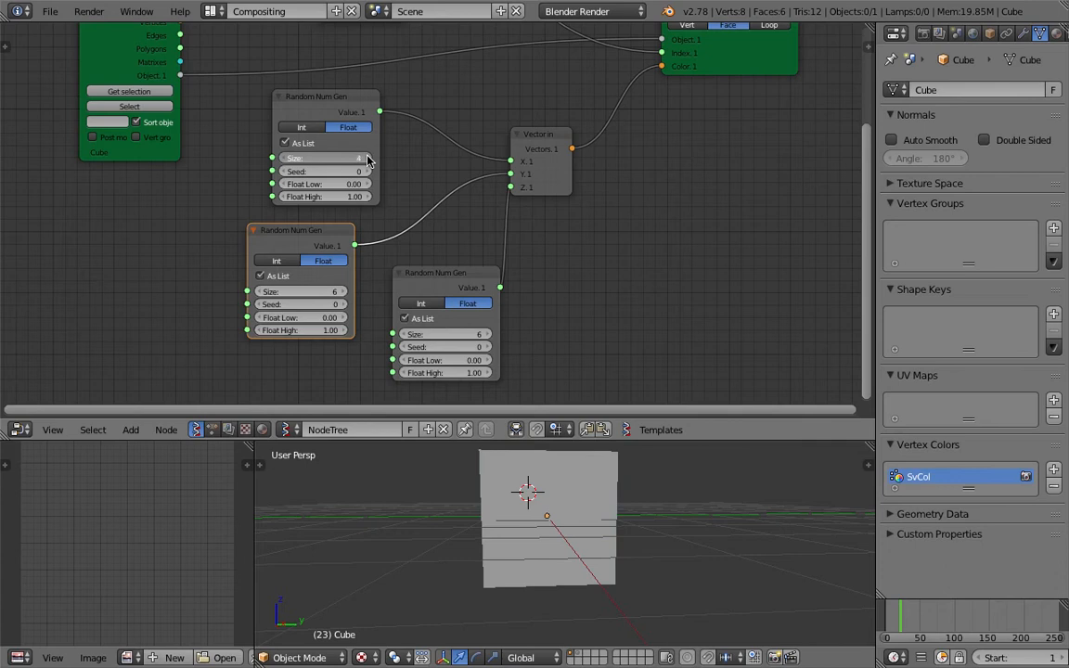
pyautogui.moveTo(538, 520); pyautogui.dragTo(536, 421, button='middle')
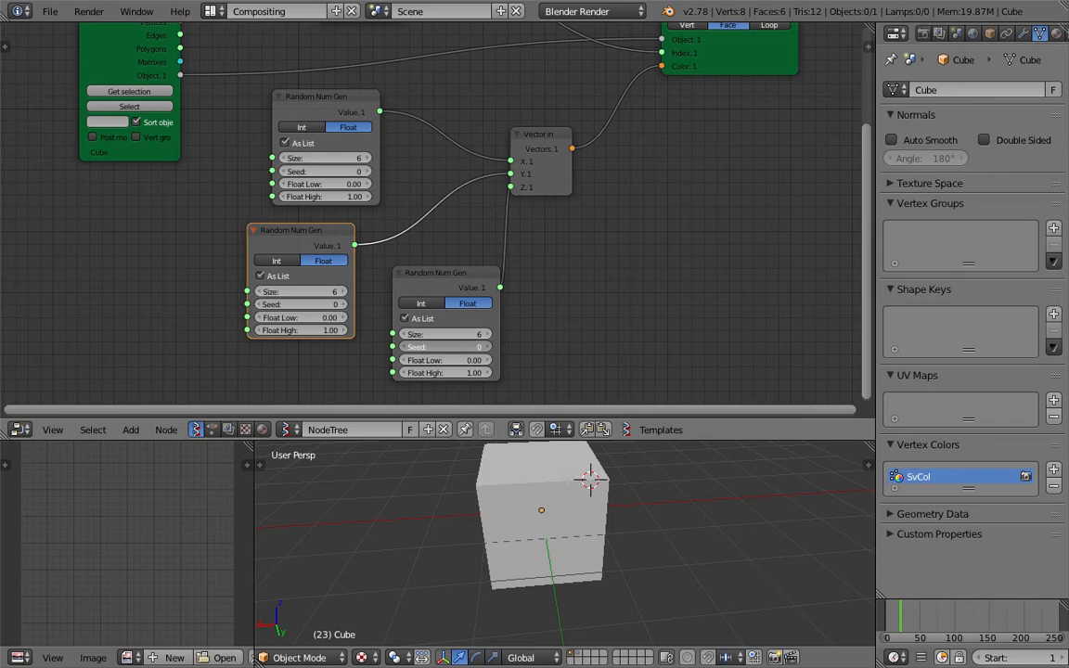
# Change the Seed of the Random Num Gen node feeding Y, set the X one's Seed to 51, and save the file.
pyautogui.moveTo(310, 303); pyautogui.dragTo(376, 303)
pyautogui.moveTo(336, 172); pyautogui.dragTo(386, 172)
pyautogui.moveTo(617, 506); pyautogui.dragTo(637, 559, button='middle')
pyautogui.hotkey('ctrl', 's')
pyautogui.click(637, 556)
# Move the Vector in node closer to the Vertex color new node and save the file.
pyautogui.moveTo(557, 138); pyautogui.dragTo(604, 116)
pyautogui.hotkey('ctrl', 's')
pyautogui.click(594, 119)
# Raise the Seed values of the Random Num Gen nodes feeding Y and Z while checking the cube's face colours.
pyautogui.moveTo(620, 465); pyautogui.dragTo(367, 521, button='middle')
pyautogui.moveTo(301, 305); pyautogui.dragTo(346, 305)
pyautogui.moveTo(463, 349); pyautogui.dragTo(525, 349)
pyautogui.moveTo(689, 512); pyautogui.dragTo(710, 531, button='middle')
# Move the Vertex color new node further from Vector in and nudge the Range Int node upward.
pyautogui.moveTo(644, 113); pyautogui.dragTo(599, 177, button='middle')
pyautogui.moveTo(727, 126); pyautogui.dragTo(788, 116)
pyautogui.scroll(-1, 503, 268)
pyautogui.moveTo(503, 267); pyautogui.dragTo(549, 244, button='middle')
pyautogui.scroll(-1, 548, 243)
pyautogui.moveTo(443, 251); pyautogui.dragTo(459, 279, button='middle')
pyautogui.scroll(3, 459, 280)
pyautogui.moveTo(366, 138); pyautogui.dragTo(421, 213, button='middle')
pyautogui.moveTo(429, 110); pyautogui.dragTo(424, 99)
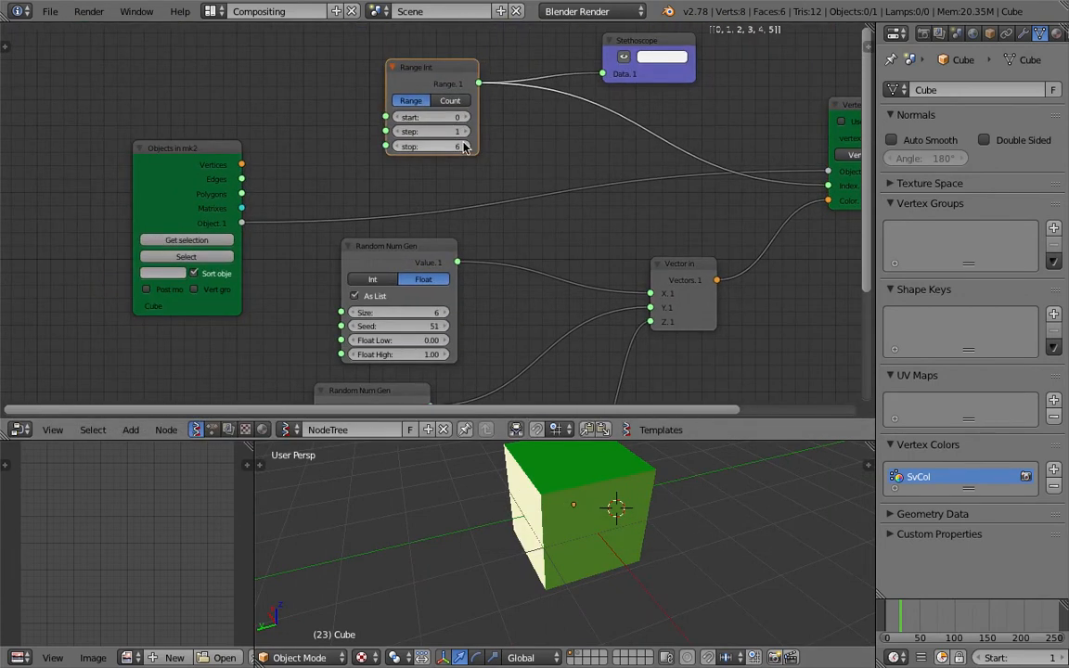
pyautogui.moveTo(663, 527); pyautogui.dragTo(572, 535, button='middle')
# Move the Objects in mk2 node away from the Range Int node to free space between them, and save the file.
pyautogui.moveTo(231, 166); pyautogui.dragTo(254, 173, button='middle')
pyautogui.moveTo(236, 164); pyautogui.dragTo(137, 181)
pyautogui.hotkey('ctrl', 's')
pyautogui.click(136, 181)
pyautogui.moveTo(559, 461); pyautogui.dragTo(643, 417, button='middle')
pyautogui.moveTo(655, 502); pyautogui.dragTo(626, 509, button='middle')
pyautogui.moveTo(317, 225); pyautogui.dragTo(314, 192, button='middle')
pyautogui.moveTo(150, 144); pyautogui.dragTo(121, 123)
pyautogui.moveTo(291, 99); pyautogui.dragTo(296, 107, button='middle')
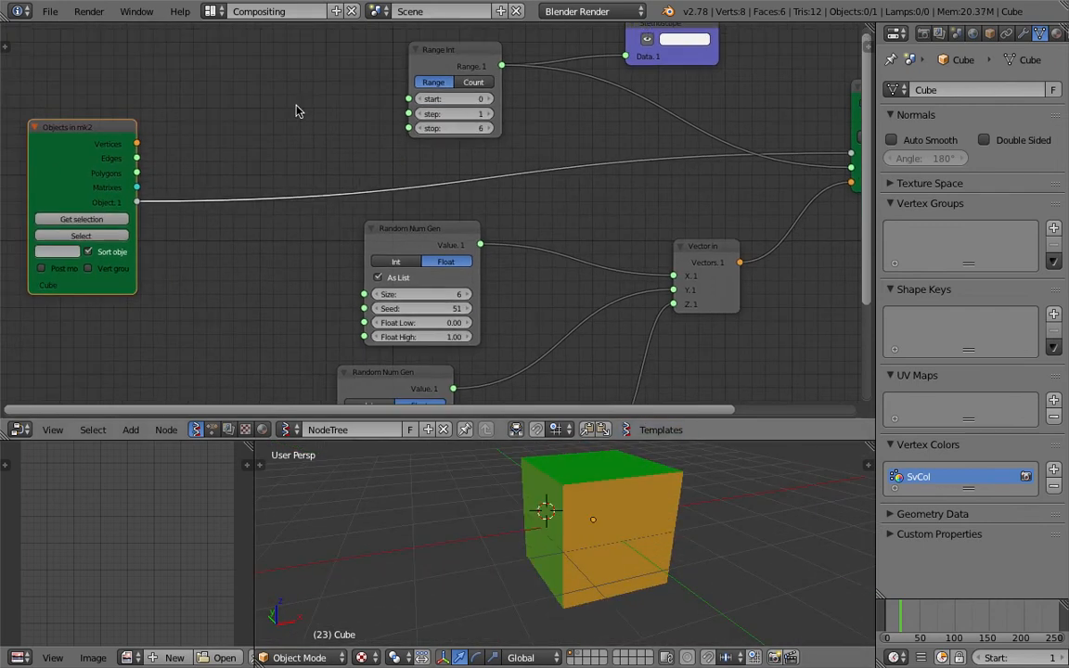
# Add a List Length node after Objects in mk2 and link the Polygons output to its Data input.
pyautogui.hotkey('shift', 'a')
pyautogui.click(296, 106)
pyautogui.write('list')
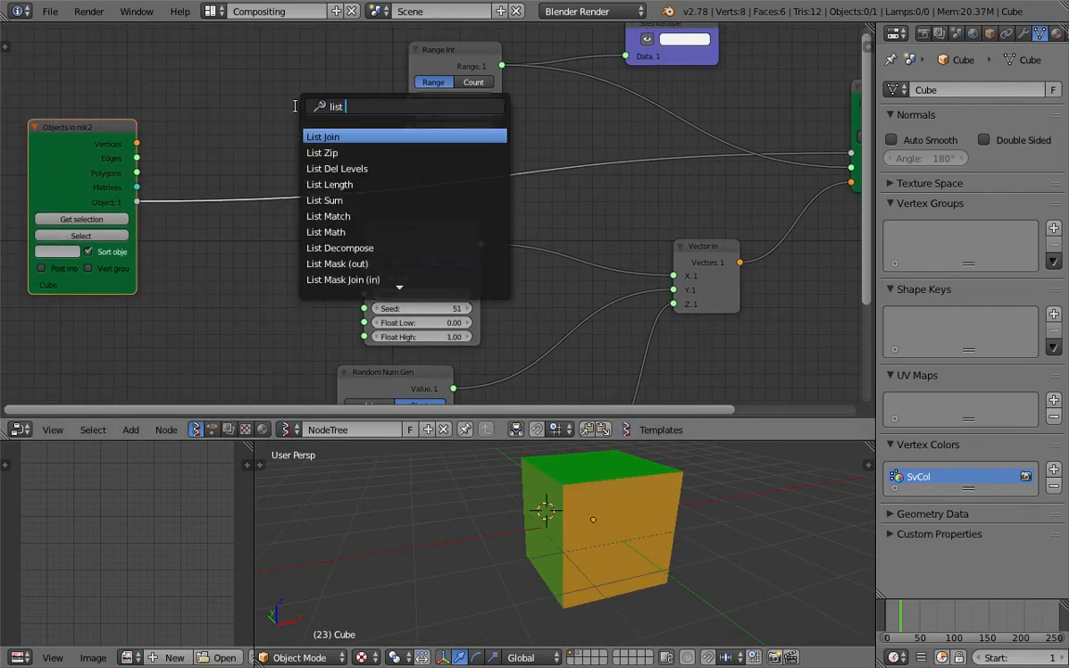
pyautogui.write(' l')
pyautogui.press('Return')
pyautogui.click(208, 104)
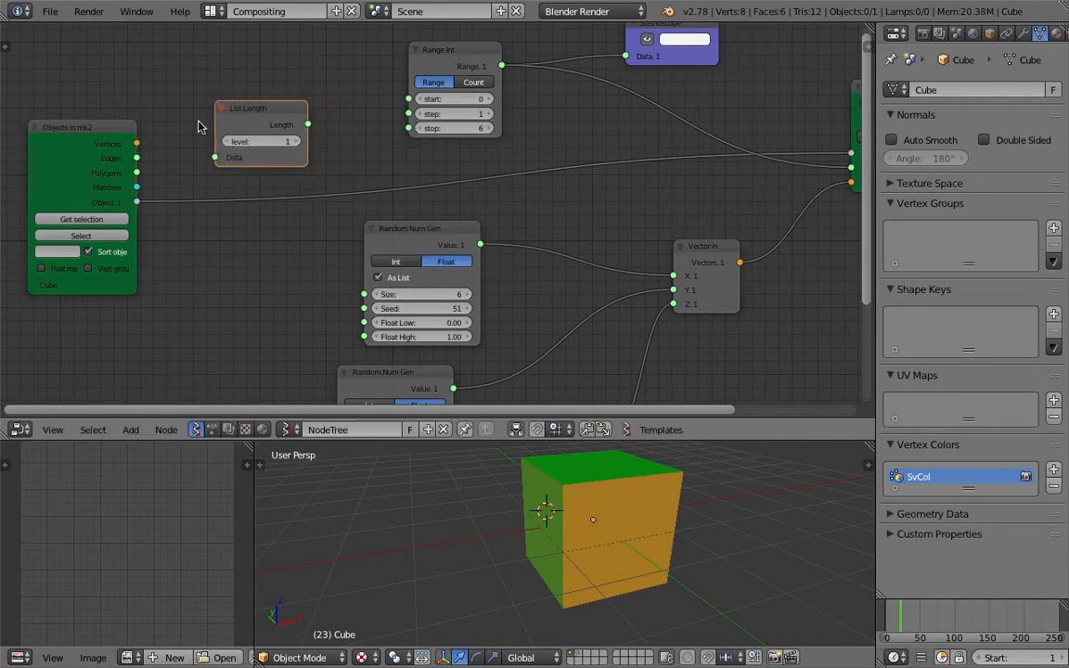
pyautogui.moveTo(139, 173); pyautogui.dragTo(215, 157)
# Add a Stethoscope node above List Length and link the Length output to it.
pyautogui.hotkey('shift', 'a')
pyautogui.click(251, 93)
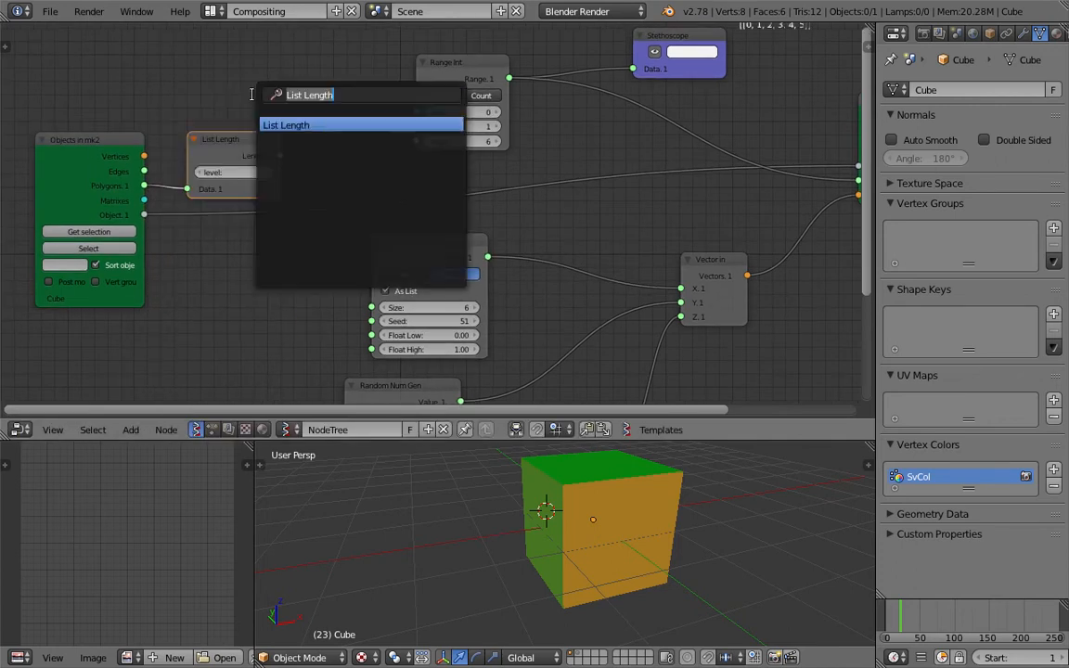
pyautogui.write('ste')
pyautogui.press('Return')
pyautogui.click(288, 61)
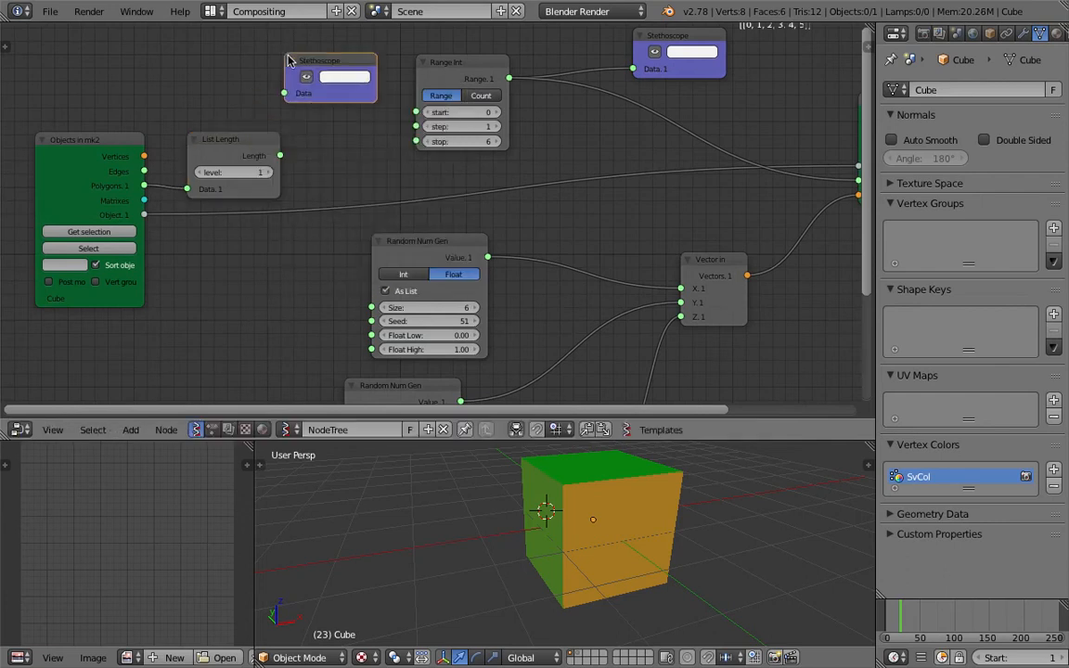
pyautogui.moveTo(279, 156); pyautogui.dragTo(286, 94)
# Save the file and set the List Length node's level to 2 to examine the Stethoscope output.
pyautogui.moveTo(286, 95); pyautogui.dragTo(348, 198, button='middle')
pyautogui.scroll(3, 288, 243)
pyautogui.hotkey('ctrl', 's')
pyautogui.click(349, 232)
pyautogui.scroll(2, 318, 233)
pyautogui.scroll(1, 316, 233)
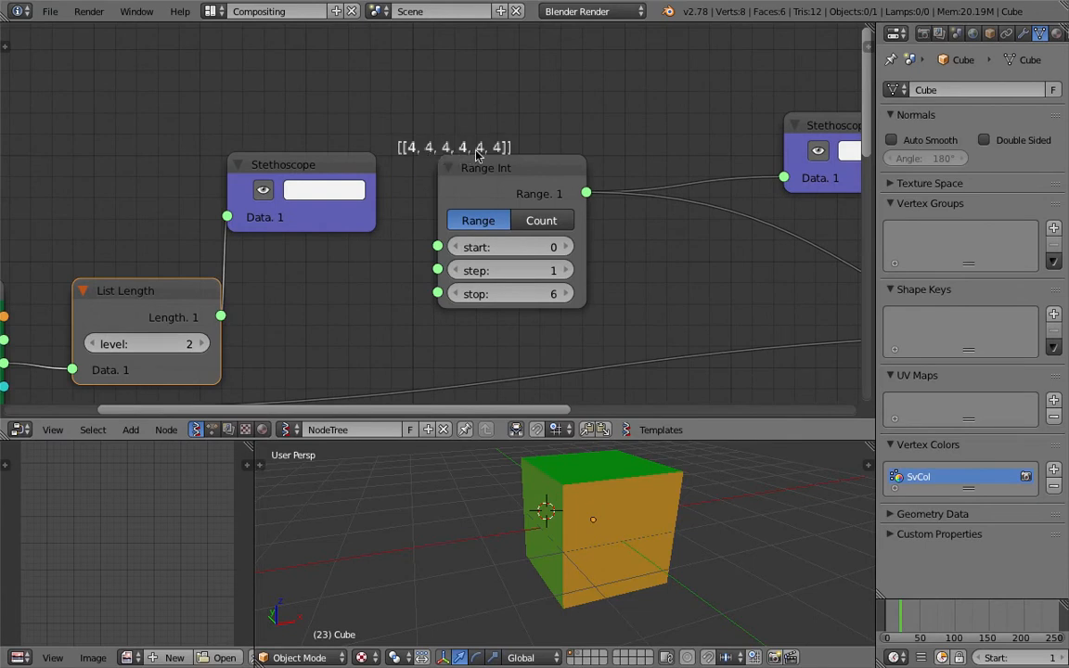
# Save the file, move the List Length node closer to Objects in mk2, and set its level to 1.
pyautogui.scroll(-1, 449, 190)
pyautogui.moveTo(448, 190); pyautogui.dragTo(473, 163, button='middle')
pyautogui.hotkey('ctrl', 's')
pyautogui.click(394, 162)
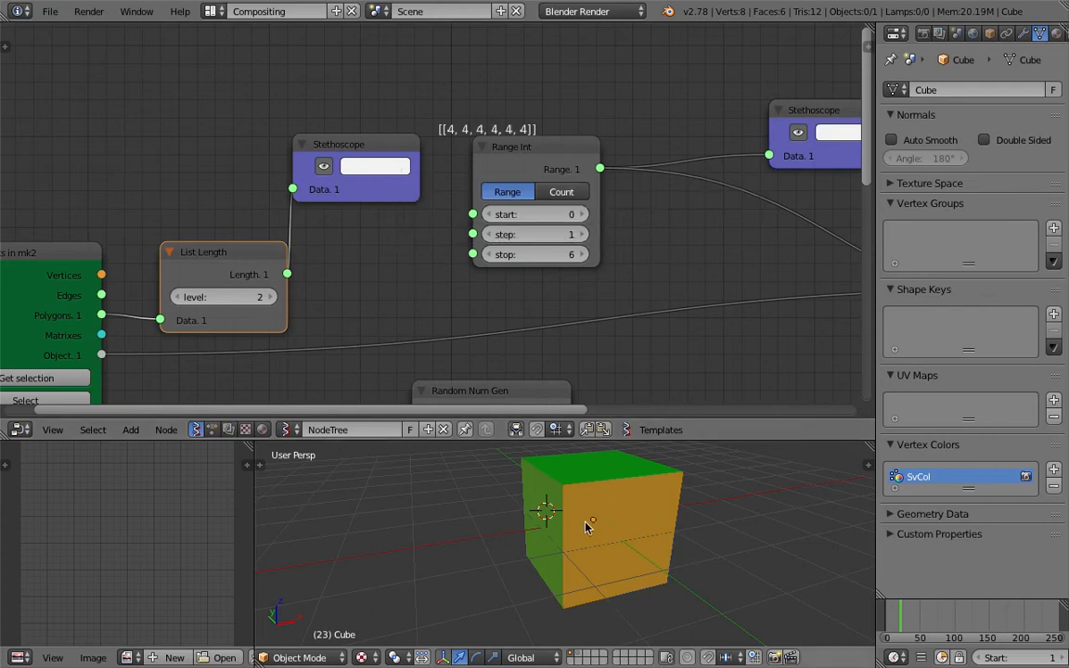
pyautogui.scroll(-1, 356, 323)
pyautogui.moveTo(322, 227); pyautogui.dragTo(389, 168, button='middle')
pyautogui.moveTo(347, 190); pyautogui.dragTo(320, 159)
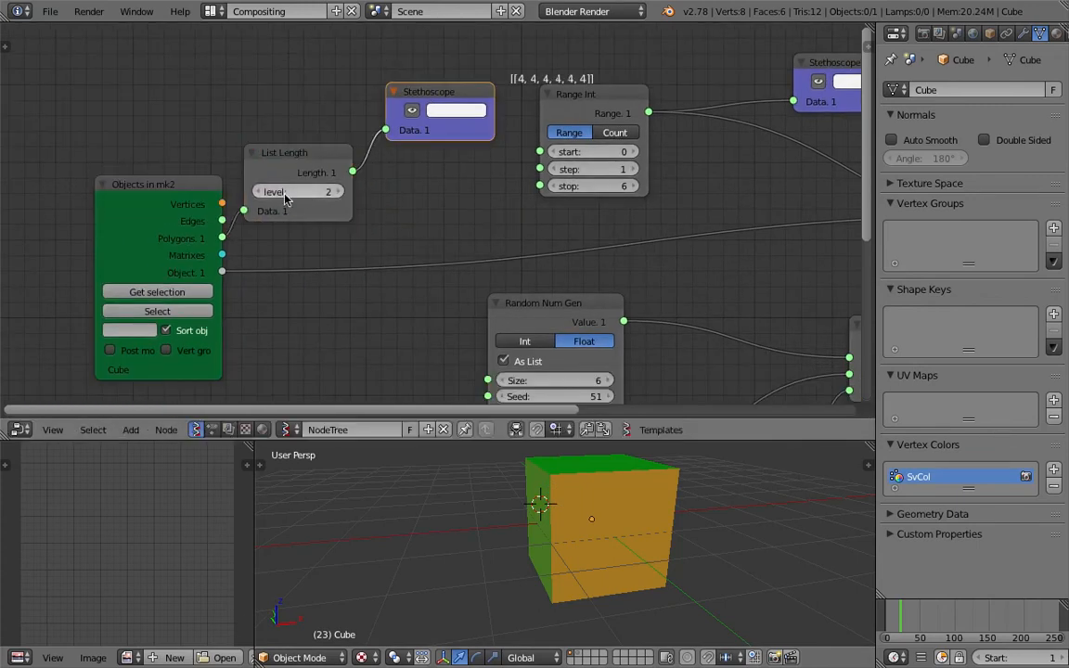
pyautogui.moveTo(384, 206); pyautogui.dragTo(382, 218, button='middle')
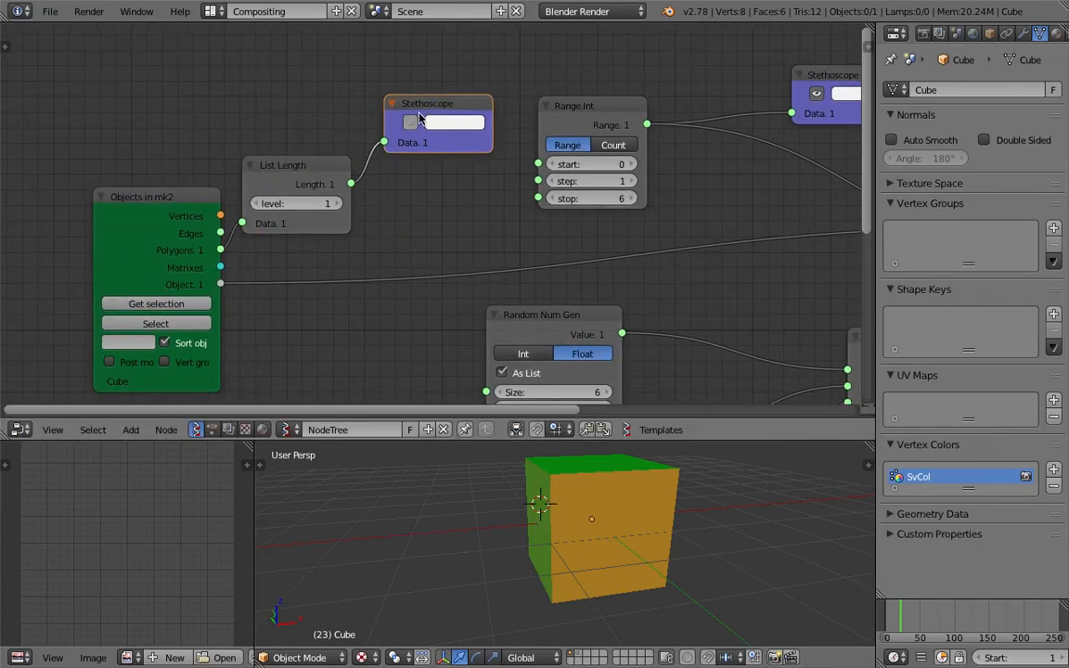
# Link List Length's Length output to the Range Int node's stop input and delete the Stethoscope beside List Length.
pyautogui.moveTo(351, 184); pyautogui.dragTo(457, 196)
pyautogui.moveTo(534, 201); pyautogui.dragTo(537, 199)
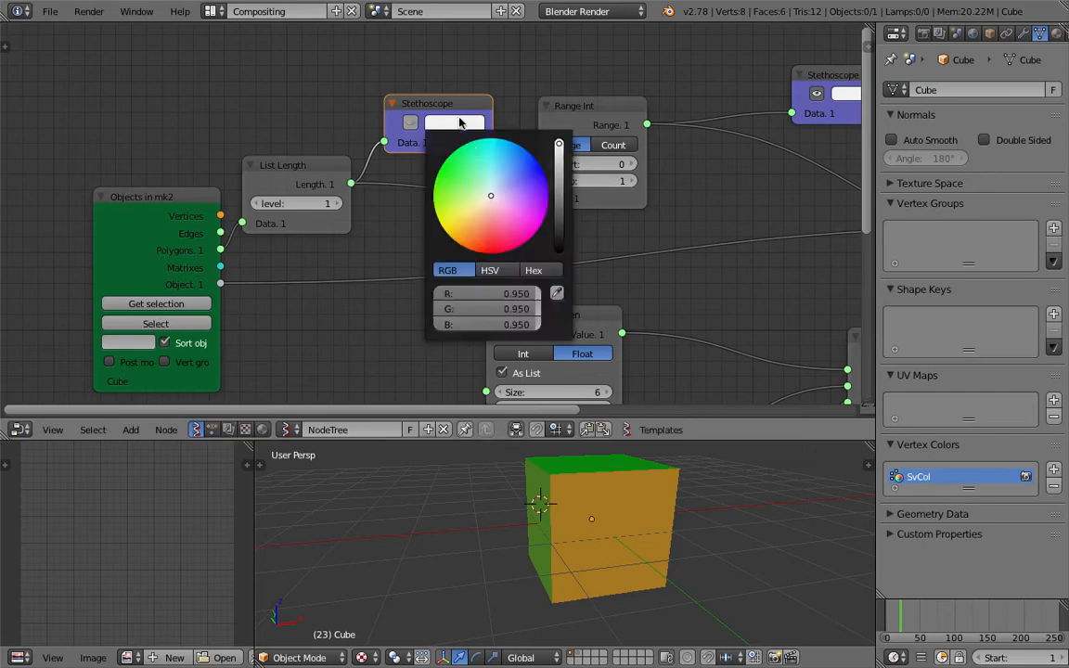
pyautogui.click(443, 121)
pyautogui.press('x')
# Link List Length's Length output to the Size input of all three Random Num Gen nodes.
pyautogui.moveTo(396, 260); pyautogui.dragTo(366, 114, button='middle')
pyautogui.scroll(-2, 365, 113)
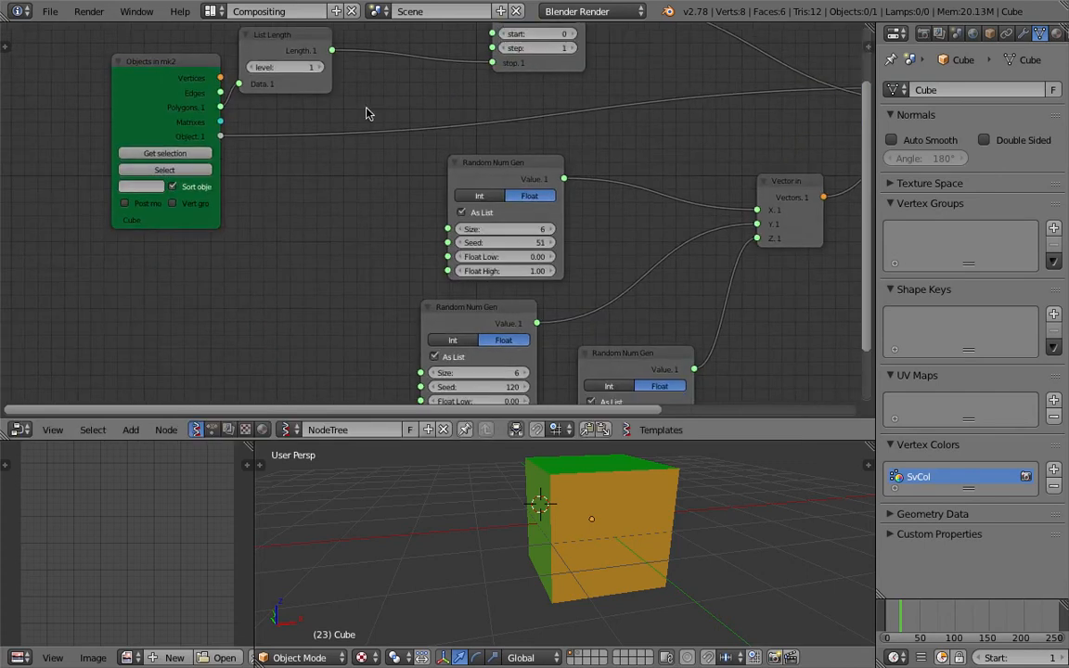
pyautogui.moveTo(332, 50); pyautogui.dragTo(450, 281)
pyautogui.moveTo(437, 374); pyautogui.dragTo(436, 374)
pyautogui.scroll(-3, 381, 277)
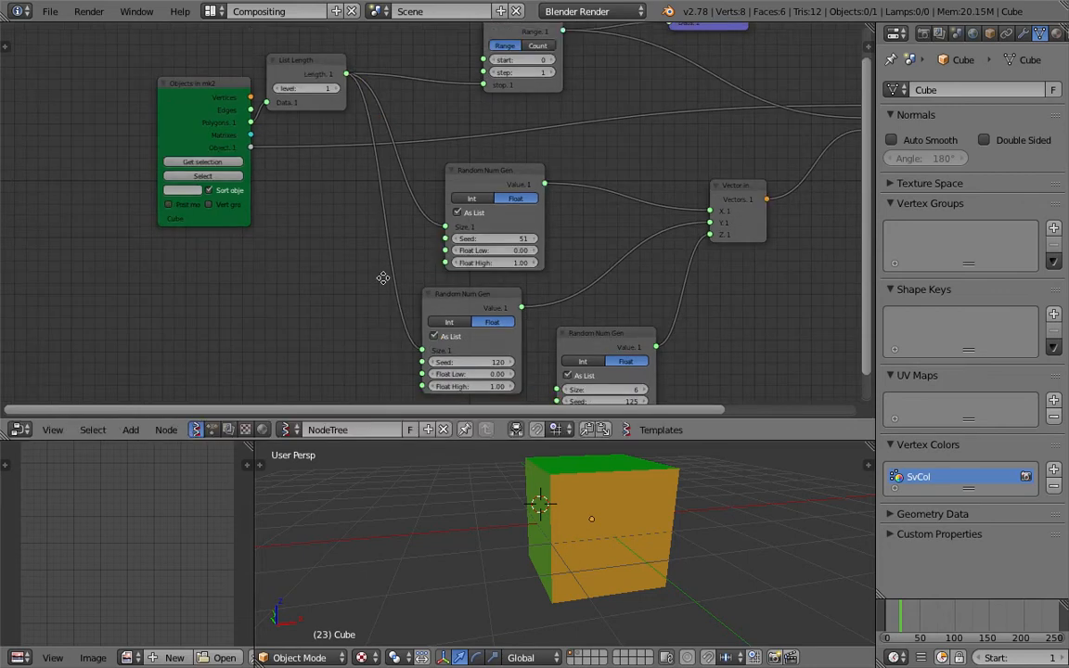
pyautogui.moveTo(360, 59); pyautogui.dragTo(557, 350)
# Set the seeds of the Random Num Gen nodes feeding X, Y and Z to 201, 243 and 195, and save the file.
pyautogui.moveTo(612, 297); pyautogui.dragTo(647, 283)
pyautogui.moveTo(483, 324); pyautogui.dragTo(548, 324)
pyautogui.moveTo(509, 211); pyautogui.dragTo(576, 211)
pyautogui.moveTo(635, 347); pyautogui.dragTo(650, 346)
pyautogui.moveTo(693, 518); pyautogui.dragTo(560, 575, button='middle')
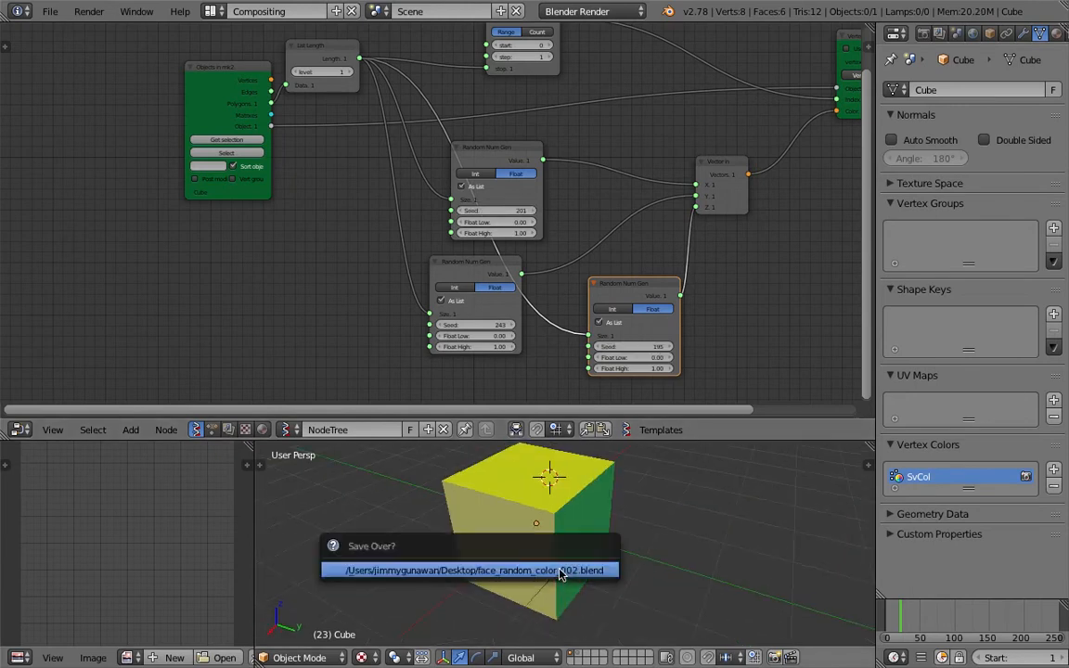
# Spread out the end of the tree by moving the Vector in, Z-feeding Random Num Gen and Vertex color new nodes.
pyautogui.moveTo(582, 272); pyautogui.dragTo(470, 267, button='middle')
pyautogui.moveTo(501, 203); pyautogui.dragTo(444, 256, button='middle')
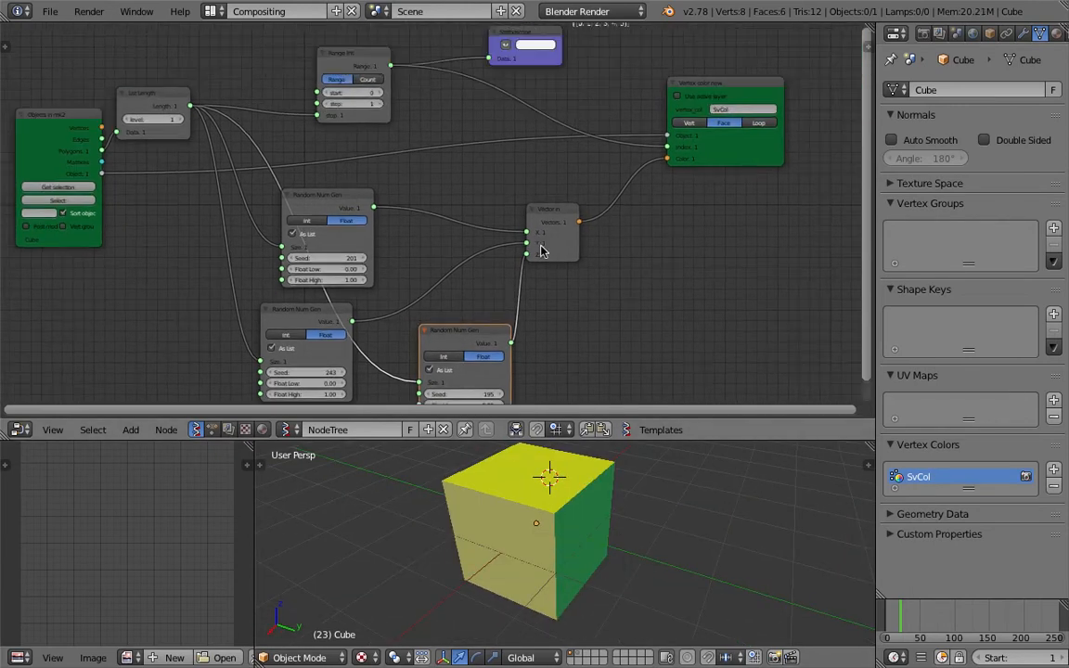
pyautogui.moveTo(550, 219); pyautogui.dragTo(611, 191)
pyautogui.moveTo(482, 345); pyautogui.dragTo(508, 331)
pyautogui.moveTo(737, 159); pyautogui.dragTo(785, 164)
# Space the three Random Num Gen nodes apart from one another so their links are easier to follow.
pyautogui.scroll(2, 370, 260)
pyautogui.moveTo(353, 275); pyautogui.dragTo(344, 218, button='middle')
pyautogui.scroll(-1, 344, 218)
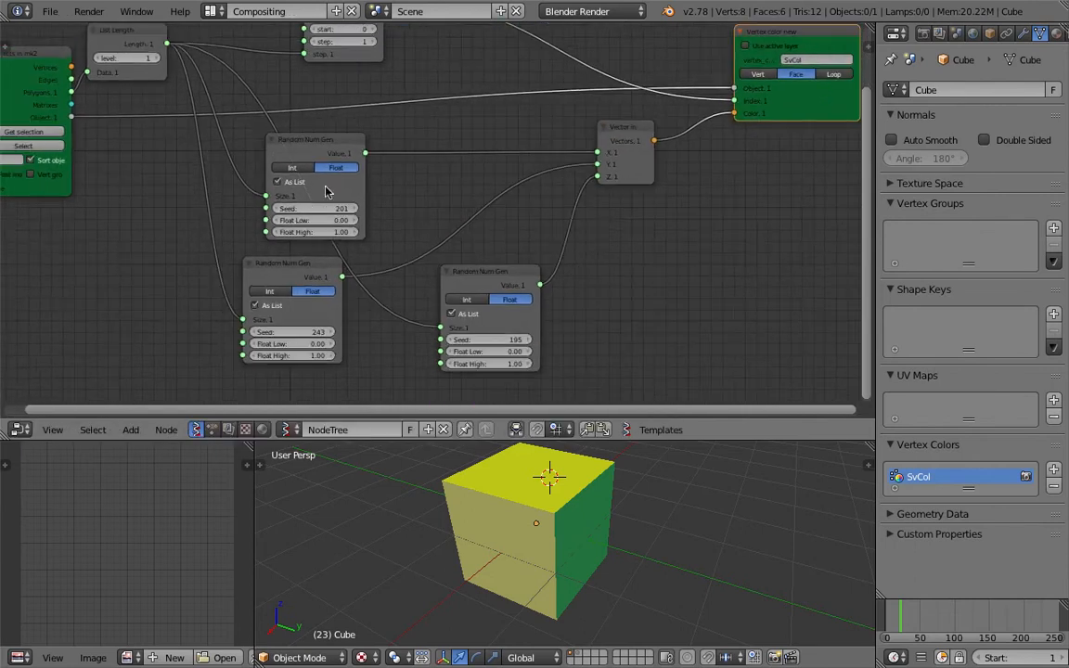
pyautogui.moveTo(334, 153); pyautogui.dragTo(427, 140)
pyautogui.moveTo(306, 273); pyautogui.dragTo(264, 282)
pyautogui.moveTo(516, 283); pyautogui.dragTo(545, 296)
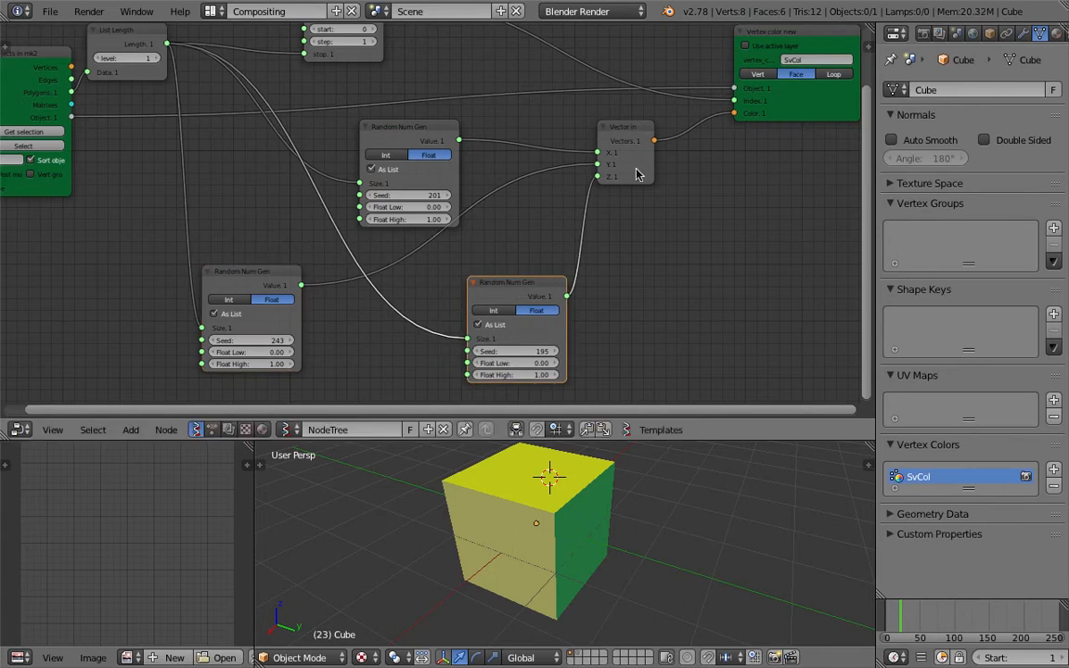
# Adjust the positions of the Vector in and Vertex color new nodes to clear the links between them.
pyautogui.moveTo(633, 140); pyautogui.dragTo(628, 165)
pyautogui.scroll(4, 629, 167)
pyautogui.moveTo(629, 169); pyautogui.dragTo(423, 214, button='middle')
pyautogui.moveTo(496, 171); pyautogui.dragTo(501, 163)
pyautogui.moveTo(703, 117); pyautogui.dragTo(712, 127)
pyautogui.scroll(-5, 492, 234)
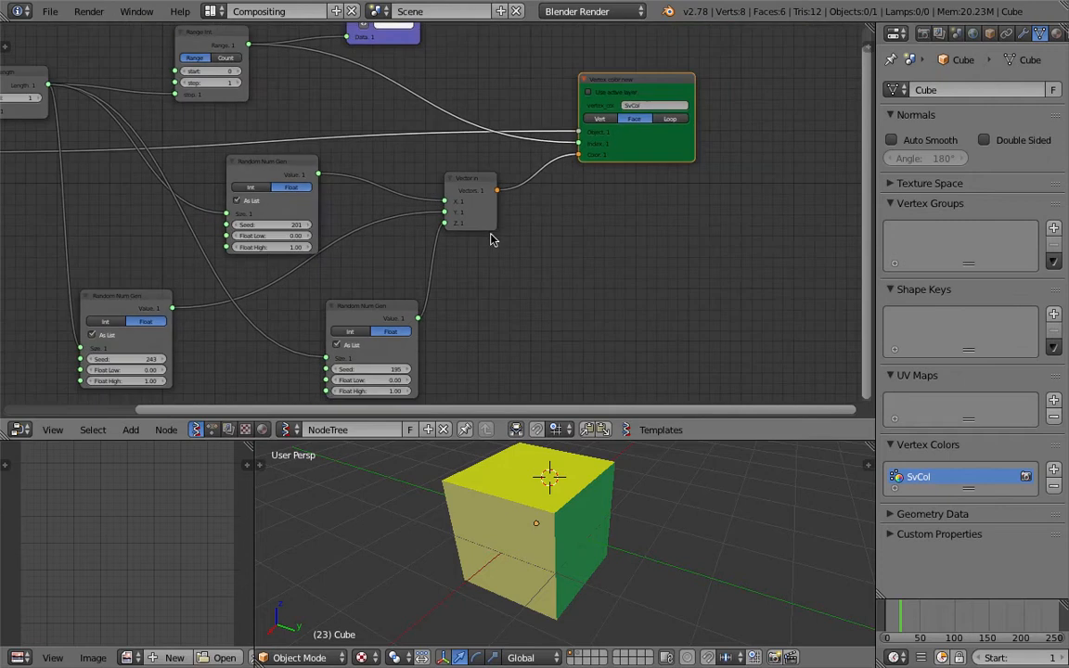
# Shift the Range Int node slightly, save the file, and move the remaining Stethoscope further from Range Int.
pyautogui.scroll(1, 470, 219)
pyautogui.moveTo(525, 193); pyautogui.dragTo(576, 252, button='middle')
pyautogui.moveTo(252, 85); pyautogui.dragTo(245, 96)
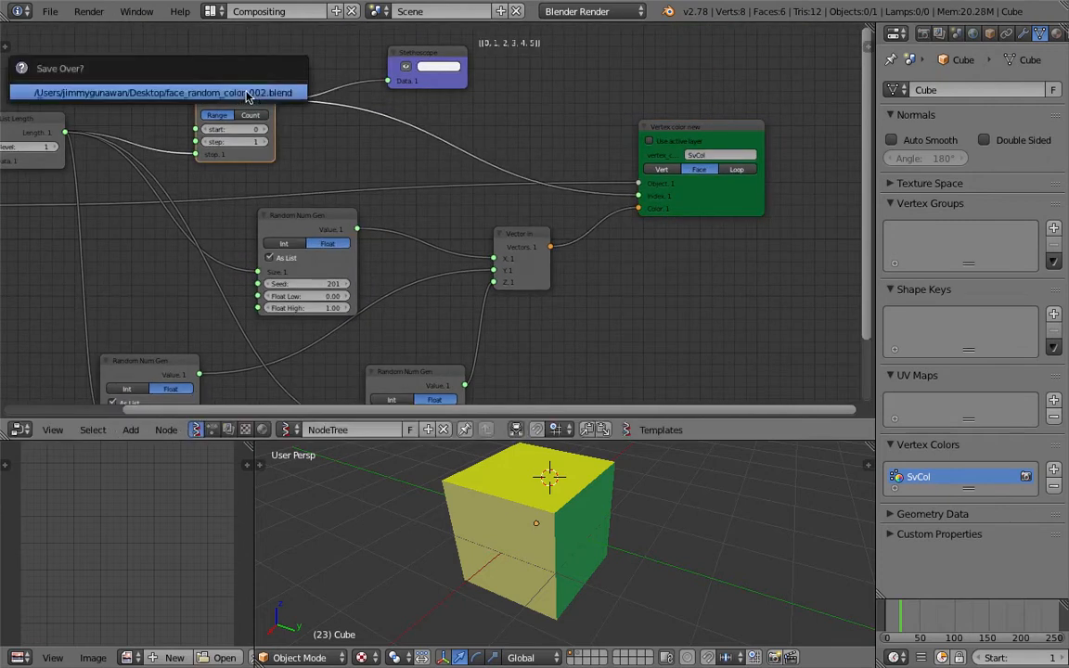
pyautogui.moveTo(408, 53); pyautogui.dragTo(486, 55)
# Enlarge the 3D view, add a Monkey mesh placed beside the cube, and save the file.
pyautogui.moveTo(529, 454); pyautogui.dragTo(538, 490, button='middle')
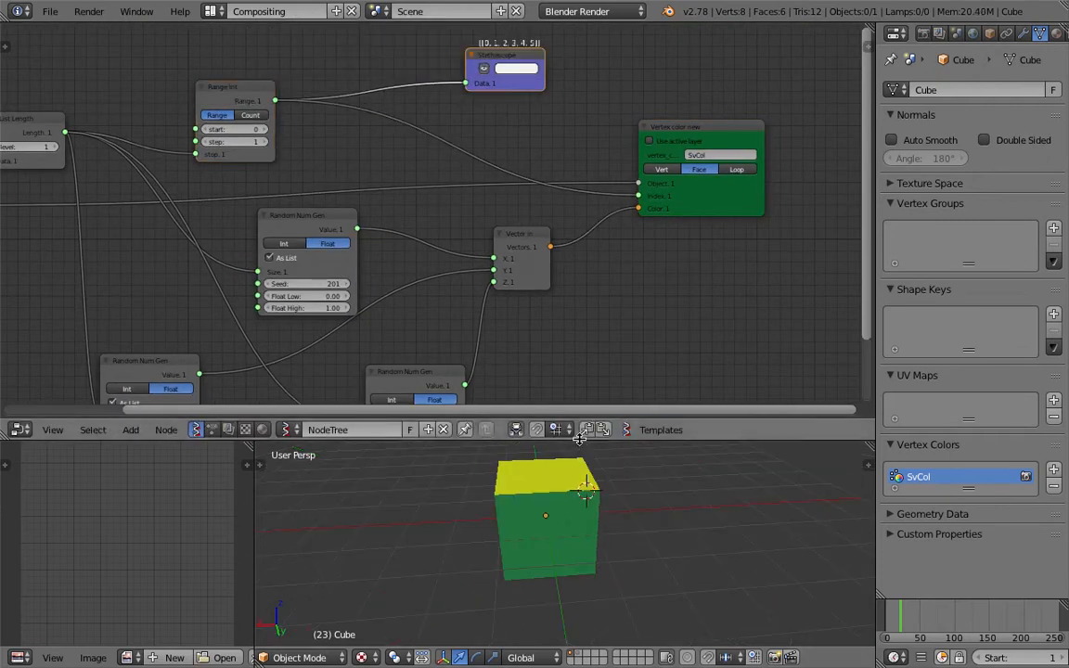
pyautogui.moveTo(580, 439); pyautogui.dragTo(581, 205)
pyautogui.moveTo(621, 318)
pyautogui.mouseDown(button='middle')
pyautogui.moveTo(604, 327)
pyautogui.moveTo(628, 313)
pyautogui.mouseUp(button='middle')
pyautogui.hotkey('shift', 'a')
pyautogui.moveTo(613, 319)
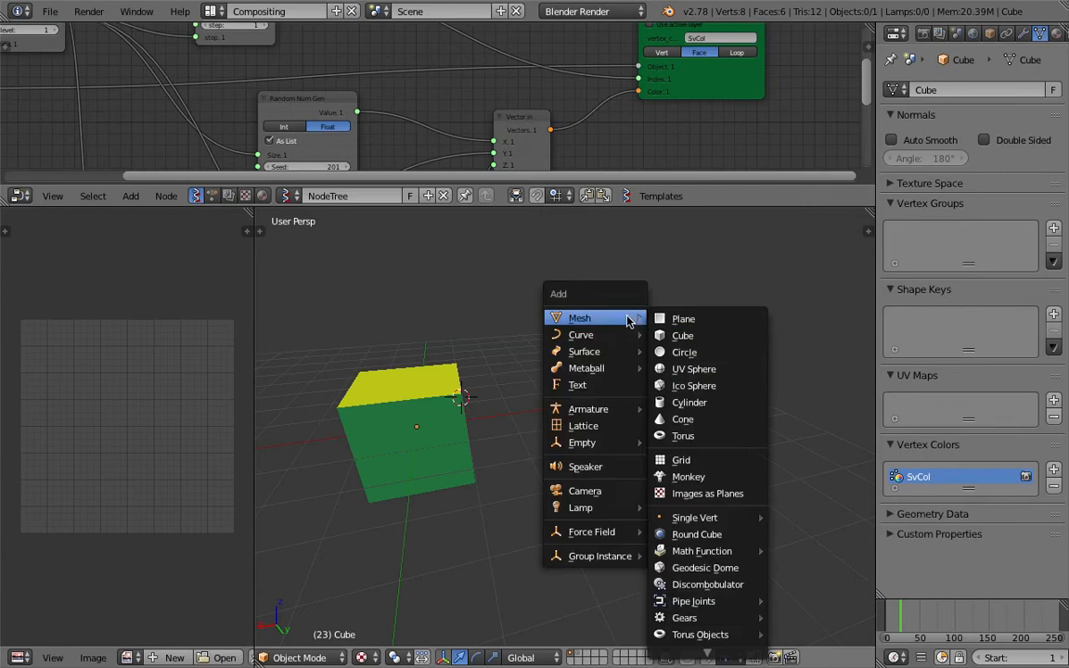
pyautogui.click(702, 474)
pyautogui.press('g')
pyautogui.click(652, 386)
pyautogui.moveTo(652, 386); pyautogui.dragTo(409, 408, button='middle')
pyautogui.hotkey('ctrl', 's')
pyautogui.click(410, 405)
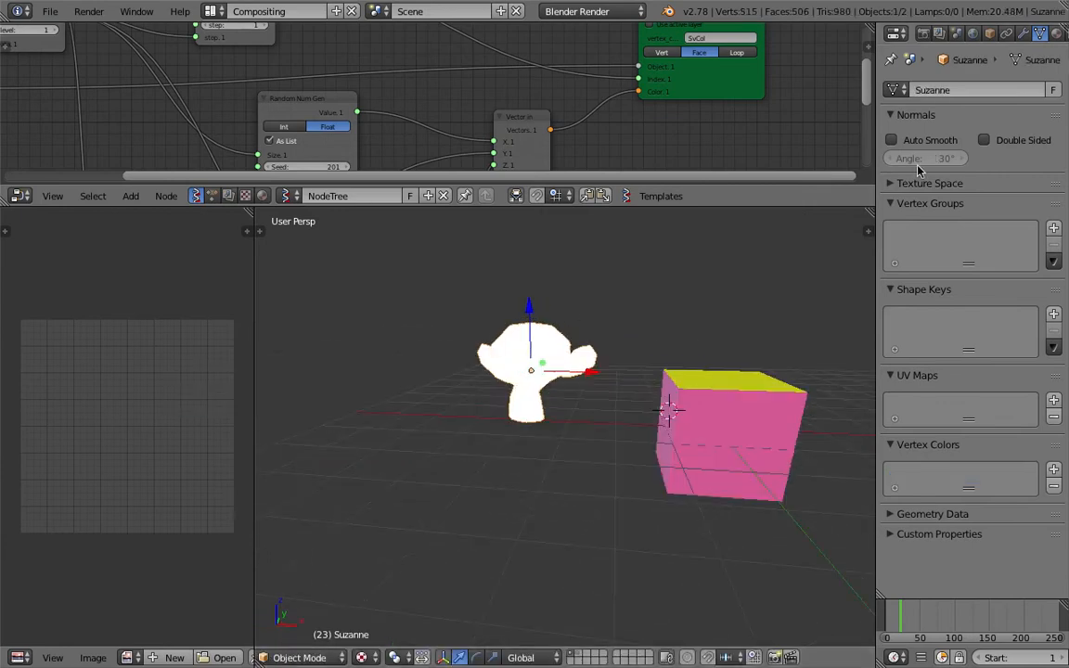
# Assign the existing material named Material to the monkey and save the file.
pyautogui.click(1055, 35)
pyautogui.click(894, 144)
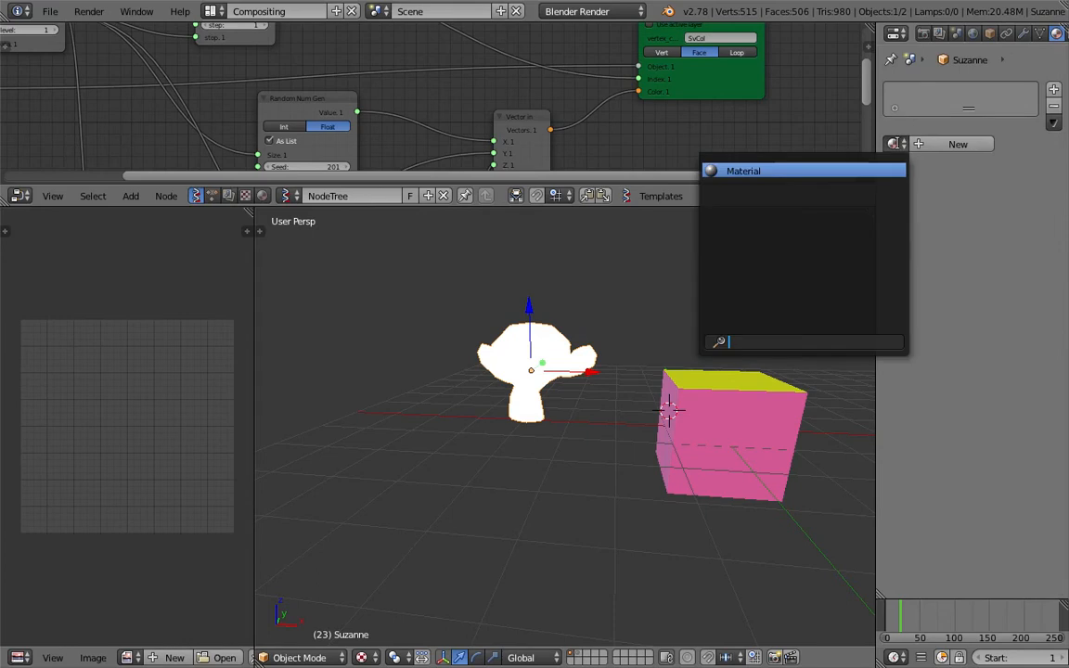
pyautogui.click(856, 171)
pyautogui.hotkey('ctrl', 's')
pyautogui.click(706, 317)
pyautogui.moveTo(707, 317); pyautogui.dragTo(650, 329, button='middle')
pyautogui.hotkey('ctrl', 's')
pyautogui.click(651, 329)
# Enlarge the node editor, move the Objects in mk2 node away from List Length, and save the file.
pyautogui.moveTo(557, 370); pyautogui.dragTo(623, 295, button='middle')
pyautogui.moveTo(698, 286); pyautogui.dragTo(667, 303, button='middle')
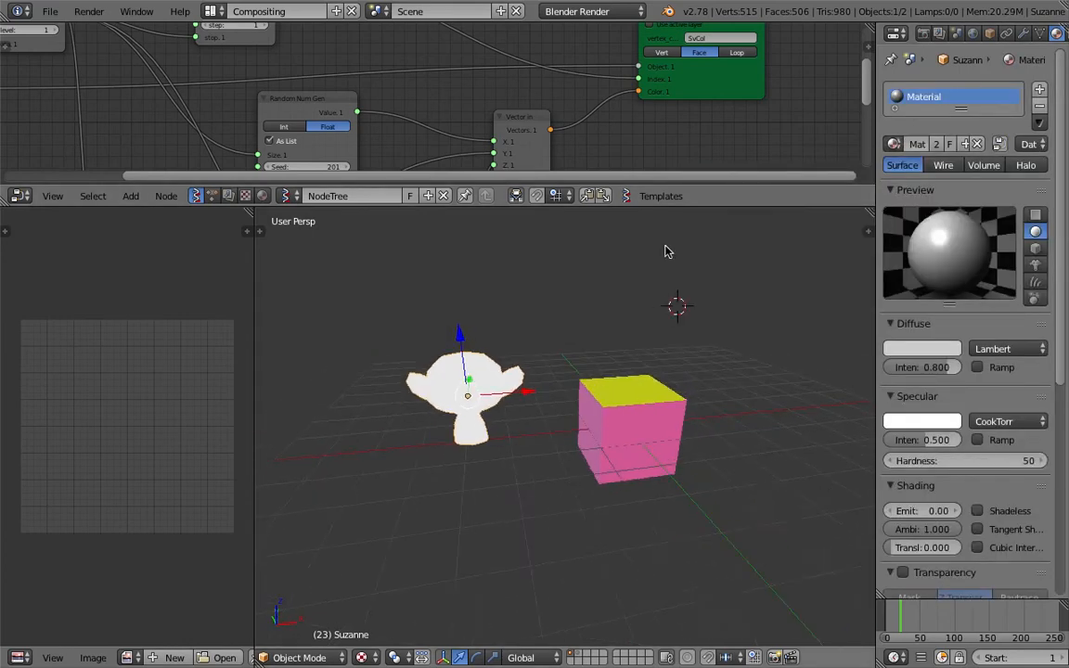
pyautogui.moveTo(681, 206); pyautogui.dragTo(680, 314)
pyautogui.hotkey('ctrl', 's')
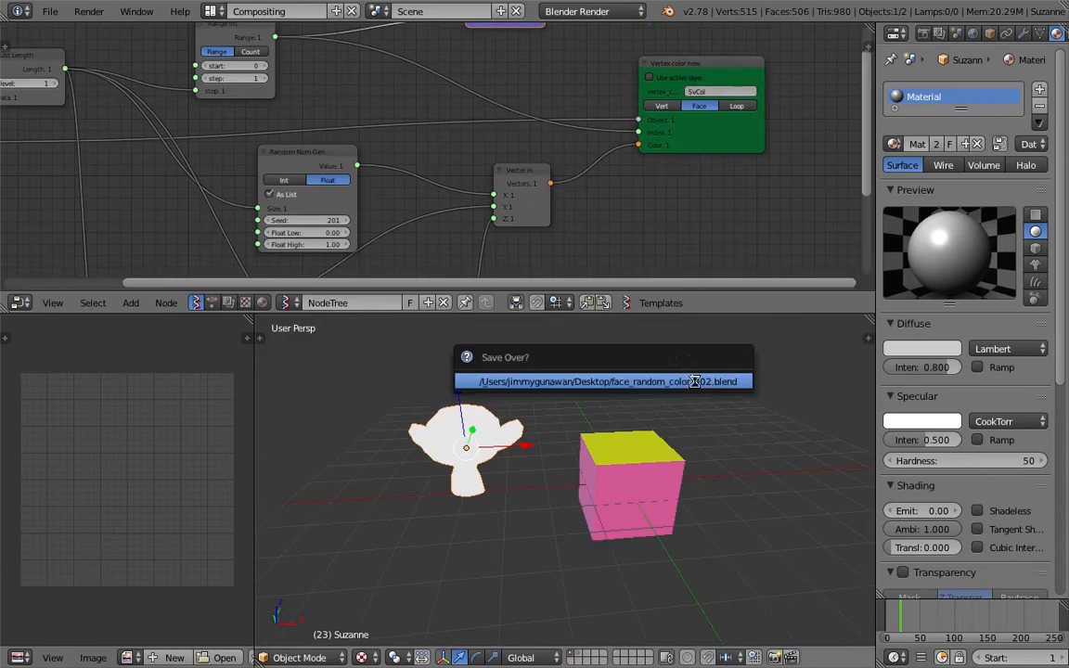
pyautogui.click(680, 379)
pyautogui.hotkey('ctrl', 's')
pyautogui.click(469, 433)
pyautogui.moveTo(196, 149); pyautogui.dragTo(373, 164, button='middle')
pyautogui.moveTo(143, 124); pyautogui.dragTo(248, 124, button='middle')
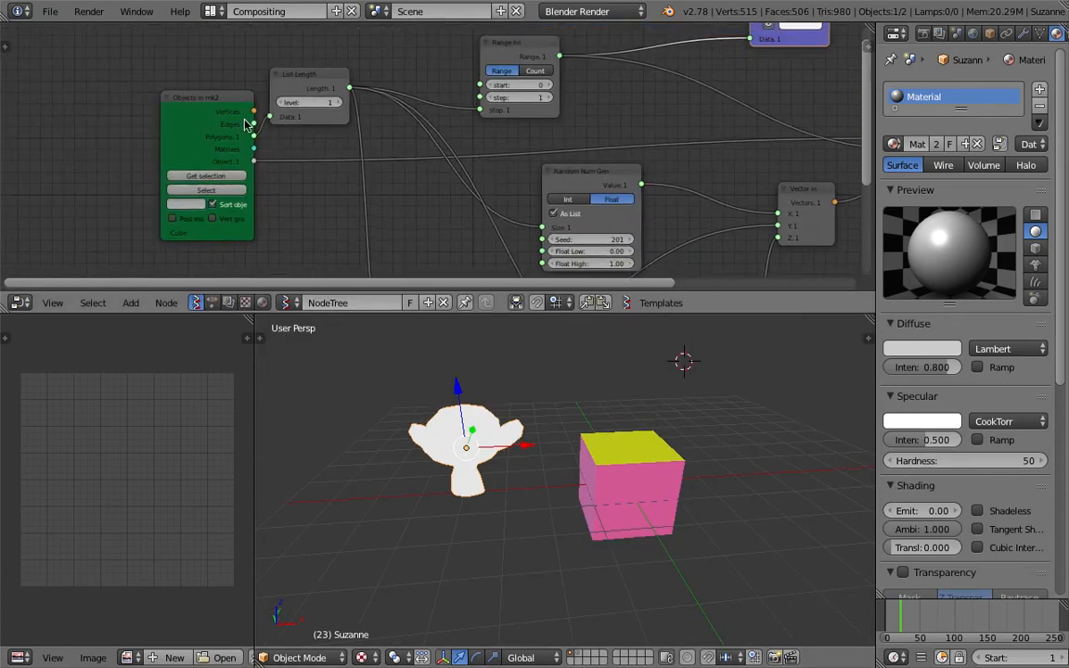
pyautogui.moveTo(195, 98); pyautogui.dragTo(156, 104)
pyautogui.hotkey('ctrl', 's')
pyautogui.click(156, 104)
# Load the selected monkey into the Objects in mk2 node with Get selection and view its face colours.
pyautogui.scroll(1, 177, 148)
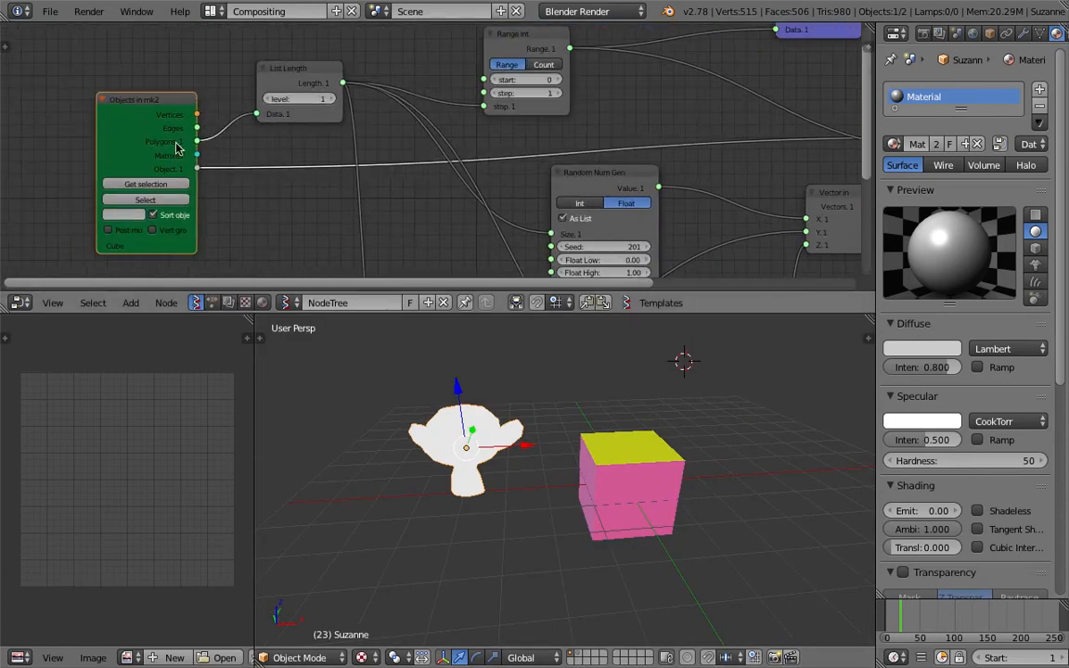
pyautogui.click(171, 186)
pyautogui.scroll(2, 566, 435)
pyautogui.scroll(4, 666, 471)
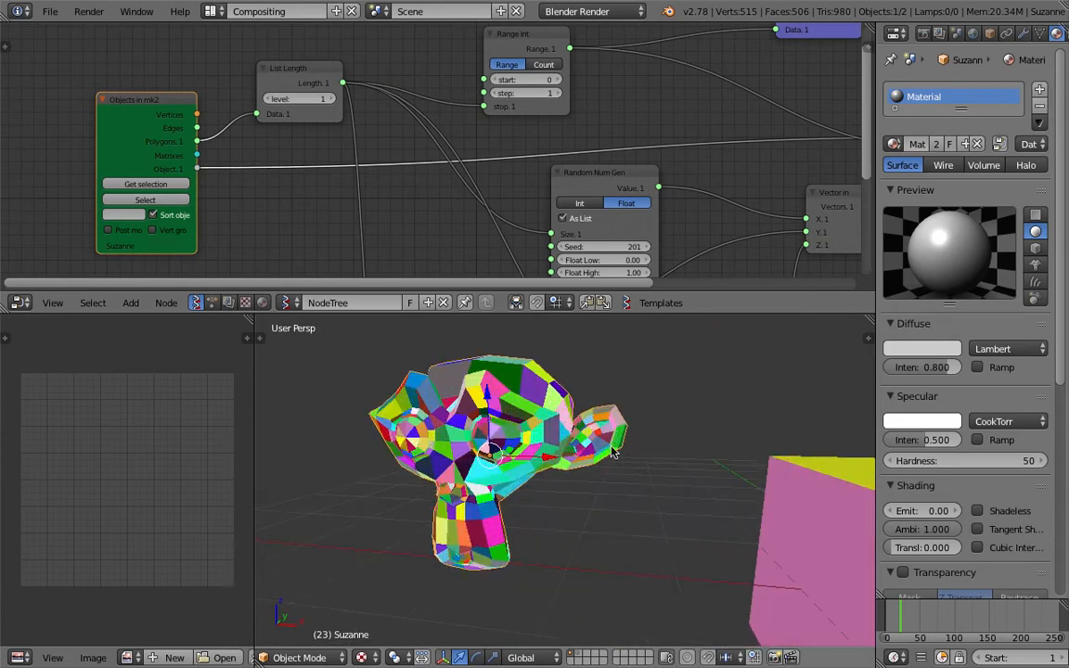
pyautogui.scroll(-4, 666, 471)
pyautogui.moveTo(615, 465); pyautogui.dragTo(558, 464, button='middle')
pyautogui.scroll(-3, 585, 460)
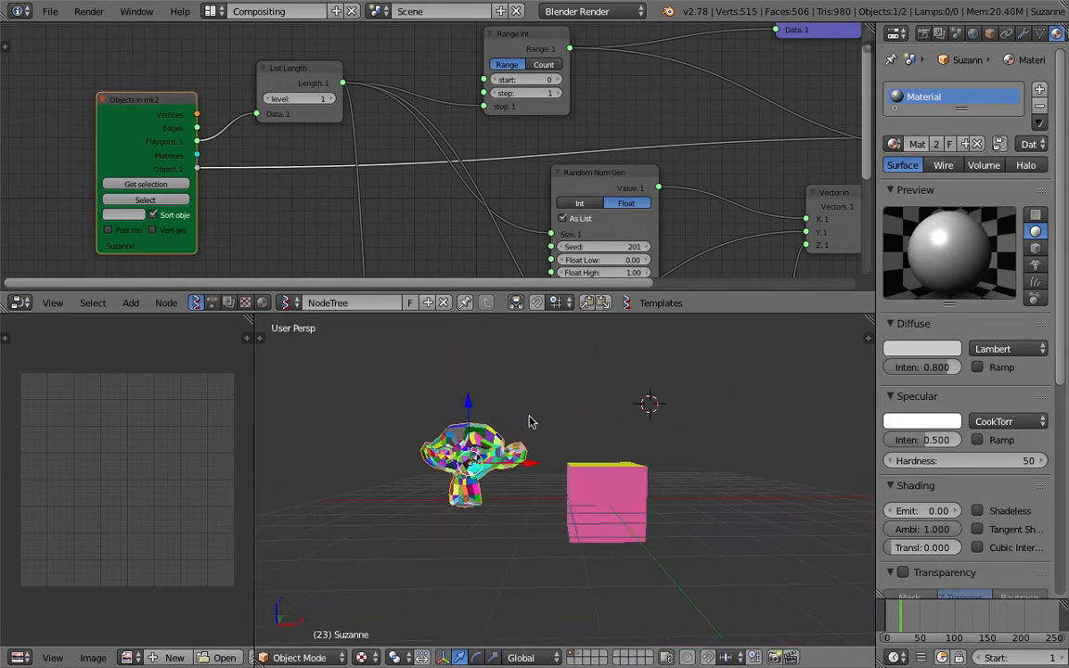
# Set the seeds of the Random Num Gen nodes feeding X, Y and Z to 281, 325 and 252.
pyautogui.moveTo(551, 251); pyautogui.dragTo(495, 163, button='middle')
pyautogui.scroll(2, 483, 195)
pyautogui.moveTo(396, 244); pyautogui.dragTo(388, 173, button='middle')
pyautogui.moveTo(356, 242); pyautogui.dragTo(359, 168, button='middle')
pyautogui.moveTo(371, 196); pyautogui.dragTo(441, 206)
pyautogui.moveTo(723, 211); pyautogui.dragTo(776, 211)
# Examine the monkey's face colours from several angles and check the output in the Terminal window.
pyautogui.scroll(5, 585, 408)
pyautogui.keyDown('shift'); pyautogui.moveTo(568, 422); pyautogui.dragTo(671, 445, button='middle'); pyautogui.keyUp('shift')
pyautogui.scroll(-4, 671, 445)
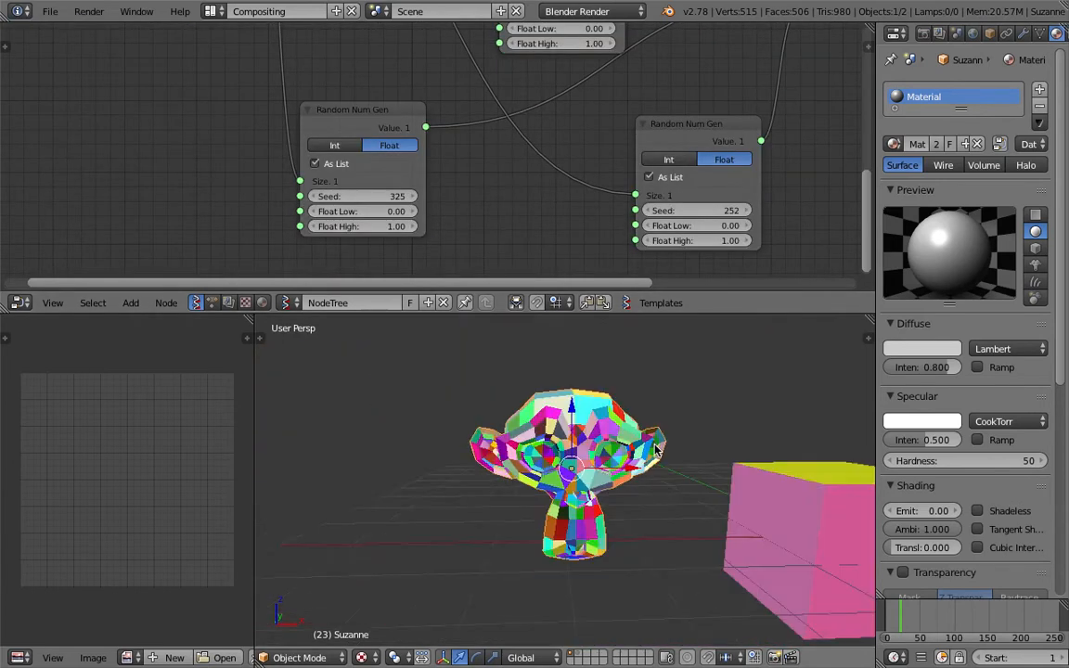
pyautogui.hotkey('ctrl', 'Left')
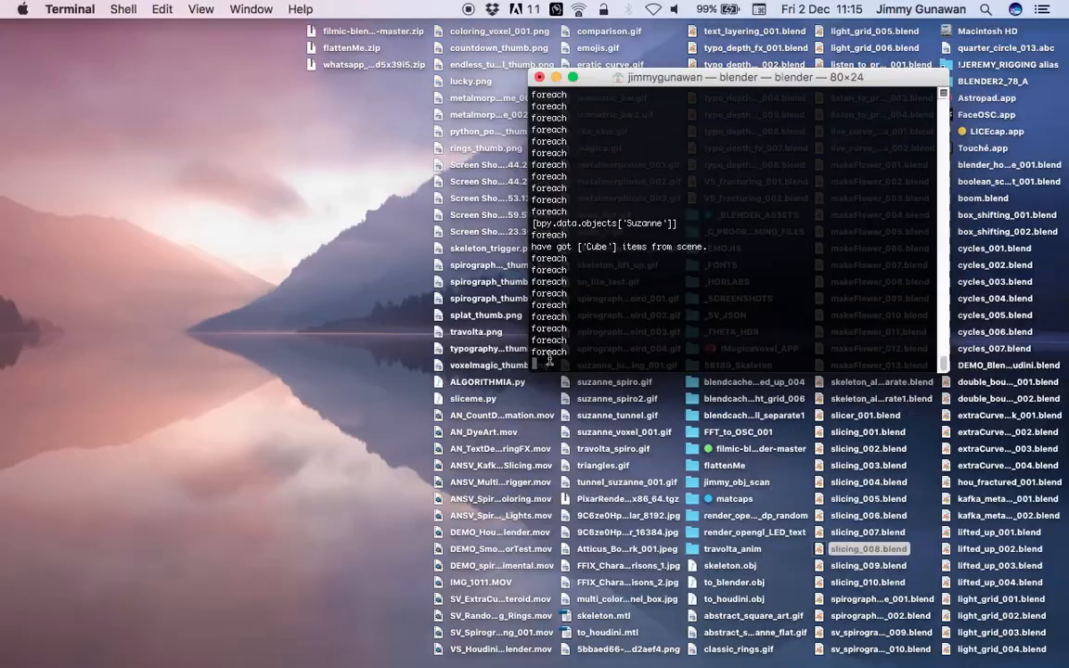
pyautogui.hotkey('ctrl', 'Right')
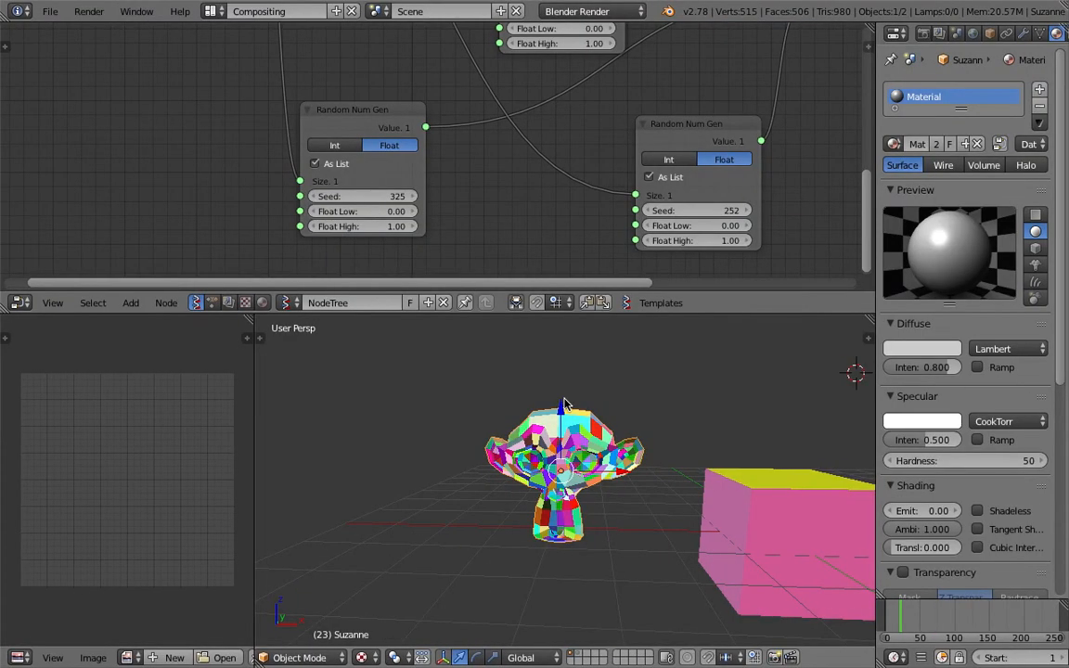
pyautogui.moveTo(589, 420); pyautogui.dragTo(362, 436, button='middle')
pyautogui.scroll(3, 506, 460)
pyautogui.scroll(-3, 610, 151)
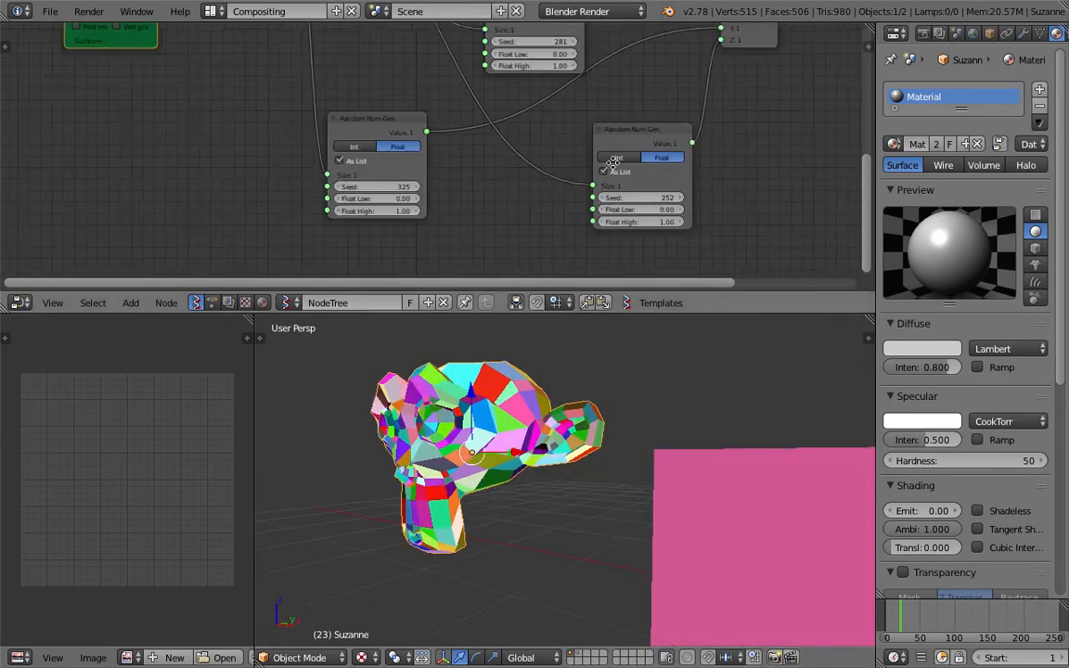
# Enlarge the node editor to show the whole tree and move Vertex color new further from the Vector in node.
pyautogui.moveTo(548, 143); pyautogui.dragTo(386, 148, button='middle')
pyautogui.scroll(-5, 494, 174)
pyautogui.moveTo(494, 174); pyautogui.dragTo(500, 210, button='middle')
pyautogui.moveTo(655, 313); pyautogui.dragTo(655, 454)
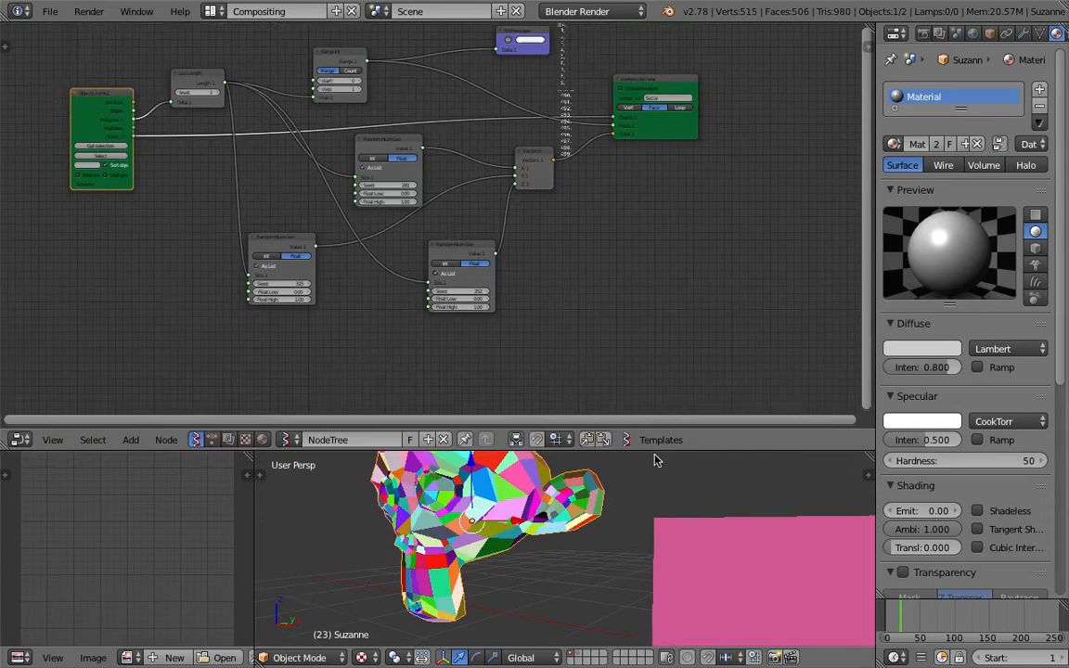
pyautogui.moveTo(518, 460); pyautogui.dragTo(502, 472, button='middle')
pyautogui.moveTo(674, 125); pyautogui.dragTo(742, 137)
pyautogui.moveTo(584, 463); pyautogui.dragTo(577, 470, button='middle')
# Enlarge the 3D view and add a Twisted Torus mesh to the scene.
pyautogui.moveTo(586, 456); pyautogui.dragTo(587, 306)
pyautogui.moveTo(429, 429); pyautogui.dragTo(532, 425, button='middle')
pyautogui.moveTo(516, 468); pyautogui.dragTo(644, 500, button='middle')
pyautogui.scroll(-4, 641, 476)
pyautogui.rightClick(640, 476)
pyautogui.hotkey('shift', 'a')
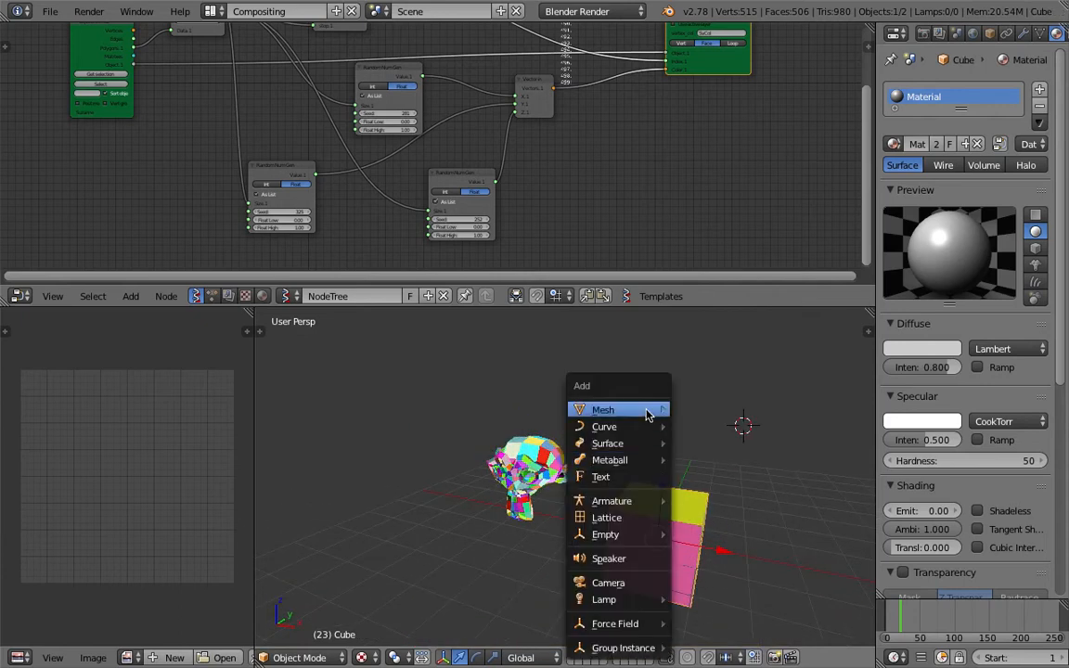
pyautogui.moveTo(647, 414)
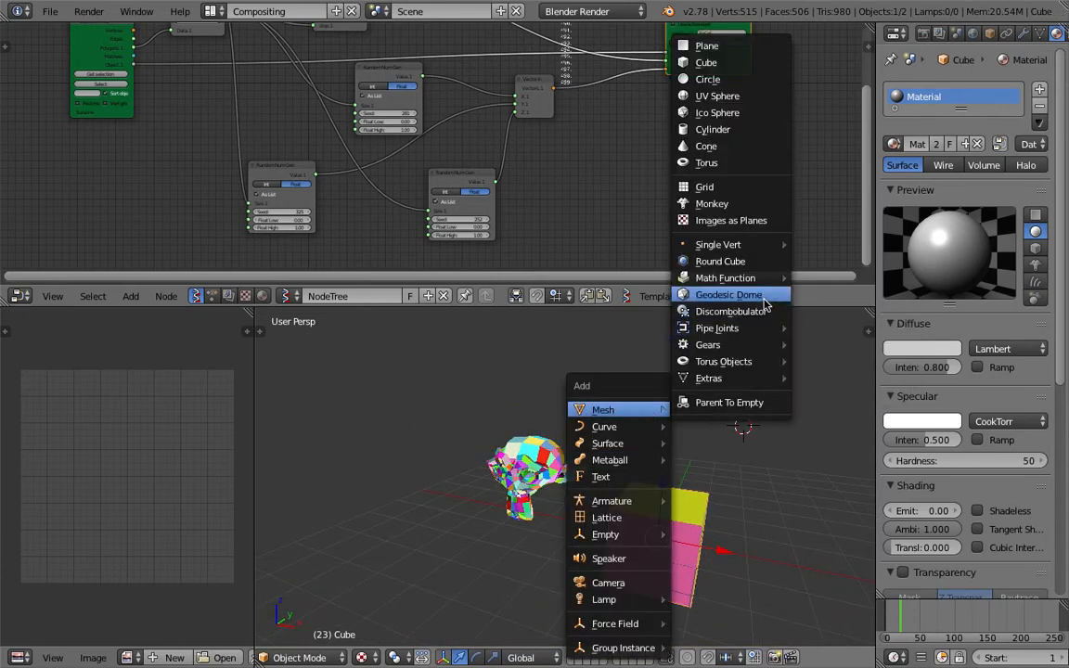
pyautogui.moveTo(751, 369)
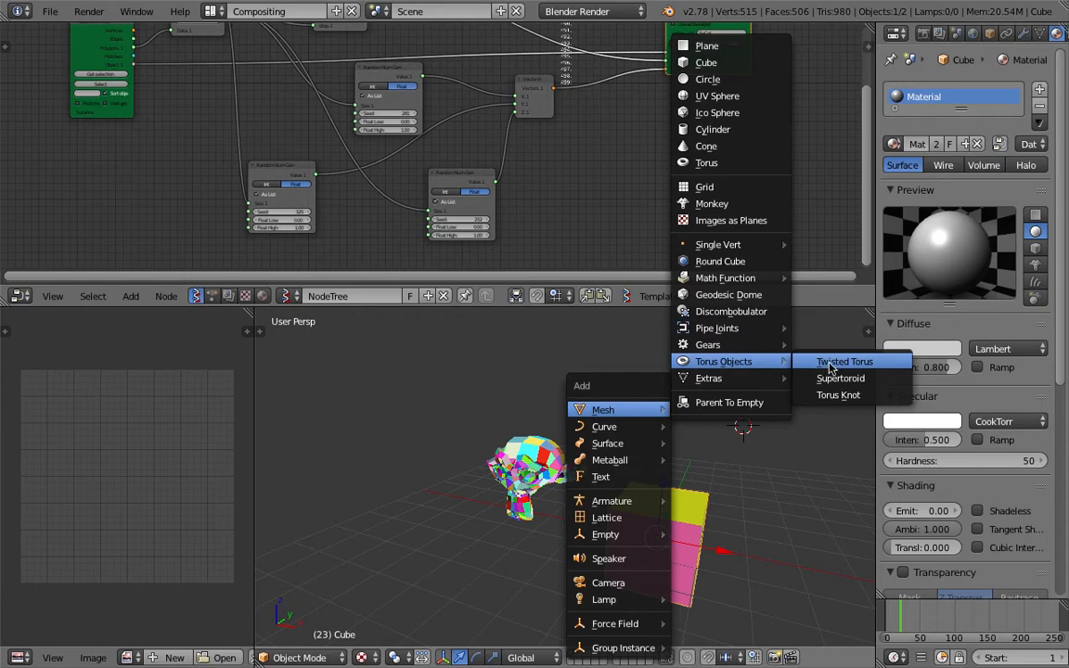
pyautogui.click(831, 369)
# Position the twisted torus above the cube, rotate it to a tilt, and scale it.
pyautogui.press('g')
pyautogui.press('r')
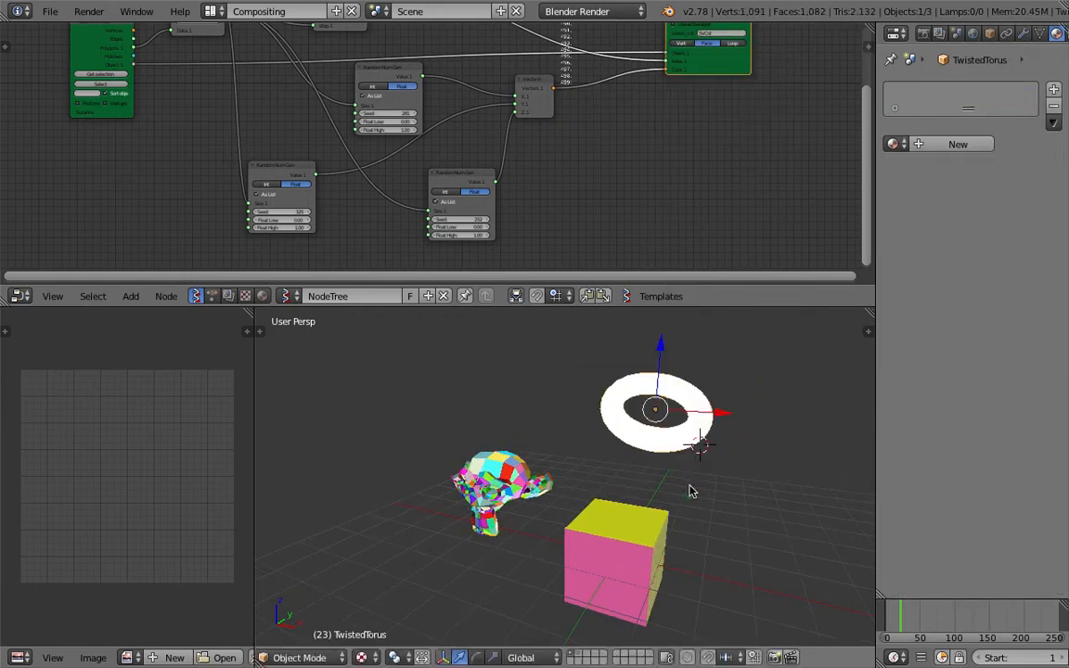
pyautogui.click(692, 490)
pyautogui.press('s')
pyautogui.click(721, 494)
# Load the selected torus into the Objects in mk2 node with Get selection and view its face colours.
pyautogui.click(104, 76)
pyautogui.moveTo(720, 401); pyautogui.dragTo(664, 400, button='middle')
pyautogui.scroll(2, 671, 400)
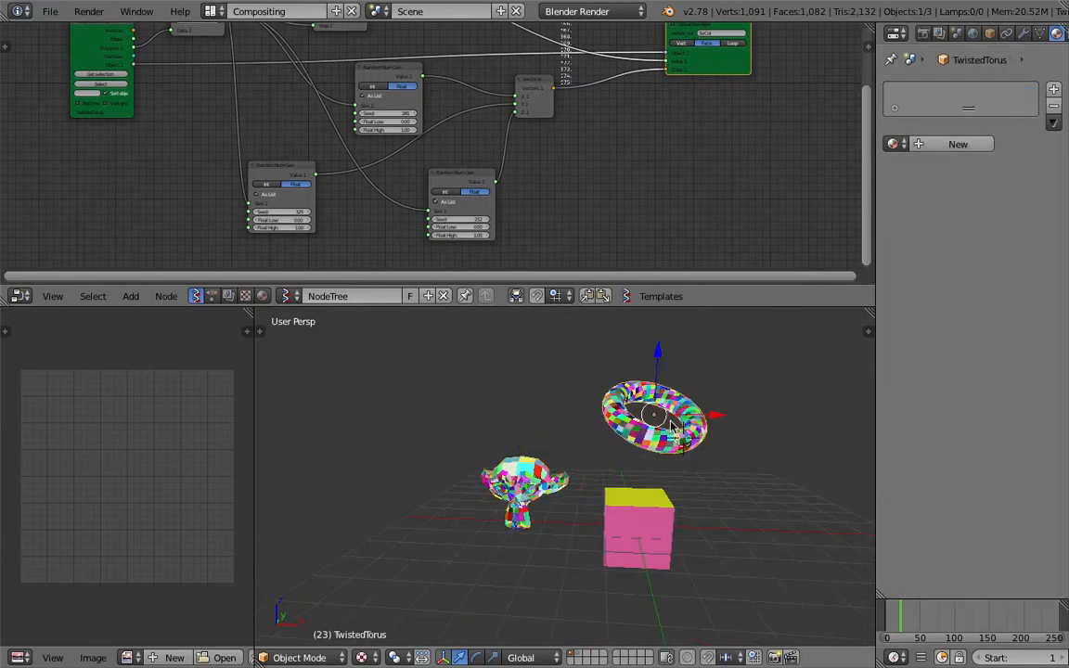
pyautogui.moveTo(641, 428); pyautogui.dragTo(696, 371, button='middle')
# Shift the Vertex color new node slightly and enlarge the node editor to inspect its inputs.
pyautogui.moveTo(699, 84); pyautogui.dragTo(706, 167, button='middle')
pyautogui.moveTo(705, 167); pyautogui.dragTo(719, 151)
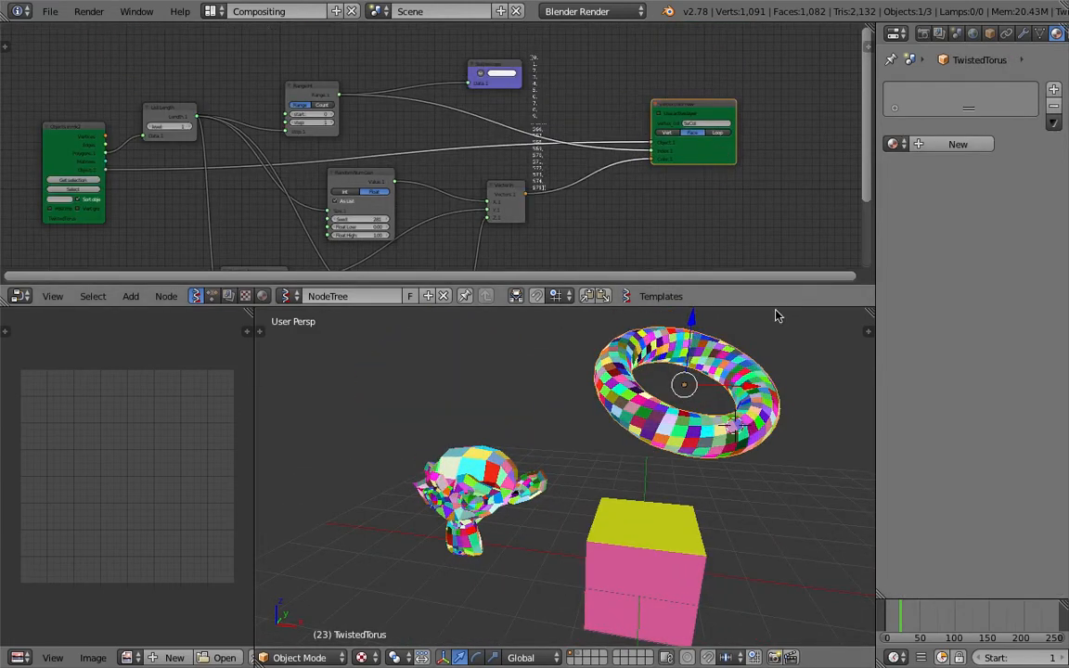
pyautogui.scroll(3, 737, 308)
pyautogui.moveTo(681, 278); pyautogui.dragTo(489, 260, button='middle')
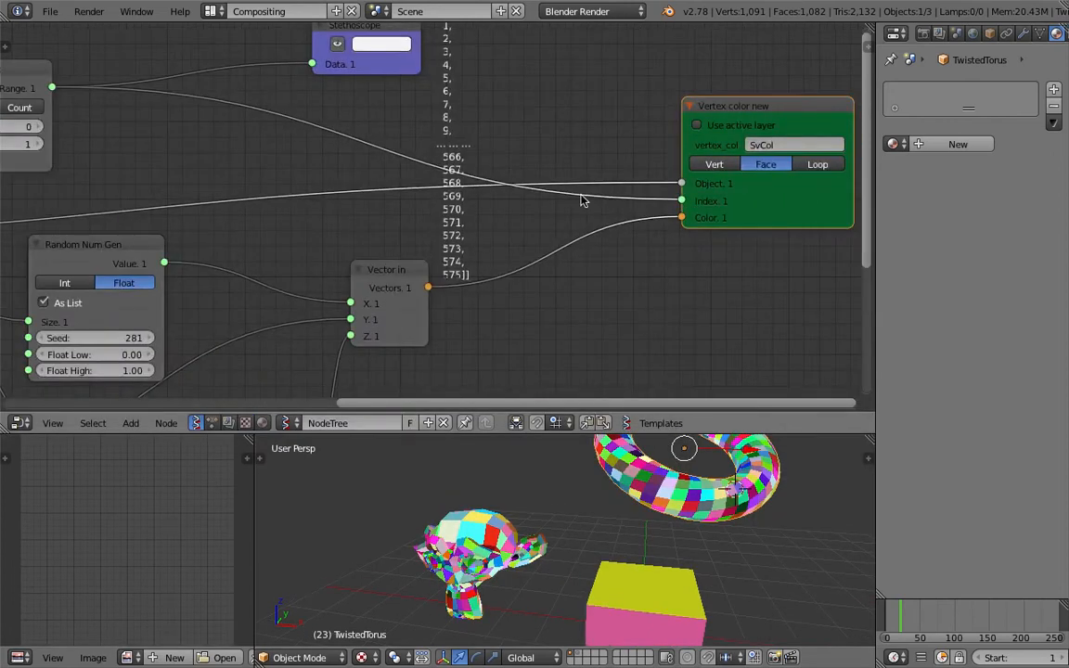
# Shift the Range Int node slightly and save over face_random_color_002.blend.
pyautogui.scroll(-4, 197, 134)
pyautogui.moveTo(121, 127); pyautogui.dragTo(193, 97, button='middle')
pyautogui.moveTo(193, 98); pyautogui.dragTo(172, 90)
pyautogui.moveTo(189, 98); pyautogui.dragTo(255, 80, button='middle')
pyautogui.hotkey('ctrl', 's')
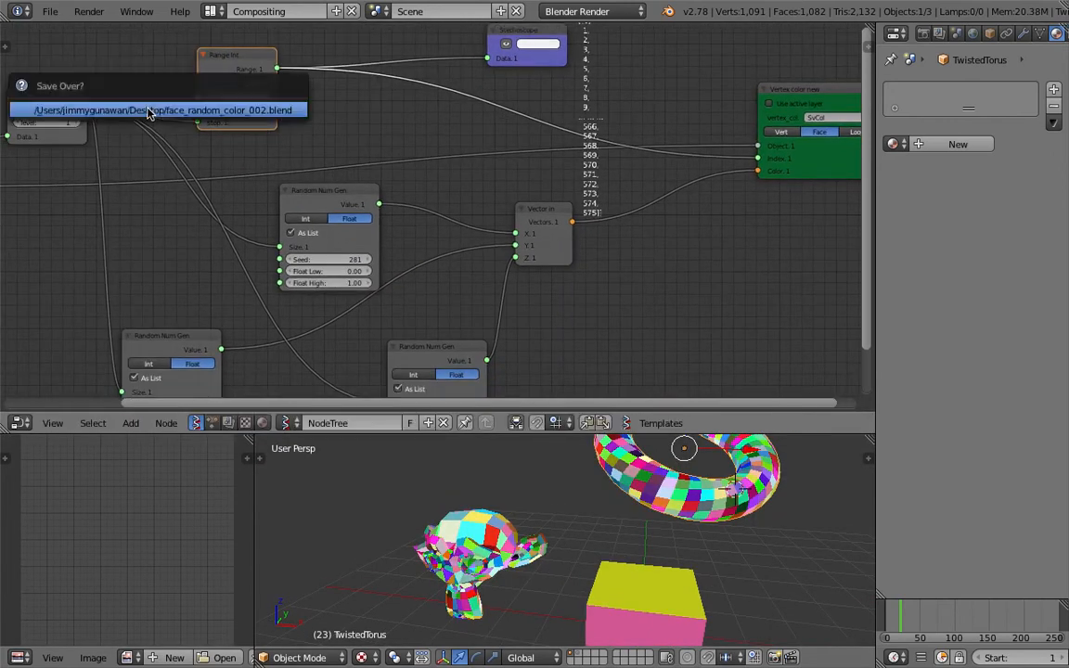
pyautogui.click(149, 110)
# Raise the Objects in mk2 node slightly and save over the blend file again.
pyautogui.moveTo(110, 107); pyautogui.dragTo(340, 105, button='middle')
pyautogui.scroll(2, 190, 157)
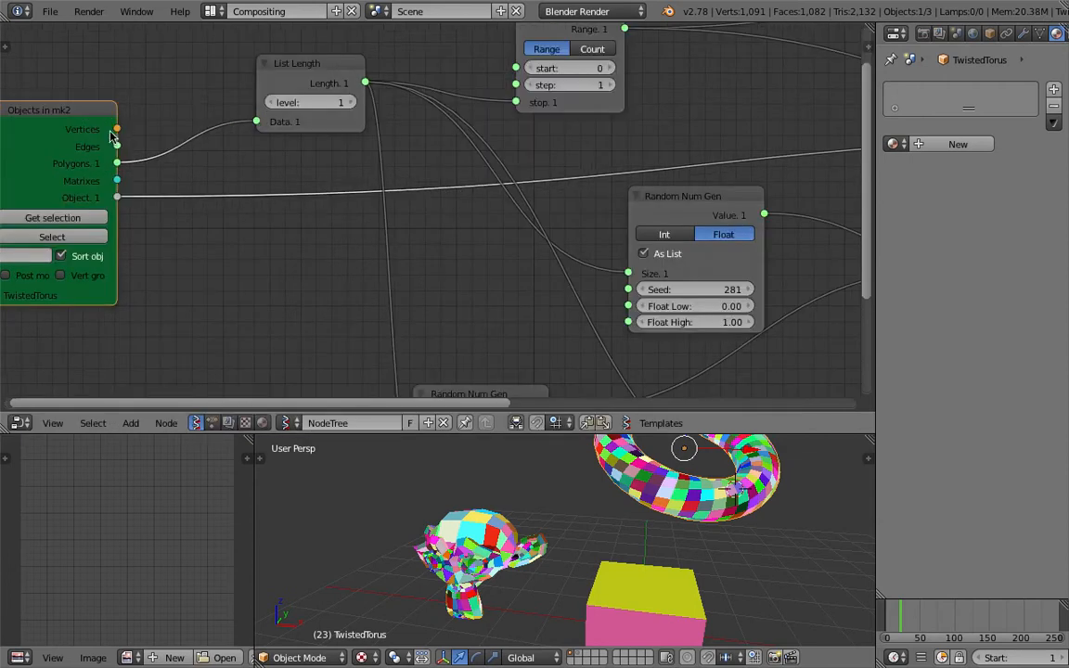
pyautogui.hotkey('ctrl', 's')
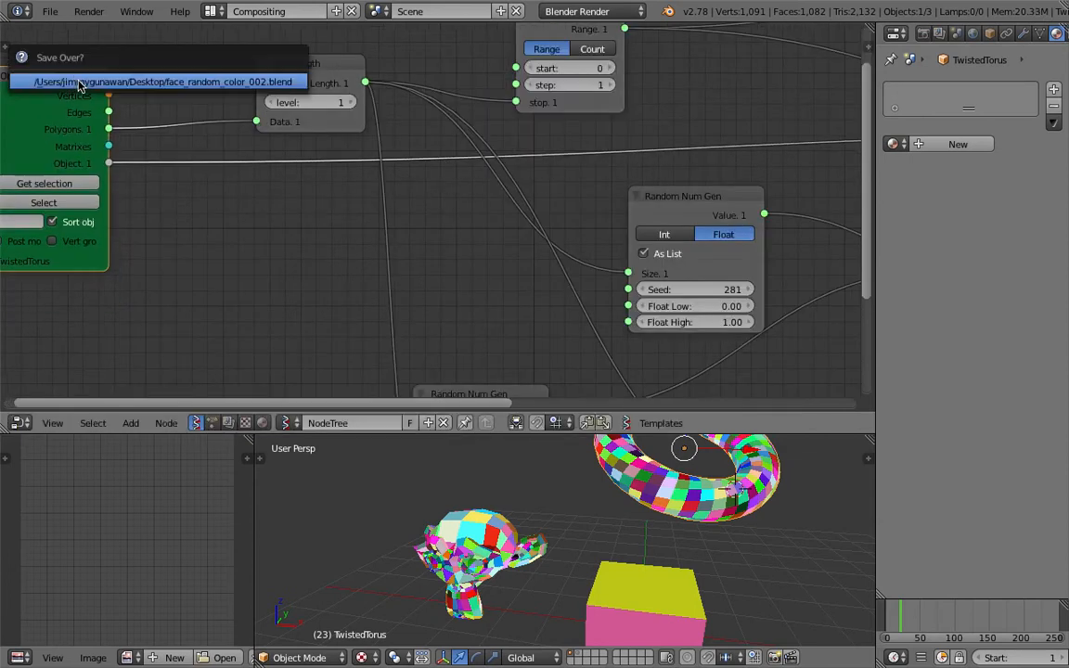
pyautogui.click(80, 85)
# Enlarge the 3D view by shrinking the node editor and frame all three meshes.
pyautogui.scroll(-4, 278, 186)
pyautogui.moveTo(371, 242); pyautogui.dragTo(283, 167, button='middle')
pyautogui.scroll(-1, 651, 499)
pyautogui.keyDown('shift'); pyautogui.moveTo(651, 500); pyautogui.dragTo(628, 458, button='middle'); pyautogui.keyUp('shift')
pyautogui.hotkey('ctrl', 's')
pyautogui.click(640, 470)
pyautogui.moveTo(658, 434); pyautogui.dragTo(650, 330)
pyautogui.keyDown('shift'); pyautogui.moveTo(620, 367); pyautogui.dragTo(612, 455, button='middle'); pyautogui.keyUp('shift')
# Rotate the Suzanne mesh freely, move it away from the cube, and scale it up.
pyautogui.rightClick(450, 487)
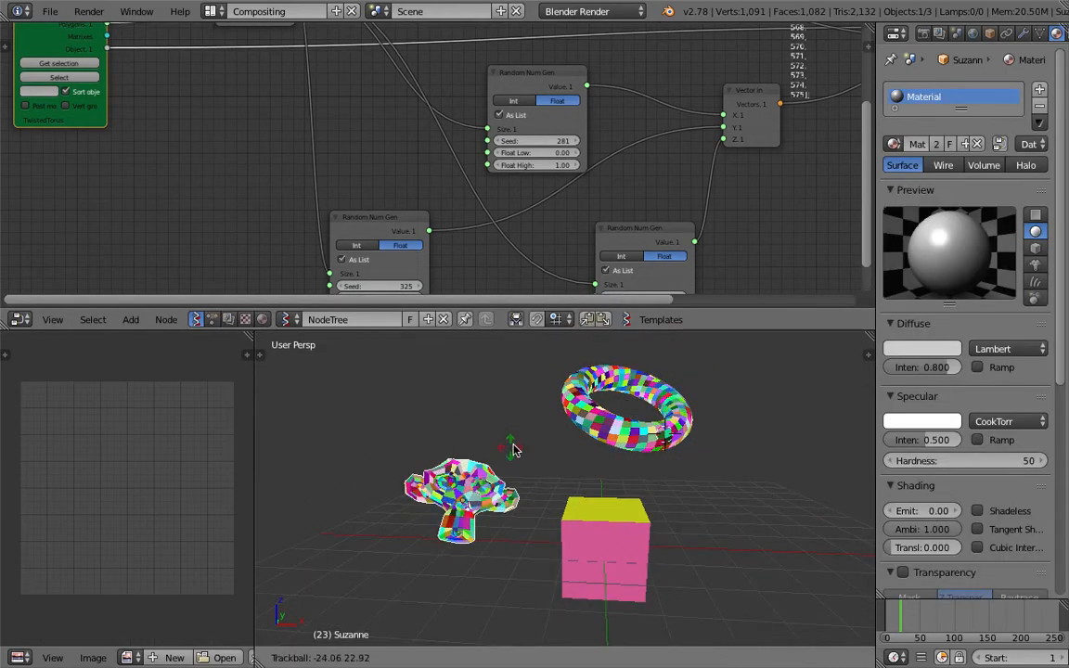
pyautogui.press('g')
pyautogui.click(556, 470)
pyautogui.hotkey('ctrl', 's')
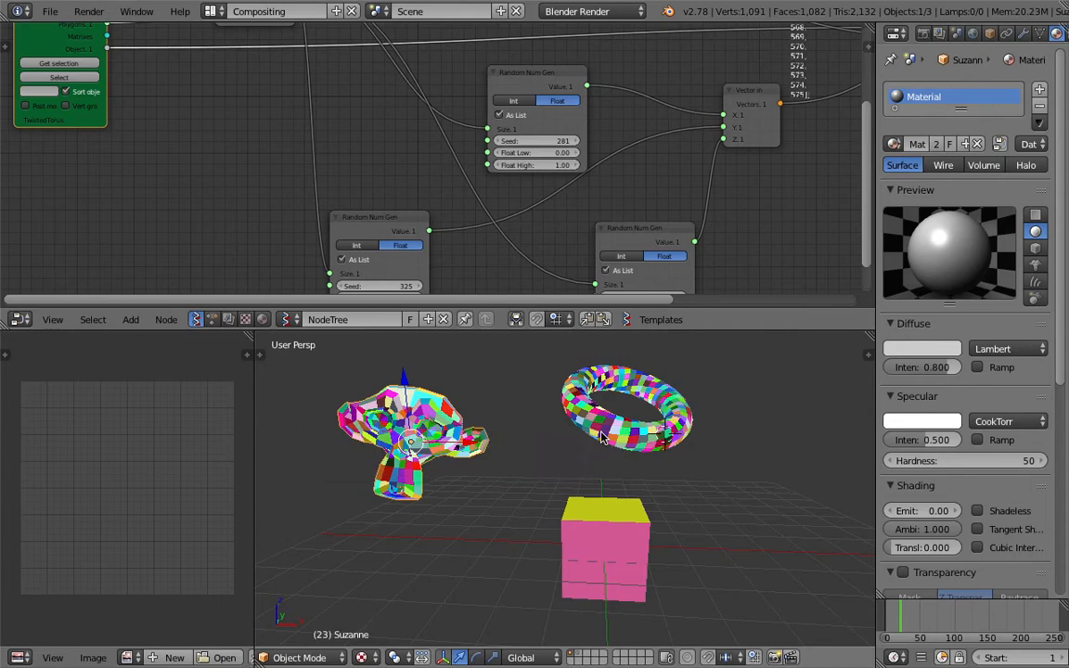
pyautogui.click(568, 465)
# Add a Grid mesh to the scene.
pyautogui.rightClick(608, 437)
pyautogui.scroll(-3, 670, 469)
pyautogui.moveTo(670, 469); pyautogui.dragTo(547, 482, button='middle')
pyautogui.hotkey('shift', 'a')
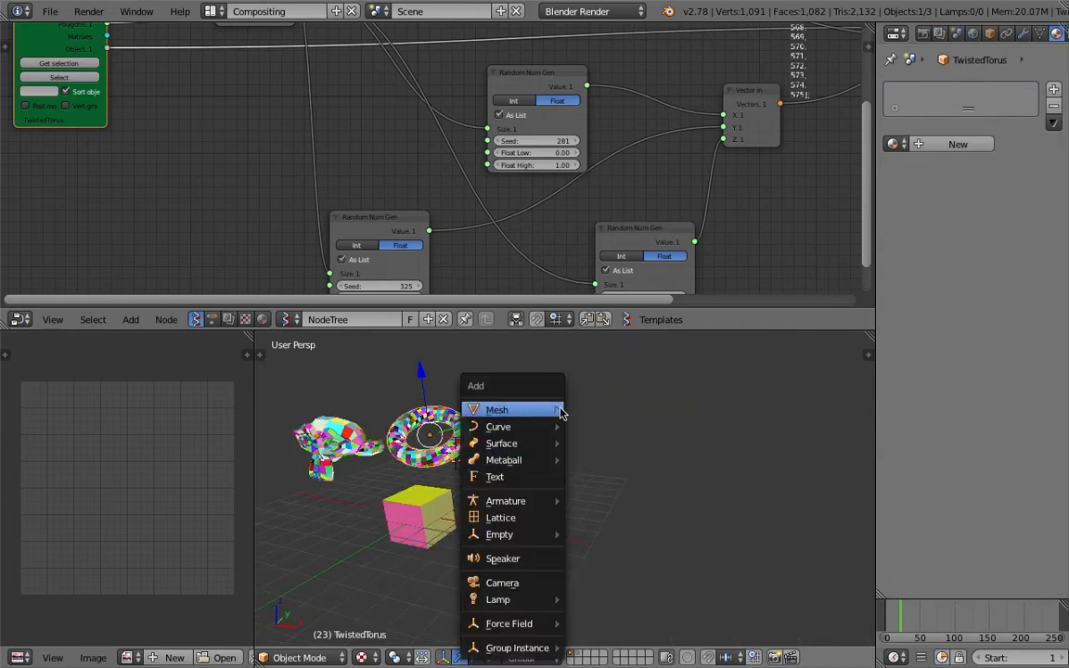
pyautogui.moveTo(562, 412)
pyautogui.click(660, 185)
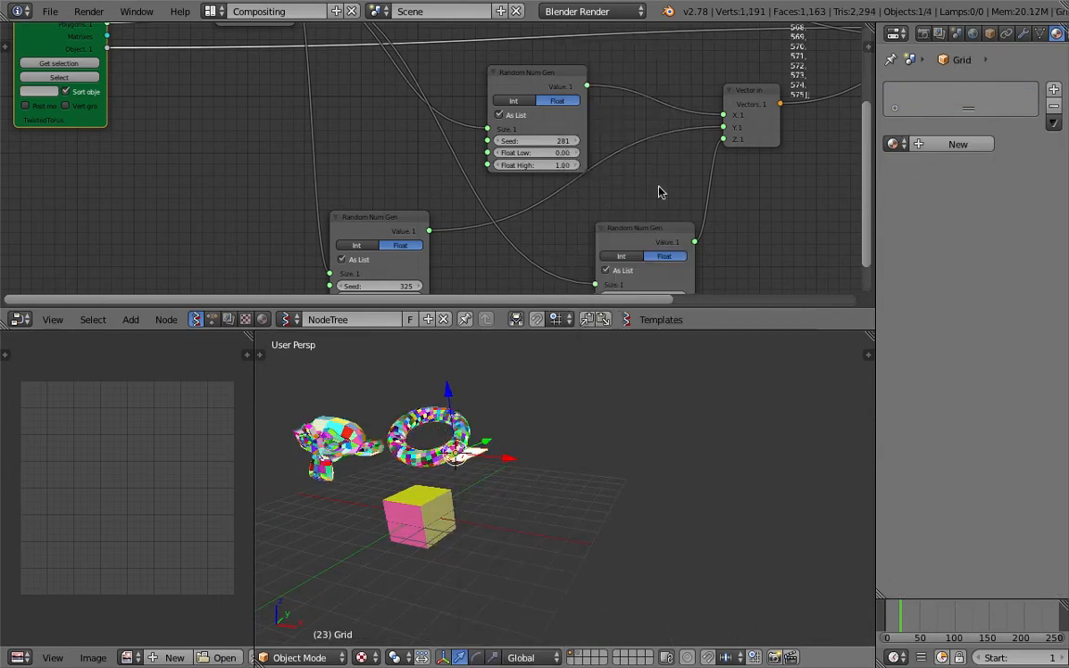
# Move the grid along X to 7.63, scale it to about 3.349, and switch the viewport to solid shading.
pyautogui.moveTo(525, 460); pyautogui.dragTo(671, 489)
pyautogui.press('s')
pyautogui.click(776, 556)
pyautogui.press('z')
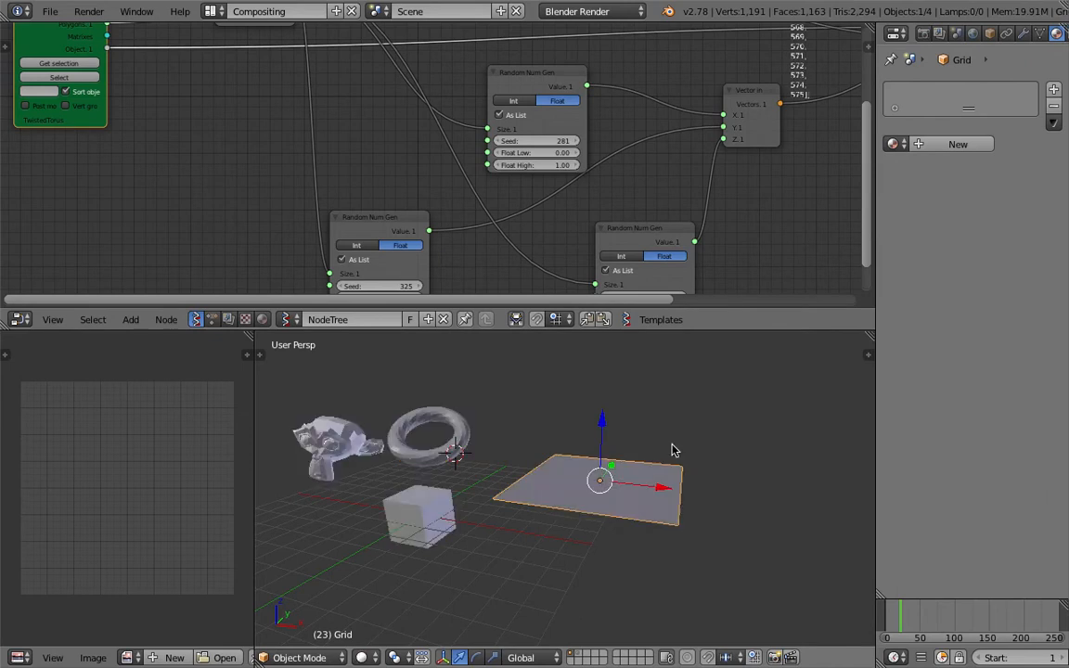
# Enable Wire and Draw All Edges display for the grid object.
pyautogui.click(988, 34)
pyautogui.click(913, 493)
pyautogui.click(916, 508)
# Examine the grid's subdivisions in wireframe and return to solid shading.
pyautogui.press('z')
pyautogui.press('z')
pyautogui.moveTo(639, 477); pyautogui.dragTo(628, 517, button='middle')
pyautogui.hotkey('ctrl', 's')
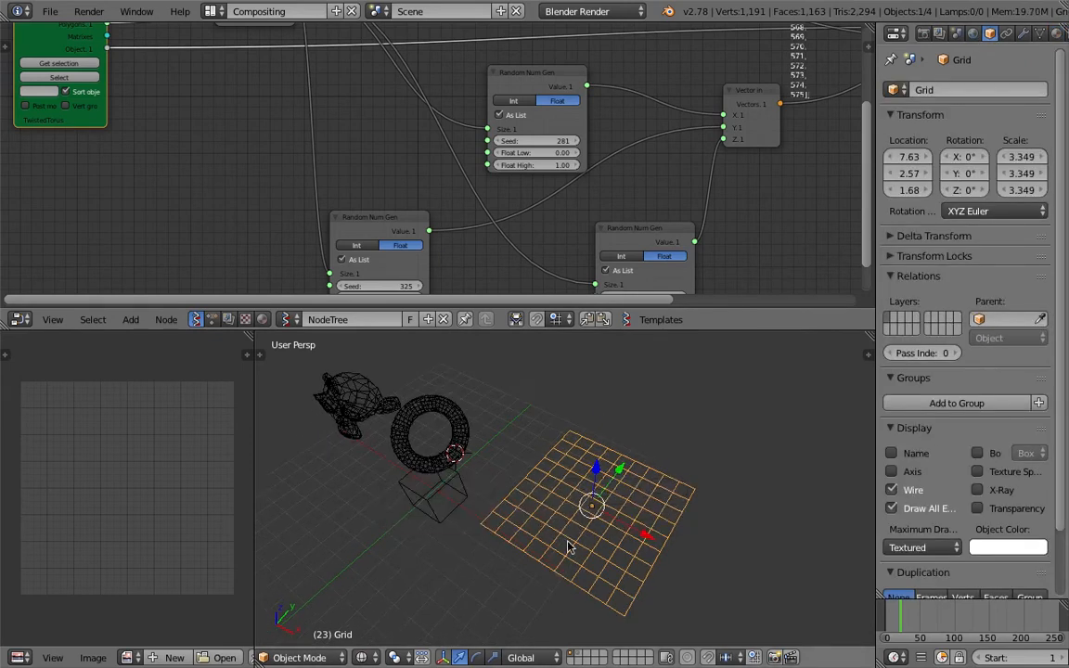
pyautogui.click(627, 516)
pyautogui.press('KP_Decimal')
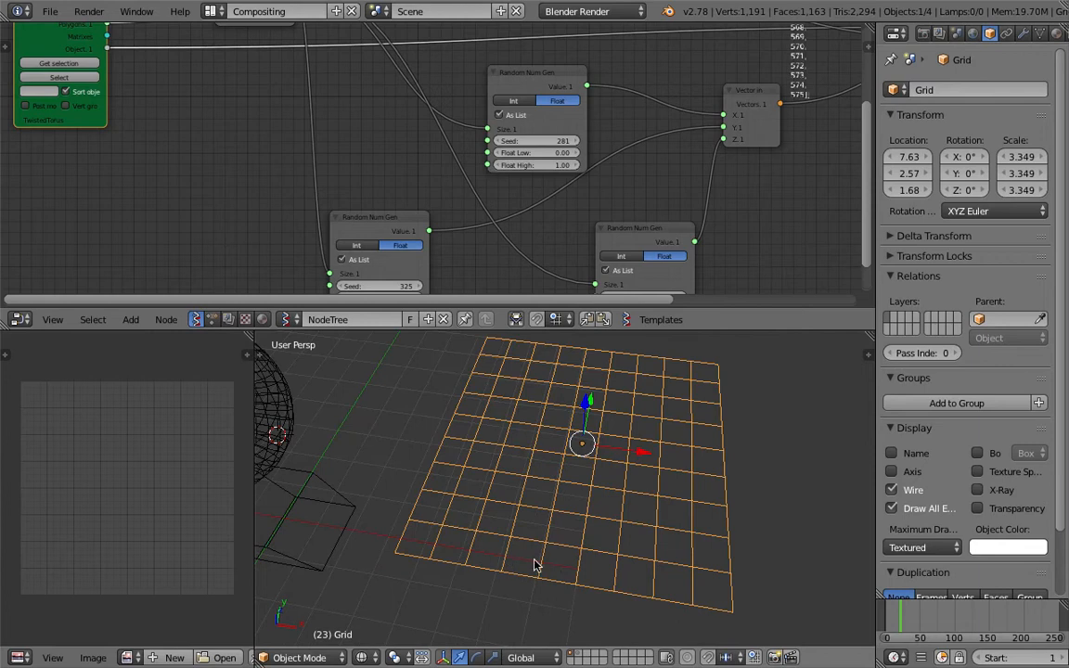
pyautogui.scroll(-2, 676, 591)
pyautogui.moveTo(647, 544)
pyautogui.mouseDown(button='middle')
pyautogui.moveTo(582, 541)
pyautogui.moveTo(636, 487)
pyautogui.mouseUp(button='middle')
pyautogui.scroll(-2, 637, 487)
pyautogui.press('z')
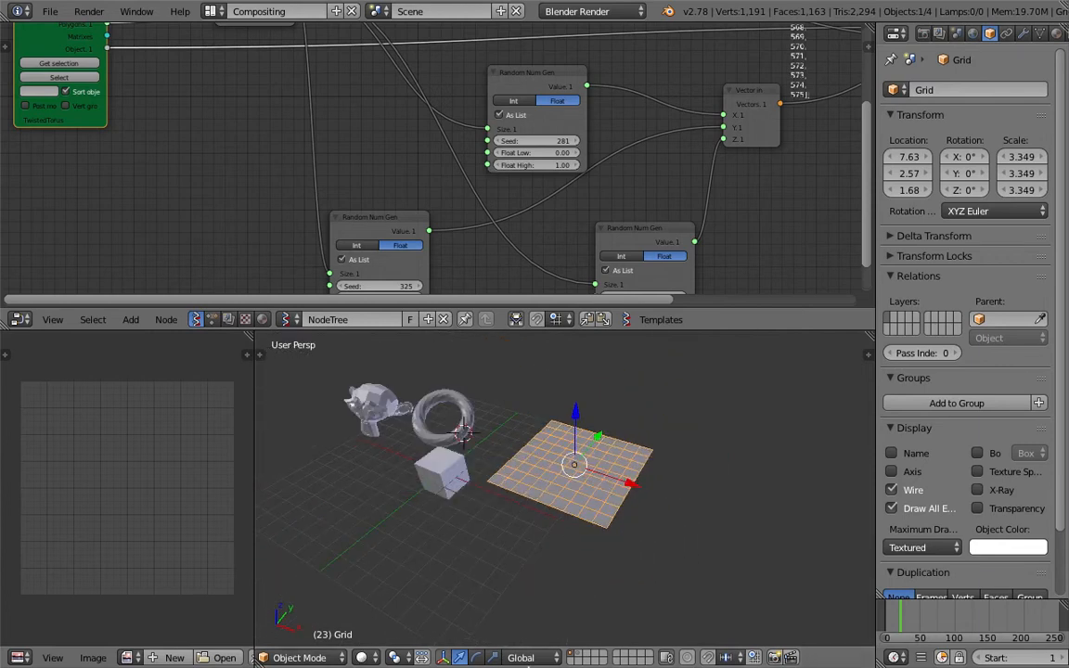
# Assign the existing Material to the grid and set the viewport shading to Texture.
pyautogui.click(1055, 35)
pyautogui.click(893, 144)
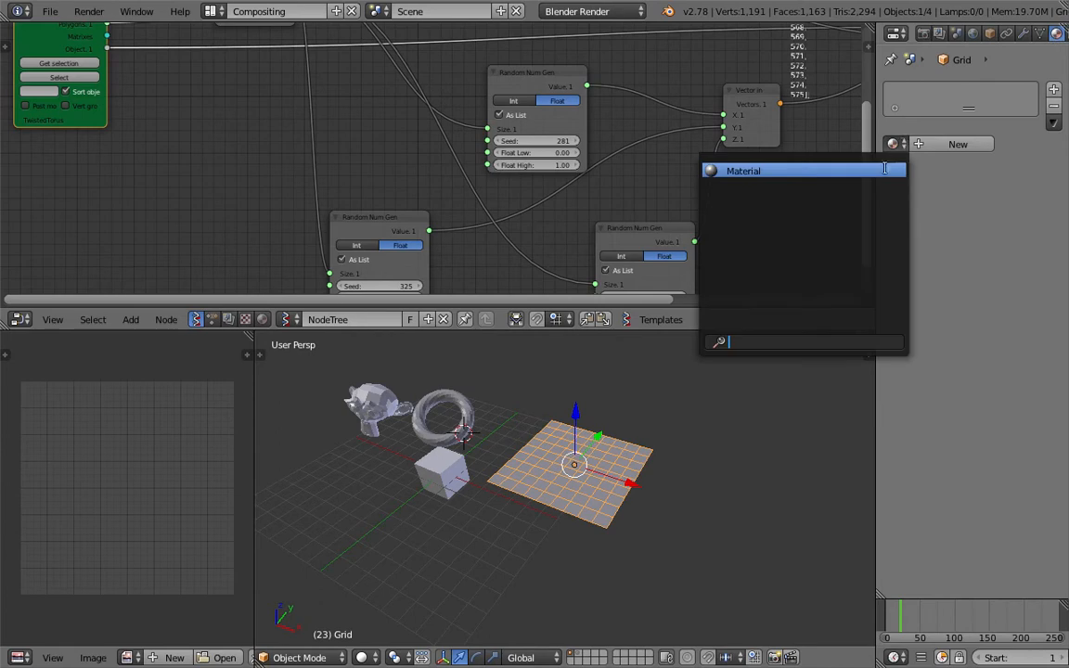
pyautogui.click(885, 169)
pyautogui.click(374, 657)
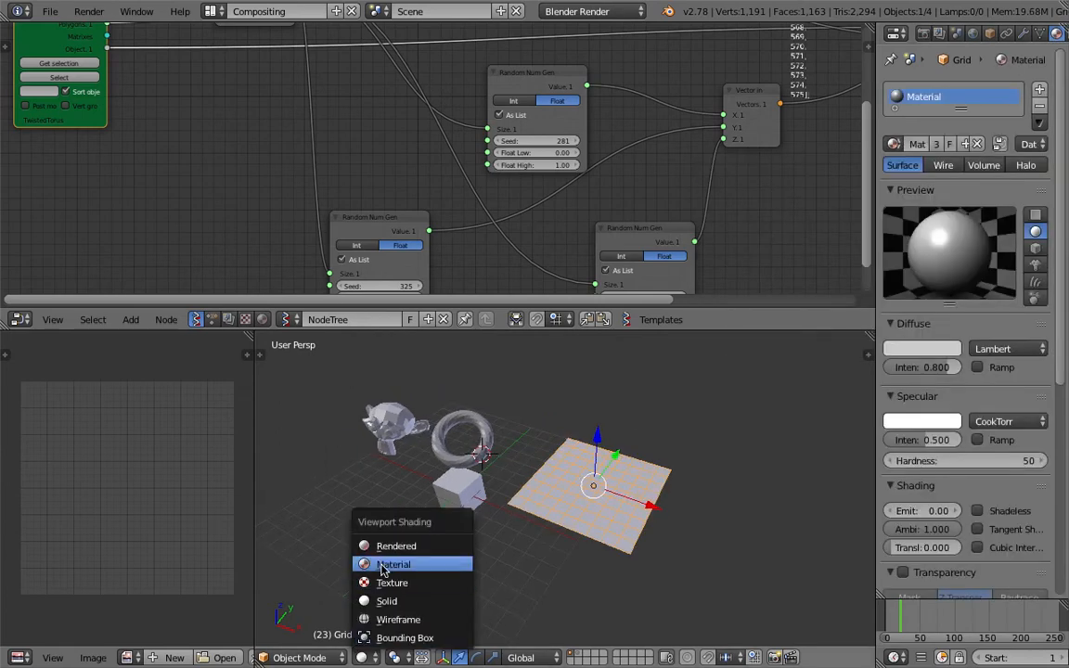
pyautogui.click(390, 582)
pyautogui.hotkey('ctrl', 's')
pyautogui.click(535, 509)
pyautogui.scroll(3, 541, 505)
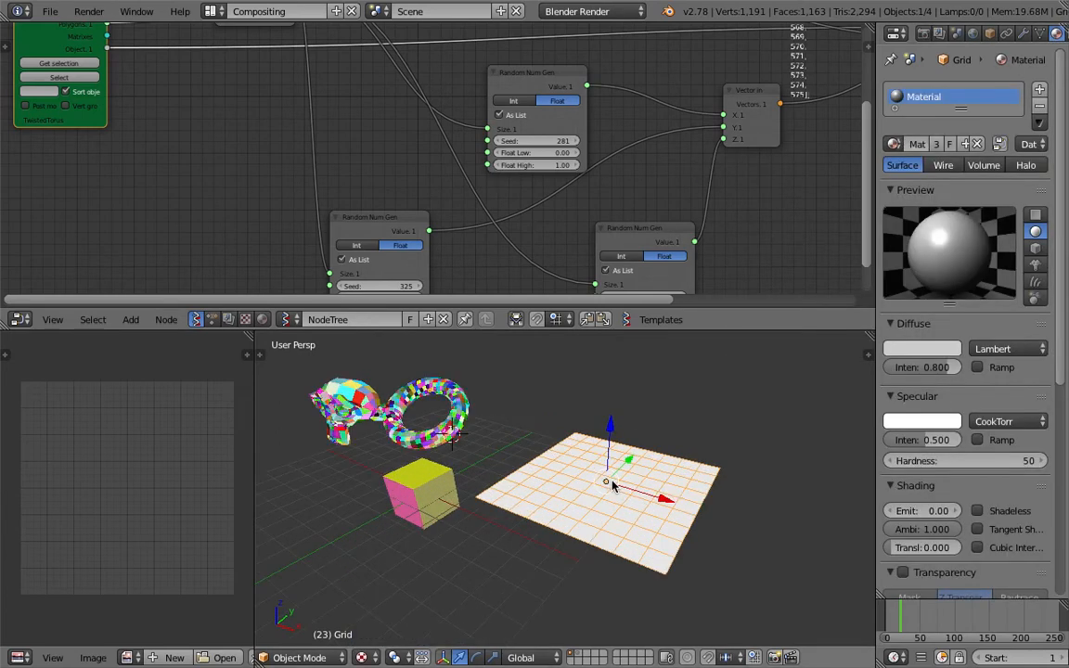
# Load the selected grid into the Objects in mk2 node with Get selection and view its face colours.
pyautogui.click(37, 62)
pyautogui.hotkey('ctrl', 's')
pyautogui.click(689, 576)
pyautogui.moveTo(659, 455)
pyautogui.mouseDown(button='middle')
pyautogui.moveTo(730, 482)
pyautogui.moveTo(650, 449)
pyautogui.mouseUp(button='middle')
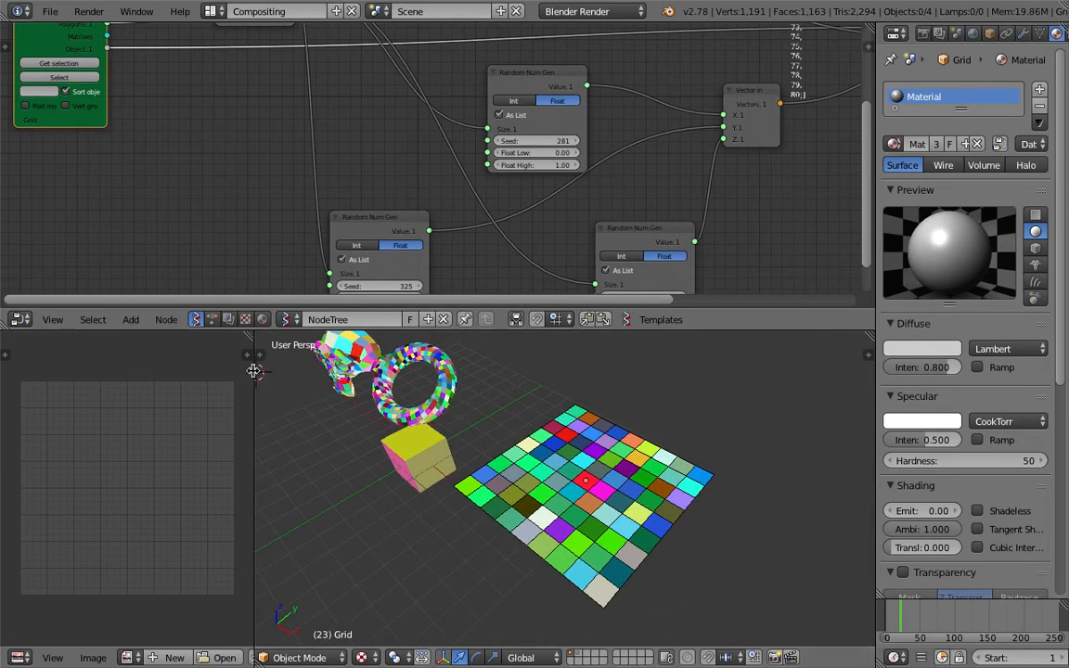
# Widen the 3D view and move the cube clear of the torus so all four meshes are visible.
pyautogui.moveTo(254, 371); pyautogui.dragTo(115, 372)
pyautogui.rightClick(288, 534)
pyautogui.press('g')
pyautogui.click(325, 597)
pyautogui.keyDown('shift'); pyautogui.moveTo(365, 538); pyautogui.dragTo(422, 506, button='middle'); pyautogui.keyUp('shift')
pyautogui.moveTo(647, 536); pyautogui.dragTo(578, 434, button='middle')
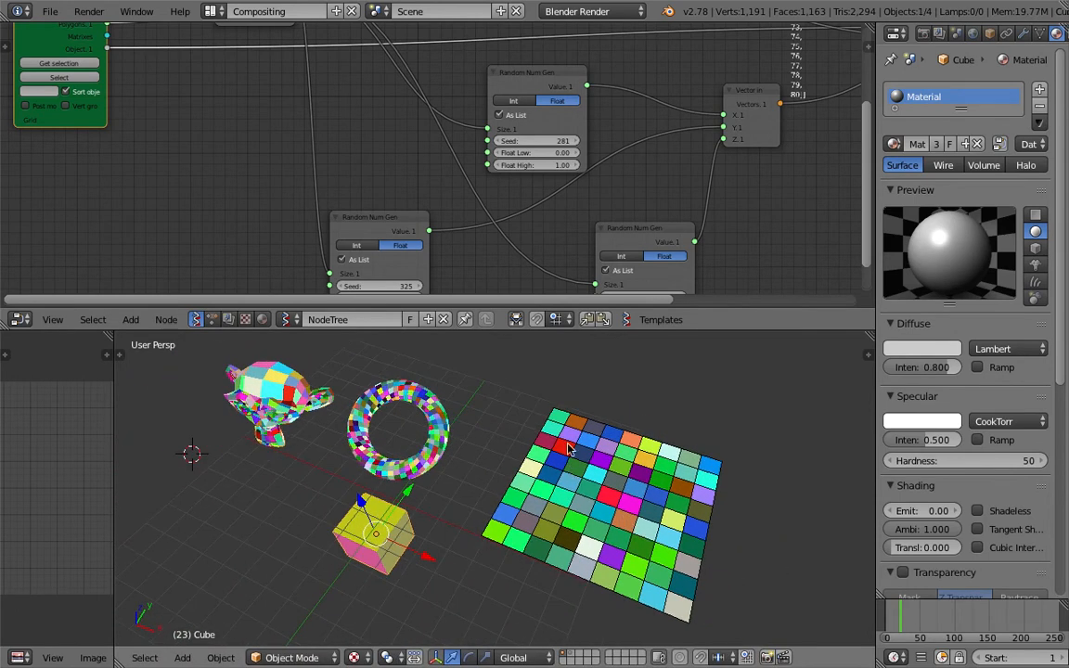
# Enlarge the node editor to show the whole node tree and save over face_random_color_002.blend.
pyautogui.scroll(-1, 568, 450)
pyautogui.scroll(-1, 673, 174)
pyautogui.moveTo(673, 174); pyautogui.dragTo(539, 198, button='middle')
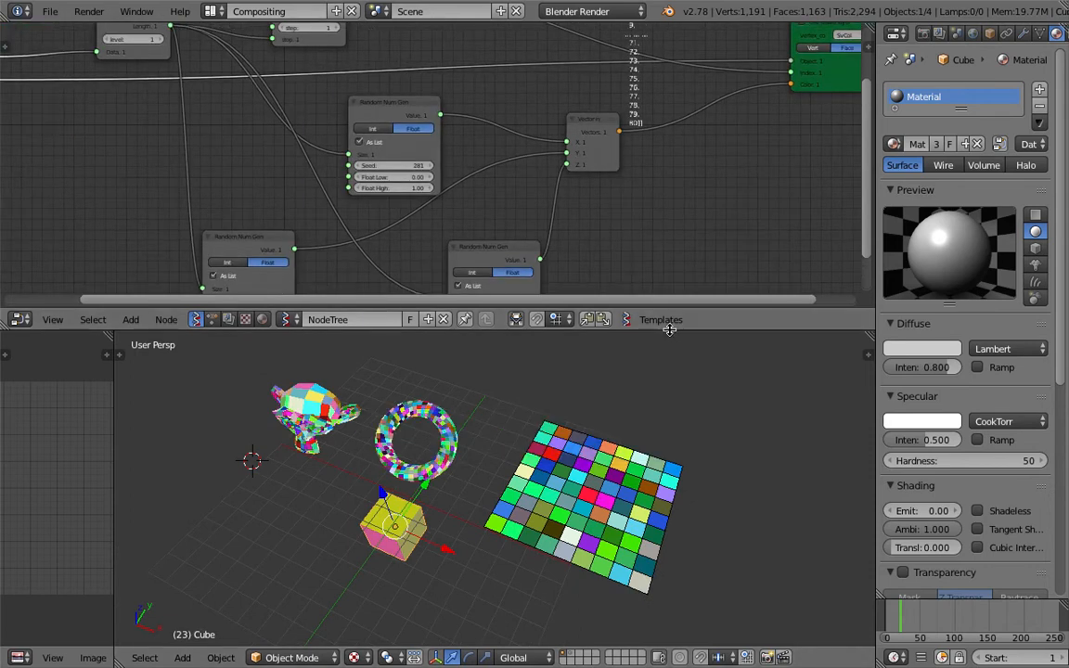
pyautogui.moveTo(670, 328); pyautogui.dragTo(669, 414)
pyautogui.scroll(-2, 732, 155)
pyautogui.hotkey('ctrl', 's')
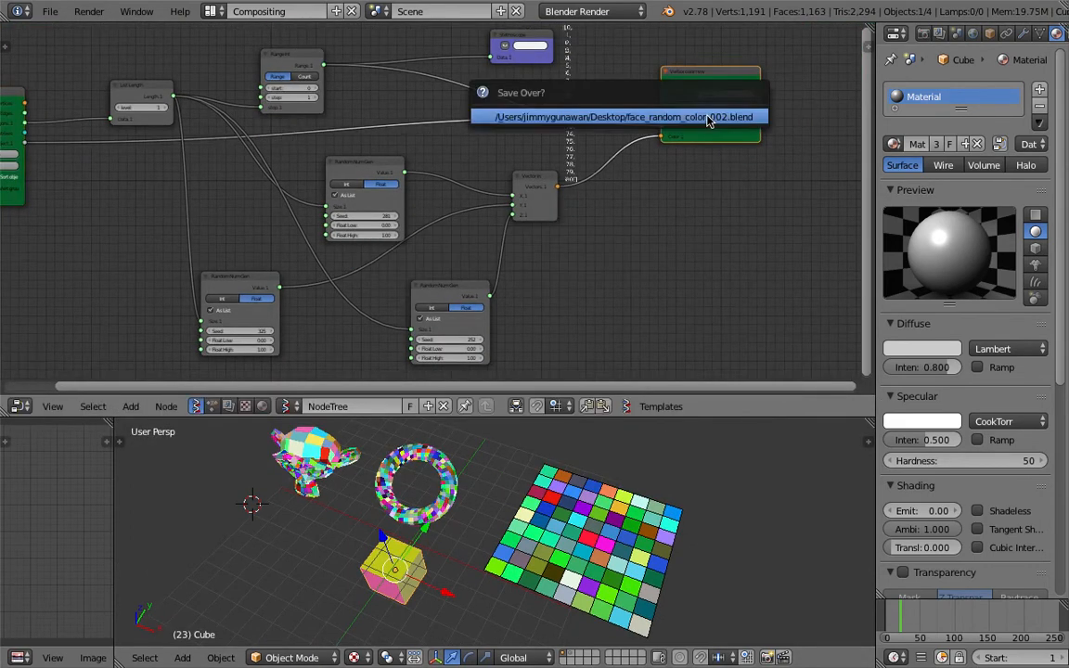
pyautogui.click(707, 119)
# Delete the Stethoscope node and reposition the Vertex color new node.
pyautogui.moveTo(708, 119); pyautogui.dragTo(642, 251, button='middle')
pyautogui.moveTo(463, 171); pyautogui.dragTo(435, 150)
pyautogui.press('x')
pyautogui.moveTo(634, 209); pyautogui.dragTo(553, 113)
pyautogui.hotkey('ctrl', 's')
pyautogui.click(591, 136)
pyautogui.hotkey('ctrl', 's')
pyautogui.click(553, 113)
pyautogui.moveTo(599, 155); pyautogui.dragTo(623, 142)
pyautogui.hotkey('ctrl', 's')
pyautogui.click(622, 142)
pyautogui.scroll(1, 583, 182)
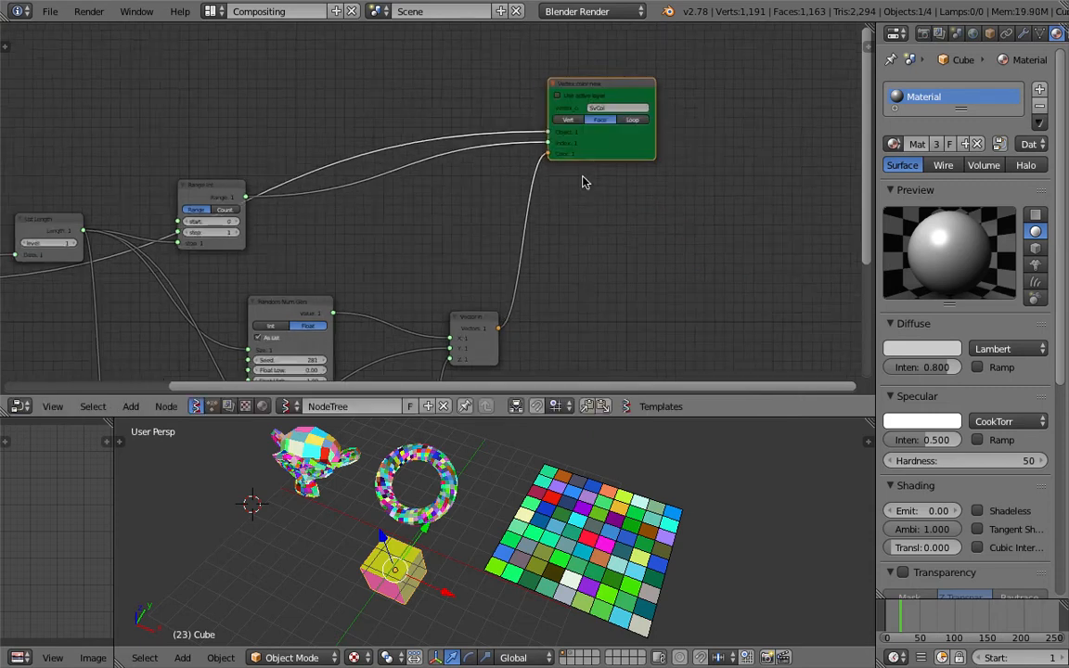
pyautogui.scroll(1, 583, 182)
pyautogui.moveTo(583, 182); pyautogui.dragTo(600, 162, button='middle')
# Enlarge the node editor and tidy the Vector in node and two of the Random Num Gen nodes.
pyautogui.moveTo(665, 417); pyautogui.dragTo(659, 491)
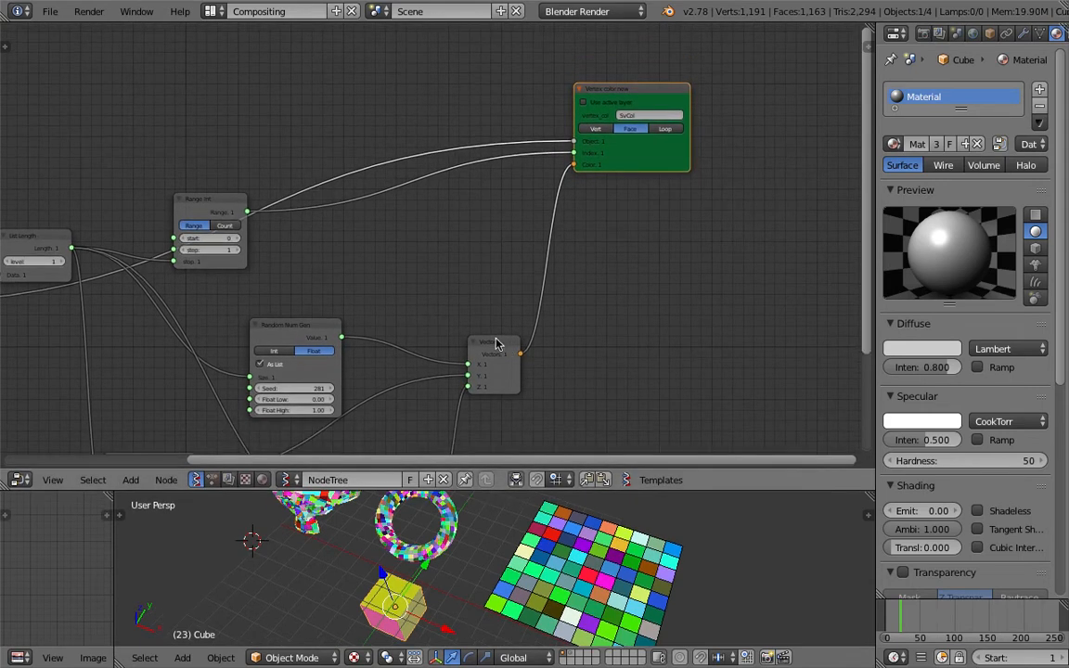
pyautogui.moveTo(496, 339); pyautogui.dragTo(463, 323)
pyautogui.moveTo(465, 284); pyautogui.dragTo(459, 186, button='middle')
pyautogui.moveTo(317, 226); pyautogui.dragTo(304, 203)
pyautogui.moveTo(411, 372); pyautogui.dragTo(380, 350)
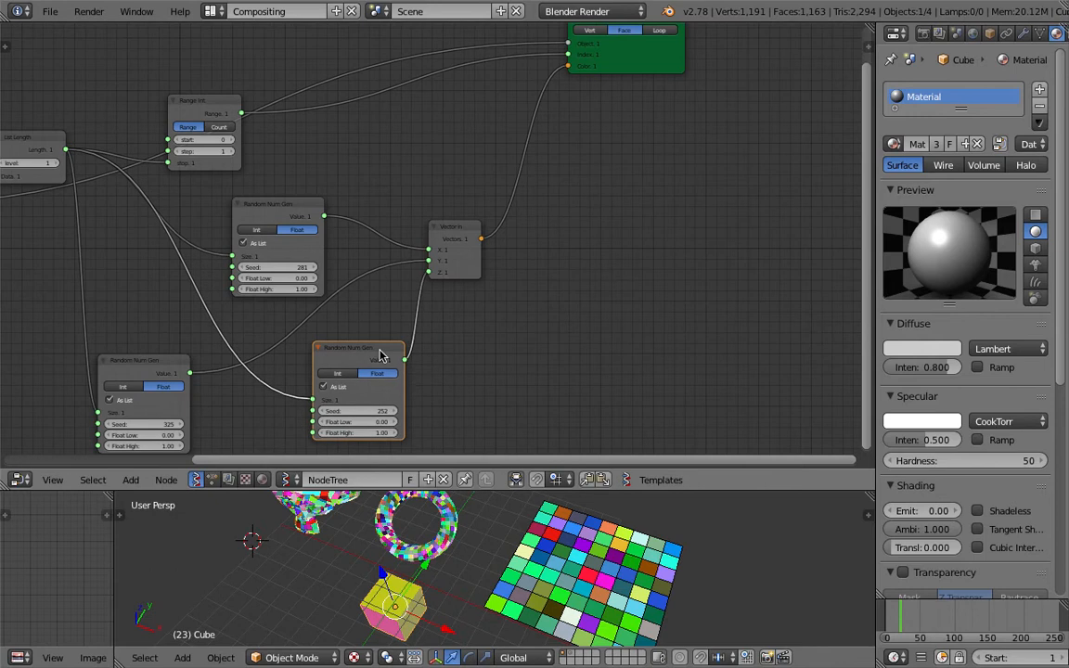
# Add a List Mask (out) node below the Vertex color new node.
pyautogui.scroll(2, 591, 280)
pyautogui.moveTo(729, 229); pyautogui.dragTo(634, 297, button='middle')
pyautogui.scroll(-2, 590, 273)
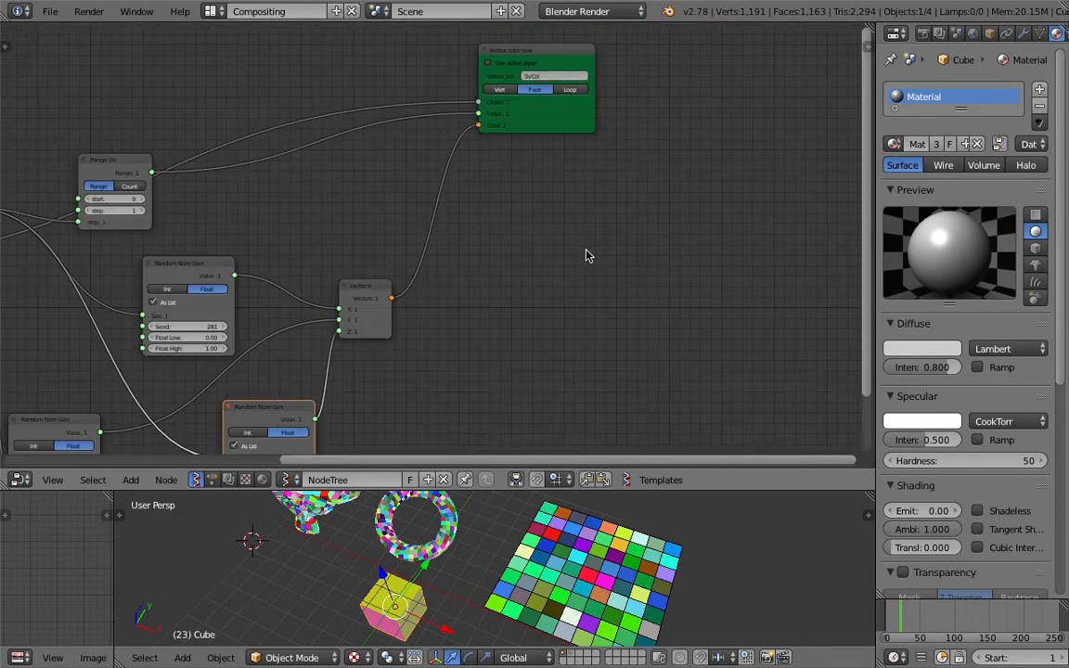
pyautogui.hotkey('shift', 'a')
pyautogui.click(585, 253)
pyautogui.write('list mas')
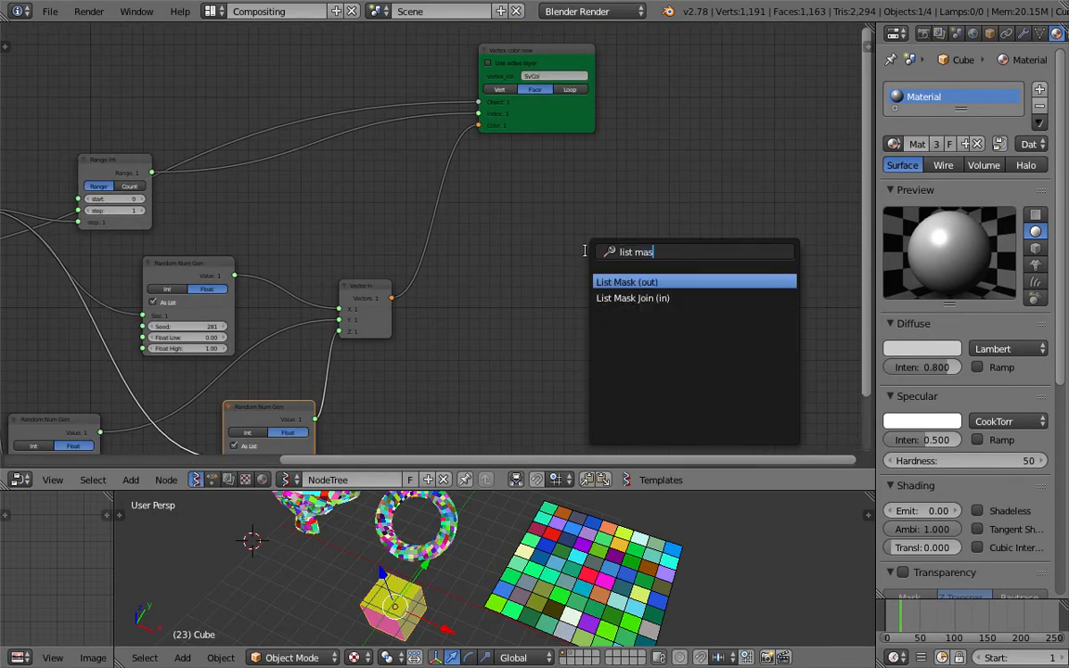
pyautogui.press('Down')
pyautogui.press('Up')
pyautogui.press('Return')
pyautogui.click(577, 227)
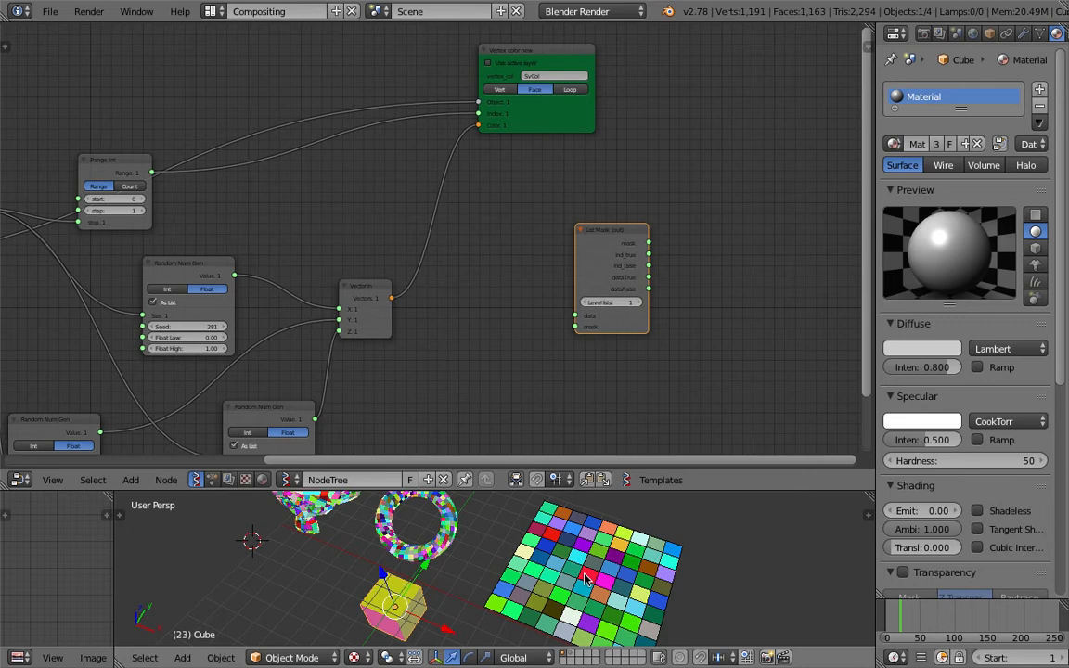
# Shift the List Mask (out) node slightly and move the Range Int node higher in the tree.
pyautogui.scroll(2, 595, 246)
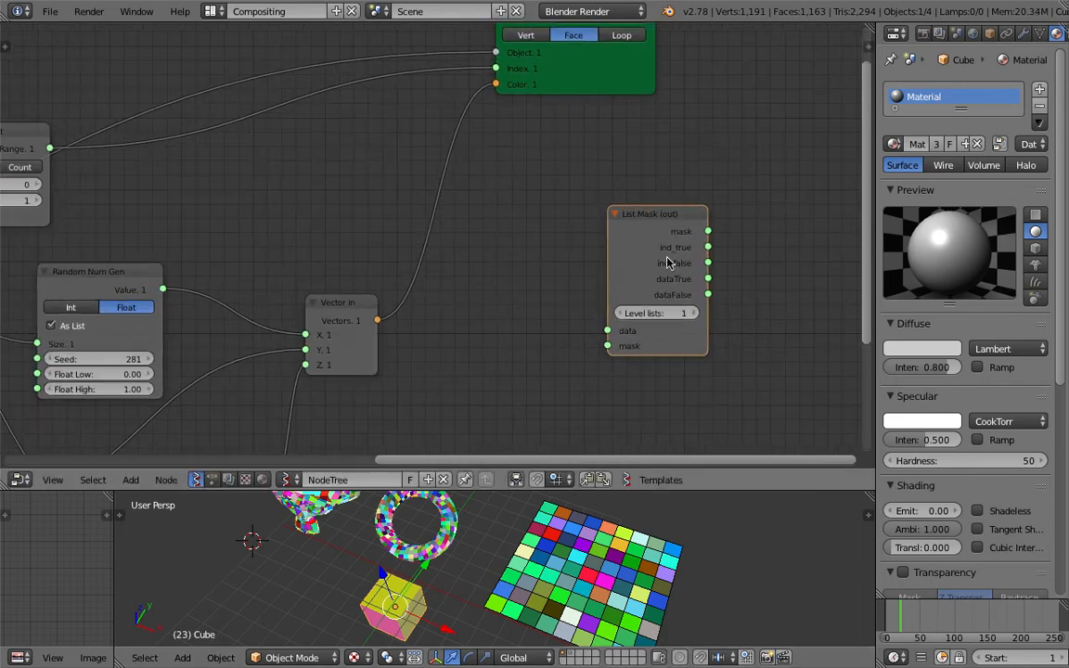
pyautogui.moveTo(654, 237); pyautogui.dragTo(629, 212)
pyautogui.scroll(-2, 621, 214)
pyautogui.moveTo(324, 201); pyautogui.dragTo(518, 212, button='middle')
pyautogui.moveTo(333, 179); pyautogui.dragTo(320, 110)
pyautogui.scroll(-1, 354, 177)
pyautogui.scroll(-1, 362, 154)
pyautogui.moveTo(363, 154); pyautogui.dragTo(333, 145, button='middle')
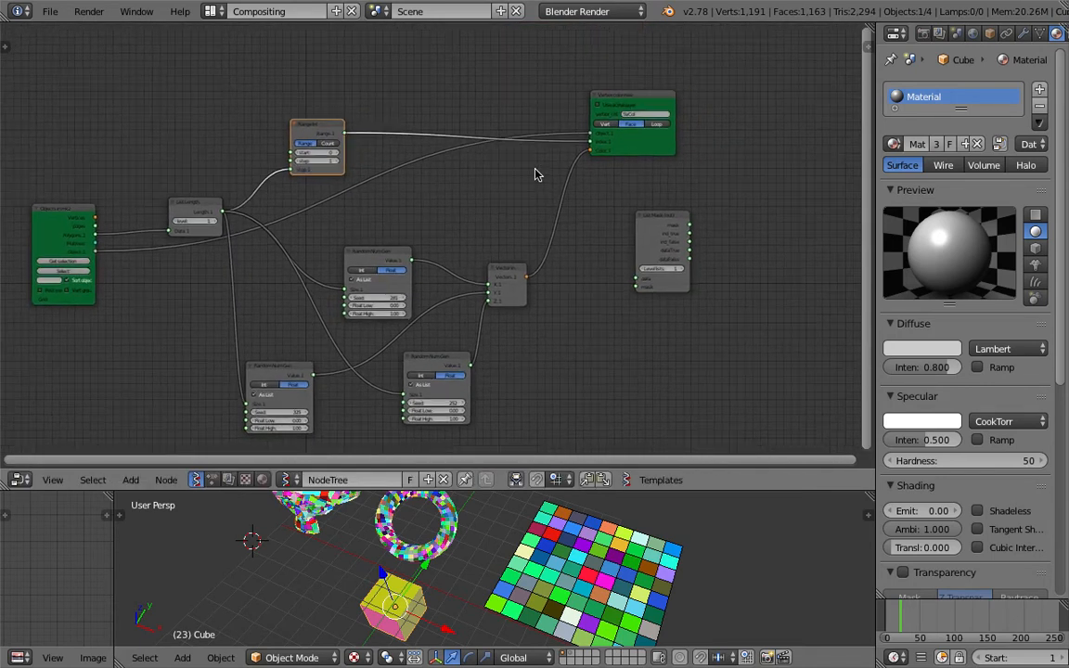
# Widen the node editor, adjust the List Mask (out) position, and link the Polygons output to its data input.
pyautogui.moveTo(874, 200); pyautogui.dragTo(1012, 203)
pyautogui.scroll(2, 807, 213)
pyautogui.moveTo(807, 212); pyautogui.dragTo(776, 198, button='middle')
pyautogui.hotkey('ctrl', 's')
pyautogui.click(776, 198)
pyautogui.moveTo(757, 202); pyautogui.dragTo(728, 210)
pyautogui.scroll(2, 585, 186)
pyautogui.moveTo(585, 185); pyautogui.dragTo(625, 175, button='middle')
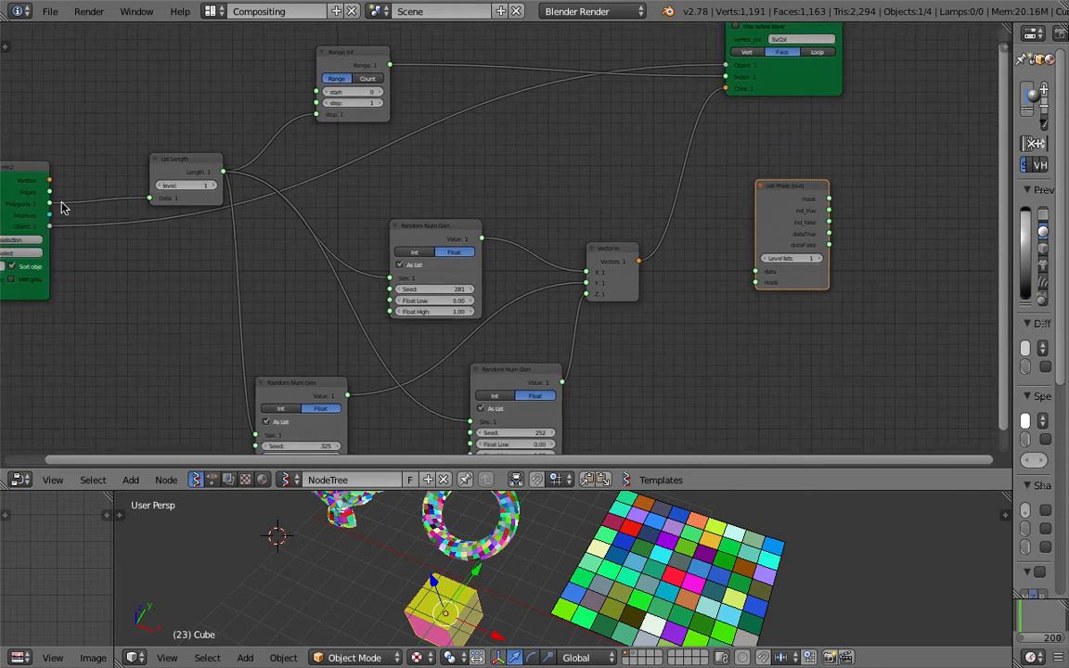
pyautogui.moveTo(51, 205); pyautogui.dragTo(754, 272)
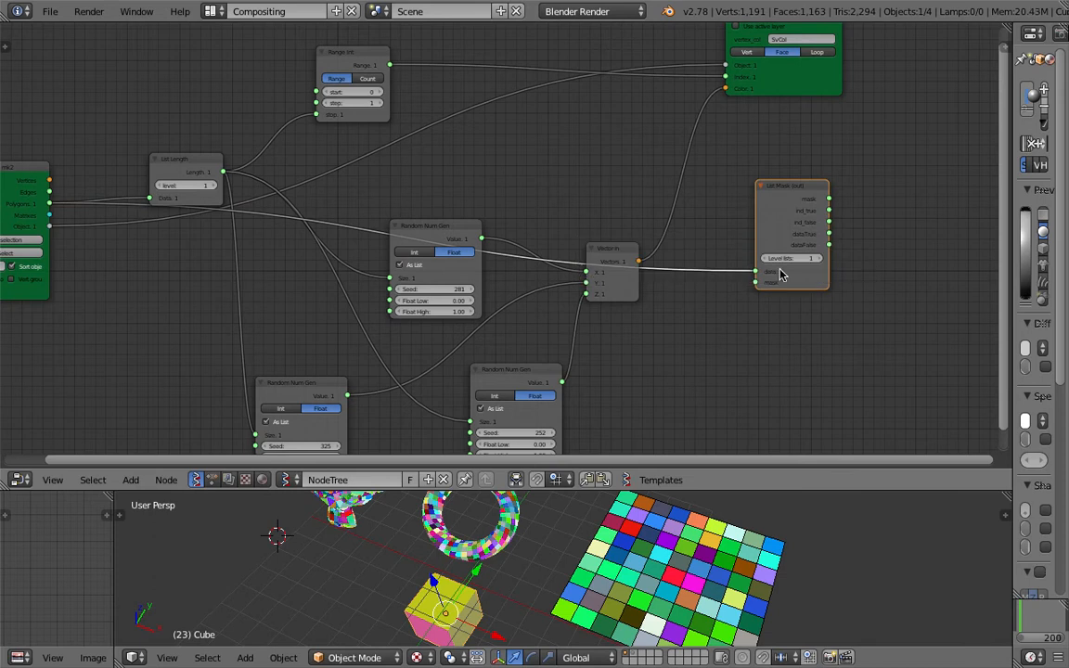
# Try Level lists at 2 on the List Mask (out) node and restore it to 1.
pyautogui.scroll(2, 778, 275)
pyautogui.scroll(1, 691, 274)
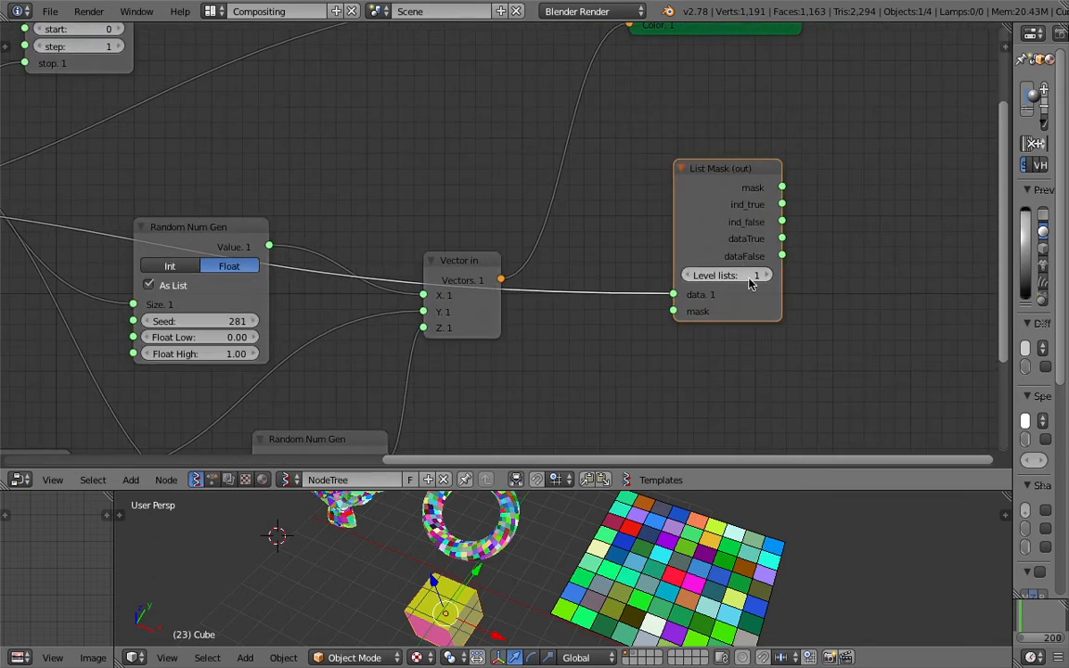
pyautogui.click(764, 276)
pyautogui.click(700, 275)
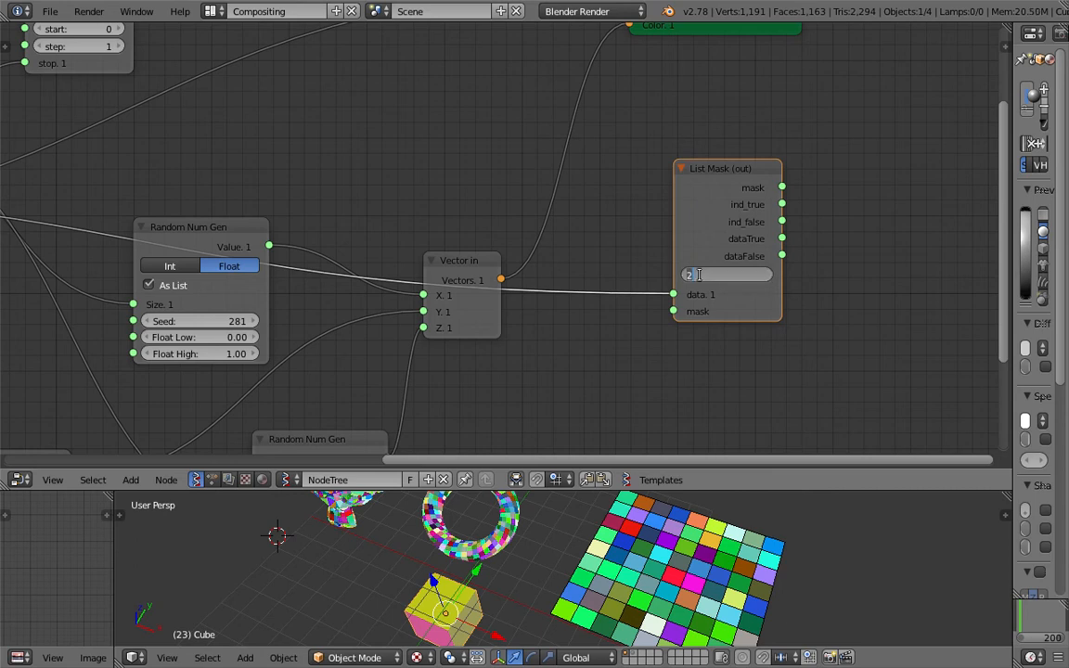
pyautogui.write('1')
pyautogui.press('Return')
# Lower the List Mask (out) node slightly and annotate its mask input with a handwritten "RED?" and an arrow.
pyautogui.scroll(-2, 696, 288)
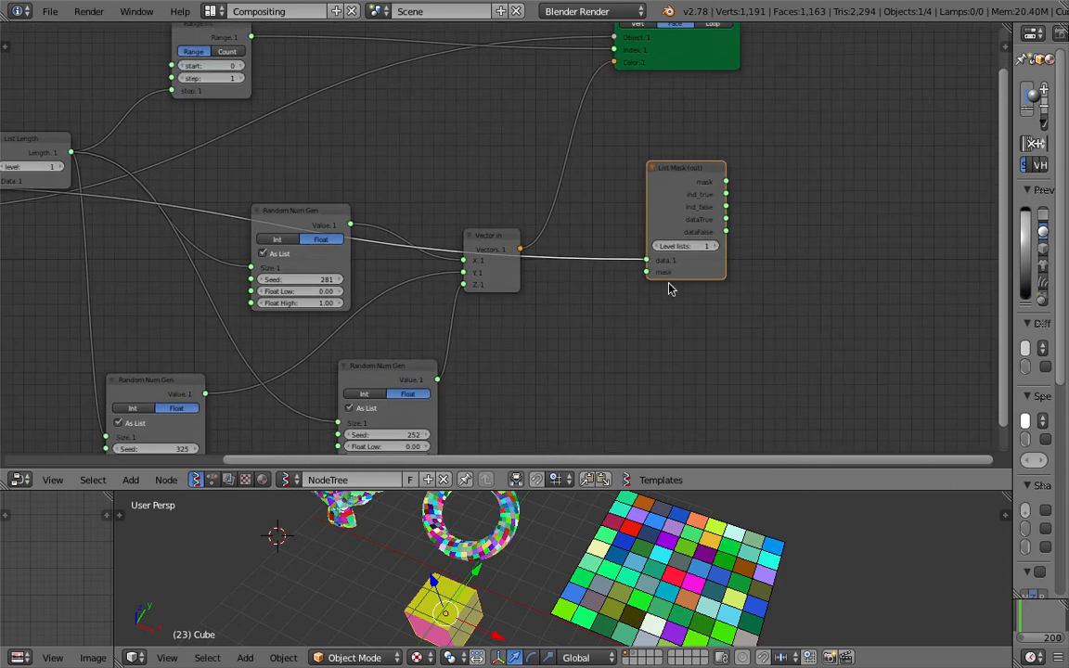
pyautogui.scroll(1, 707, 309)
pyautogui.scroll(1, 713, 317)
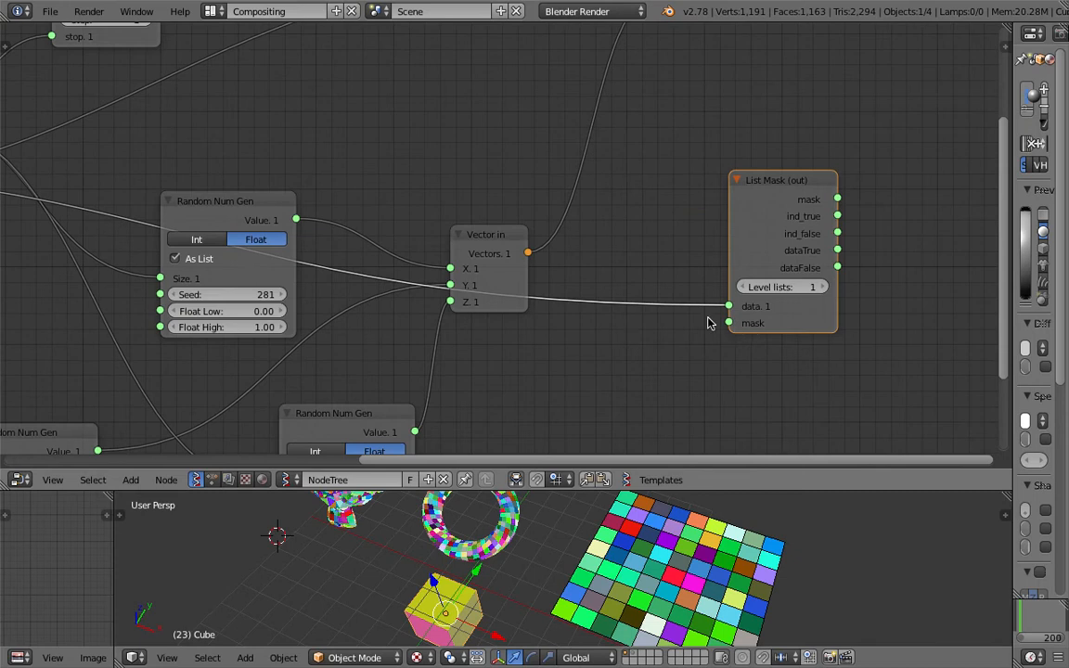
pyautogui.moveTo(665, 276); pyautogui.dragTo(671, 242, button='middle')
pyautogui.moveTo(797, 286); pyautogui.dragTo(792, 329)
pyautogui.moveTo(718, 349); pyautogui.dragTo(723, 295, button='middle')
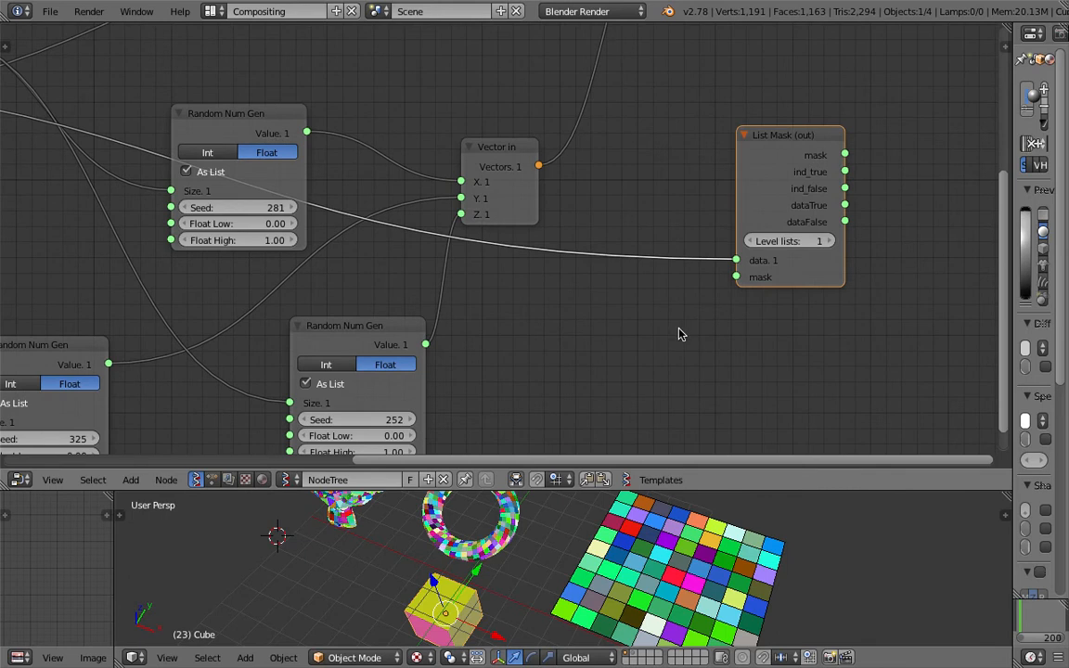
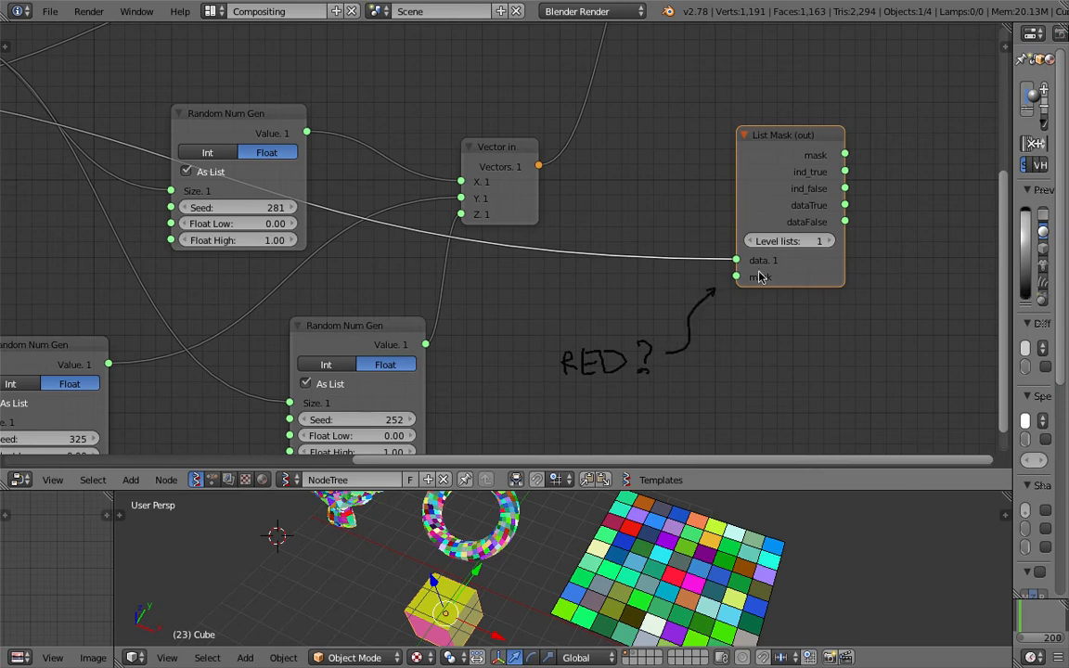
pyautogui.press('c')
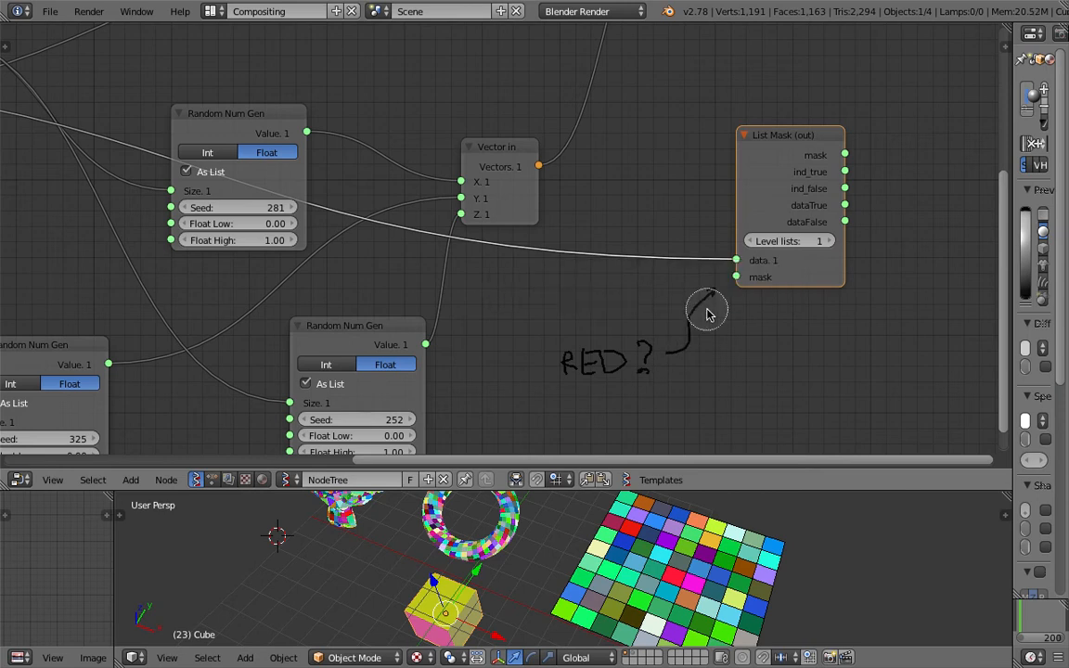
# Finish the annotation and erase the handwritten "RED?" with its arrow from the node editor.
pyautogui.press('Escape')
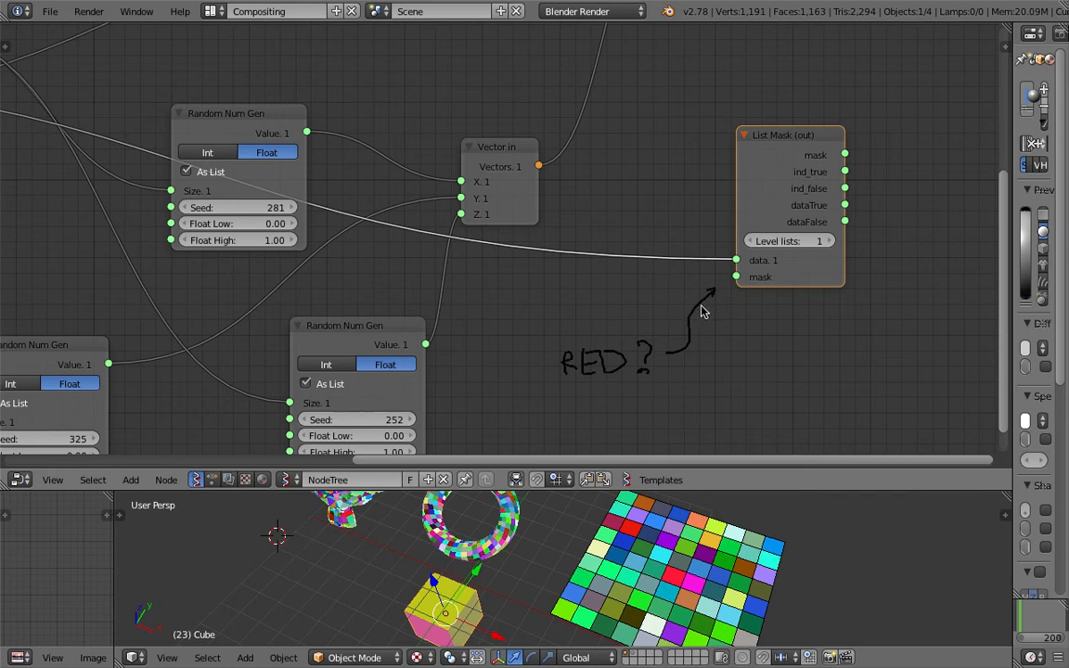
pyautogui.moveTo(684, 345); pyautogui.dragTo(620, 355, button='right')
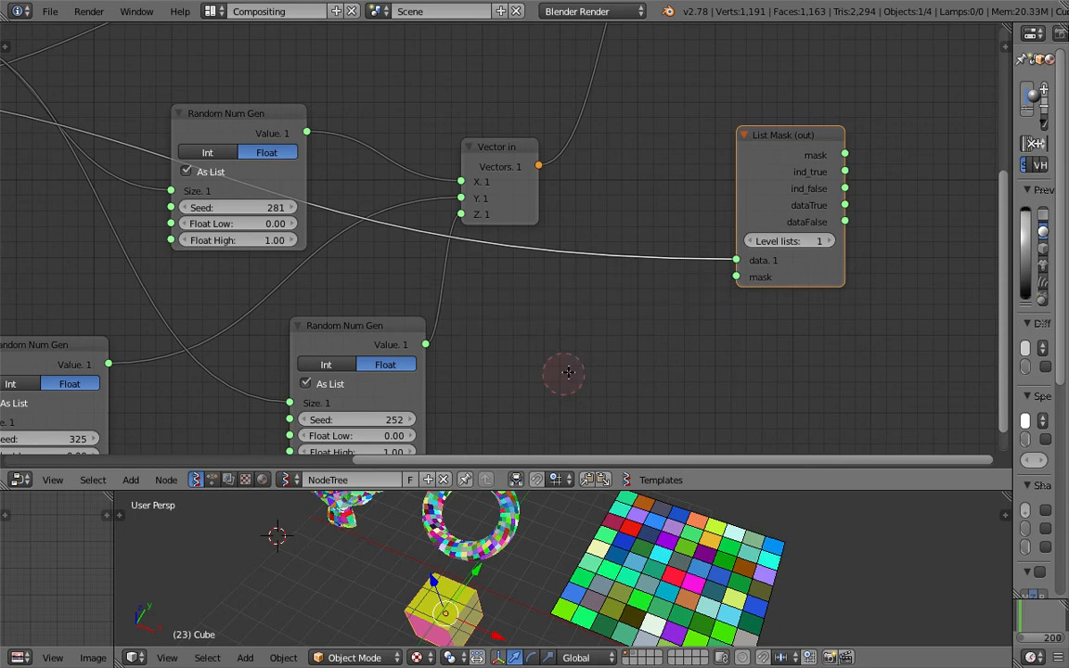
pyautogui.scroll(-1, 628, 356)
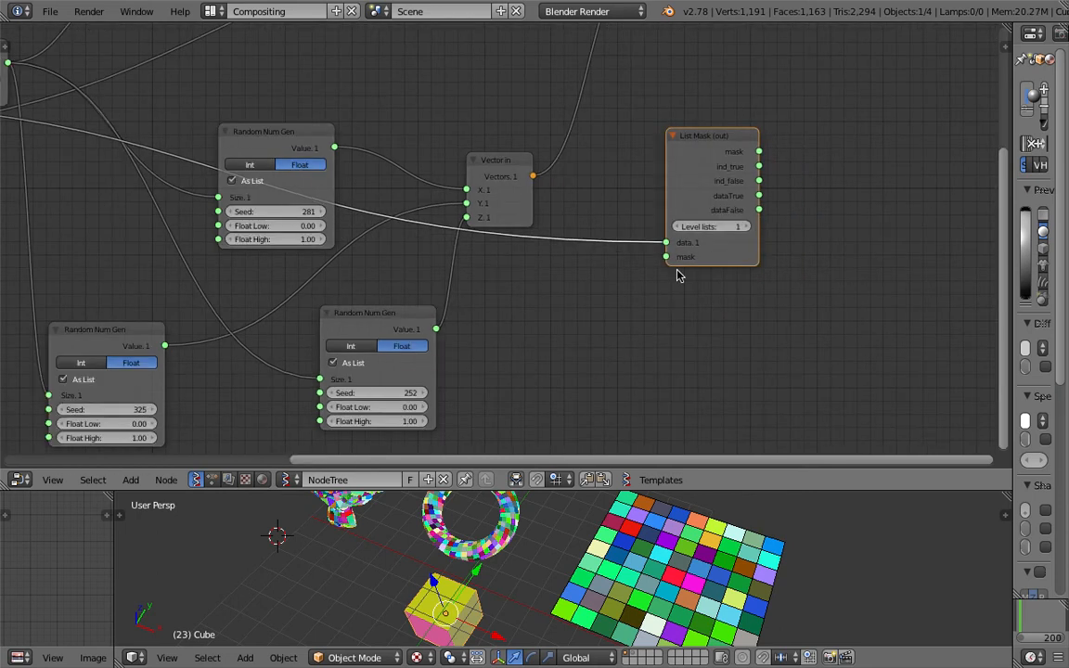
# Add a Viewer Draw node beside the List Mask (out) node and save the file.
pyautogui.moveTo(528, 158); pyautogui.dragTo(505, 108)
pyautogui.moveTo(737, 139); pyautogui.dragTo(700, 142)
pyautogui.scroll(-3, 705, 148)
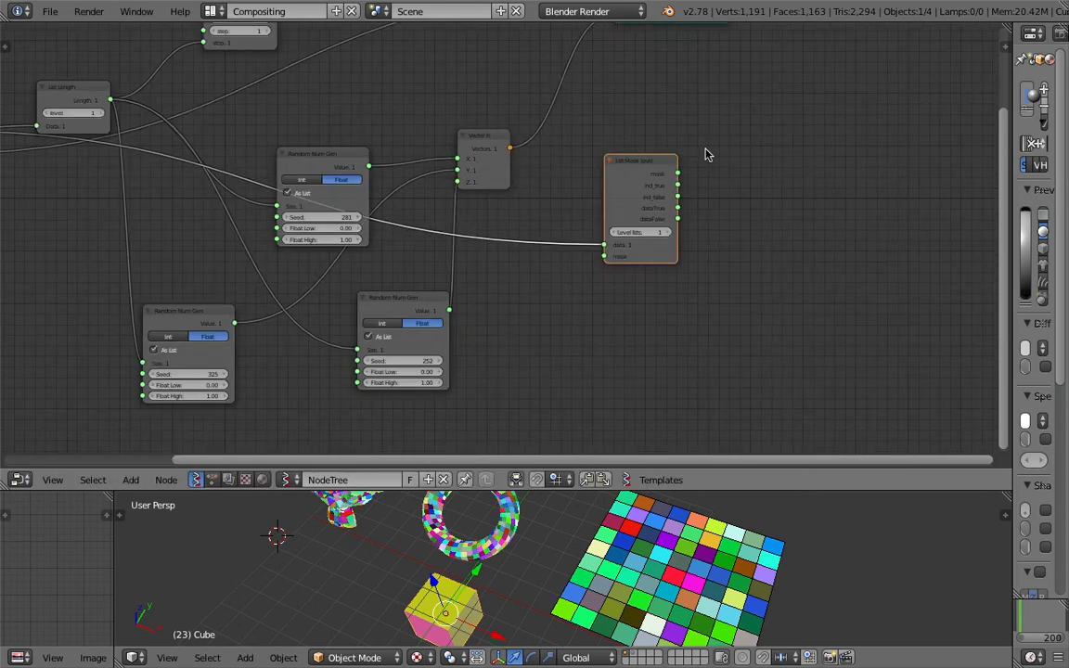
pyautogui.scroll(-5, 672, 155)
pyautogui.scroll(3, 649, 157)
pyautogui.hotkey('shift', 'a')
pyautogui.click(695, 177)
pyautogui.write('v')
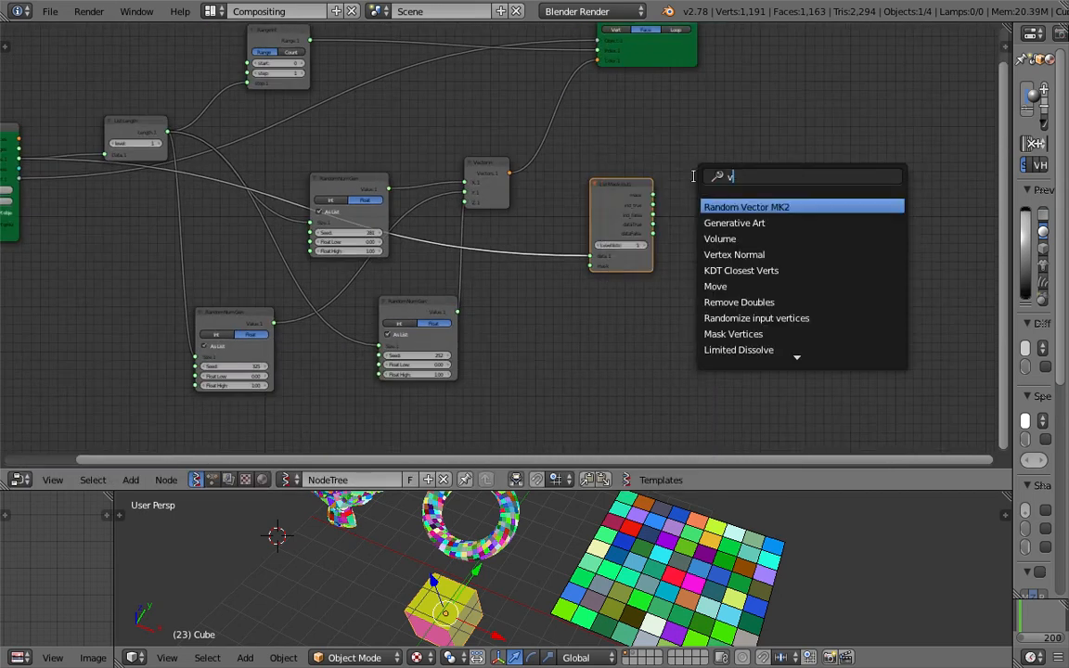
pyautogui.write('iew')
pyautogui.press('Return')
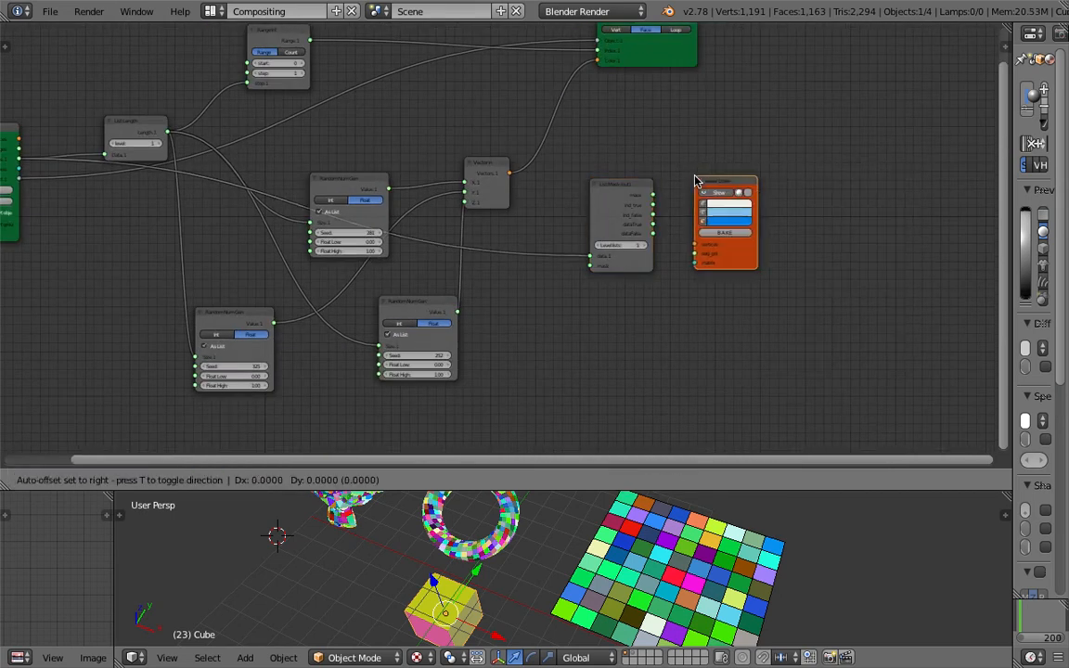
pyautogui.click(742, 190)
pyautogui.hotkey('ctrl', 's')
pyautogui.click(742, 192)
pyautogui.moveTo(713, 156); pyautogui.dragTo(754, 135, button='middle')
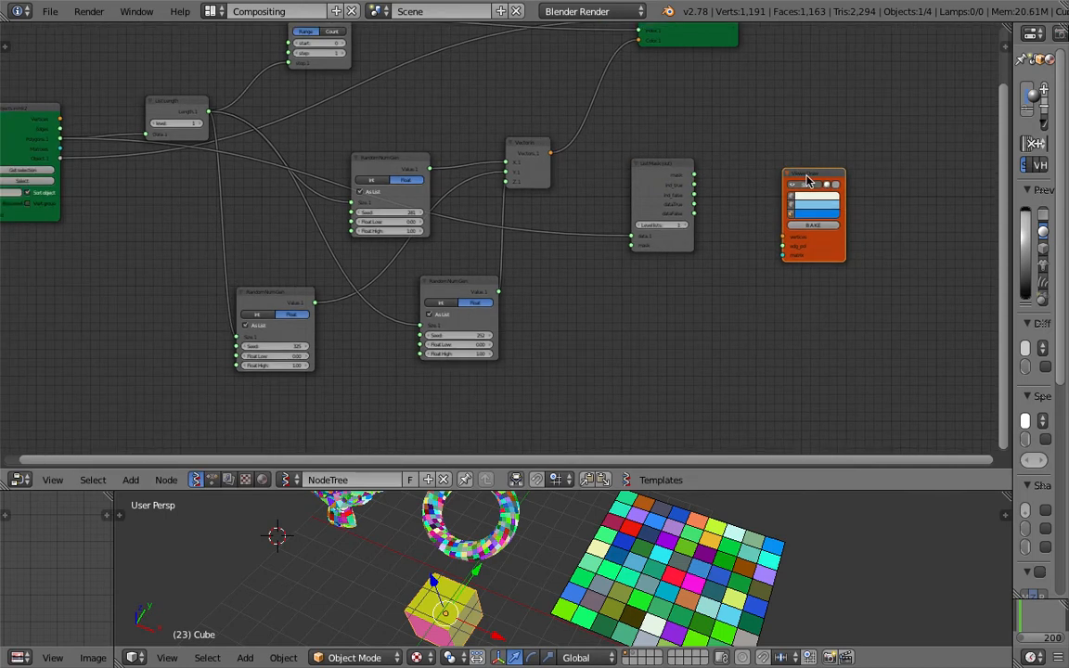
# Select the torus, monkey head and cube together and move them away from the world origin.
pyautogui.scroll(-3, 564, 532)
pyautogui.rightClick(485, 554)
pyautogui.keyDown('shift'); pyautogui.rightClick(455, 510); pyautogui.keyUp('shift')
pyautogui.keyDown('shift'); pyautogui.rightClick(514, 602); pyautogui.keyUp('shift')
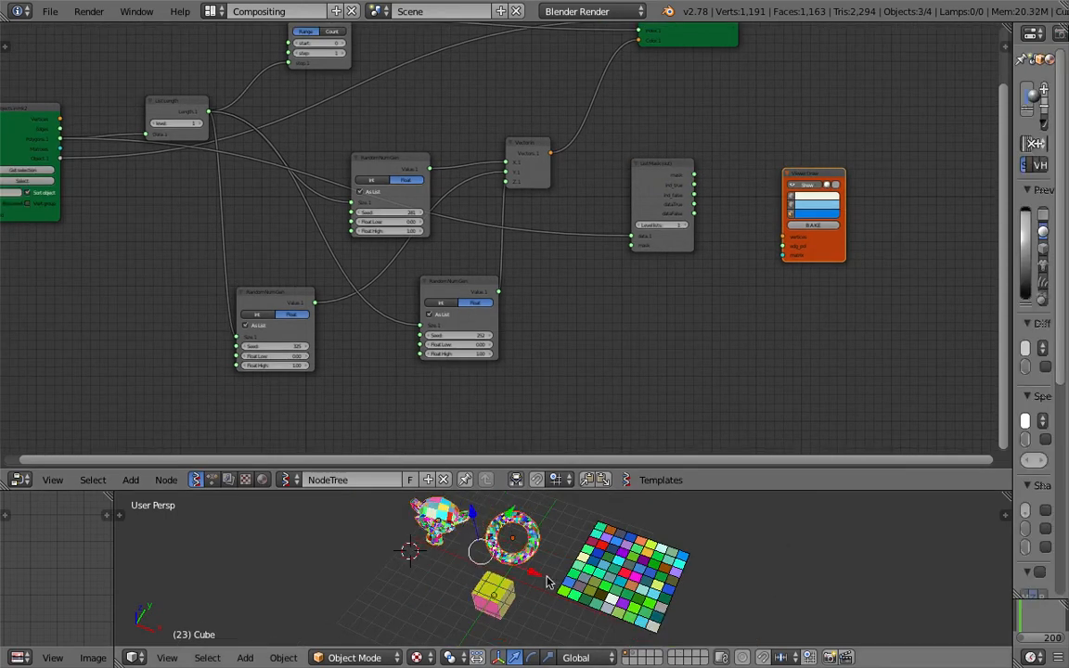
pyautogui.press('g')
pyautogui.click(380, 593)
pyautogui.scroll(3, 761, 307)
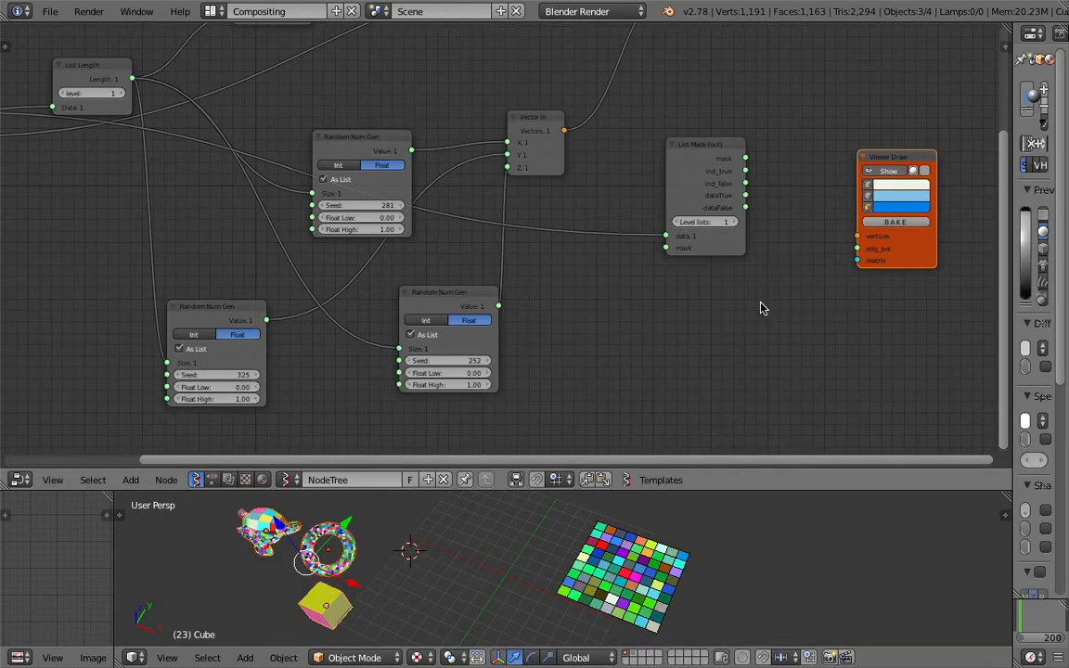
# Link the Vertices output of the Objects In MK2 node to Viewer Draw's vertices input.
pyautogui.scroll(-3, 743, 259)
pyautogui.moveTo(807, 245); pyautogui.dragTo(826, 268, button='middle')
pyautogui.moveTo(705, 221); pyautogui.dragTo(752, 224, button='middle')
pyautogui.scroll(2, 754, 229)
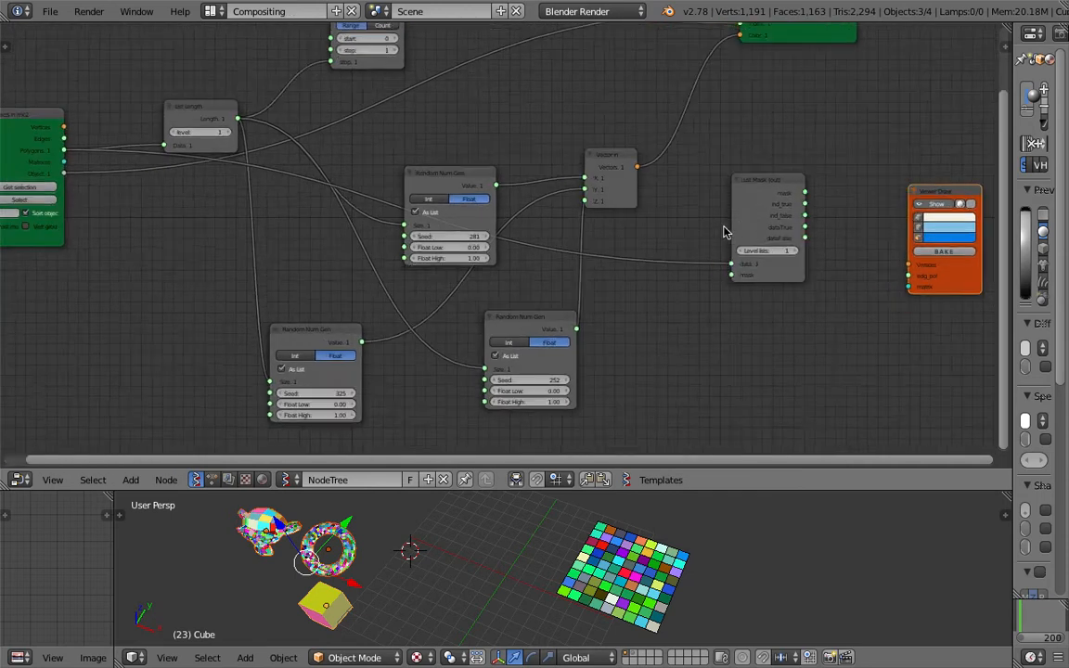
pyautogui.scroll(-3, 726, 228)
pyautogui.moveTo(170, 162); pyautogui.dragTo(840, 270)
pyautogui.moveTo(835, 267); pyautogui.dragTo(700, 227, button='middle')
pyautogui.scroll(1, 700, 227)
pyautogui.scroll(2, 700, 228)
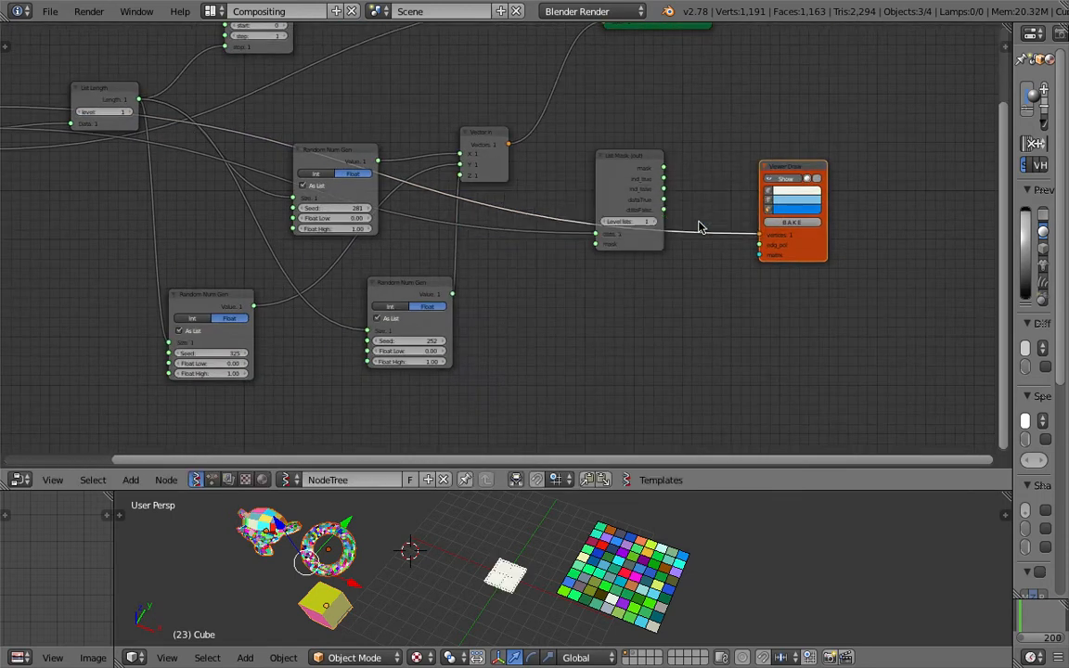
# Raise the List Mask (out) node and link its dataTrue output to Viewer Draw's edg_pol input.
pyautogui.moveTo(676, 146); pyautogui.dragTo(676, 104)
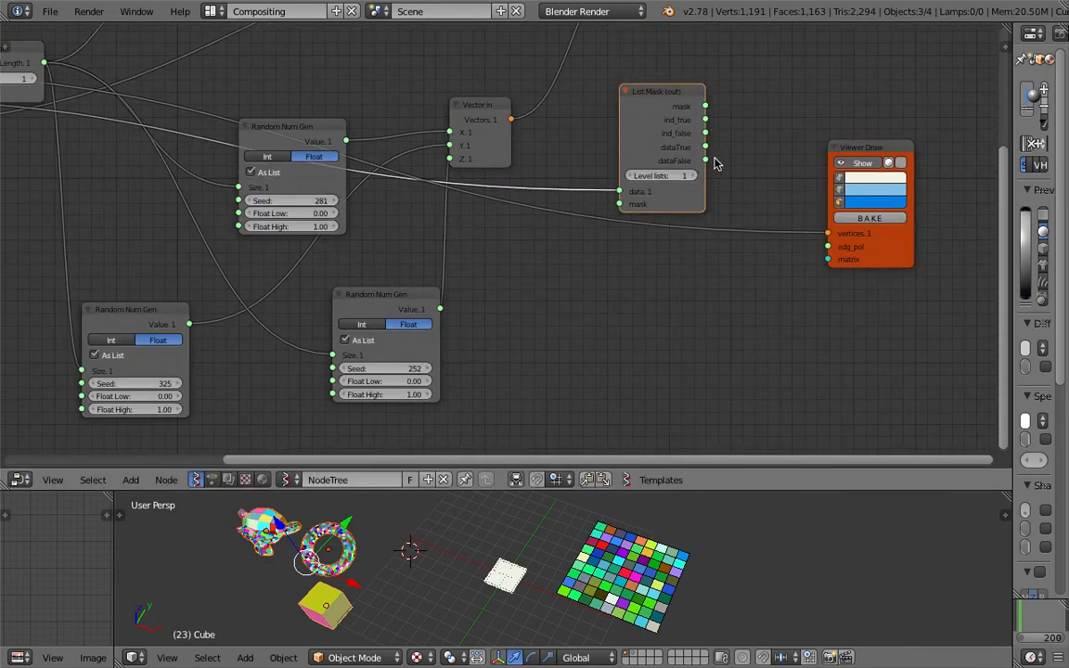
pyautogui.moveTo(708, 151); pyautogui.dragTo(847, 261)
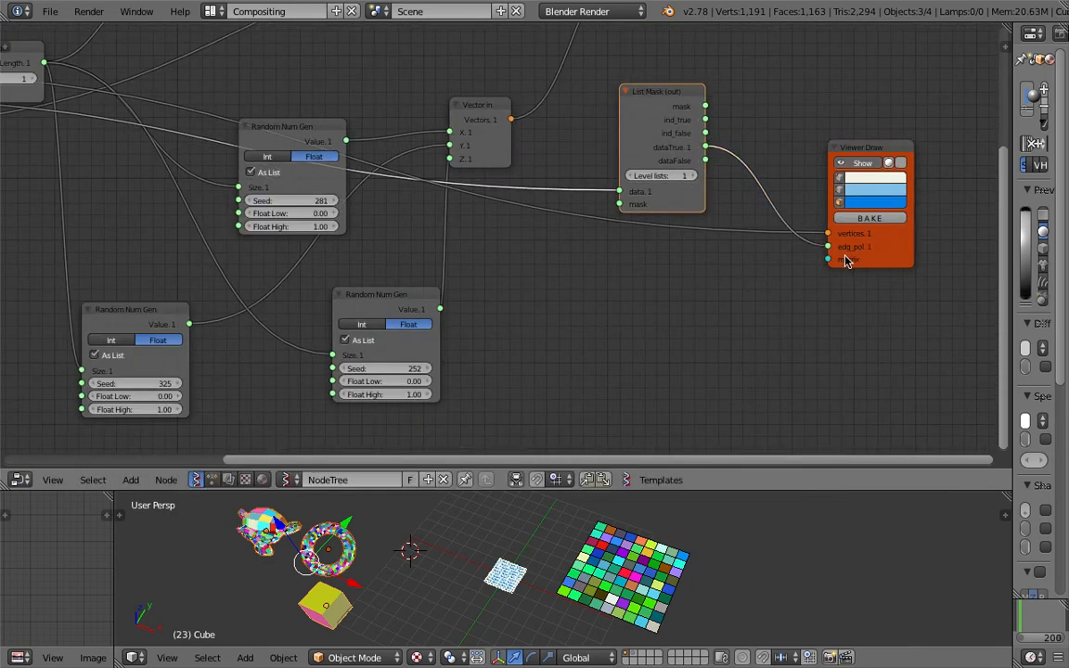
pyautogui.scroll(6, 593, 544)
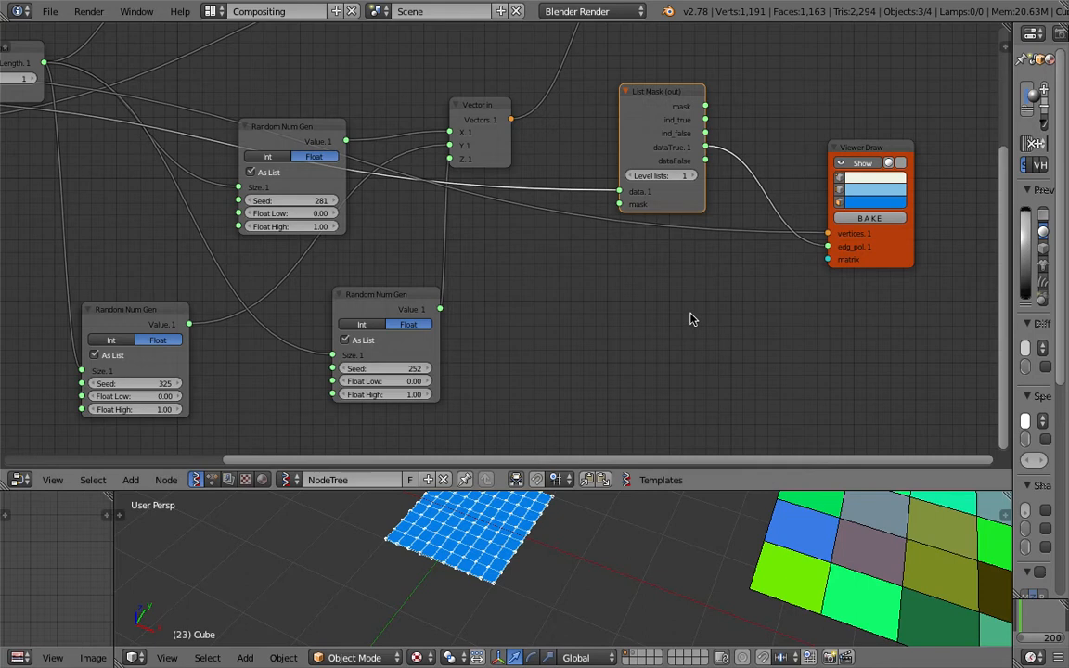
# Try Level lists at 2 on List Mask (out) with an enlarged 3D view, and restore it to 1.
pyautogui.click(696, 177)
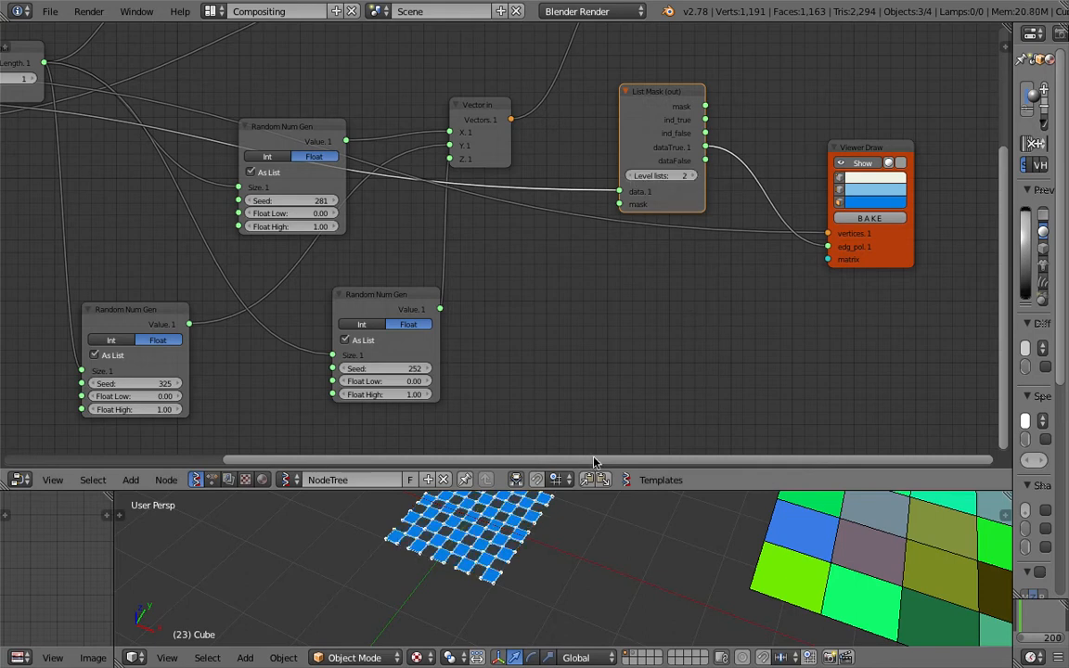
pyautogui.moveTo(622, 491); pyautogui.dragTo(605, 375)
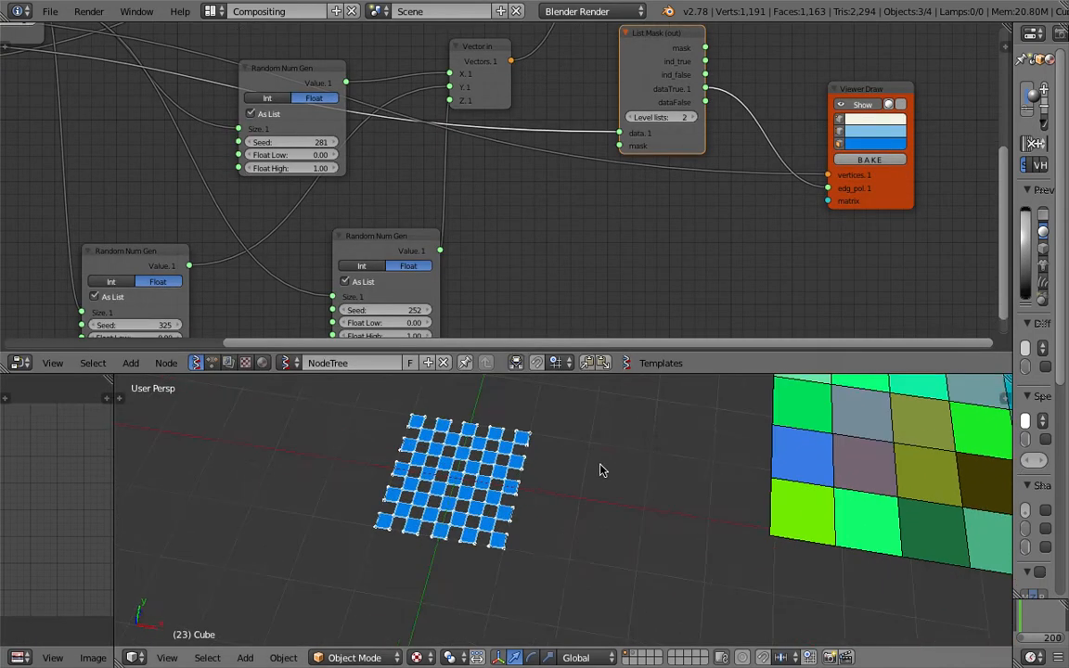
pyautogui.click(633, 119)
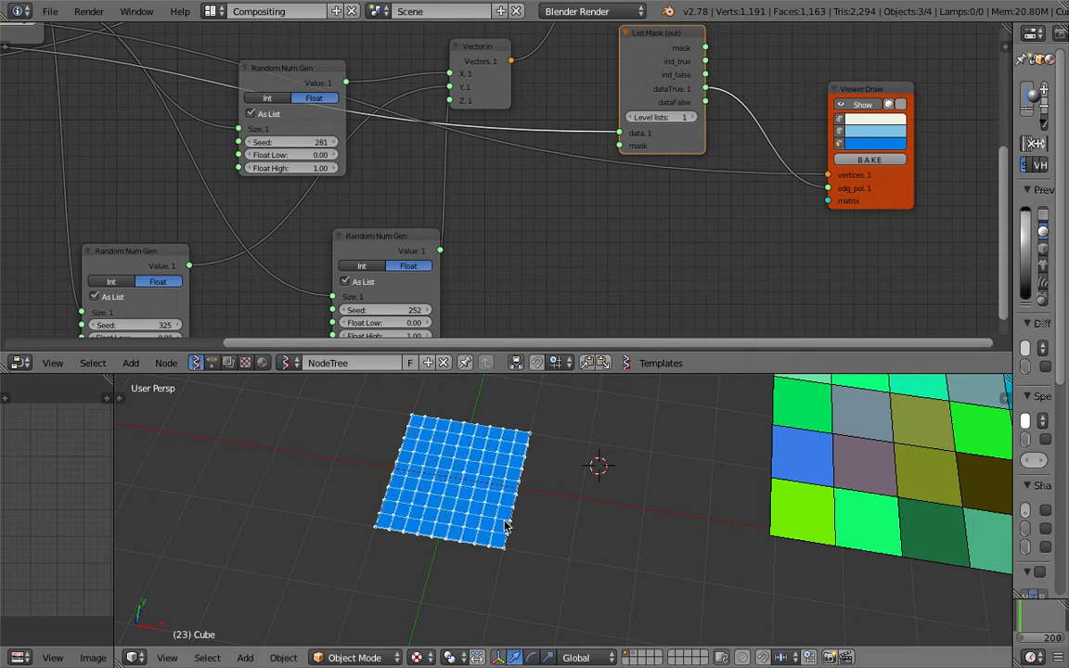
# Toggle Viewer Draw's display off and on again, shift the node slightly away from List Mask (out), and save the file.
pyautogui.moveTo(670, 291); pyautogui.dragTo(584, 305, button='middle')
pyautogui.click(776, 119)
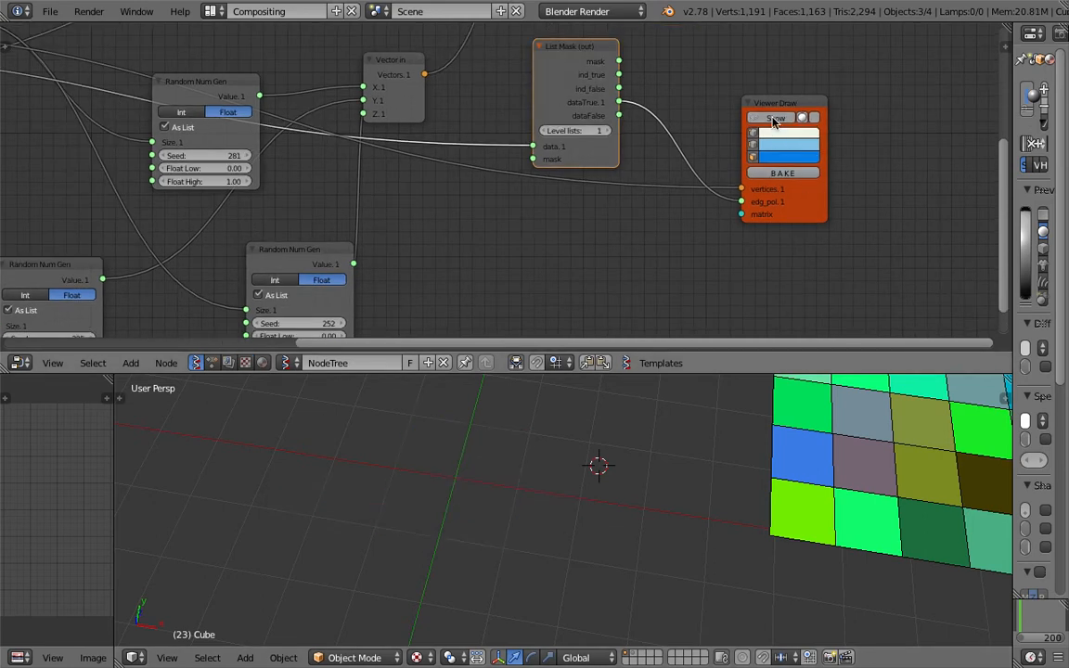
pyautogui.click(772, 119)
pyautogui.moveTo(799, 211); pyautogui.dragTo(832, 204)
pyautogui.hotkey('ctrl', 's')
pyautogui.click(841, 203)
# Move the List Mask (out) node closer to Viewer Draw and raise the Vector in node.
pyautogui.keyDown('shift'); pyautogui.moveTo(584, 459); pyautogui.dragTo(559, 492, button='middle'); pyautogui.keyUp('shift')
pyautogui.click(559, 492)
pyautogui.hotkey('ctrl', 's')
pyautogui.click(605, 435)
pyautogui.moveTo(596, 46); pyautogui.dragTo(556, 141, button='middle')
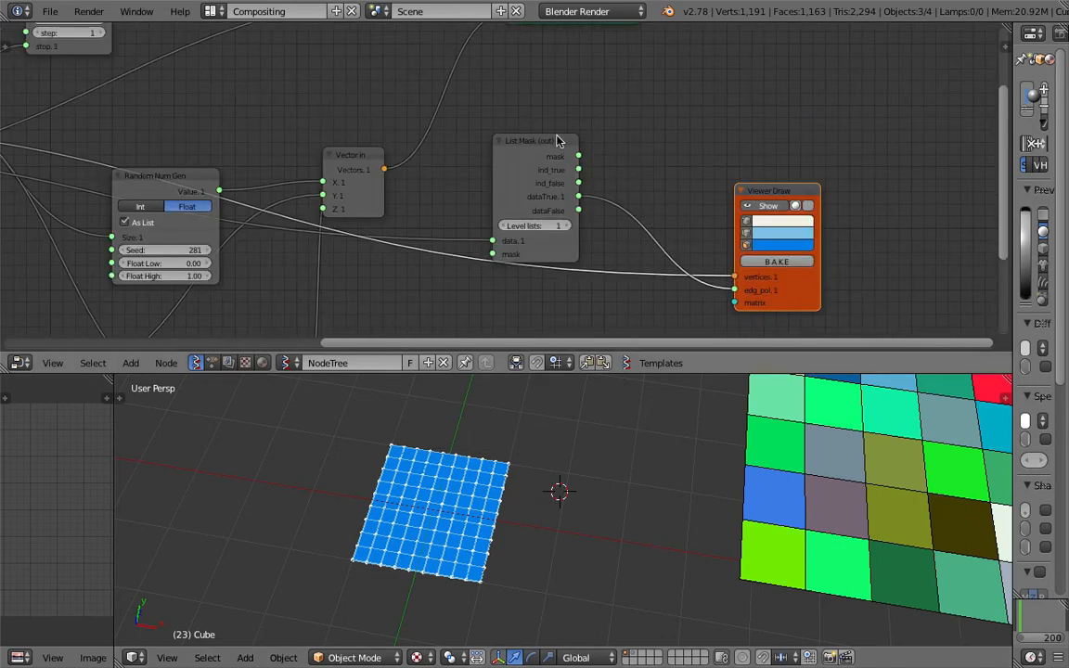
pyautogui.moveTo(556, 141); pyautogui.dragTo(651, 114)
pyautogui.moveTo(424, 142); pyautogui.dragTo(429, 266, button='middle')
pyautogui.moveTo(375, 285); pyautogui.dragTo(349, 231)
pyautogui.moveTo(455, 189); pyautogui.dragTo(470, 130, button='middle')
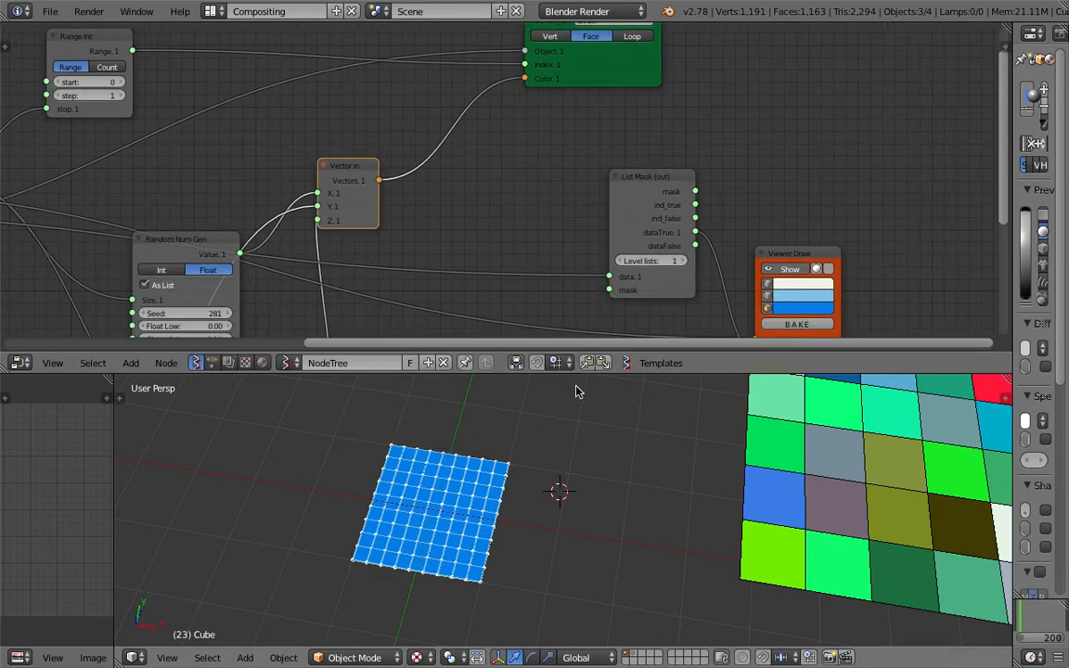
# Enlarge the node editor and spread out the seed 281 Random Num Gen, Vector in and List Mask (out) nodes.
pyautogui.moveTo(577, 374); pyautogui.dragTo(576, 471)
pyautogui.hotkey('ctrl', 's')
pyautogui.click(568, 223)
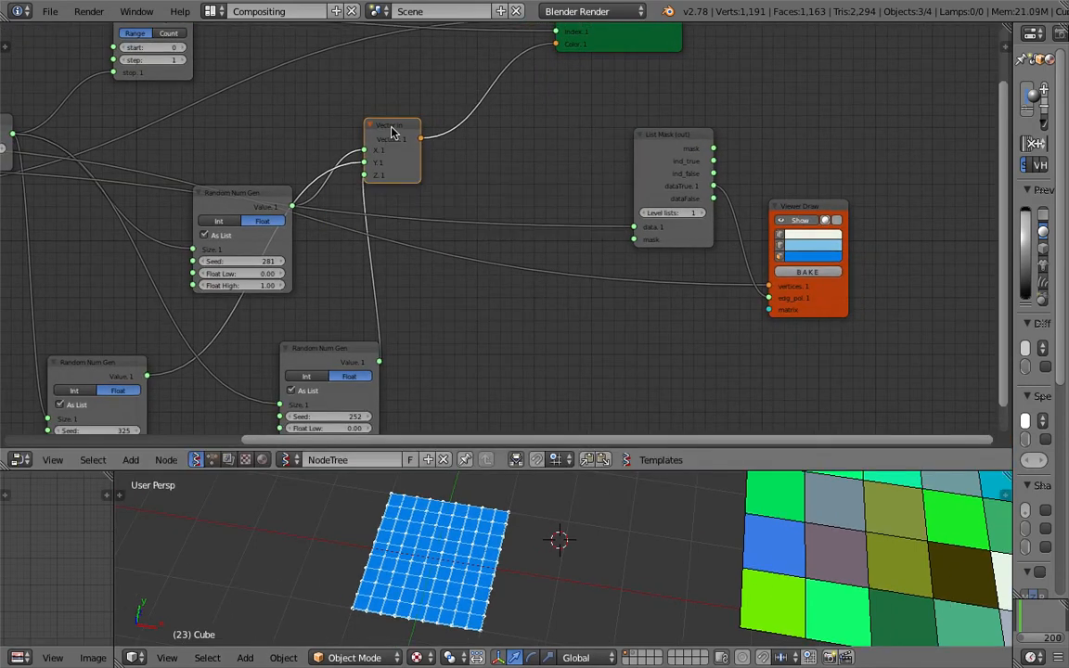
pyautogui.moveTo(392, 129); pyautogui.dragTo(420, 121)
pyautogui.moveTo(250, 216); pyautogui.dragTo(262, 128)
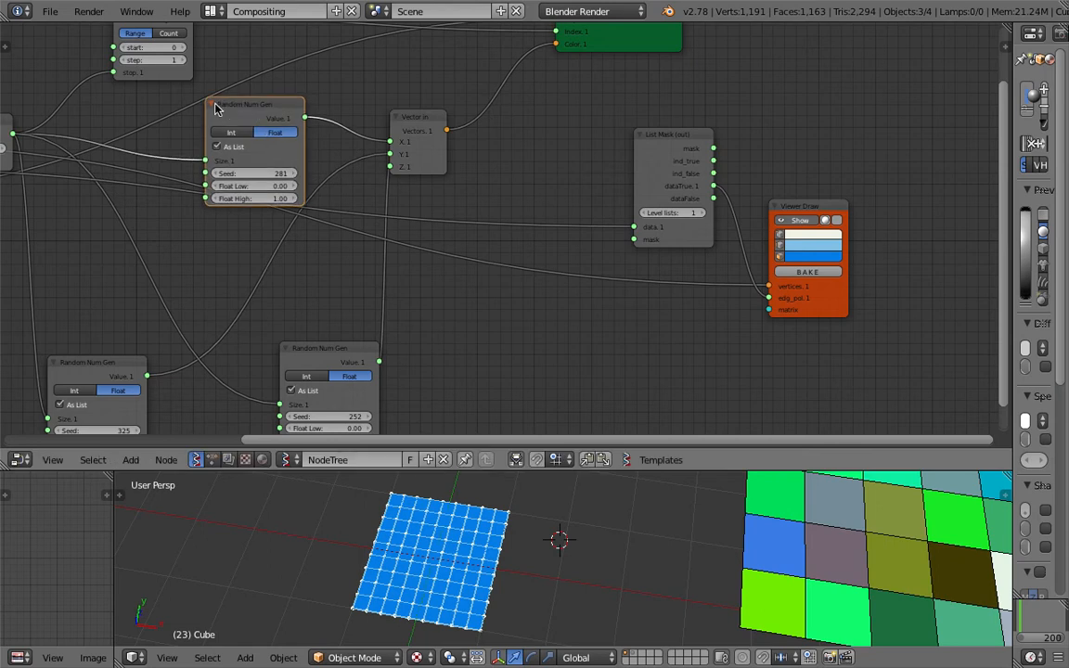
pyautogui.click(403, 122)
pyautogui.moveTo(427, 137); pyautogui.dragTo(413, 174, button='middle')
pyautogui.hotkey('ctrl', 's')
pyautogui.click(425, 196)
pyautogui.moveTo(659, 175); pyautogui.dragTo(749, 175)
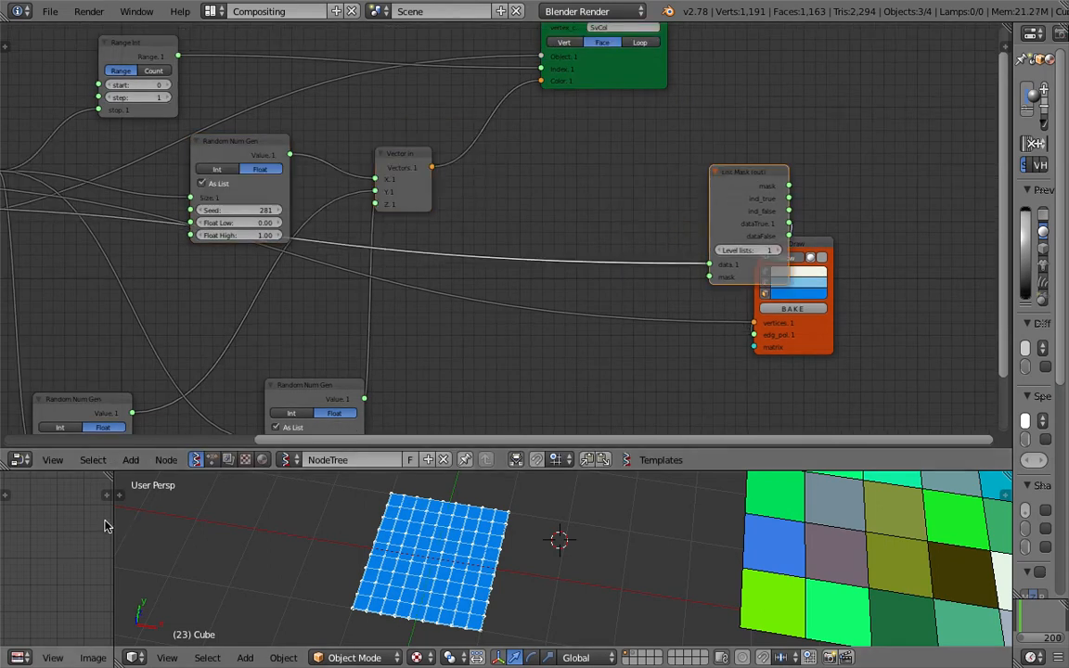
# Widen the image editor area, add a Viewer text mk2 node, and link Vector in's Vectors output to its vertices input.
pyautogui.moveTo(114, 557); pyautogui.dragTo(268, 557)
pyautogui.moveTo(551, 181); pyautogui.dragTo(548, 162, button='middle')
pyautogui.hotkey('alt', 'space')
pyautogui.write('viewer')
pyautogui.press('Down')
pyautogui.press('Down')
pyautogui.press('Down')
pyautogui.press('Down')
pyautogui.press('Down')
pyautogui.press('Up')
pyautogui.press('Up')
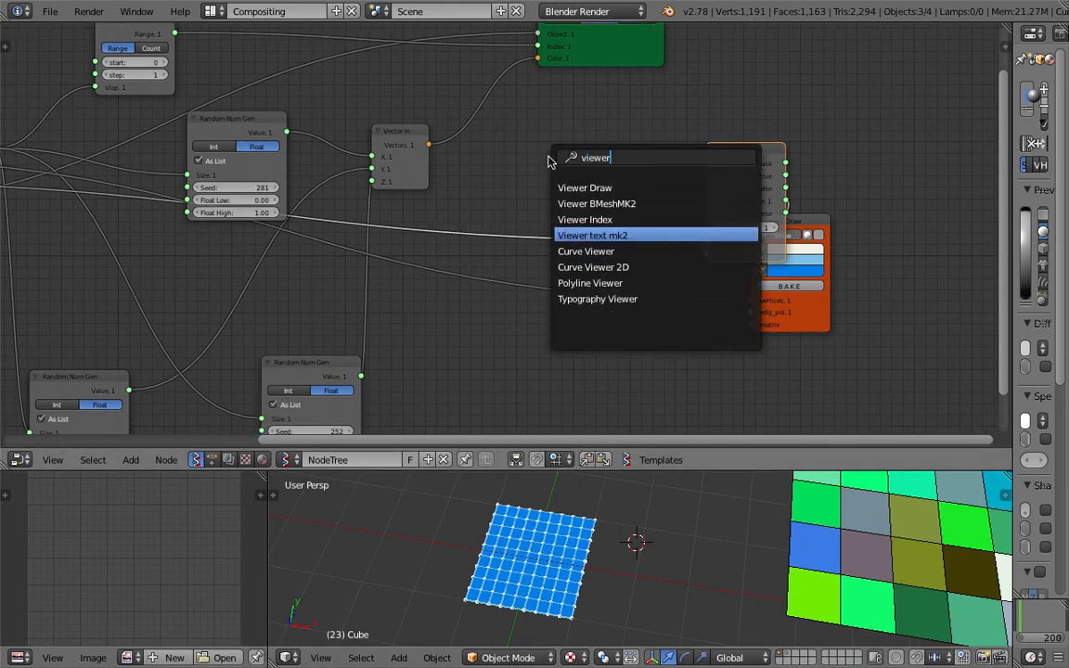
pyautogui.press('Return')
pyautogui.click(517, 74)
pyautogui.moveTo(428, 144); pyautogui.dragTo(577, 159)
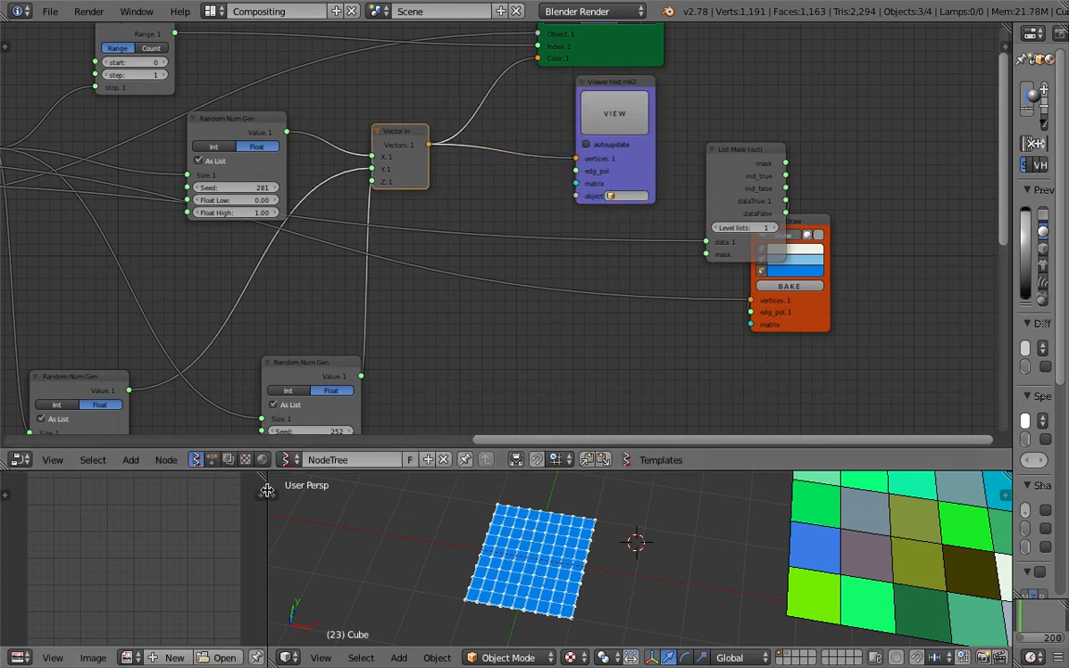
# Enlarge the image editor area, switch it to a text editor, and show the start of the Sverchok_viewer text in it.
pyautogui.moveTo(267, 489); pyautogui.dragTo(418, 358)
pyautogui.click(18, 658)
pyautogui.click(41, 441)
pyautogui.click(177, 658)
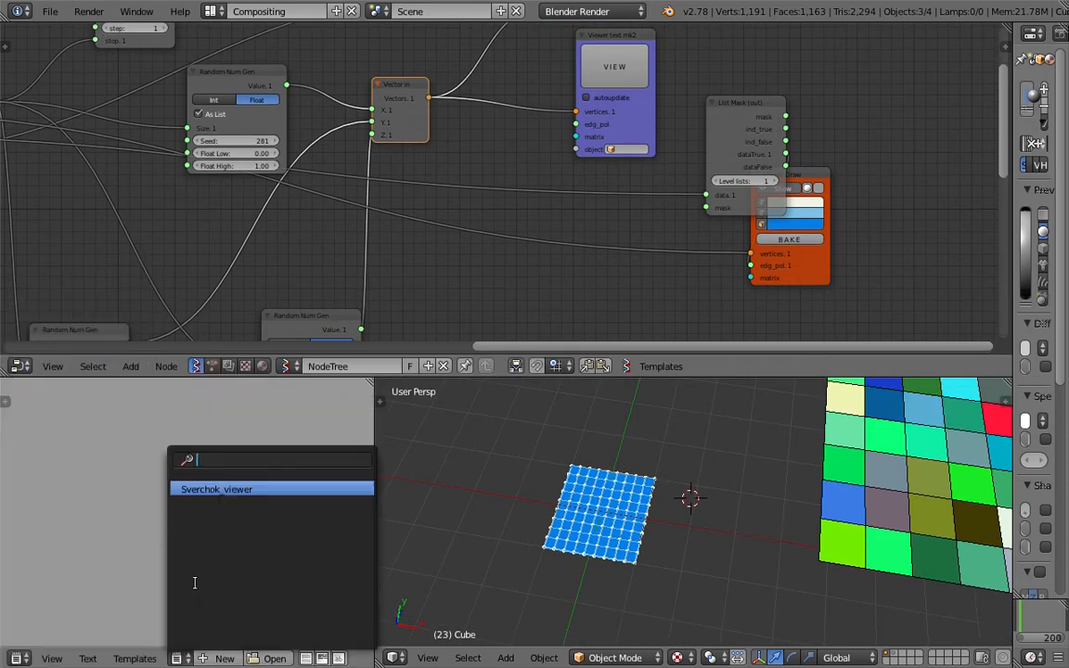
pyautogui.click(195, 489)
pyautogui.scroll(15, 341, 471)
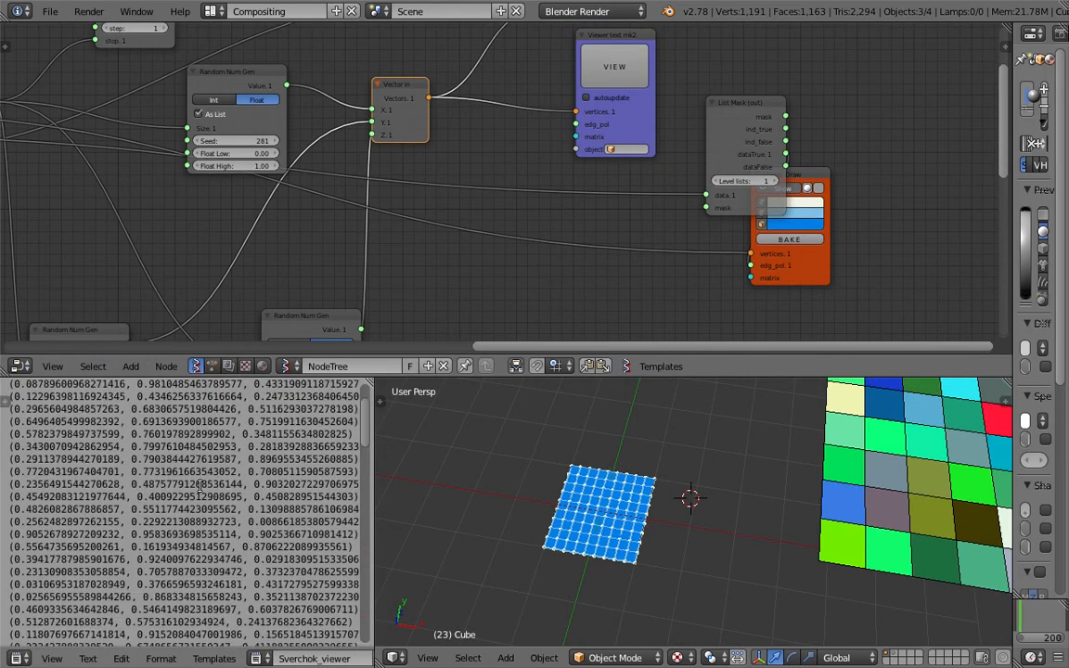
pyautogui.moveTo(369, 470); pyautogui.dragTo(476, 471)
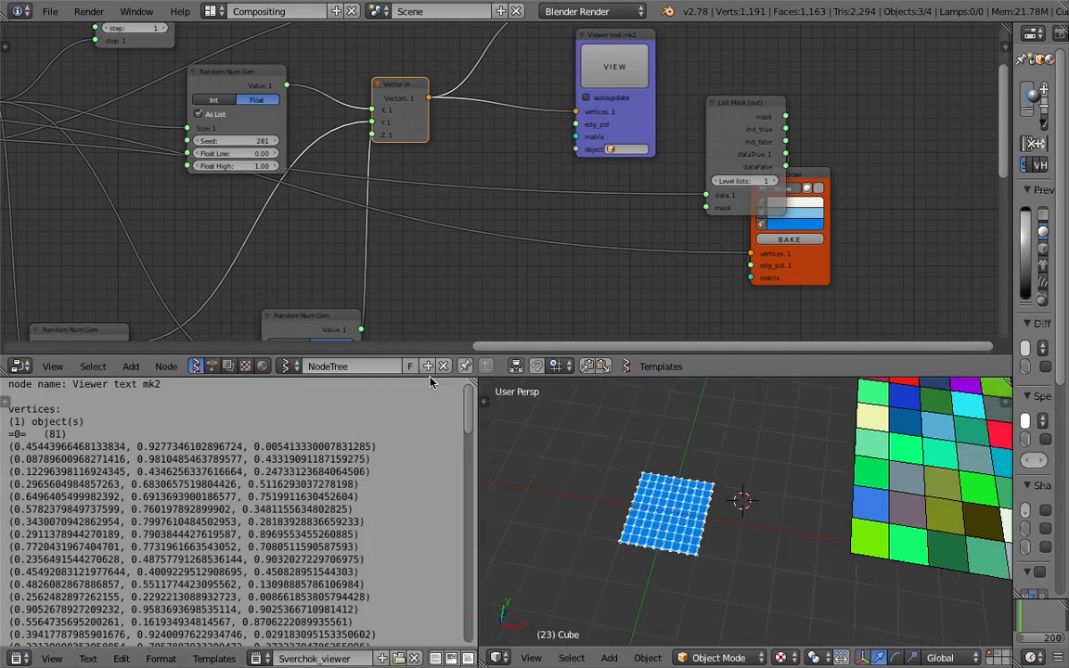
# Pull the Sverchok_viewer text frame clear of the node tree and delete it.
pyautogui.scroll(-3, 250, 200)
pyautogui.moveTo(250, 201); pyautogui.dragTo(368, 190, button='middle')
pyautogui.moveTo(146, 62); pyautogui.dragTo(361, 124)
pyautogui.scroll(-8, 363, 136)
pyautogui.moveTo(474, 191); pyautogui.dragTo(109, 173, button='middle')
pyautogui.moveTo(106, 137); pyautogui.dragTo(814, 58)
pyautogui.moveTo(745, 86); pyautogui.dragTo(695, 193, button='middle')
pyautogui.scroll(7, 695, 193)
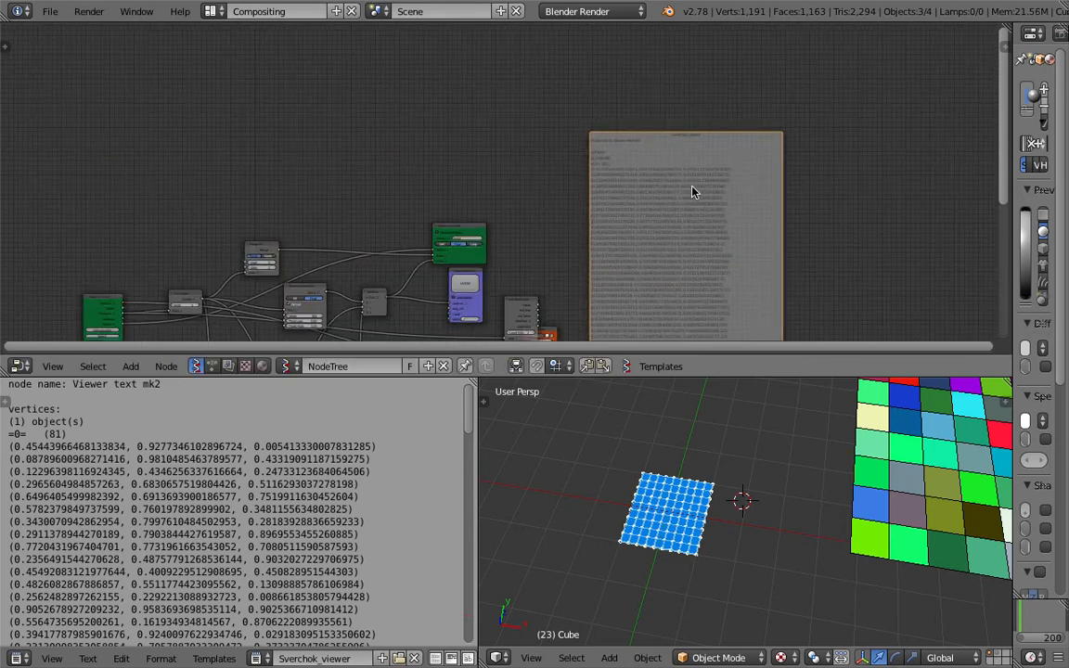
pyautogui.moveTo(599, 222); pyautogui.dragTo(553, 132, button='middle')
pyautogui.hotkey('ctrl', 's')
pyautogui.click(552, 139)
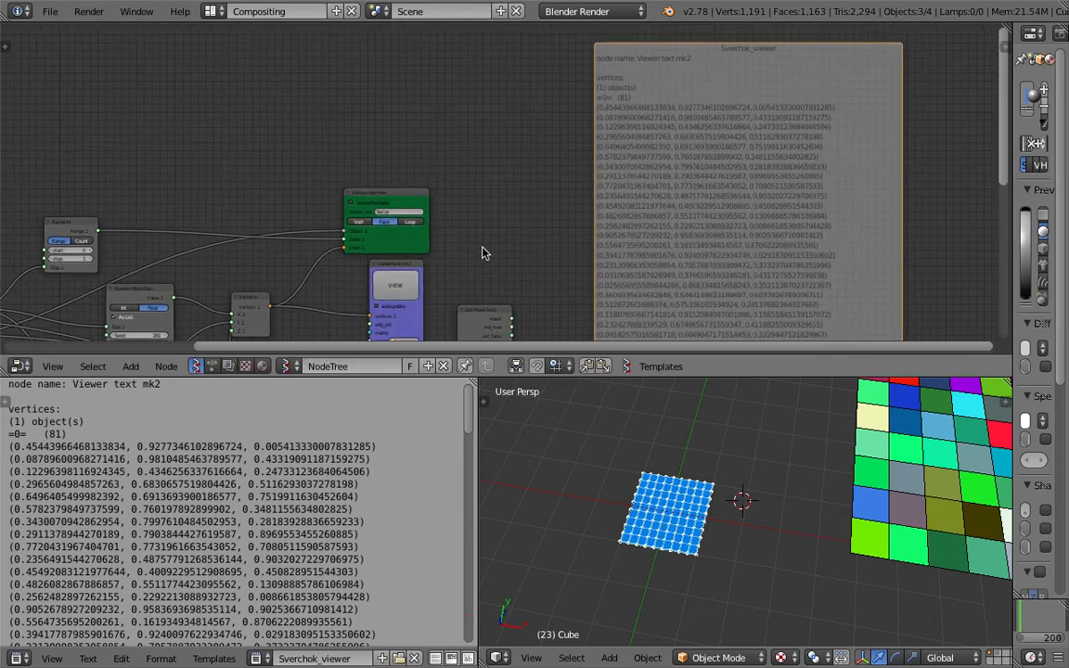
pyautogui.hotkey('ctrl', 's')
pyautogui.click(452, 169)
pyautogui.press('x')
# Move the Viewer Draw node out from behind the List Mask (out) node.
pyautogui.moveTo(614, 148); pyautogui.dragTo(637, 152, button='middle')
pyautogui.scroll(4, 545, 151)
pyautogui.click(599, 210)
pyautogui.moveTo(599, 209); pyautogui.dragTo(709, 252)
pyautogui.scroll(1, 639, 226)
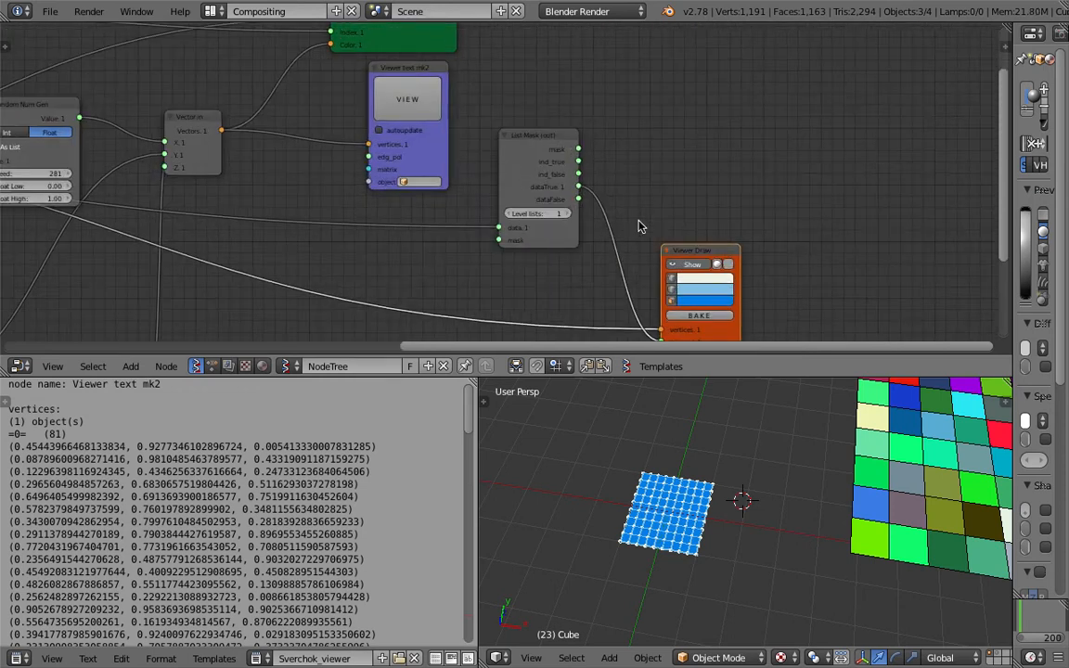
# Examine the colour vectors in the Sverchok_viewer text by highlighting the first components of the opening rows.
pyautogui.moveTo(520, 203); pyautogui.dragTo(569, 181, button='middle')
pyautogui.moveTo(19, 447); pyautogui.dragTo(227, 446)
pyautogui.click(155, 483)
pyautogui.moveTo(26, 447)
pyautogui.mouseDown()
pyautogui.moveTo(67, 471)
pyautogui.moveTo(65, 509)
pyautogui.moveTo(67, 472)
pyautogui.moveTo(26, 446)
pyautogui.mouseUp()
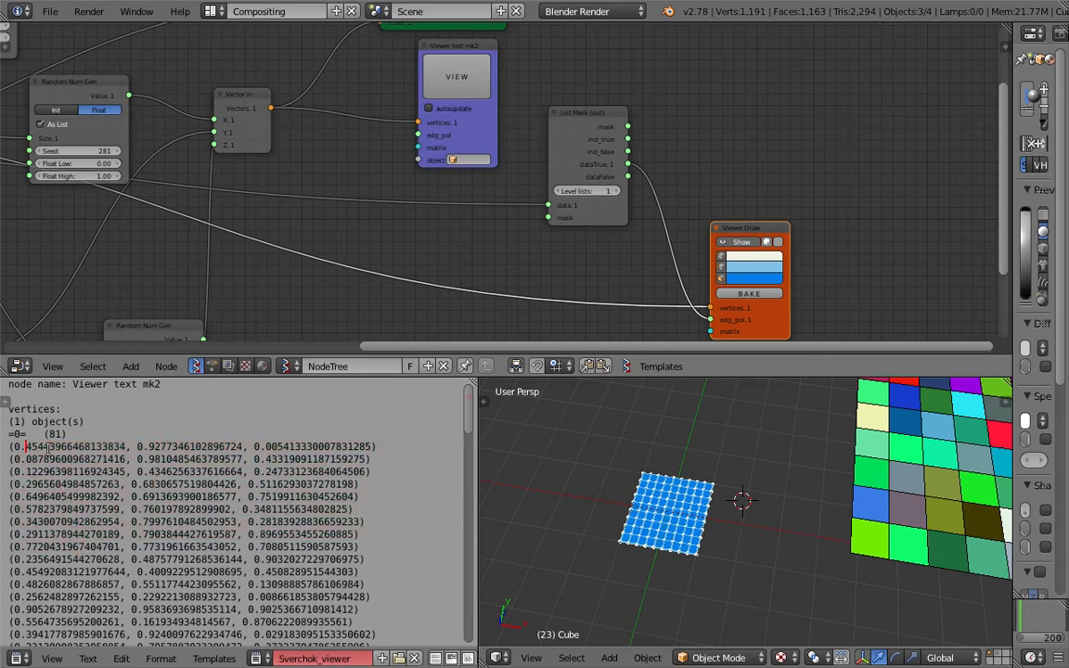
pyautogui.moveTo(7, 458); pyautogui.dragTo(68, 510)
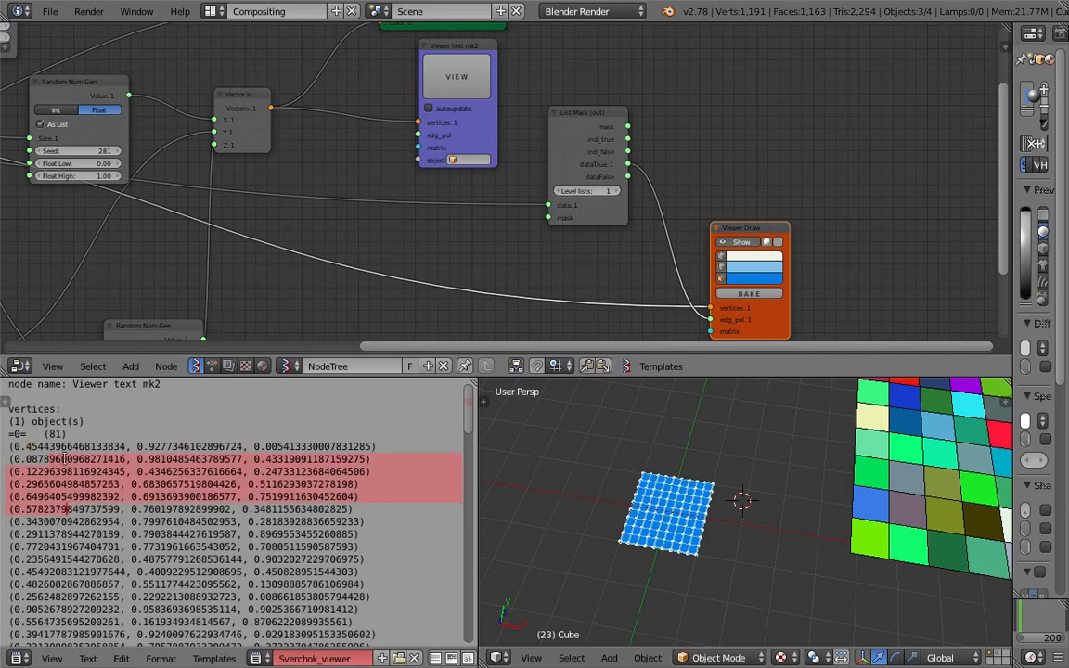
# Shift the Viewer Draw node farther from List Mask (out) and save the file.
pyautogui.scroll(-1, 591, 190)
pyautogui.moveTo(585, 201); pyautogui.dragTo(603, 161, button='middle')
pyautogui.hotkey('ctrl', 's')
pyautogui.click(604, 172)
pyautogui.moveTo(731, 180); pyautogui.dragTo(761, 192)
pyautogui.hotkey('ctrl', 's')
pyautogui.click(761, 192)
pyautogui.scroll(2, 729, 102)
pyautogui.moveTo(730, 95)
pyautogui.mouseDown(button='middle')
pyautogui.moveTo(723, 114)
pyautogui.moveTo(671, 141)
pyautogui.mouseUp(button='middle')
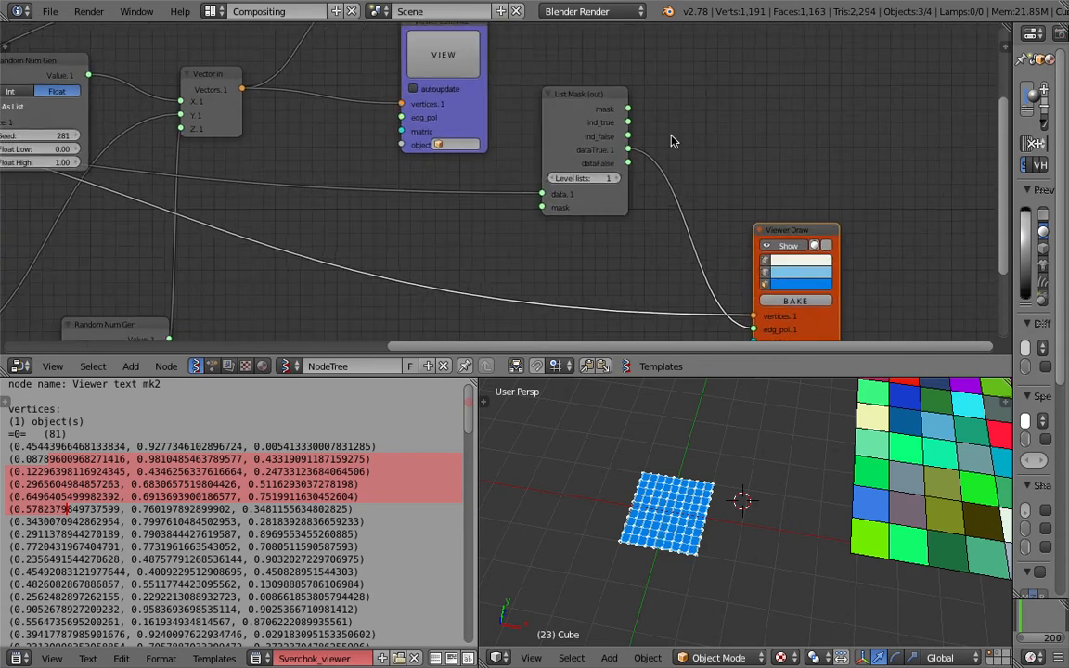
# Lower the seed 281 Random Num Gen node, adjust Vector in, and move List Mask (out) below and beyond Viewer text mk2.
pyautogui.click(575, 100)
pyautogui.moveTo(491, 111); pyautogui.dragTo(823, 118, button='middle')
pyautogui.scroll(-2, 548, 158)
pyautogui.moveTo(391, 100)
pyautogui.mouseDown()
pyautogui.moveTo(420, 99)
pyautogui.moveTo(382, 117)
pyautogui.mouseUp()
pyautogui.moveTo(537, 104); pyautogui.dragTo(525, 104)
pyautogui.moveTo(488, 132); pyautogui.dragTo(531, 122, button='middle')
pyautogui.moveTo(425, 94); pyautogui.dragTo(415, 118)
pyautogui.scroll(2, 413, 124)
pyautogui.moveTo(431, 138); pyautogui.dragTo(338, 146, button='middle')
pyautogui.scroll(-1, 709, 159)
pyautogui.moveTo(769, 144); pyautogui.dragTo(669, 203, button='middle')
pyautogui.moveTo(696, 185); pyautogui.dragTo(712, 216)
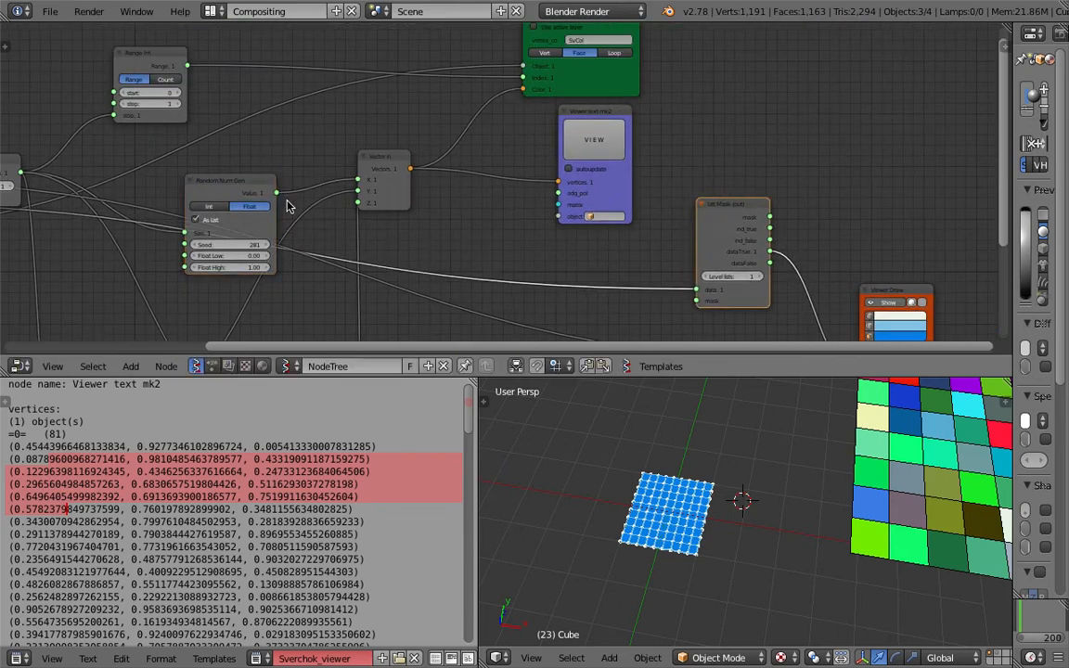
# Move List Mask (out) lower in the node tree and save the file.
pyautogui.moveTo(332, 180); pyautogui.dragTo(311, 159, button='middle')
pyautogui.scroll(1, 379, 224)
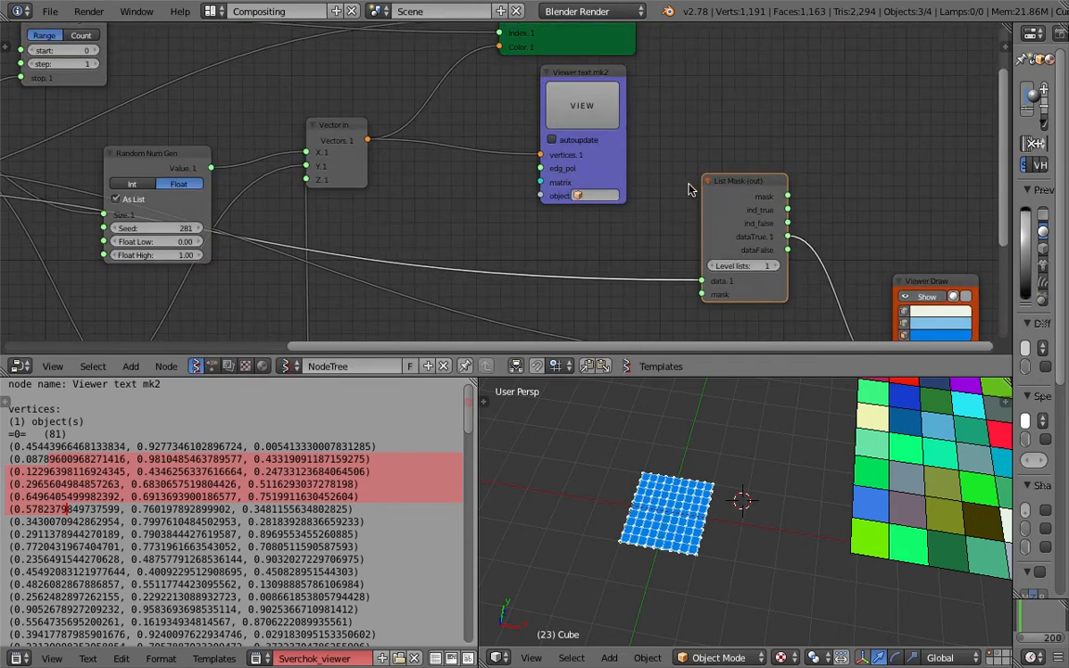
pyautogui.moveTo(689, 189); pyautogui.dragTo(689, 177, button='middle')
pyautogui.moveTo(736, 173); pyautogui.dragTo(724, 253)
pyautogui.hotkey('ctrl', 's')
# Add a Formula node beside Viewer text mk2, above List Mask (out).
pyautogui.moveTo(726, 140); pyautogui.dragTo(727, 108, button='middle')
pyautogui.hotkey('ctrl', 'a')
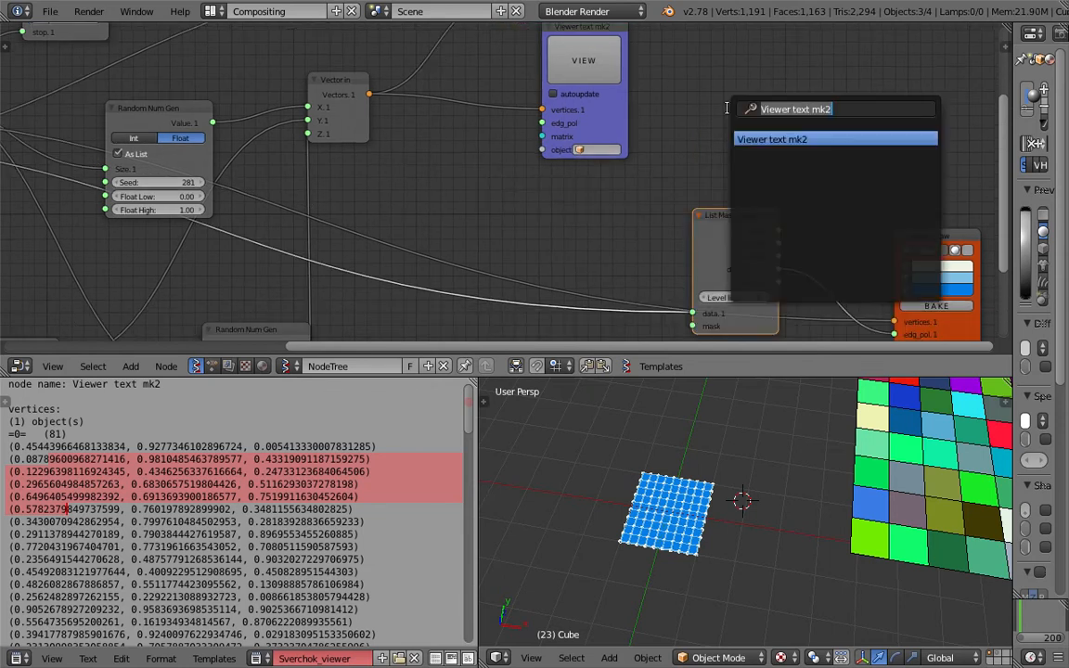
pyautogui.write('form')
pyautogui.press('Down')
pyautogui.press('Return')
pyautogui.click(727, 109)
pyautogui.scroll(1, 750, 93)
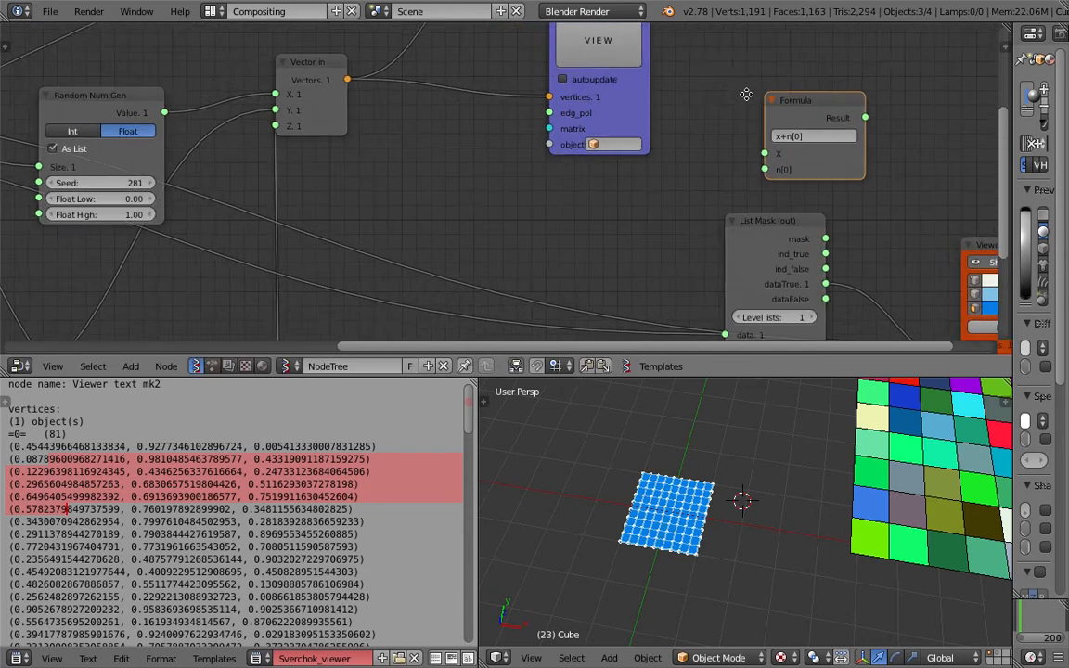
pyautogui.moveTo(750, 93); pyautogui.dragTo(590, 88, button='middle')
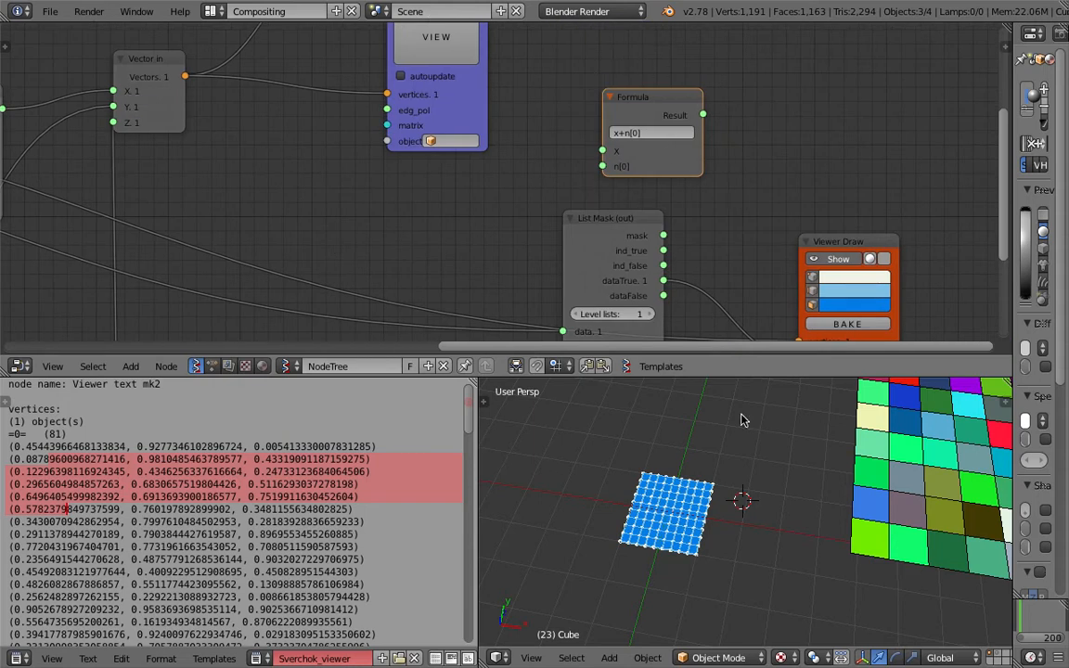
# Save the file and connect the Value output of the seed 281 Random Num Gen to the Formula's X input.
pyautogui.moveTo(806, 481); pyautogui.dragTo(797, 478, button='middle')
pyautogui.hotkey('ctrl', 's')
pyautogui.click(782, 484)
pyautogui.moveTo(618, 125); pyautogui.dragTo(673, 109, button='middle')
pyautogui.scroll(-2, 685, 118)
pyautogui.scroll(-1, 450, 139)
pyautogui.moveTo(189, 121); pyautogui.dragTo(248, 128, button='middle')
pyautogui.moveTo(229, 116); pyautogui.dragTo(704, 141)
# Set the Formula node's expression to x > 0.5.
pyautogui.moveTo(688, 88); pyautogui.dragTo(417, 111, button='middle')
pyautogui.scroll(8, 418, 117)
pyautogui.click(450, 112)
pyautogui.write('x')
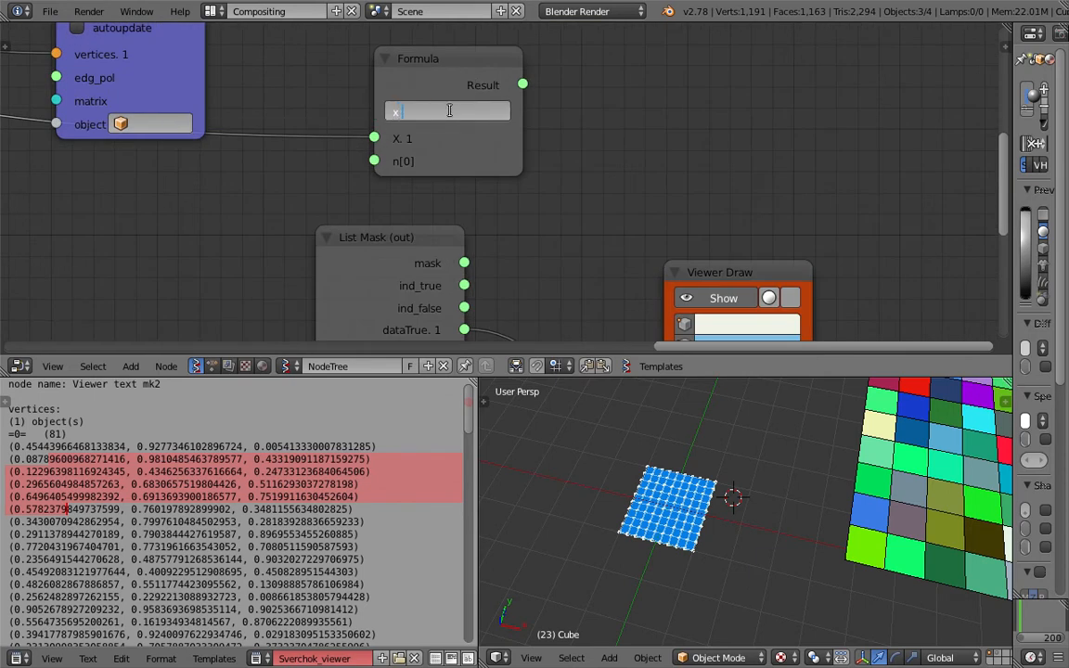
pyautogui.write(' > 0.5')
pyautogui.press('Return')
# Move the Formula node higher and raise Viewer Draw to about the height of List Mask (out).
pyautogui.scroll(-3, 451, 106)
pyautogui.moveTo(451, 91); pyautogui.dragTo(426, 135, button='middle')
pyautogui.moveTo(426, 131); pyautogui.dragTo(432, 101)
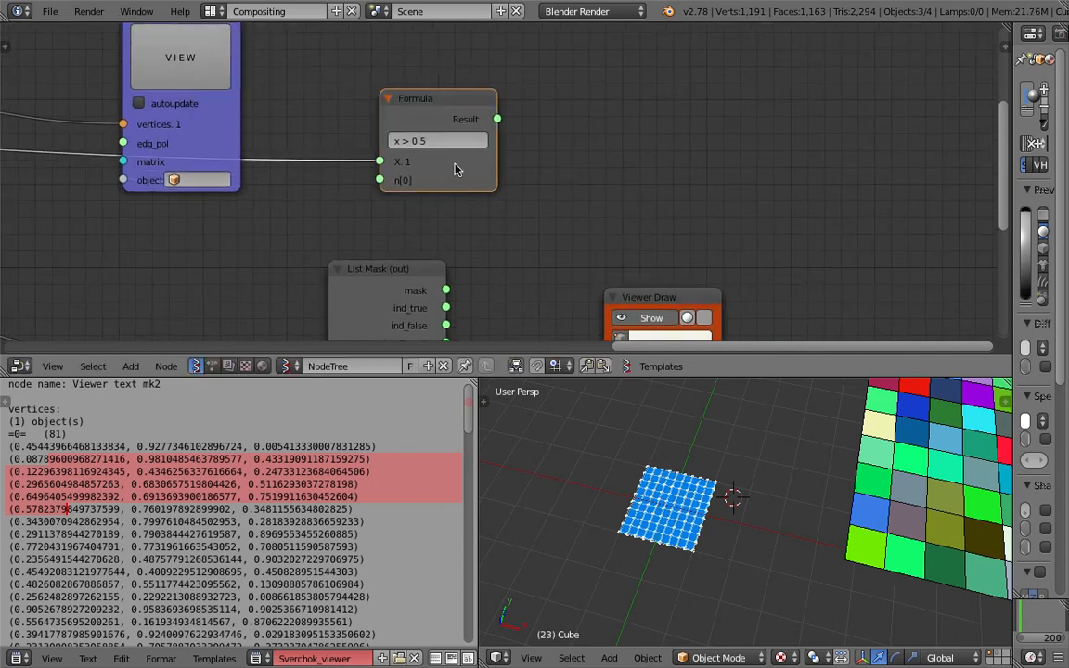
pyautogui.moveTo(630, 203); pyautogui.dragTo(593, 197, button='middle')
pyautogui.moveTo(618, 295); pyautogui.dragTo(632, 242)
# Re-enter x > 0.5 as the Formula's expression and save the file.
pyautogui.moveTo(580, 196); pyautogui.dragTo(622, 127, button='middle')
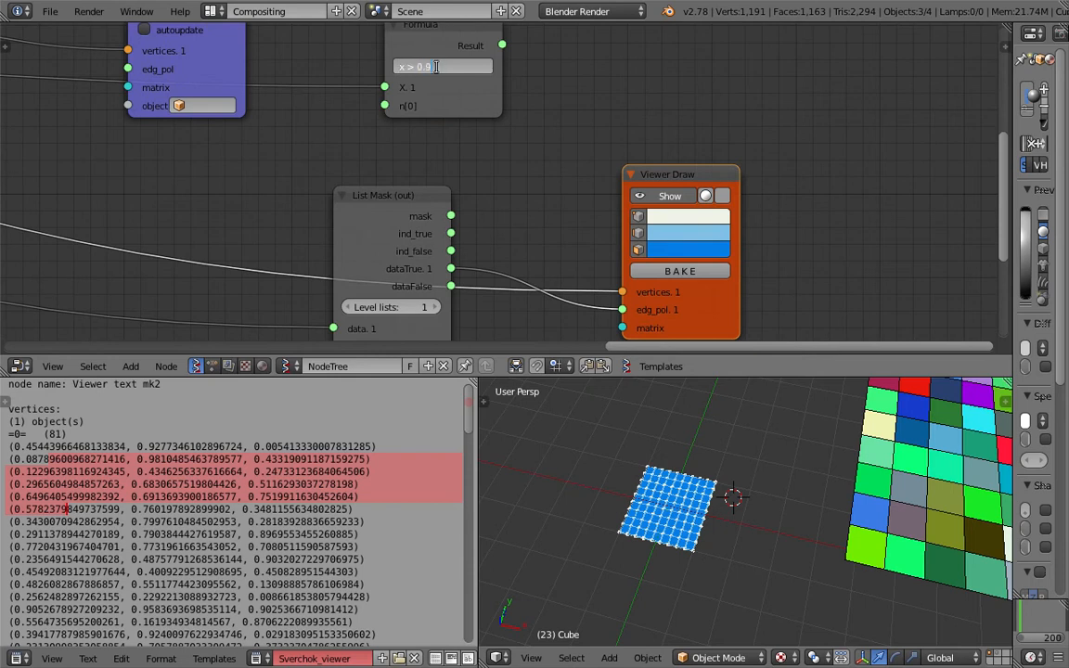
pyautogui.press('Return')
pyautogui.hotkey('ctrl', 's')
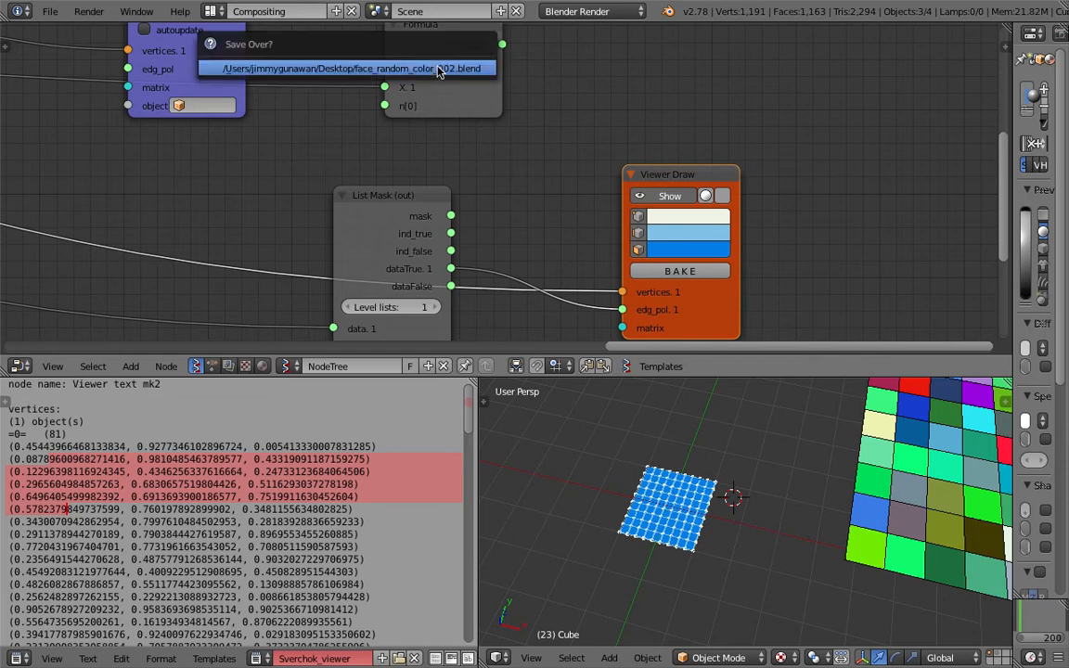
pyautogui.moveTo(408, 148); pyautogui.dragTo(395, 216, button='middle')
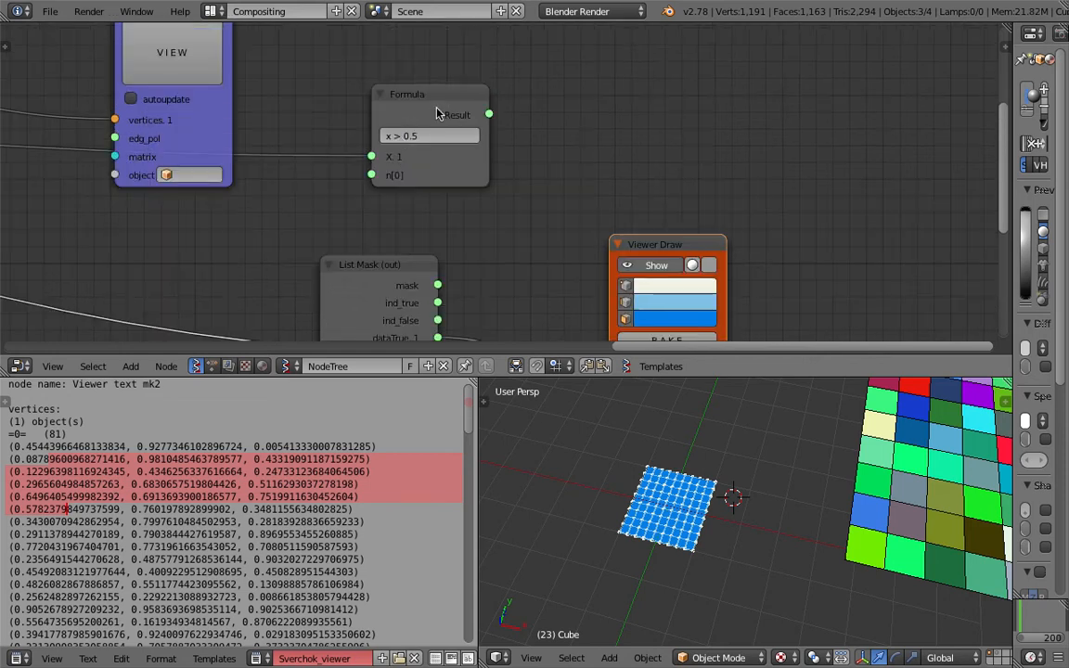
# Add a Stethoscope node beside Formula and connect the Formula's Result to its Data input.
pyautogui.moveTo(399, 93); pyautogui.dragTo(379, 79)
pyautogui.hotkey('shift', 'a')
pyautogui.click(556, 88)
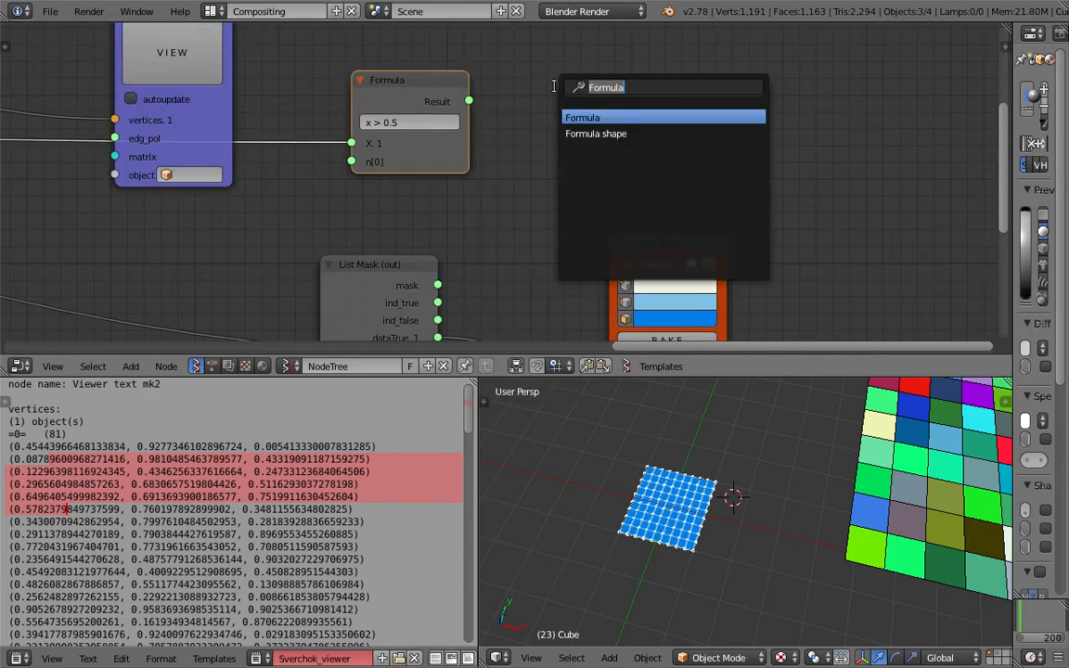
pyautogui.write('ste')
pyautogui.press('Return')
pyautogui.click(526, 99)
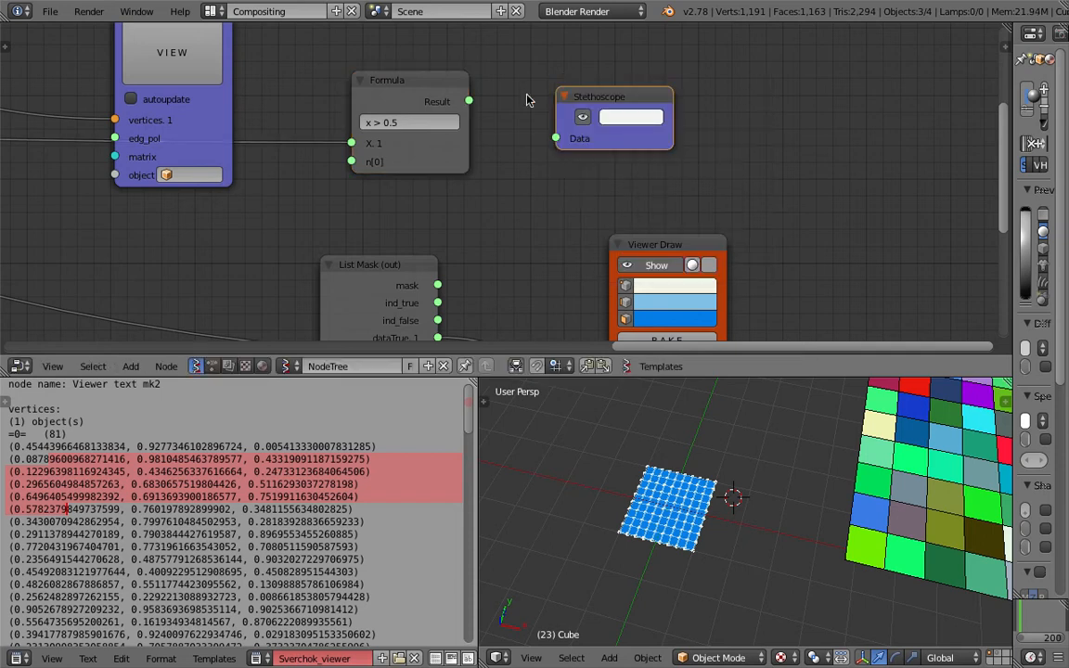
pyautogui.moveTo(470, 102); pyautogui.dragTo(555, 138)
pyautogui.scroll(2, 710, 74)
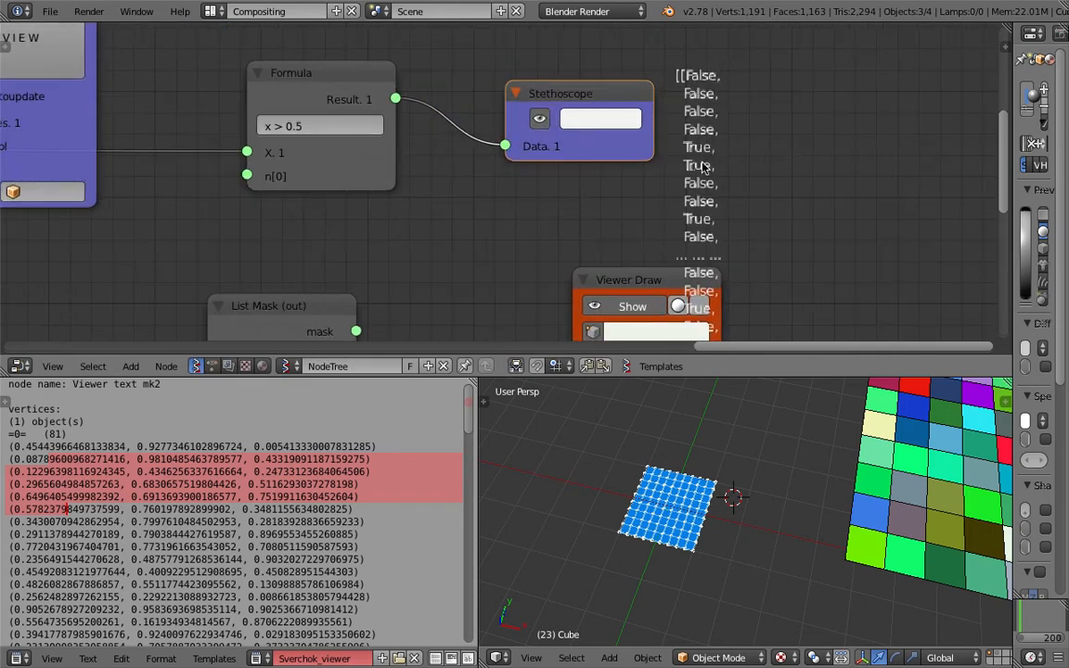
# Compare the first components of the rows in the Sverchok_viewer text with the Stethoscope's True/False list.
pyautogui.moveTo(128, 446); pyautogui.dragTo(79, 486)
pyautogui.moveTo(16, 497); pyautogui.dragTo(102, 508)
pyautogui.moveTo(376, 505); pyautogui.dragTo(7, 496)
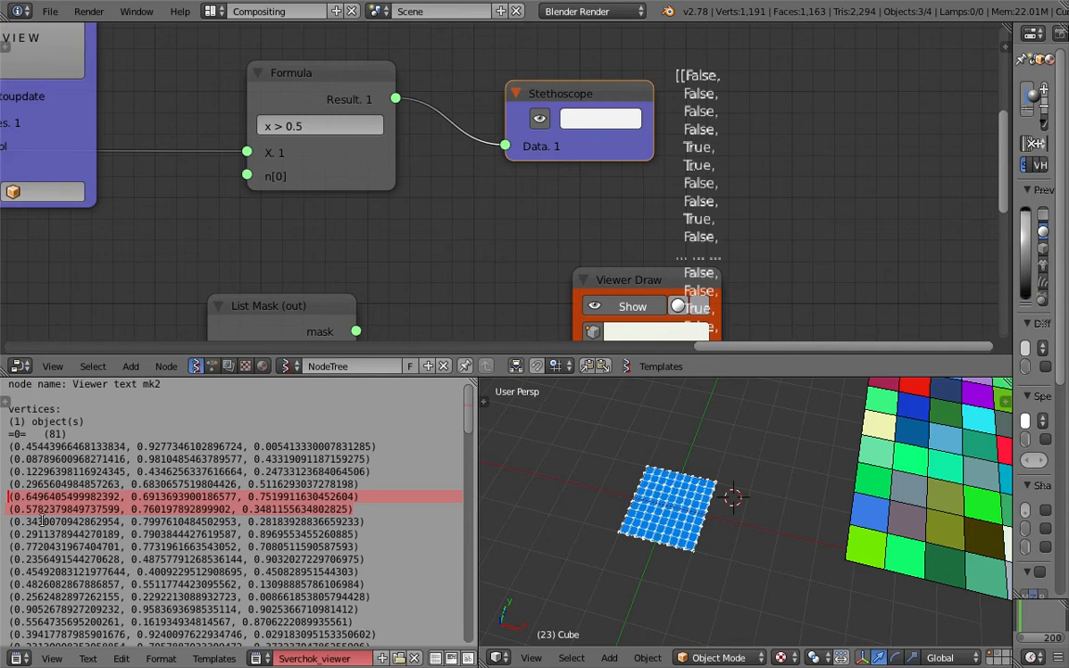
pyautogui.keyDown('shift'); pyautogui.moveTo(375, 546); pyautogui.dragTo(227, 547); pyautogui.keyUp('shift')
pyautogui.click(56, 547)
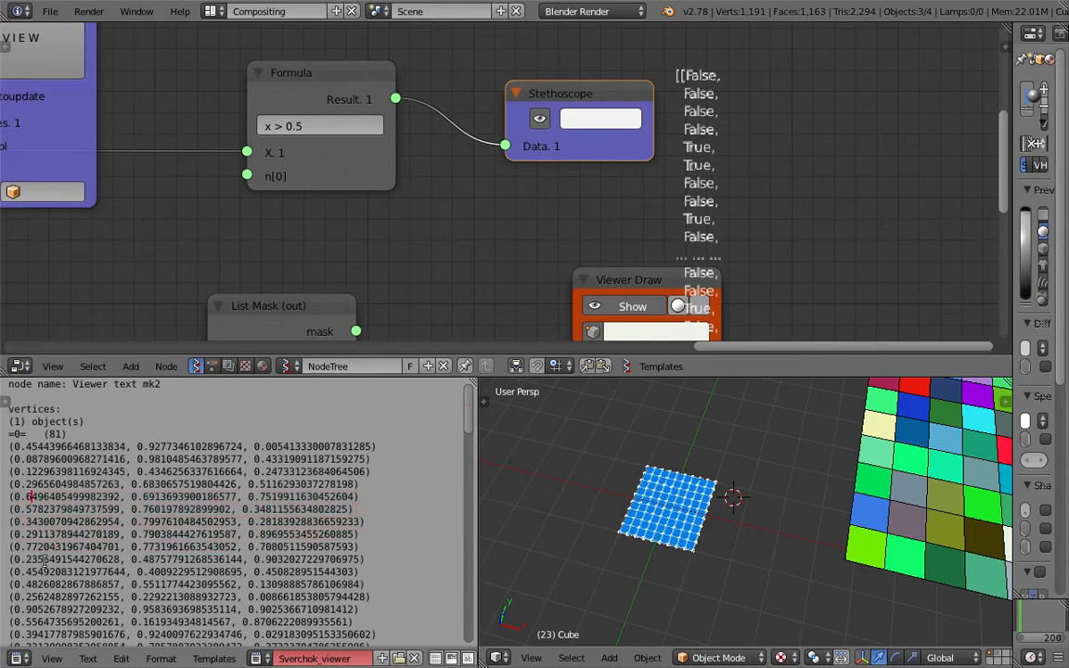
pyautogui.scroll(-3, 99, 586)
pyautogui.scroll(-5, 632, 198)
# Move Viewer Draw clear of the Stethoscope's printed list and save the file.
pyautogui.moveTo(628, 177); pyautogui.dragTo(612, 58, button='middle')
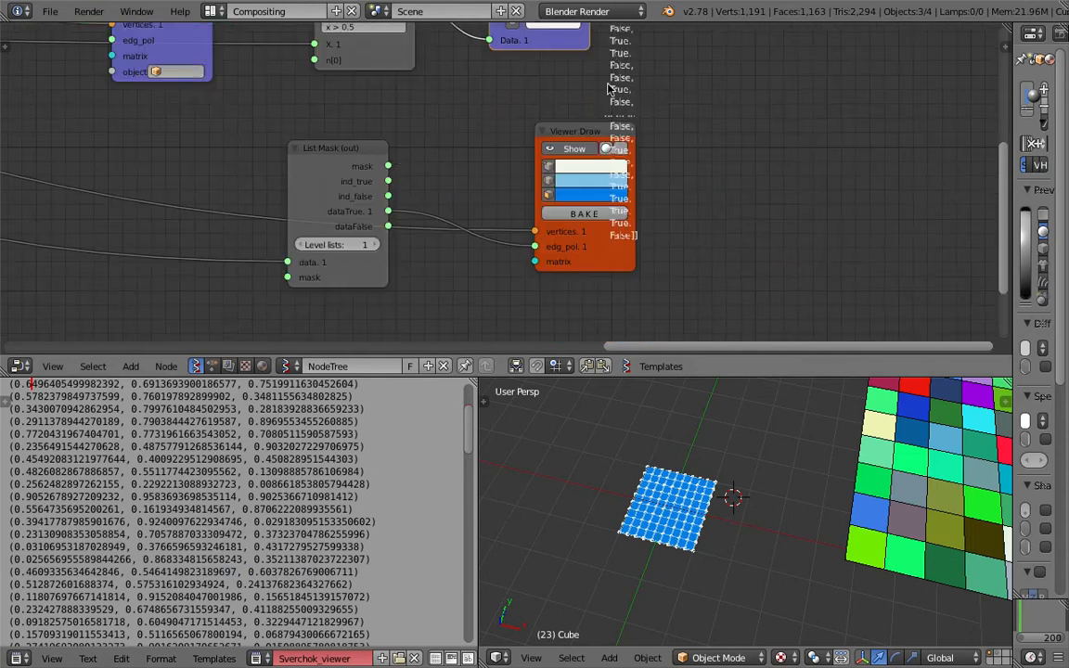
pyautogui.moveTo(583, 133); pyautogui.dragTo(764, 121)
pyautogui.scroll(-3, 857, 487)
pyautogui.keyDown('shift'); pyautogui.moveTo(857, 487); pyautogui.dragTo(733, 495, button='middle'); pyautogui.keyUp('shift')
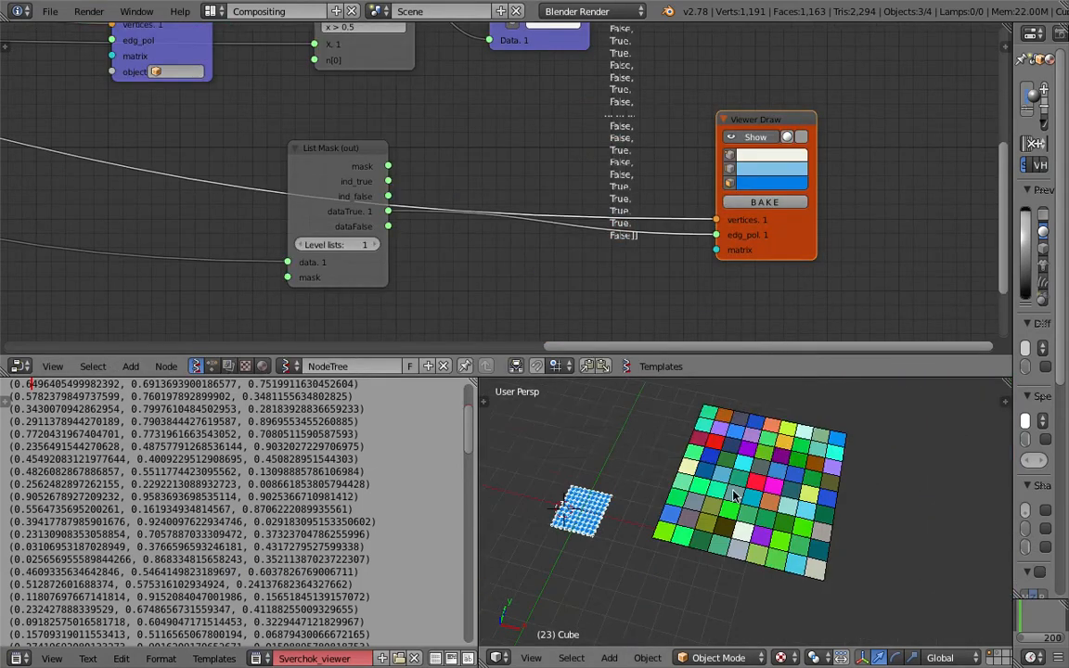
pyautogui.scroll(-2, 680, 210)
pyautogui.moveTo(512, 100); pyautogui.dragTo(606, 163, button='middle')
pyautogui.hotkey('ctrl', 's')
pyautogui.click(606, 163)
# Connect the Formula's Result to the mask input of List Mask (out) and move that node nearer to Viewer Draw.
pyautogui.moveTo(450, 100); pyautogui.dragTo(419, 100)
pyautogui.hotkey('ctrl', 's')
pyautogui.click(422, 104)
pyautogui.moveTo(490, 98); pyautogui.dragTo(413, 326)
pyautogui.moveTo(477, 217); pyautogui.dragTo(574, 186)
pyautogui.moveTo(587, 201); pyautogui.dragTo(568, 174, button='middle')
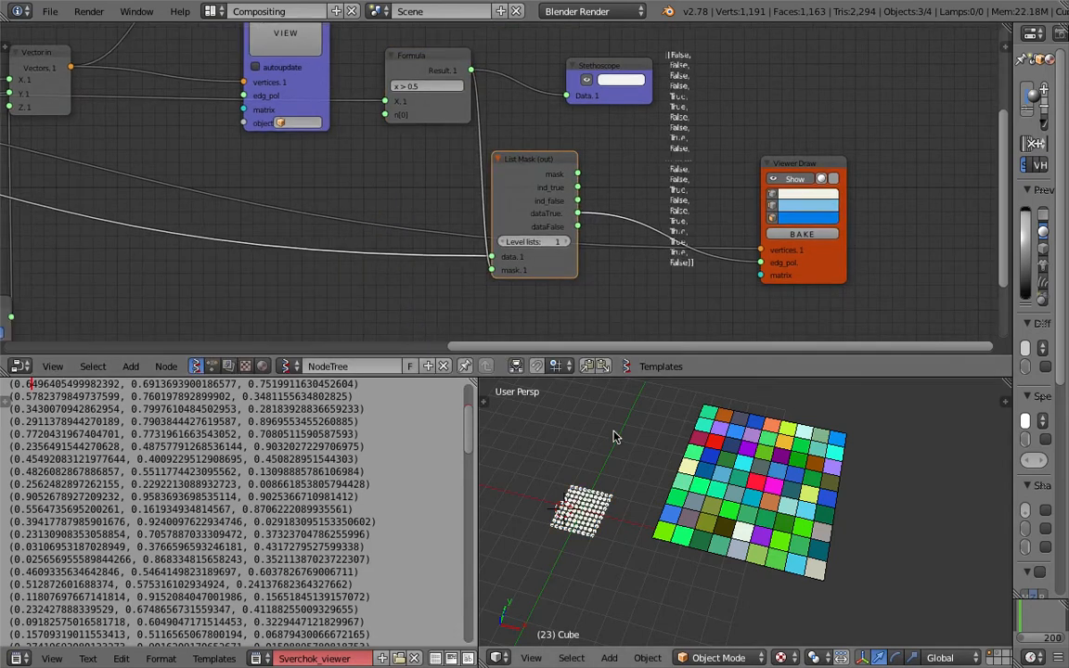
# Nudge List Mask (out) upward and set its Level lists to 2.
pyautogui.scroll(4, 620, 438)
pyautogui.keyDown('shift'); pyautogui.moveTo(633, 446); pyautogui.dragTo(776, 464, button='middle'); pyautogui.keyUp('shift')
pyautogui.keyDown('shift'); pyautogui.moveTo(665, 487); pyautogui.dragTo(768, 475, button='middle'); pyautogui.keyUp('shift')
pyautogui.scroll(2, 768, 473)
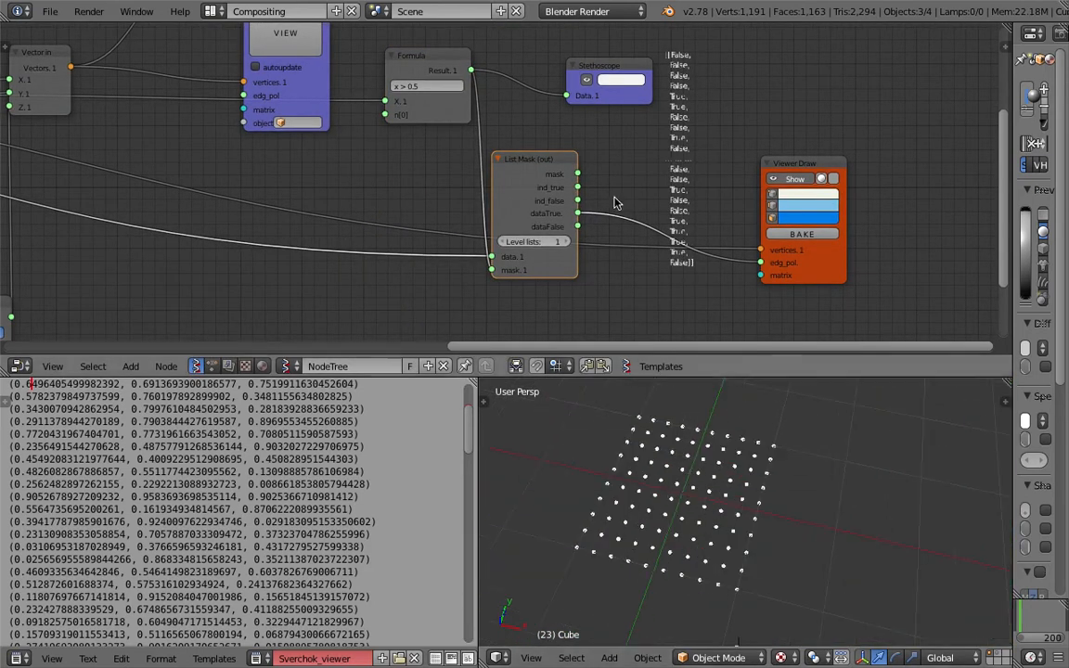
pyautogui.moveTo(571, 170); pyautogui.dragTo(585, 137)
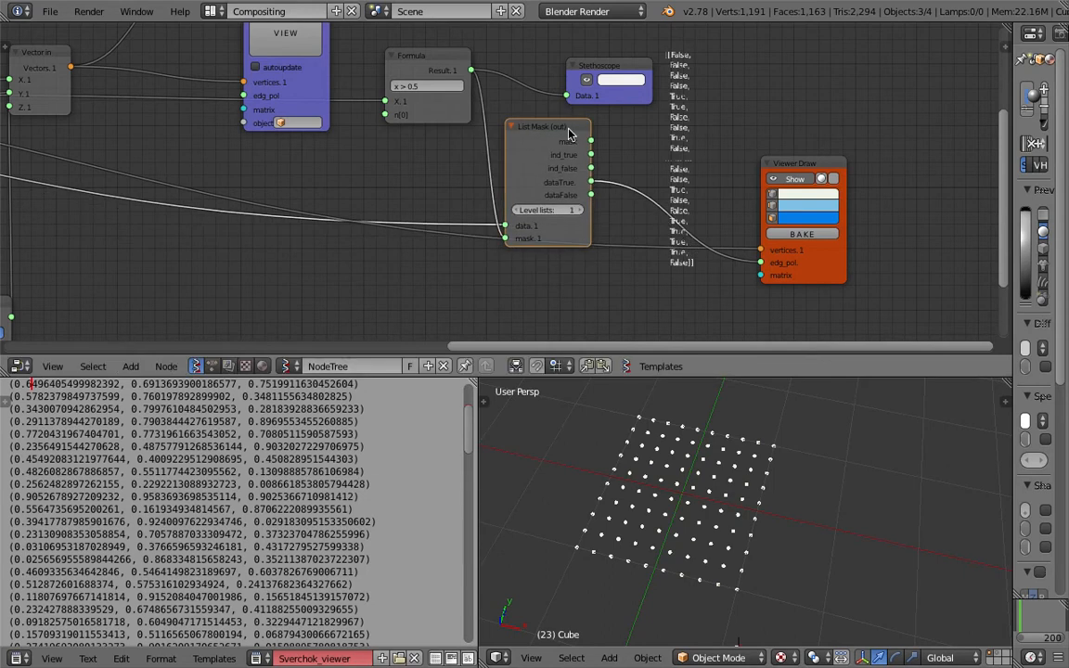
pyautogui.click(582, 211)
pyautogui.click(519, 211)
pyautogui.click(578, 214)
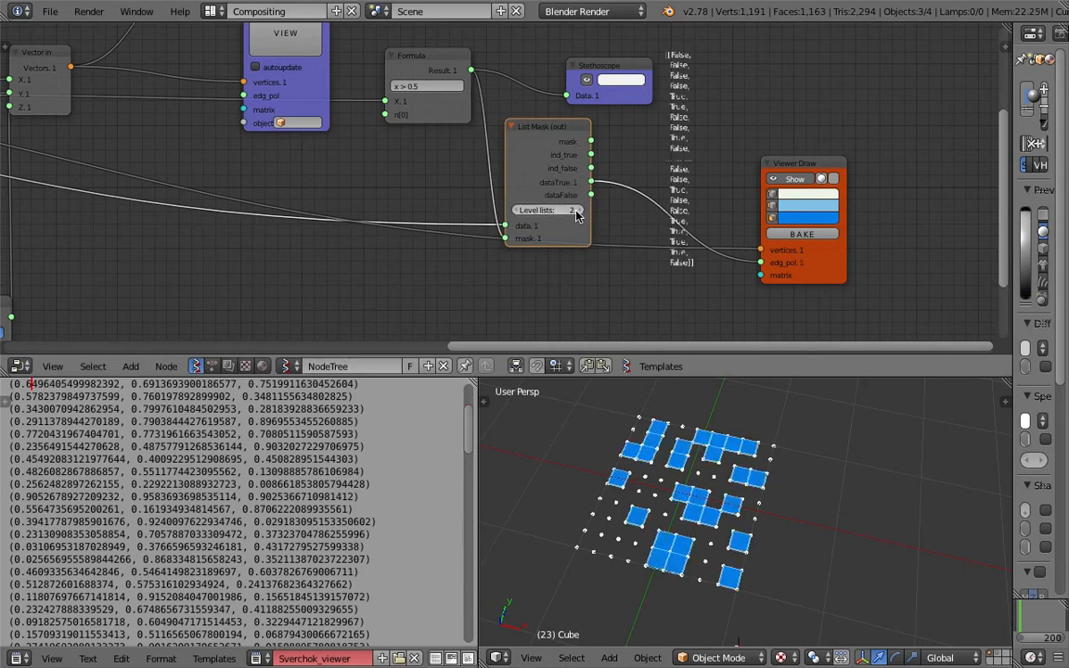
# Move List Mask (out) lower in the tree, clear of the link into Viewer Draw's vertices.
pyautogui.moveTo(550, 152); pyautogui.dragTo(477, 284)
pyautogui.moveTo(479, 264); pyautogui.dragTo(519, 104, button='middle')
pyautogui.scroll(2, 522, 206)
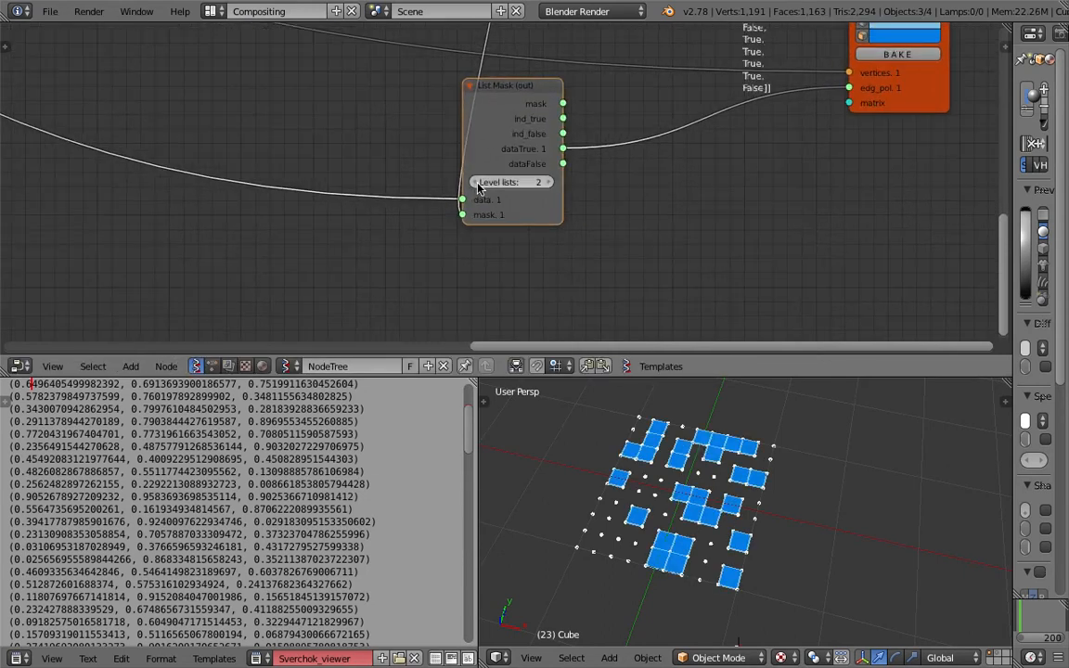
pyautogui.scroll(-3, 631, 200)
pyautogui.moveTo(638, 197); pyautogui.dragTo(576, 260, button='middle')
pyautogui.moveTo(448, 180); pyautogui.dragTo(535, 204)
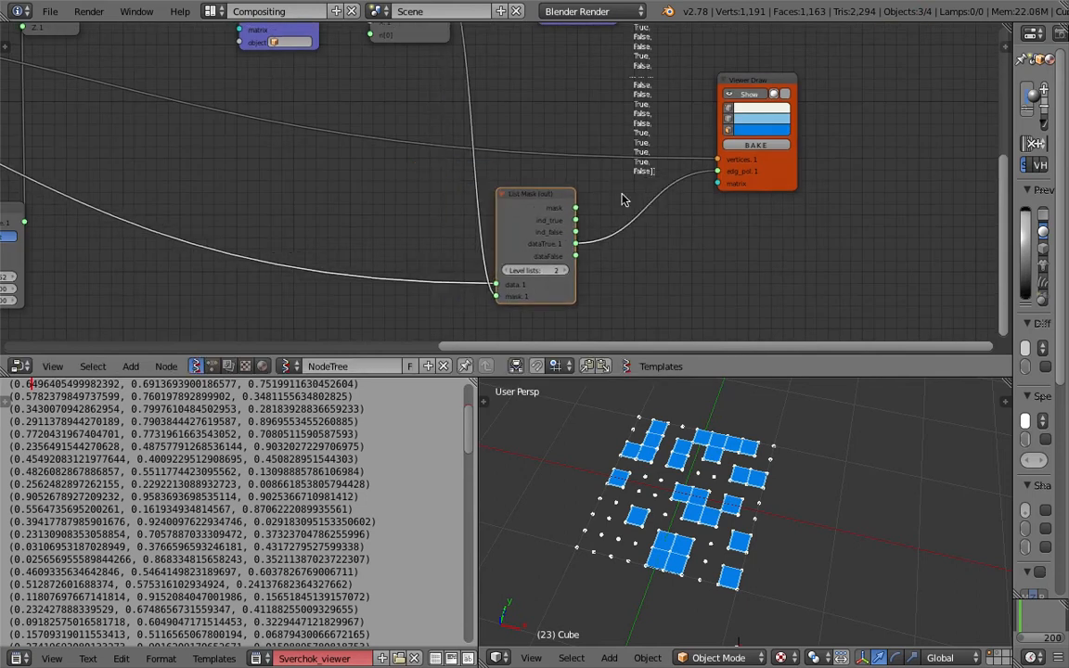
# Shift Viewer Draw farther from List Mask (out) and save the file.
pyautogui.moveTo(784, 166); pyautogui.dragTo(849, 167)
pyautogui.hotkey('ctrl', 's')
pyautogui.click(847, 172)
pyautogui.moveTo(653, 516); pyautogui.dragTo(685, 513, button='middle')
pyautogui.hotkey('ctrl', 's')
pyautogui.click(688, 516)
# Set the seed of the Random Num Gen that feeds the Formula to 420.
pyautogui.moveTo(370, 152)
pyautogui.mouseDown(button='middle')
pyautogui.moveTo(468, 151)
pyautogui.moveTo(765, 185)
pyautogui.mouseUp(button='middle')
pyautogui.moveTo(299, 105); pyautogui.dragTo(390, 105)
pyautogui.moveTo(776, 550); pyautogui.dragTo(717, 503, button='middle')
pyautogui.scroll(-2, 713, 463)
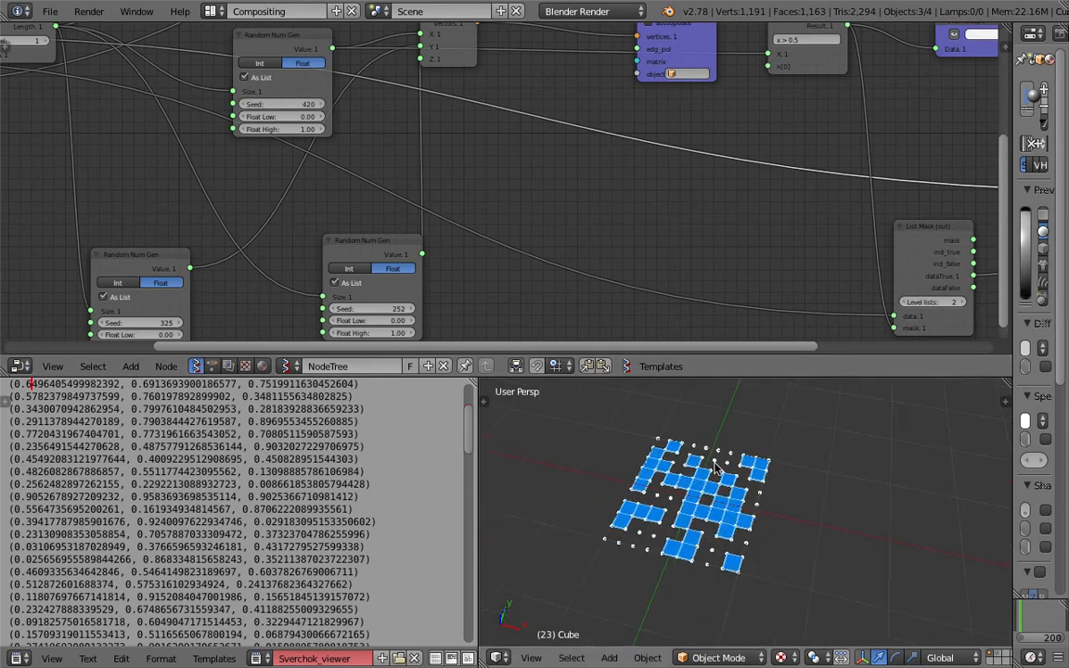
pyautogui.scroll(2, 714, 472)
# Change Viewer Draw's face colour to red.
pyautogui.moveTo(894, 89)
pyautogui.mouseDown(button='middle')
pyautogui.moveTo(602, 217)
pyautogui.moveTo(586, 241)
pyautogui.mouseUp(button='middle')
pyautogui.scroll(3, 653, 232)
pyautogui.moveTo(676, 244); pyautogui.dragTo(329, 104, button='middle')
pyautogui.click(655, 206)
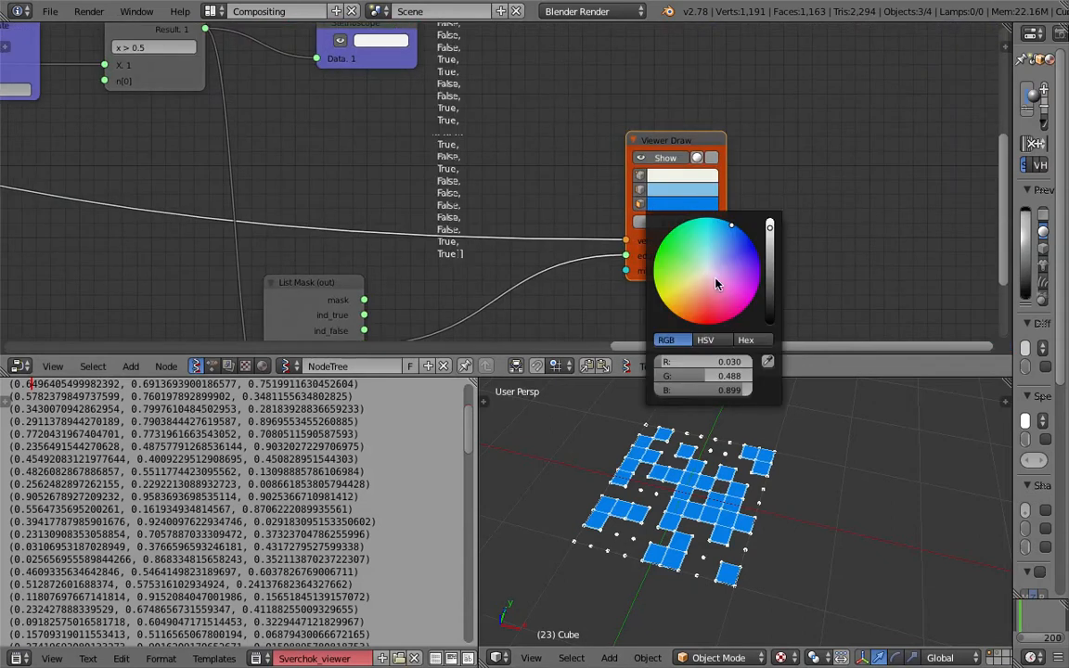
pyautogui.click(716, 327)
# Save the file, then save it through Save As in the Desktop folder.
pyautogui.moveTo(683, 462); pyautogui.dragTo(708, 481, button='middle')
pyautogui.hotkey('ctrl', 's')
pyautogui.click(565, 425)
pyautogui.click(52, 12)
pyautogui.click(76, 143)
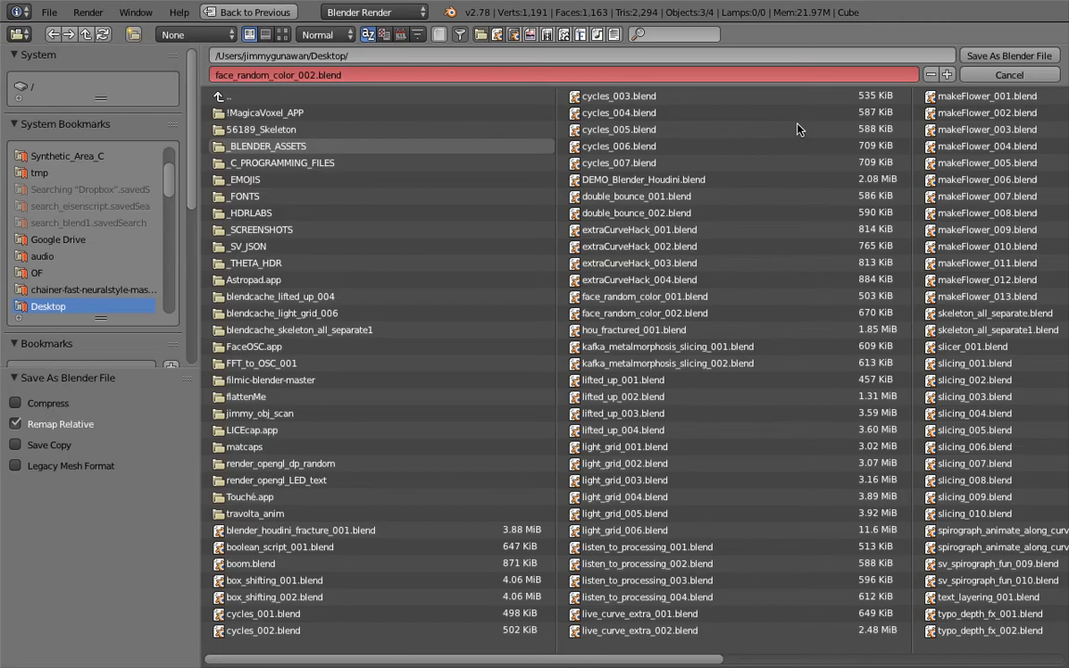
pyautogui.click(994, 59)
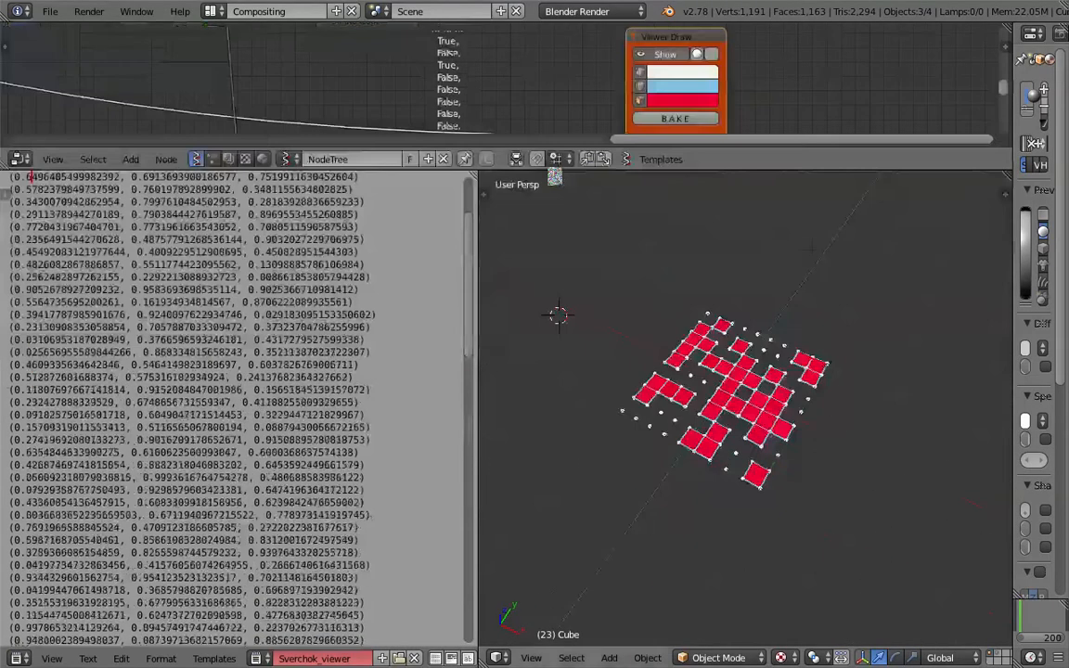
# Enlarge the node editor area and nudge List Mask (out) upward.
pyautogui.scroll(-4, 555, 176)
pyautogui.moveTo(449, 172); pyautogui.dragTo(449, 381)
pyautogui.scroll(-3, 332, 251)
pyautogui.moveTo(335, 264); pyautogui.dragTo(358, 250, button='middle')
pyautogui.moveTo(358, 250); pyautogui.dragTo(330, 223)
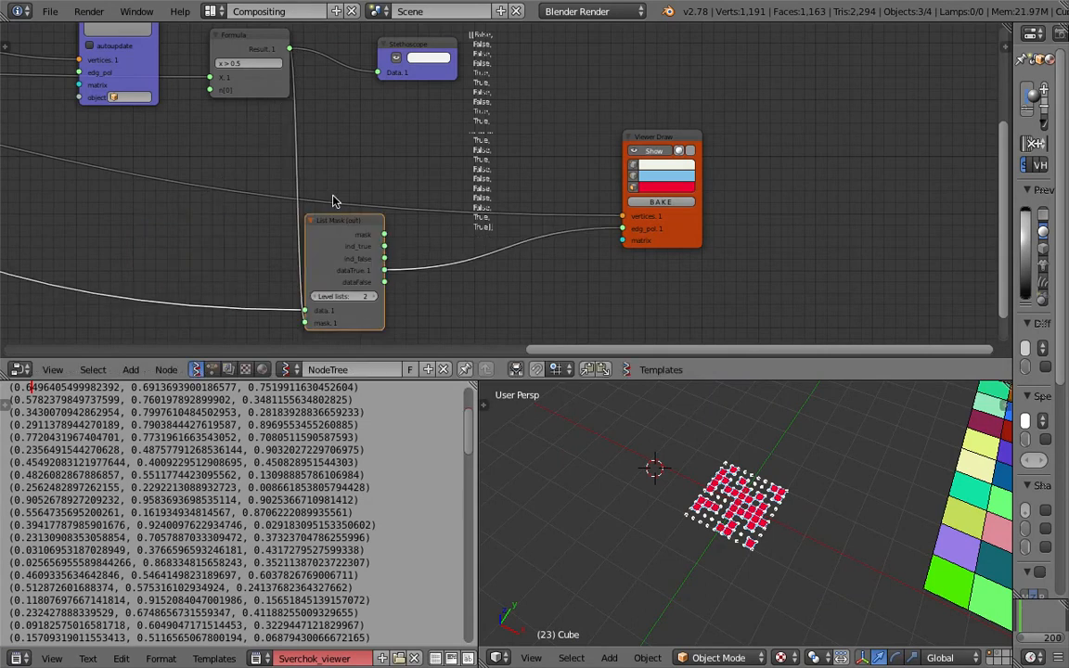
# Move Formula closer to Vector in and delete the Viewer text mk2 node.
pyautogui.scroll(-1, 324, 148)
pyautogui.moveTo(288, 91); pyautogui.dragTo(375, 169, button='middle')
pyautogui.click(340, 140)
pyautogui.moveTo(340, 144); pyautogui.dragTo(284, 163)
pyautogui.moveTo(271, 96); pyautogui.dragTo(403, 55)
pyautogui.press('x')
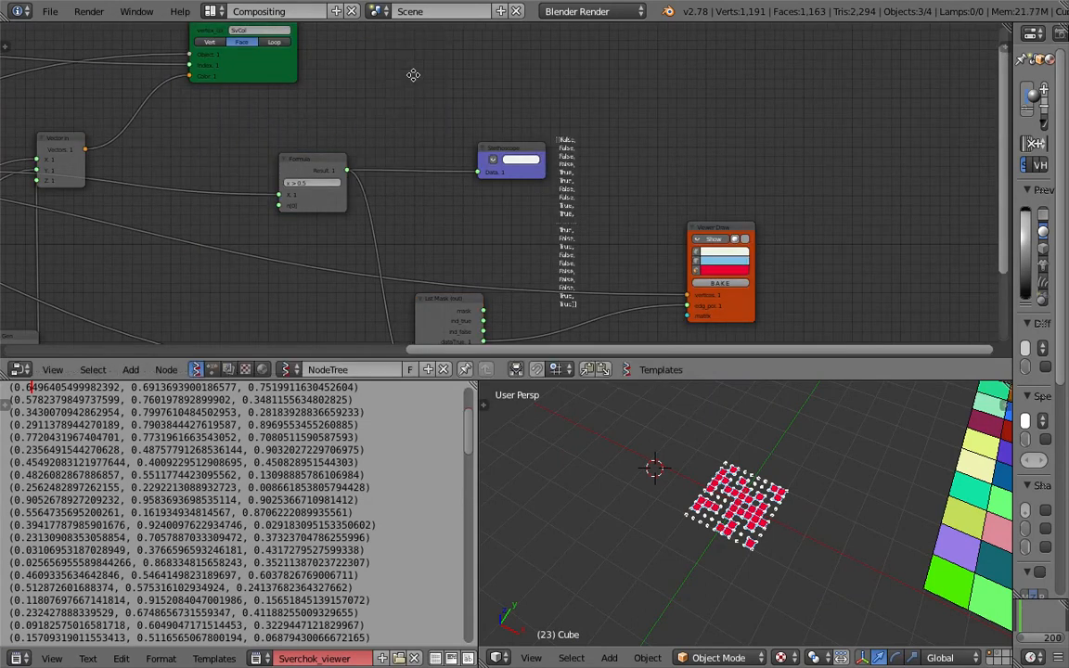
# Save the file and expand the 3D view over the text editor area.
pyautogui.moveTo(404, 56); pyautogui.dragTo(454, 125, button='middle')
pyautogui.hotkey('ctrl', 's')
pyautogui.click(461, 148)
pyautogui.moveTo(481, 387); pyautogui.dragTo(434, 417)
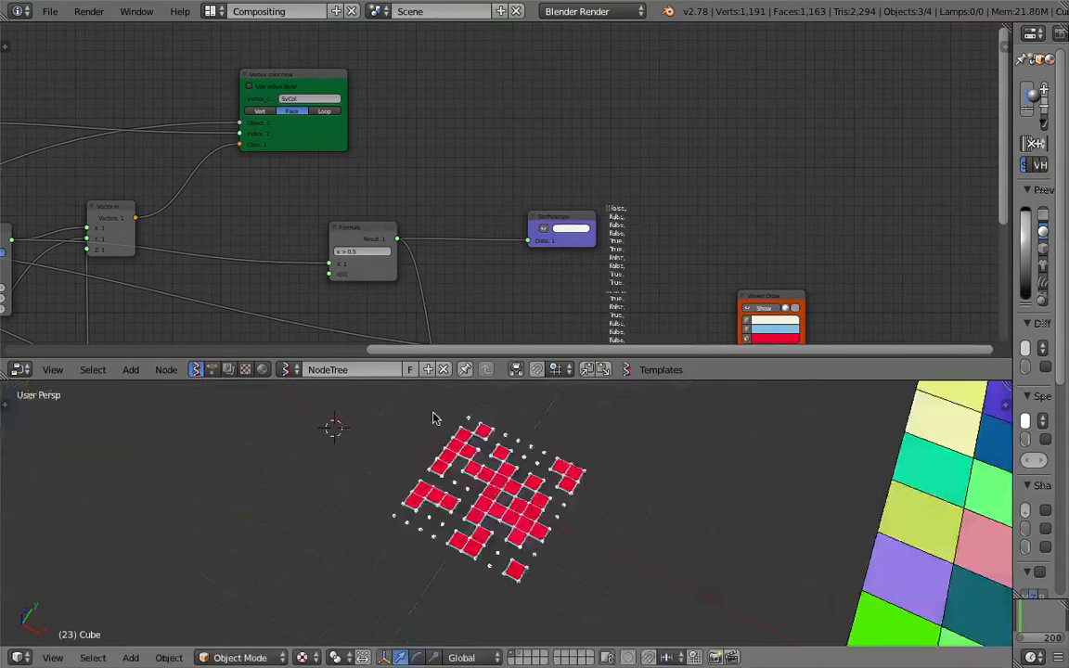
# Select the coloured grid object, move it closer to the masked preview, and scale it to about 0.56.
pyautogui.scroll(-7, 434, 419)
pyautogui.moveTo(465, 444); pyautogui.dragTo(548, 469, button='middle')
pyautogui.rightClick(578, 465)
pyautogui.scroll(2, 577, 464)
pyautogui.moveTo(773, 469); pyautogui.dragTo(670, 417, button='middle')
pyautogui.moveTo(642, 504); pyautogui.dragTo(561, 530)
pyautogui.press('s')
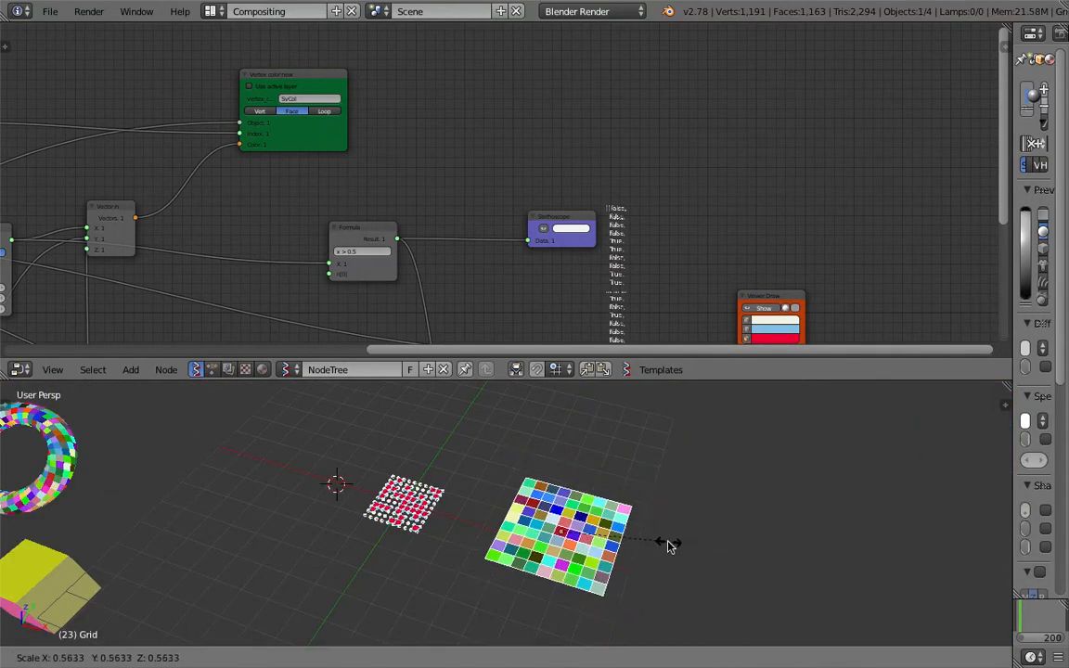
pyautogui.click(663, 546)
# Place the coloured grid right beside the masked face preview and save the file.
pyautogui.press('g')
pyautogui.click(593, 553)
pyautogui.moveTo(461, 255); pyautogui.dragTo(632, 171, button='middle')
pyautogui.moveTo(557, 487); pyautogui.dragTo(631, 494, button='middle')
pyautogui.moveTo(497, 492); pyautogui.dragTo(387, 420, button='middle')
pyautogui.scroll(3, 487, 583)
pyautogui.press('g')
pyautogui.click(504, 492)
pyautogui.moveTo(539, 508); pyautogui.dragTo(492, 608, button='middle')
pyautogui.moveTo(155, 256); pyautogui.dragTo(379, 165, button='middle')
pyautogui.hotkey('ctrl', 's')
pyautogui.click(274, 210)
# Set Float High to 0 on the seed 252 and seed 325 Random Num Gen nodes.
pyautogui.scroll(1, 379, 165)
pyautogui.moveTo(364, 278); pyautogui.dragTo(371, 205, button='middle')
pyautogui.write('0')
pyautogui.press('Return')
pyautogui.doubleClick(269, 287)
pyautogui.press('BackSpace')
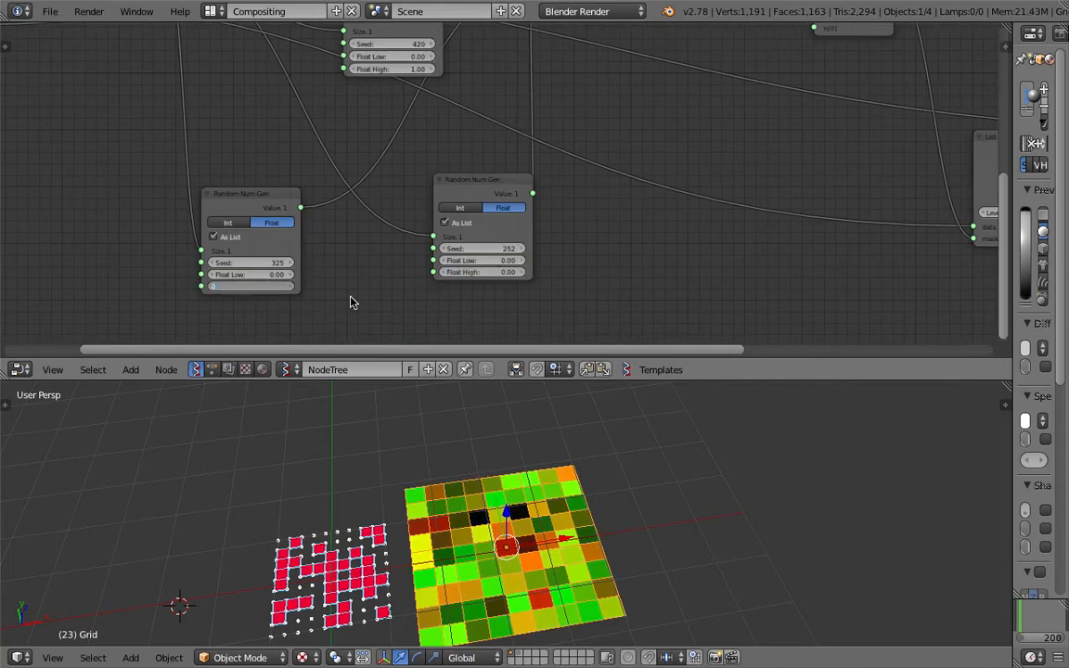
pyautogui.press('Return')
pyautogui.moveTo(544, 472); pyautogui.dragTo(524, 518, button='middle')
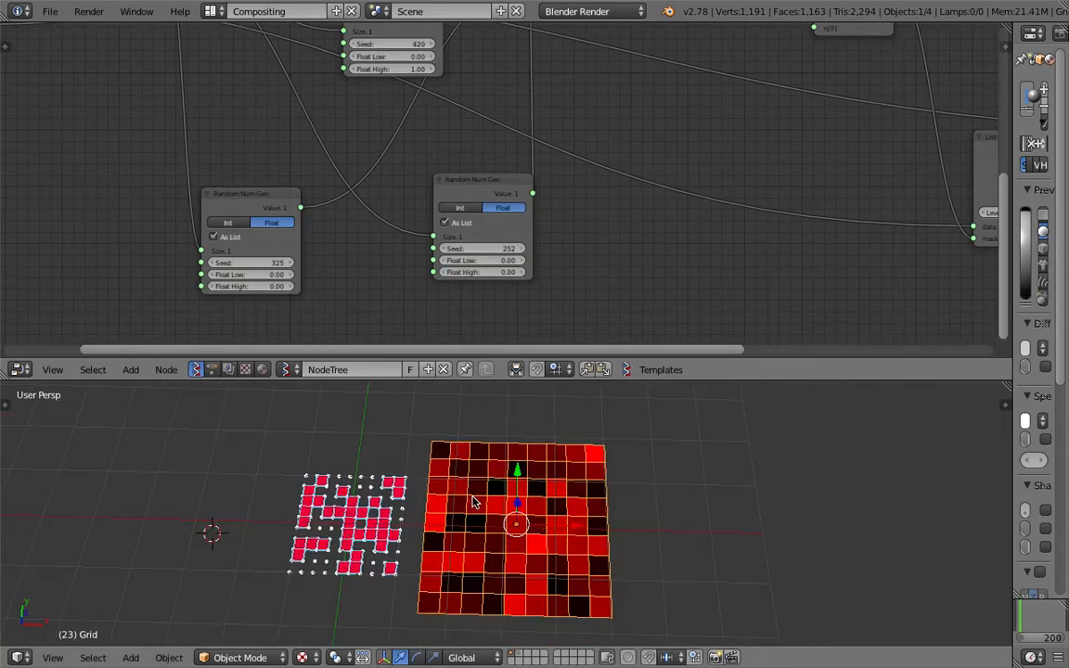
pyautogui.moveTo(509, 560); pyautogui.dragTo(564, 467, button='middle')
pyautogui.scroll(-1, 616, 262)
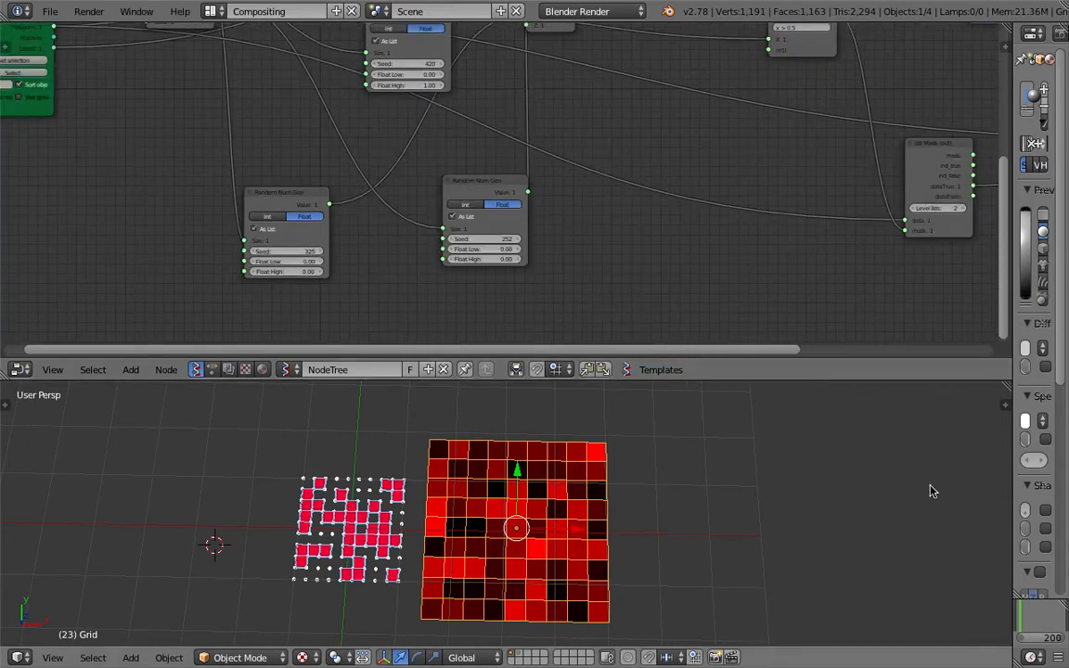
# Widen the Properties editor area and save the file.
pyautogui.moveTo(1013, 511); pyautogui.dragTo(808, 510)
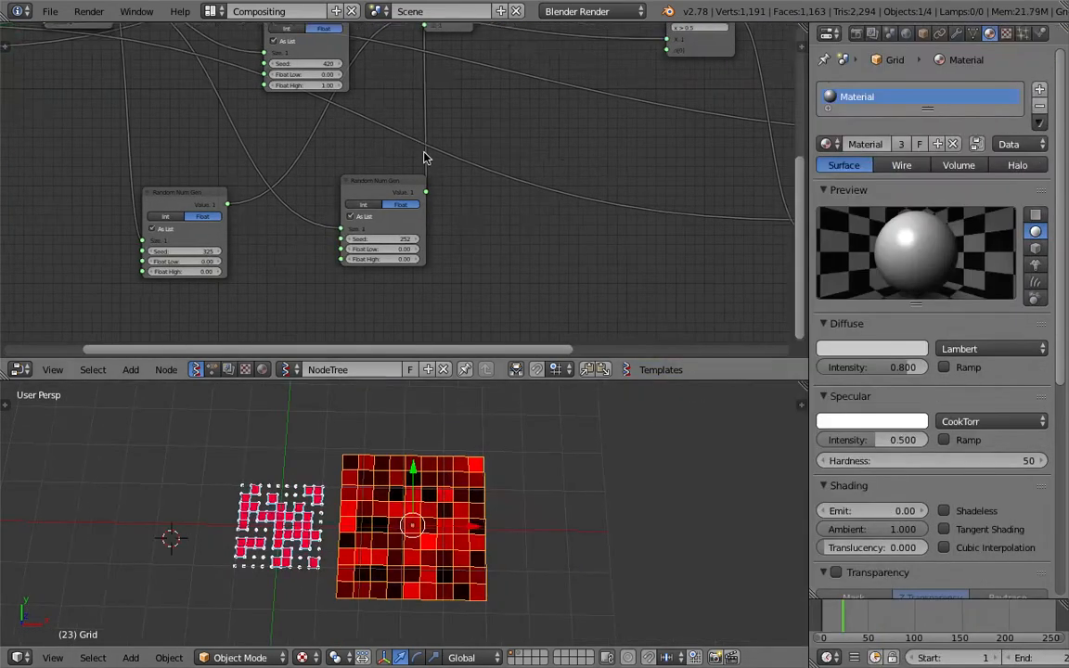
pyautogui.scroll(3, 426, 157)
pyautogui.moveTo(327, 71); pyautogui.dragTo(389, 158, button='middle')
pyautogui.hotkey('ctrl', 's')
pyautogui.click(389, 160)
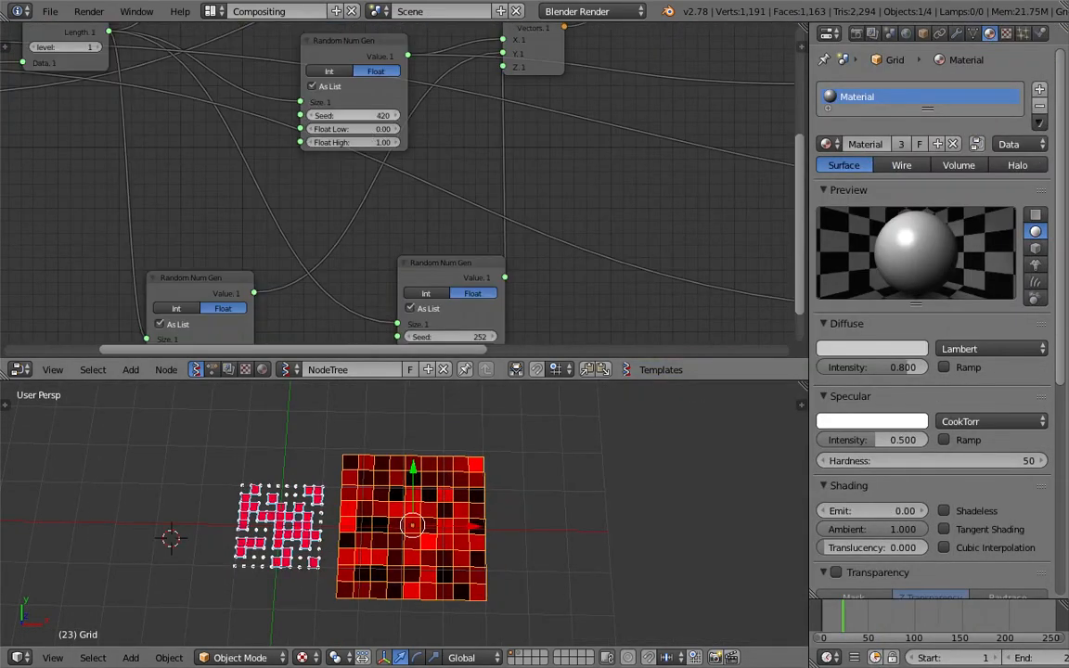
# Set the seed of the Random Num Gen node feeding the Y input to 448 and save the file.
pyautogui.scroll(3, 390, 474)
pyautogui.hotkey('ctrl', 's')
pyautogui.click(389, 470)
pyautogui.scroll(-4, 307, 499)
pyautogui.moveTo(342, 568); pyautogui.dragTo(740, 409, button='middle')
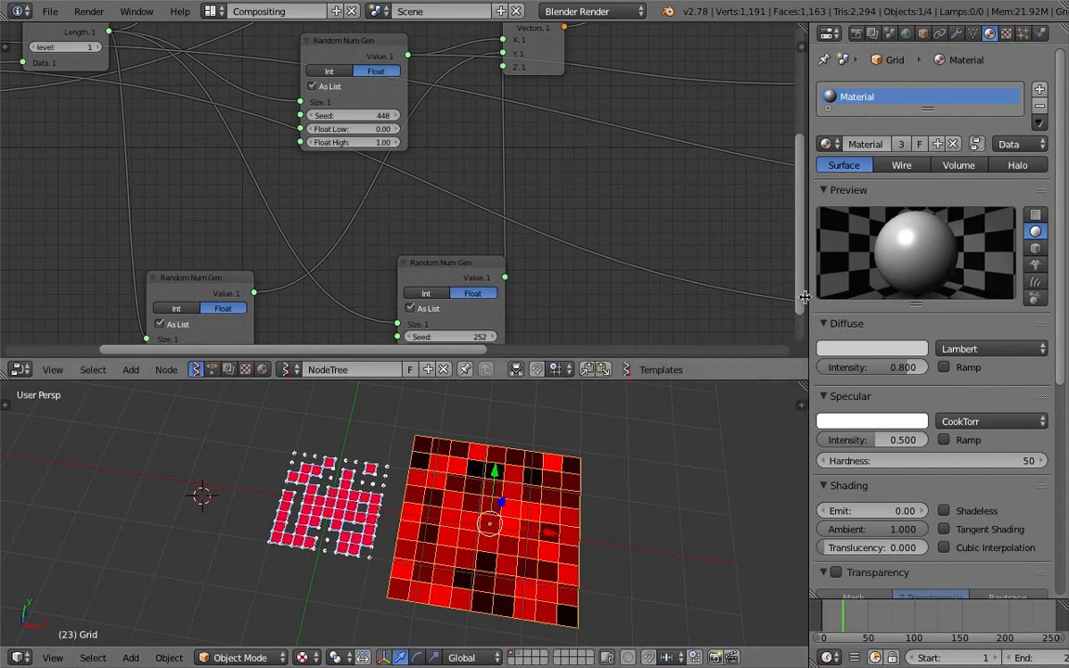
# Narrow the Properties editor area and set the Formula node's expression to x > 0.2.
pyautogui.moveTo(811, 369); pyautogui.dragTo(873, 370)
pyautogui.moveTo(761, 163); pyautogui.dragTo(245, 222, button='middle')
pyautogui.scroll(7, 301, 186)
pyautogui.click(320, 90)
pyautogui.click(320, 90)
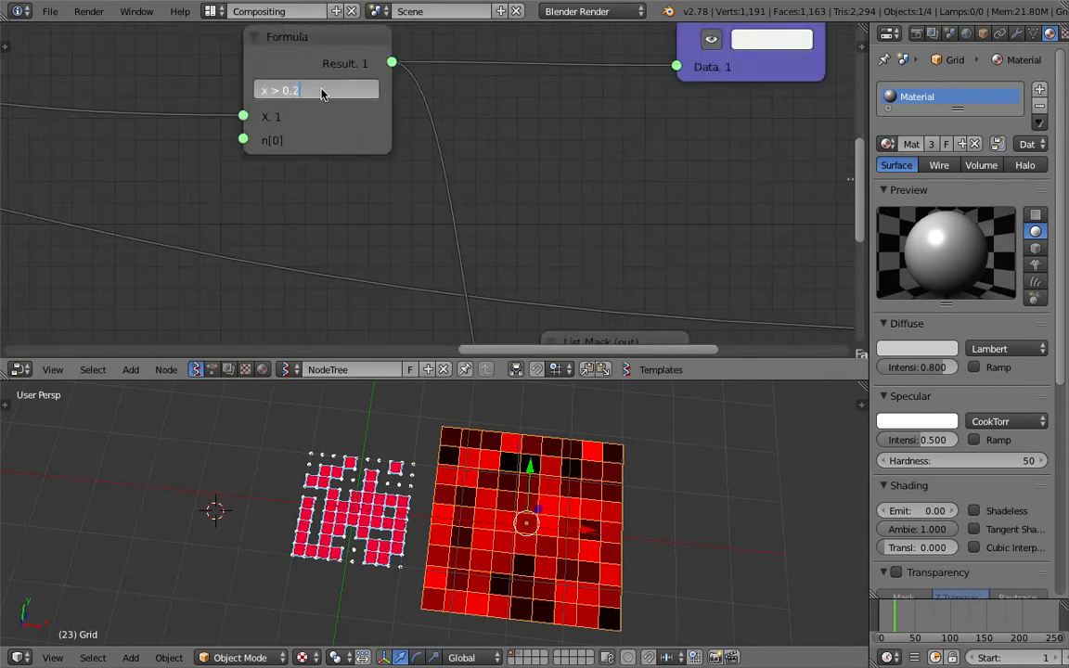
pyautogui.press('Return')
# Lower the threshold in the Formula node so its expression is x > 0.1.
pyautogui.click(321, 90)
pyautogui.click(329, 88)
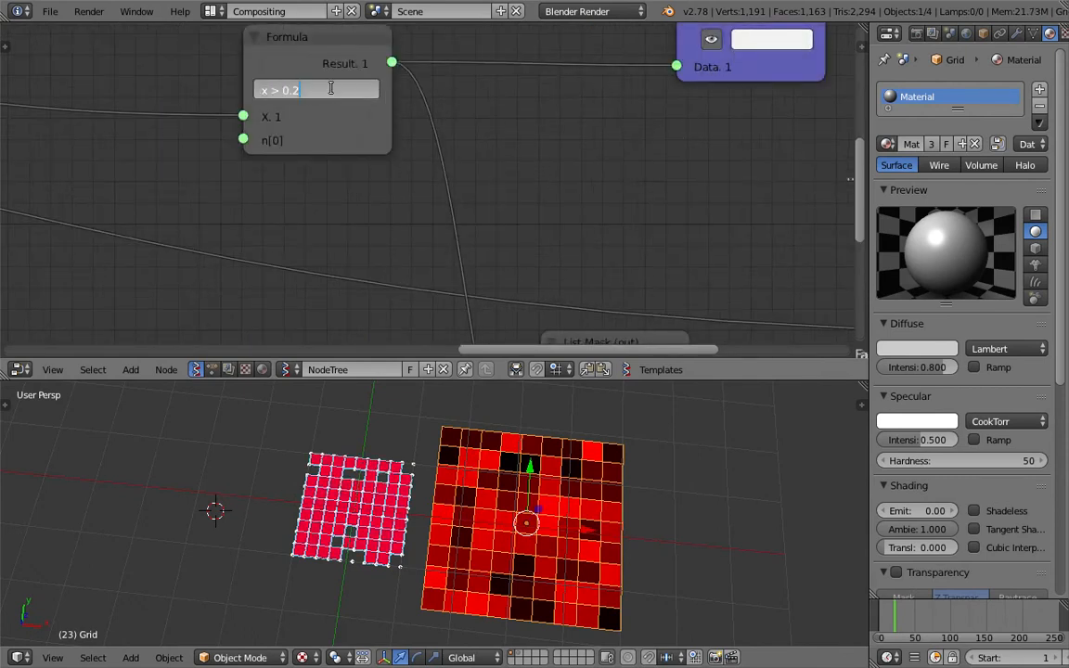
pyautogui.write('1')
pyautogui.press('Return')
# Change the Formula node's expression to x > 0.9 and save the file.
pyautogui.click(331, 89)
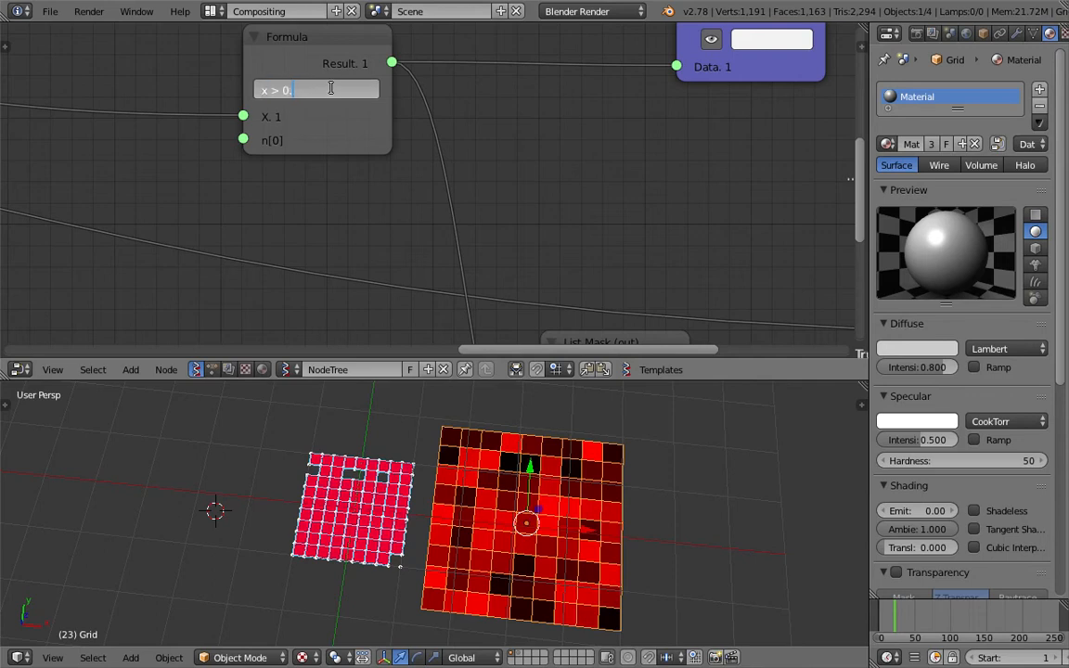
pyautogui.write('9')
pyautogui.press('Return')
pyautogui.hotkey('ctrl', 's')
# Place the 3D cursor on the coloured grid's bottom row of faces and set the Formula node's expression to x > 0.8.
pyautogui.click(334, 90)
pyautogui.moveTo(464, 449); pyautogui.dragTo(481, 475, button='middle')
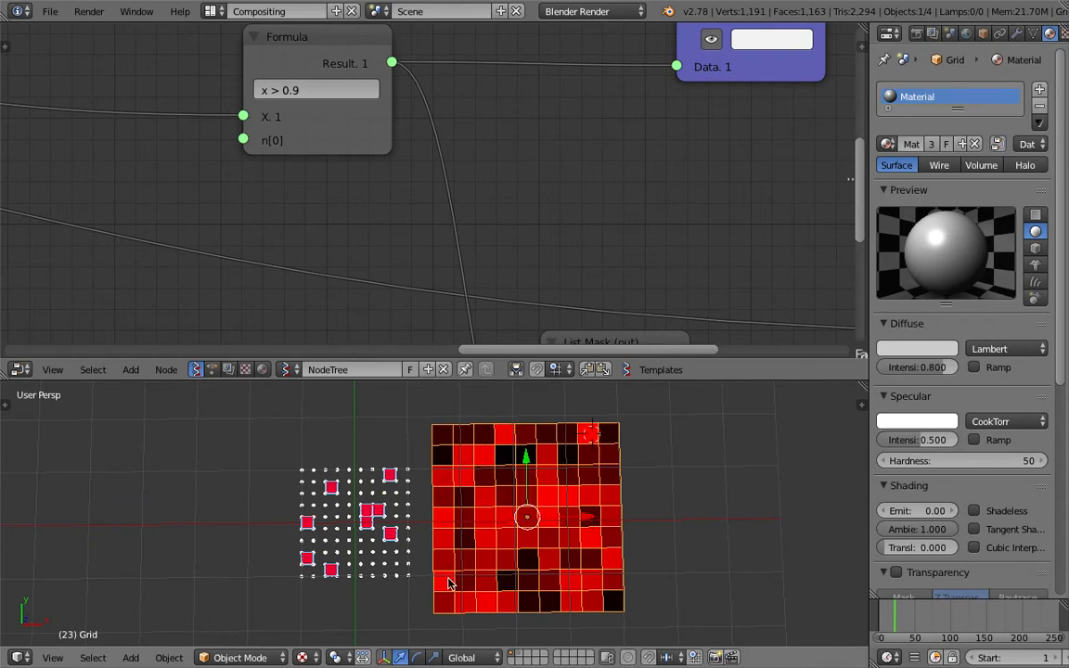
pyautogui.click(484, 602)
pyautogui.click(349, 91)
pyautogui.write('8')
pyautogui.press('Return')
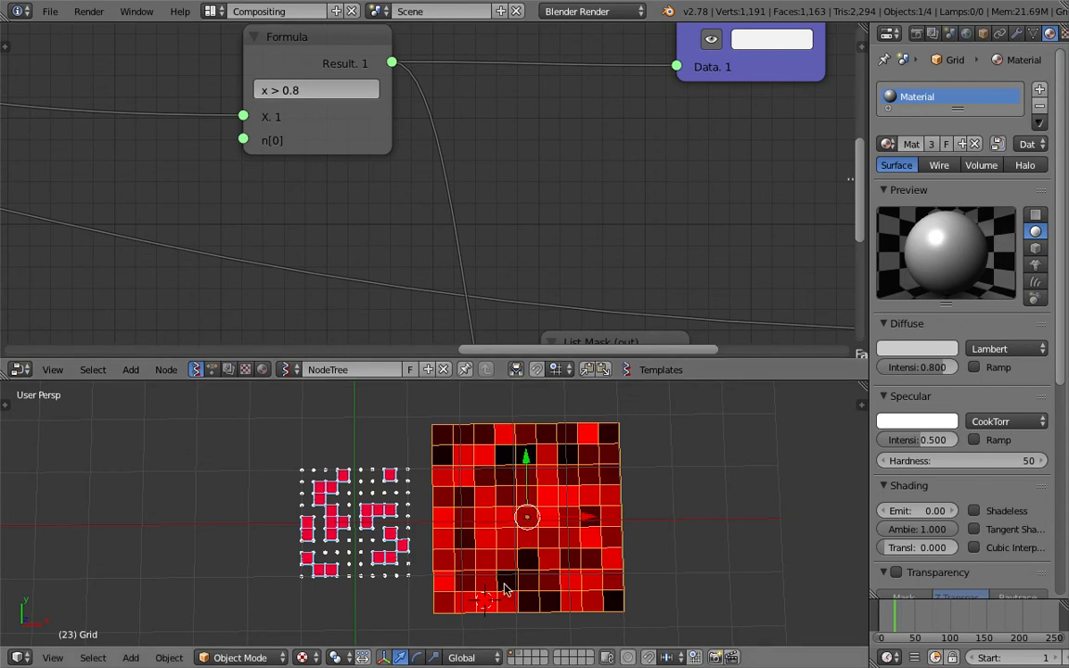
pyautogui.moveTo(436, 413); pyautogui.dragTo(461, 474, button='middle')
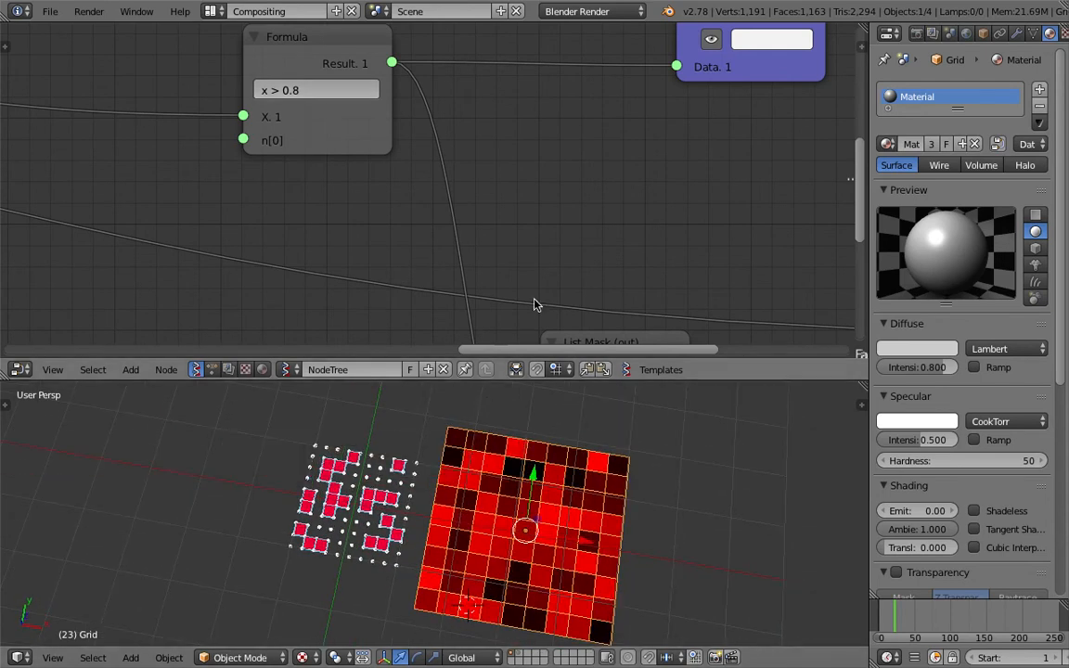
# Connect the List Mask node's dataFalse output to the Viewer Draw node's edg_pol input.
pyautogui.scroll(-2, 533, 276)
pyautogui.moveTo(472, 502); pyautogui.dragTo(494, 504, button='middle')
pyautogui.moveTo(746, 127); pyautogui.dragTo(304, 255, button='middle')
pyautogui.moveTo(459, 323); pyautogui.dragTo(265, 104, button='middle')
pyautogui.scroll(-4, 260, 218)
pyautogui.moveTo(117, 266); pyautogui.dragTo(298, 212, button='middle')
pyautogui.scroll(2, 302, 213)
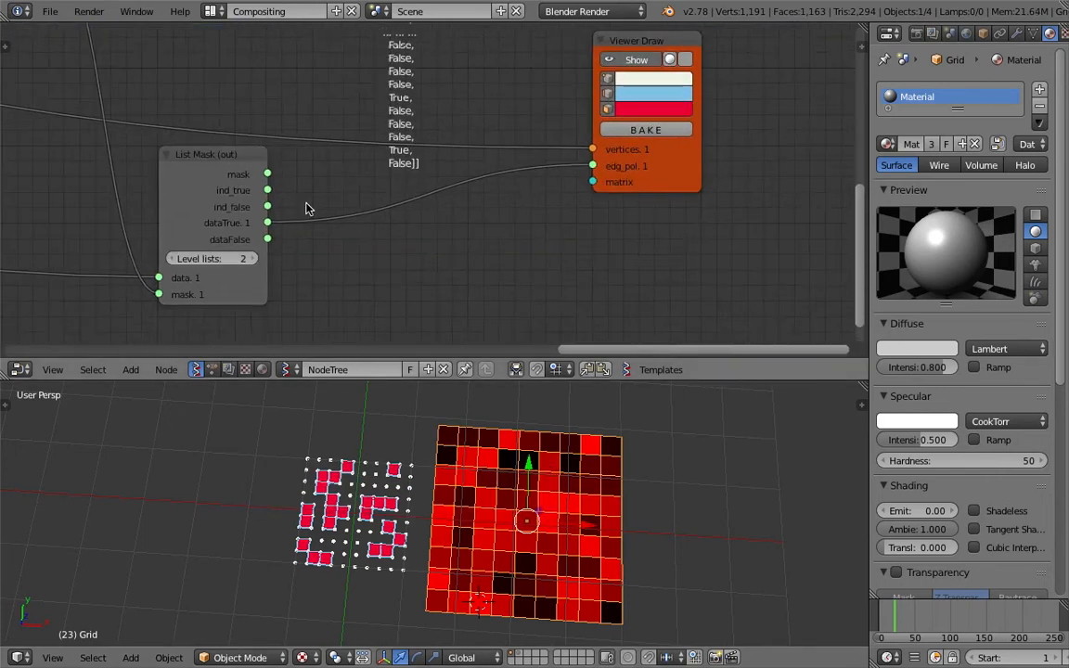
pyautogui.moveTo(255, 244); pyautogui.dragTo(607, 164)
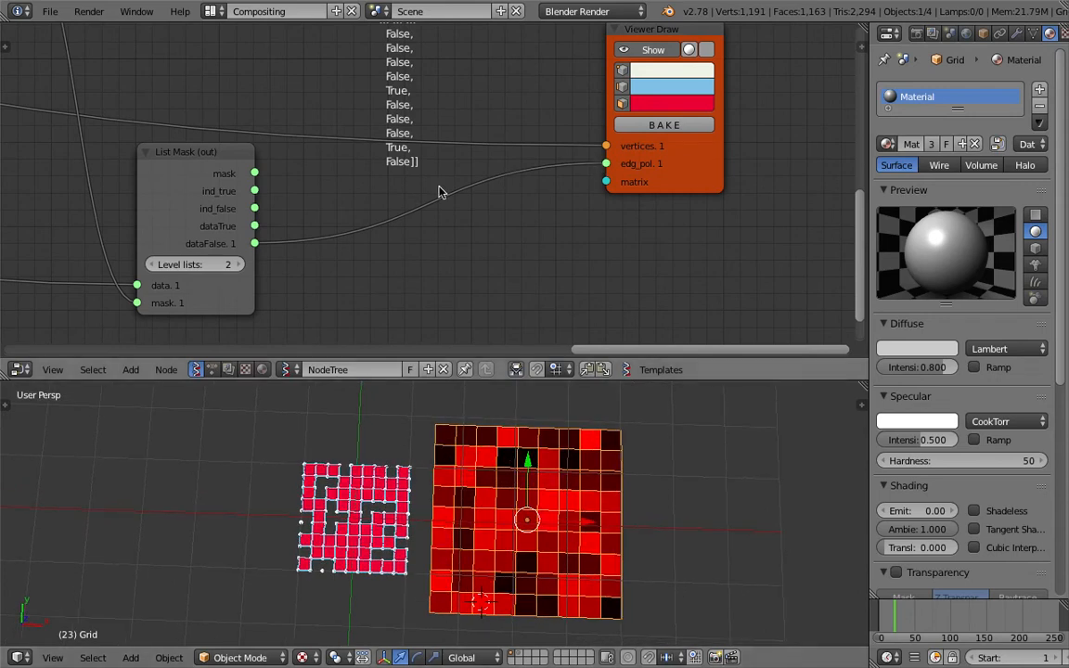
# Set Float High to 1 on the Random Num Gen node with seed 252.
pyautogui.scroll(-2, 439, 191)
pyautogui.moveTo(334, 196); pyautogui.dragTo(620, 219, button='middle')
pyautogui.moveTo(79, 170); pyautogui.dragTo(355, 160, button='middle')
pyautogui.scroll(1, 356, 160)
pyautogui.scroll(1, 356, 160)
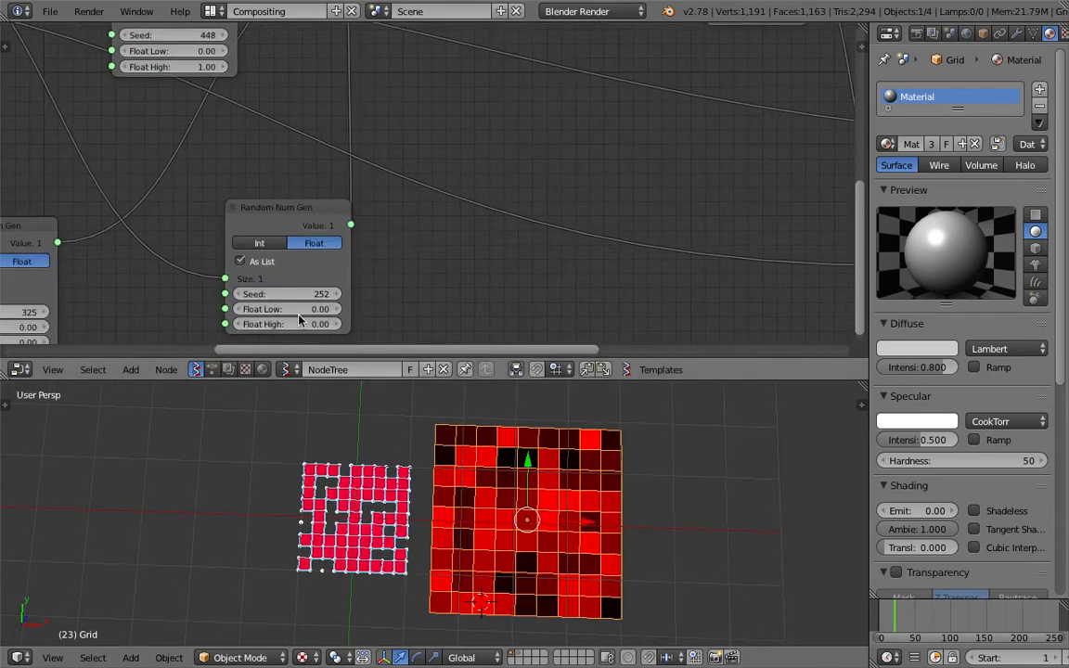
pyautogui.press('Return')
# Set Float High to 1 on the Random Num Gen node with seed 325 and save the file.
pyautogui.moveTo(293, 279); pyautogui.dragTo(313, 264, button='middle')
pyautogui.moveTo(129, 311); pyautogui.dragTo(259, 253, button='middle')
pyautogui.click(177, 271)
pyautogui.write('1')
pyautogui.press('Return')
pyautogui.hotkey('ctrl', 's')
pyautogui.click(293, 270)
# Set the current animation frame to 59 on the timeline.
pyautogui.scroll(2, 464, 467)
pyautogui.scroll(-1, 467, 469)
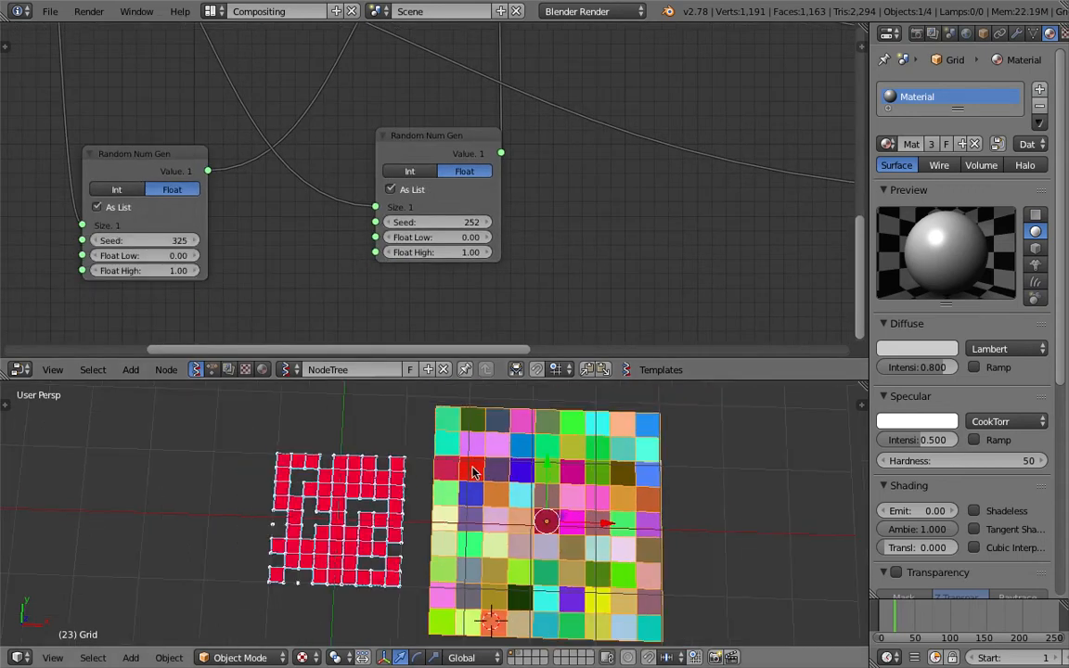
pyautogui.moveTo(464, 279); pyautogui.dragTo(317, 274, button='middle')
pyautogui.click(922, 627)
pyautogui.scroll(-3, 609, 167)
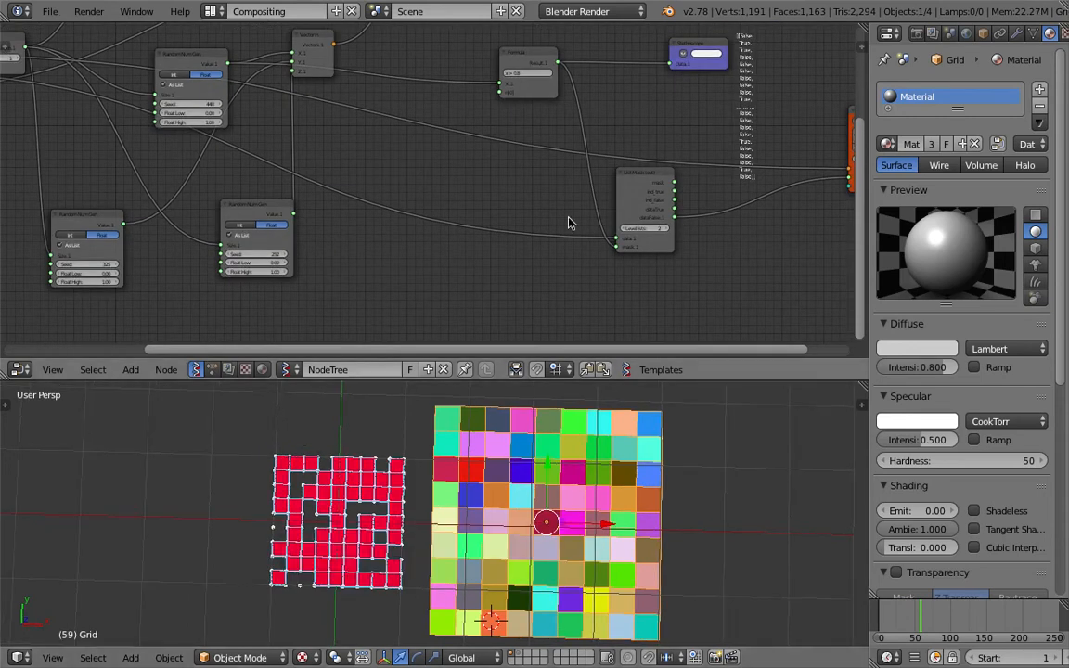
# Rearrange the Formula, Stethoscope and Viewer Draw nodes to tidy the node tree, and save the file.
pyautogui.scroll(-3, 570, 222)
pyautogui.moveTo(554, 197); pyautogui.dragTo(444, 227, button='middle')
pyautogui.moveTo(406, 118); pyautogui.dragTo(359, 117)
pyautogui.moveTo(543, 112); pyautogui.dragTo(501, 108)
pyautogui.hotkey('ctrl', 's')
pyautogui.click(501, 110)
pyautogui.moveTo(696, 168); pyautogui.dragTo(629, 118)
# Move the multicoloured grid slightly away from the red viewer mesh and save the file.
pyautogui.scroll(3, 620, 165)
pyautogui.scroll(1, 584, 487)
pyautogui.keyDown('shift'); pyautogui.moveTo(569, 507); pyautogui.dragTo(614, 501, button='middle'); pyautogui.keyUp('shift')
pyautogui.press('g')
pyautogui.click(641, 447)
pyautogui.hotkey('ctrl', 's')
pyautogui.click(613, 502)
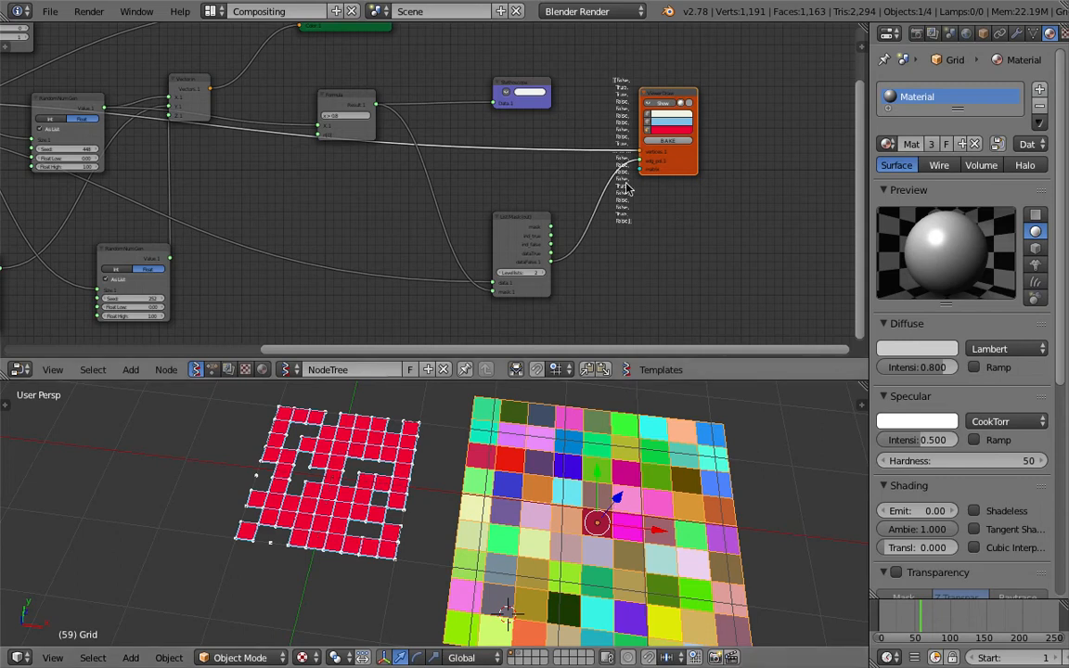
# Change the Formula node's expression to x > 0.5 and save the file.
pyautogui.moveTo(614, 502); pyautogui.dragTo(544, 507, button='middle')
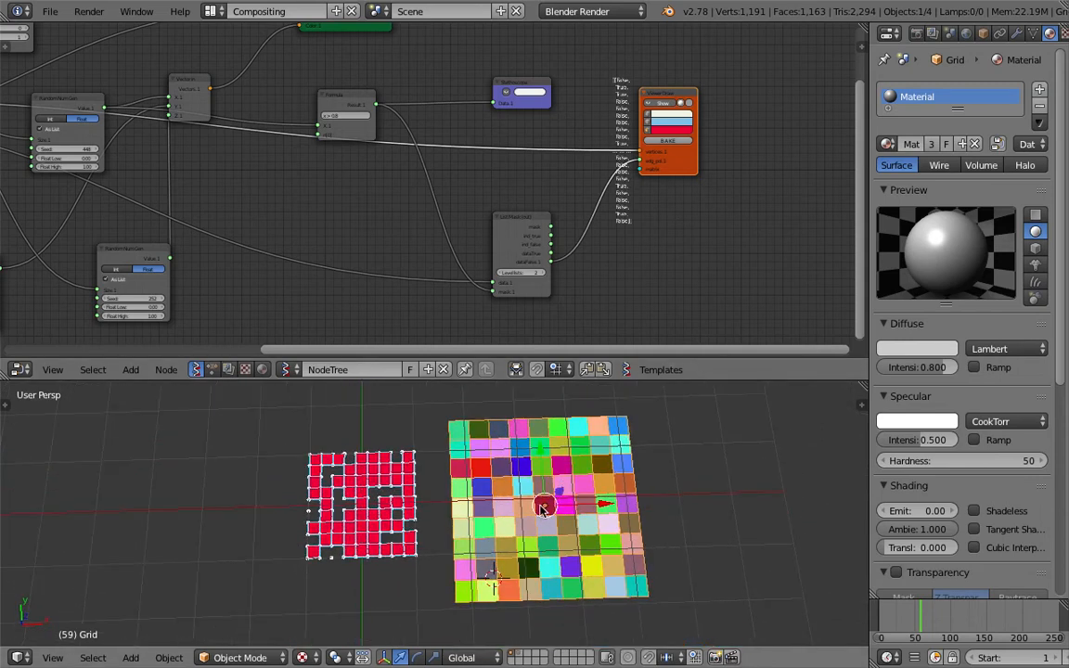
pyautogui.moveTo(246, 258); pyautogui.dragTo(473, 247, button='middle')
pyautogui.scroll(1, 315, 274)
pyautogui.moveTo(250, 290); pyautogui.dragTo(300, 279, button='middle')
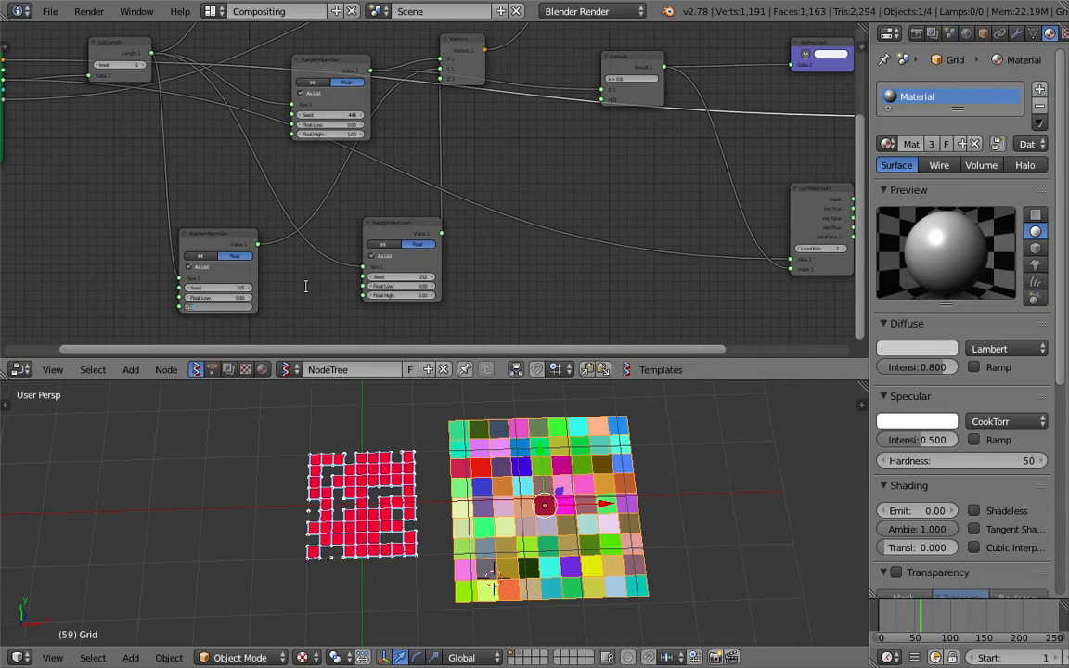
pyautogui.moveTo(659, 128); pyautogui.dragTo(528, 194, button='middle')
pyautogui.scroll(5, 523, 202)
pyautogui.click(549, 139)
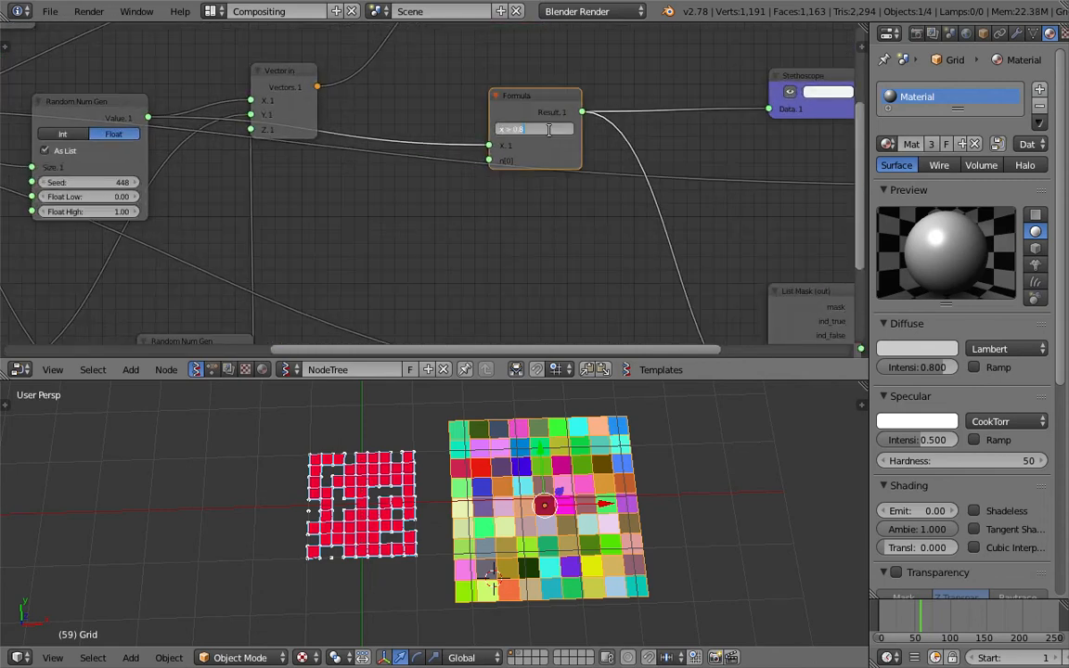
pyautogui.moveTo(531, 408); pyautogui.dragTo(543, 524, button='middle')
pyautogui.hotkey('ctrl', 's')
pyautogui.click(530, 459)
# Move the torus, monkey head and cube closer to the grids in the 3D viewport.
pyautogui.moveTo(530, 458); pyautogui.dragTo(421, 496, button='middle')
pyautogui.scroll(-5, 406, 463)
pyautogui.moveTo(280, 457); pyautogui.dragTo(384, 468, button='right')
pyautogui.moveTo(192, 453); pyautogui.dragTo(261, 444, button='right')
pyautogui.moveTo(239, 532); pyautogui.dragTo(303, 440, button='right')
pyautogui.scroll(4, 311, 510)
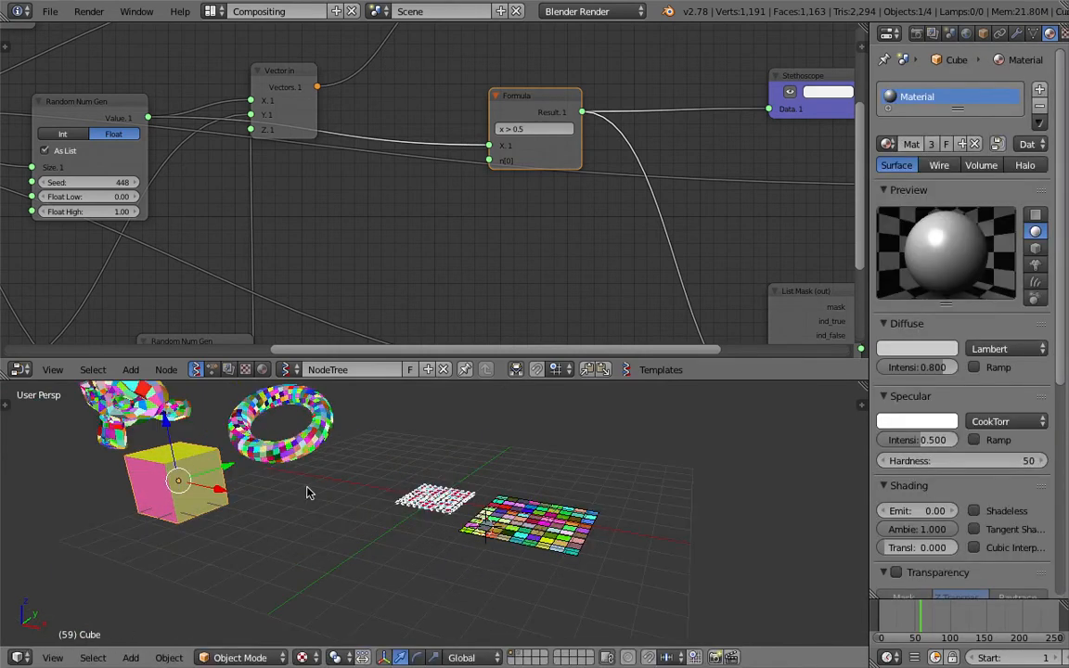
pyautogui.scroll(-1, 297, 476)
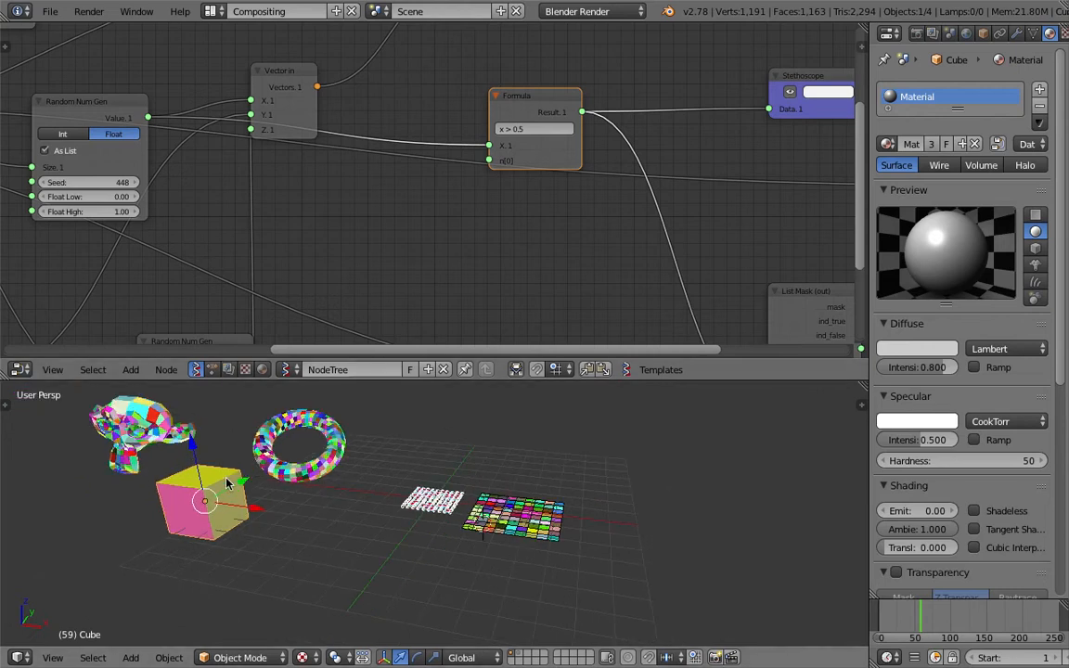
pyautogui.keyDown('shift'); pyautogui.moveTo(235, 412); pyautogui.dragTo(250, 438, button='middle'); pyautogui.keyUp('shift')
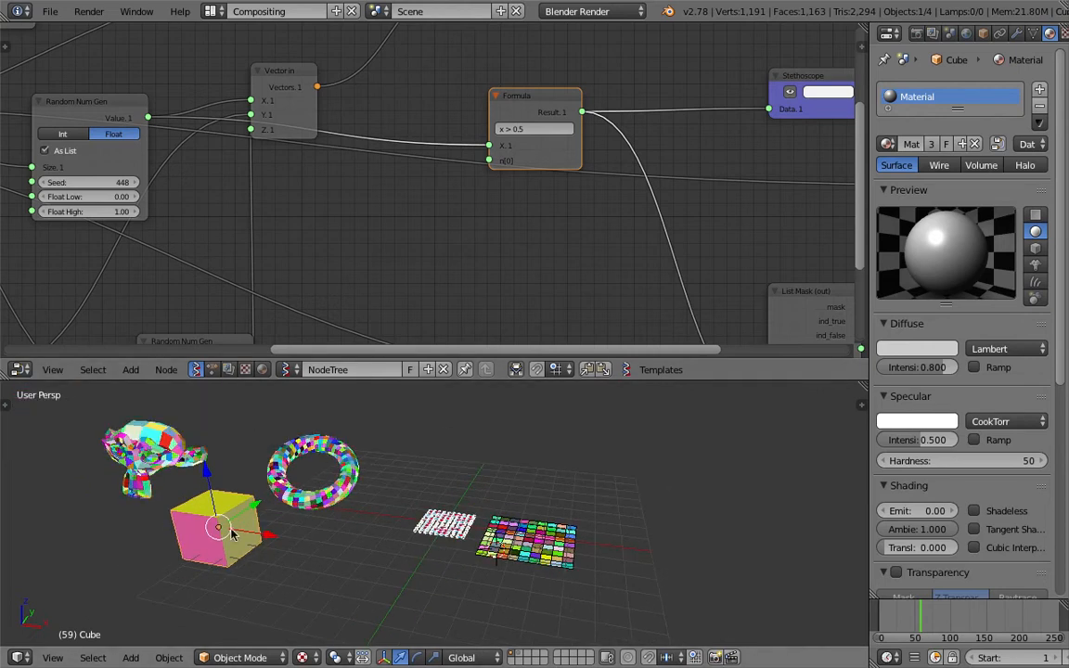
pyautogui.scroll(5, 515, 510)
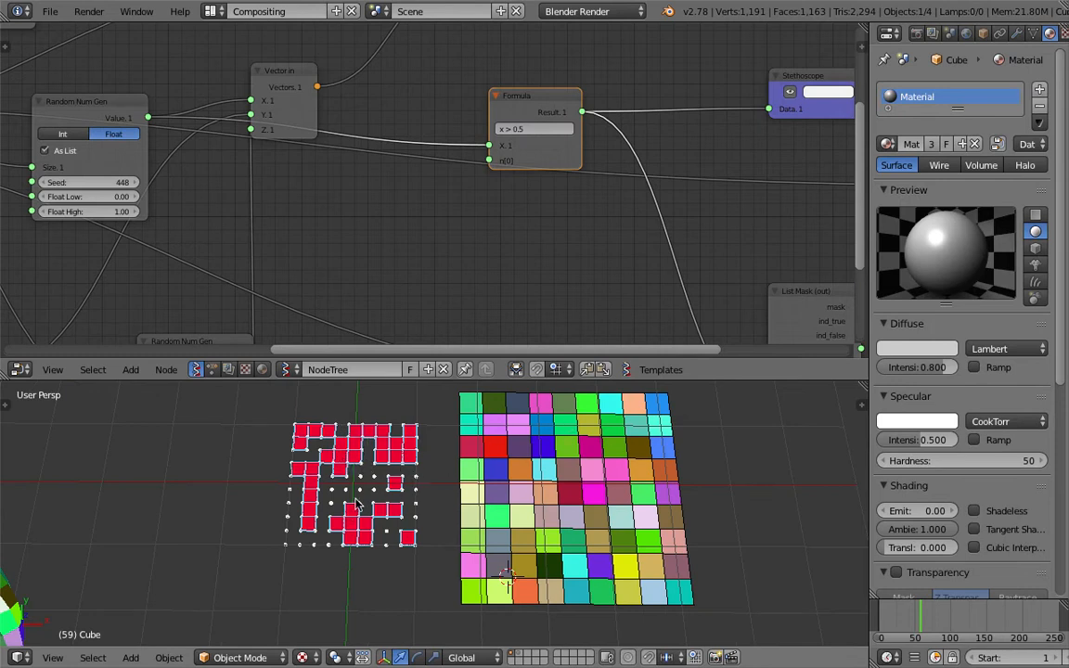
# Add an Extrude Separate Faces node beyond the Viewer Draw node.
pyautogui.moveTo(544, 252); pyautogui.dragTo(260, 224, button='middle')
pyautogui.scroll(-3, 353, 224)
pyautogui.moveTo(551, 196); pyautogui.dragTo(316, 225, button='middle')
pyautogui.moveTo(482, 203); pyautogui.dragTo(549, 197)
pyautogui.moveTo(549, 197); pyautogui.dragTo(502, 283, button='middle')
pyautogui.scroll(2, 501, 284)
pyautogui.scroll(2, 535, 124)
pyautogui.hotkey('shift', 'a')
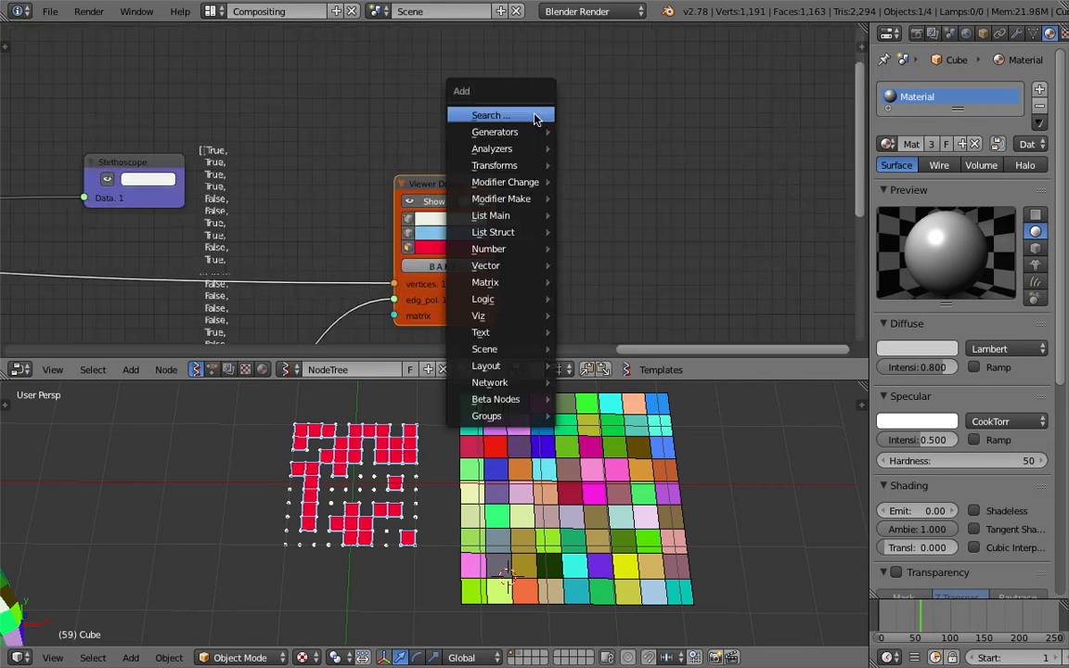
pyautogui.click(535, 115)
pyautogui.write('extr')
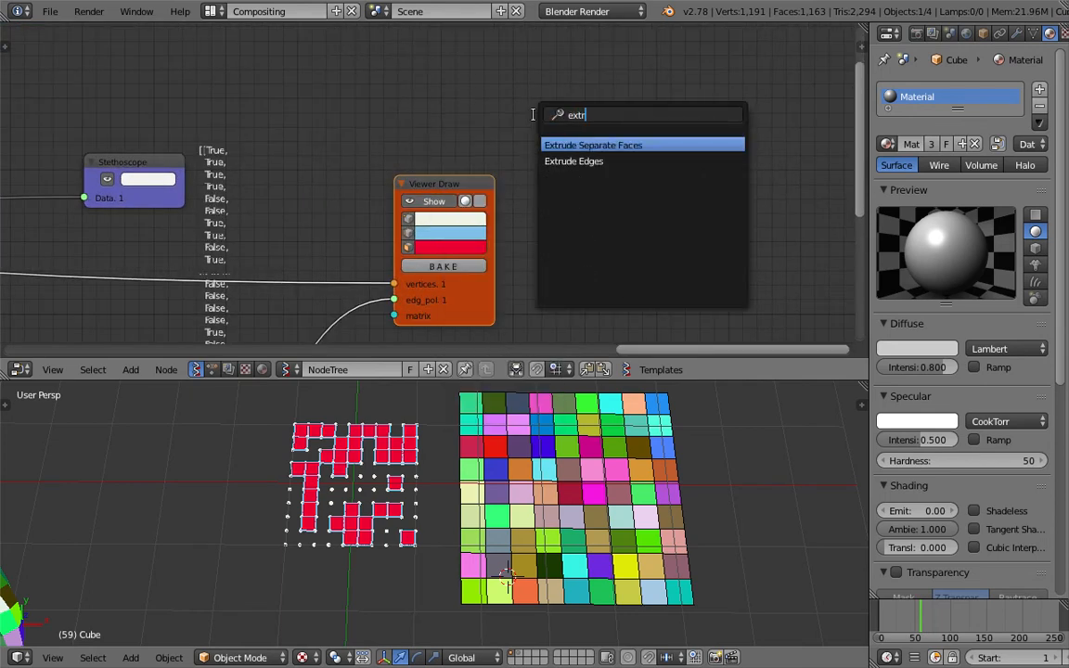
pyautogui.press('Return')
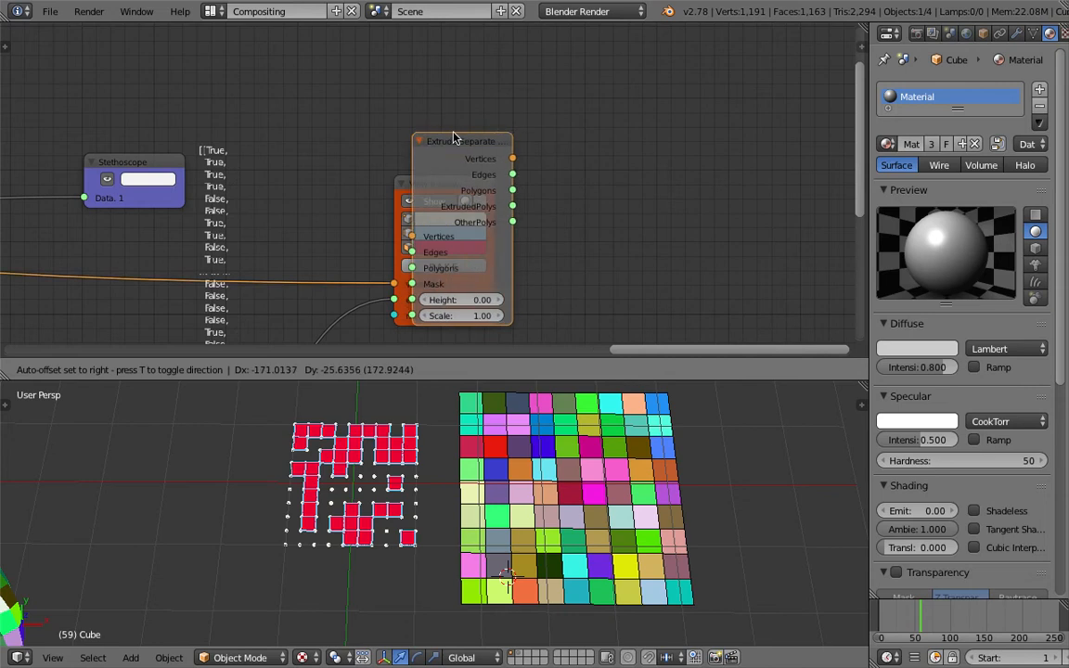
pyautogui.click(580, 121)
# Connect the vertices output of the green object input node to the Extrude Separate Faces node's Vertices input.
pyautogui.scroll(-2, 510, 217)
pyautogui.scroll(-2, 509, 217)
pyautogui.keyDown('ctrl'); pyautogui.hscroll(-5, 301, 137); pyautogui.keyUp('ctrl')
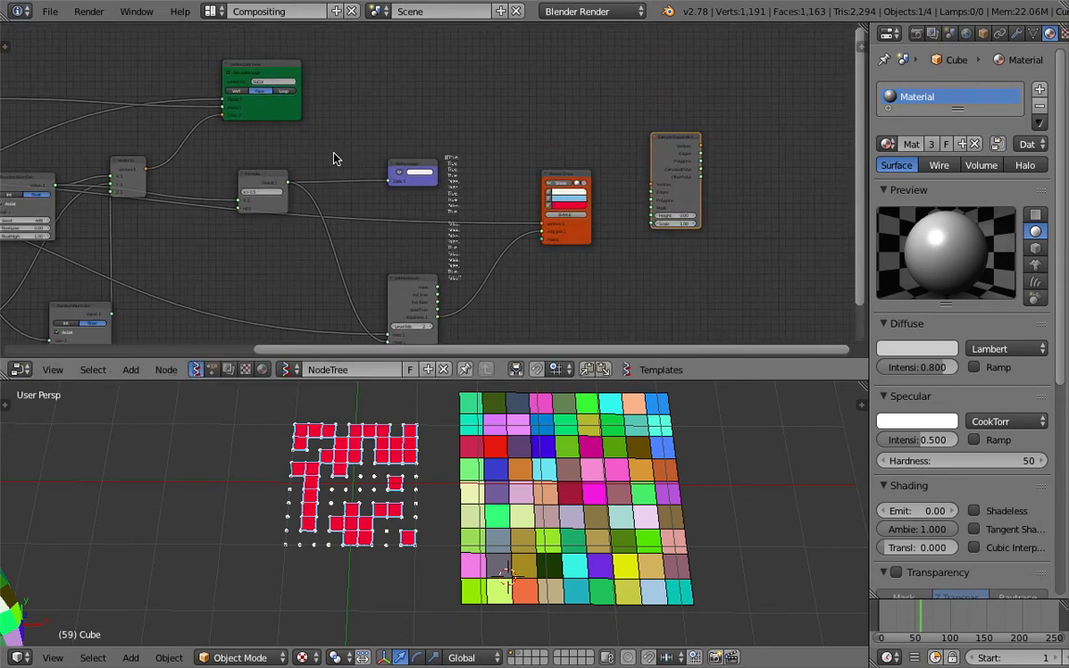
pyautogui.moveTo(321, 150); pyautogui.dragTo(442, 150, button='middle')
pyautogui.scroll(-2, 204, 177)
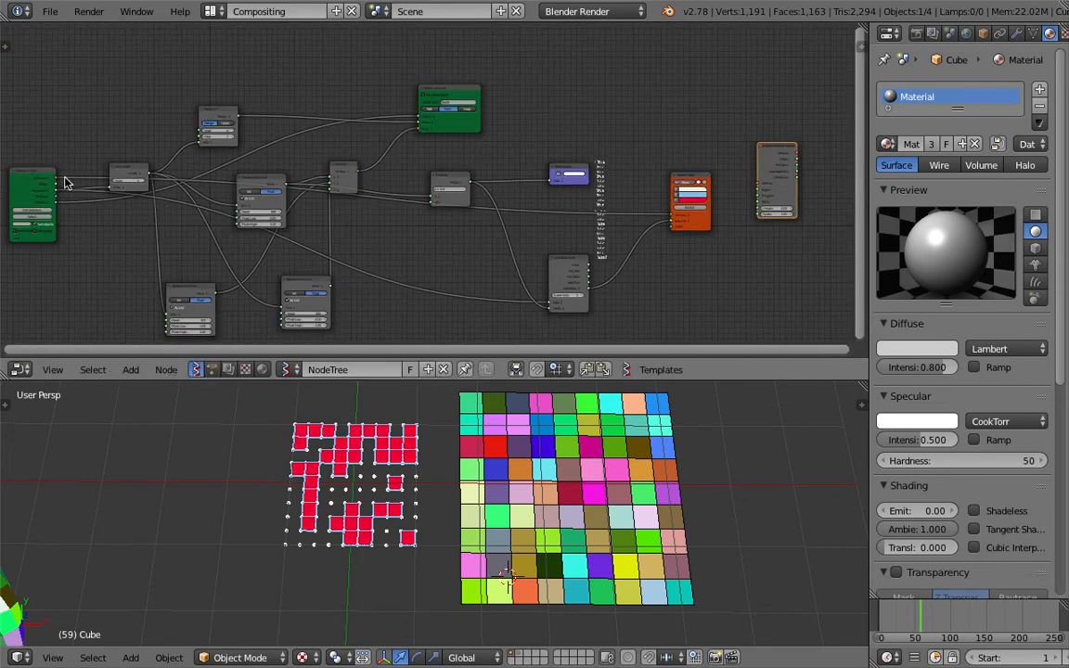
pyautogui.moveTo(64, 181); pyautogui.dragTo(327, 185)
pyautogui.moveTo(759, 183); pyautogui.dragTo(759, 182)
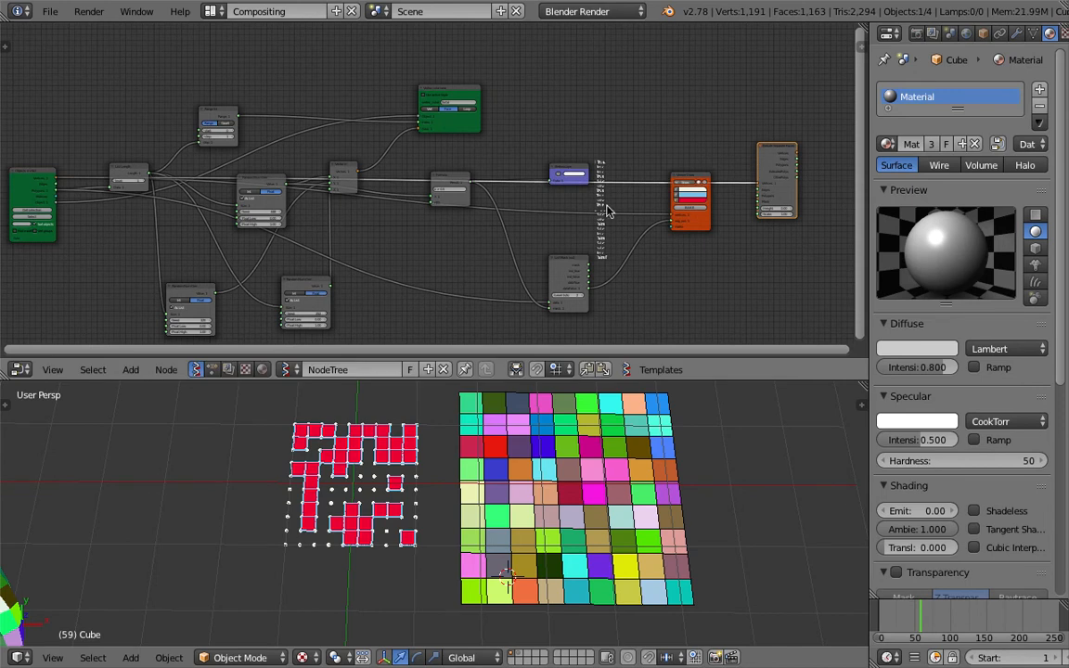
# Connect the List Mask node's dataFalse output to the Extrude Separate Faces node's Polygons input.
pyautogui.scroll(3, 608, 208)
pyautogui.moveTo(608, 207); pyautogui.dragTo(509, 196, button='middle')
pyautogui.scroll(-2, 293, 187)
pyautogui.scroll(-1, 201, 200)
pyautogui.moveTo(201, 200); pyautogui.dragTo(251, 184, button='middle')
pyautogui.scroll(-1, 251, 184)
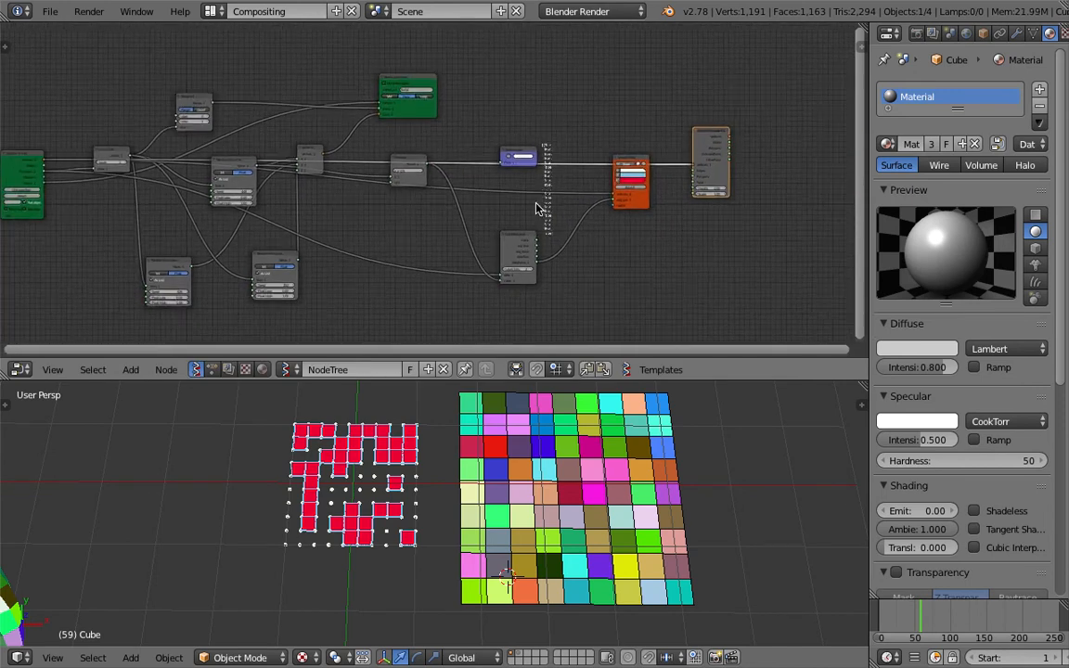
pyautogui.moveTo(606, 213); pyautogui.dragTo(329, 224, button='middle')
pyautogui.scroll(6, 330, 224)
pyautogui.moveTo(183, 322); pyautogui.dragTo(256, 283)
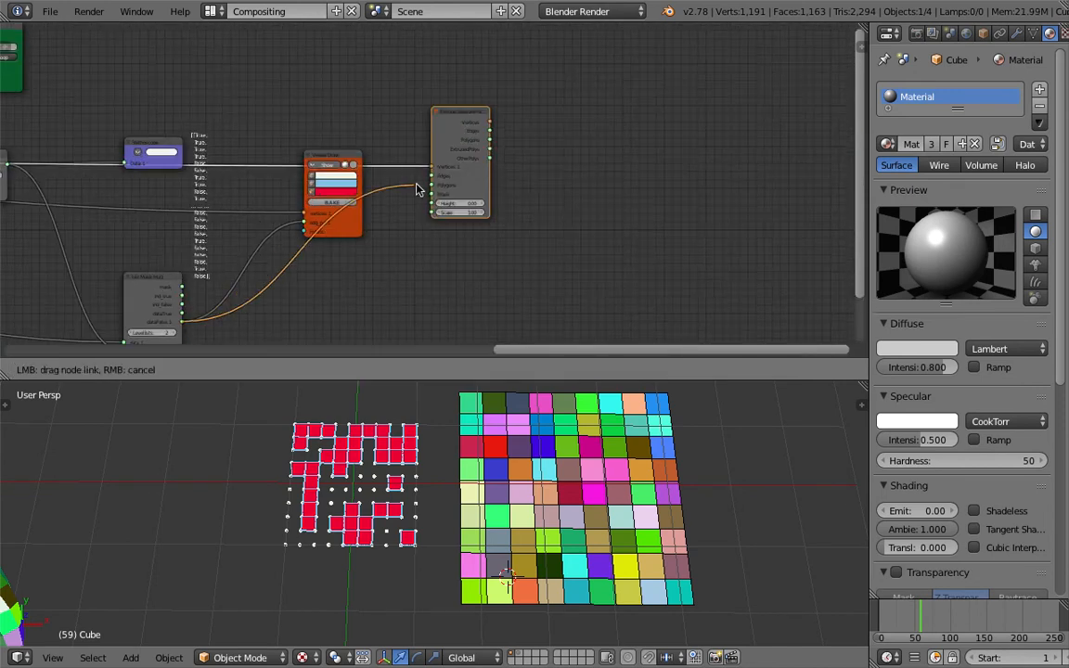
pyautogui.moveTo(430, 188); pyautogui.dragTo(430, 185)
pyautogui.scroll(1, 357, 250)
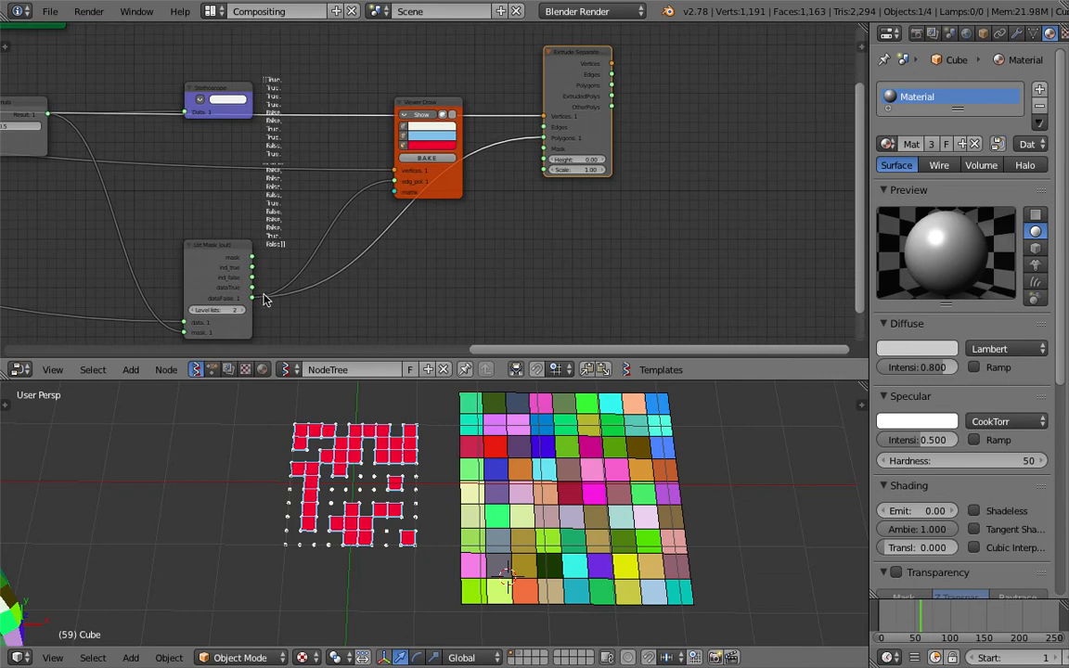
# Feed the Extrude Separate Faces node's Polygons input from the List Mask node's dataTrue output instead.
pyautogui.moveTo(251, 287); pyautogui.dragTo(364, 252)
pyautogui.moveTo(541, 138); pyautogui.dragTo(543, 137)
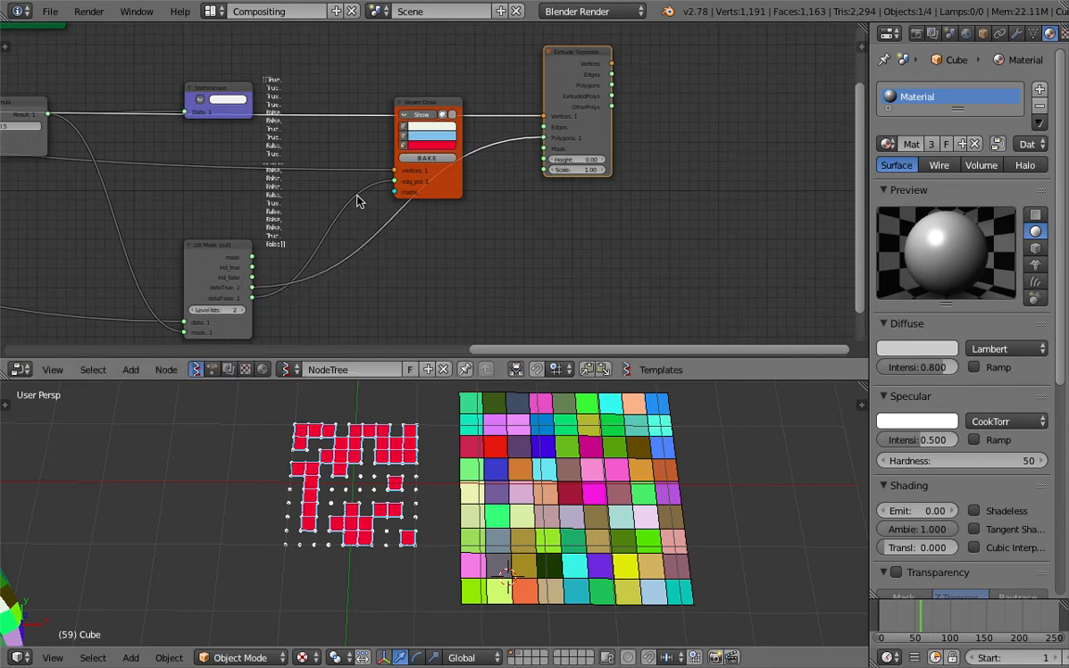
pyautogui.moveTo(252, 296); pyautogui.dragTo(543, 148)
# Add a second Viewer Draw node beside the Extrude Separate Faces node.
pyautogui.moveTo(589, 71); pyautogui.dragTo(544, 82, button='middle')
pyautogui.press('space')
pyautogui.write('view')
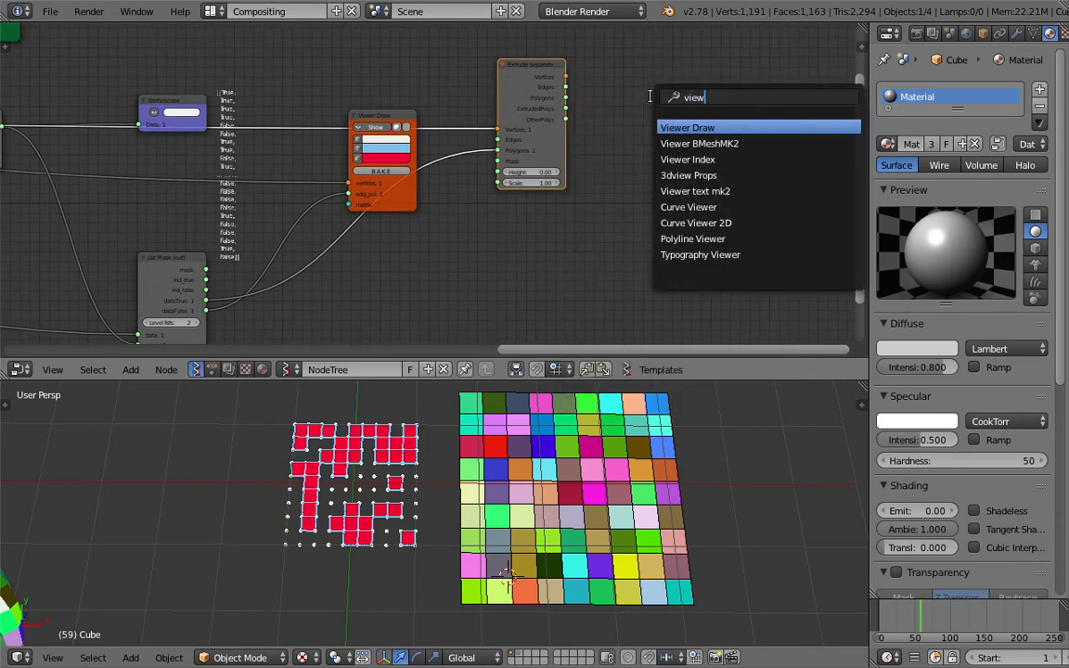
pyautogui.press('Return')
pyautogui.click(653, 102)
# Connect the Extrude node's Vertices and Polygons outputs to the new Viewer Draw's vertices and edg_pol inputs, and save the file.
pyautogui.moveTo(565, 76); pyautogui.dragTo(629, 131)
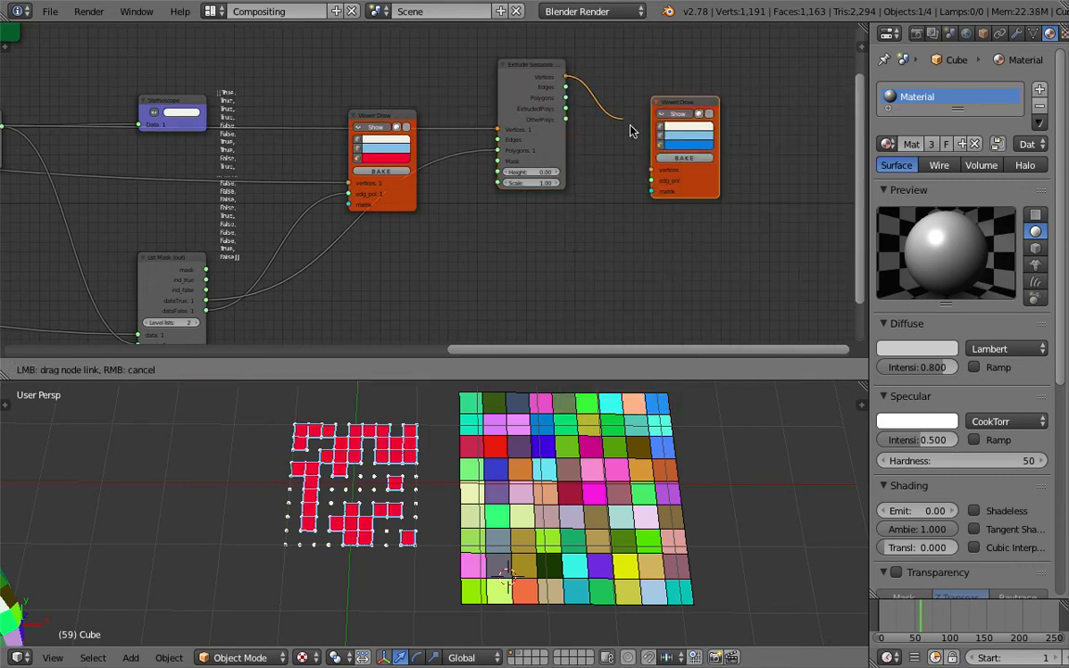
pyautogui.moveTo(653, 170); pyautogui.dragTo(653, 171)
pyautogui.moveTo(565, 98)
pyautogui.mouseDown()
pyautogui.moveTo(599, 165)
pyautogui.moveTo(653, 180)
pyautogui.mouseUp()
pyautogui.moveTo(557, 464)
pyautogui.mouseDown(button='middle')
pyautogui.moveTo(472, 468)
pyautogui.moveTo(469, 452)
pyautogui.mouseUp(button='middle')
pyautogui.hotkey('ctrl', 's')
pyautogui.click(467, 449)
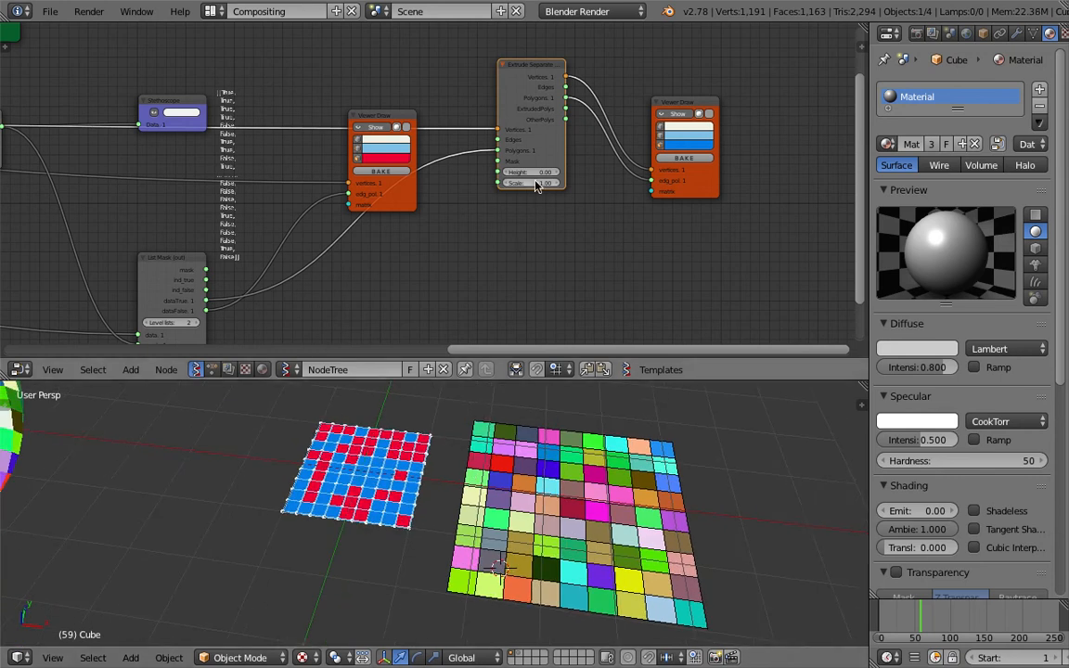
# Set the Extrude Separate Faces node's Height to 0.45 and select the large grid in the viewport.
pyautogui.moveTo(531, 172); pyautogui.dragTo(573, 172)
pyautogui.moveTo(475, 501); pyautogui.dragTo(566, 559, button='middle')
pyautogui.rightClick(566, 559)
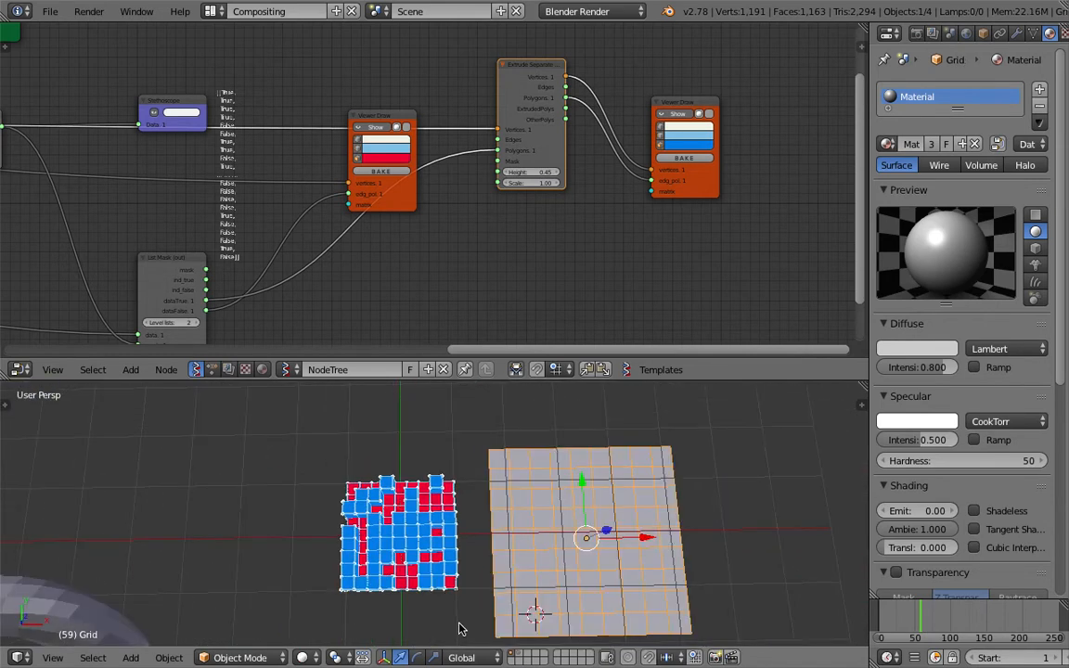
# Switch the 3D viewport's shading to Texture.
pyautogui.click(344, 661)
pyautogui.click(303, 657)
pyautogui.click(311, 655)
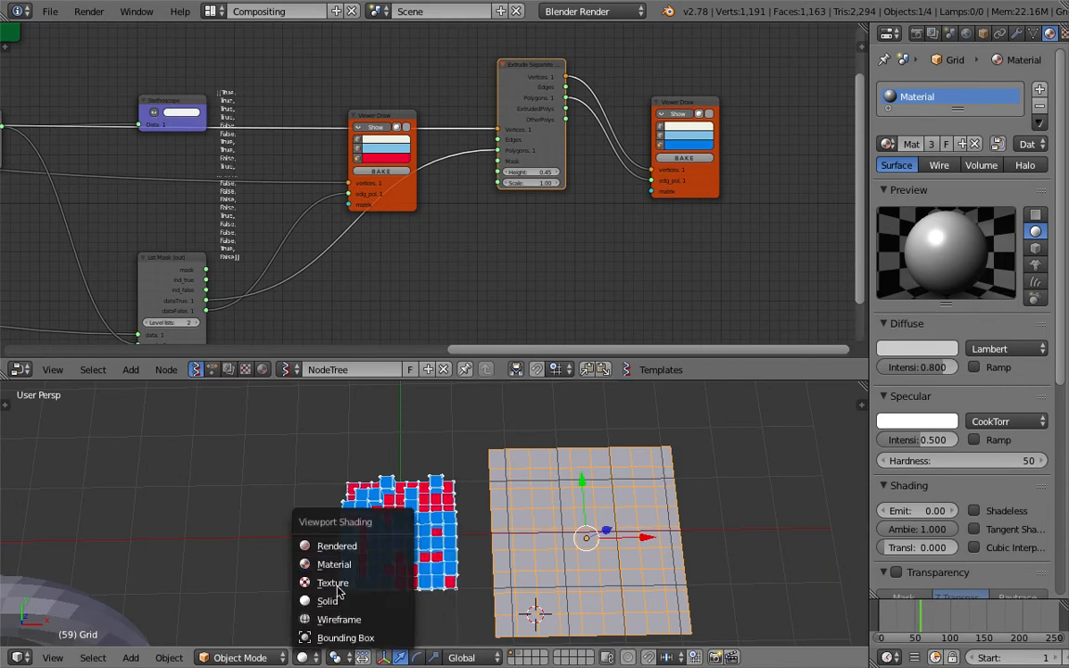
pyautogui.click(350, 583)
pyautogui.moveTo(478, 464); pyautogui.dragTo(464, 440, button='middle')
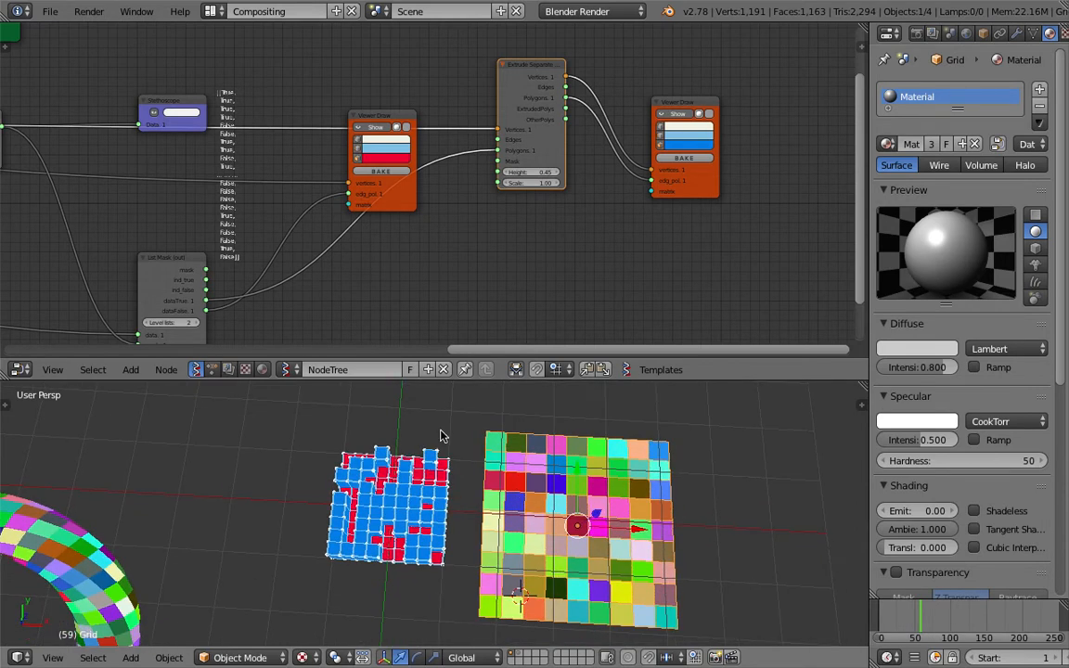
# Set Float High to 0 on the Random Num Gen nodes with seeds 325 and 252.
pyautogui.moveTo(411, 246); pyautogui.dragTo(545, 190, button='middle')
pyautogui.scroll(-3, 545, 189)
pyautogui.moveTo(345, 258); pyautogui.dragTo(689, 160, button='middle')
pyautogui.moveTo(221, 237); pyautogui.dragTo(461, 245, button='middle')
pyautogui.scroll(6, 463, 243)
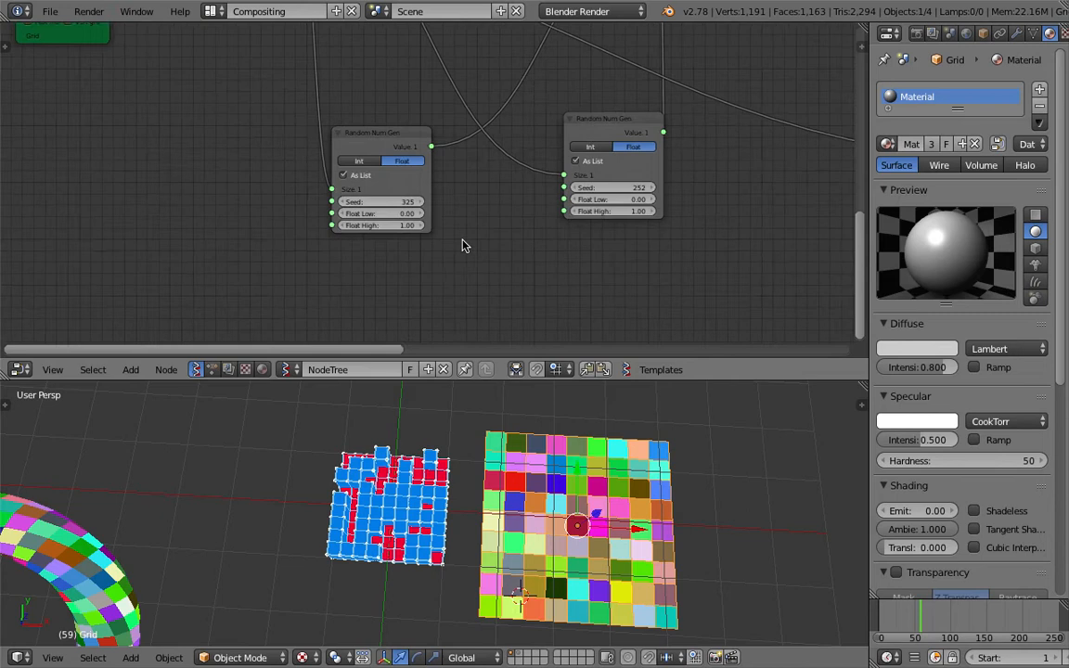
pyautogui.click(397, 228)
pyautogui.write('0')
pyautogui.press('Return')
pyautogui.write('0')
pyautogui.press('Return')
pyautogui.moveTo(576, 523); pyautogui.dragTo(611, 542, button='middle')
# Shift the List Mask node slightly and raise the first Viewer Draw node clear of the other links.
pyautogui.moveTo(593, 291); pyautogui.dragTo(184, 354, button='middle')
pyautogui.scroll(-3, 221, 314)
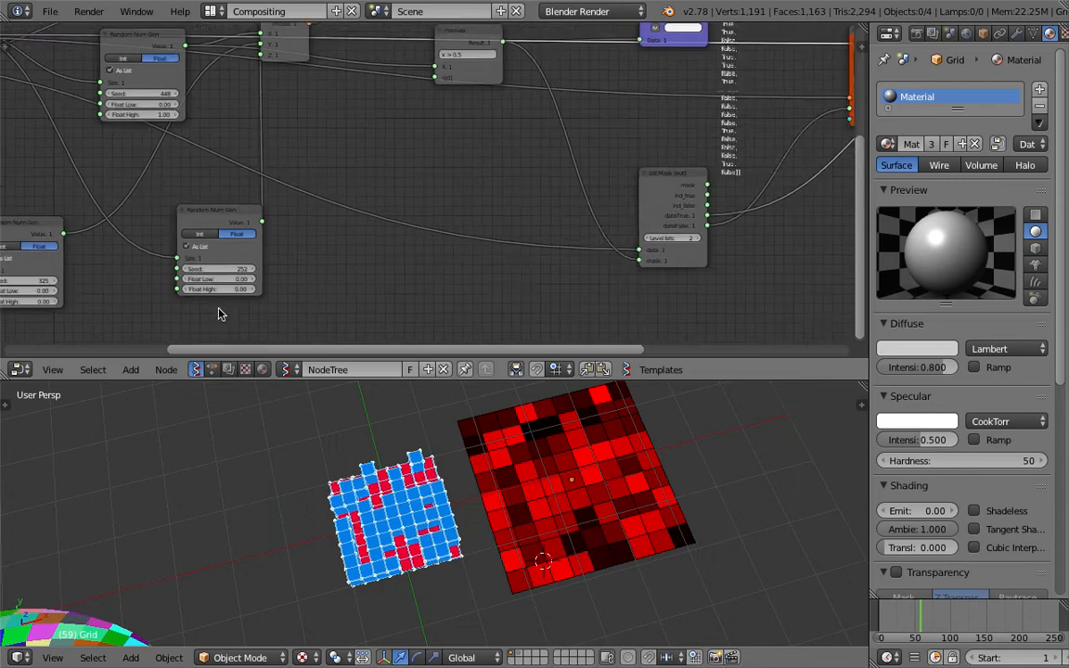
pyautogui.moveTo(454, 223); pyautogui.dragTo(304, 266, button='middle')
pyautogui.moveTo(518, 224); pyautogui.dragTo(434, 234, button='middle')
pyautogui.moveTo(435, 234); pyautogui.dragTo(414, 205)
pyautogui.moveTo(621, 111); pyautogui.dragTo(492, 128, button='middle')
pyautogui.moveTo(513, 99); pyautogui.dragTo(480, 47)
# Change the Formula node's expression to x > 0.66 and save the file.
pyautogui.scroll(3, 396, 177)
pyautogui.moveTo(76, 117); pyautogui.dragTo(161, 129, button='middle')
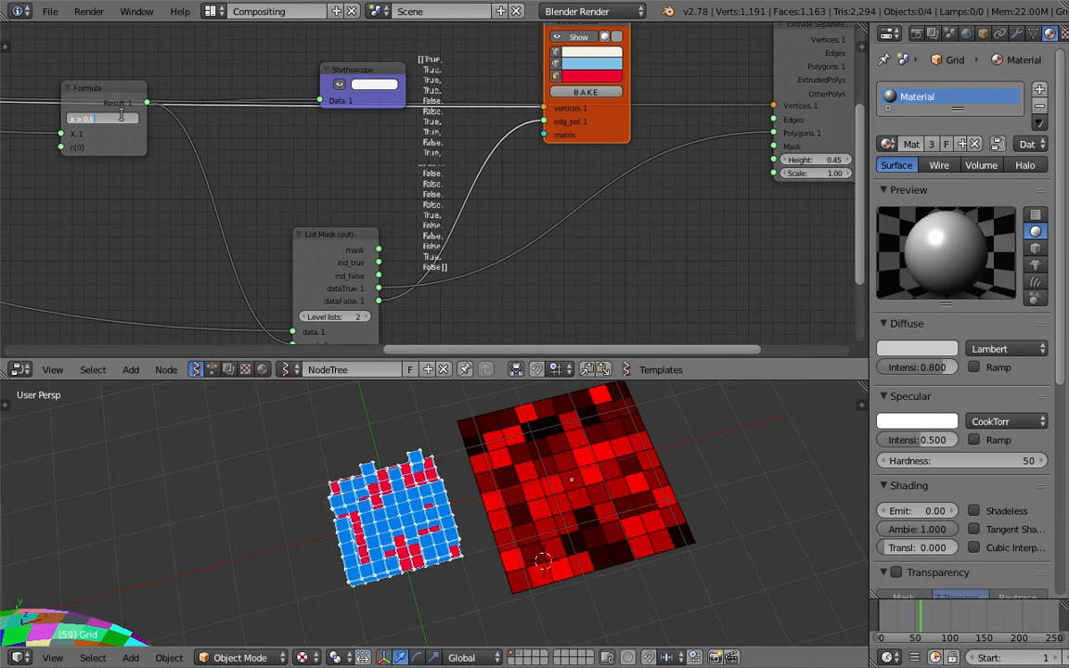
pyautogui.press('Return')
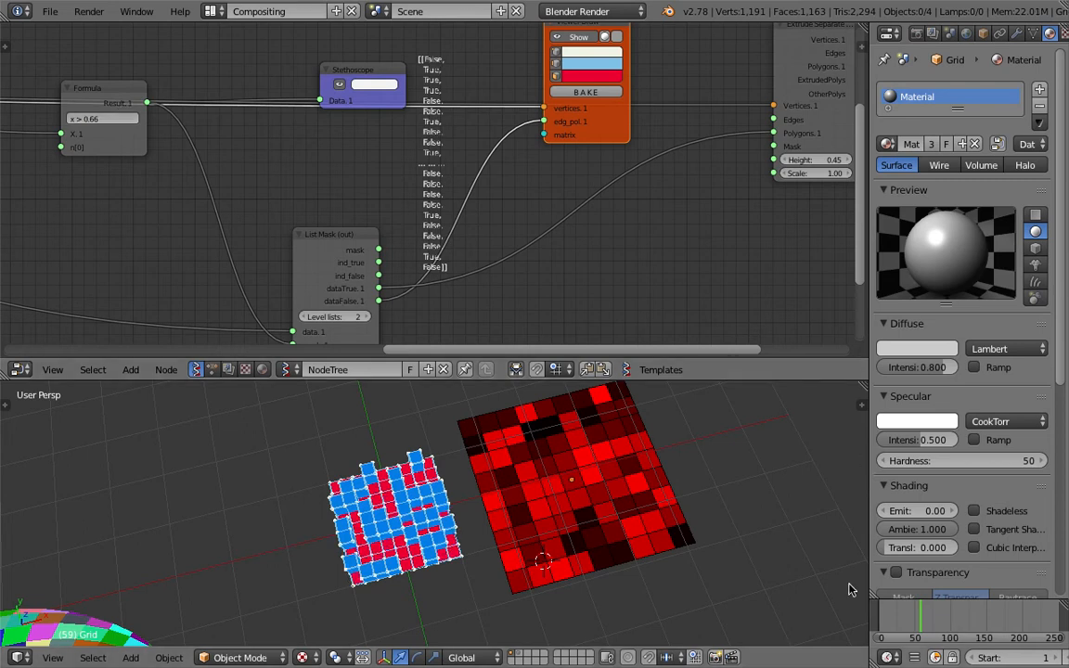
pyautogui.moveTo(559, 510); pyautogui.dragTo(548, 508, button='middle')
pyautogui.hotkey('ctrl', 's')
pyautogui.click(548, 509)
# Reposition the red Viewer Draw and List Mask nodes, and connect the List Mask's dataTrue output to that viewer's edg_pol input.
pyautogui.moveTo(567, 224); pyautogui.dragTo(442, 249, button='middle')
pyautogui.scroll(-3, 494, 248)
pyautogui.moveTo(461, 81); pyautogui.dragTo(473, 39)
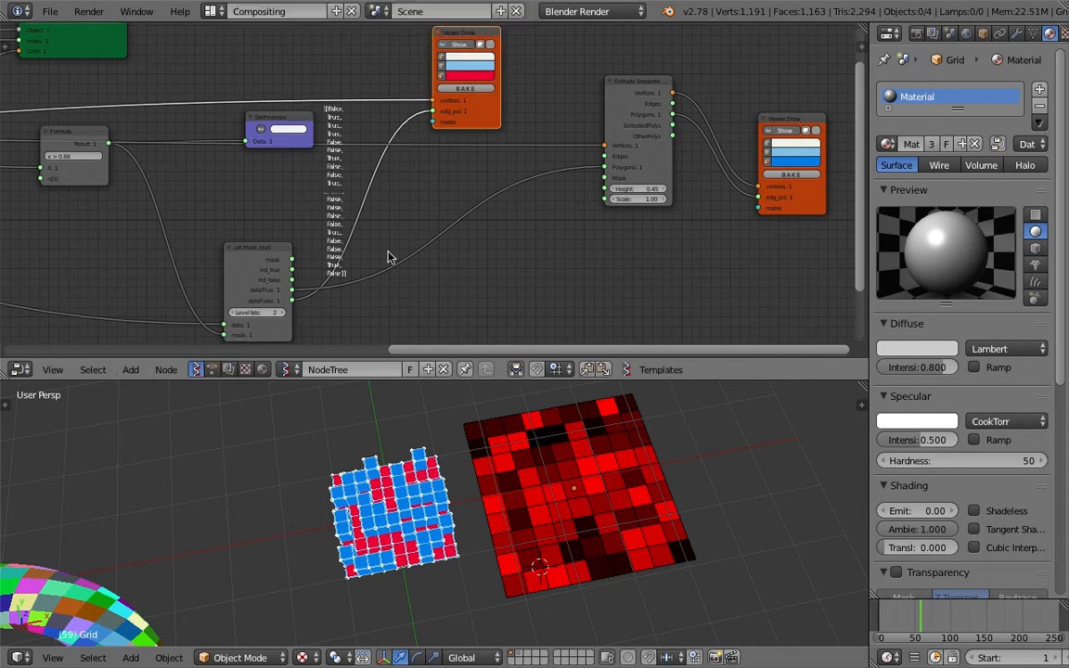
pyautogui.moveTo(285, 259)
pyautogui.mouseDown()
pyautogui.moveTo(258, 248)
pyautogui.moveTo(276, 278)
pyautogui.mouseUp()
pyautogui.moveTo(421, 113); pyautogui.dragTo(433, 111)
pyautogui.moveTo(492, 432)
pyautogui.mouseDown(button='middle')
pyautogui.moveTo(532, 463)
pyautogui.moveTo(538, 484)
pyautogui.moveTo(506, 483)
pyautogui.moveTo(509, 425)
pyautogui.moveTo(485, 434)
pyautogui.mouseUp(button='middle')
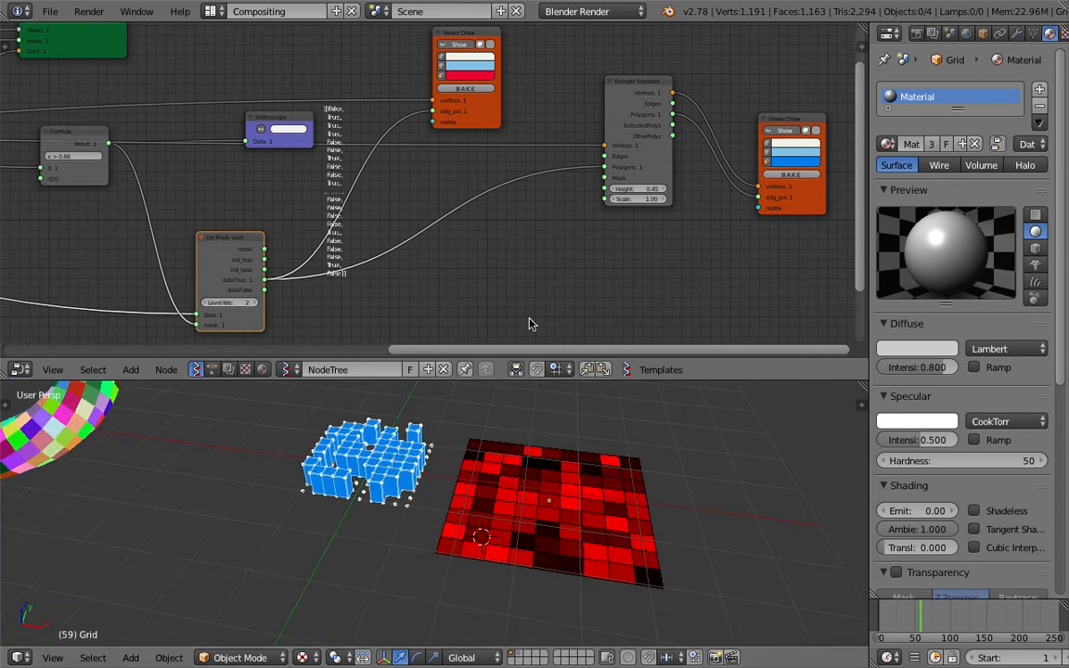
# Widen the Extrude Separate Faces node, set its Height to 0.48 and try a Scale of 0.64.
pyautogui.moveTo(529, 380); pyautogui.dragTo(531, 283)
pyautogui.scroll(2, 478, 176)
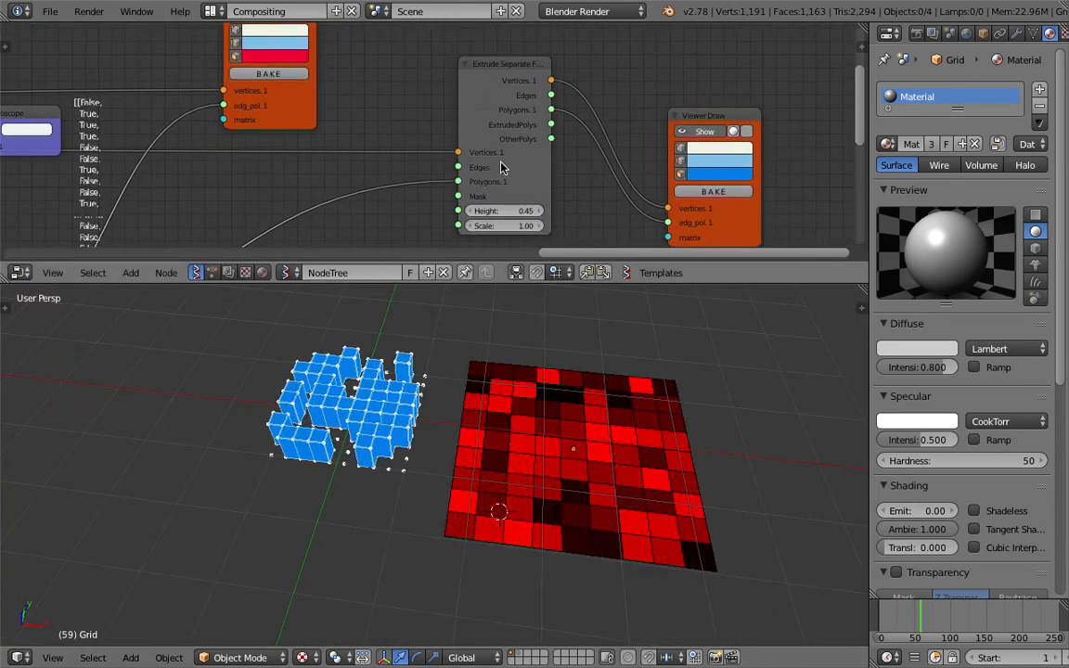
pyautogui.moveTo(550, 72); pyautogui.dragTo(580, 72)
pyautogui.moveTo(520, 210); pyautogui.dragTo(503, 225)
pyautogui.moveTo(514, 325); pyautogui.dragTo(448, 331, button='middle')
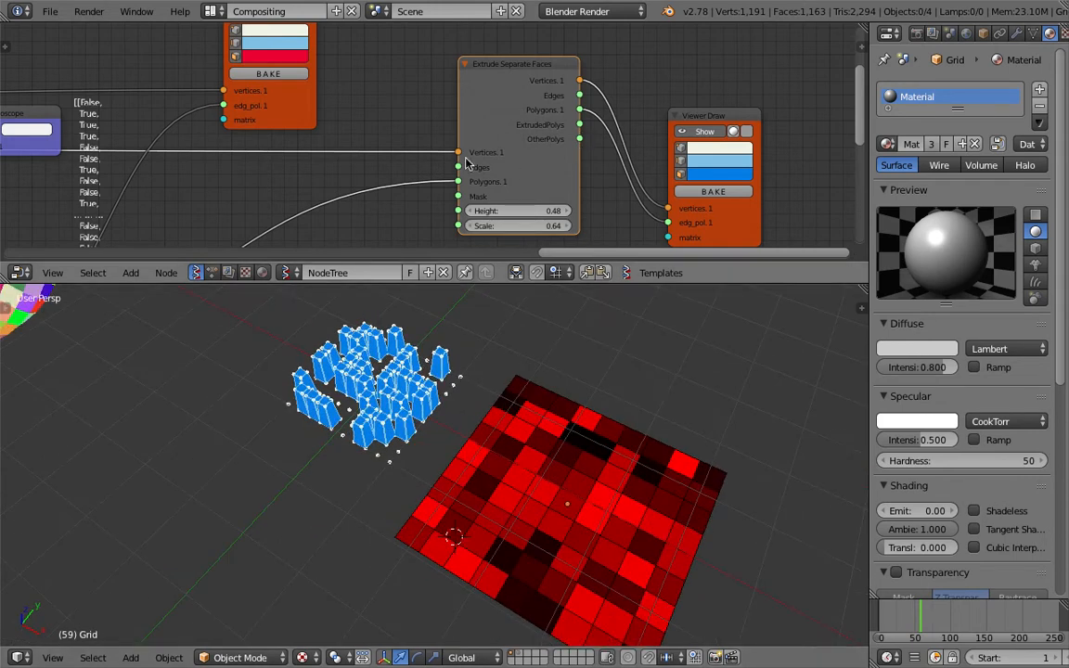
pyautogui.moveTo(468, 410); pyautogui.dragTo(496, 383, button='middle')
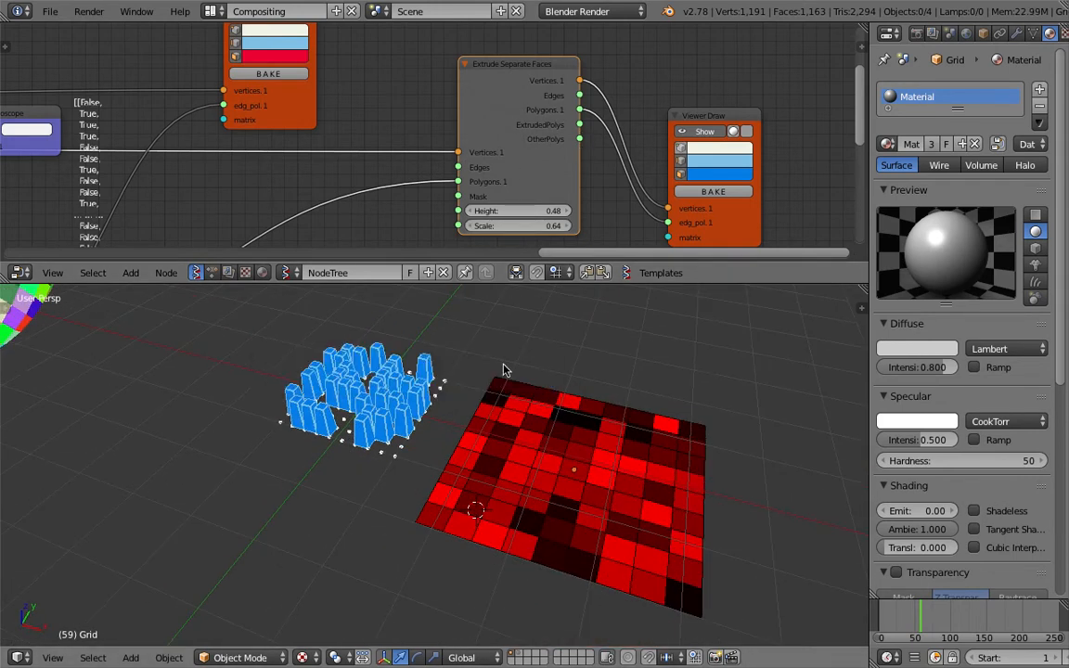
# Reset the Extrude Separate Faces node's Scale to 1.00 and save the file over the existing one.
pyautogui.moveTo(541, 283); pyautogui.dragTo(525, 482)
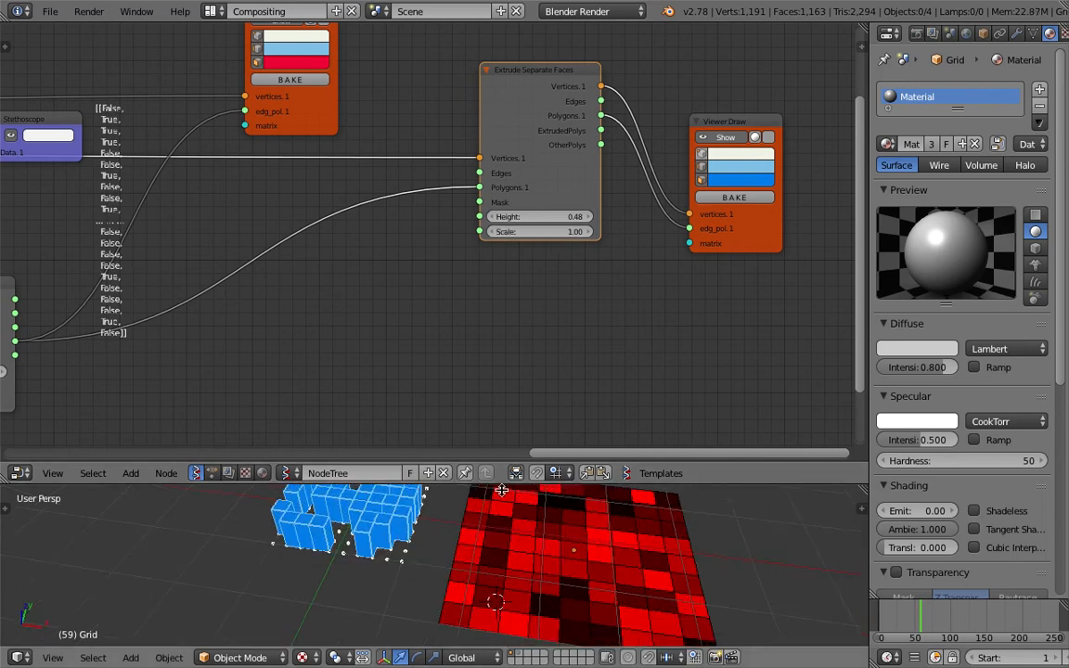
pyautogui.moveTo(504, 479); pyautogui.dragTo(501, 336)
pyautogui.moveTo(495, 371); pyautogui.dragTo(483, 248, button='middle')
pyautogui.scroll(-1, 483, 248)
pyautogui.hotkey('ctrl', 's')
pyautogui.click(482, 248)
pyautogui.moveTo(481, 118); pyautogui.dragTo(490, 113)
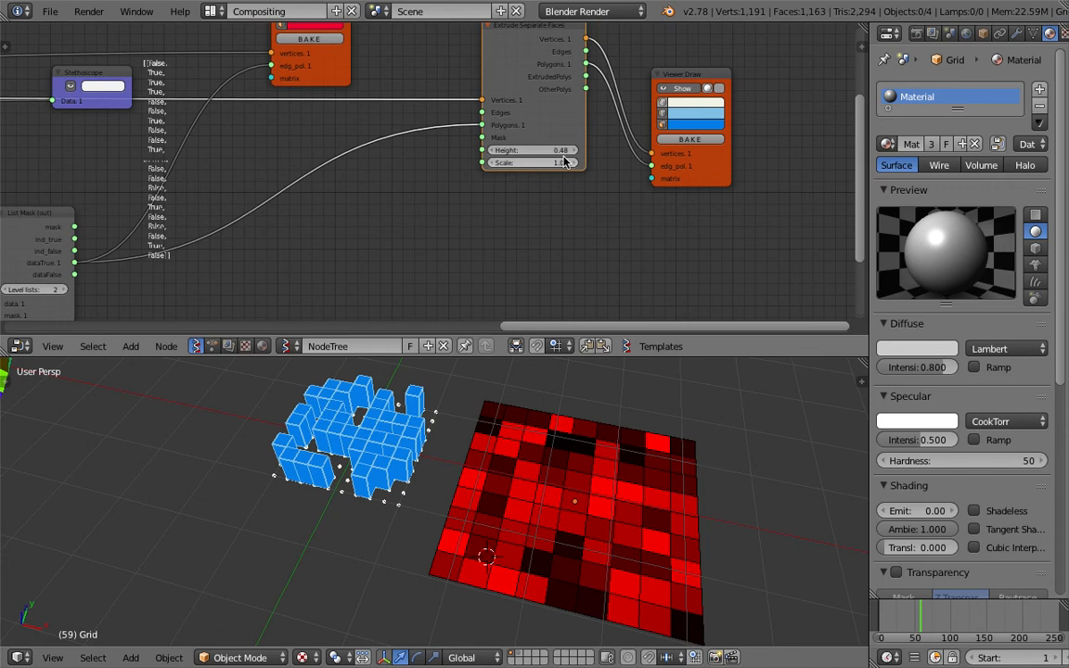
# Set the Extrude Separate Faces Height to 0.54 and add a Random Num Gen node below it.
pyautogui.moveTo(530, 174); pyautogui.dragTo(577, 158, button='middle')
pyautogui.hotkey('shift', 'a')
pyautogui.click(432, 226)
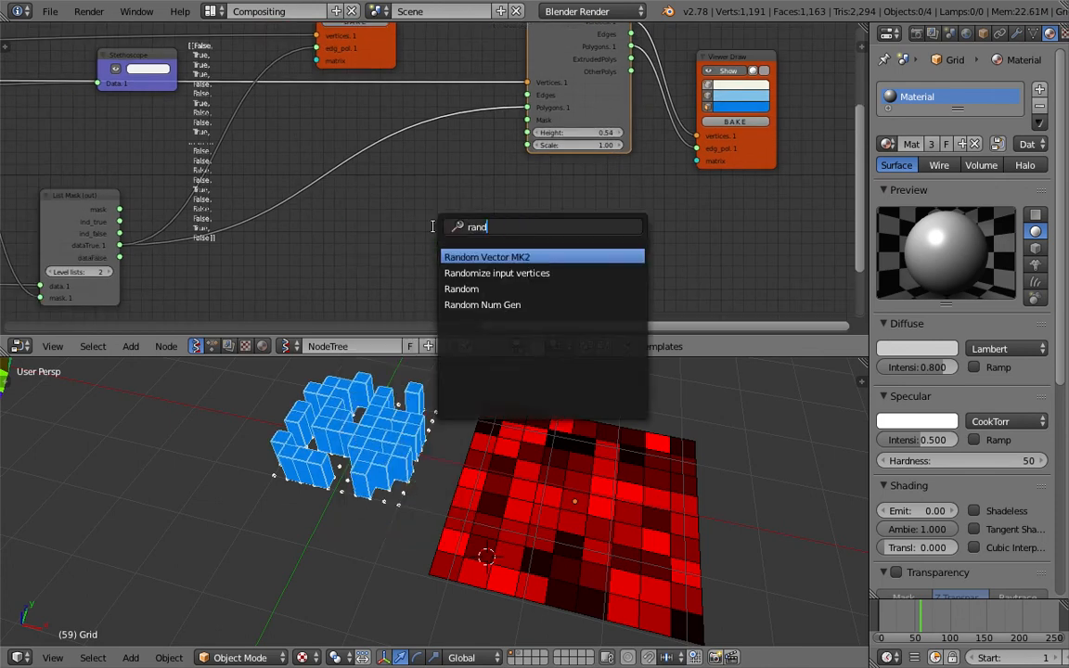
pyautogui.press('Return')
pyautogui.click(463, 208)
pyautogui.scroll(1, 463, 208)
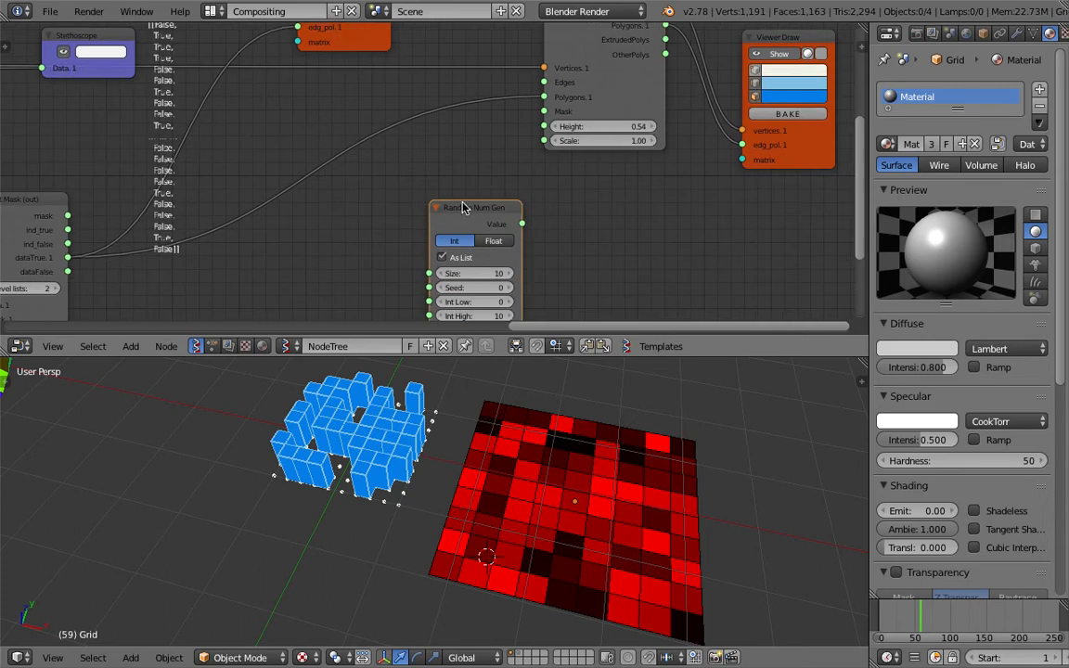
# Widen the new Random Num Gen node and switch it to Float with As List enabled.
pyautogui.moveTo(522, 236); pyautogui.dragTo(555, 244)
pyautogui.scroll(-2, 466, 230)
pyautogui.scroll(2, 474, 194)
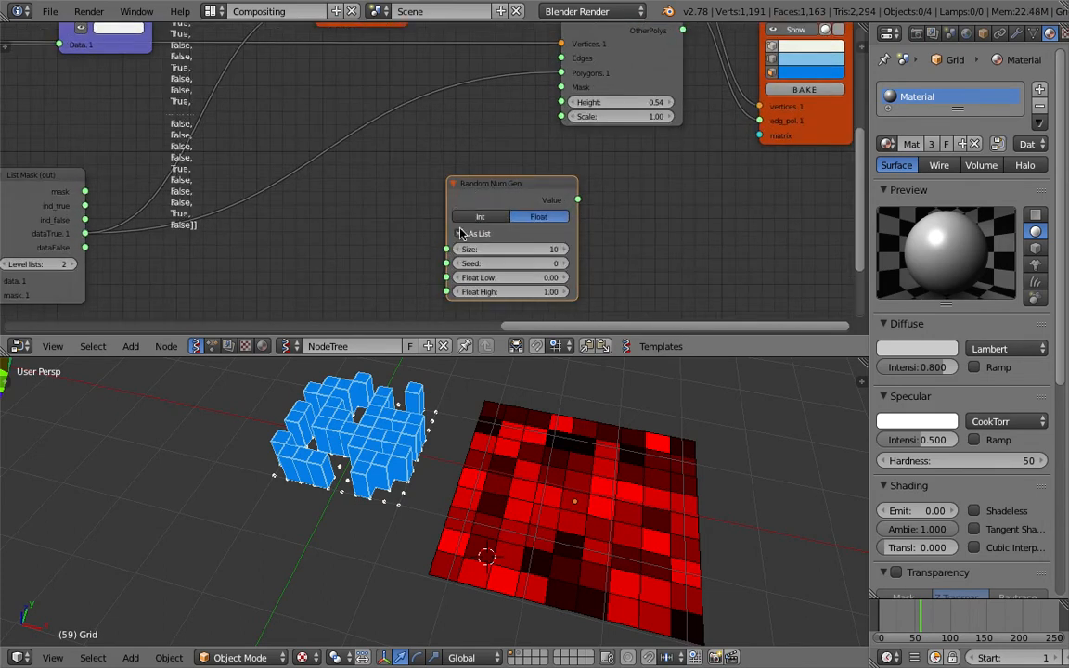
pyautogui.click(461, 233)
# Add a List Length node between the List Mask and the new Random Num Gen node, and save the file.
pyautogui.scroll(-2, 342, 268)
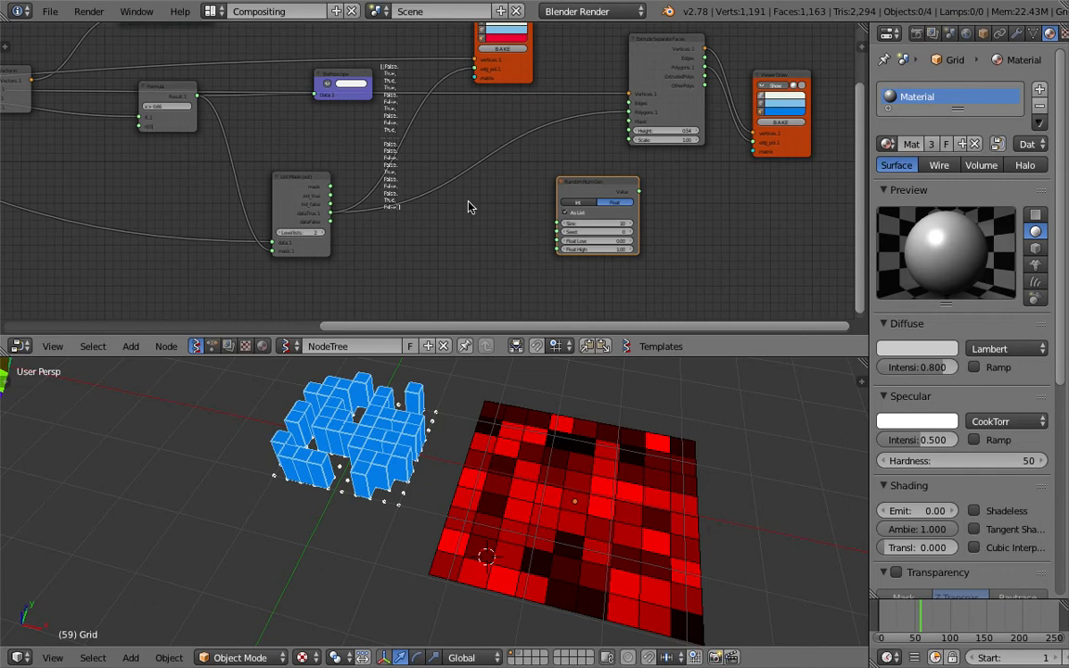
pyautogui.scroll(-3, 454, 181)
pyautogui.scroll(4, 437, 165)
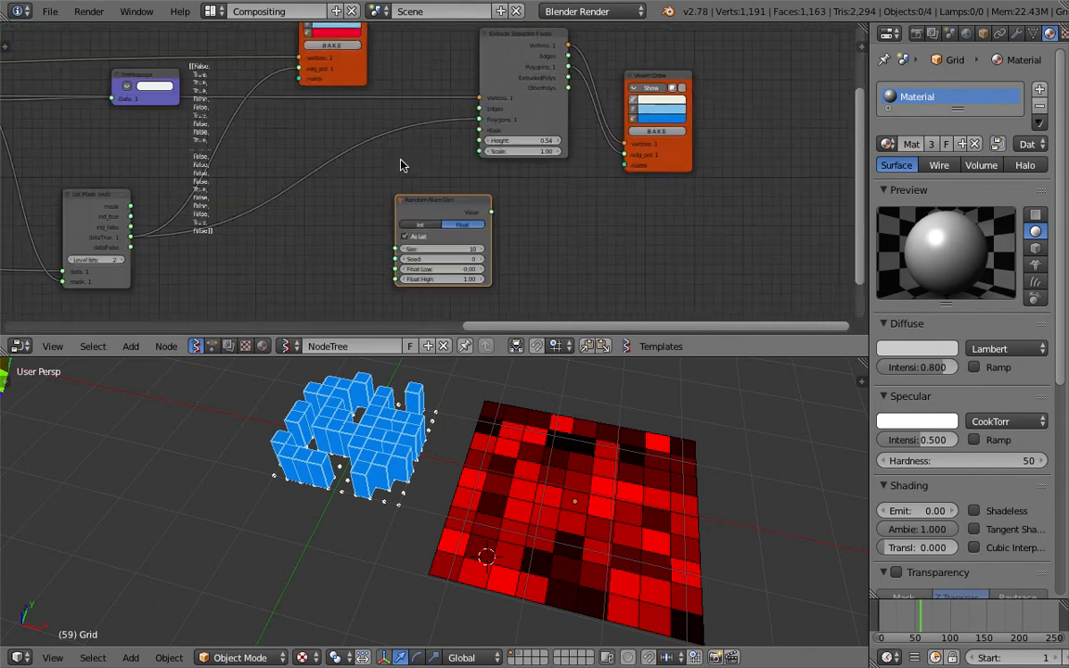
pyautogui.moveTo(406, 131); pyautogui.dragTo(406, 142, button='middle')
pyautogui.moveTo(489, 82); pyautogui.dragTo(510, 61)
pyautogui.moveTo(241, 151); pyautogui.dragTo(407, 122, button='middle')
pyautogui.scroll(1, 266, 179)
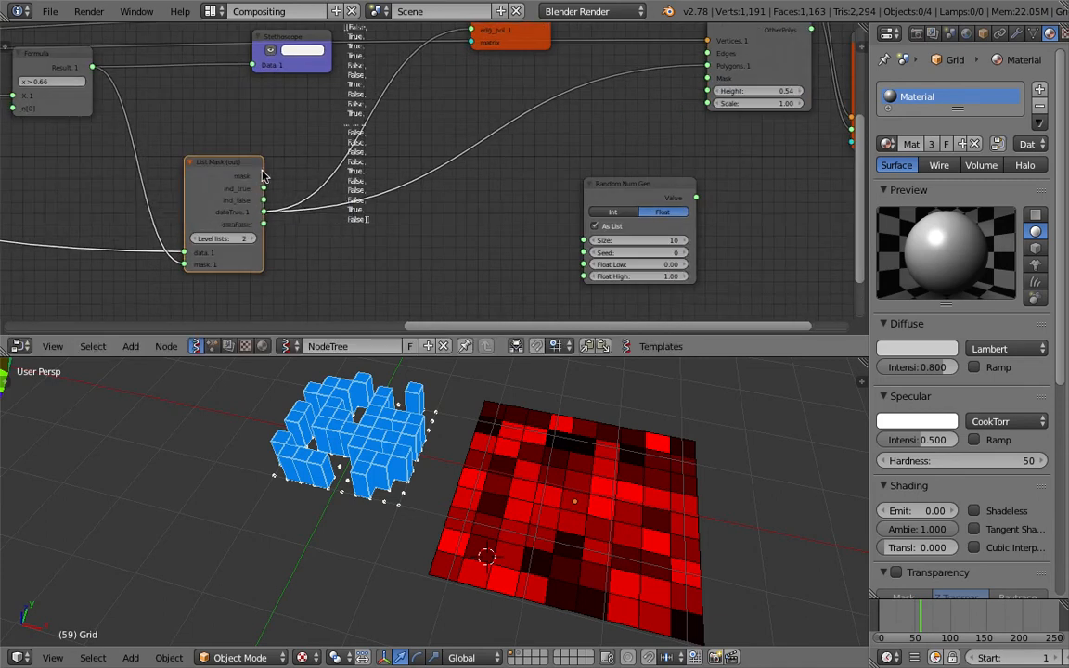
pyautogui.press('space')
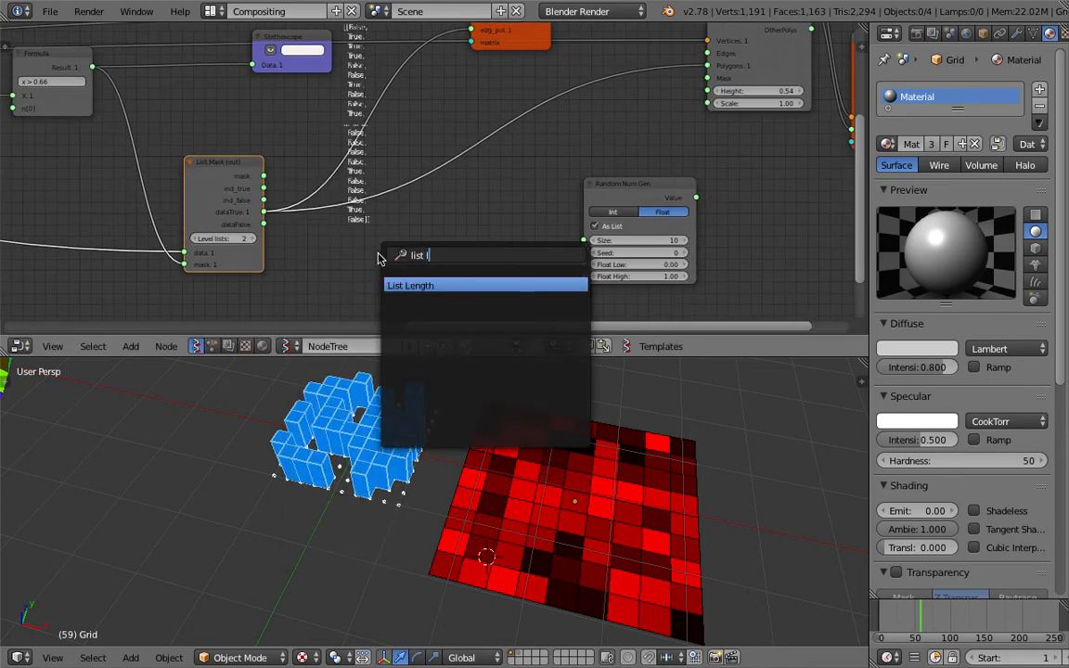
pyautogui.press('Return')
pyautogui.click(340, 228)
pyautogui.hotkey('ctrl', 's')
# Link List Mask's dataTrue through List Length to Random Num Gen's Size, and its Value to Extrude Separate Faces' Height.
pyautogui.moveTo(264, 212); pyautogui.dragTo(390, 295)
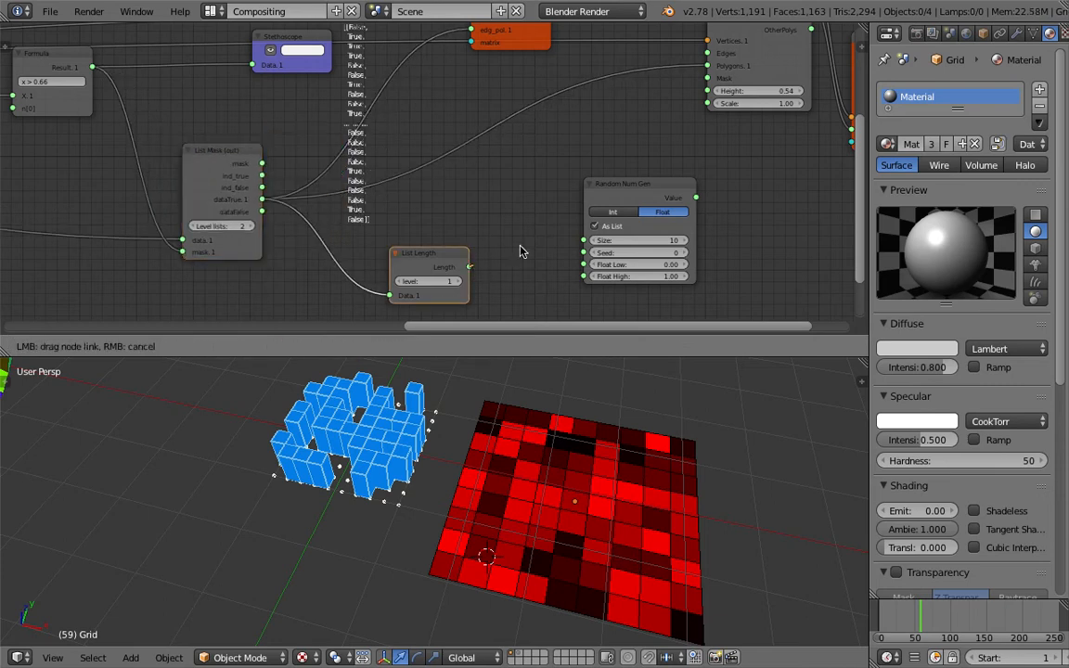
pyautogui.moveTo(585, 243); pyautogui.dragTo(584, 242)
pyautogui.hotkey('ctrl', 's')
pyautogui.moveTo(697, 197); pyautogui.dragTo(688, 76)
# Set the height-driving Random Num Gen to Seed 48, Float Low 0.15 and Float High 4.15, and save the file.
pyautogui.moveTo(637, 225); pyautogui.dragTo(608, 239)
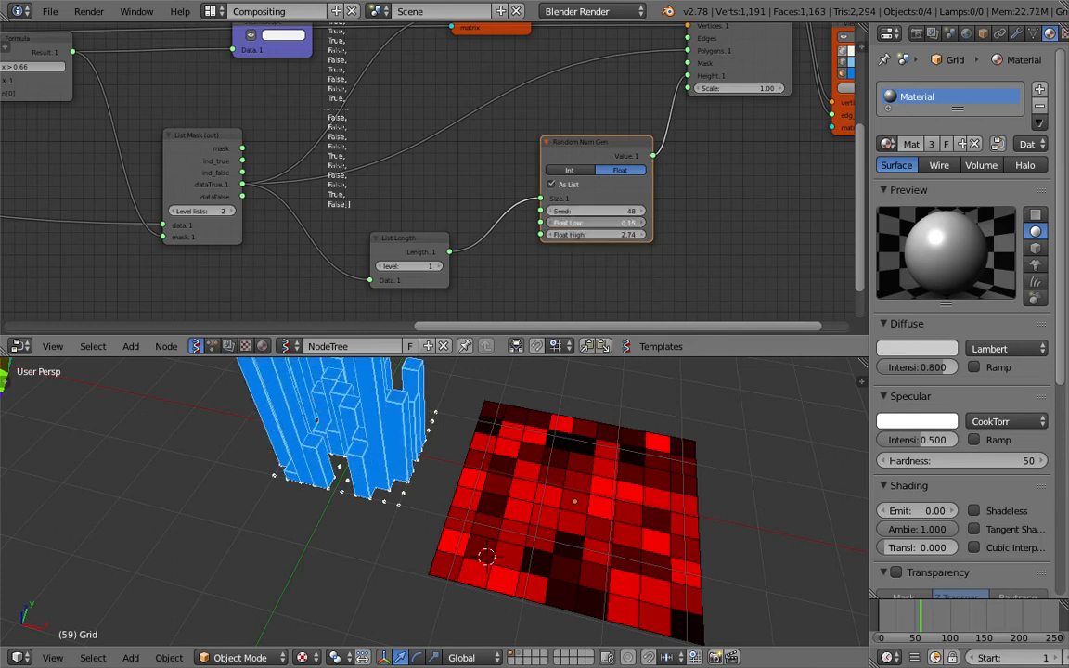
pyautogui.scroll(-4, 526, 470)
pyautogui.scroll(6, 521, 470)
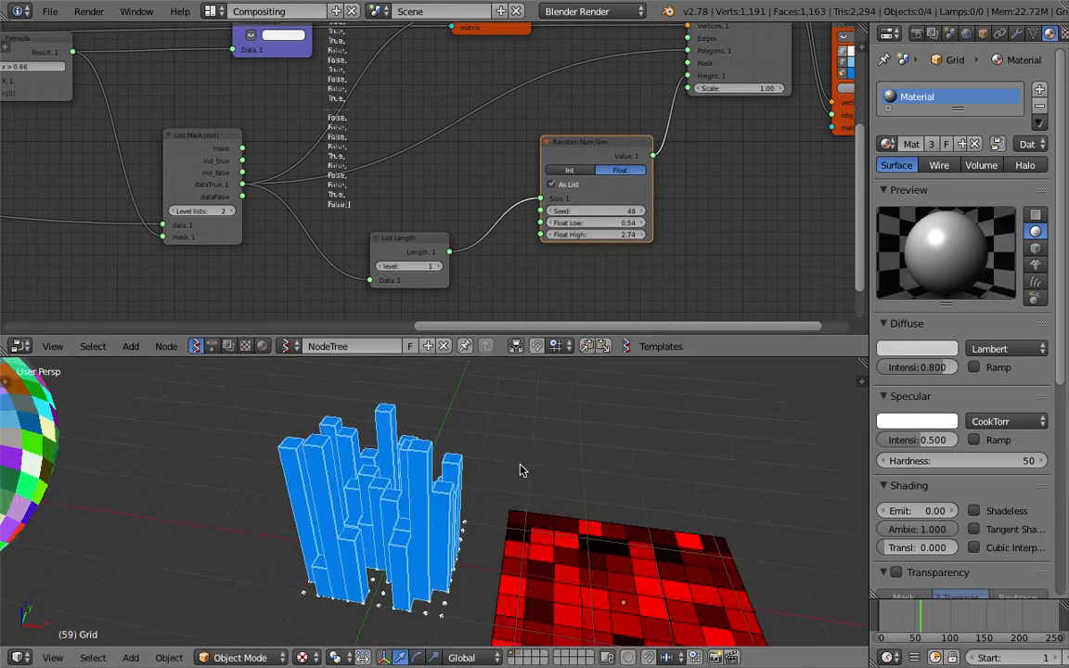
pyautogui.moveTo(594, 223); pyautogui.dragTo(641, 238)
pyautogui.moveTo(659, 363); pyautogui.dragTo(594, 364, button='middle')
pyautogui.moveTo(591, 236); pyautogui.dragTo(639, 236)
pyautogui.moveTo(534, 371); pyautogui.dragTo(473, 436, button='middle')
pyautogui.hotkey('ctrl', 's')
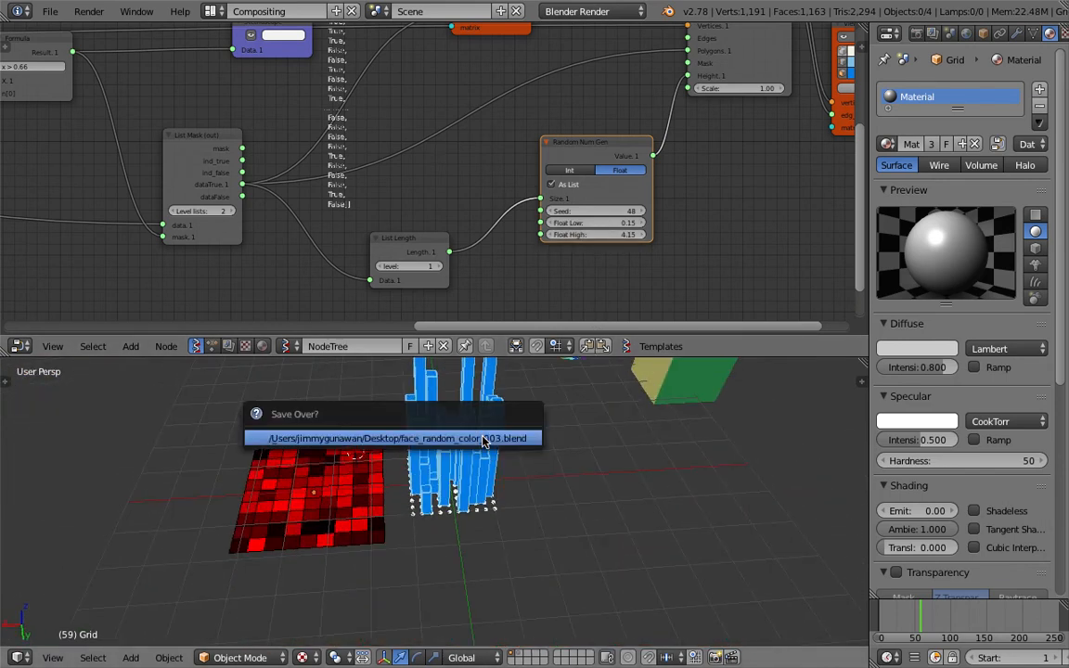
# Change the height generator's Seed to 78, move the blue Viewer Draw farther from the Extrude node, and save.
pyautogui.moveTo(634, 197)
pyautogui.mouseDown(button='middle')
pyautogui.moveTo(471, 221)
pyautogui.moveTo(523, 170)
pyautogui.mouseUp(button='middle')
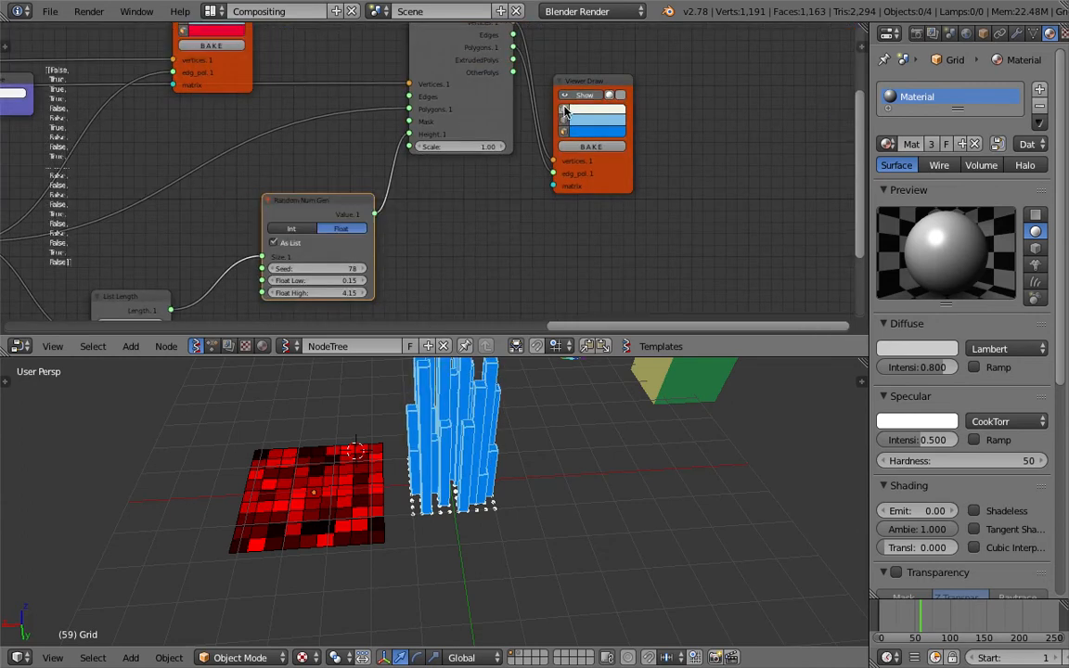
pyautogui.moveTo(567, 109)
pyautogui.mouseDown()
pyautogui.moveTo(632, 91)
pyautogui.moveTo(692, 105)
pyautogui.mouseUp()
pyautogui.scroll(-2, 430, 204)
pyautogui.moveTo(418, 520)
pyautogui.mouseDown(button='middle')
pyautogui.moveTo(394, 625)
pyautogui.moveTo(390, 559)
pyautogui.moveTo(523, 506)
pyautogui.moveTo(594, 510)
pyautogui.mouseUp(button='middle')
pyautogui.scroll(4, 389, 557)
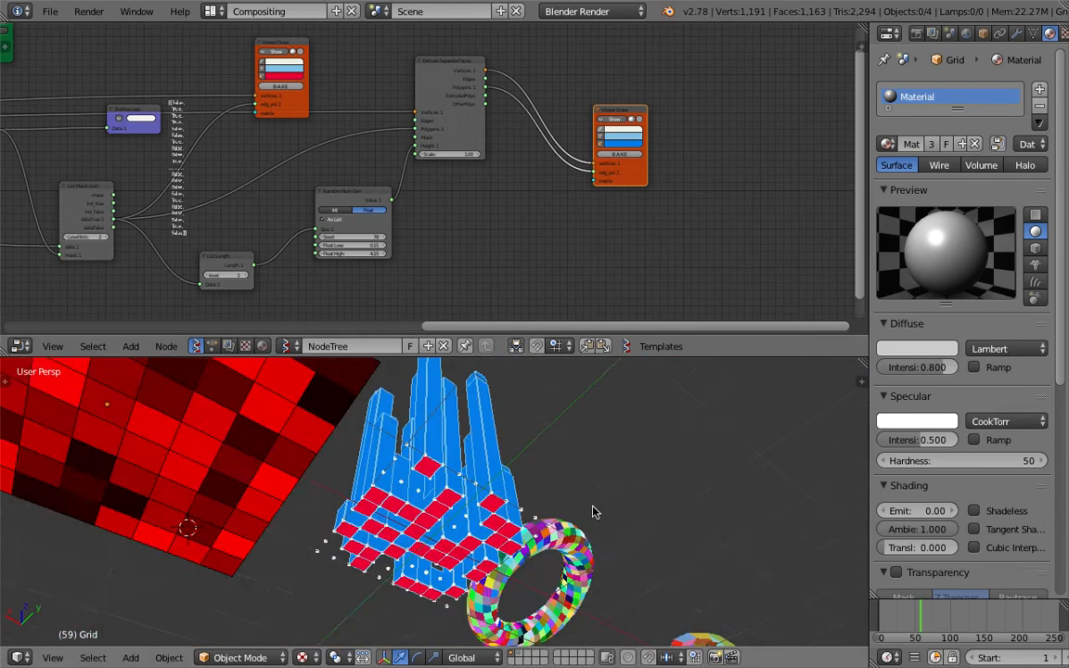
pyautogui.scroll(3, 585, 511)
pyautogui.moveTo(458, 506); pyautogui.dragTo(588, 476, button='middle')
pyautogui.hotkey('ctrl', 's')
pyautogui.click(467, 507)
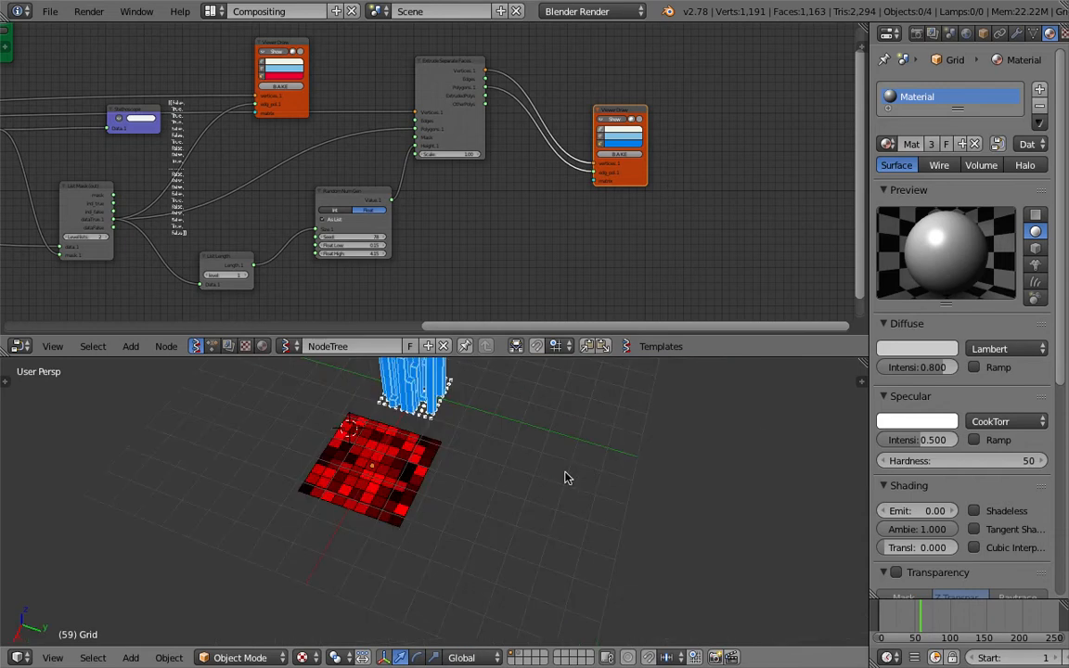
# Select the red-coloured grid object and stretch it along the global Y axis to more than twice its length.
pyautogui.rightClick(396, 478)
pyautogui.moveTo(396, 478); pyautogui.dragTo(471, 478, button='middle')
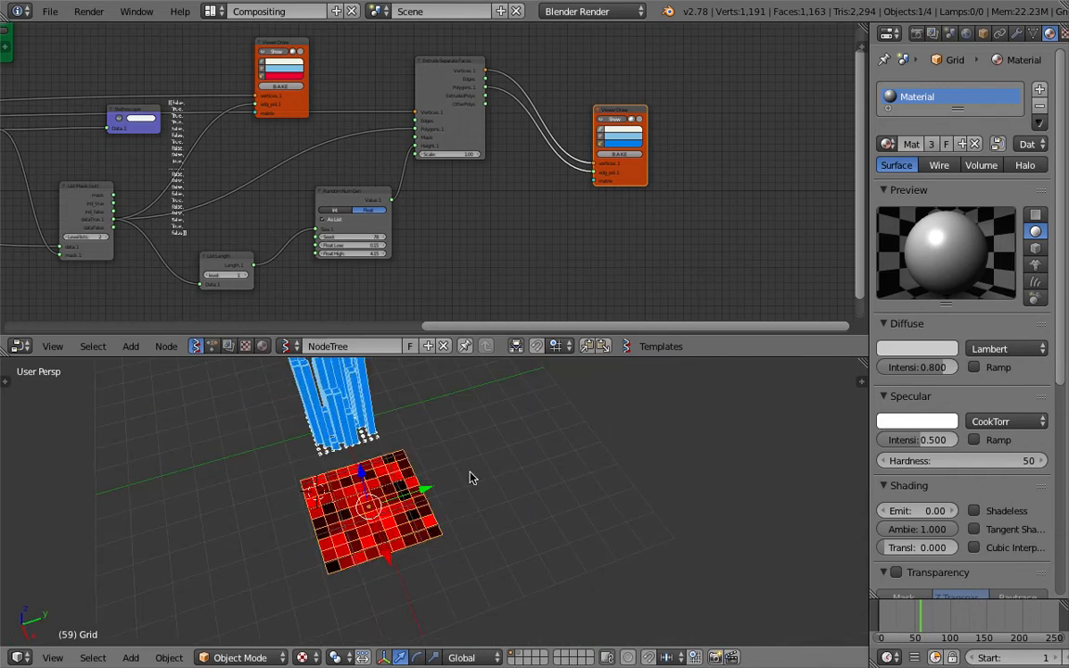
pyautogui.moveTo(302, 436); pyautogui.dragTo(340, 508, button='middle')
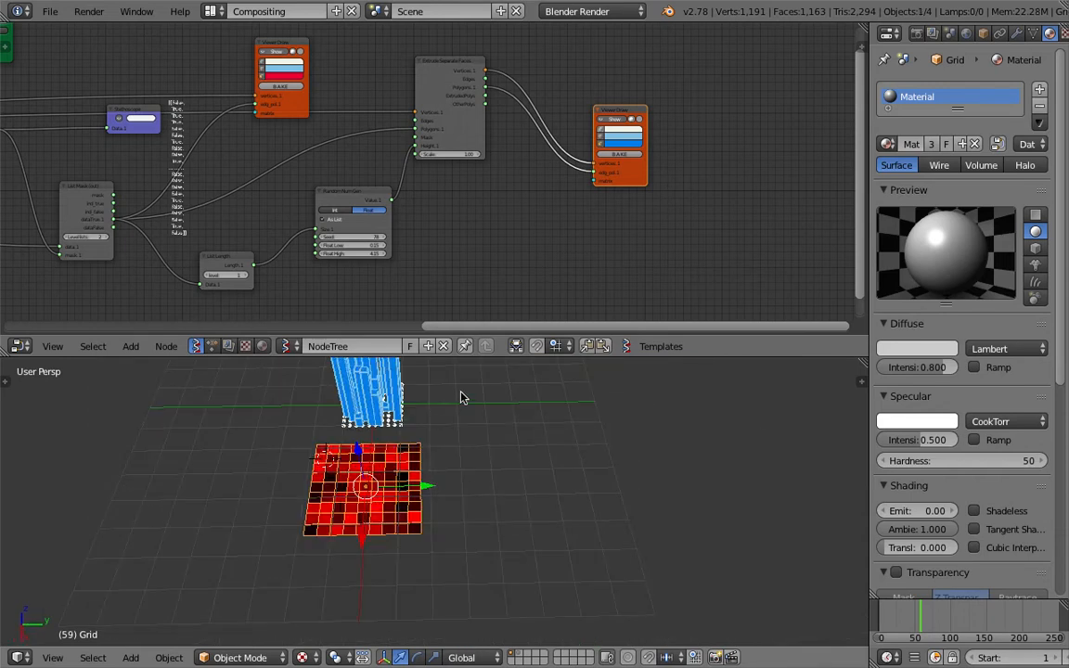
pyautogui.moveTo(476, 358); pyautogui.dragTo(483, 262)
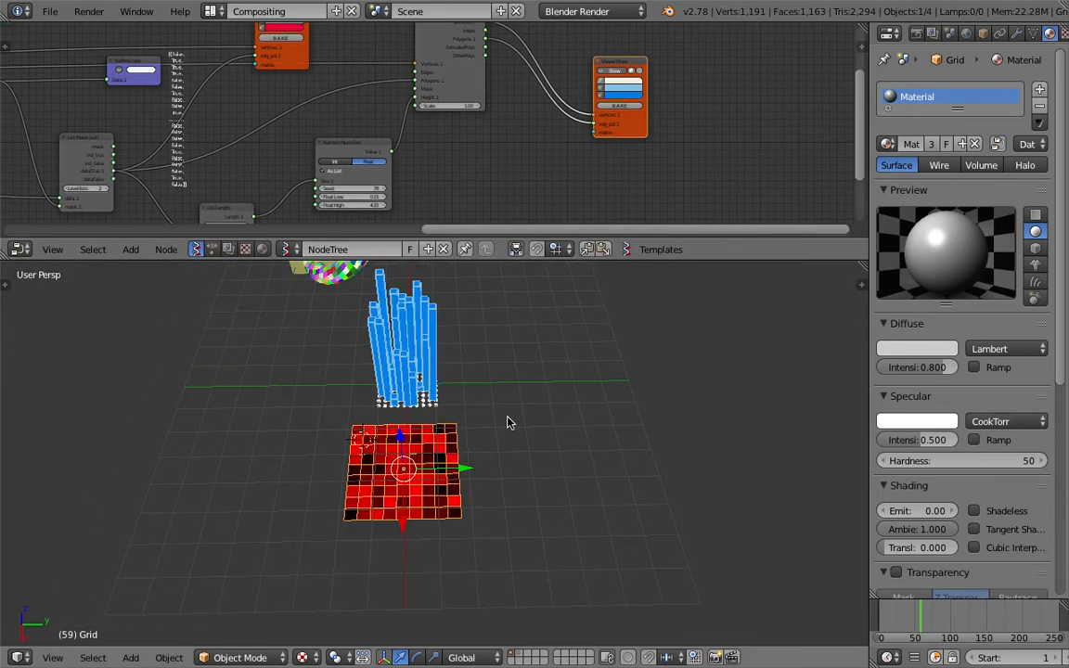
pyautogui.moveTo(507, 423); pyautogui.dragTo(484, 450, button='middle')
pyautogui.press('s')
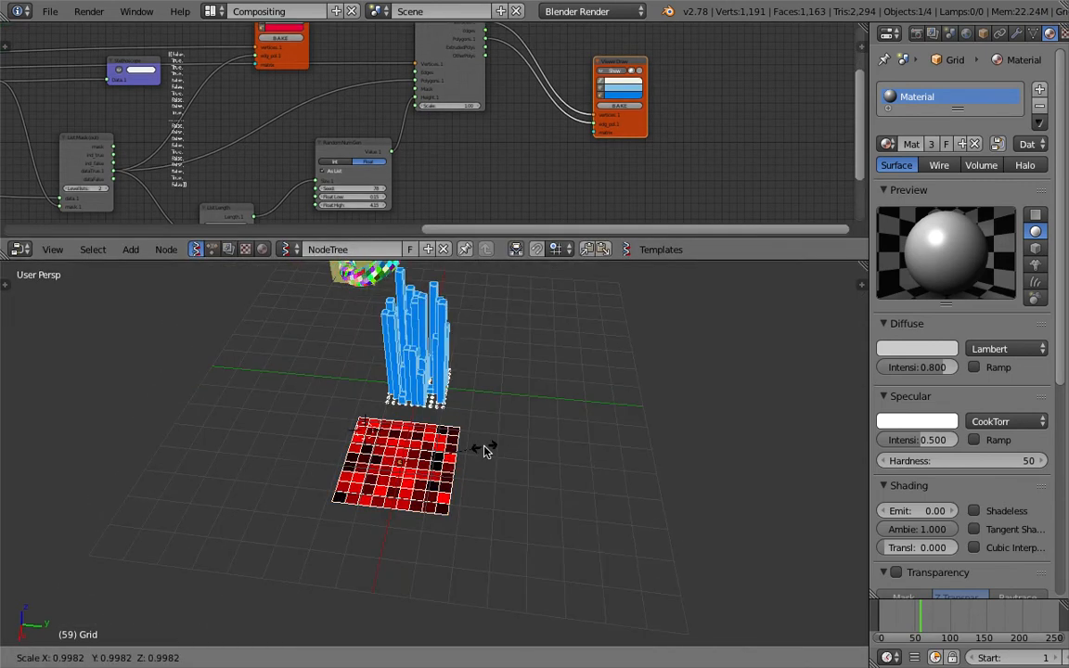
pyautogui.press('Escape')
pyautogui.press('s')
pyautogui.press('y')
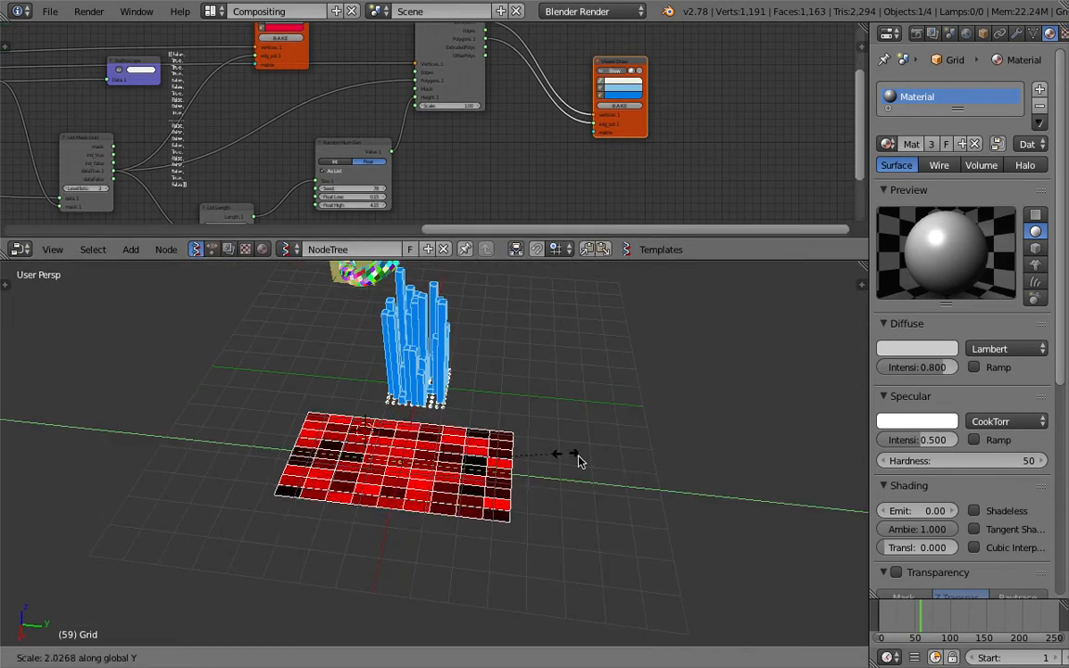
pyautogui.click(637, 468)
pyautogui.moveTo(637, 468); pyautogui.dragTo(487, 380, button='middle')
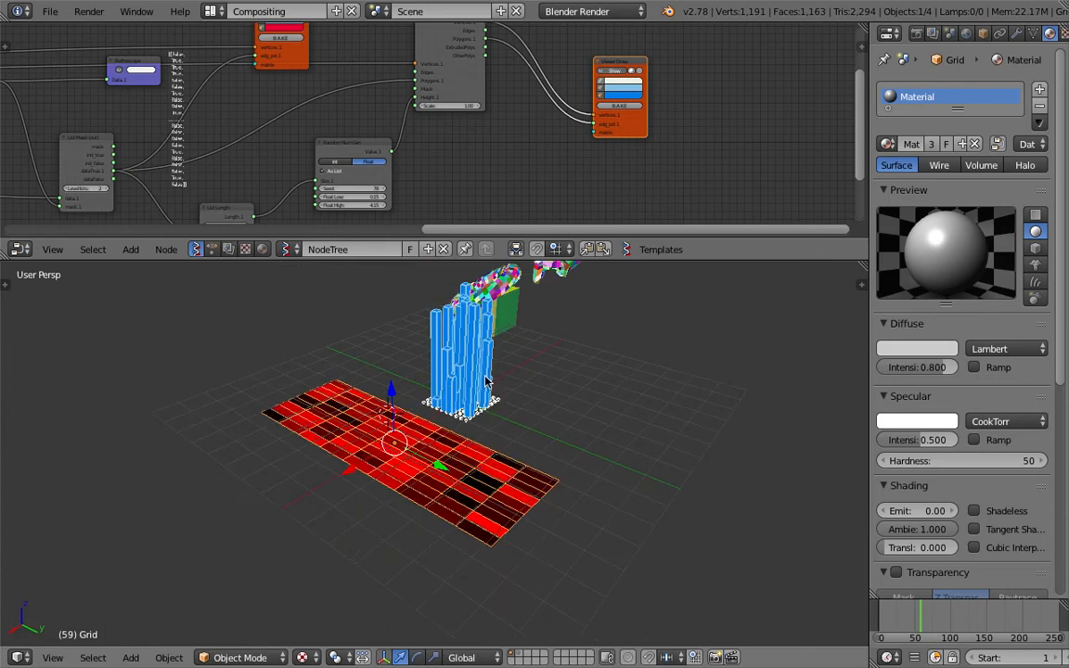
# Enlarge the node editor, save the file, and move the Objects in mk2 node away from List Length to make room.
pyautogui.moveTo(364, 262); pyautogui.dragTo(364, 451)
pyautogui.moveTo(365, 310); pyautogui.dragTo(527, 286, button='middle')
pyautogui.moveTo(439, 229); pyautogui.dragTo(528, 236, button='middle')
pyautogui.moveTo(309, 209); pyautogui.dragTo(473, 204, button='middle')
pyautogui.scroll(3, 472, 204)
pyautogui.hotkey('ctrl', 's')
pyautogui.click(473, 206)
pyautogui.moveTo(281, 132); pyautogui.dragTo(141, 131)
# Add a Matrix Apply node beside Objects in mk2 and feed it that node's Vertices and Matrixes outputs.
pyautogui.moveTo(168, 57); pyautogui.dragTo(319, 133, button='middle')
pyautogui.scroll(4, 259, 175)
pyautogui.scroll(1, 319, 133)
pyautogui.hotkey('shift', 'a')
pyautogui.click(319, 133)
pyautogui.write('appl')
pyautogui.press('Return')
pyautogui.click(311, 176)
pyautogui.moveTo(227, 225); pyautogui.dragTo(307, 183)
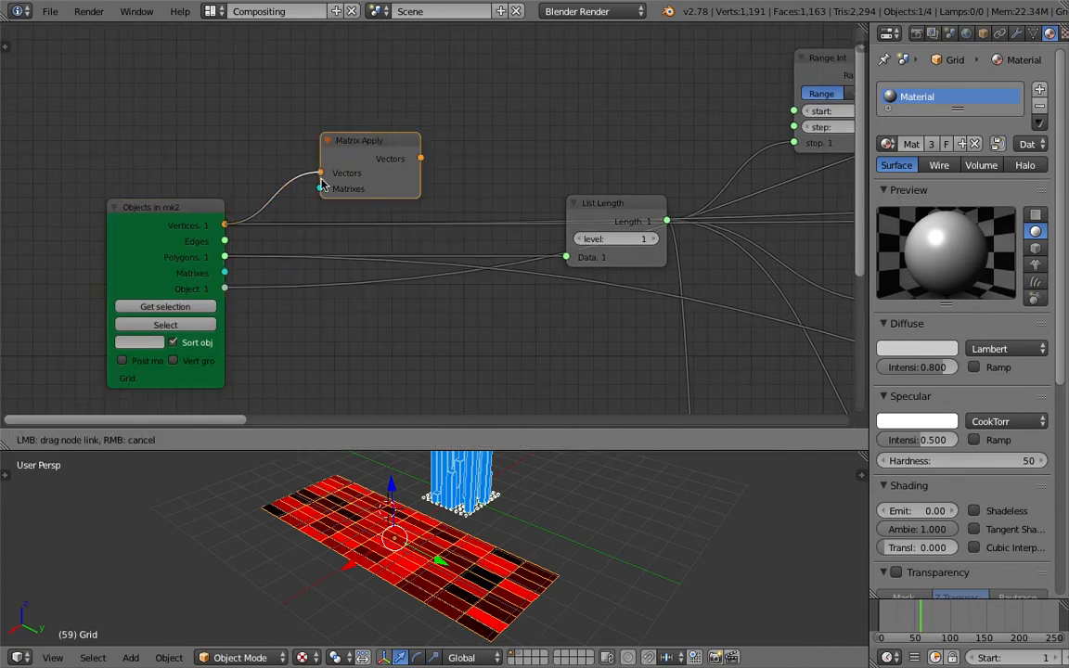
pyautogui.moveTo(232, 268); pyautogui.dragTo(224, 272)
# Shift the Matrix Apply node slightly and connect its Vectors output to the vertices inputs of both Viewer Draw nodes.
pyautogui.scroll(-5, 472, 191)
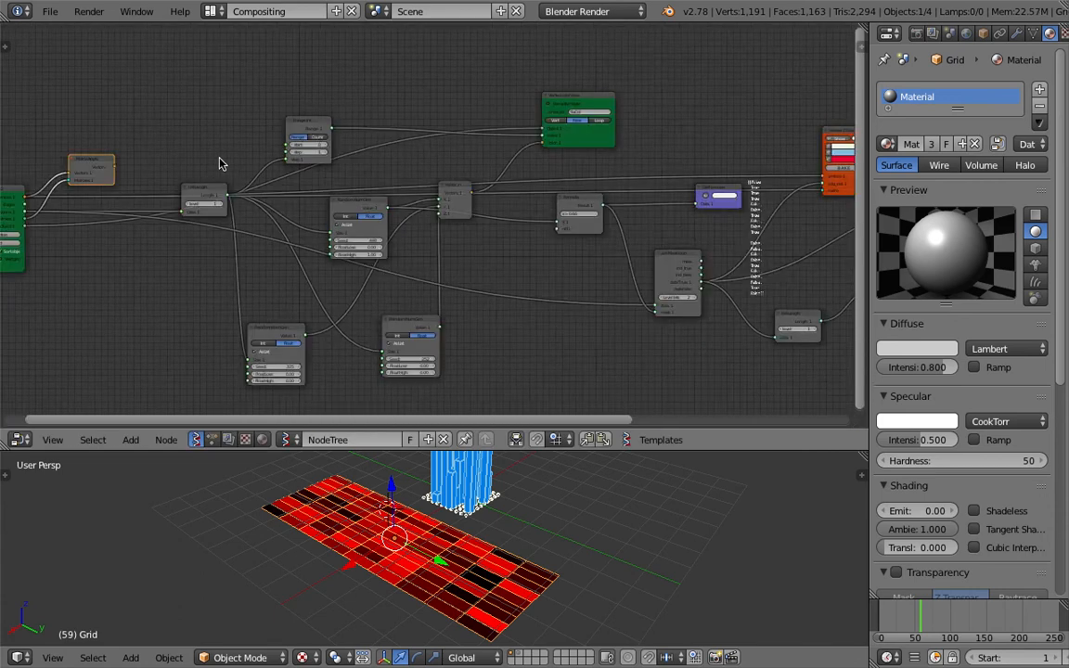
pyautogui.moveTo(158, 181); pyautogui.dragTo(710, 160)
pyautogui.moveTo(710, 156); pyautogui.dragTo(585, 127, button='middle')
pyautogui.scroll(-2, 243, 159)
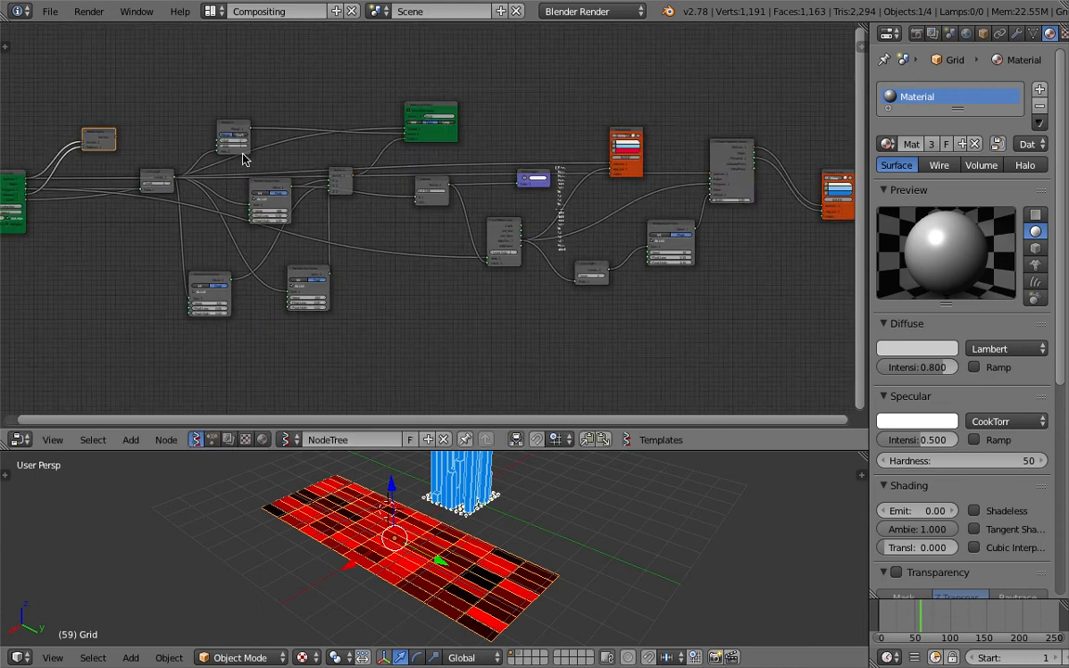
pyautogui.press('g')
pyautogui.click(101, 151)
pyautogui.moveTo(97, 147); pyautogui.dragTo(611, 163)
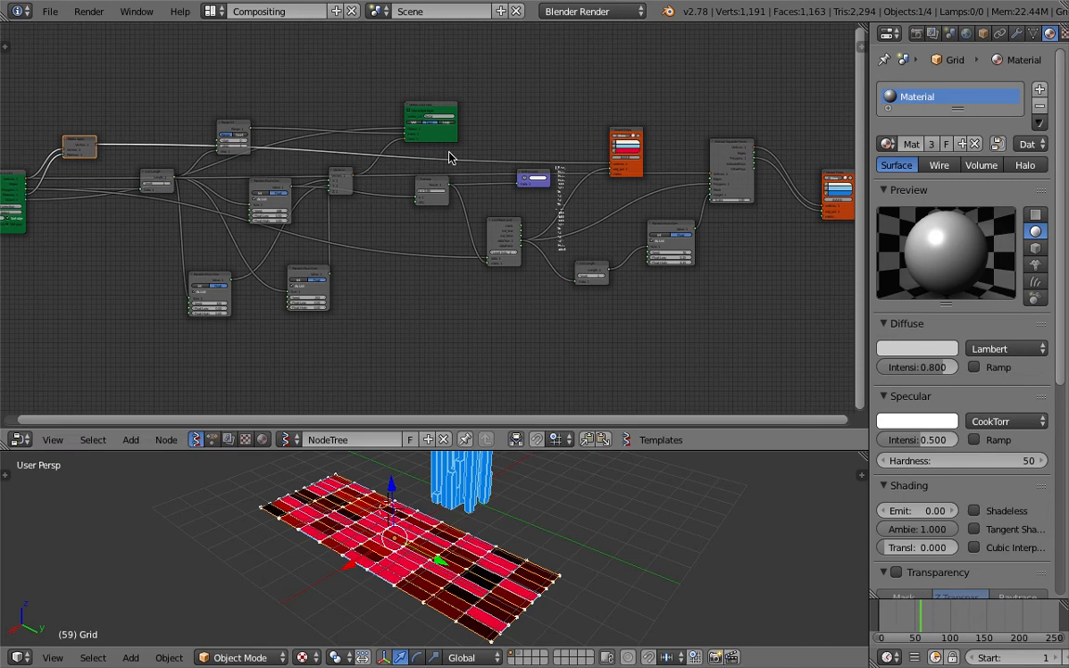
pyautogui.moveTo(99, 148); pyautogui.dragTo(822, 206)
# Set the current frame to 77, switch the 3D view to solid shading, and save over the file.
pyautogui.moveTo(440, 520); pyautogui.dragTo(542, 506, button='middle')
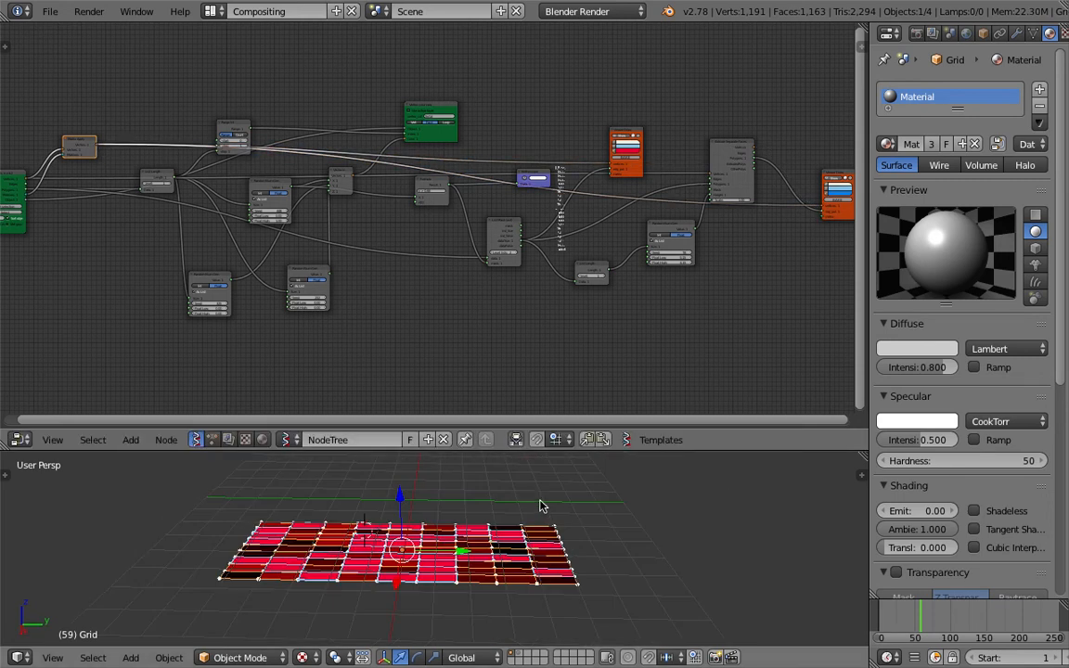
pyautogui.scroll(-6, 543, 508)
pyautogui.click(935, 617)
pyautogui.scroll(5, 511, 494)
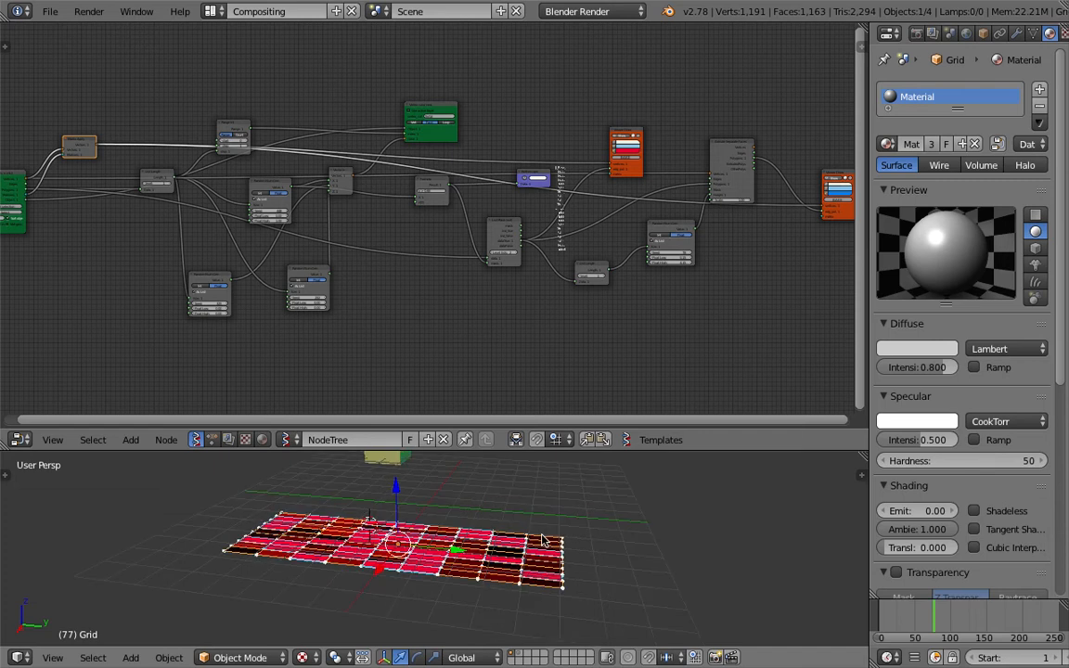
pyautogui.press('z')
pyautogui.moveTo(585, 521); pyautogui.dragTo(566, 555, button='middle')
pyautogui.hotkey('ctrl', 's')
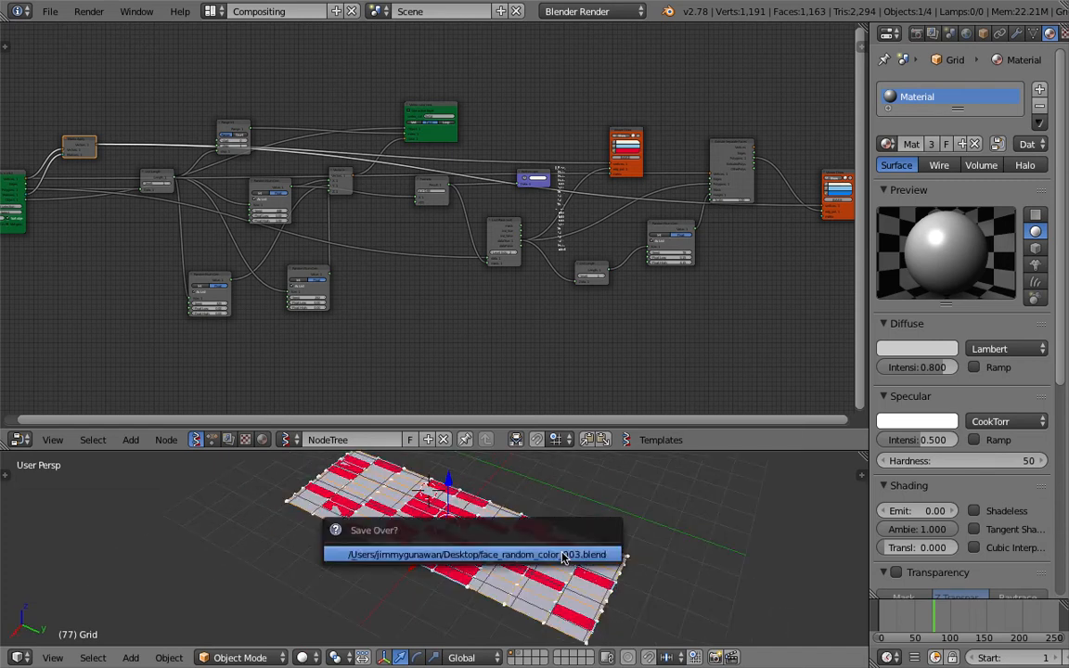
pyautogui.click(565, 555)
# Move the blue Viewer Draw node lower and the Extrude Separate Faces node higher to separate their links, and save.
pyautogui.moveTo(692, 311); pyautogui.dragTo(480, 278, button='middle')
pyautogui.scroll(3, 550, 240)
pyautogui.moveTo(779, 153); pyautogui.dragTo(759, 212)
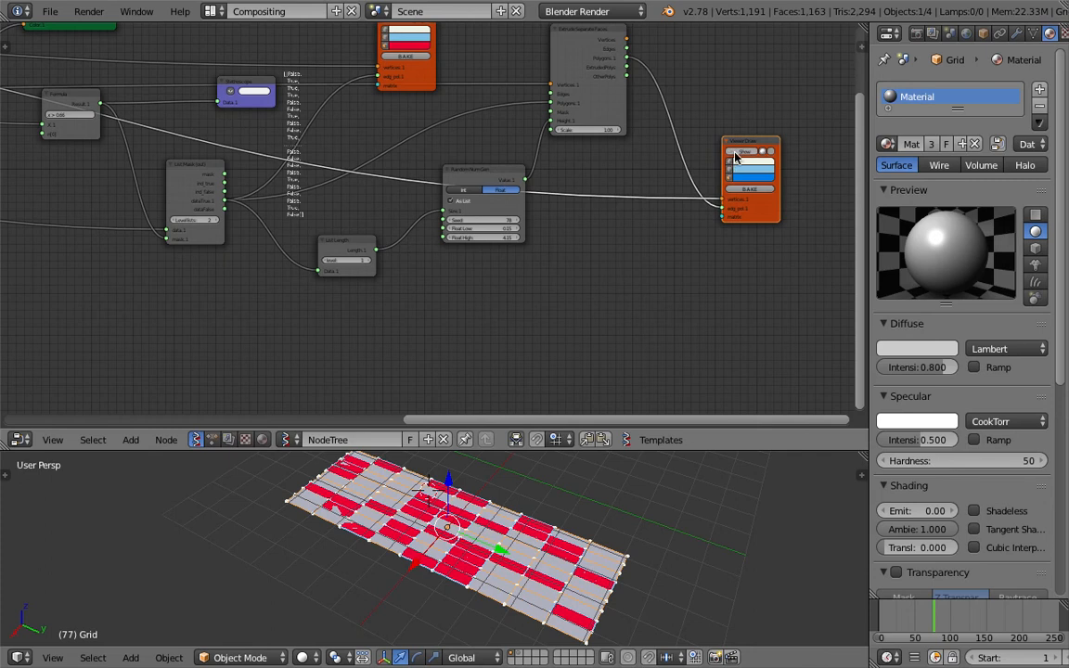
pyautogui.scroll(-3, 473, 159)
pyautogui.moveTo(472, 160); pyautogui.dragTo(620, 96, button='middle')
pyautogui.moveTo(693, 76); pyautogui.dragTo(709, 64)
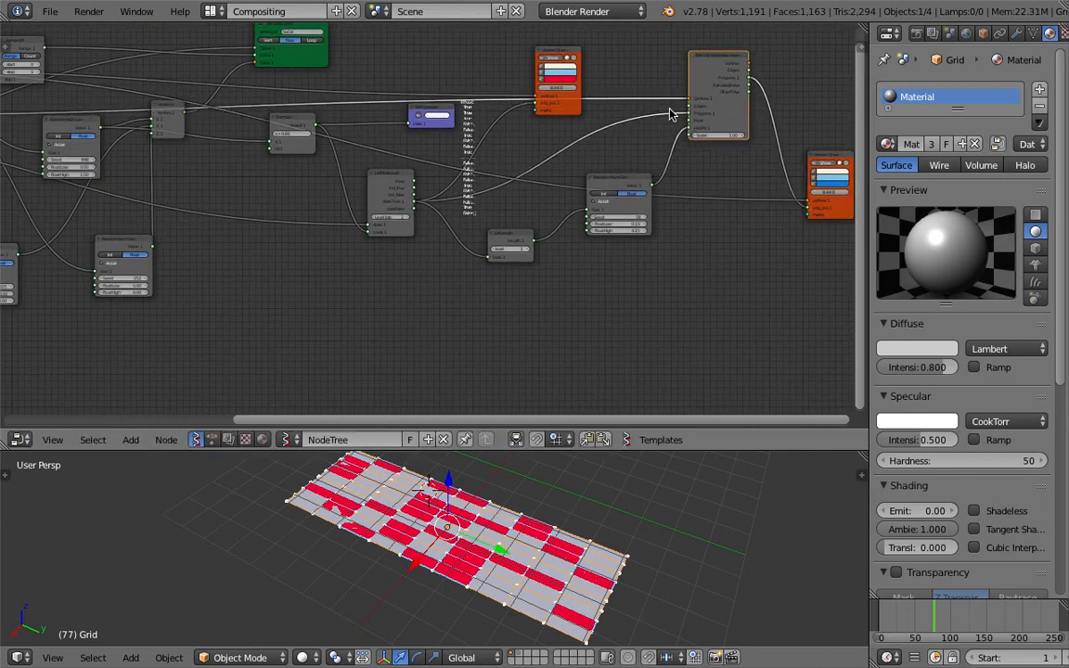
pyautogui.scroll(-2, 673, 110)
pyautogui.moveTo(644, 127); pyautogui.dragTo(705, 145, button='middle')
pyautogui.scroll(-3, 705, 144)
pyautogui.moveTo(673, 133); pyautogui.dragTo(695, 99)
pyautogui.moveTo(668, 98); pyautogui.dragTo(693, 109, button='middle')
pyautogui.hotkey('ctrl', 's')
pyautogui.click(692, 110)
# Try feeding Matrix Apply's Vectors into Extrude Separate Faces' Vertices, and reconnect the Objects in mk2 Vertices there.
pyautogui.moveTo(624, 100); pyautogui.dragTo(686, 97, button='middle')
pyautogui.moveTo(163, 147); pyautogui.dragTo(763, 133)
pyautogui.moveTo(111, 176); pyautogui.dragTo(767, 132)
pyautogui.moveTo(754, 114); pyautogui.dragTo(661, 212, button='middle')
pyautogui.scroll(3, 690, 151)
pyautogui.scroll(3, 673, 213)
pyautogui.moveTo(802, 239); pyautogui.dragTo(698, 229, button='middle')
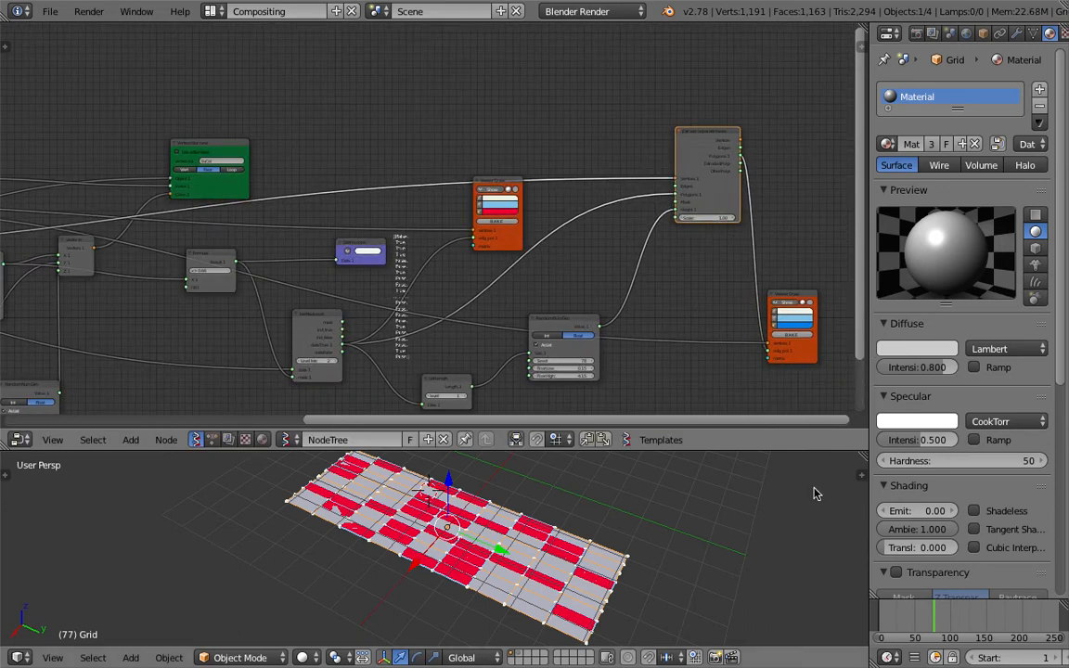
# Move the blue Viewer Draw node farther from Extrude Separate Faces and shift the Random Num Gen node that feeds Height.
pyautogui.moveTo(731, 303); pyautogui.dragTo(616, 267, button='middle')
pyautogui.scroll(3, 742, 320)
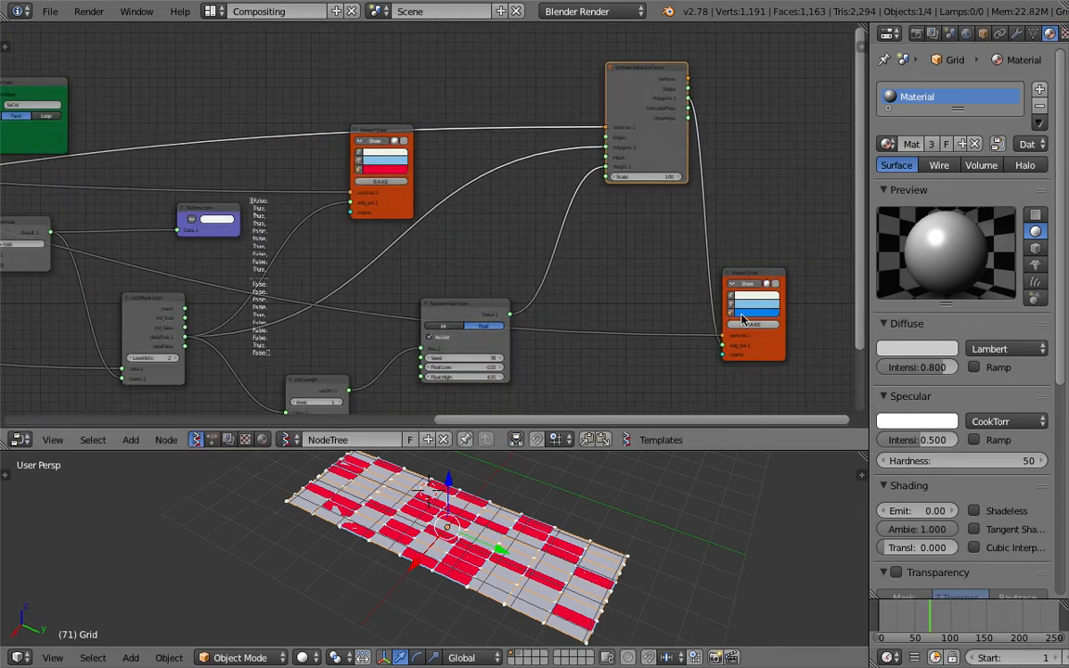
pyautogui.moveTo(740, 290); pyautogui.dragTo(781, 259)
pyautogui.scroll(-2, 492, 313)
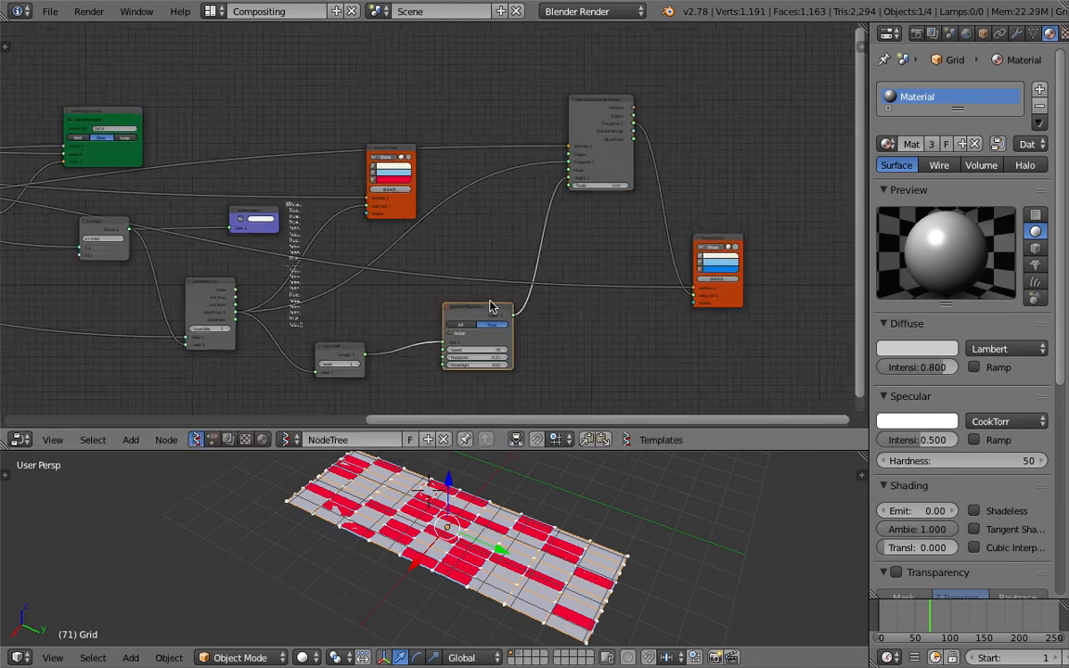
pyautogui.scroll(-1, 577, 245)
pyautogui.click(650, 170)
pyautogui.scroll(1, 641, 168)
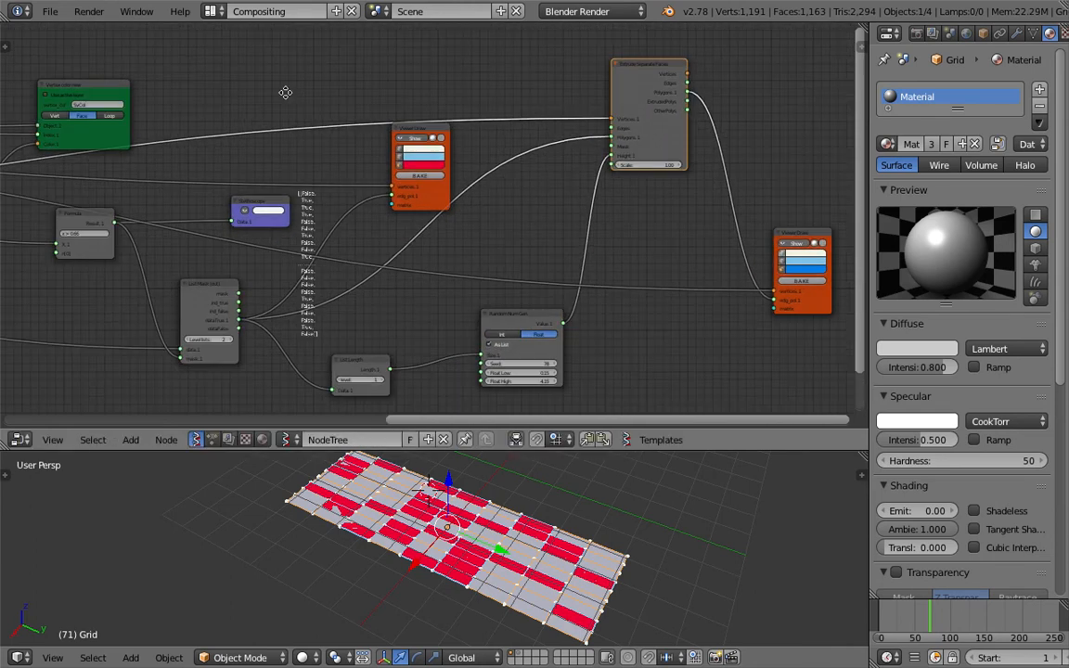
# Reposition the Matrix Apply node above the List Length node, clear of the neighbouring nodes.
pyautogui.moveTo(286, 93); pyautogui.dragTo(470, 93, button='middle')
pyautogui.scroll(-2, 181, 129)
pyautogui.moveTo(181, 129); pyautogui.dragTo(416, 121, button='middle')
pyautogui.moveTo(131, 200); pyautogui.dragTo(116, 176)
pyautogui.moveTo(116, 176); pyautogui.dragTo(320, 167, button='middle')
pyautogui.moveTo(320, 167); pyautogui.dragTo(206, 100)
pyautogui.scroll(-1, 332, 155)
pyautogui.moveTo(369, 167); pyautogui.dragTo(176, 172, button='middle')
pyautogui.scroll(-2, 176, 172)
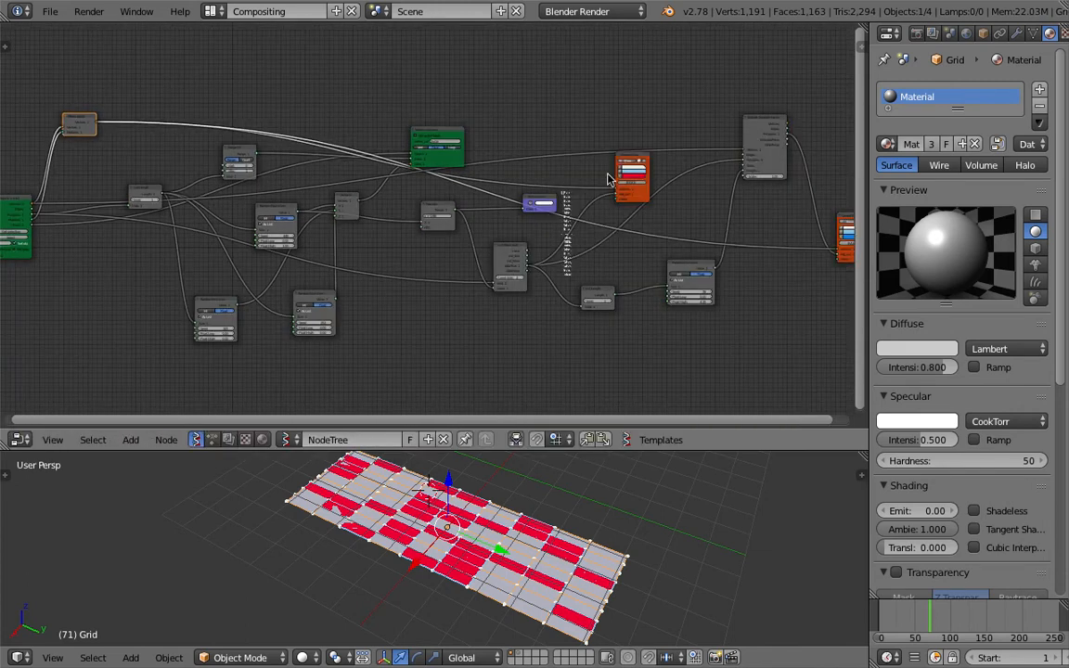
pyautogui.moveTo(87, 120); pyautogui.dragTo(107, 136)
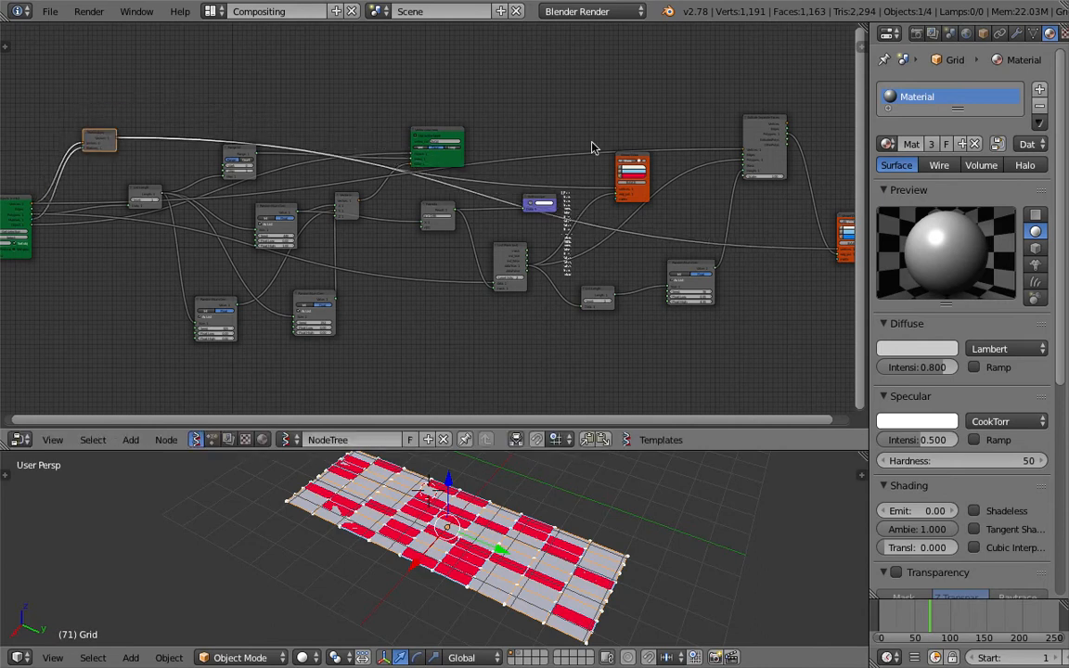
# Move the Objects in mk2 node lower and connect Matrix Apply's Vectors to Extrude Separate Faces' Vertices.
pyautogui.click(625, 166)
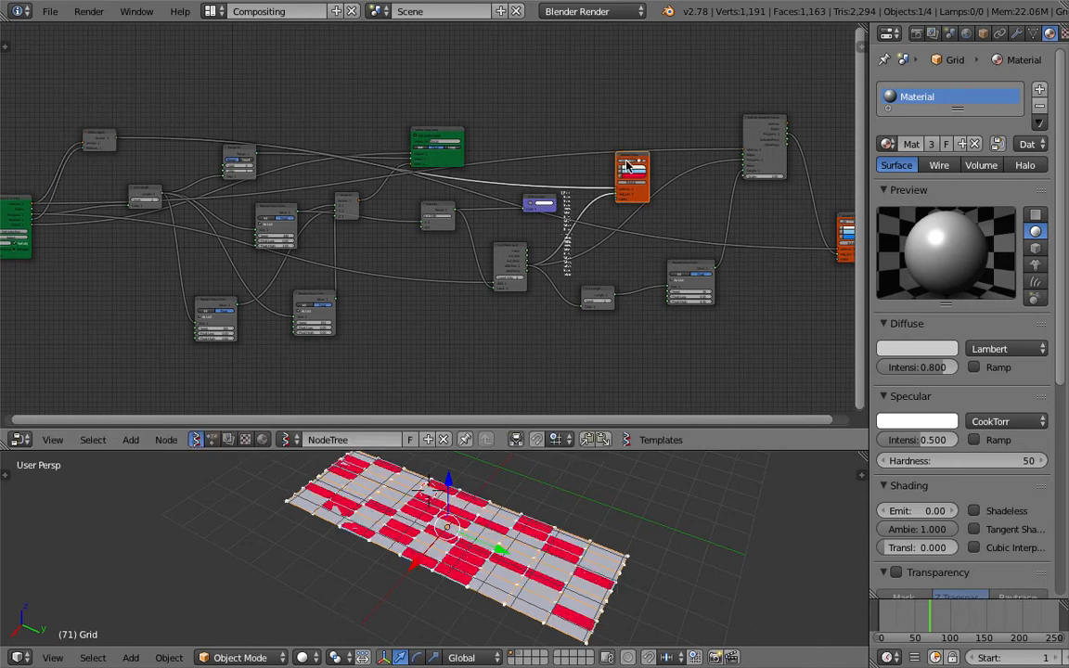
pyautogui.moveTo(706, 195); pyautogui.dragTo(614, 189, button='middle')
pyautogui.scroll(2, 660, 185)
pyautogui.moveTo(146, 139); pyautogui.dragTo(284, 136, button='middle')
pyautogui.scroll(-1, 150, 206)
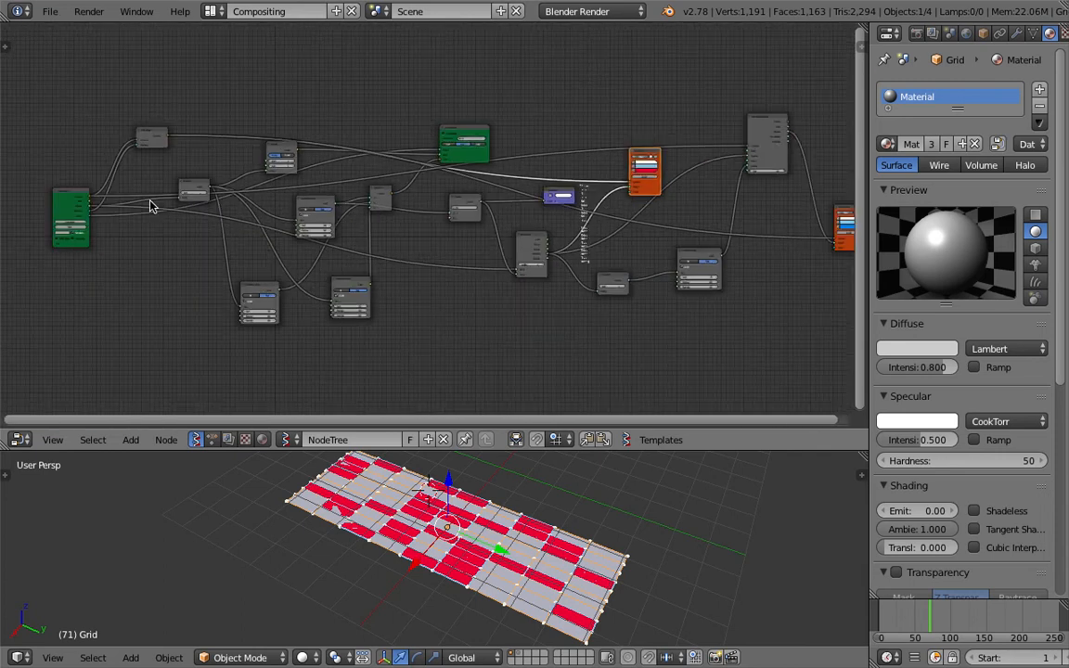
pyautogui.moveTo(73, 198); pyautogui.dragTo(57, 253)
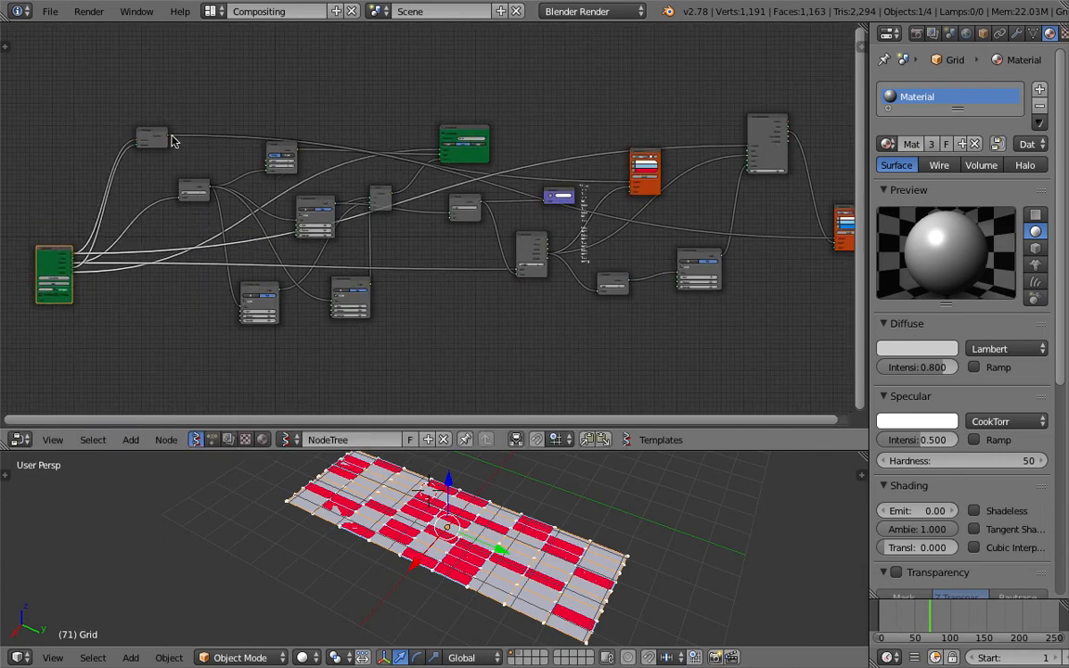
pyautogui.moveTo(168, 140); pyautogui.dragTo(175, 136)
pyautogui.moveTo(648, 118); pyautogui.dragTo(750, 151)
# Set the current frame to 22 and save over the file.
pyautogui.click(906, 620)
pyautogui.moveTo(700, 300); pyautogui.dragTo(576, 298, button='middle')
pyautogui.hotkey('ctrl', 's')
pyautogui.click(506, 241)
# Switch the 3D view to wireframe shading and save over the file.
pyautogui.moveTo(693, 229); pyautogui.dragTo(489, 256, button='middle')
pyautogui.scroll(4, 488, 256)
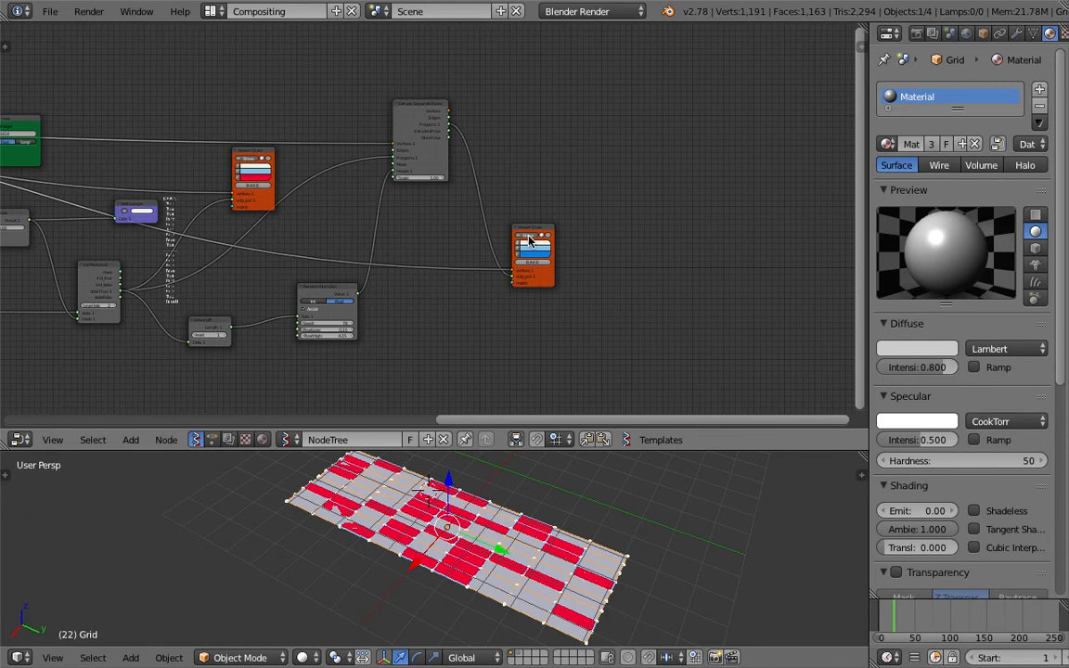
pyautogui.scroll(1, 441, 194)
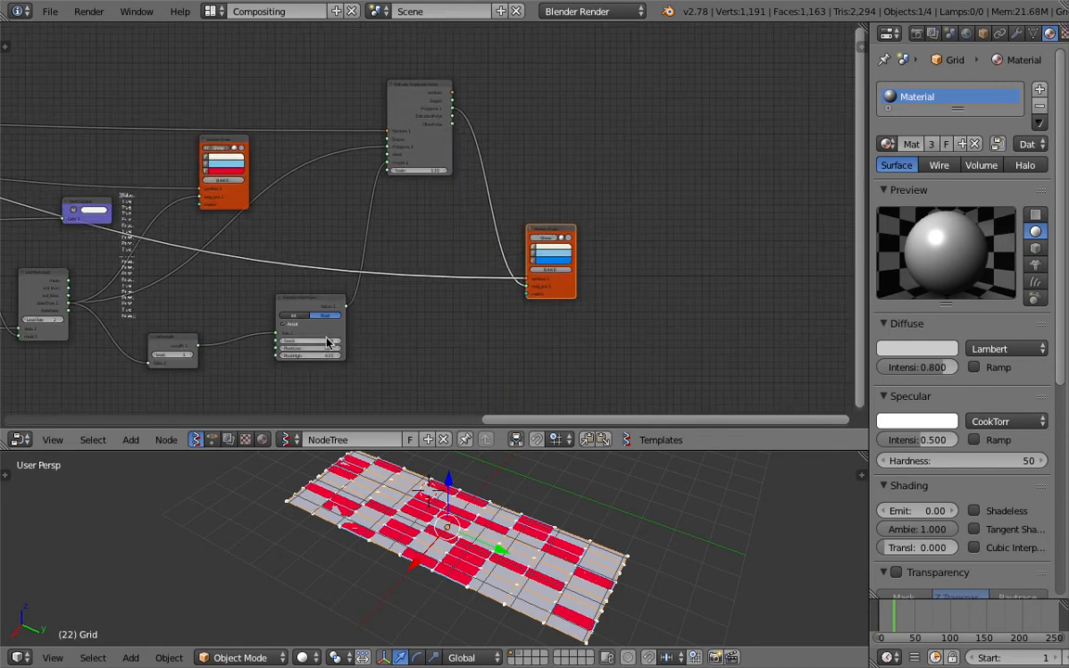
pyautogui.moveTo(515, 569); pyautogui.dragTo(522, 544, button='middle')
pyautogui.hotkey('ctrl', 's')
pyautogui.click(558, 512)
pyautogui.press('z')
pyautogui.scroll(2, 522, 544)
pyautogui.hotkey('ctrl', 's')
pyautogui.click(522, 544)
# Enlarge the 3D view slightly by raising its border with the node editor.
pyautogui.scroll(-3, 333, 272)
pyautogui.moveTo(333, 271); pyautogui.dragTo(489, 282, button='middle')
pyautogui.moveTo(396, 246); pyautogui.dragTo(544, 247, button='middle')
pyautogui.moveTo(548, 506)
pyautogui.mouseDown(button='middle')
pyautogui.moveTo(554, 492)
pyautogui.moveTo(537, 494)
pyautogui.mouseUp(button='middle')
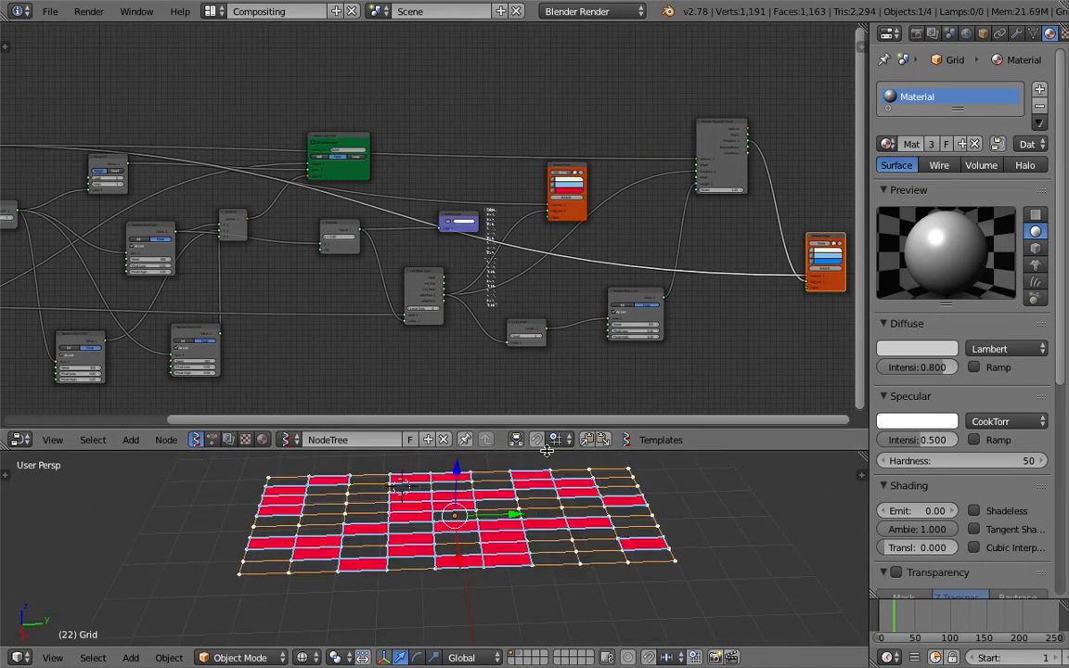
pyautogui.moveTo(547, 448); pyautogui.dragTo(547, 418)
pyautogui.moveTo(759, 236); pyautogui.dragTo(481, 256, button='middle')
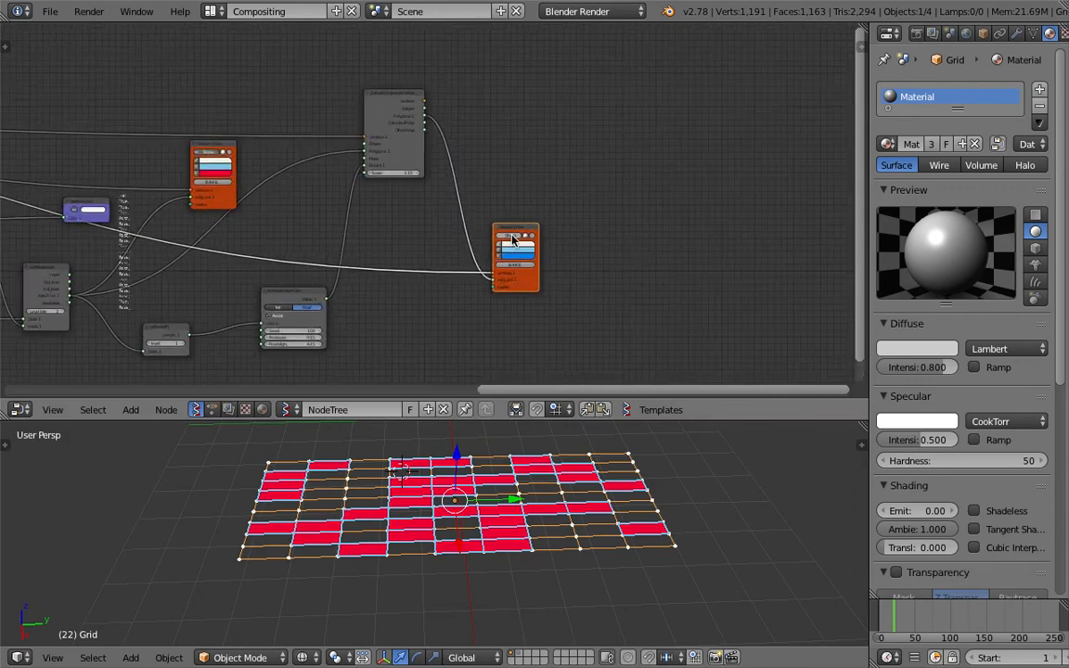
# Move the Matrix Apply node high above the Vector in node to separate its long links.
pyautogui.scroll(4, 470, 211)
pyautogui.moveTo(294, 150); pyautogui.dragTo(397, 184, button='middle')
pyautogui.moveTo(489, 169); pyautogui.dragTo(450, 161)
pyautogui.scroll(-4, 141, 181)
pyautogui.moveTo(141, 181); pyautogui.dragTo(436, 189, button='middle')
pyautogui.scroll(-2, 371, 176)
pyautogui.moveTo(263, 162); pyautogui.dragTo(548, 179, button='middle')
pyautogui.scroll(-3, 478, 181)
pyautogui.click(298, 176)
pyautogui.moveTo(298, 175); pyautogui.dragTo(558, 92)
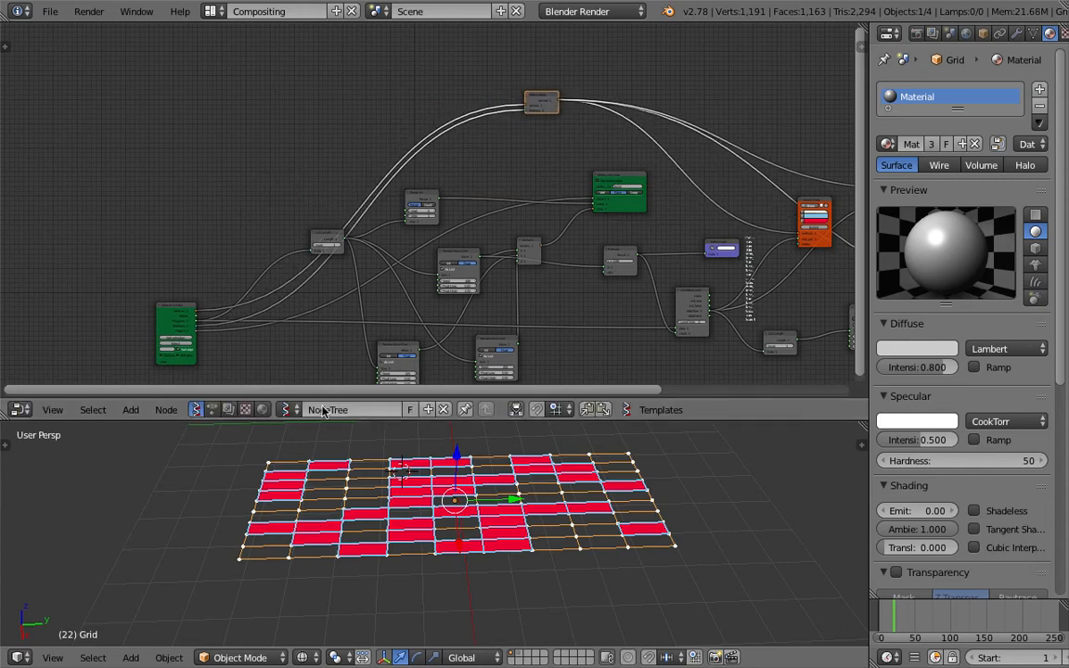
# Move the Grid object away from its masked polygons and refresh the Objects in mk2 node.
pyautogui.scroll(-12, 440, 504)
pyautogui.scroll(10, 450, 501)
pyautogui.moveTo(443, 501); pyautogui.dragTo(582, 506, button='middle')
pyautogui.press('g')
pyautogui.click(664, 510)
pyautogui.click(177, 344)
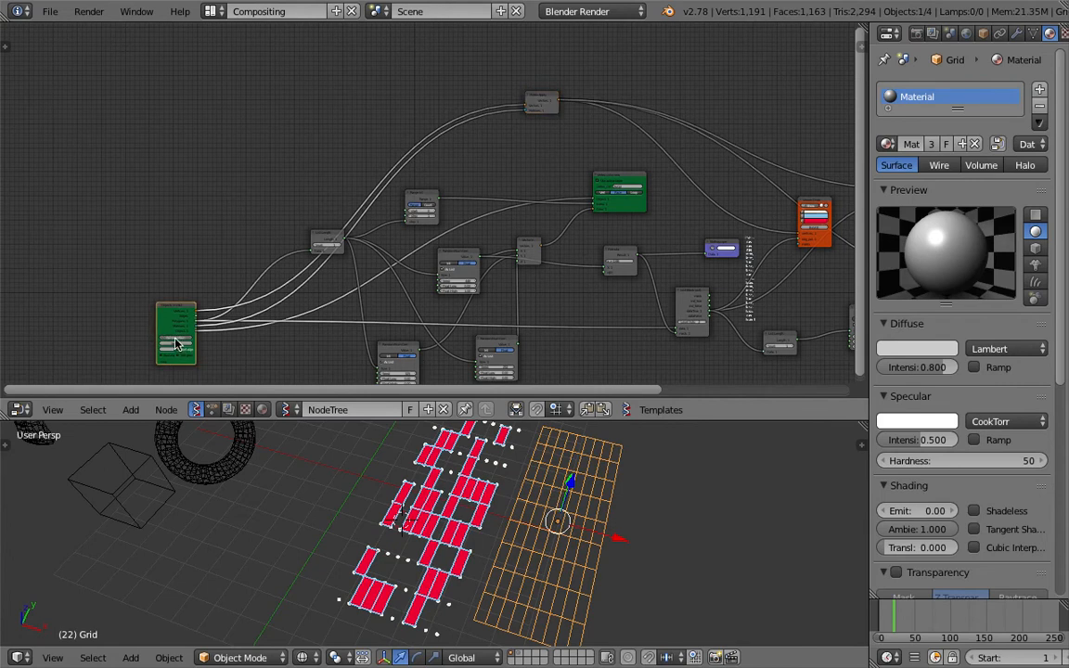
pyautogui.click(176, 345)
# Delete the Objects in mk2 node from the node tree.
pyautogui.moveTo(557, 548); pyautogui.dragTo(450, 474, button='middle')
pyautogui.moveTo(267, 359); pyautogui.dragTo(315, 266, button='middle')
pyautogui.scroll(1, 315, 266)
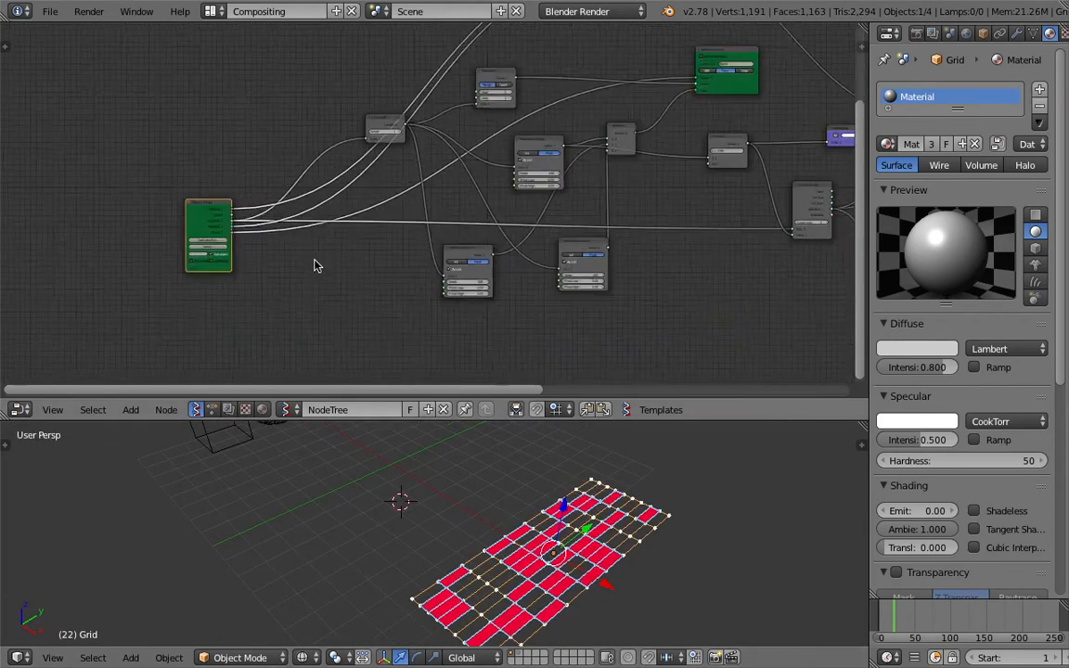
pyautogui.press('g')
pyautogui.click(189, 190)
pyautogui.moveTo(114, 172)
pyautogui.mouseDown()
pyautogui.moveTo(122, 183)
pyautogui.moveTo(125, 165)
pyautogui.mouseUp()
pyautogui.moveTo(687, 608); pyautogui.dragTo(493, 542, button='middle')
pyautogui.moveTo(117, 179); pyautogui.dragTo(96, 177)
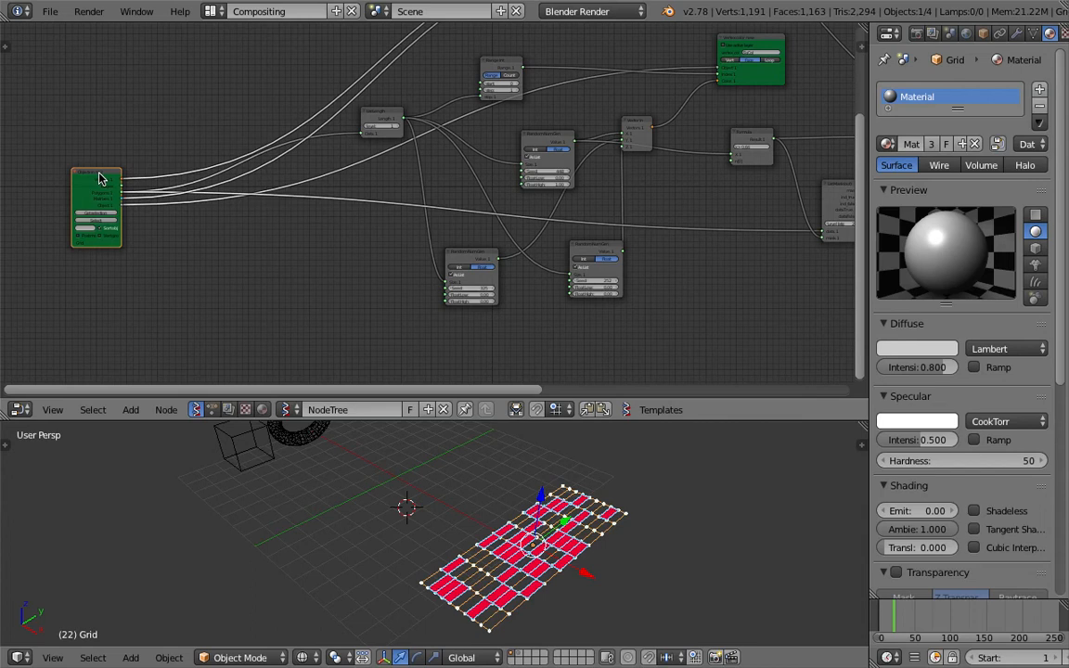
pyautogui.press('x')
# Add a Plane generator node beside List Length and save over the file.
pyautogui.hotkey('shift', 'a')
pyautogui.click(155, 179)
pyautogui.write('plane')
pyautogui.press('Return')
pyautogui.click(156, 177)
pyautogui.hotkey('ctrl', 's')
pyautogui.click(156, 177)
pyautogui.moveTo(176, 180); pyautogui.dragTo(256, 137)
pyautogui.scroll(4, 257, 139)
pyautogui.hotkey('ctrl', 's')
pyautogui.click(275, 141)
# Move List Length closer to the Plane node and connect the Plane's Polygons to its Data input.
pyautogui.moveTo(260, 124); pyautogui.dragTo(246, 185, button='middle')
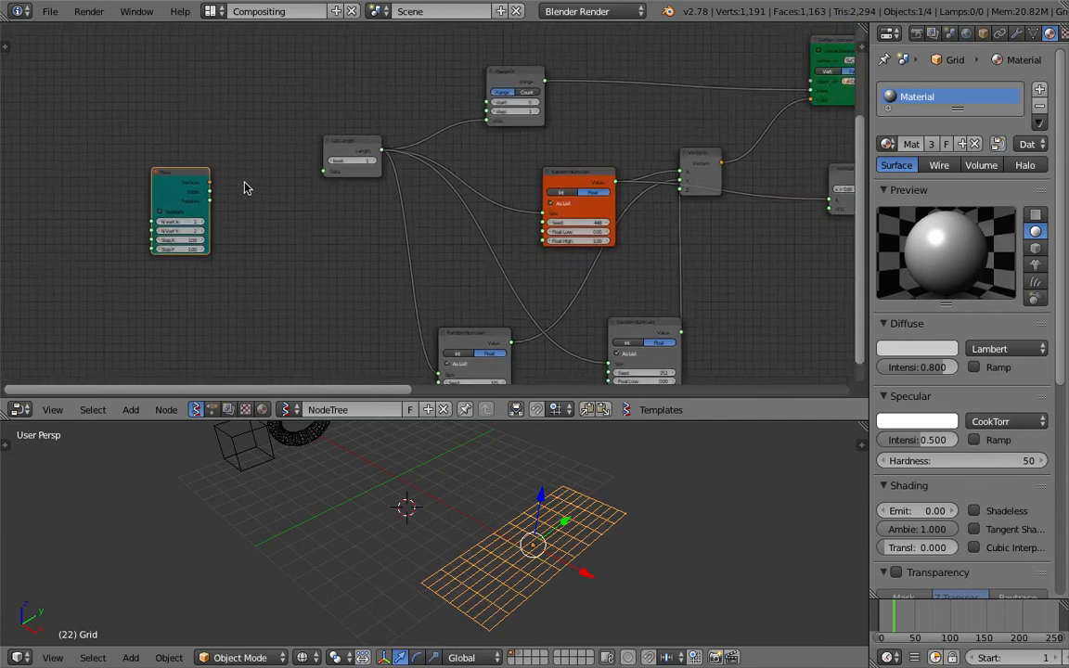
pyautogui.scroll(2, 295, 146)
pyautogui.moveTo(324, 131); pyautogui.dragTo(279, 132)
pyautogui.scroll(1, 279, 137)
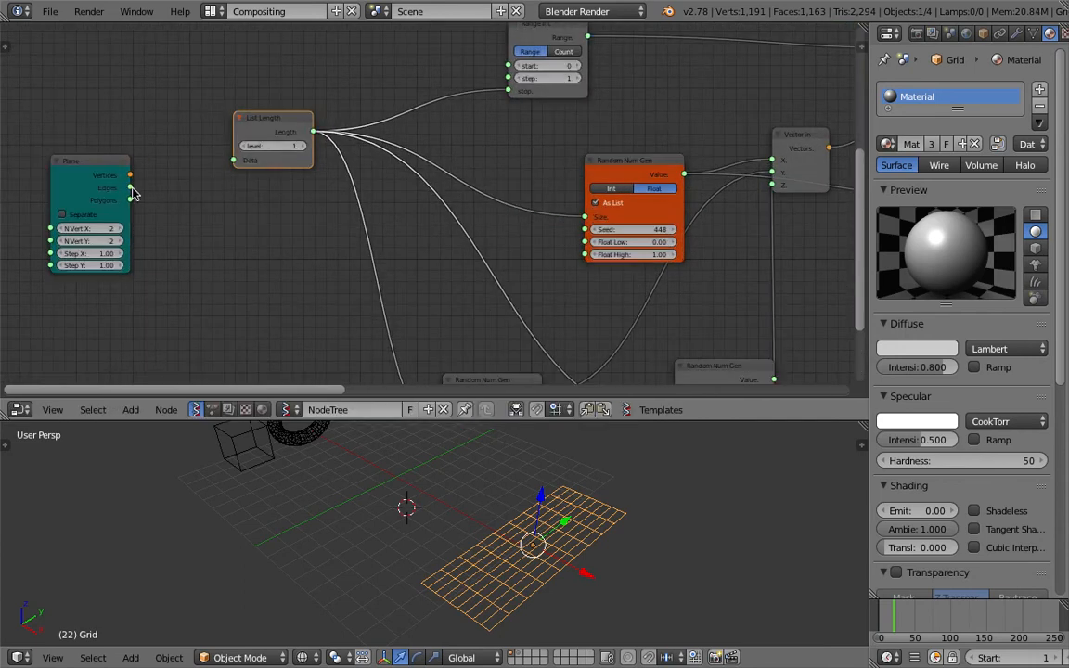
pyautogui.moveTo(131, 201); pyautogui.dragTo(234, 160)
pyautogui.scroll(-2, 268, 280)
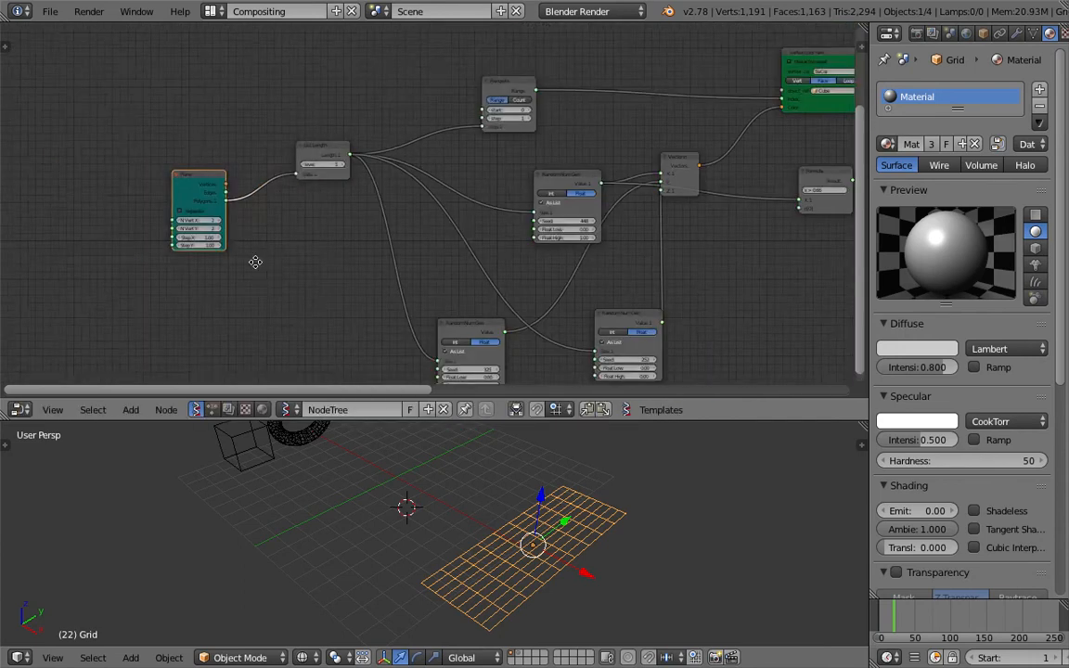
# Delete the Matrix Apply node and connect the Plane's Vertices to Extrude Separate Faces' Vertices.
pyautogui.moveTo(250, 226); pyautogui.dragTo(205, 181, button='middle')
pyautogui.scroll(-1, 202, 140)
pyautogui.moveTo(202, 140); pyautogui.dragTo(123, 227, button='middle')
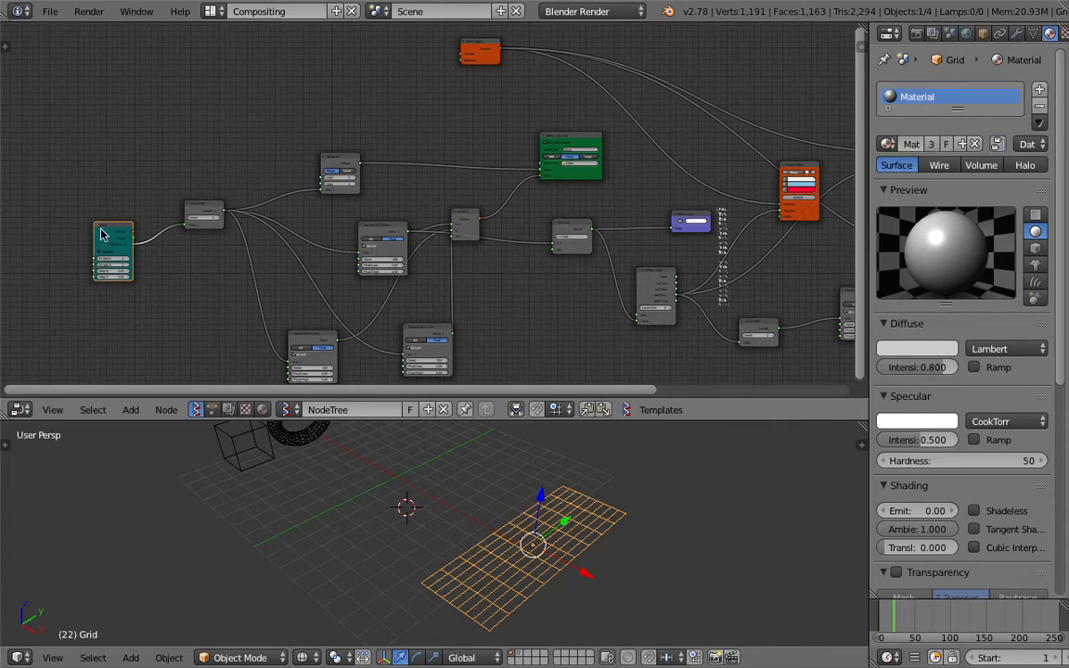
pyautogui.moveTo(102, 235); pyautogui.dragTo(122, 115)
pyautogui.scroll(-1, 190, 97)
pyautogui.moveTo(230, 139); pyautogui.dragTo(105, 167, button='middle')
pyautogui.press('x')
pyautogui.moveTo(65, 157); pyautogui.dragTo(711, 190)
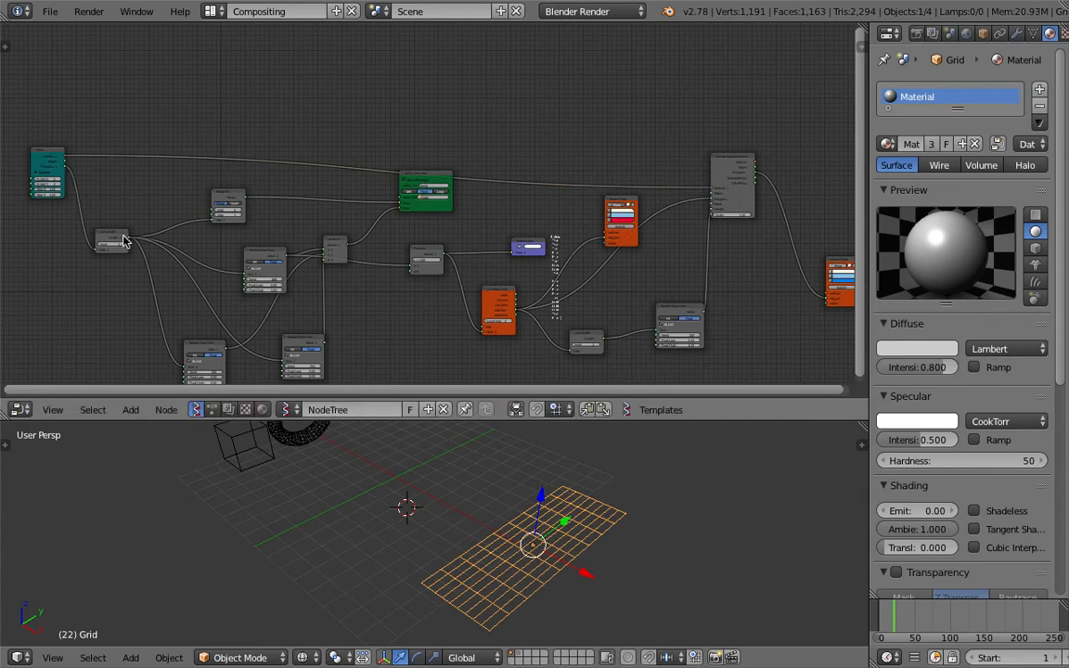
pyautogui.moveTo(124, 241); pyautogui.dragTo(111, 219)
# Shift the Random Num Gen node that drives the extrusion height and save over the file.
pyautogui.moveTo(821, 314); pyautogui.dragTo(609, 267, button='middle')
pyautogui.scroll(7, 609, 267)
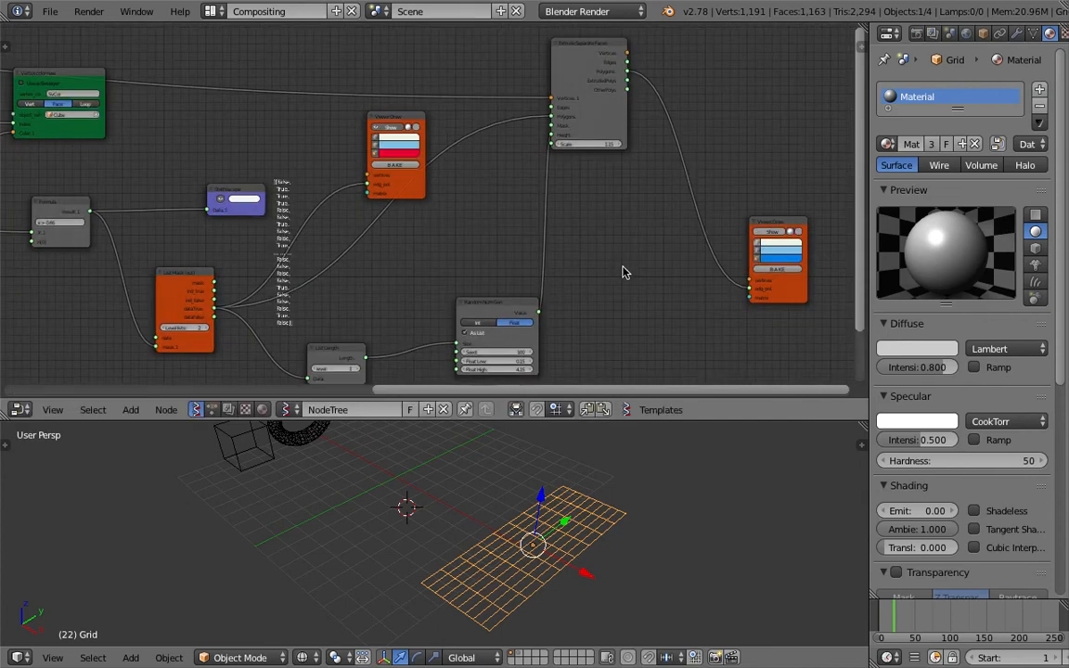
pyautogui.moveTo(515, 310); pyautogui.dragTo(483, 278)
pyautogui.hotkey('ctrl', 's')
pyautogui.click(485, 277)
# Delete the red Viewer Draw node and connect List Mask's dataTrue to the blue Viewer Draw's edg_pol.
pyautogui.moveTo(398, 120); pyautogui.dragTo(348, 127)
pyautogui.press('x')
pyautogui.moveTo(279, 160); pyautogui.dragTo(324, 147, button='middle')
pyautogui.moveTo(261, 299); pyautogui.dragTo(752, 288)
pyautogui.scroll(-4, 752, 288)
pyautogui.moveTo(596, 212); pyautogui.dragTo(689, 220, button='middle')
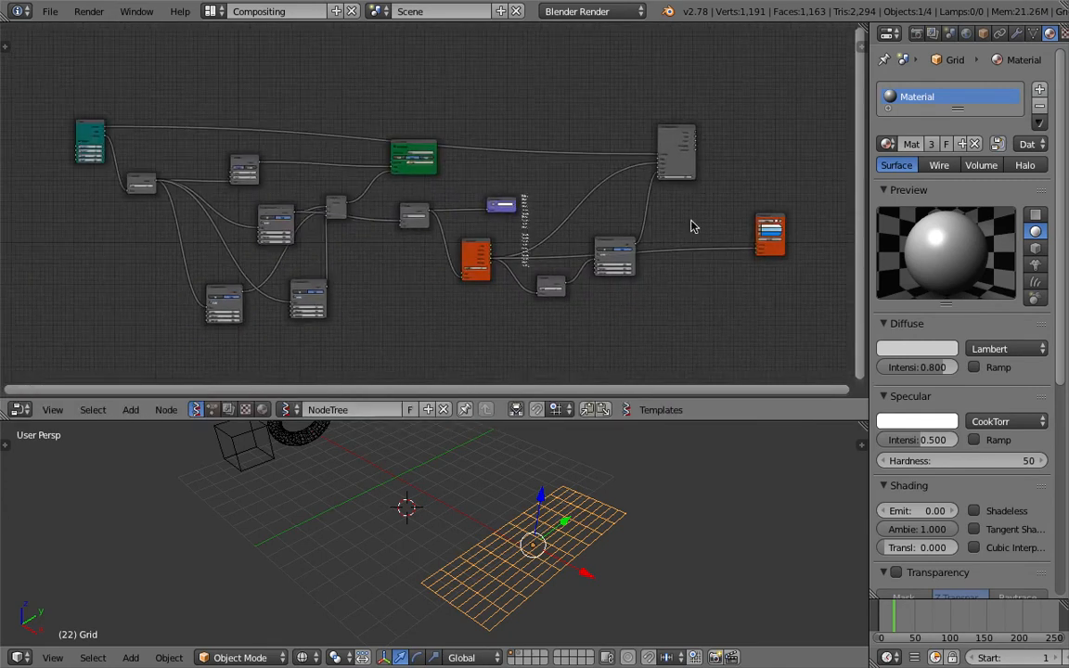
# Connect Extrude Separate Faces' Vertices output to the blue Viewer Draw's vertices input and save over the file.
pyautogui.scroll(2, 717, 157)
pyautogui.moveTo(722, 186); pyautogui.dragTo(430, 196, button='middle')
pyautogui.scroll(6, 447, 141)
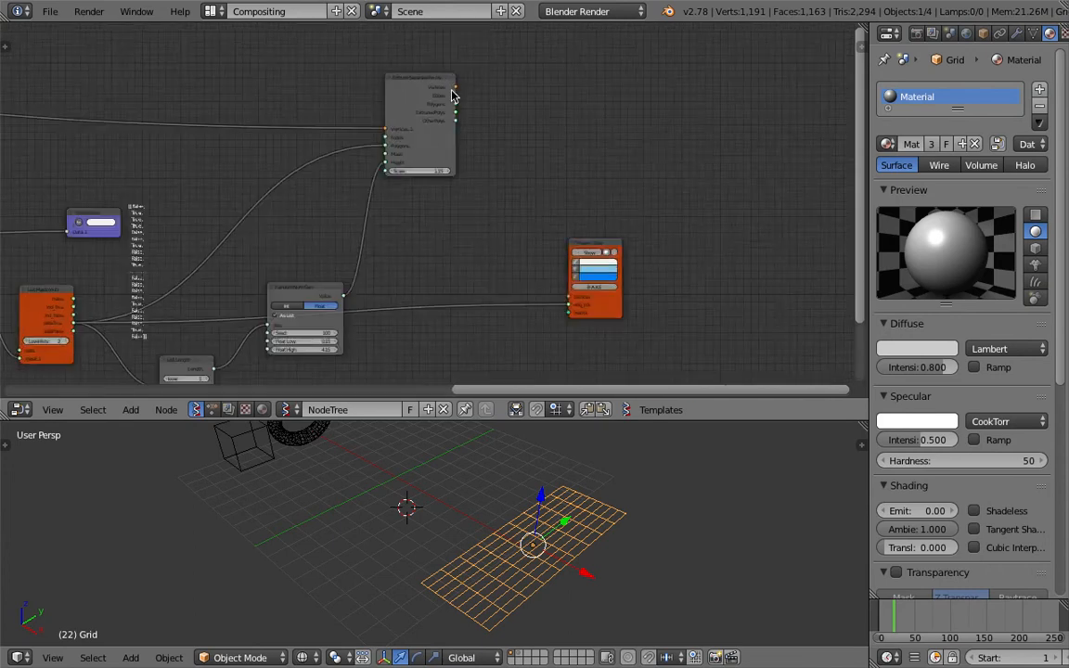
pyautogui.moveTo(455, 89); pyautogui.dragTo(571, 299)
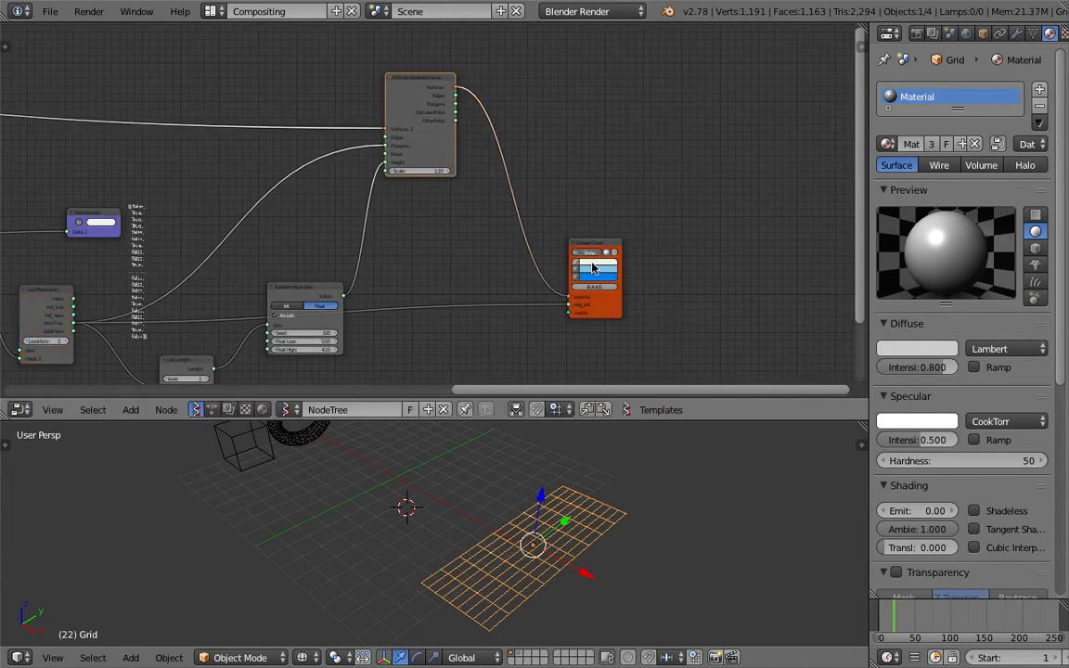
pyautogui.moveTo(645, 537); pyautogui.dragTo(580, 493, button='middle')
pyautogui.scroll(-4, 557, 497)
pyautogui.moveTo(464, 492); pyautogui.dragTo(517, 524, button='middle')
pyautogui.hotkey('ctrl', 's')
pyautogui.click(515, 511)
pyautogui.scroll(-3, 293, 189)
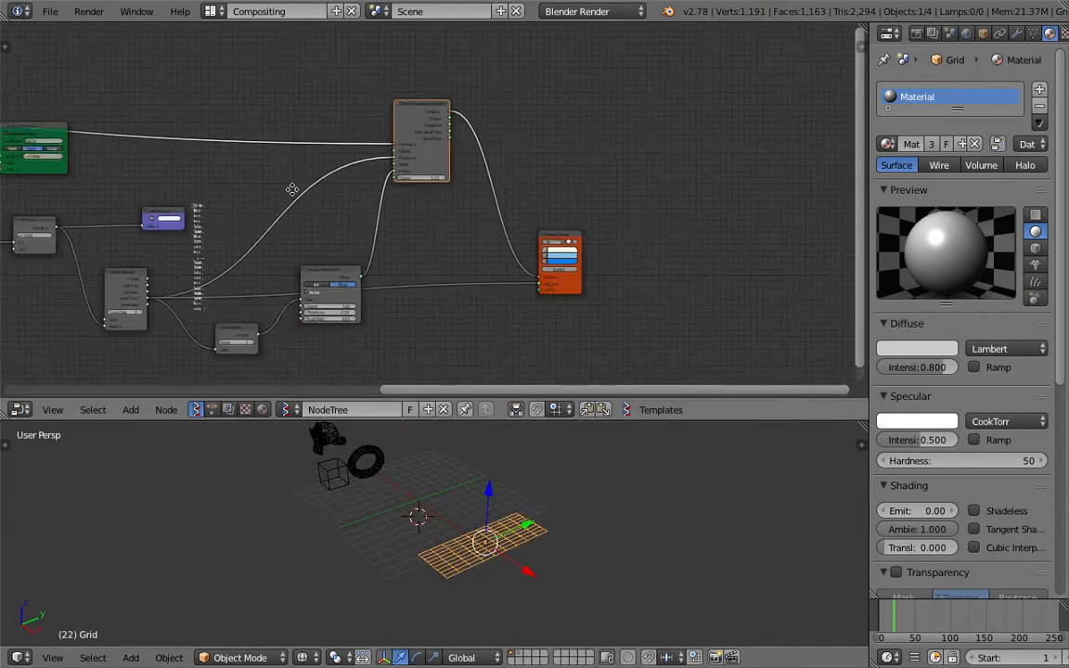
# Set the Plane node's N Vert X and N Vert Y to 4.
pyautogui.moveTo(293, 190); pyautogui.dragTo(480, 168, button='middle')
pyautogui.scroll(-3, 480, 167)
pyautogui.moveTo(277, 149); pyautogui.dragTo(260, 151)
pyautogui.moveTo(280, 151); pyautogui.dragTo(444, 185, button='middle')
pyautogui.scroll(7, 429, 213)
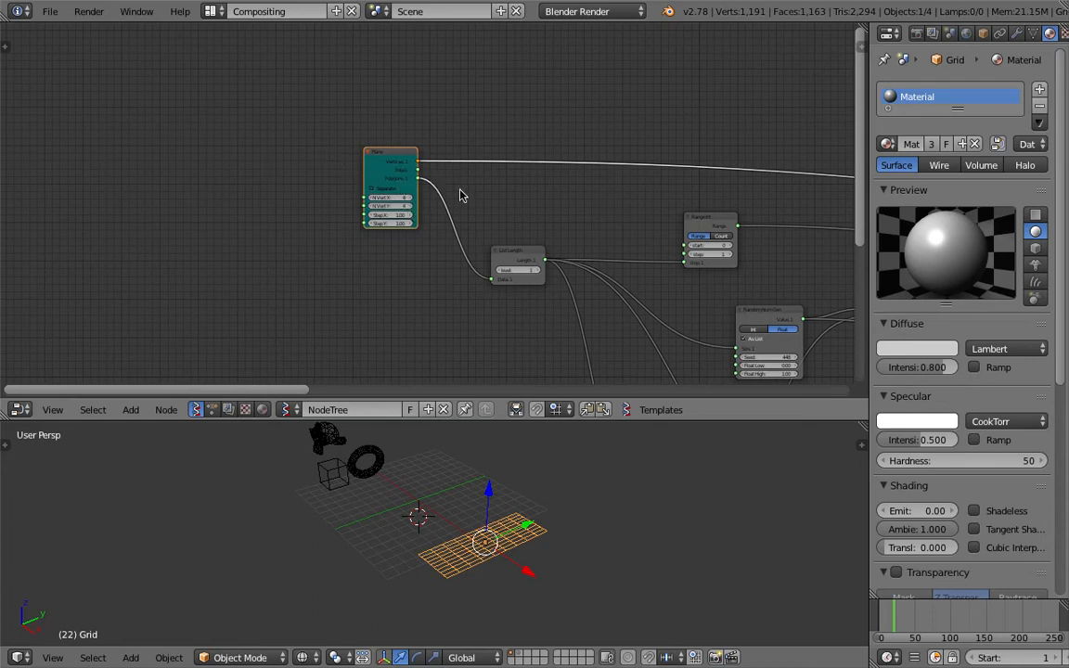
# Enlarge the node editor by shrinking the 3D view and narrowing the properties area.
pyautogui.moveTo(460, 190); pyautogui.dragTo(123, 155, button='middle')
pyautogui.scroll(-4, 148, 156)
pyautogui.moveTo(342, 180); pyautogui.dragTo(199, 139, button='middle')
pyautogui.scroll(-1, 199, 139)
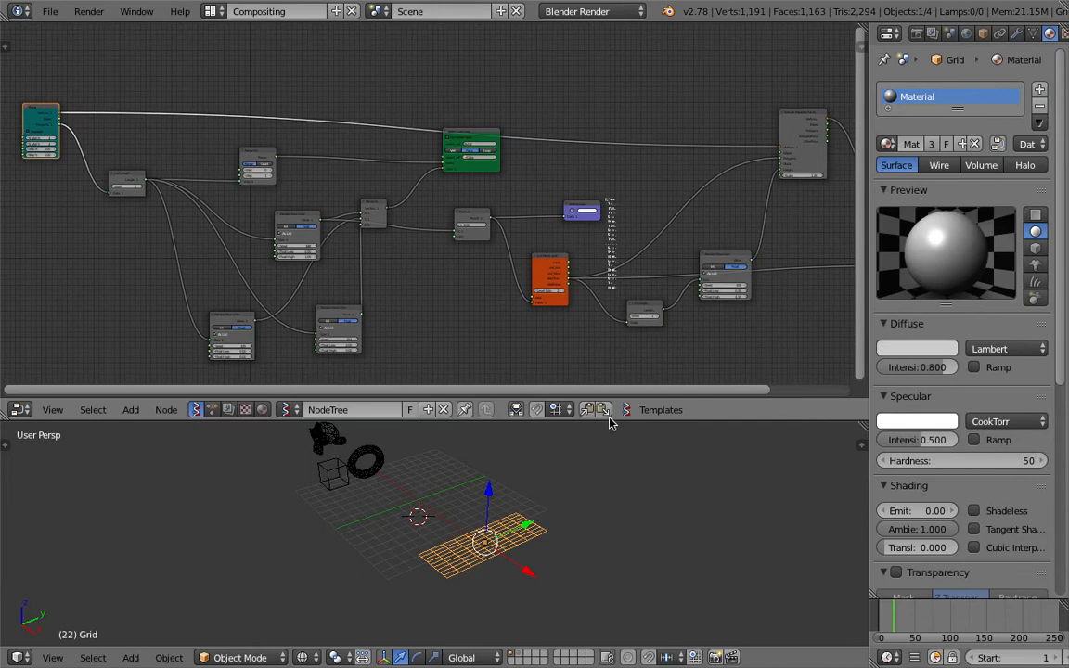
pyautogui.moveTo(610, 424); pyautogui.dragTo(610, 480)
pyautogui.moveTo(871, 278); pyautogui.dragTo(993, 292)
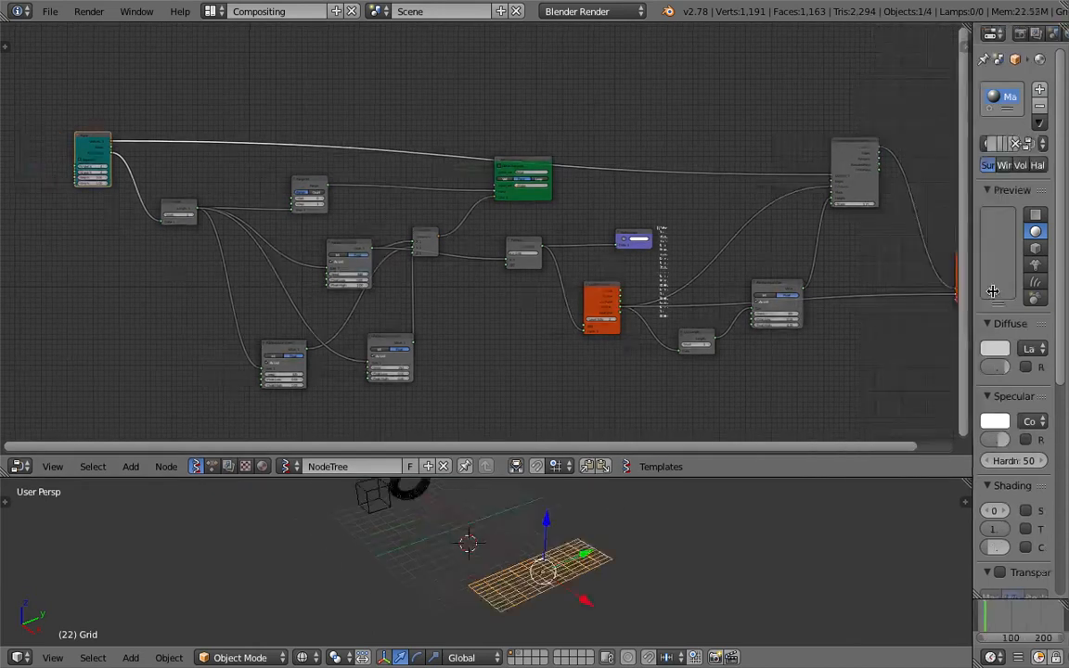
# Try a level of 1 on the List Mask (out) node and return it to 2.
pyautogui.moveTo(811, 263); pyautogui.dragTo(464, 260, button='middle')
pyautogui.scroll(6, 612, 260)
pyautogui.scroll(-1, 709, 268)
pyautogui.moveTo(314, 282); pyautogui.dragTo(621, 221, button='middle')
pyautogui.scroll(4, 548, 240)
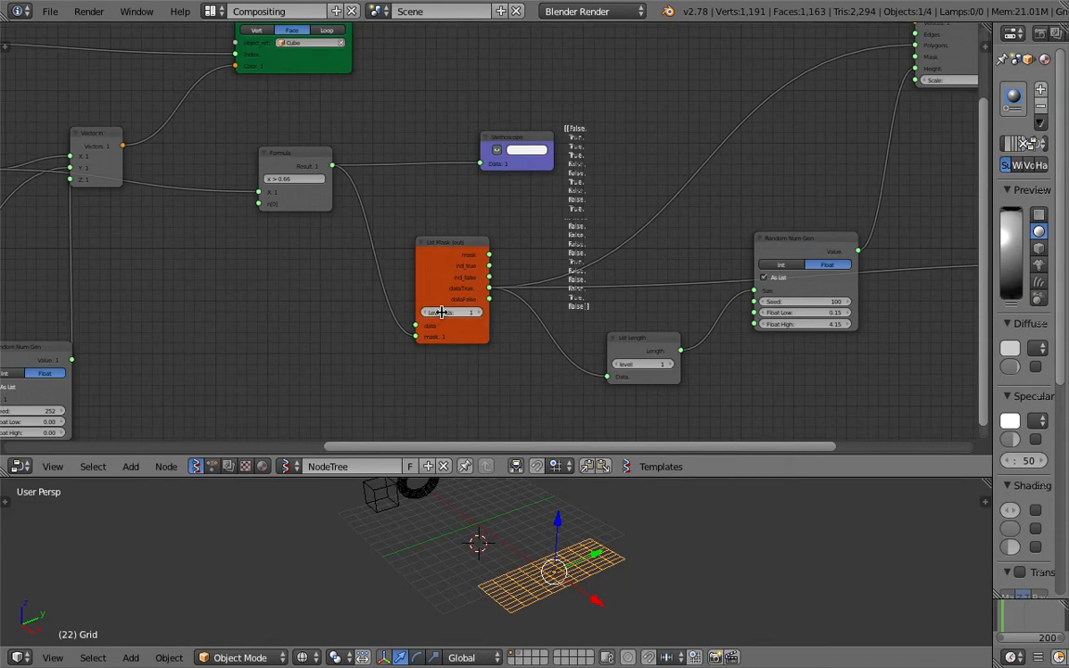
pyautogui.moveTo(257, 234); pyautogui.dragTo(625, 339, button='middle')
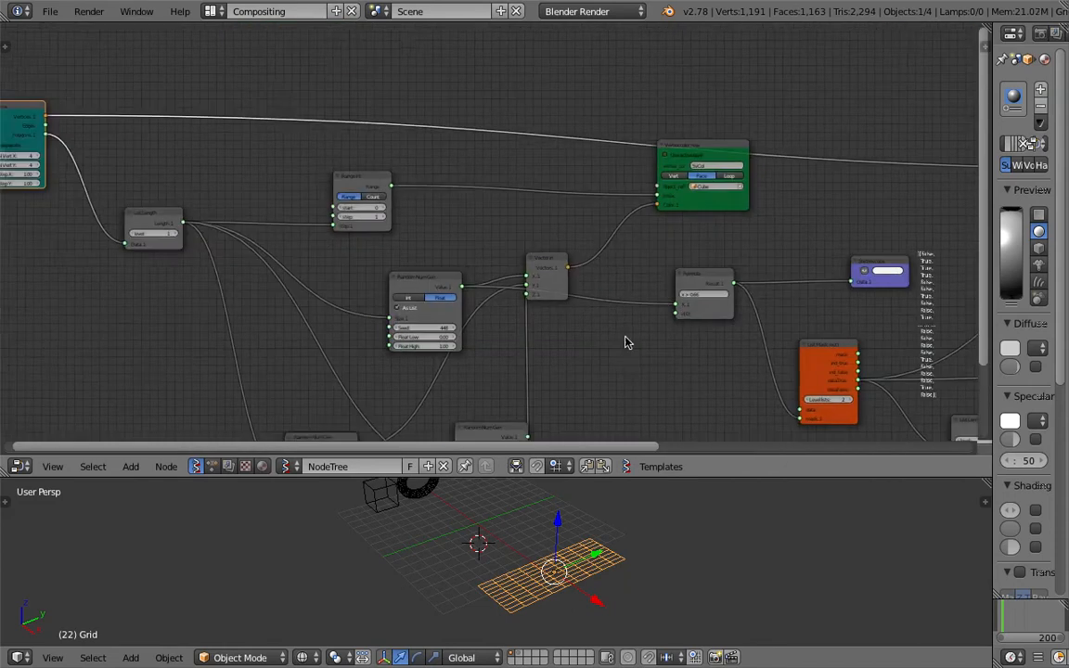
# Add a Viewer Draw node beside the Plane node.
pyautogui.moveTo(190, 135); pyautogui.dragTo(341, 195, button='middle')
pyautogui.scroll(5, 214, 169)
pyautogui.moveTo(145, 167); pyautogui.dragTo(357, 174, button='middle')
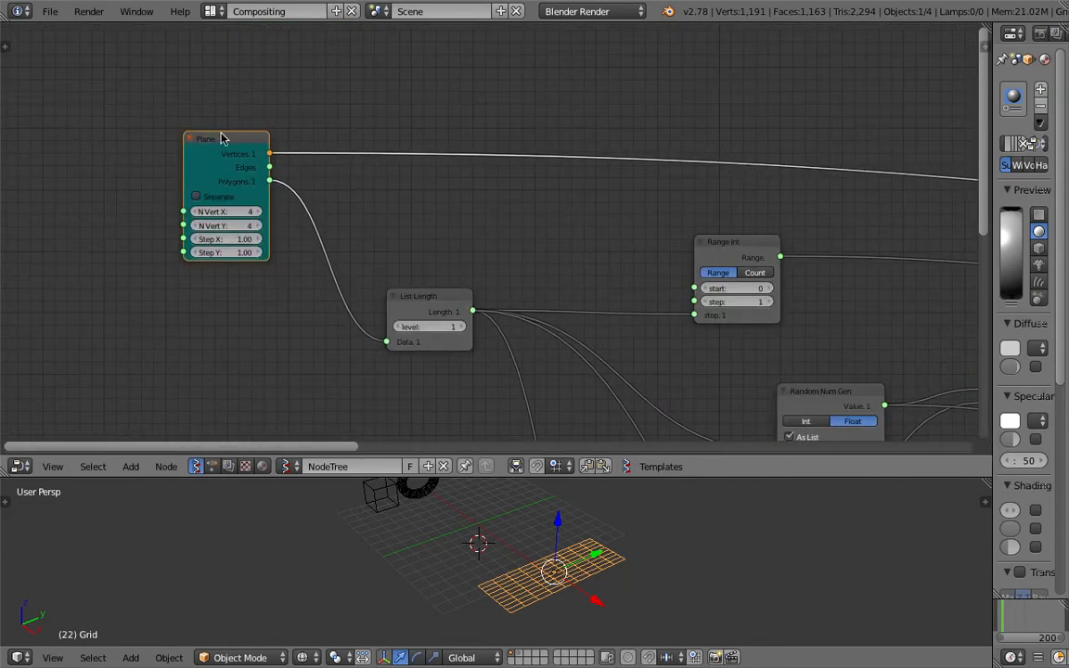
pyautogui.press('space')
pyautogui.write('view')
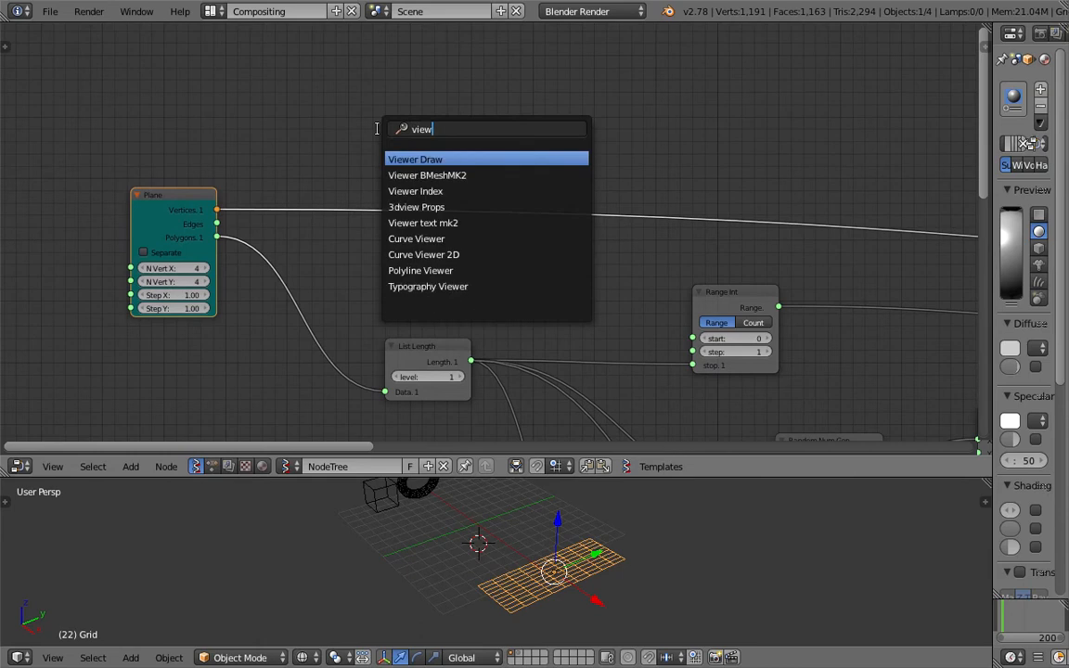
pyautogui.press('Return')
pyautogui.click(405, 65)
# Connect the Plane's Vertices and Polygons to the new Viewer Draw's vertices and edg_pol inputs.
pyautogui.moveTo(216, 209); pyautogui.dragTo(403, 156)
pyautogui.press('g')
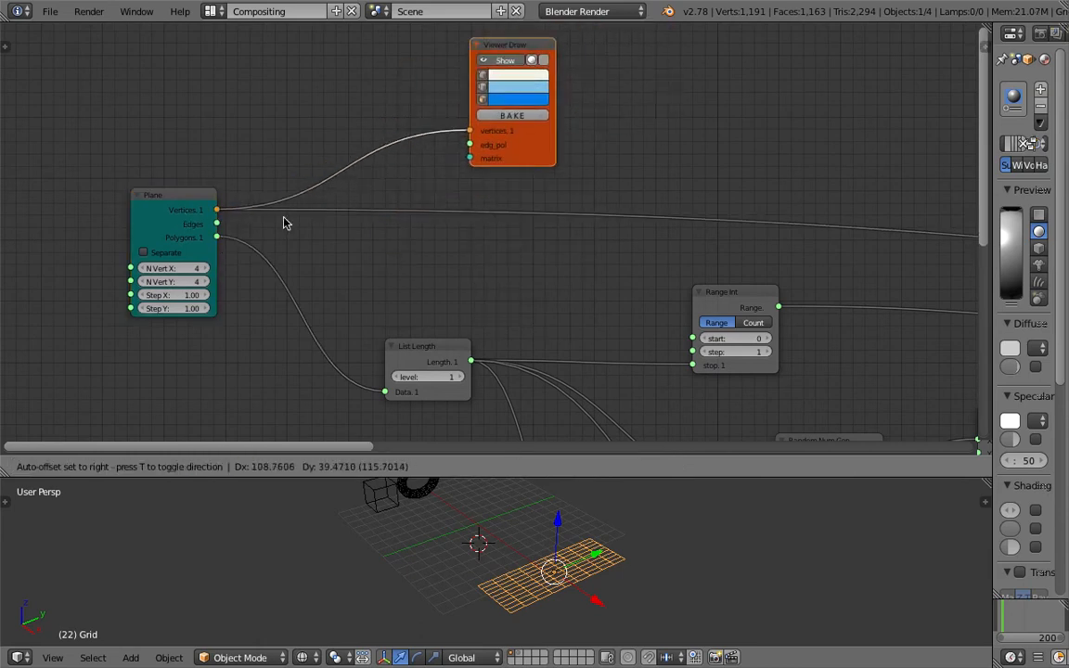
pyautogui.click(223, 242)
pyautogui.moveTo(217, 238); pyautogui.dragTo(407, 165)
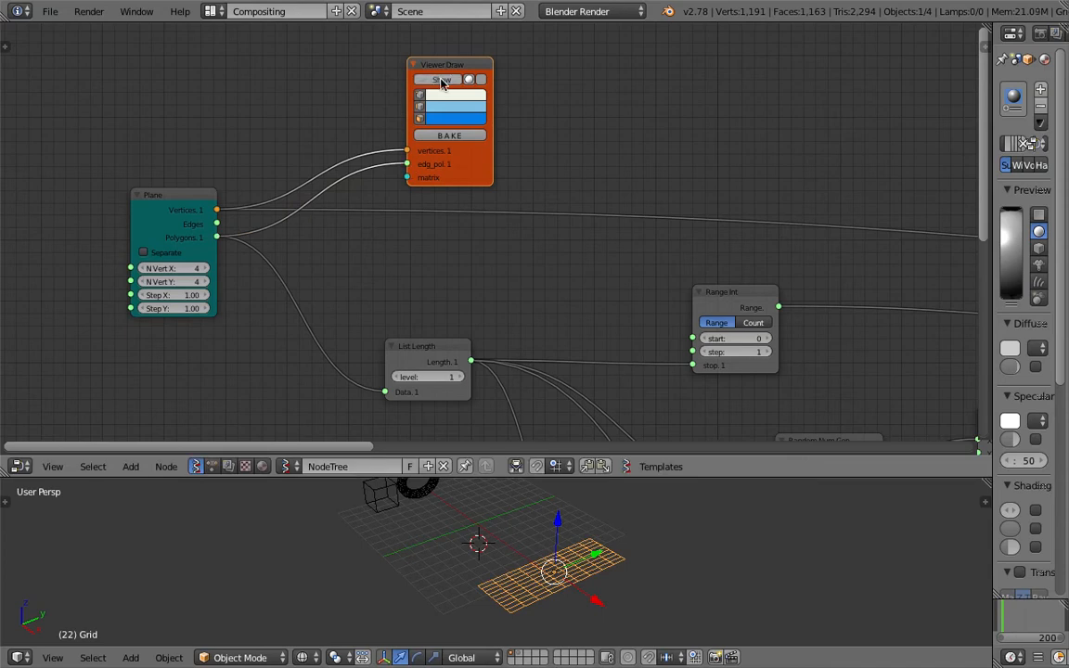
# Show the Plane in the viewport with N Vert X and Y at 5, and enlarge the 3D view.
pyautogui.moveTo(532, 557); pyautogui.dragTo(641, 567, button='middle')
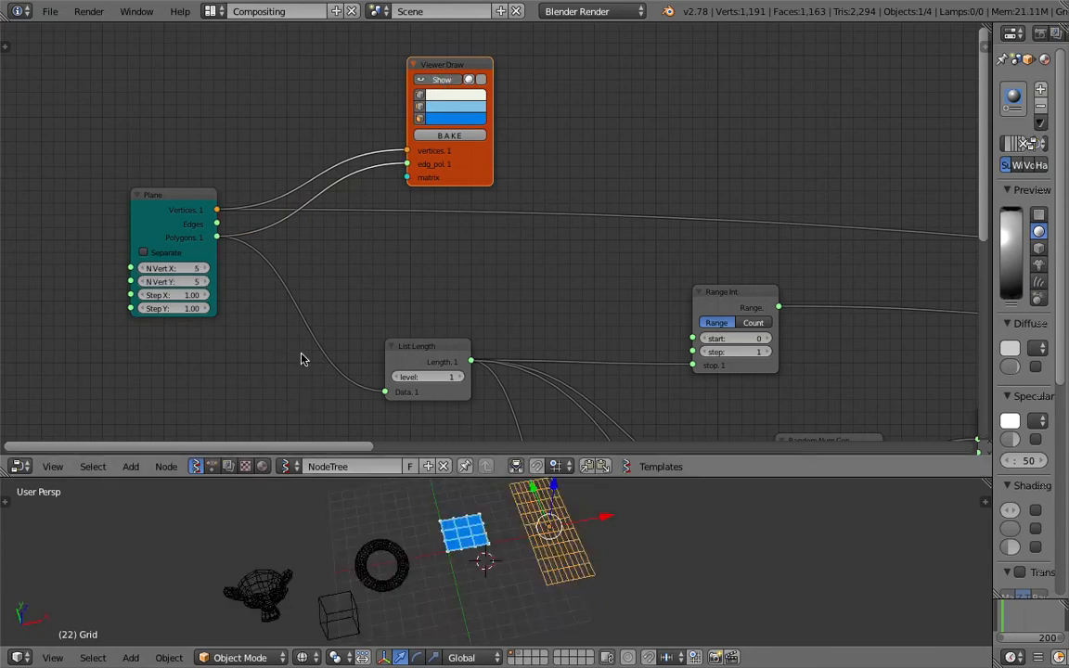
pyautogui.scroll(2, 444, 494)
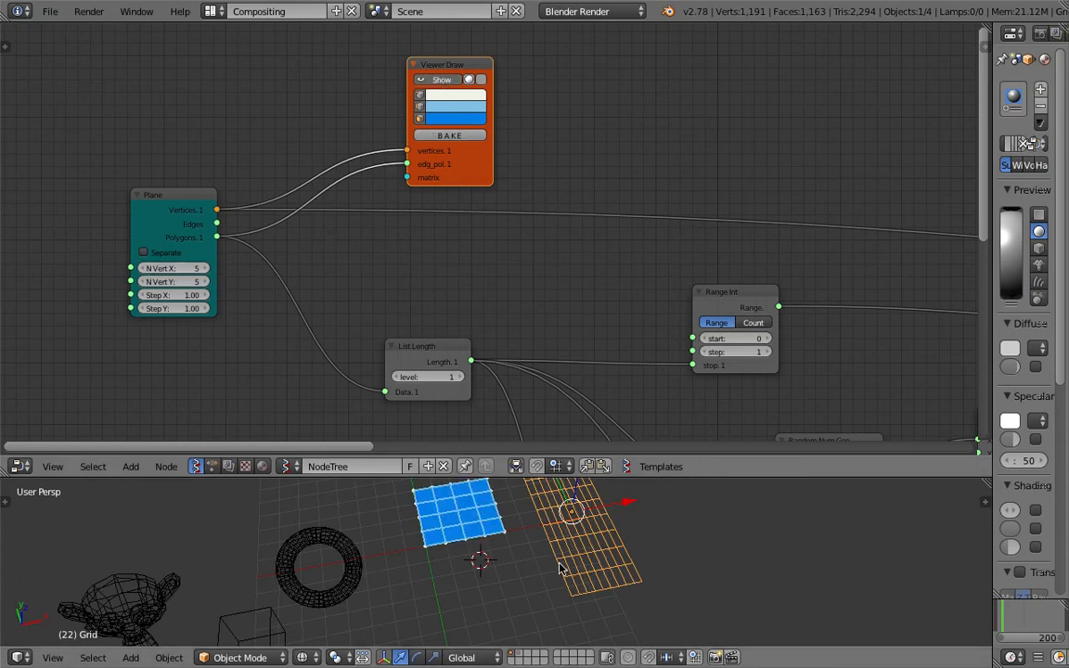
pyautogui.scroll(-3, 557, 485)
pyautogui.moveTo(594, 477); pyautogui.dragTo(594, 401)
pyautogui.click(1011, 613)
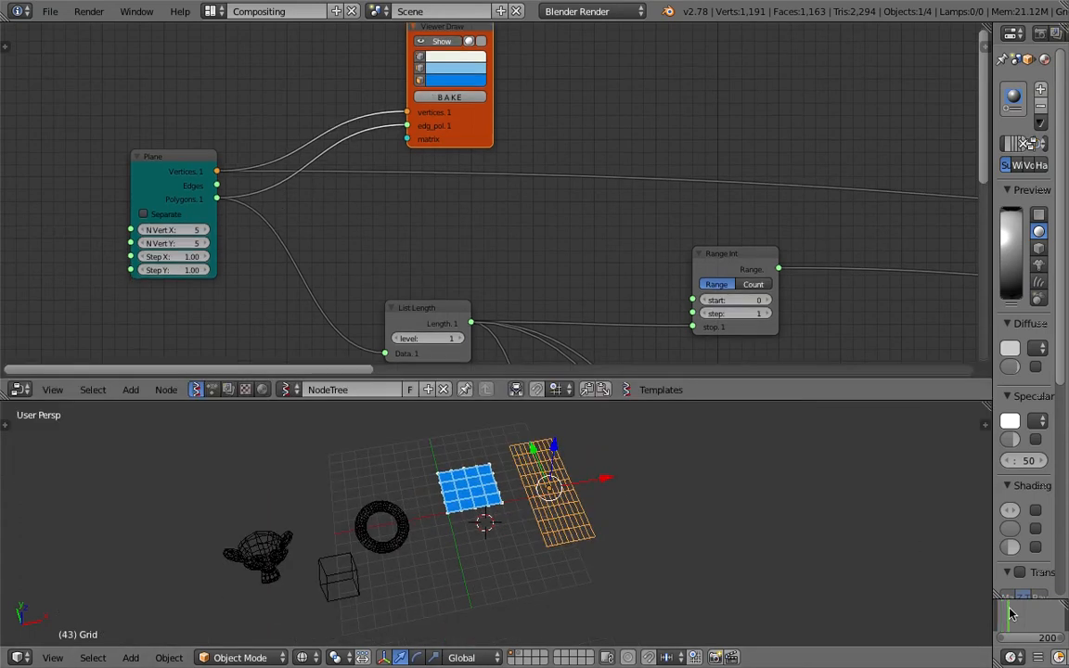
# Shift the Plane and List Length nodes to free space beside them.
pyautogui.scroll(-1, 459, 174)
pyautogui.moveTo(212, 149); pyautogui.dragTo(160, 155)
pyautogui.moveTo(429, 288); pyautogui.dragTo(356, 280)
pyautogui.moveTo(350, 234); pyautogui.dragTo(363, 167, button='middle')
pyautogui.moveTo(387, 222); pyautogui.dragTo(347, 222)
# Add a Stethoscope node and connect the List Length's Length output to its Data input.
pyautogui.hotkey('shift', 'a')
pyautogui.click(444, 168)
pyautogui.write('ste')
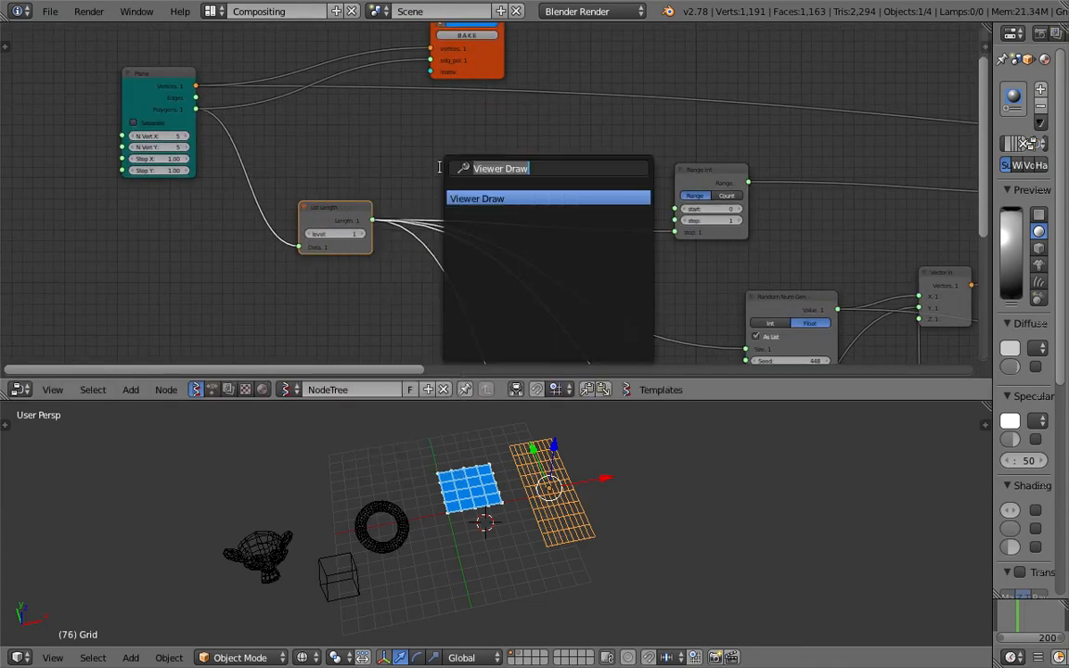
pyautogui.click(454, 198)
pyautogui.click(390, 133)
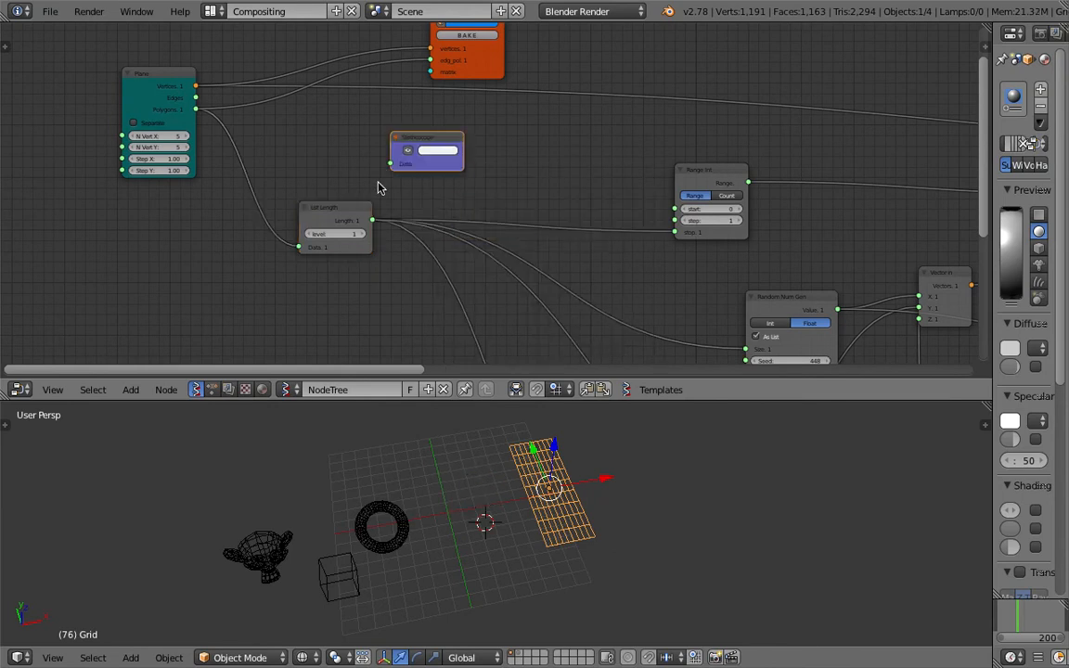
pyautogui.moveTo(375, 223); pyautogui.dragTo(389, 163)
pyautogui.scroll(1, 469, 150)
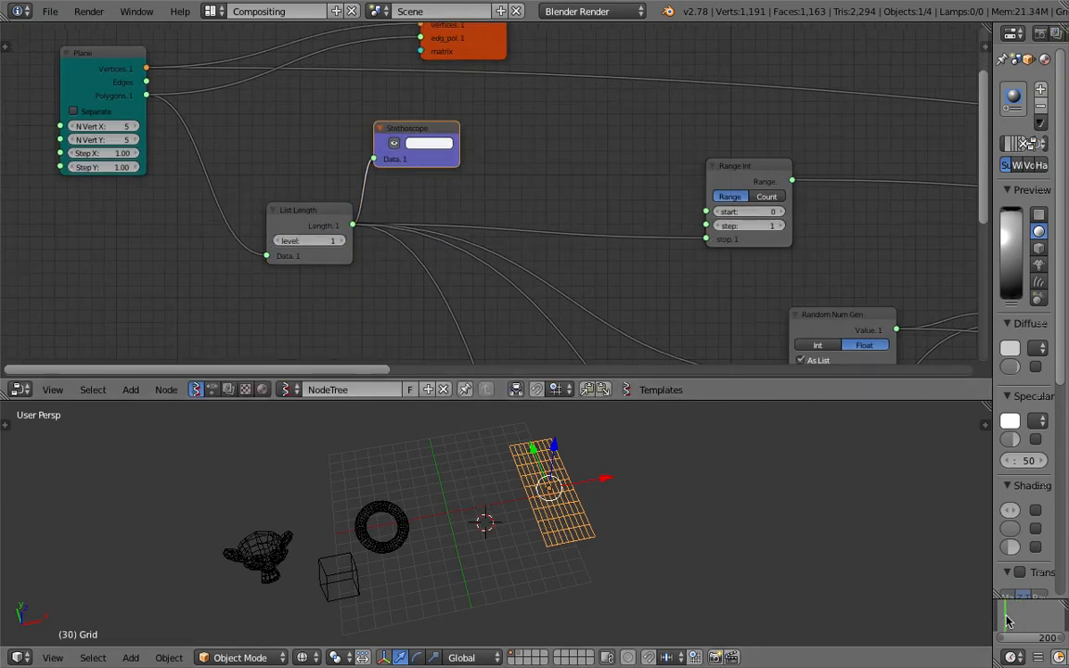
# Move the List Length node closer to the Plane and check the Terminal for node errors.
pyautogui.moveTo(295, 210); pyautogui.dragTo(263, 196)
pyautogui.click(249, 228)
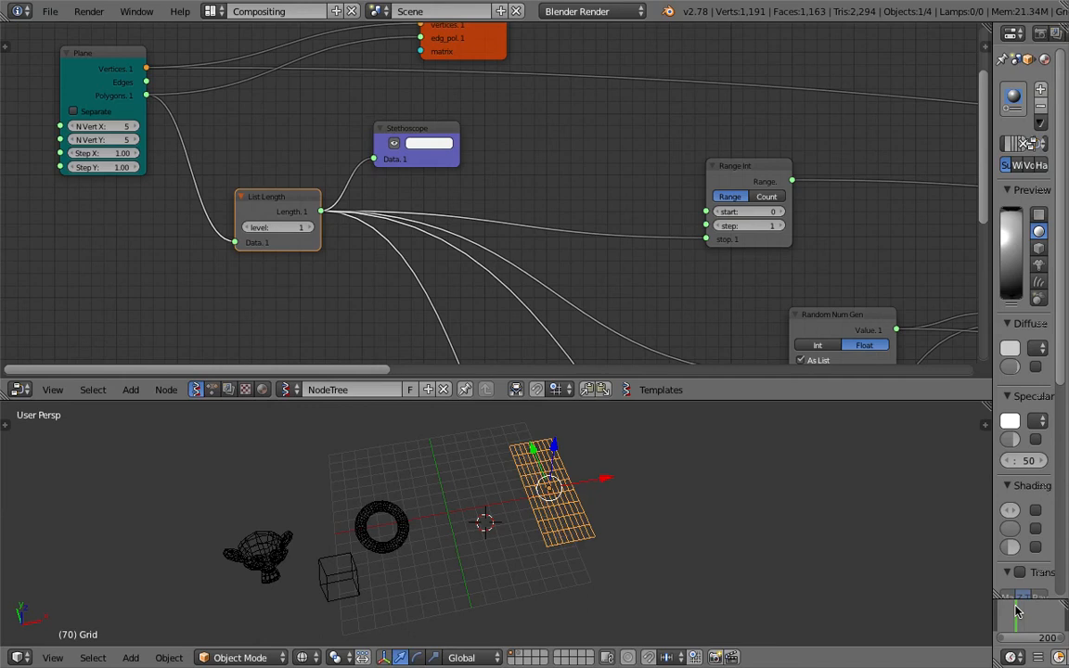
pyautogui.scroll(-6, 747, 310)
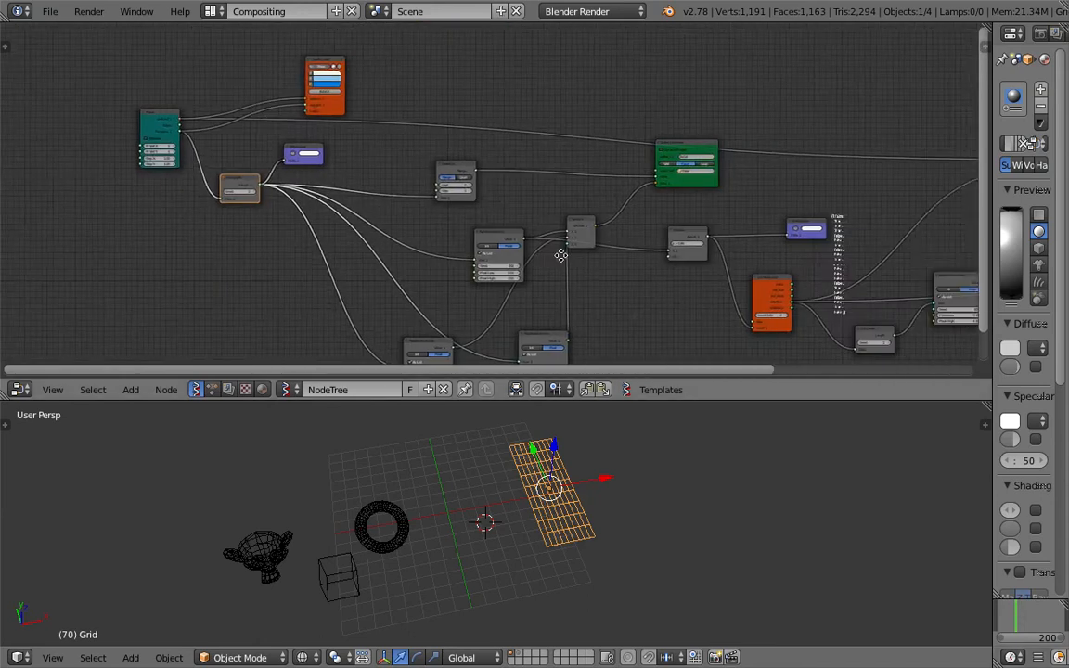
pyautogui.hotkey('ctrl', 'Left')
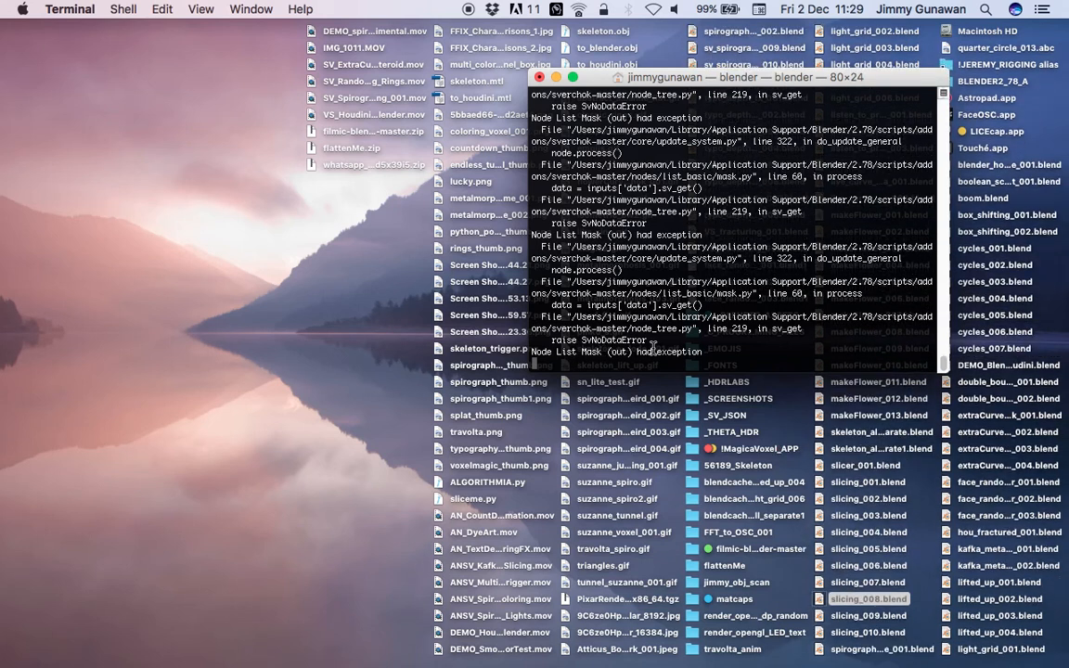
pyautogui.hotkey('ctrl', 'Right')
# Reposition the List Mask (out) and Formula nodes to tidy the masking part of the tree.
pyautogui.scroll(4, 668, 279)
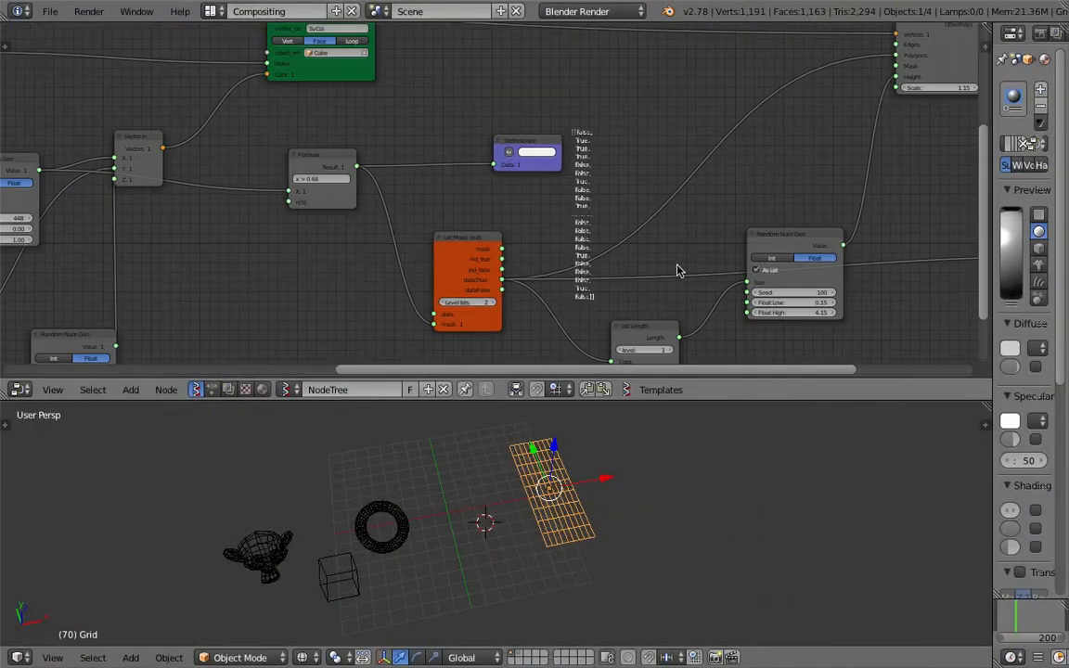
pyautogui.scroll(-2, 420, 284)
pyautogui.moveTo(493, 242); pyautogui.dragTo(489, 215)
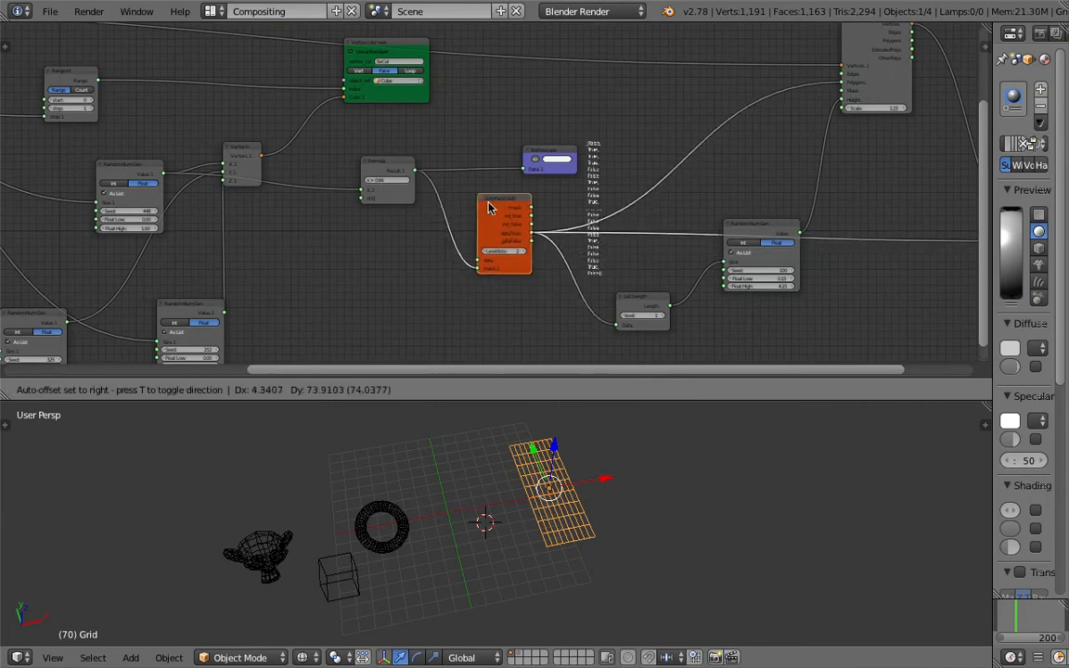
pyautogui.moveTo(419, 219); pyautogui.dragTo(640, 214, button='middle')
pyautogui.moveTo(605, 161); pyautogui.dragTo(586, 154)
pyautogui.scroll(-1, 709, 261)
pyautogui.moveTo(630, 238); pyautogui.dragTo(759, 261, button='middle')
pyautogui.scroll(-2, 727, 246)
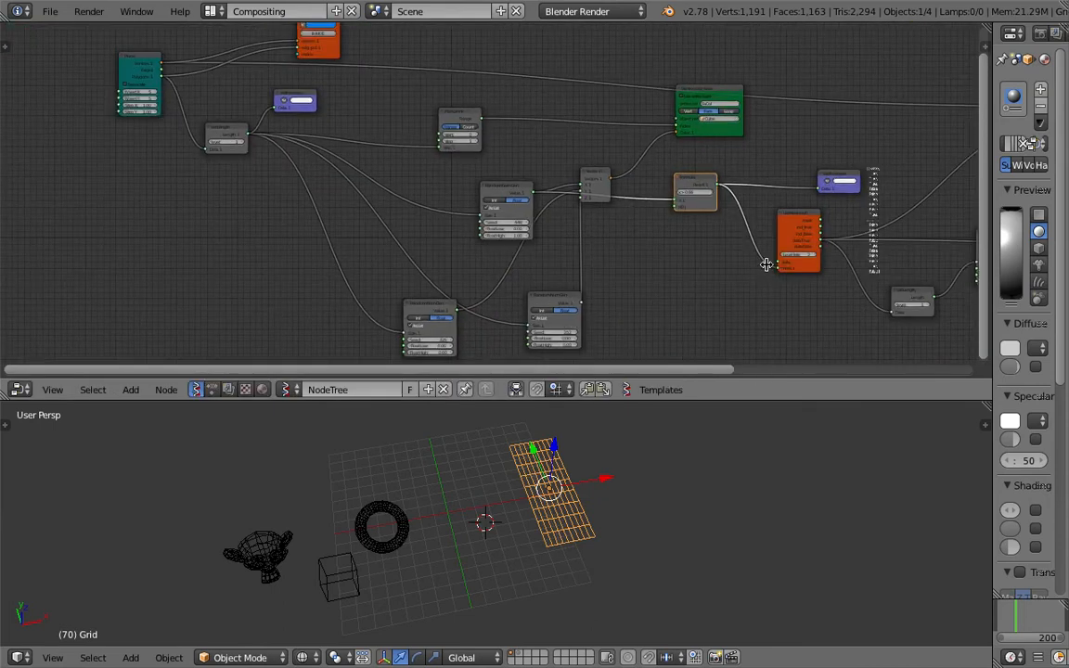
# Connect the Plane's Polygons output to the data input of the List Mask (out) node.
pyautogui.moveTo(780, 266); pyautogui.dragTo(743, 265)
pyautogui.moveTo(358, 173); pyautogui.dragTo(167, 84)
# Move the Vertex color new node higher, clear of the long vertices link, and save the file.
pyautogui.moveTo(641, 419); pyautogui.dragTo(638, 420, button='middle')
pyautogui.moveTo(635, 162); pyautogui.dragTo(580, 214, button='middle')
pyautogui.scroll(3, 665, 171)
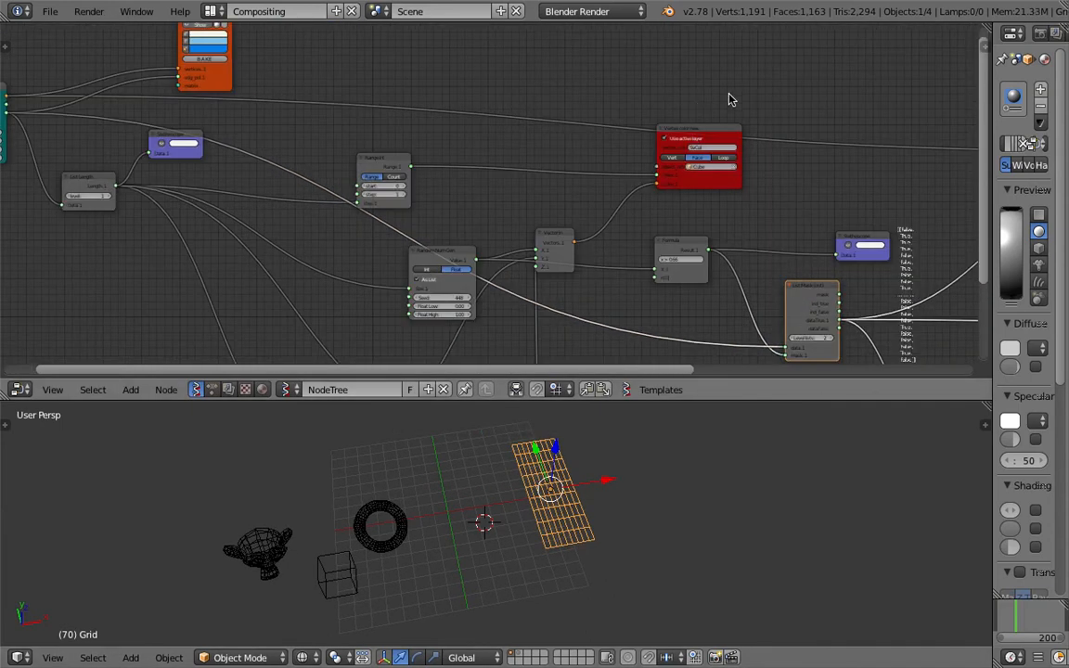
pyautogui.moveTo(713, 130); pyautogui.dragTo(735, 84)
pyautogui.hotkey('ctrl', 's')
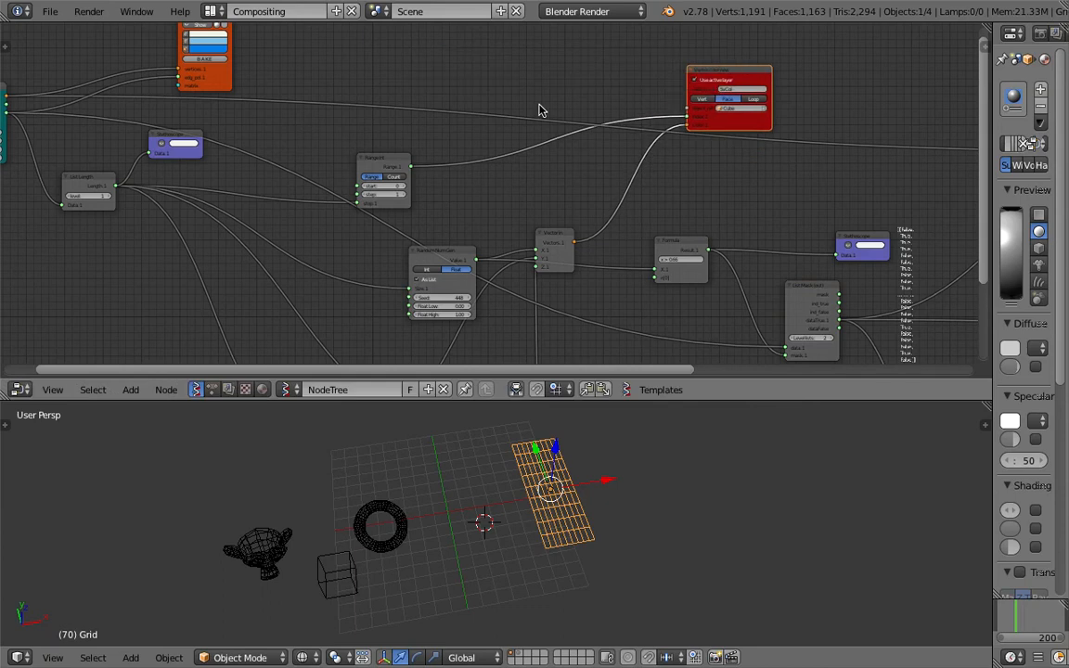
# Set the level of the List Length node beside the Plane to 2 and save over the file.
pyautogui.moveTo(118, 195); pyautogui.dragTo(287, 212, button='middle')
pyautogui.click(276, 214)
pyautogui.scroll(5, 552, 536)
pyautogui.moveTo(560, 516)
pyautogui.mouseDown(button='middle')
pyautogui.moveTo(551, 536)
pyautogui.moveTo(544, 518)
pyautogui.mouseUp(button='middle')
pyautogui.hotkey('ctrl', 's')
pyautogui.scroll(-5, 561, 527)
pyautogui.hotkey('ctrl', 's')
pyautogui.click(544, 518)
# Nudge the Vertex color new node slightly further up and save over the file again.
pyautogui.moveTo(721, 179); pyautogui.dragTo(434, 205, button='middle')
pyautogui.scroll(1, 589, 130)
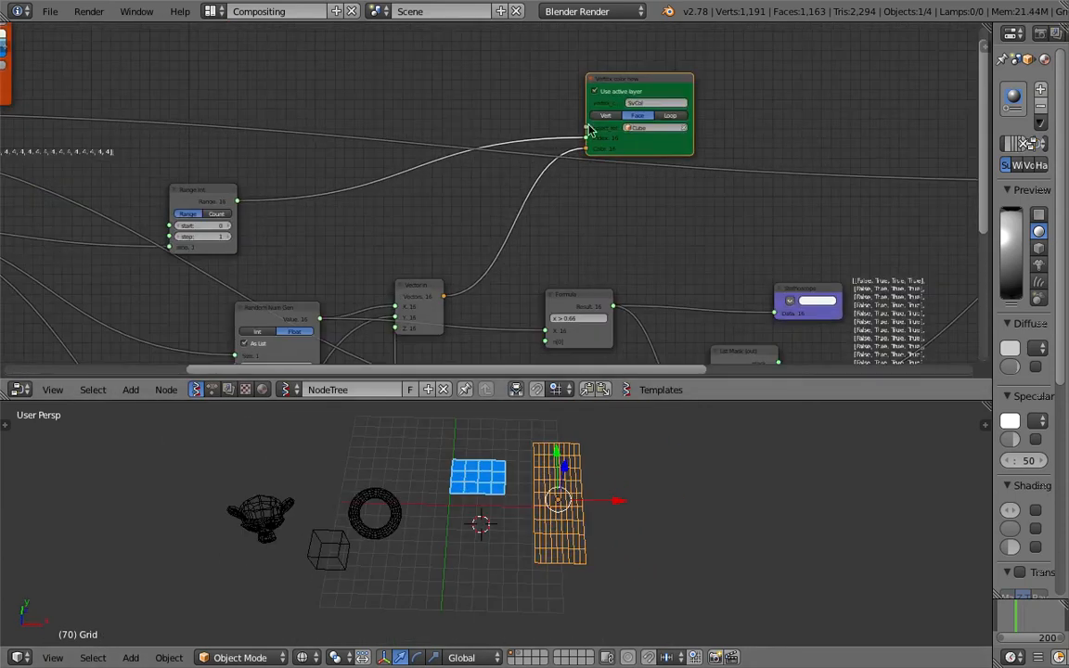
pyautogui.moveTo(633, 80); pyautogui.dragTo(647, 69)
pyautogui.hotkey('ctrl', 's')
pyautogui.click(647, 73)
# Delete the selected Grid object from the scene.
pyautogui.scroll(-2, 663, 243)
pyautogui.moveTo(663, 243); pyautogui.dragTo(631, 224, button='middle')
pyautogui.moveTo(602, 577); pyautogui.dragTo(573, 555, button='middle')
pyautogui.press('Delete')
# Move the mask result's Stethoscope and the List Mask (out) node slightly upward.
pyautogui.moveTo(658, 166); pyautogui.dragTo(491, 155, button='middle')
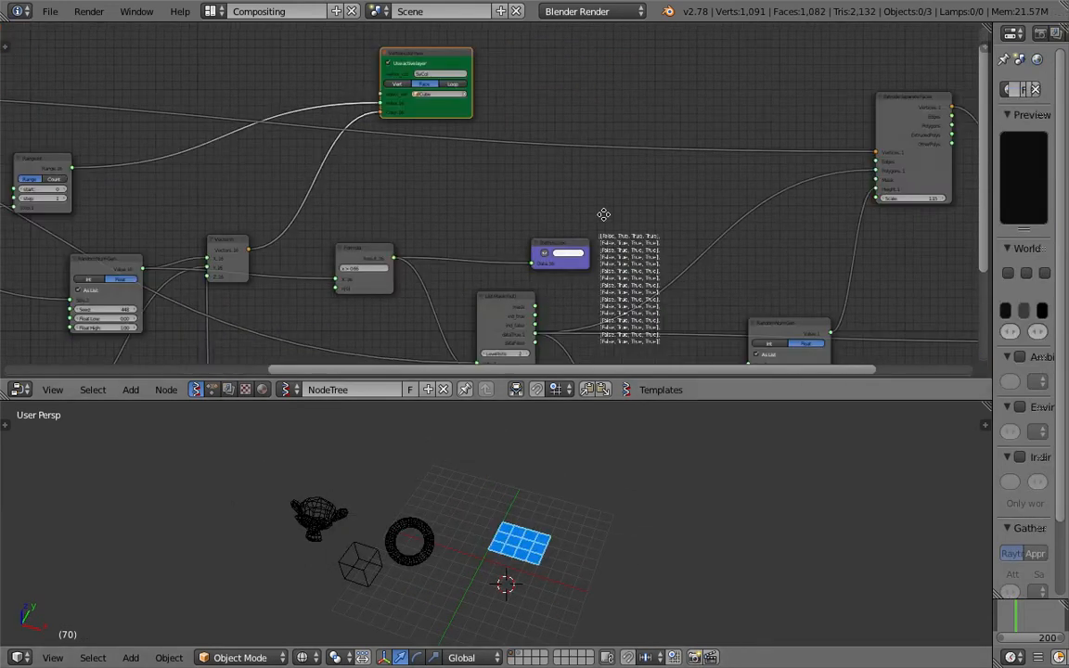
pyautogui.moveTo(605, 216); pyautogui.dragTo(419, 159, button='middle')
pyautogui.scroll(3, 463, 183)
pyautogui.moveTo(351, 186); pyautogui.dragTo(333, 149)
pyautogui.moveTo(288, 249); pyautogui.dragTo(288, 226)
pyautogui.moveTo(325, 239); pyautogui.dragTo(317, 172, button='middle')
# Set the Scale of the Extrude Separate Faces node to 1.24.
pyautogui.moveTo(649, 128); pyautogui.dragTo(411, 201, button='middle')
pyautogui.scroll(-3, 410, 200)
pyautogui.scroll(2, 519, 174)
pyautogui.moveTo(489, 151); pyautogui.dragTo(517, 150)
# Turn on Show for the Viewer Draw node fed by Extrude Separate Faces.
pyautogui.click(680, 253)
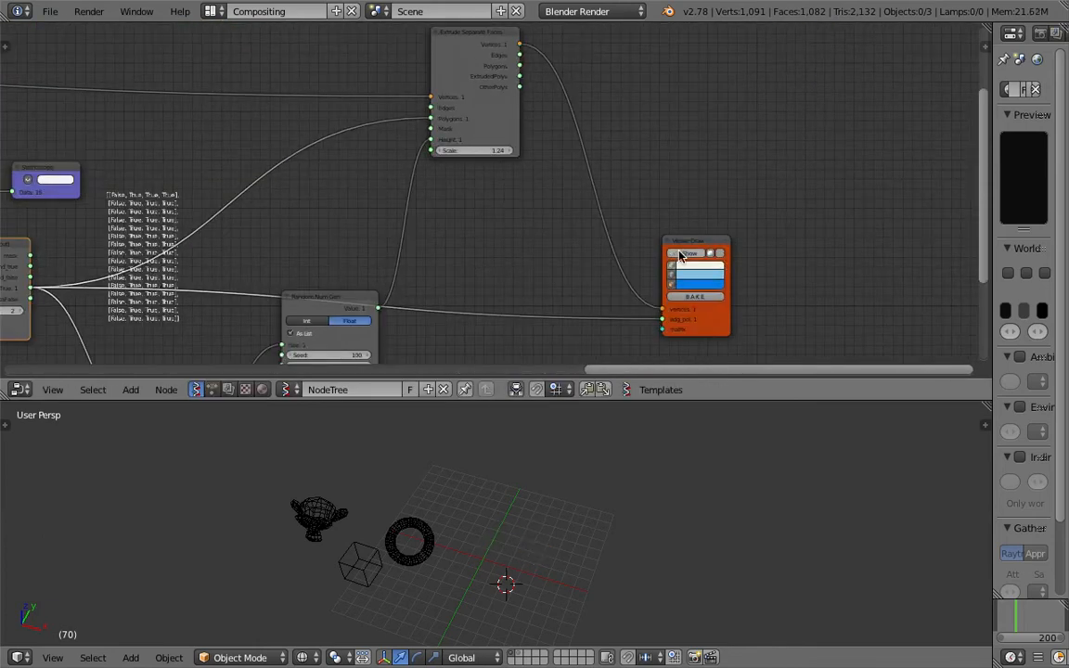
pyautogui.click(680, 253)
pyautogui.moveTo(463, 293); pyautogui.dragTo(500, 210, button='middle')
pyautogui.click(716, 174)
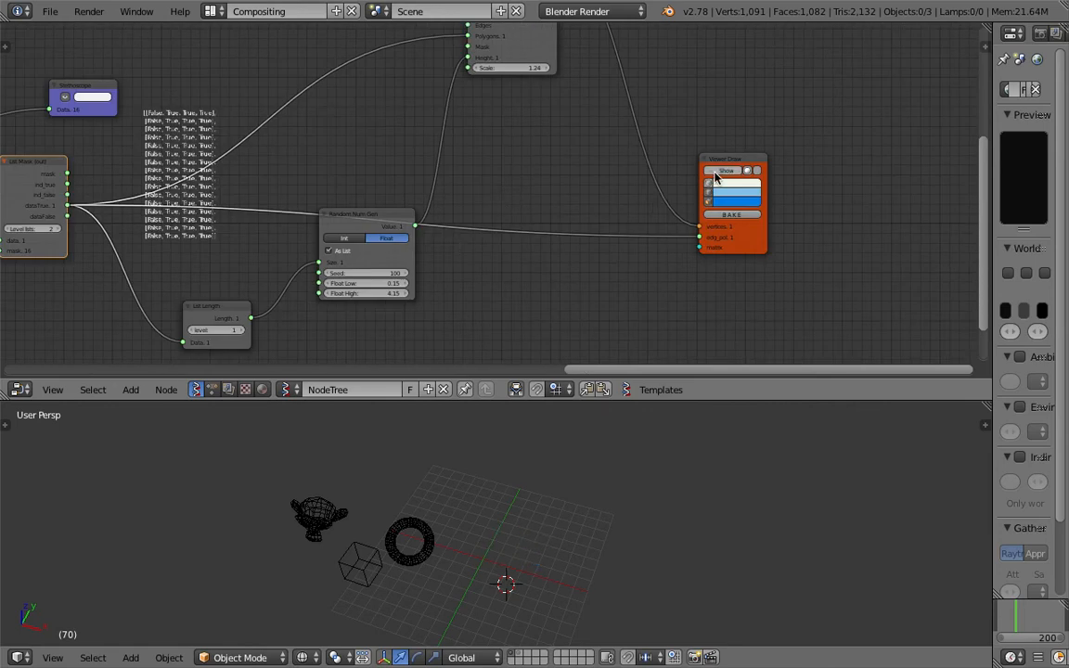
pyautogui.click(716, 174)
pyautogui.scroll(1, 420, 263)
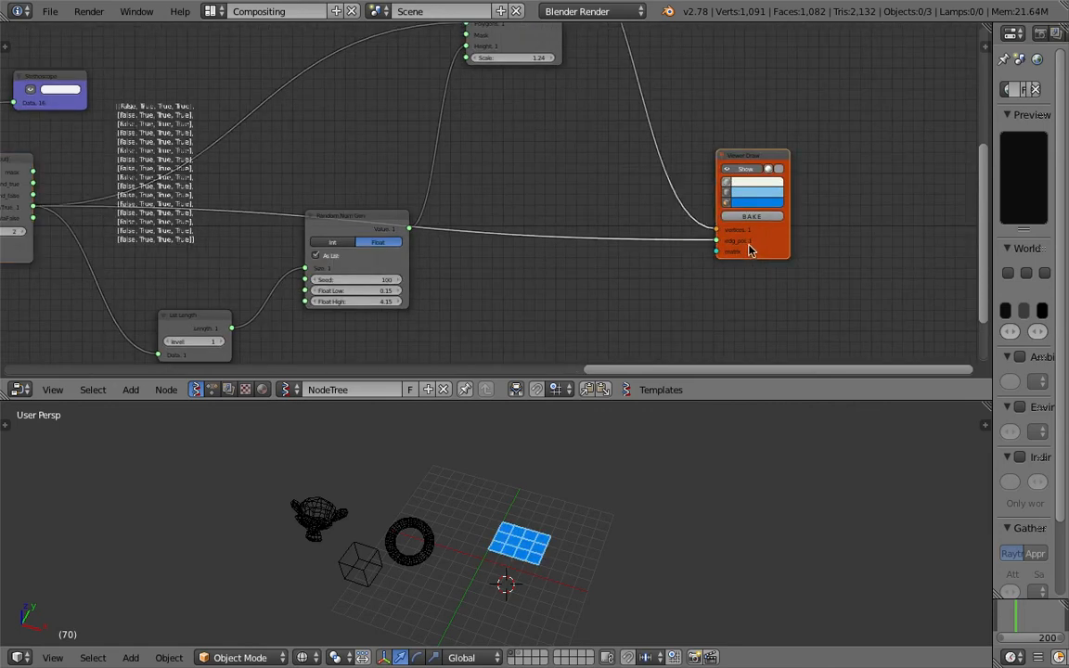
# Move the extrusion's Viewer Draw node closer to the other nodes and turn on its vertex display.
pyautogui.moveTo(752, 246); pyautogui.dragTo(661, 216)
pyautogui.click(625, 154)
pyautogui.moveTo(635, 465); pyautogui.dragTo(568, 427, button='middle')
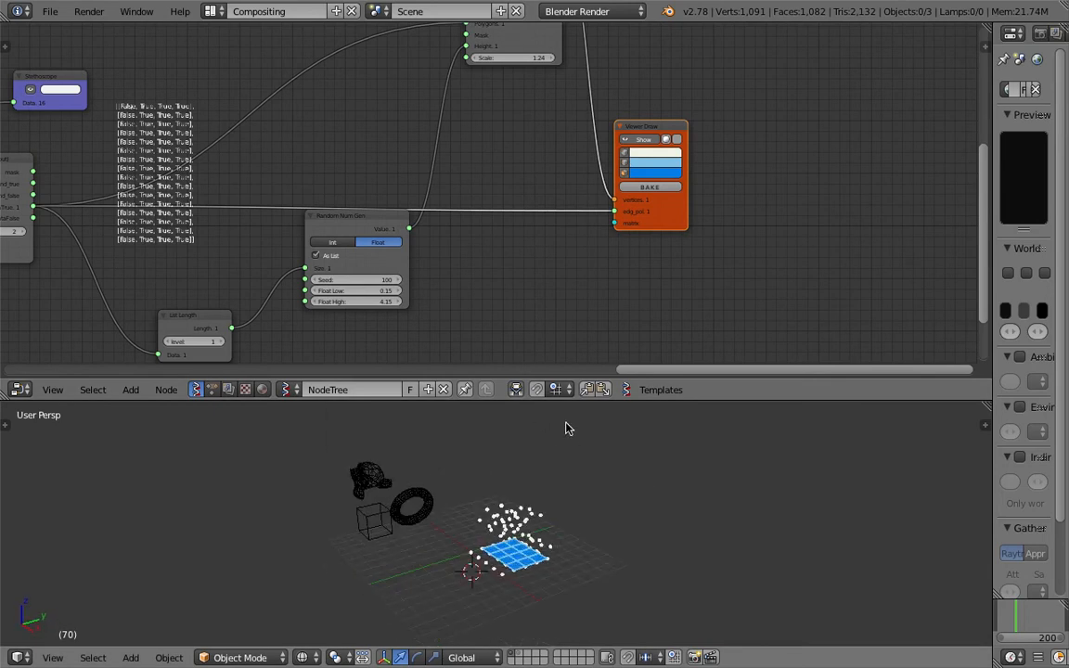
# Connect the Polygons output of Extrude Separate Faces to the Viewer Draw's edg_pol input.
pyautogui.scroll(-2, 487, 160)
pyautogui.moveTo(487, 160); pyautogui.dragTo(583, 215, button='middle')
pyautogui.moveTo(713, 193); pyautogui.dragTo(762, 168)
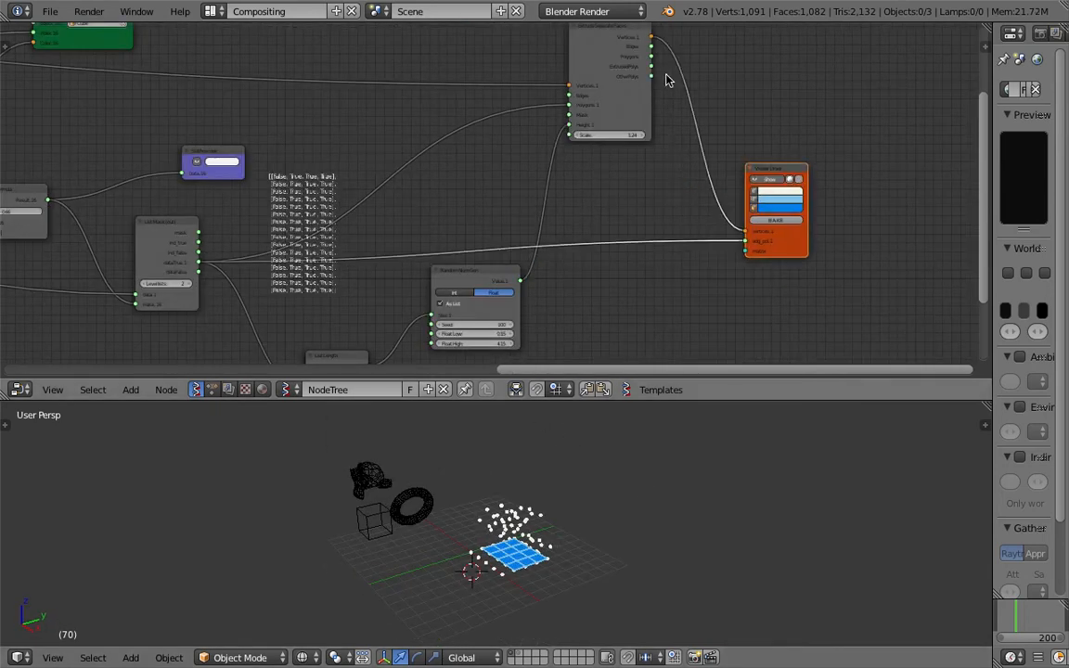
pyautogui.moveTo(654, 61); pyautogui.dragTo(723, 199)
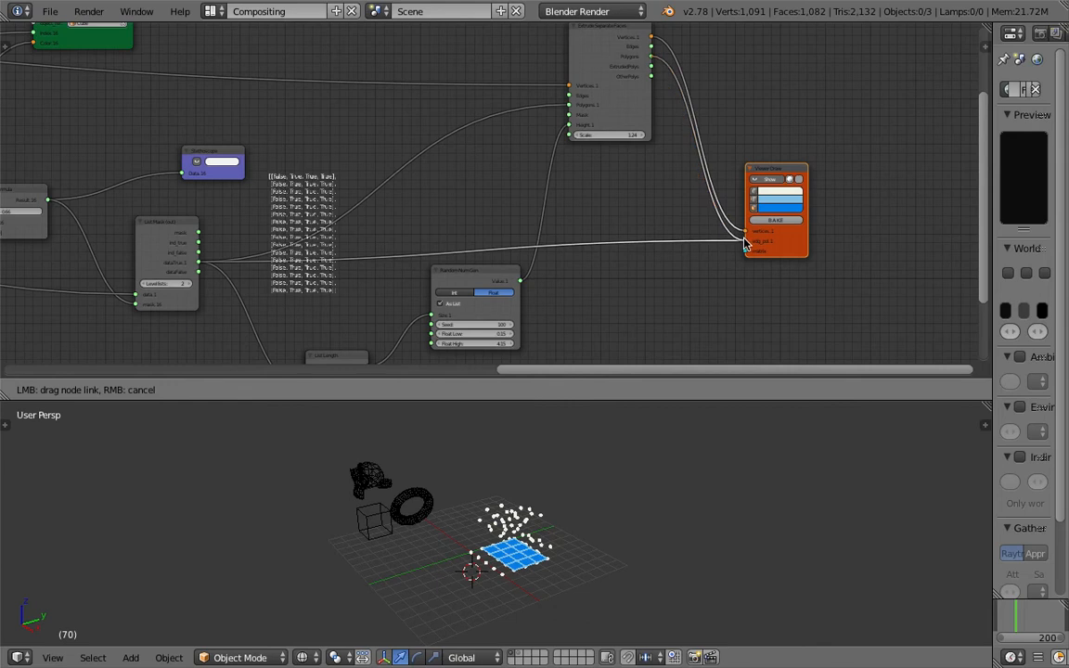
pyautogui.moveTo(745, 243); pyautogui.dragTo(744, 241)
# Switch the 3D view to solid shading and save over the file.
pyautogui.moveTo(559, 485)
pyautogui.mouseDown(button='middle')
pyautogui.moveTo(625, 497)
pyautogui.moveTo(527, 484)
pyautogui.moveTo(548, 485)
pyautogui.mouseUp(button='middle')
pyautogui.scroll(2, 623, 496)
pyautogui.press('z')
pyautogui.hotkey('ctrl', 's')
pyautogui.click(580, 485)
# Reduce the Scale of the Extrude Separate Faces node so the extruded faces taper.
pyautogui.moveTo(587, 184); pyautogui.dragTo(563, 244, button='middle')
pyautogui.scroll(1, 581, 218)
pyautogui.moveTo(594, 203); pyautogui.dragTo(557, 203)
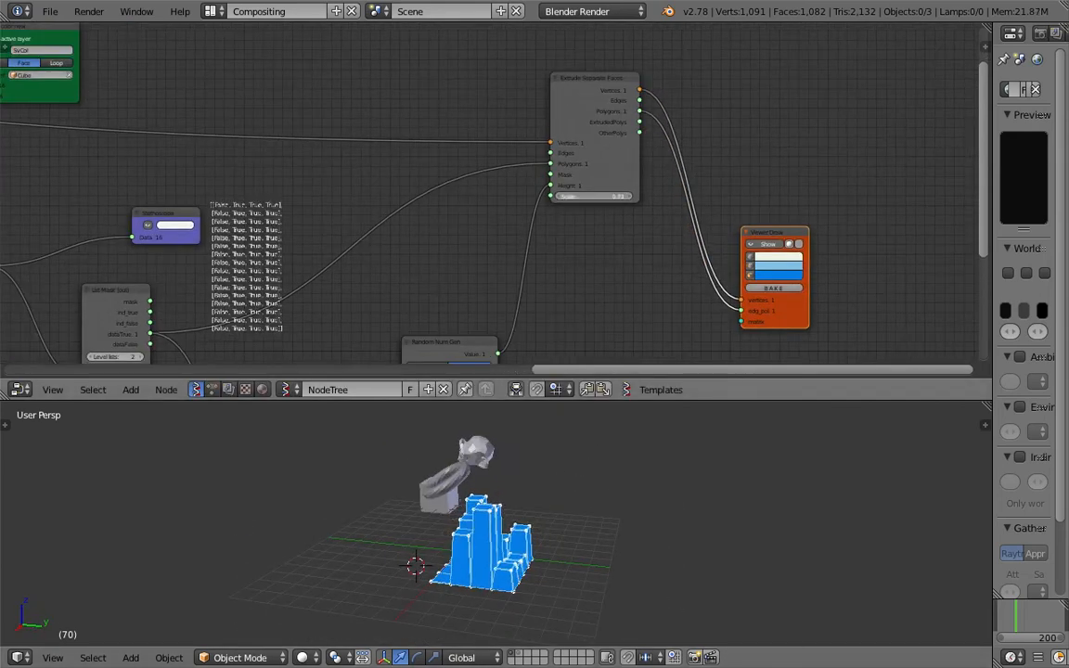
# Change the polygon colour of the extrusion's Viewer Draw node to a pale cyan.
pyautogui.click(763, 275)
pyautogui.moveTo(797, 178); pyautogui.dragTo(793, 166)
pyautogui.moveTo(530, 530); pyautogui.dragTo(580, 566, button='middle')
# Move the Plane node and its Viewer Draw node further left in the tree.
pyautogui.moveTo(222, 165); pyautogui.dragTo(776, 281, button='middle')
pyautogui.scroll(-4, 655, 240)
pyautogui.scroll(3, 306, 125)
pyautogui.moveTo(307, 125); pyautogui.dragTo(655, 58, button='middle')
pyautogui.scroll(1, 650, 61)
pyautogui.moveTo(576, 97); pyautogui.dragTo(755, 160, button='middle')
pyautogui.scroll(5, 758, 162)
pyautogui.moveTo(639, 110); pyautogui.dragTo(556, 109)
pyautogui.moveTo(492, 175); pyautogui.dragTo(525, 135, button='middle')
pyautogui.moveTo(318, 205); pyautogui.dragTo(232, 181)
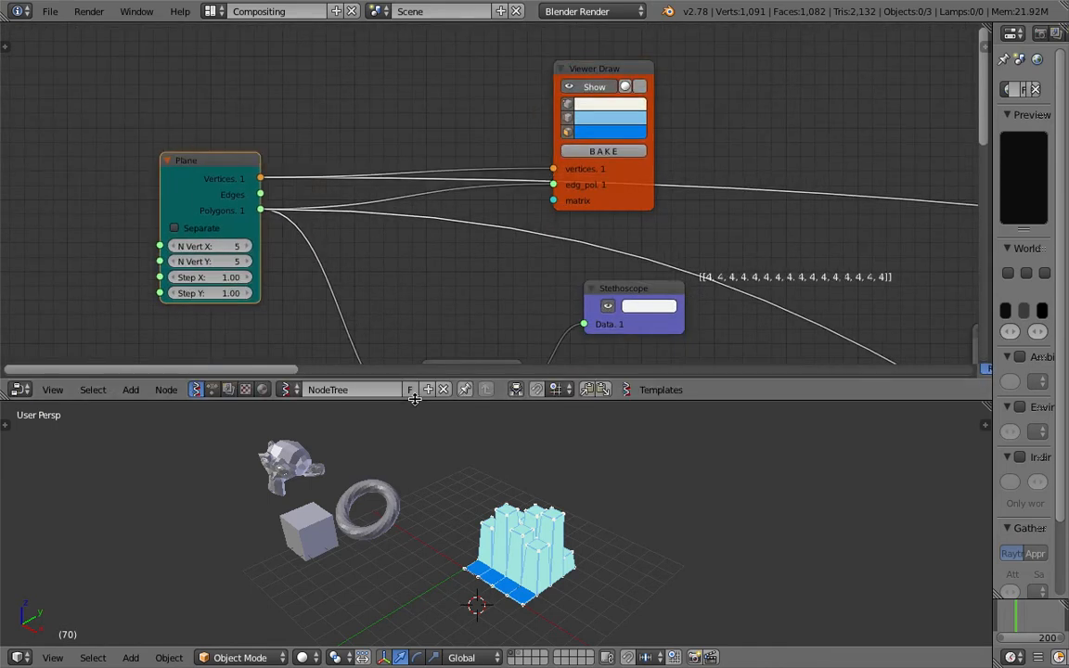
# Enlarge the node editor, move the Plane node up and outward, and save over the file.
pyautogui.moveTo(413, 400); pyautogui.dragTo(413, 493)
pyautogui.moveTo(212, 213); pyautogui.dragTo(135, 147)
pyautogui.hotkey('ctrl', 's')
pyautogui.click(146, 159)
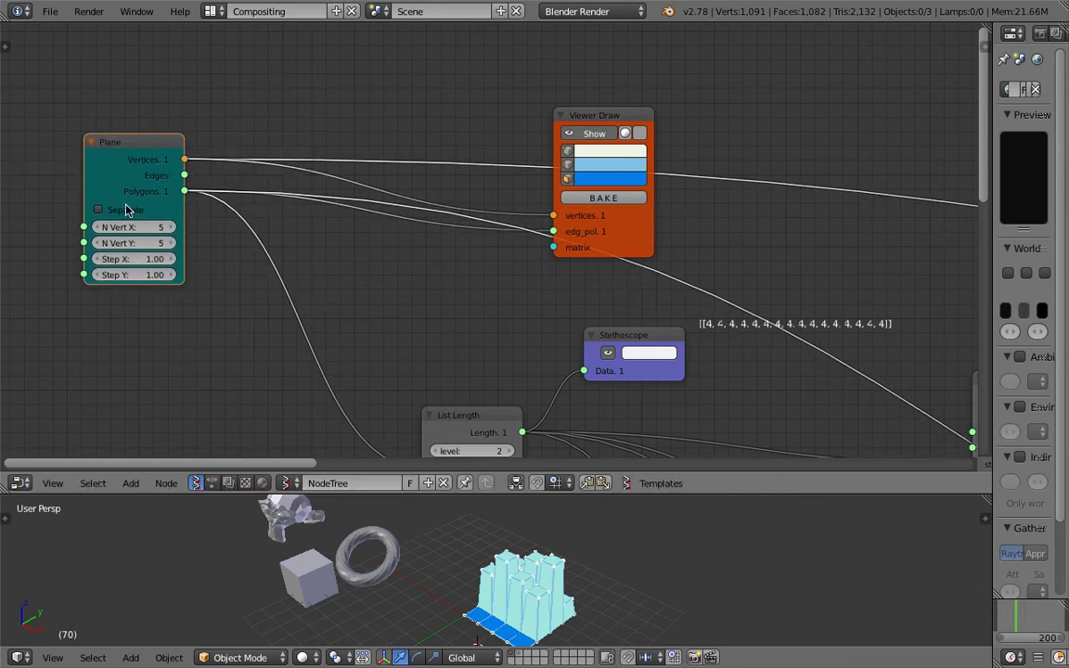
# Place the Plane's Viewer Draw node just above the Plane, collapse it, and save the file.
pyautogui.moveTo(692, 626); pyautogui.dragTo(439, 345, button='middle')
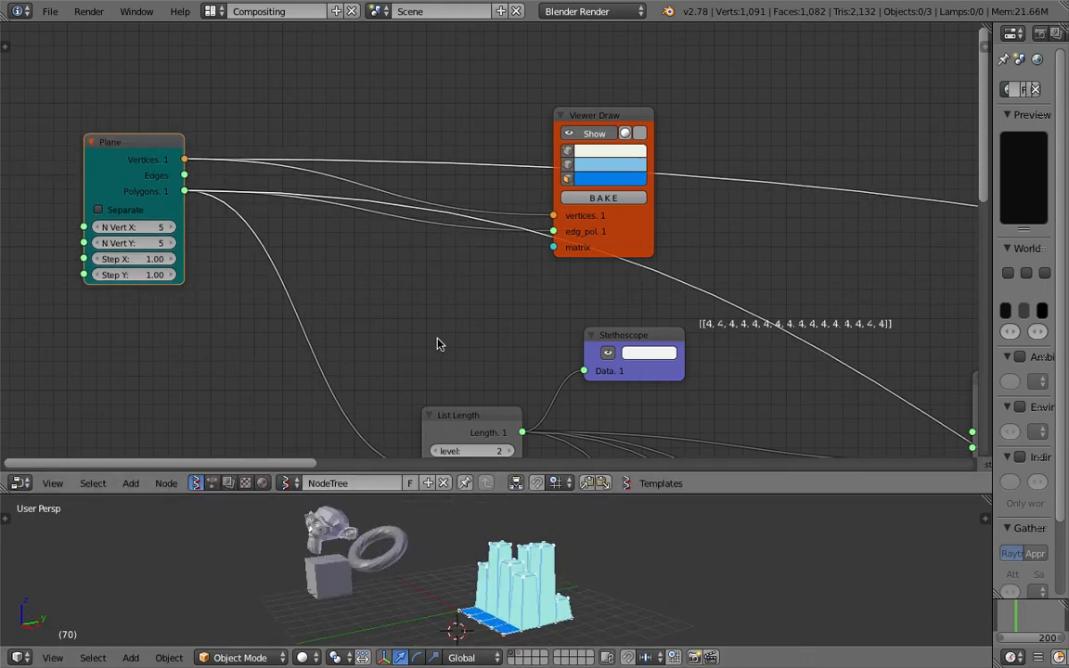
pyautogui.moveTo(599, 136)
pyautogui.mouseDown()
pyautogui.moveTo(487, 75)
pyautogui.moveTo(334, 92)
pyautogui.mouseUp()
pyautogui.click(443, 56)
pyautogui.hotkey('ctrl', 's')
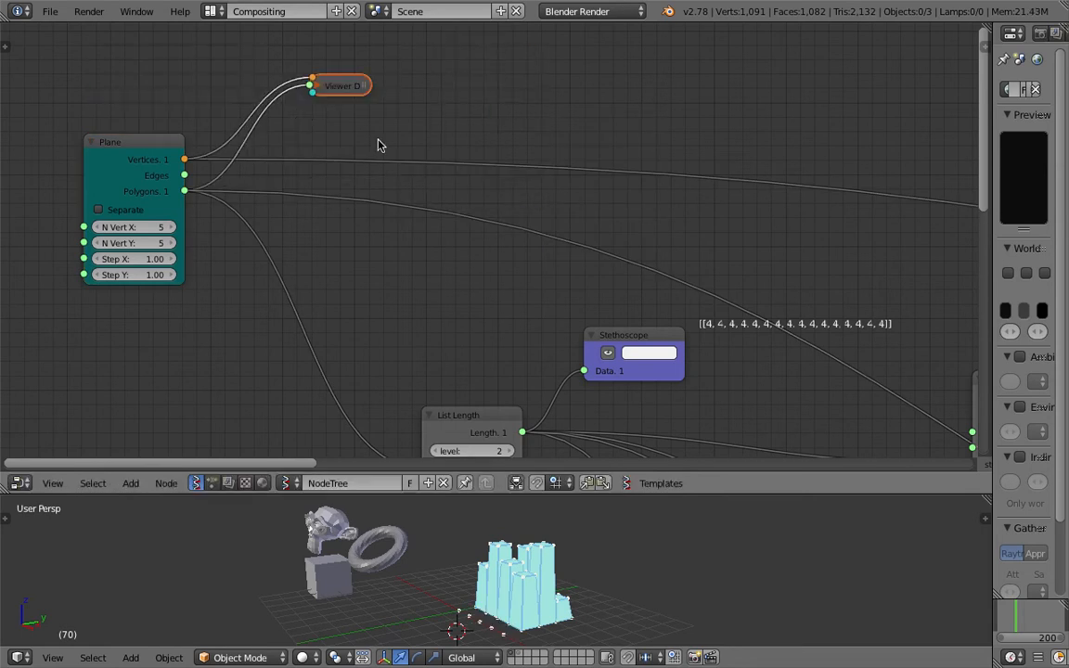
pyautogui.click(336, 97)
# Move the List Length node and its Stethoscope closer to the Plane.
pyautogui.moveTo(461, 246); pyautogui.dragTo(449, 166, button='middle')
pyautogui.scroll(-2, 449, 166)
pyautogui.click(580, 254)
pyautogui.moveTo(581, 254); pyautogui.dragTo(485, 236)
pyautogui.moveTo(492, 332); pyautogui.dragTo(325, 234)
pyautogui.moveTo(928, 520); pyautogui.dragTo(426, 350, button='middle')
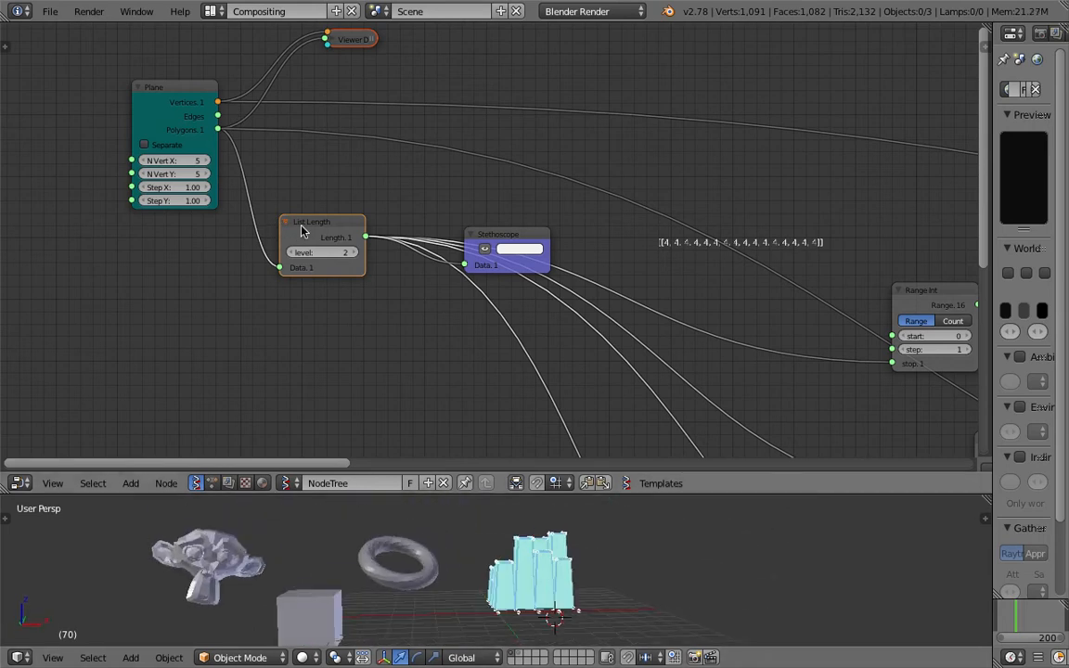
pyautogui.moveTo(292, 226); pyautogui.dragTo(289, 225)
# Place the Stethoscope below the List Length node and save over the file.
pyautogui.moveTo(553, 238); pyautogui.dragTo(489, 82, button='middle')
pyautogui.scroll(-2, 489, 81)
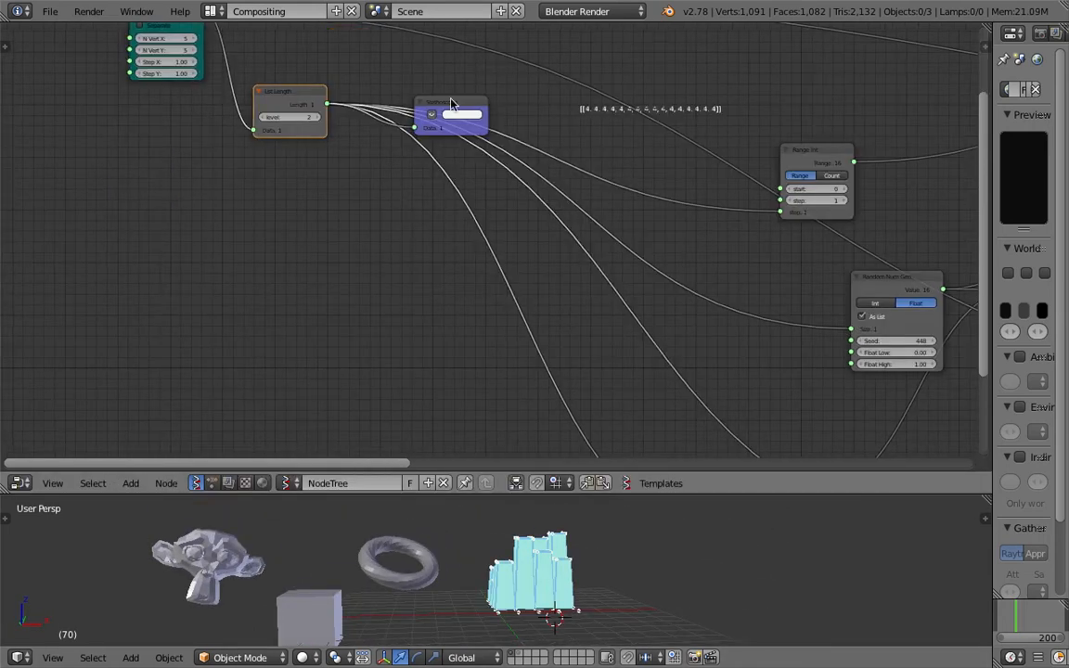
pyautogui.moveTo(451, 98); pyautogui.dragTo(315, 273)
pyautogui.hotkey('ctrl', 's')
pyautogui.click(313, 278)
# Move the Range Int node up and closer to the List Length node, and save over the file.
pyautogui.moveTo(645, 185); pyautogui.dragTo(483, 178, button='middle')
pyautogui.scroll(-1, 628, 157)
pyautogui.moveTo(627, 157); pyautogui.dragTo(401, 231, button='middle')
pyautogui.moveTo(405, 219); pyautogui.dragTo(427, 183)
pyautogui.scroll(-1, 427, 183)
pyautogui.moveTo(427, 183); pyautogui.dragTo(560, 154, button='middle')
pyautogui.moveTo(546, 170); pyautogui.dragTo(549, 150)
pyautogui.hotkey('ctrl', 's')
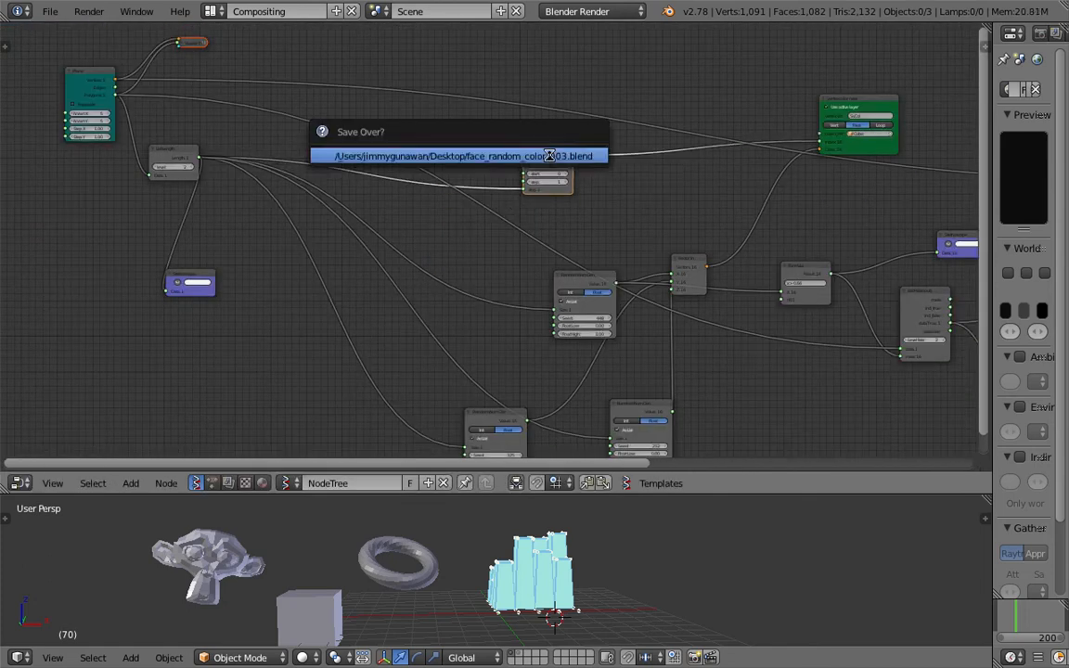
pyautogui.click(549, 153)
# Bring the Vertex color new node closer to Range Int and raise the Range Int node slightly.
pyautogui.scroll(2, 807, 130)
pyautogui.moveTo(916, 83); pyautogui.dragTo(791, 47)
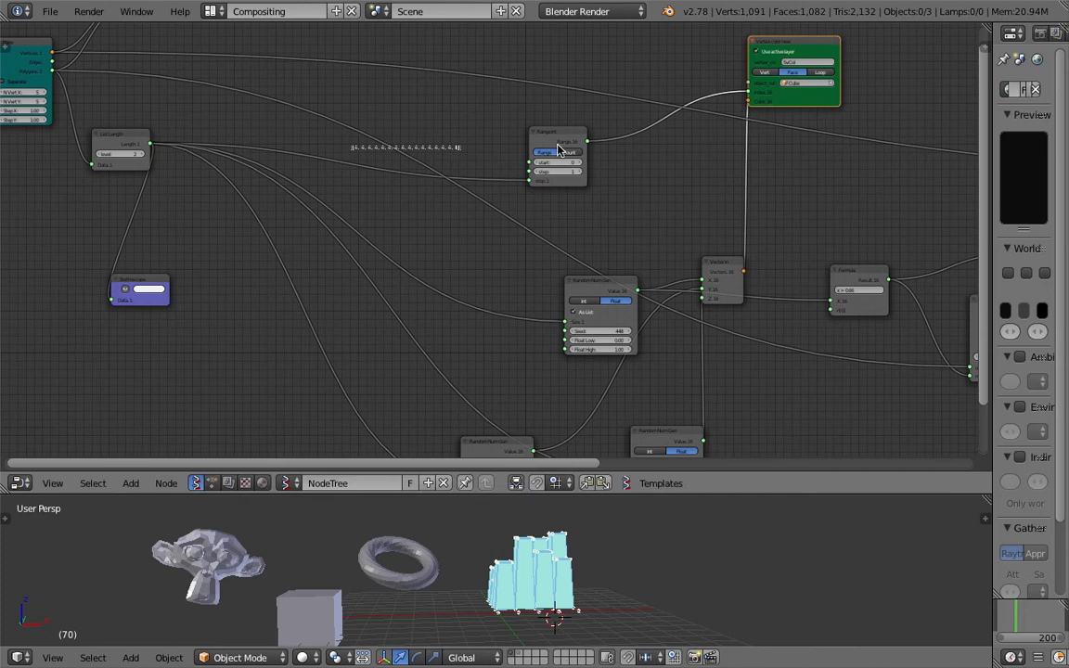
pyautogui.moveTo(563, 151); pyautogui.dragTo(547, 131)
pyautogui.scroll(1, 547, 130)
pyautogui.moveTo(544, 128); pyautogui.dragTo(554, 132, button='middle')
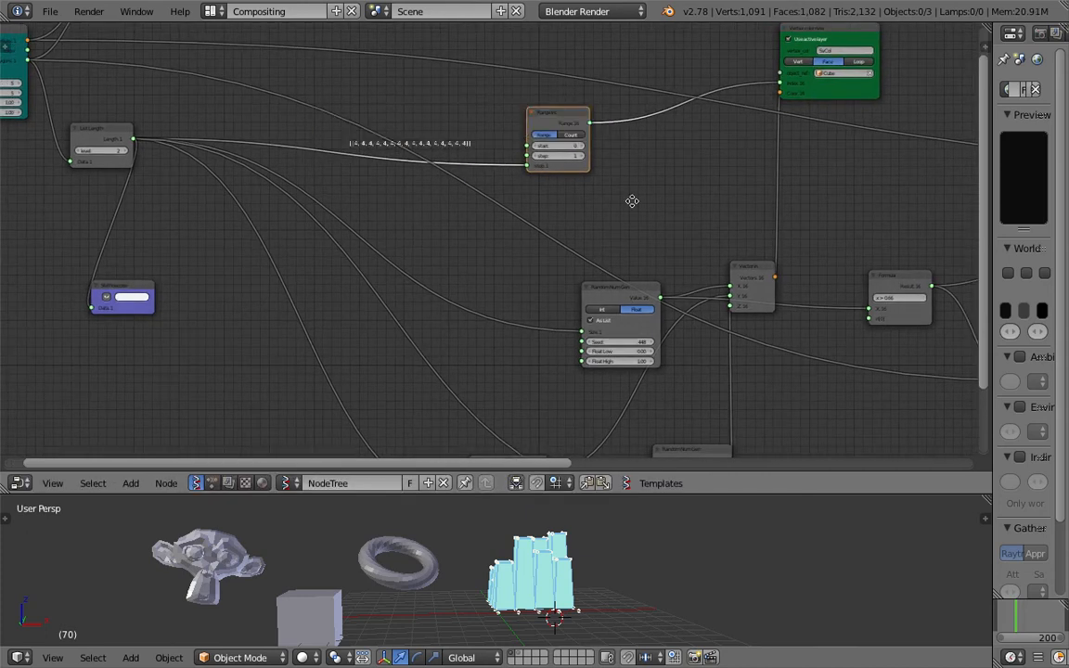
# Gather the three Random Num Gen nodes and the Vector In node into a compact group.
pyautogui.moveTo(649, 281); pyautogui.dragTo(609, 164, button='middle')
pyautogui.moveTo(581, 170); pyautogui.dragTo(478, 148)
pyautogui.moveTo(722, 153); pyautogui.dragTo(689, 77)
pyautogui.keyDown('shift'); pyautogui.scroll(1, 575, 227); pyautogui.keyUp('shift')
pyautogui.moveTo(492, 186); pyautogui.dragTo(442, 157)
pyautogui.moveTo(462, 415); pyautogui.dragTo(362, 303)
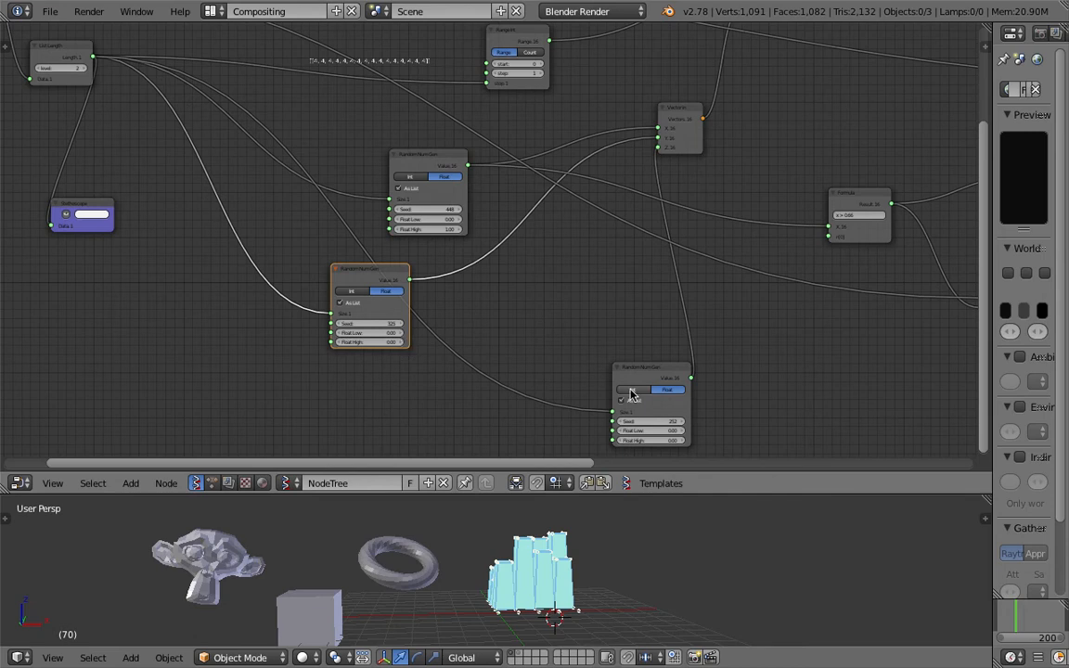
pyautogui.moveTo(650, 381); pyautogui.dragTo(557, 322)
# Join the three Random Num Gen nodes and the Vector In node in a frame.
pyautogui.keyDown('shift'); pyautogui.click(388, 275); pyautogui.keyUp('shift')
pyautogui.keyDown('shift'); pyautogui.click(424, 156); pyautogui.keyUp('shift')
pyautogui.keyDown('shift'); pyautogui.click(680, 109); pyautogui.keyUp('shift')
pyautogui.hotkey('ctrl', 'j')
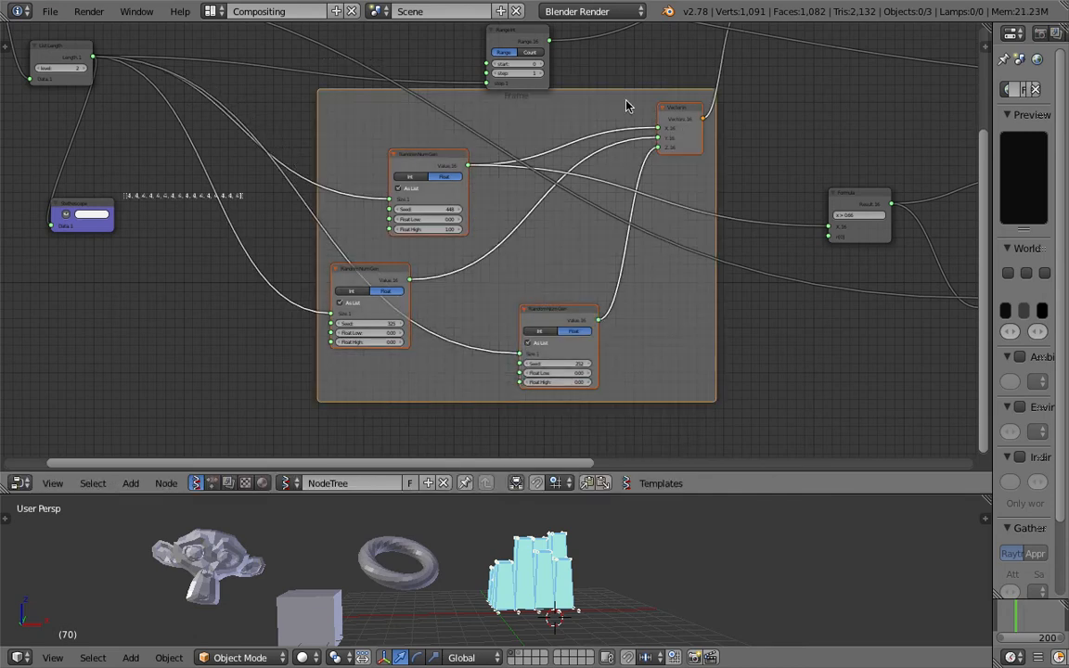
# Move the new frame below the Range Int node and save over the file.
pyautogui.moveTo(626, 101); pyautogui.dragTo(555, 223)
pyautogui.hotkey('ctrl', 's')
pyautogui.click(555, 223)
pyautogui.scroll(-1, 603, 181)
pyautogui.moveTo(815, 232); pyautogui.dragTo(526, 231, button='middle')
pyautogui.scroll(-1, 525, 231)
pyautogui.scroll(1, 525, 229)
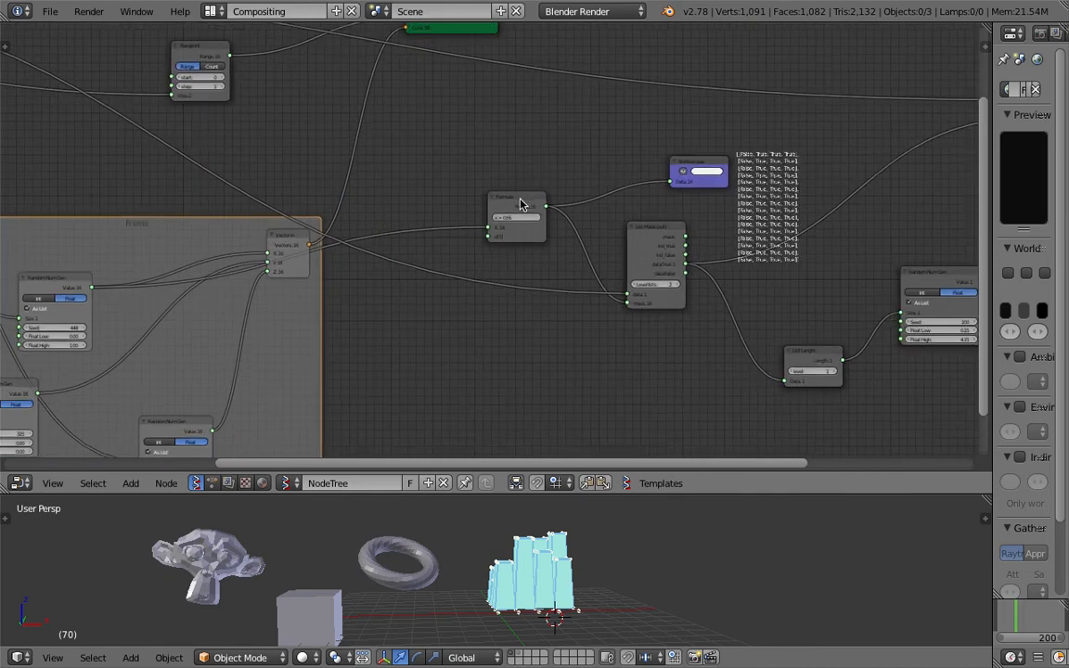
# Move the Formula node up and closer to the random number frame, and save over the file.
pyautogui.moveTo(521, 205); pyautogui.dragTo(489, 146)
pyautogui.scroll(1, 65, 314)
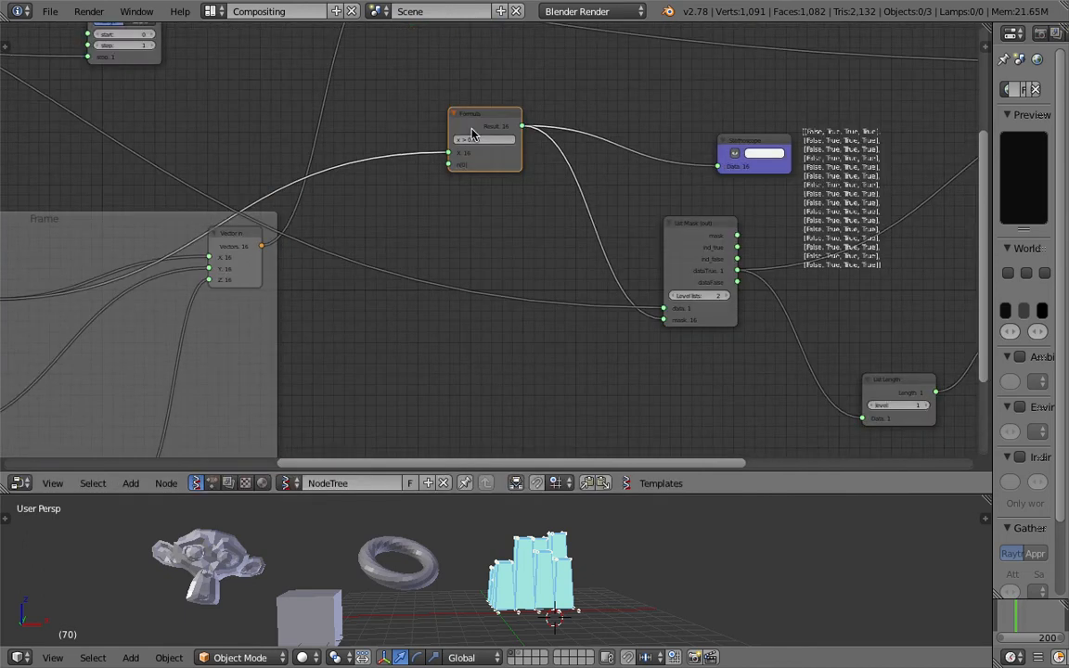
pyautogui.scroll(2, 471, 134)
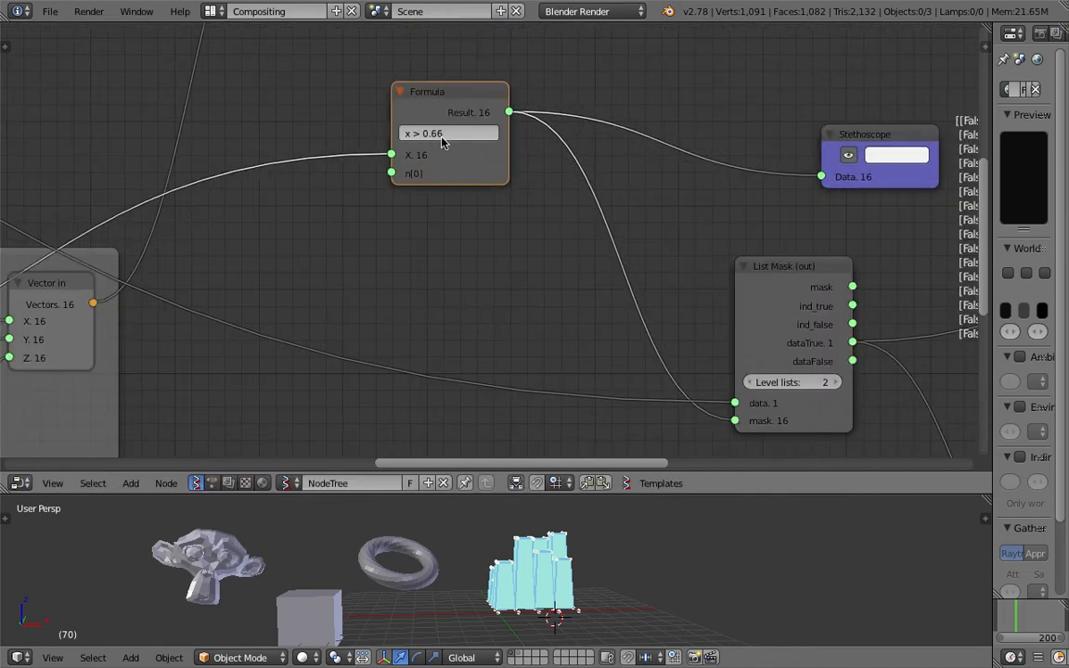
pyautogui.scroll(1, 442, 140)
pyautogui.moveTo(429, 108); pyautogui.dragTo(421, 119)
pyautogui.scroll(-4, 487, 165)
pyautogui.moveTo(643, 525); pyautogui.dragTo(313, 526, button='middle')
pyautogui.hotkey('ctrl', 's')
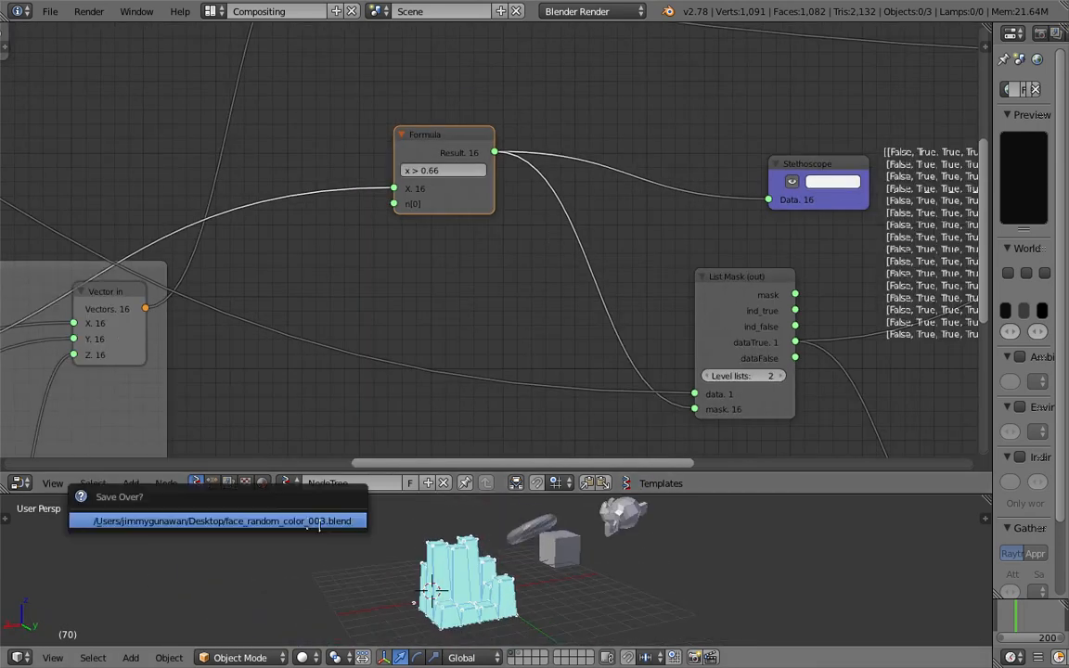
pyautogui.click(313, 526)
# Move the Stethoscope and List Mask (out) nodes closer to the Formula node.
pyautogui.scroll(-5, 542, 192)
pyautogui.moveTo(543, 192); pyautogui.dragTo(506, 190, button='middle')
pyautogui.scroll(1, 620, 204)
pyautogui.scroll(1, 655, 199)
pyautogui.moveTo(697, 181); pyautogui.dragTo(602, 116)
pyautogui.scroll(1, 652, 250)
pyautogui.moveTo(652, 250); pyautogui.dragTo(576, 200)
pyautogui.moveTo(671, 274); pyautogui.dragTo(579, 166)
pyautogui.moveTo(553, 251); pyautogui.dragTo(408, 213, button='middle')
# Try another Level lists value on the List Mask (out) node and return it to 2.
pyautogui.click(414, 226)
pyautogui.click(485, 229)
pyautogui.click(414, 229)
pyautogui.click(487, 230)
# Adjust the positions of the List Mask (out) and Formula nodes slightly and save over the file.
pyautogui.moveTo(465, 135); pyautogui.dragTo(454, 159)
pyautogui.scroll(-4, 409, 163)
pyautogui.moveTo(306, 152); pyautogui.dragTo(302, 130)
pyautogui.hotkey('ctrl', 's')
pyautogui.click(301, 130)
# Move the List Length node closer to the List Mask (out) node.
pyautogui.scroll(-1, 595, 276)
pyautogui.moveTo(702, 391); pyautogui.dragTo(523, 250, button='middle')
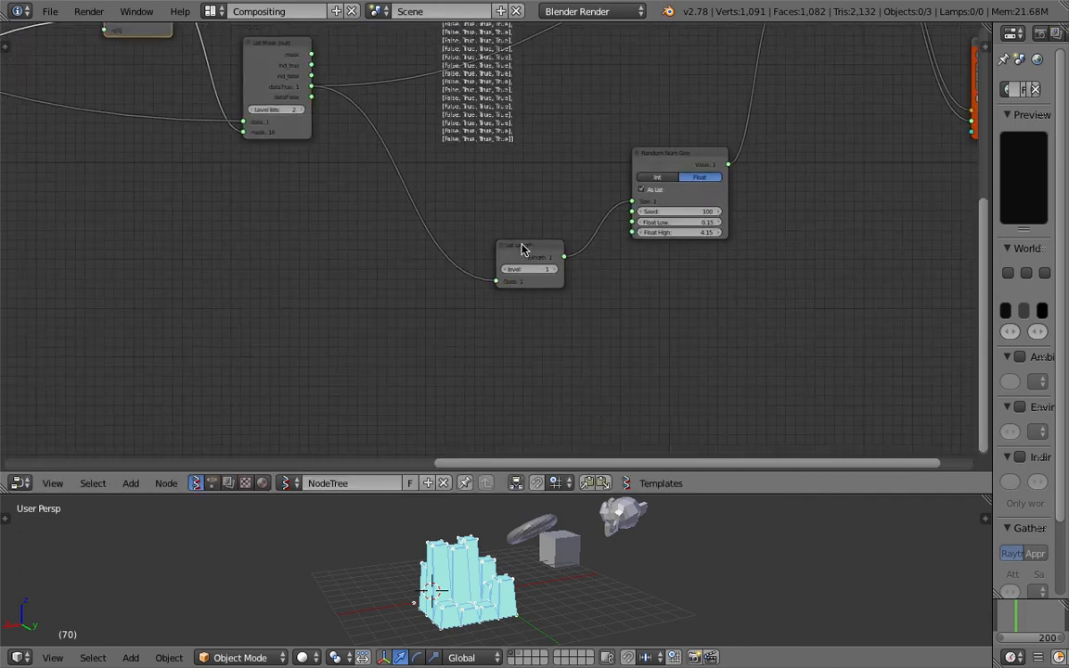
pyautogui.moveTo(523, 249); pyautogui.dragTo(444, 170)
pyautogui.scroll(3, 479, 198)
# Try level 2 on the List Length node that feeds the height Random Num Gen, and return it to 1.
pyautogui.click(470, 176)
pyautogui.click(417, 177)
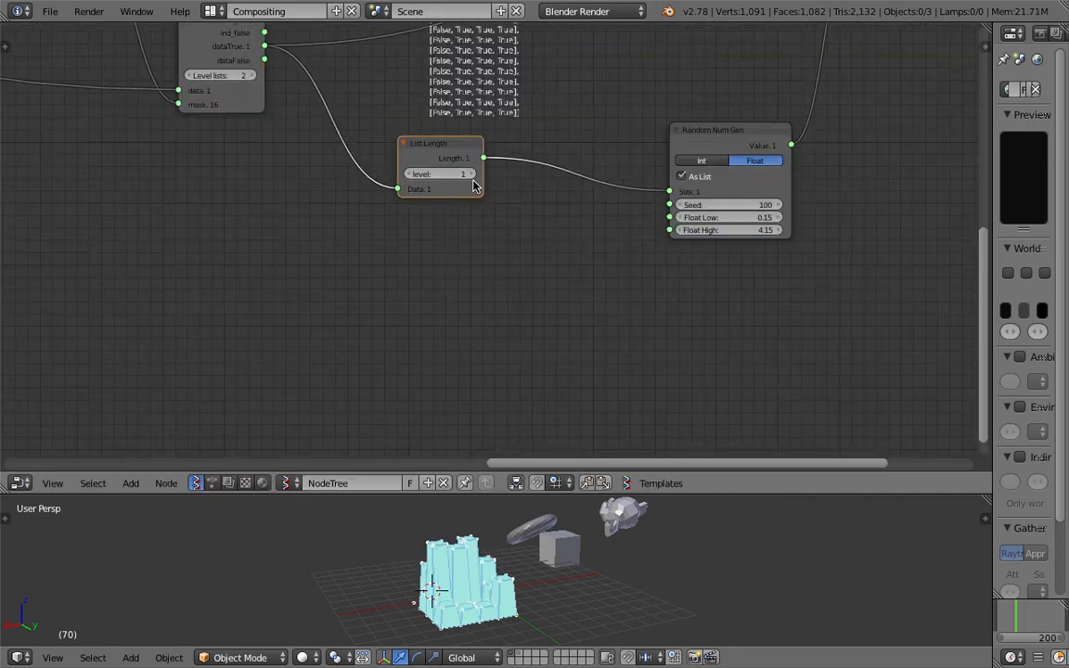
pyautogui.click(467, 175)
pyautogui.moveTo(534, 530); pyautogui.dragTo(446, 472, button='middle')
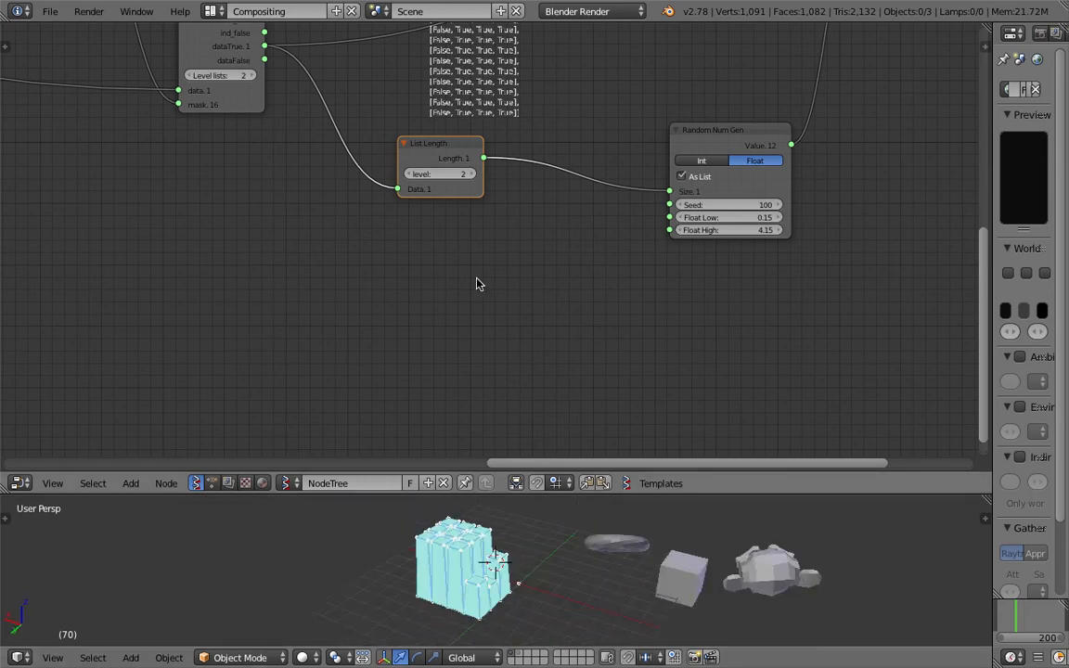
pyautogui.click(415, 181)
# Save over the file and bring the height Random Num Gen and Extrude Separate Faces nodes closer to the mask nodes.
pyautogui.hotkey('ctrl', 's')
pyautogui.click(548, 640)
pyautogui.moveTo(750, 139); pyautogui.dragTo(604, 260, button='middle')
pyautogui.moveTo(603, 258); pyautogui.dragTo(593, 147)
pyautogui.moveTo(593, 202); pyautogui.dragTo(522, 292, button='middle')
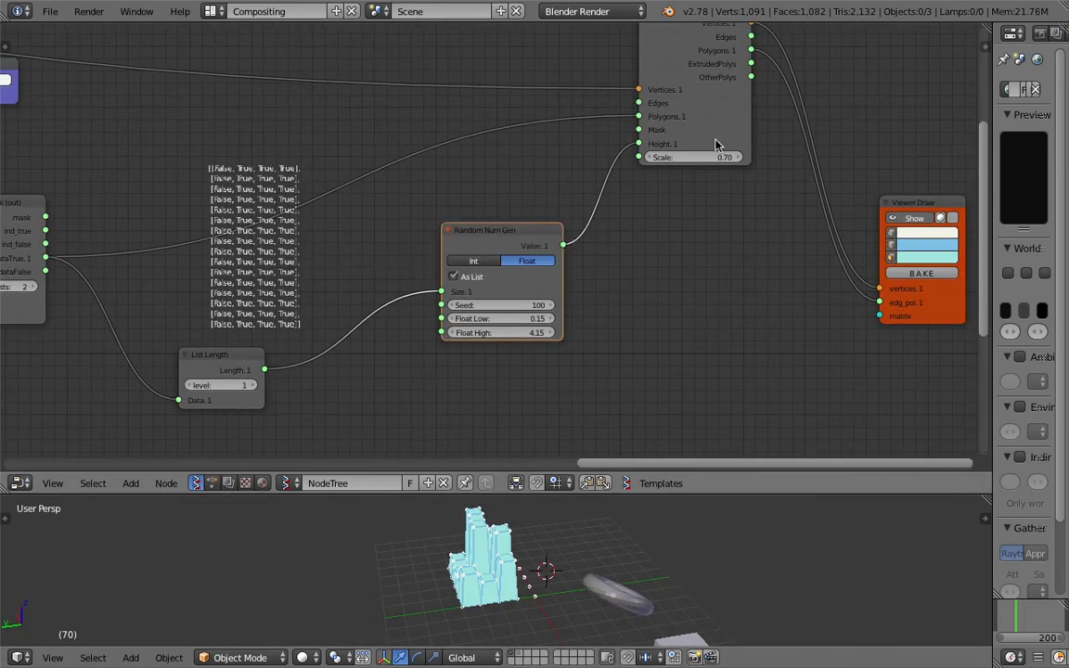
pyautogui.moveTo(716, 140); pyautogui.dragTo(673, 158)
pyautogui.moveTo(673, 157); pyautogui.dragTo(693, 191, button='middle')
pyautogui.scroll(-1, 415, 283)
pyautogui.moveTo(315, 273); pyautogui.dragTo(427, 280, button='middle')
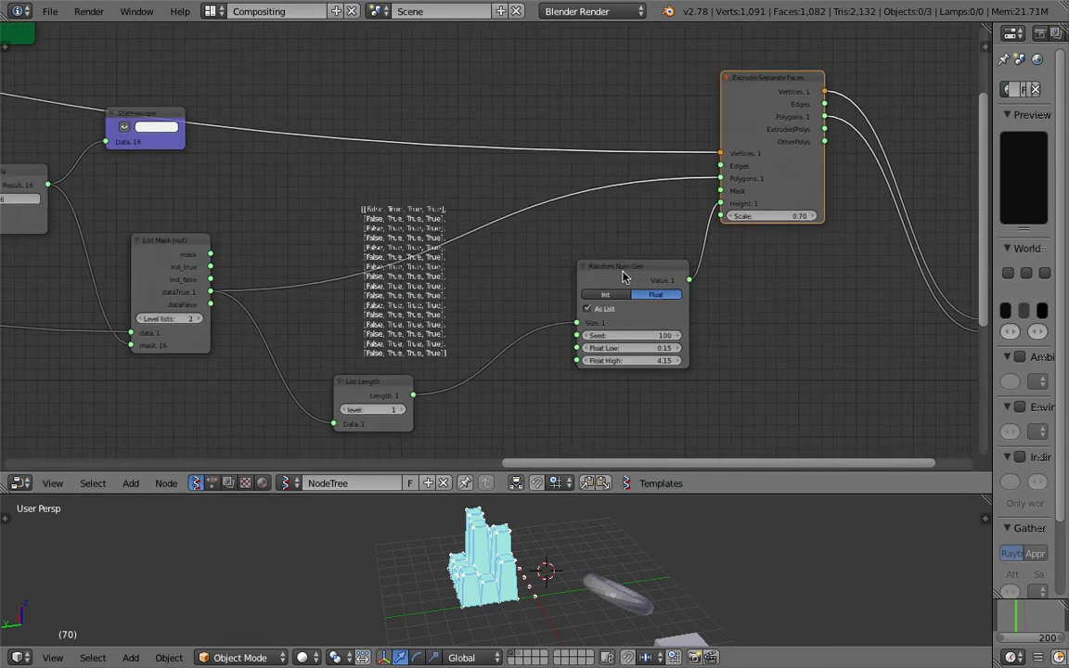
# Tighten the layout of the height Random Num Gen and List Length nodes, and place Viewer Draw right beside Extrude Separate Faces.
pyautogui.moveTo(647, 270); pyautogui.dragTo(601, 246)
pyautogui.moveTo(600, 246); pyautogui.dragTo(576, 248, button='middle')
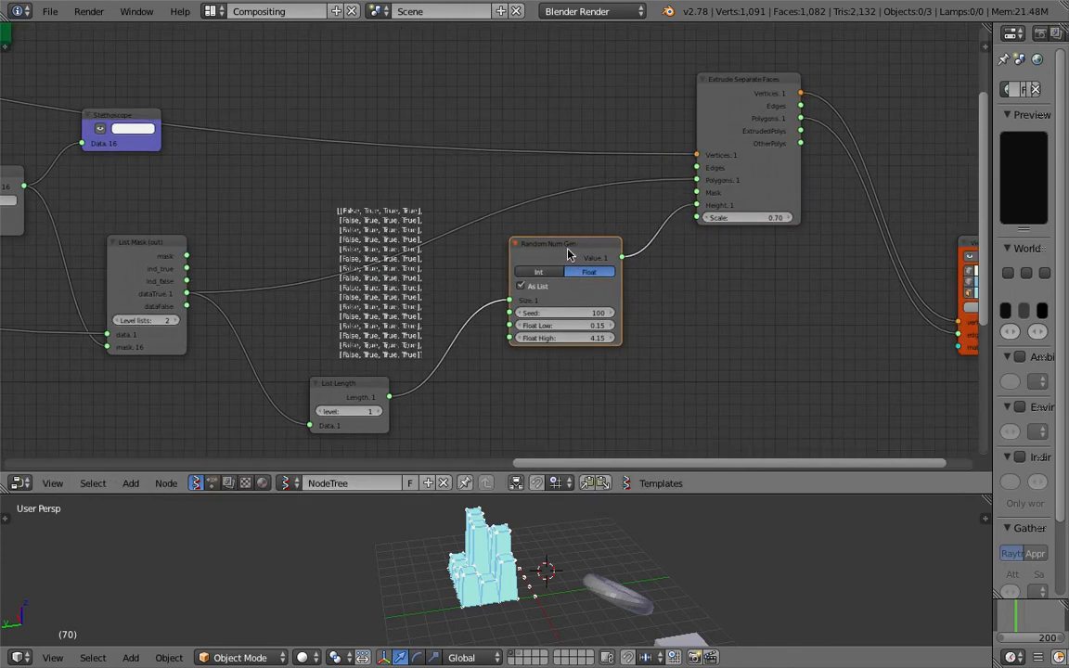
pyautogui.moveTo(569, 255); pyautogui.dragTo(552, 256)
pyautogui.moveTo(616, 309); pyautogui.dragTo(543, 302, button='middle')
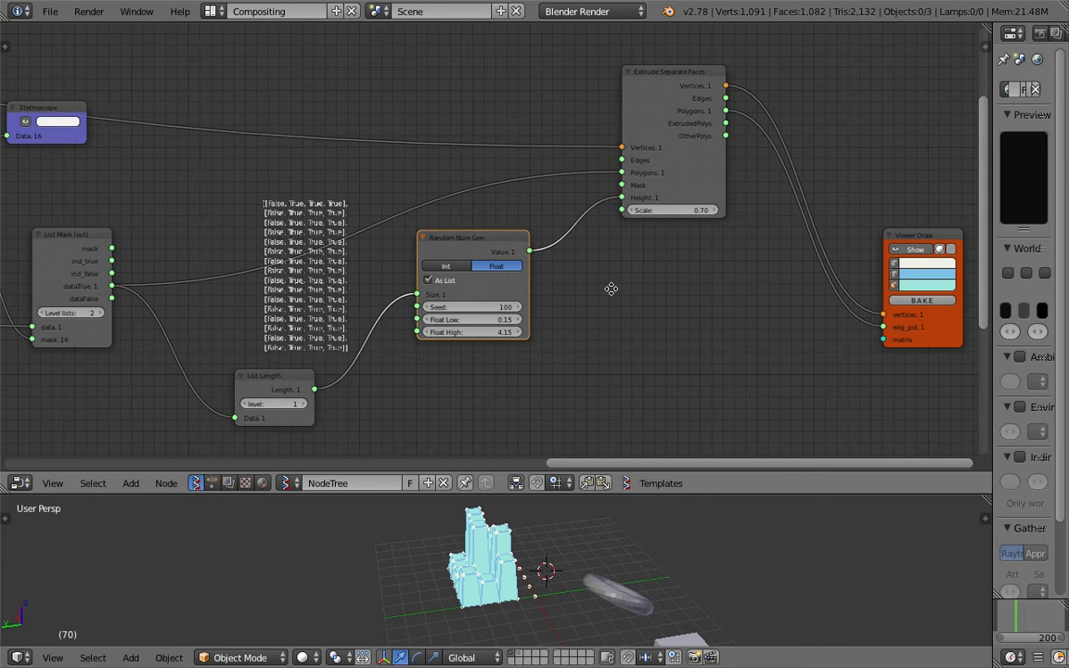
pyautogui.moveTo(611, 287); pyautogui.dragTo(597, 287, button='middle')
pyautogui.moveTo(472, 250); pyautogui.dragTo(457, 249)
pyautogui.moveTo(281, 380); pyautogui.dragTo(260, 363)
pyautogui.moveTo(894, 280); pyautogui.dragTo(783, 151)
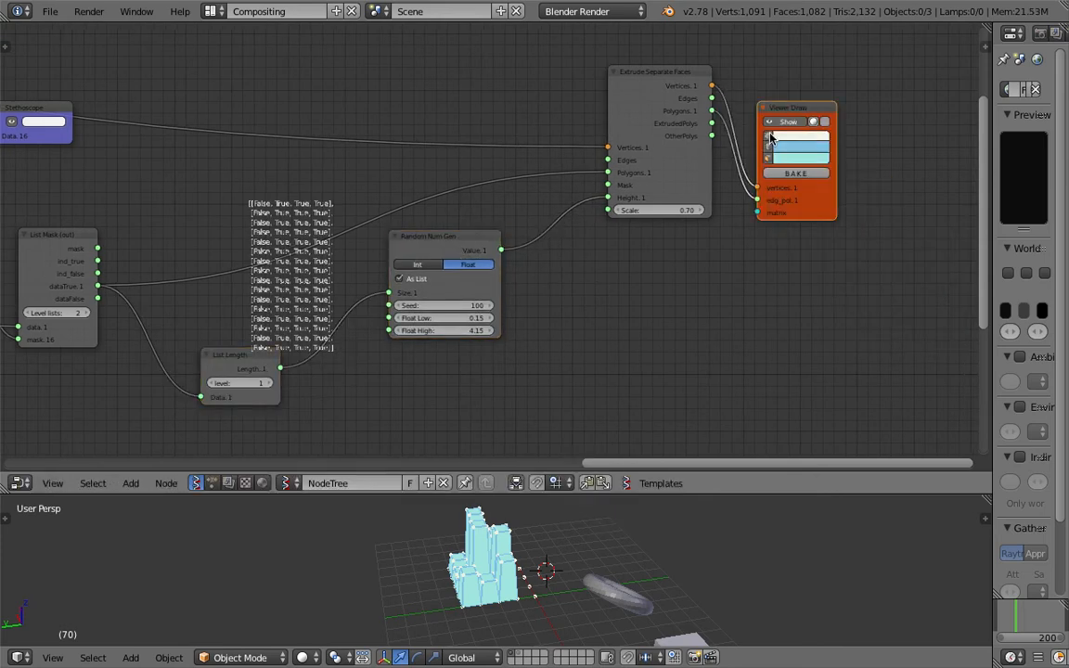
# Toggle the Viewer Draw node's display off and on to check the extruded mesh from several angles.
pyautogui.click(779, 124)
pyautogui.click(779, 125)
pyautogui.click(779, 125)
pyautogui.click(779, 124)
pyautogui.moveTo(581, 557); pyautogui.dragTo(630, 566, button='middle')
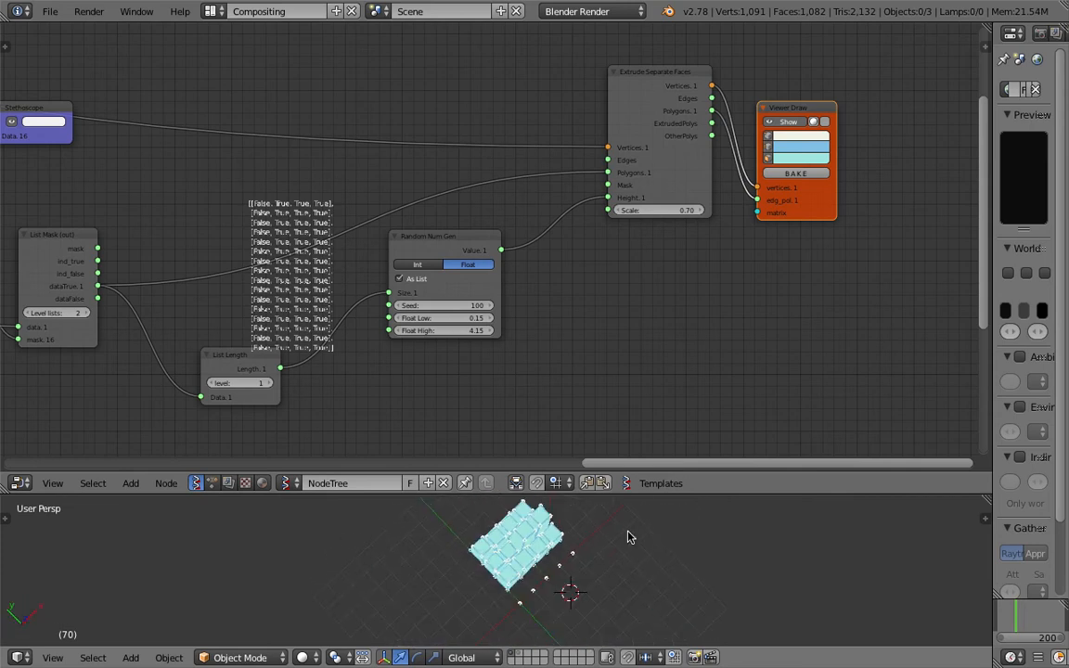
# Enlarge the 3D viewport to inspect the mesh, restore space to the node editor, and save over the file.
pyautogui.moveTo(638, 495); pyautogui.dragTo(638, 265)
pyautogui.moveTo(638, 269); pyautogui.dragTo(492, 547, button='middle')
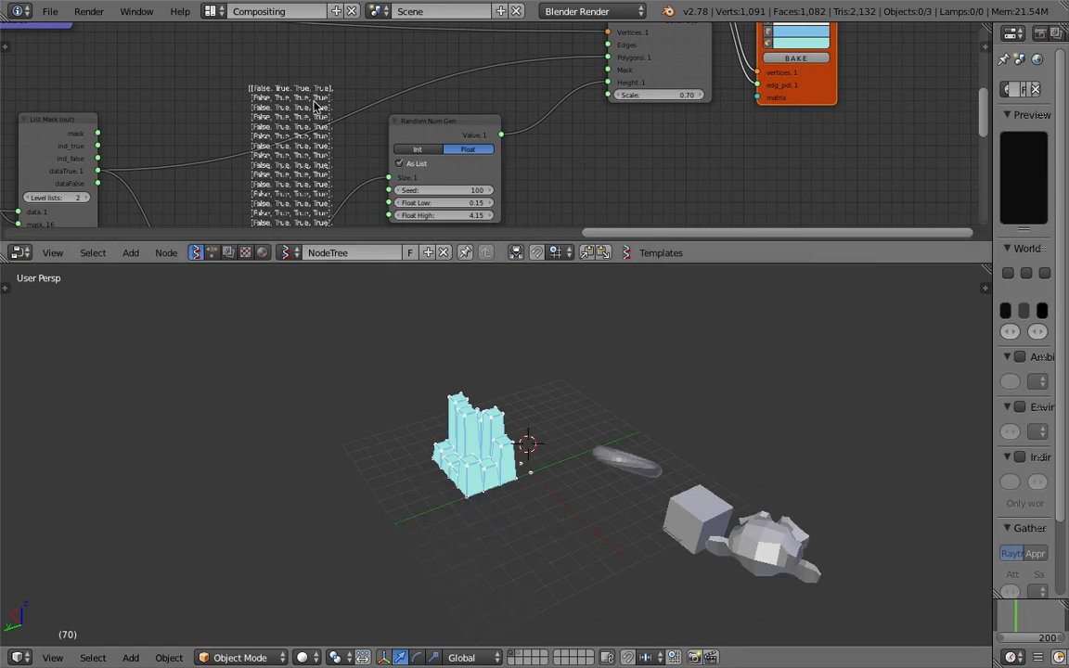
pyautogui.scroll(-1, 314, 125)
pyautogui.scroll(-1, 314, 125)
pyautogui.moveTo(601, 263); pyautogui.dragTo(597, 471)
pyautogui.scroll(2, 516, 566)
pyautogui.hotkey('ctrl', 's')
pyautogui.click(506, 554)
# Duplicate the Viewer Draw node and place the copy in the empty area between Vertex color new and Extrude Separate Faces.
pyautogui.moveTo(614, 247); pyautogui.dragTo(559, 234, button='middle')
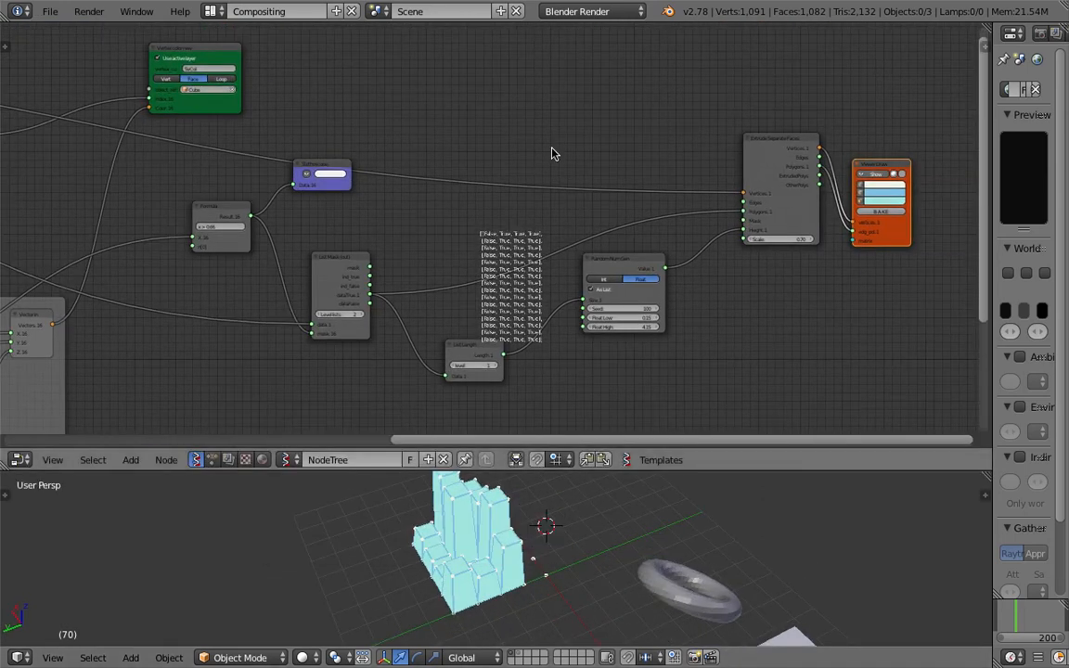
pyautogui.moveTo(319, 65); pyautogui.dragTo(426, 142, button='middle')
pyautogui.moveTo(930, 230); pyautogui.dragTo(653, 230, button='middle')
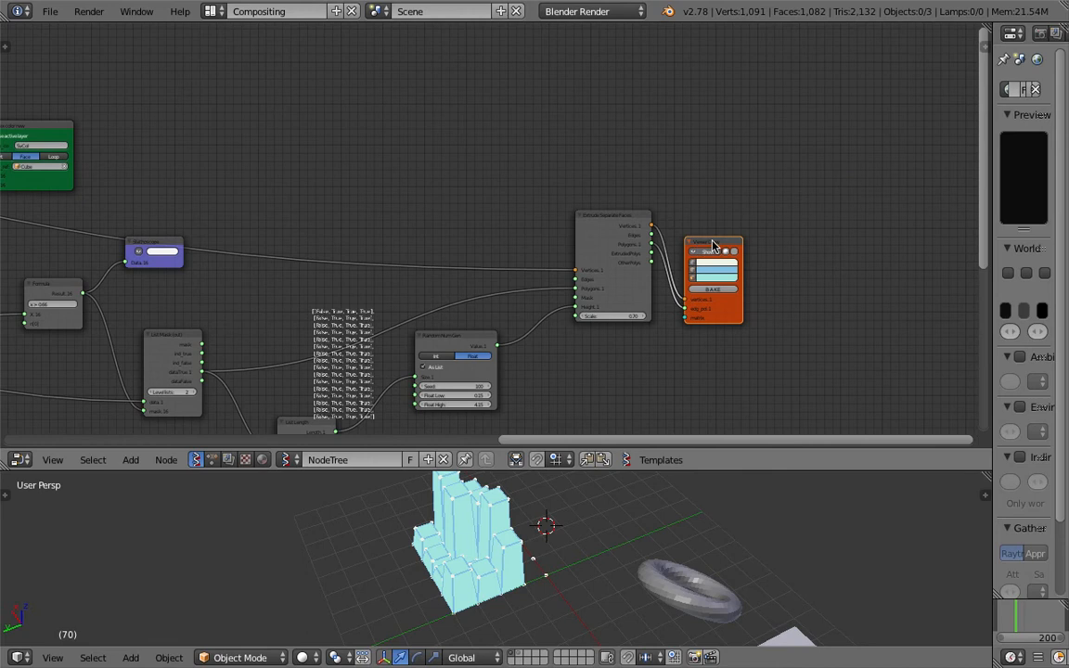
pyautogui.hotkey('shift', 'd')
pyautogui.click(339, 124)
pyautogui.moveTo(184, 131); pyautogui.dragTo(348, 131, button='middle')
pyautogui.scroll(1, 348, 130)
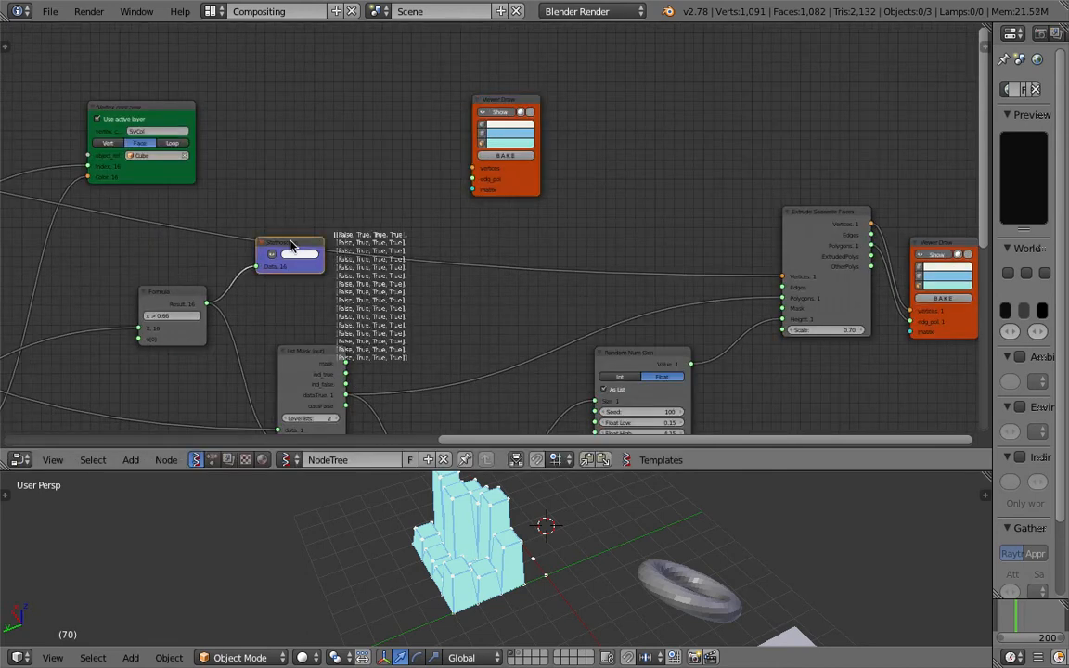
# Delete the Stethoscope node attached to Formula and save over the file.
pyautogui.moveTo(291, 245); pyautogui.dragTo(500, 203, button='middle')
pyautogui.press('x')
pyautogui.hotkey('ctrl', 's')
pyautogui.click(468, 170)
# Raise the Vertex color new node slightly and save over the file.
pyautogui.moveTo(545, 134); pyautogui.dragTo(602, 162, button='middle')
pyautogui.moveTo(517, 171); pyautogui.dragTo(583, 192, button='middle')
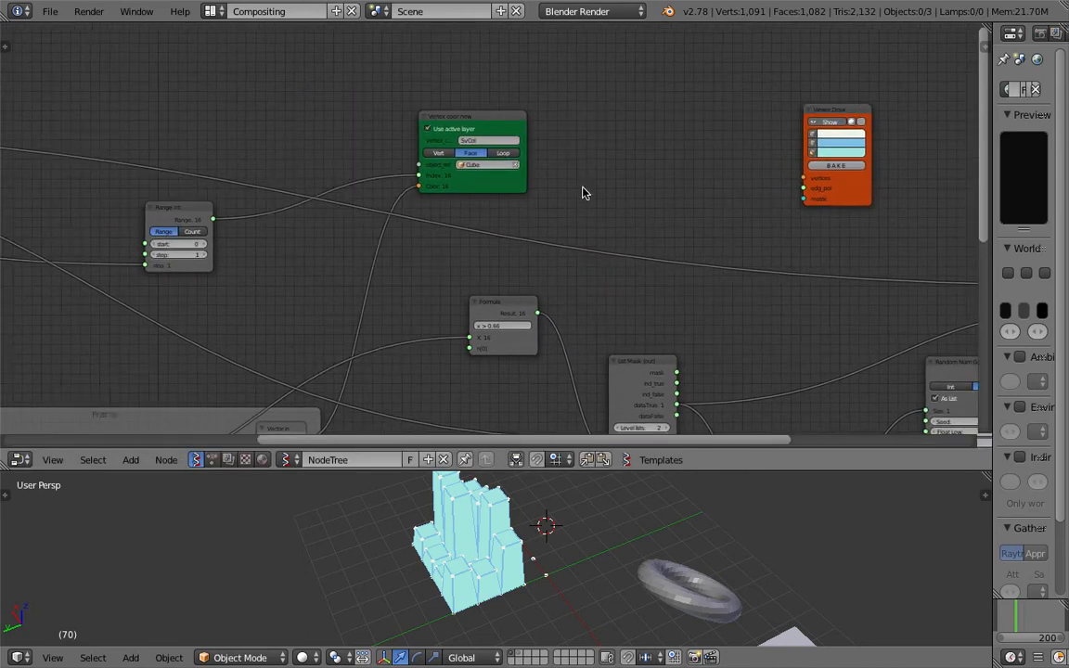
pyautogui.scroll(-1, 583, 193)
pyautogui.moveTo(484, 126); pyautogui.dragTo(486, 121)
pyautogui.hotkey('ctrl', 's')
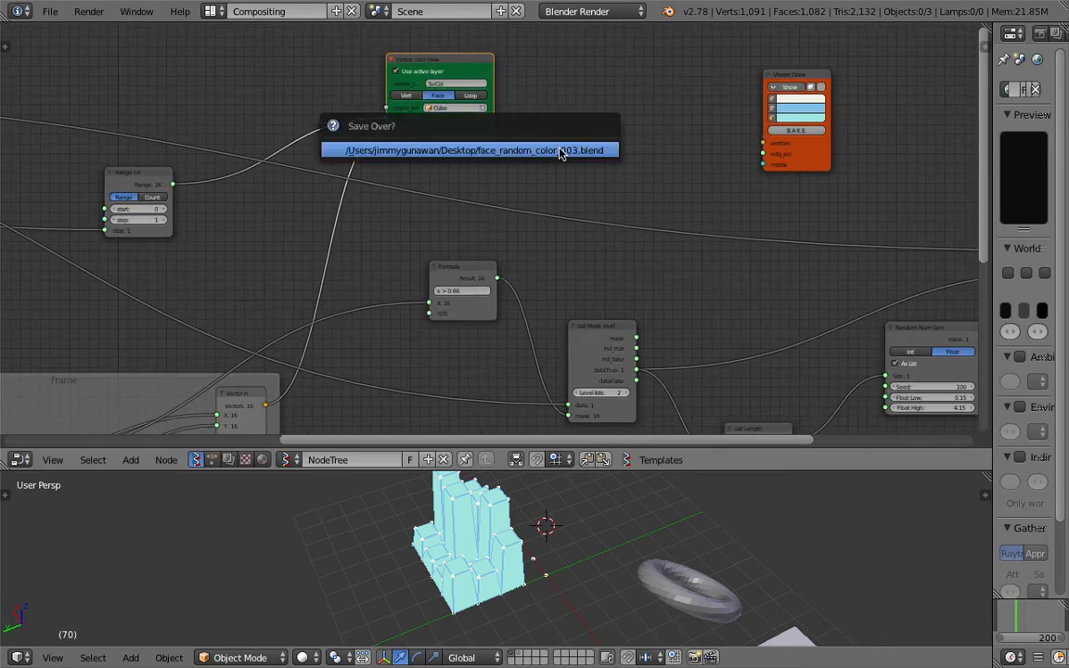
pyautogui.click(546, 148)
# Connect the Plane's Vertices output to the vertices input of the duplicated Viewer Draw node.
pyautogui.scroll(-6, 372, 184)
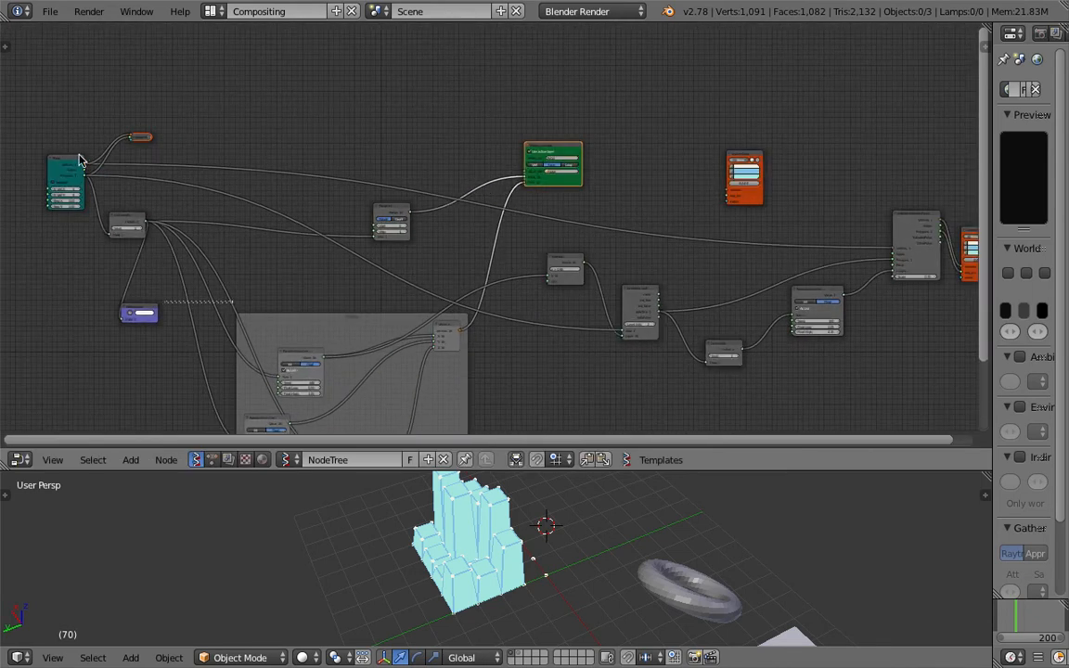
pyautogui.moveTo(88, 169); pyautogui.dragTo(727, 188)
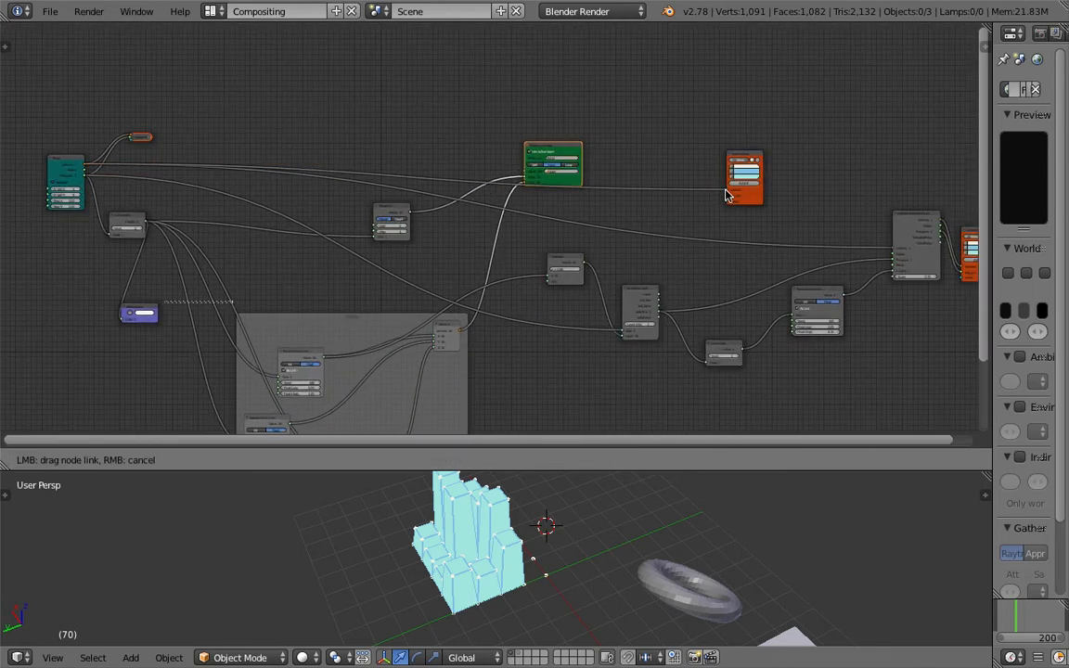
pyautogui.moveTo(680, 164); pyautogui.dragTo(508, 120, button='middle')
pyautogui.scroll(3, 598, 71)
pyautogui.moveTo(598, 71); pyautogui.dragTo(566, 141, button='middle')
pyautogui.click(610, 70)
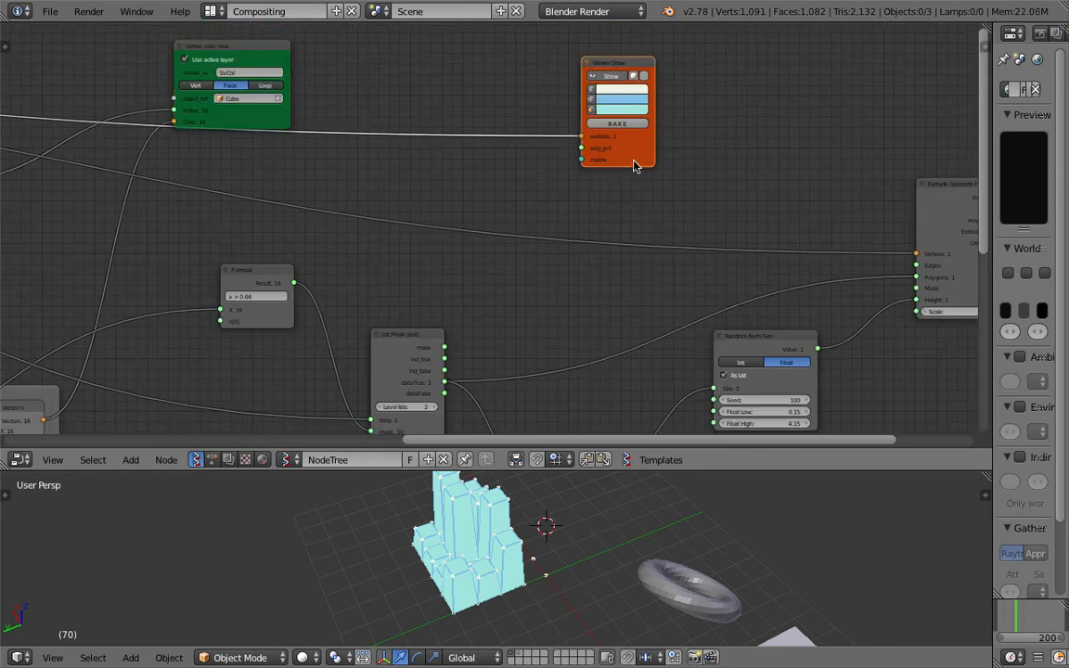
# Reposition the duplicated Viewer Draw and List Mask (out) nodes, and connect dataTrue to the viewer's edg_pol input.
pyautogui.moveTo(634, 161); pyautogui.dragTo(675, 188)
pyautogui.moveTo(420, 254); pyautogui.dragTo(431, 215, button='middle')
pyautogui.moveTo(423, 299); pyautogui.dragTo(475, 300)
pyautogui.moveTo(543, 228); pyautogui.dragTo(633, 136)
# Set the duplicated Viewer Draw node's polygon colour to blue and save over the file.
pyautogui.moveTo(576, 502); pyautogui.dragTo(536, 523, button='middle')
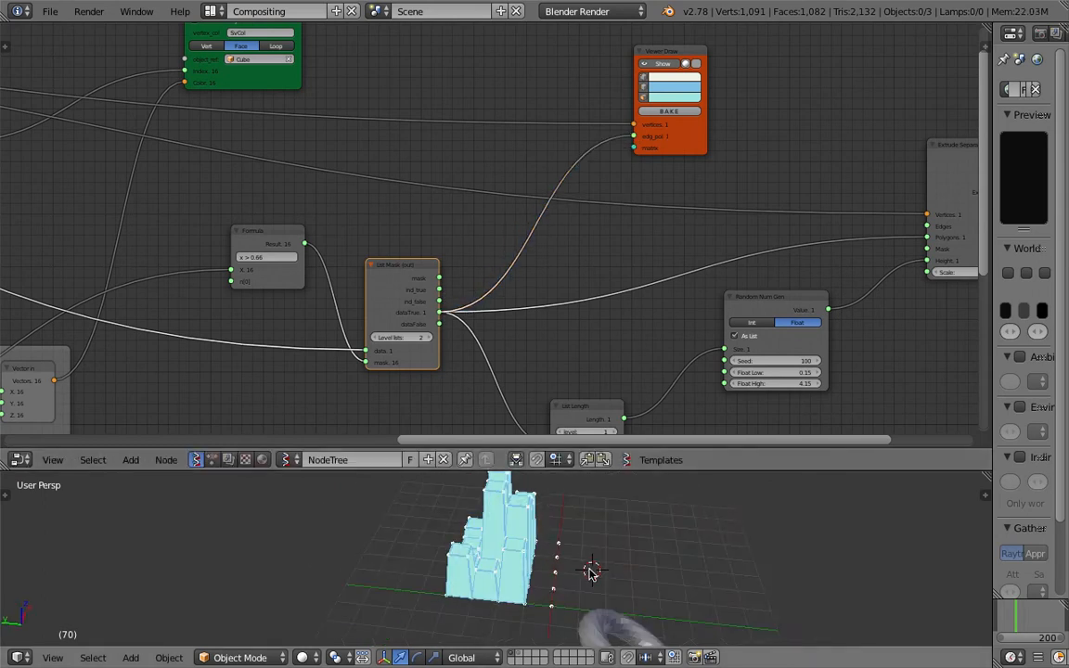
pyautogui.moveTo(587, 568); pyautogui.dragTo(597, 580, button='middle')
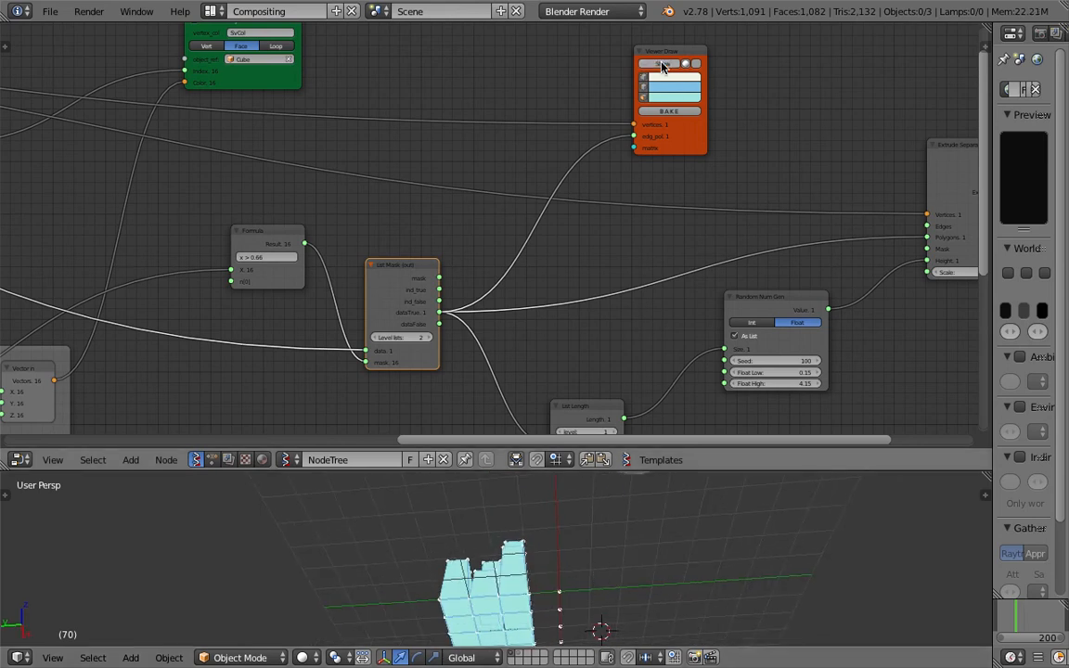
pyautogui.click(663, 98)
pyautogui.moveTo(691, 137); pyautogui.dragTo(720, 130)
pyautogui.moveTo(656, 363); pyautogui.dragTo(650, 307, button='middle')
pyautogui.hotkey('ctrl', 's')
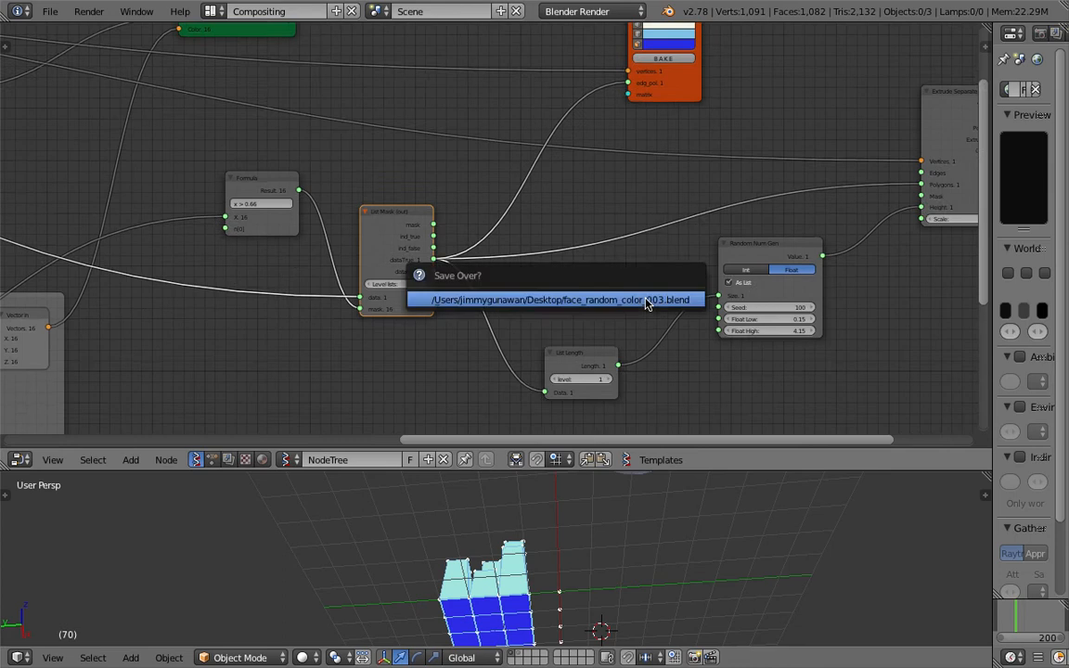
pyautogui.click(647, 303)
# Move the Formula node further from List Mask (out), lower List Mask (out) slightly, and save over the file.
pyautogui.moveTo(357, 278); pyautogui.dragTo(613, 225, button='middle')
pyautogui.moveTo(503, 138); pyautogui.dragTo(411, 143)
pyautogui.moveTo(550, 284); pyautogui.dragTo(610, 294, button='middle')
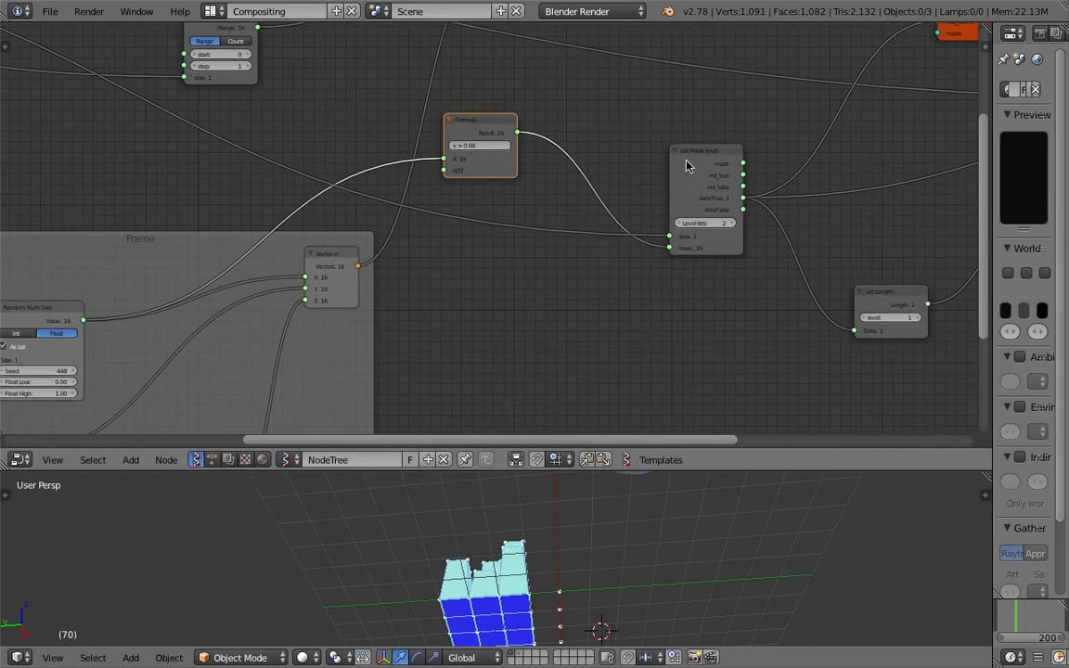
pyautogui.moveTo(687, 166); pyautogui.dragTo(692, 177)
pyautogui.hotkey('ctrl', 's')
pyautogui.click(656, 165)
# Add a Stethoscope node beside Formula, connect Formula's Result to its Data input, and save over the file.
pyautogui.moveTo(548, 147); pyautogui.dragTo(632, 179, button='middle')
pyautogui.hotkey('shift', 'a')
pyautogui.click(630, 175)
pyautogui.write('ste')
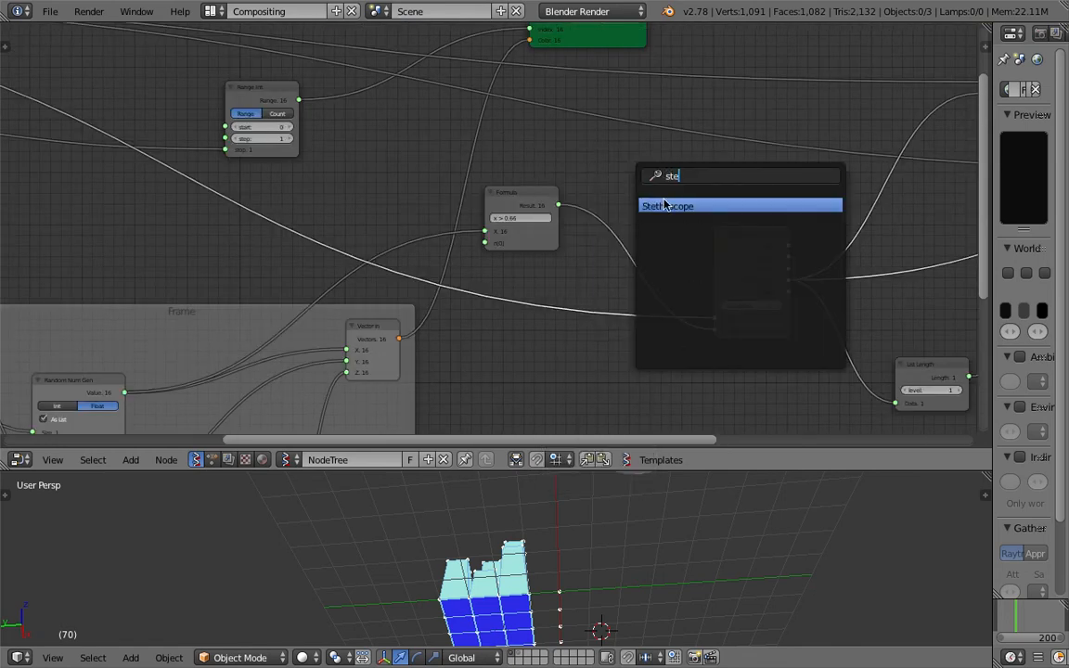
pyautogui.press('Return')
pyautogui.click(662, 198)
pyautogui.moveTo(558, 204); pyautogui.dragTo(641, 202)
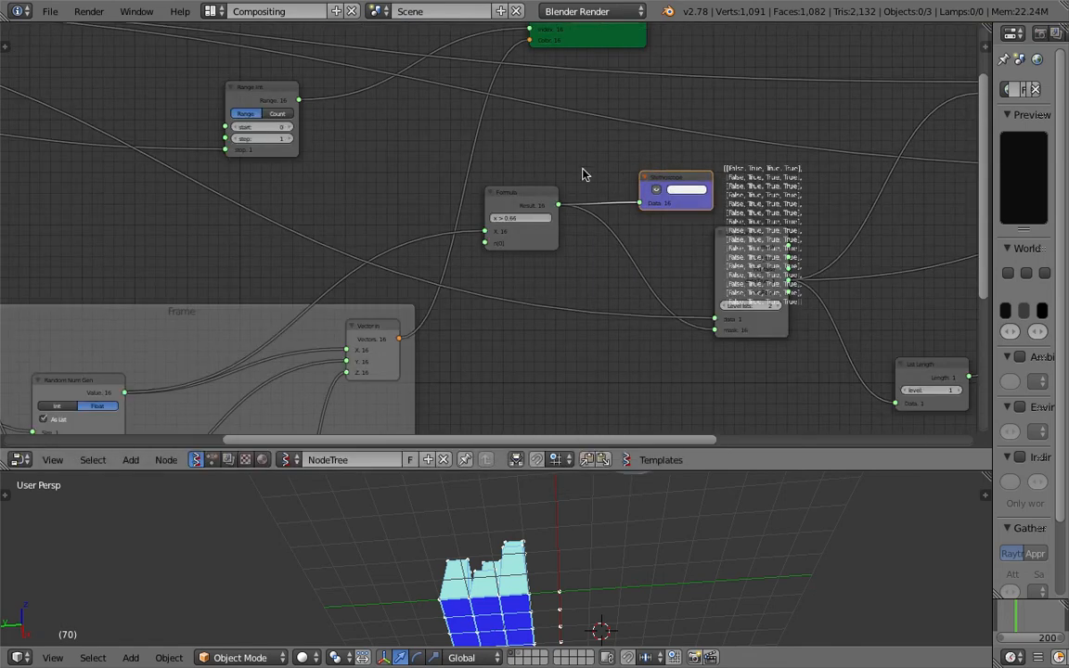
pyautogui.scroll(3, 583, 175)
pyautogui.moveTo(636, 188); pyautogui.dragTo(480, 184, button='middle')
pyautogui.hotkey('ctrl', 's')
pyautogui.click(480, 184)
pyautogui.scroll(2, 620, 162)
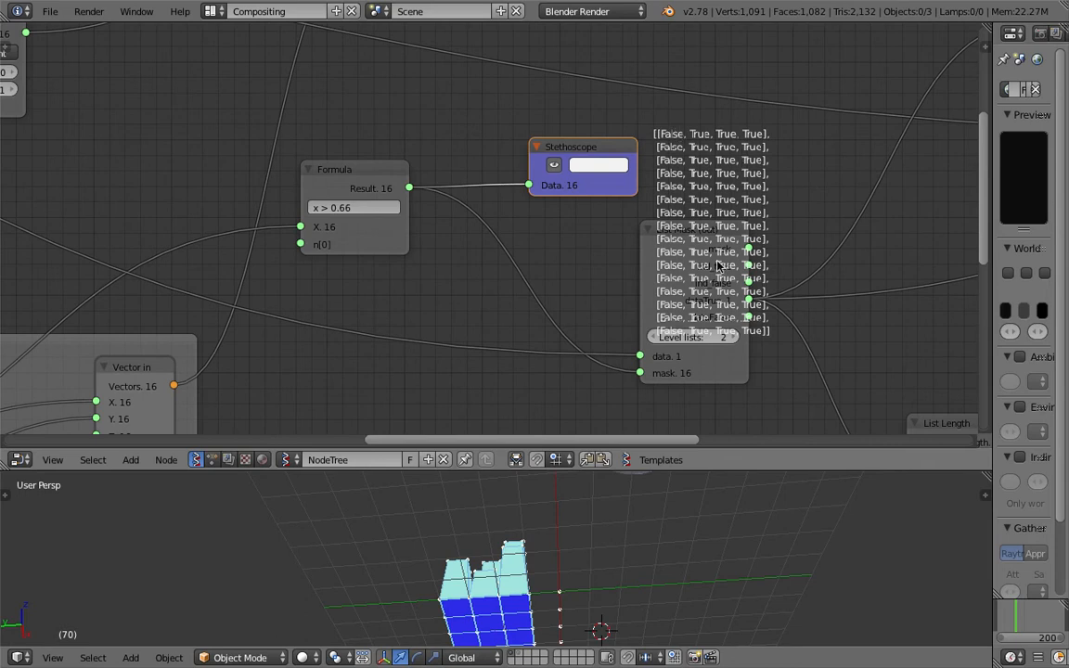
# Raise the uppermost Random Num Gen node in the frame slightly and save over the file.
pyautogui.scroll(-2, 722, 240)
pyautogui.moveTo(291, 200); pyautogui.dragTo(481, 185, button='middle')
pyautogui.scroll(-4, 482, 185)
pyautogui.moveTo(382, 212); pyautogui.dragTo(489, 160, button='middle')
pyautogui.moveTo(234, 311); pyautogui.dragTo(250, 287)
pyautogui.hotkey('ctrl', 's')
pyautogui.click(250, 287)
pyautogui.scroll(-3, 241, 269)
pyautogui.moveTo(232, 245); pyautogui.dragTo(364, 273, button='middle')
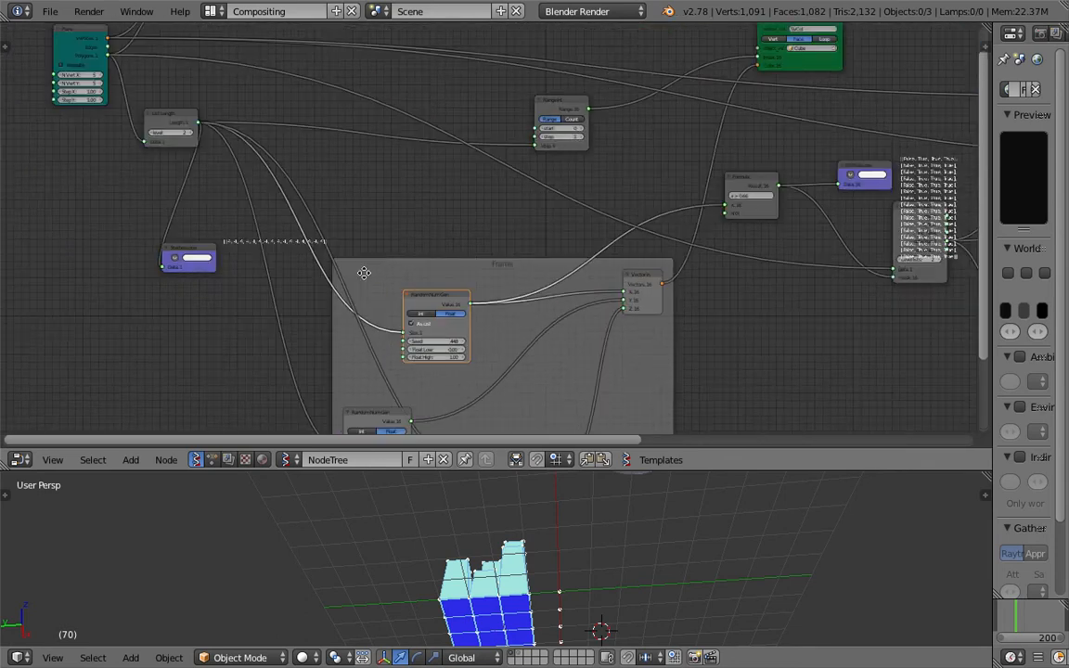
# Set the level of the List Length node fed by the Plane to 1 and save over the file.
pyautogui.scroll(1, 130, 139)
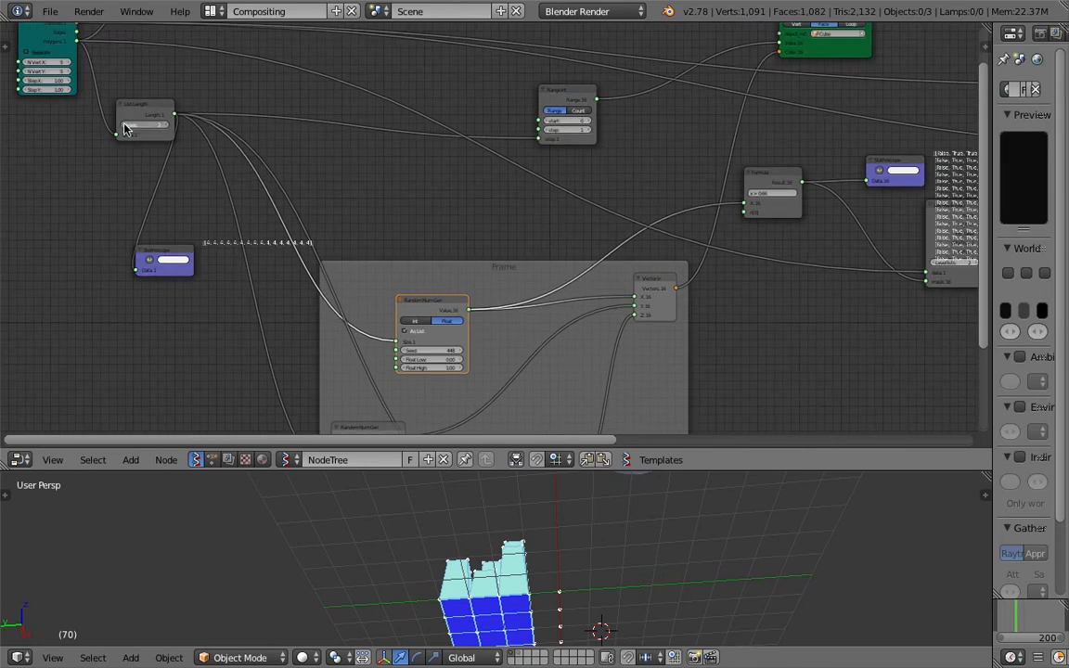
pyautogui.click(126, 125)
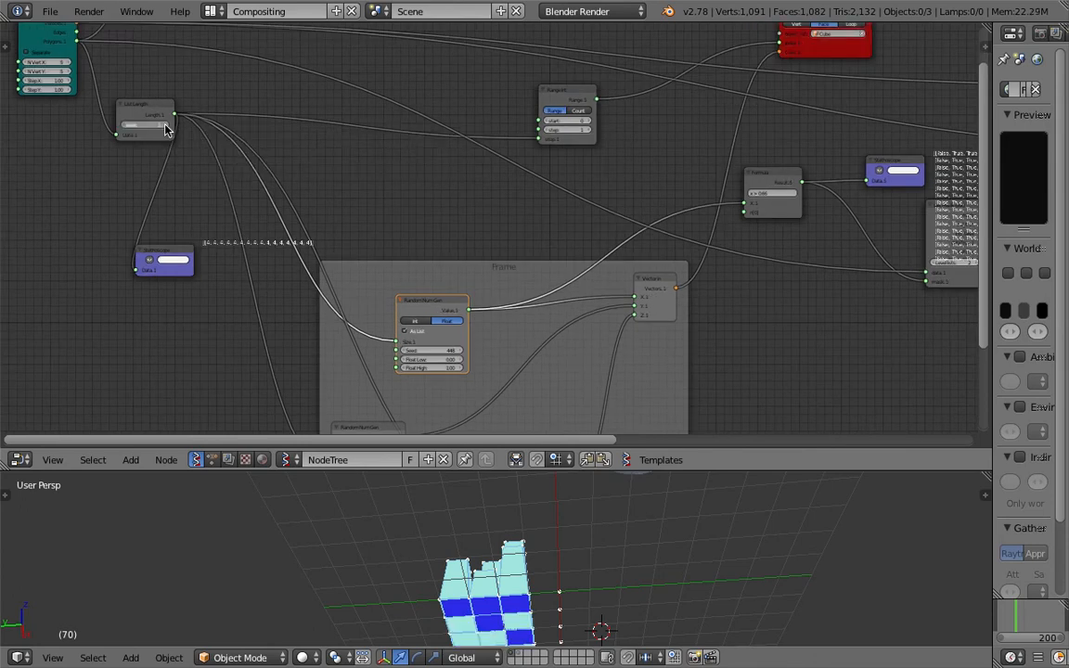
pyautogui.hotkey('ctrl', 's')
pyautogui.click(148, 124)
# Move the Plane's List Length node down, directly beneath the Plane node.
pyautogui.moveTo(151, 113); pyautogui.dragTo(125, 145)
pyautogui.moveTo(274, 127); pyautogui.dragTo(232, 204, button='middle')
pyautogui.moveTo(370, 175); pyautogui.dragTo(385, 176, button='middle')
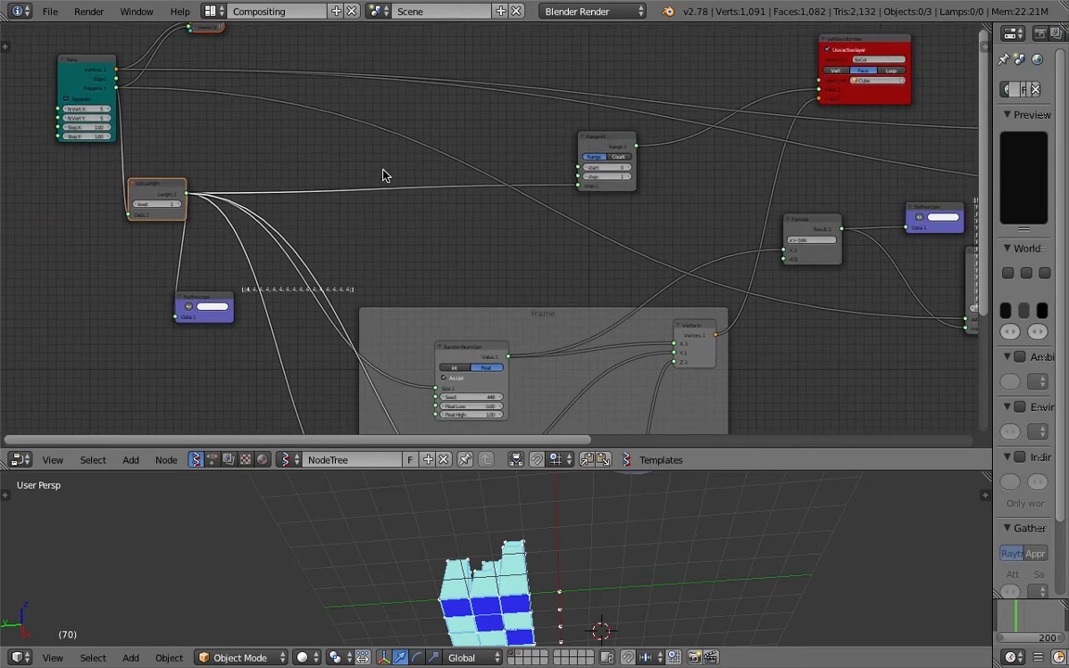
# Compare level 2 with level 1 on the Plane's List Length node.
pyautogui.click(201, 296)
pyautogui.click(175, 205)
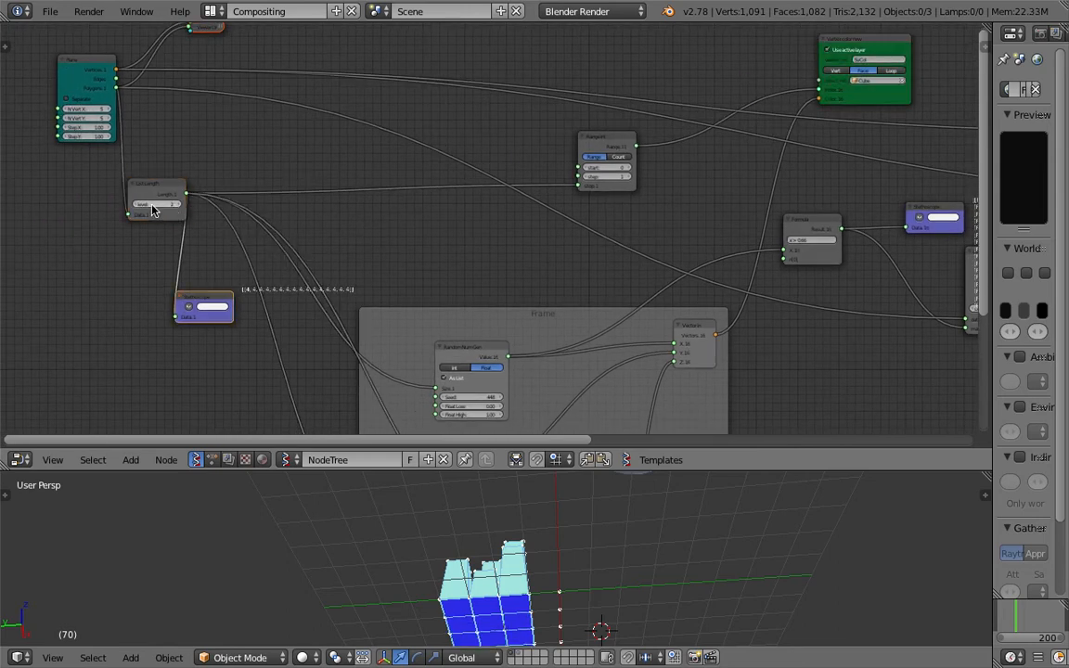
pyautogui.click(139, 206)
pyautogui.moveTo(503, 205); pyautogui.dragTo(461, 208, button='middle')
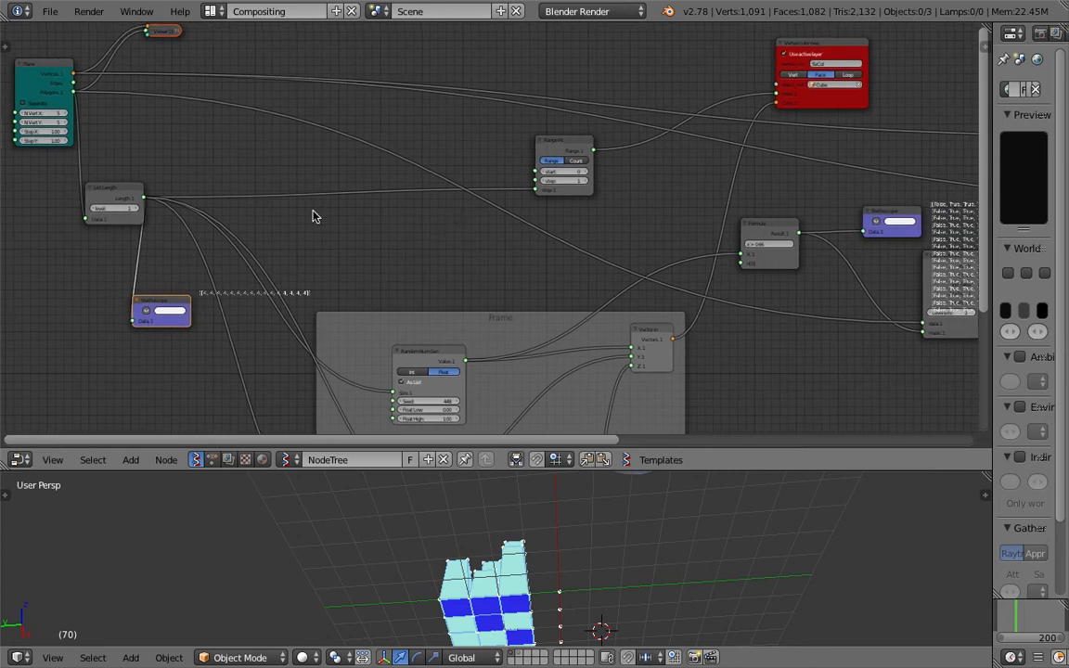
# Set the level of the Plane's List Length node to 2 and save over the file.
pyautogui.click(136, 210)
pyautogui.hotkey('ctrl', 's')
pyautogui.click(141, 209)
pyautogui.moveTo(425, 207); pyautogui.dragTo(422, 165, button='middle')
pyautogui.moveTo(398, 270); pyautogui.dragTo(456, 190, button='middle')
pyautogui.moveTo(472, 228); pyautogui.dragTo(225, 260, button='middle')
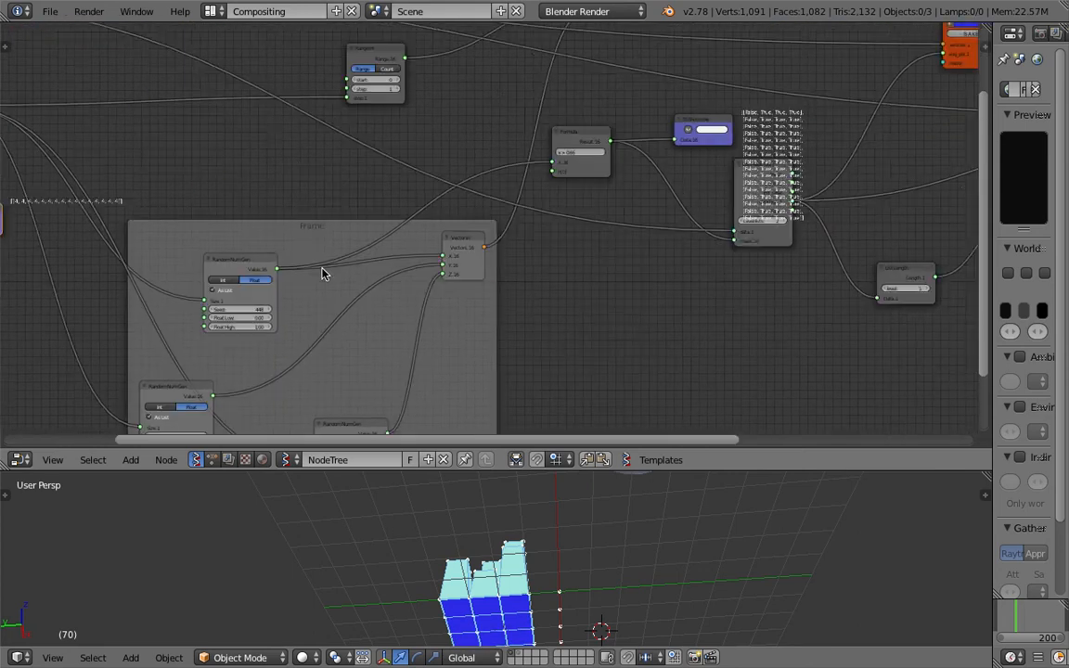
# Lower the Vector In node slightly inside the frame and nudge the Formula node up.
pyautogui.scroll(2, 488, 243)
pyautogui.moveTo(468, 243); pyautogui.dragTo(463, 262)
pyautogui.moveTo(586, 124); pyautogui.dragTo(582, 115)
pyautogui.scroll(2, 678, 136)
pyautogui.moveTo(819, 151); pyautogui.dragTo(714, 174, button='middle')
pyautogui.scroll(-2, 236, 202)
pyautogui.moveTo(235, 202); pyautogui.dragTo(344, 220, button='middle')
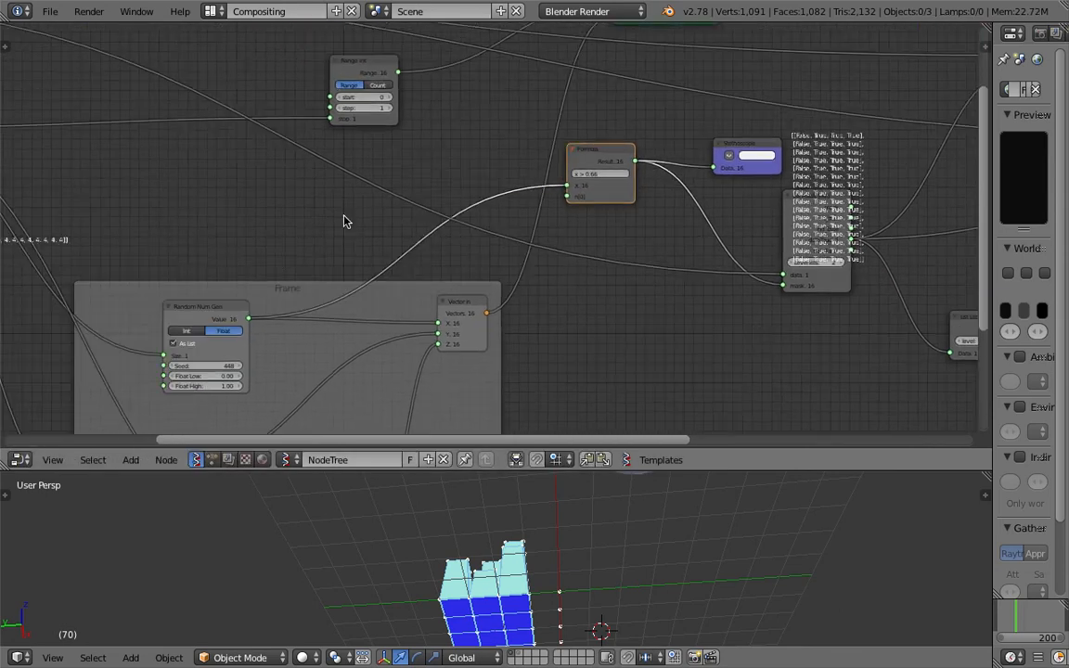
# Save over the file and shift the List Length node fed by the Plane slightly upward.
pyautogui.moveTo(109, 254); pyautogui.dragTo(502, 217, button='middle')
pyautogui.click(300, 256)
pyautogui.moveTo(303, 177); pyautogui.dragTo(297, 271, button='middle')
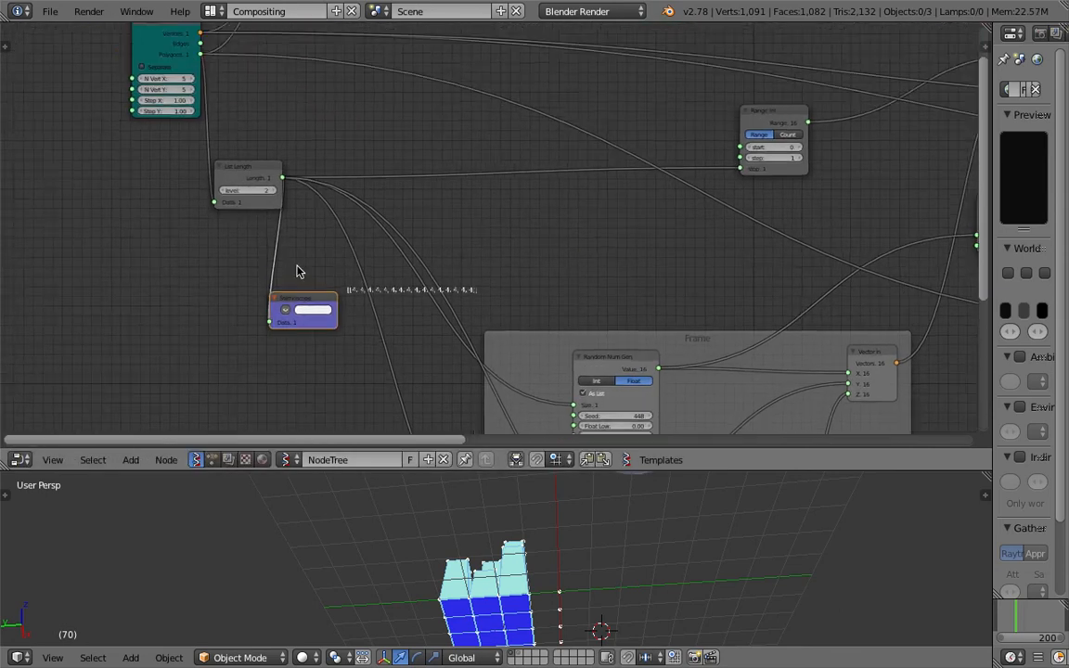
pyautogui.scroll(2, 296, 270)
pyautogui.hotkey('ctrl', 's')
pyautogui.click(296, 268)
pyautogui.moveTo(201, 155); pyautogui.dragTo(212, 132)
pyautogui.moveTo(273, 210); pyautogui.dragTo(277, 234, button='middle')
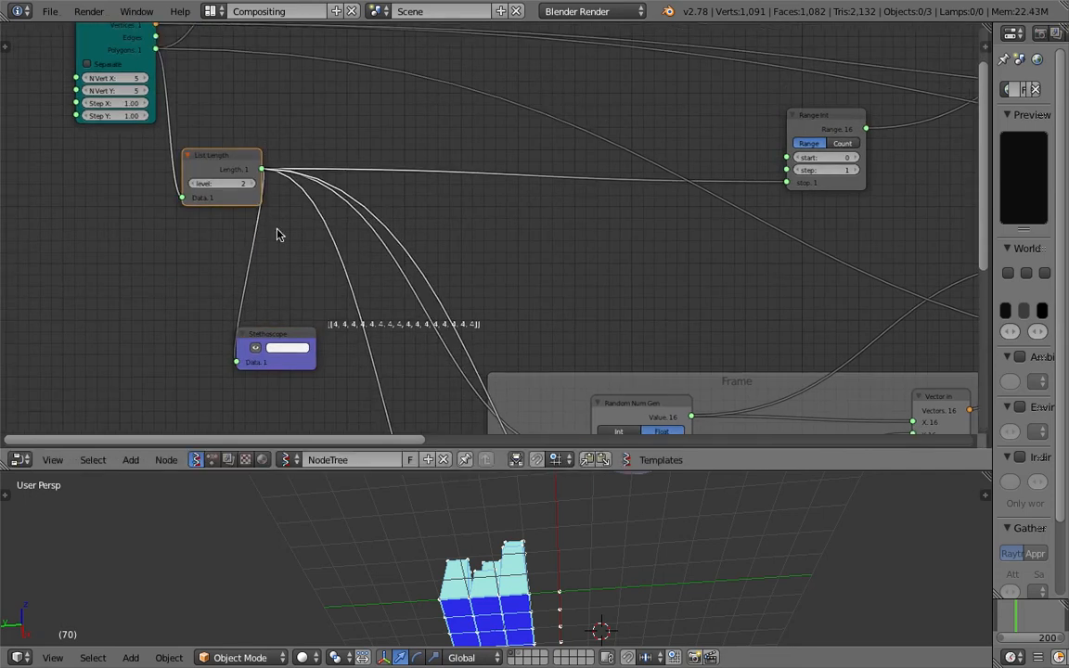
# Move the Stethoscope up beside the Plane's List Length node and lower that node's level to 0.
pyautogui.click(194, 184)
pyautogui.moveTo(243, 173); pyautogui.dragTo(252, 191, button='middle')
pyautogui.moveTo(293, 371); pyautogui.dragTo(362, 136)
pyautogui.click(200, 217)
pyautogui.moveTo(267, 202); pyautogui.dragTo(314, 159)
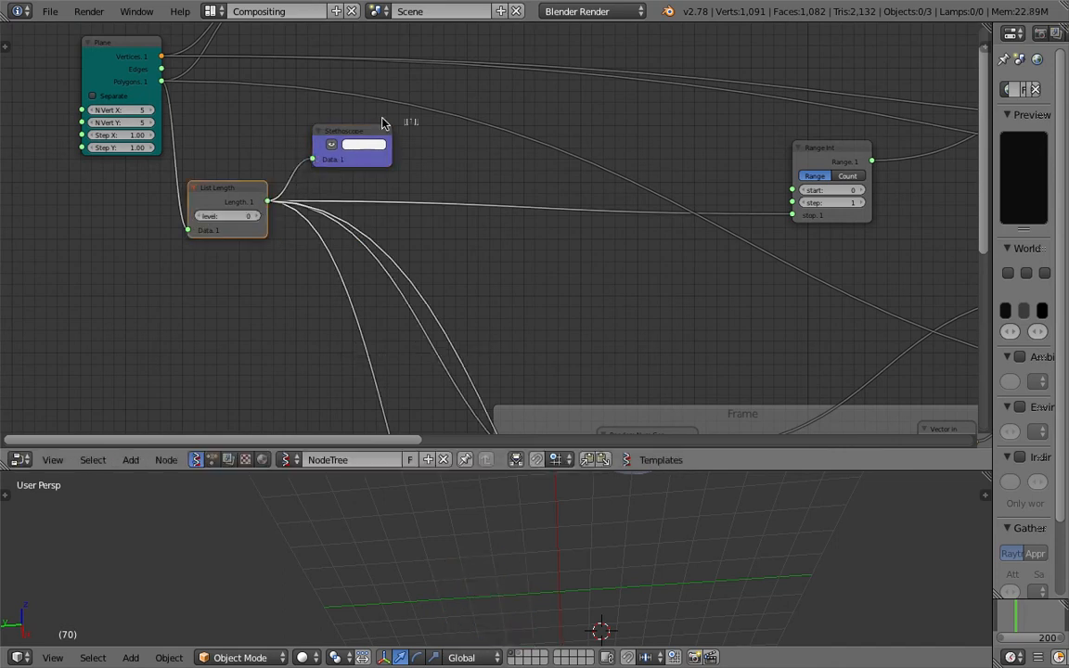
# Step the Plane's List Length node through levels 1 and 2, and leave it at 1.
pyautogui.scroll(3, 381, 165)
pyautogui.click(148, 281)
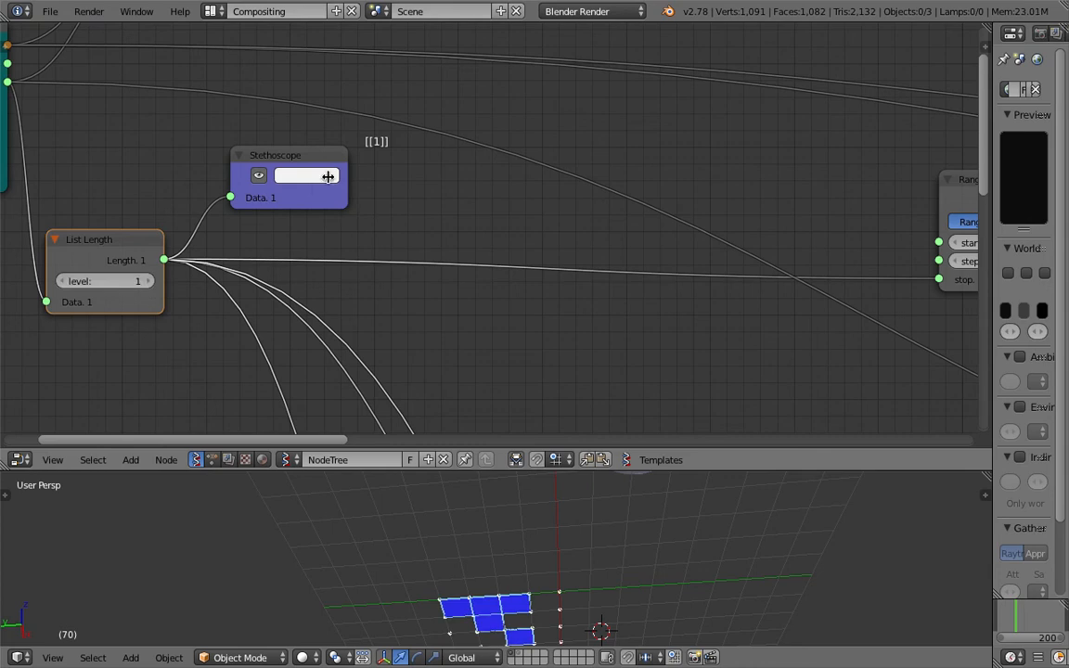
pyautogui.click(147, 282)
pyautogui.click(66, 282)
pyautogui.scroll(-3, 186, 130)
# Move the Plane node left to make room and add a second List Length node beside it.
pyautogui.moveTo(186, 129); pyautogui.dragTo(247, 172, button='middle')
pyautogui.moveTo(236, 231); pyautogui.dragTo(263, 229, button='middle')
pyautogui.moveTo(179, 147); pyautogui.dragTo(137, 120)
pyautogui.moveTo(307, 182); pyautogui.dragTo(314, 193, button='middle')
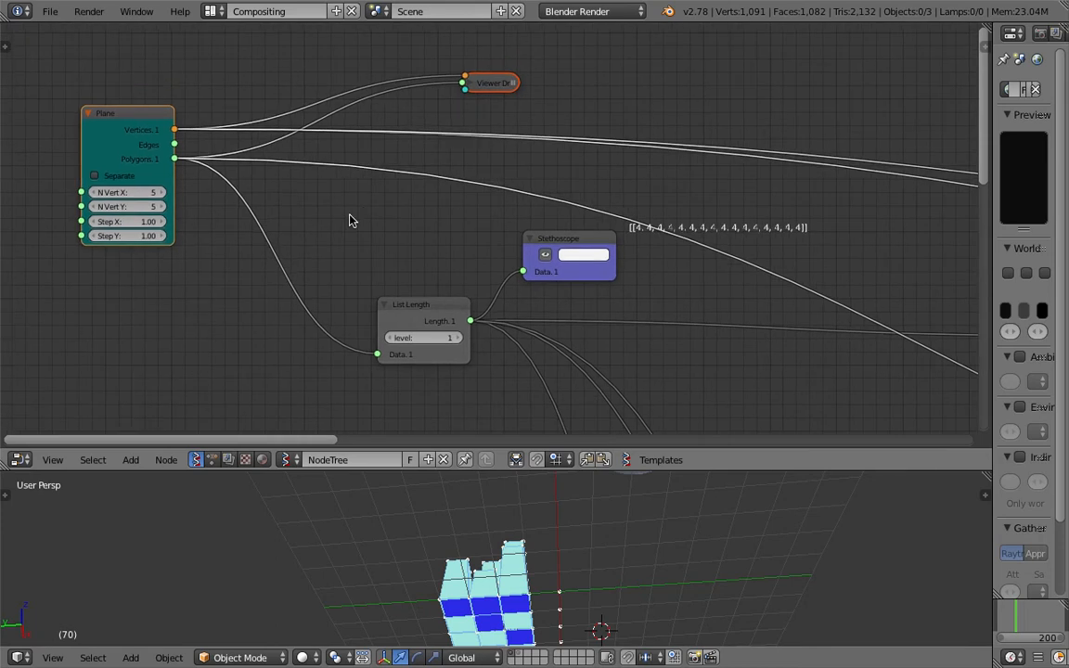
pyautogui.press('space')
pyautogui.write('len')
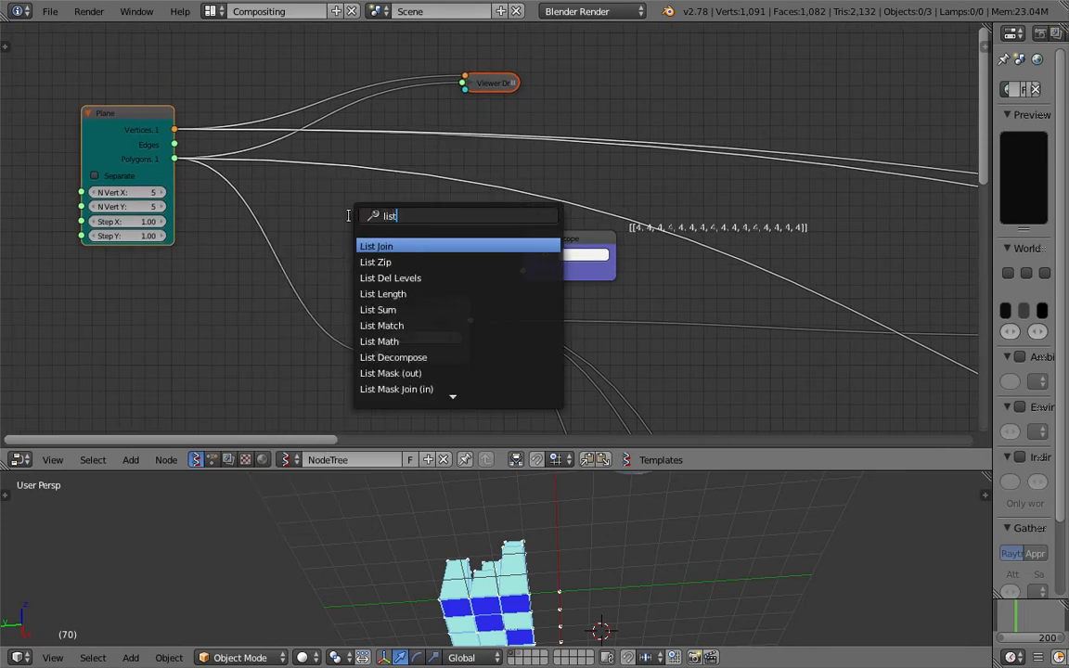
pyautogui.press('Return')
pyautogui.click(366, 268)
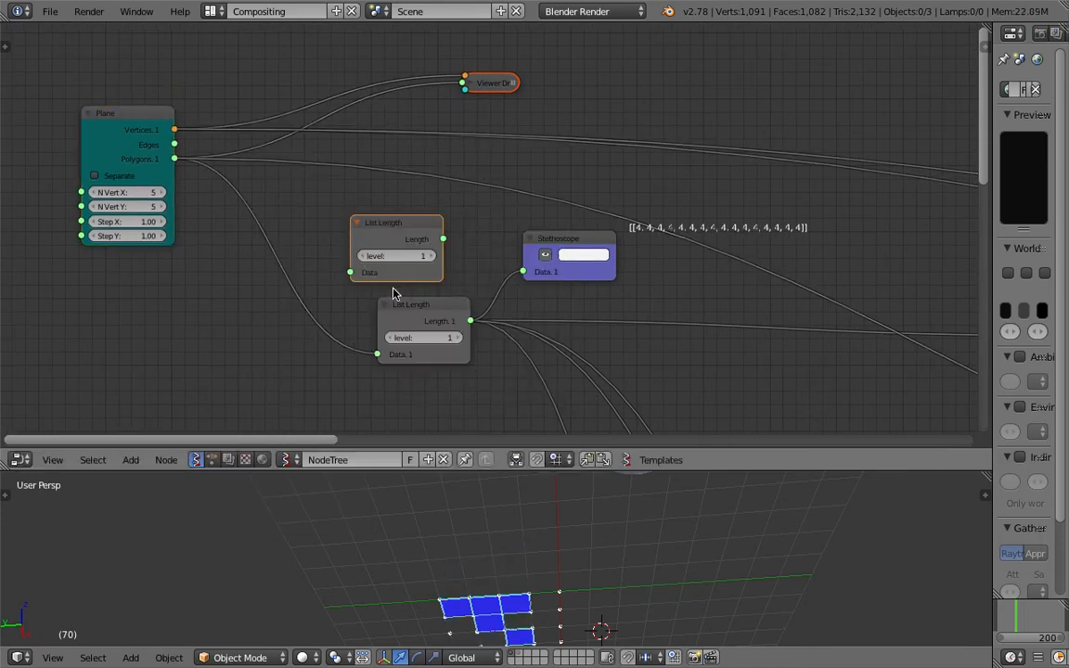
# Connect the Plane's Polygons to the new List Length node and its Length output to the Stethoscope, with the timeline at frame 49.
pyautogui.moveTo(176, 160); pyautogui.dragTo(321, 265)
pyautogui.moveTo(410, 234); pyautogui.dragTo(524, 271)
pyautogui.moveTo(549, 270); pyautogui.dragTo(485, 286, button='middle')
pyautogui.click(1011, 613)
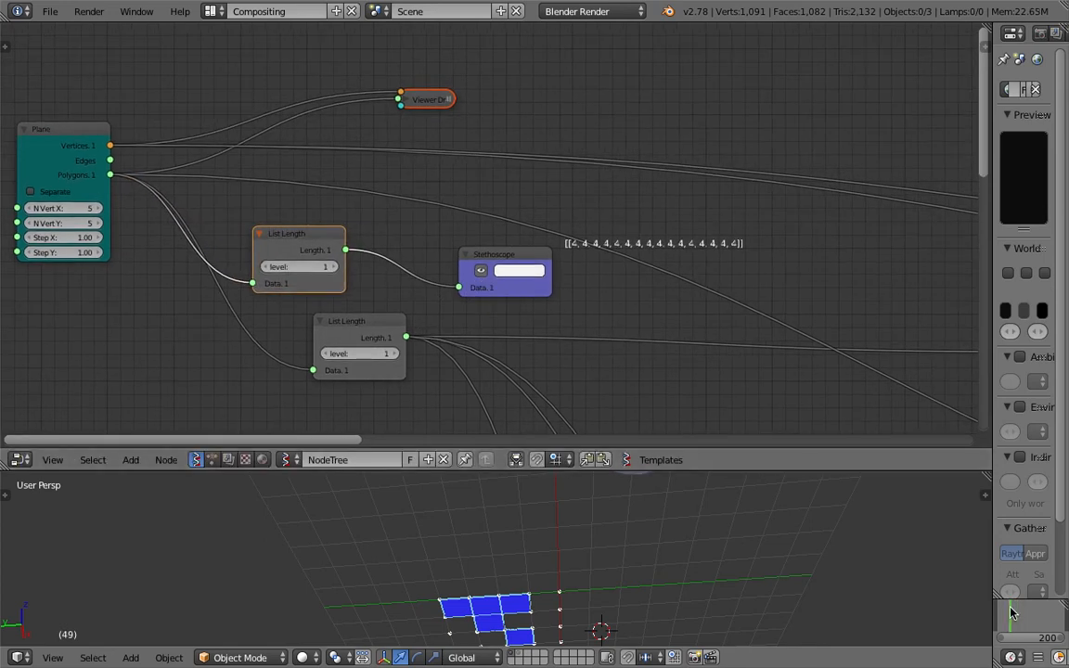
# Leave the new List Length node at level 1 and move the timeline to frame 64.
pyautogui.click(267, 268)
pyautogui.click(267, 269)
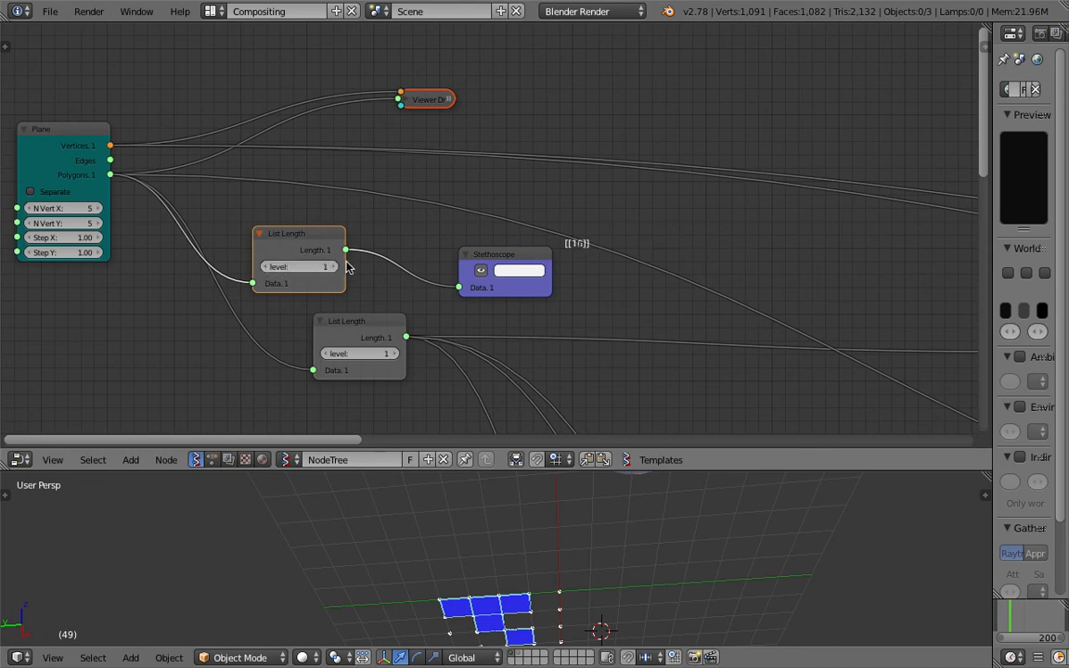
pyautogui.moveTo(385, 257); pyautogui.dragTo(358, 248, button='middle')
pyautogui.moveTo(506, 271); pyautogui.dragTo(484, 256, button='middle')
pyautogui.scroll(-1, 420, 267)
pyautogui.moveTo(421, 267); pyautogui.dragTo(426, 239, button='middle')
pyautogui.scroll(-1, 426, 240)
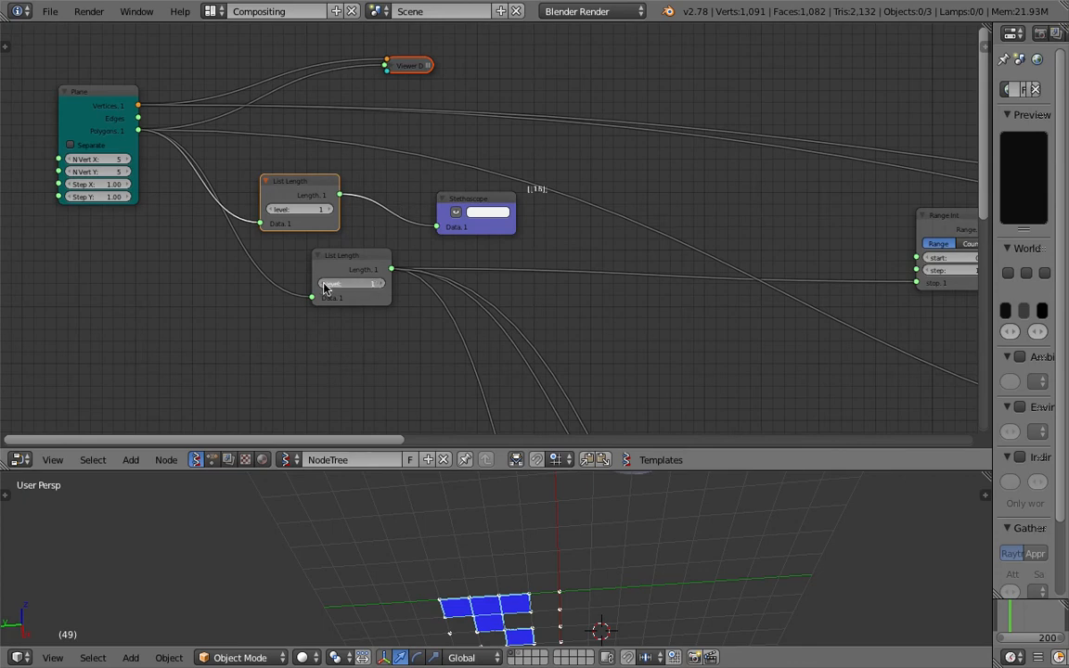
pyautogui.moveTo(1015, 624); pyautogui.dragTo(1019, 622)
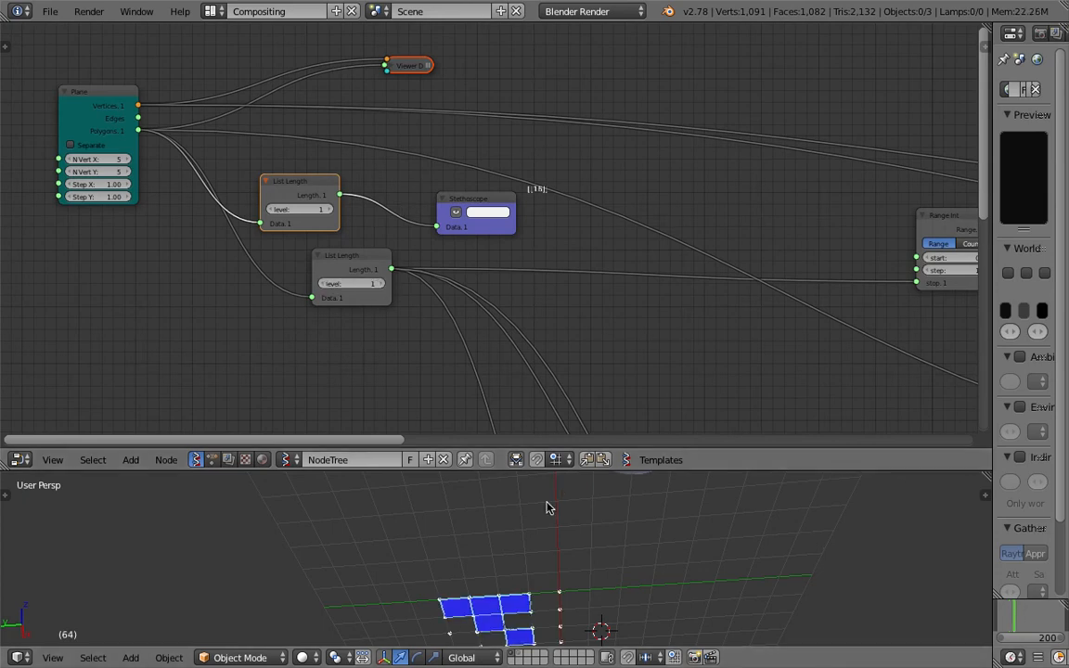
# Move the Range Int node left and clear the object reference of the Vertex color new node.
pyautogui.scroll(-1, 517, 277)
pyautogui.moveTo(536, 298); pyautogui.dragTo(482, 245, button='middle')
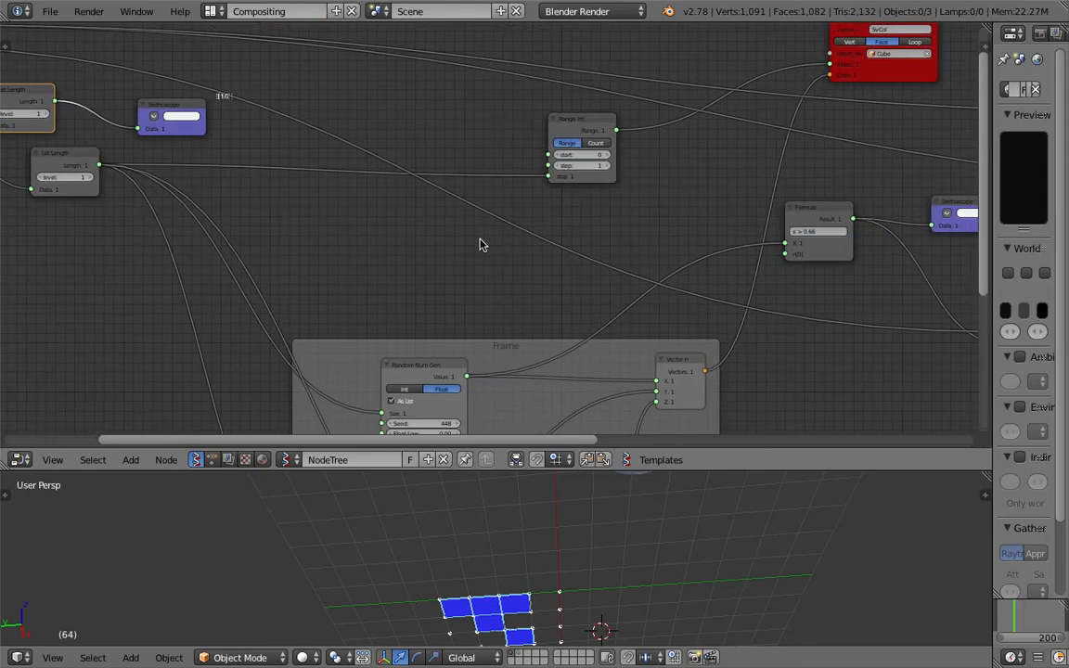
pyautogui.moveTo(576, 124); pyautogui.dragTo(519, 131)
pyautogui.moveTo(612, 116); pyautogui.dragTo(462, 268, button='middle')
pyautogui.scroll(2, 462, 268)
pyautogui.click(742, 140)
pyautogui.moveTo(787, 198); pyautogui.dragTo(677, 191, button='middle')
pyautogui.scroll(3, 676, 191)
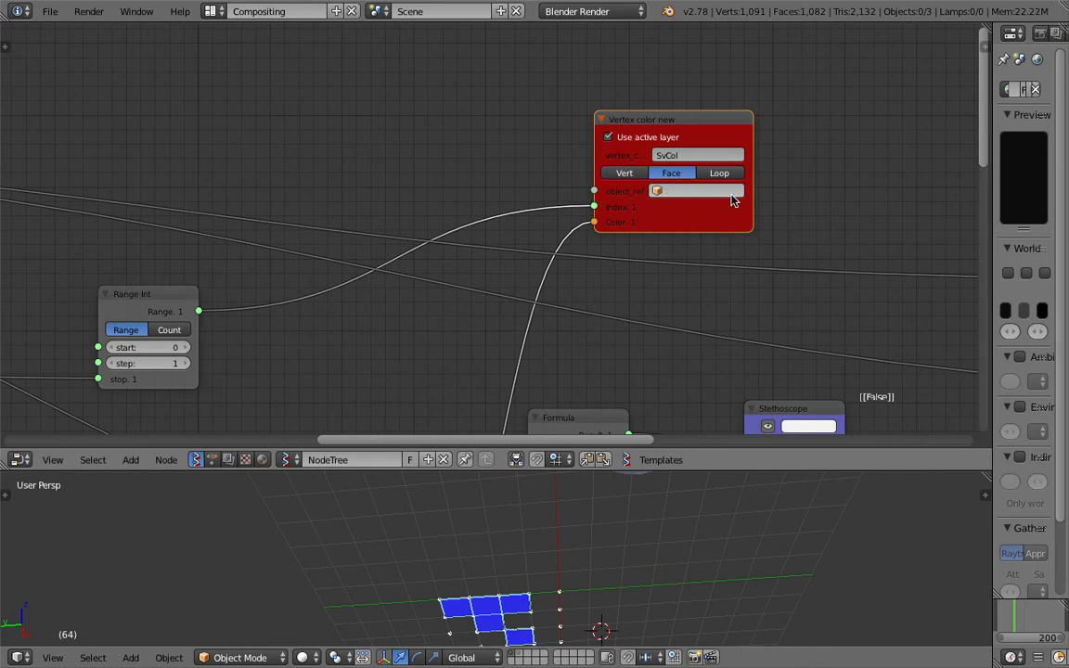
# Delete the Vertex color new node.
pyautogui.moveTo(657, 140); pyautogui.dragTo(510, 152, button='middle')
pyautogui.scroll(3, 510, 151)
pyautogui.moveTo(514, 112); pyautogui.dragTo(451, 69)
pyautogui.scroll(-4, 459, 122)
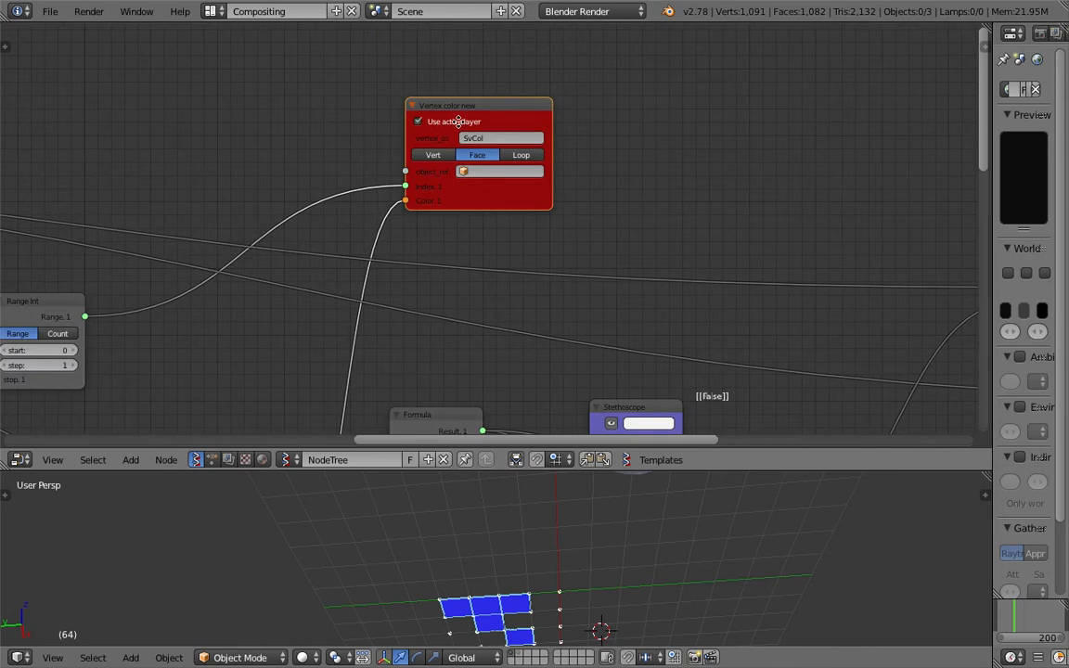
pyautogui.moveTo(457, 121); pyautogui.dragTo(587, 112, button='middle')
pyautogui.moveTo(593, 97); pyautogui.dragTo(592, 108)
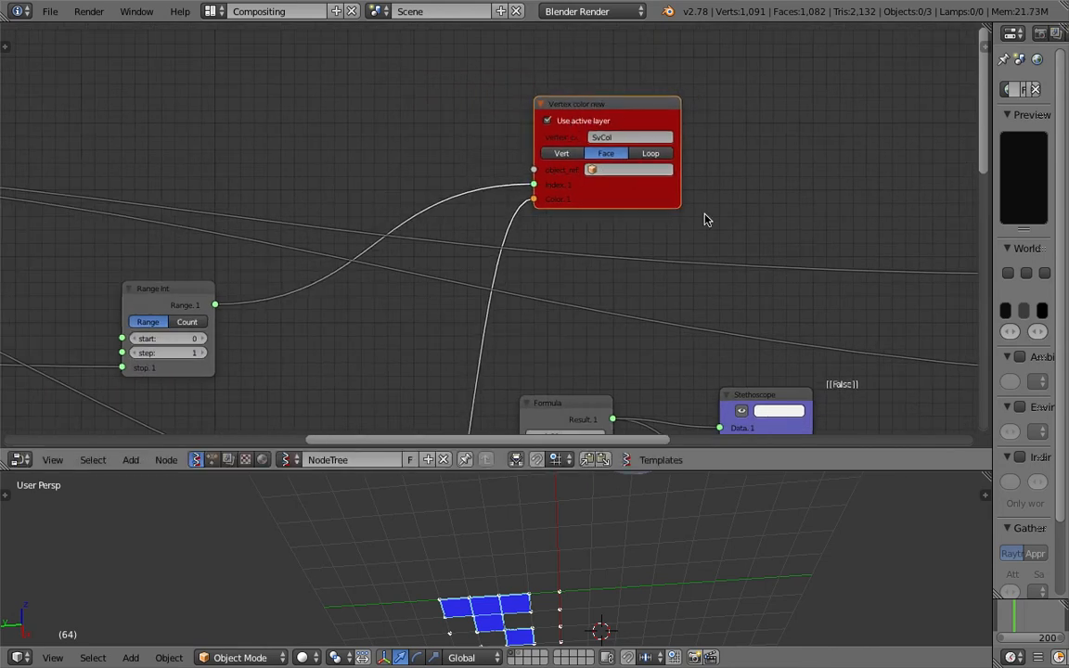
pyautogui.moveTo(577, 127); pyautogui.dragTo(614, 90, button='middle')
pyautogui.press('x')
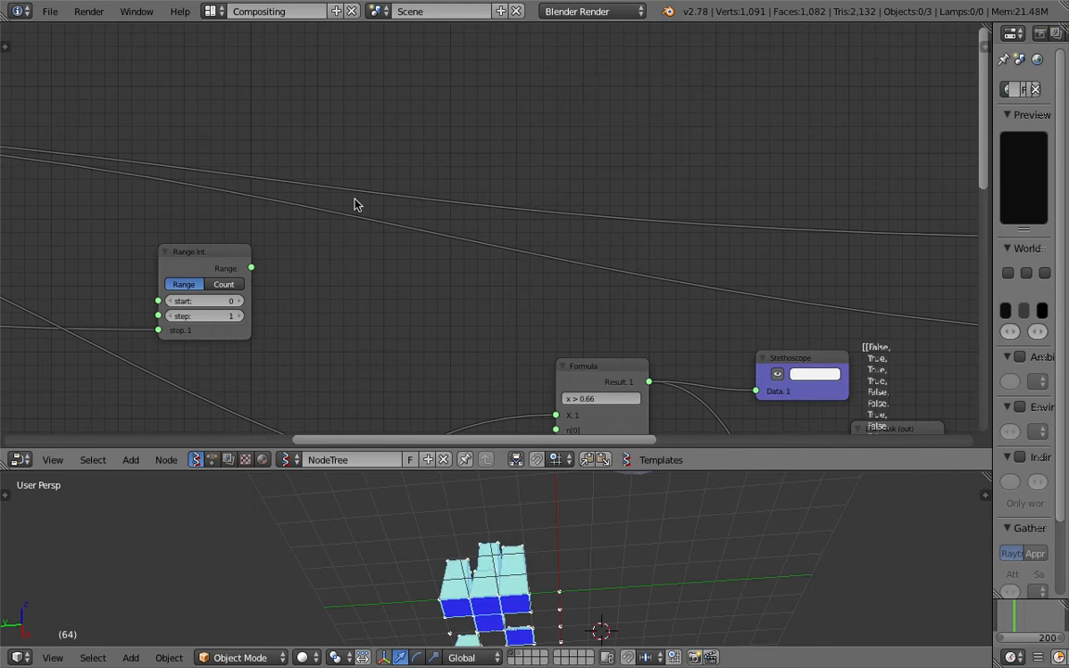
# Delete the unused Range Int node.
pyautogui.scroll(-2, 278, 258)
pyautogui.moveTo(279, 258); pyautogui.dragTo(413, 169, button='middle')
pyautogui.click(394, 162)
pyautogui.press('x')
pyautogui.moveTo(581, 528)
pyautogui.mouseDown(button='middle')
pyautogui.moveTo(409, 505)
pyautogui.moveTo(549, 504)
pyautogui.moveTo(576, 533)
pyautogui.mouseUp(button='middle')
# Save over the file and shift the Random Num Gen node driving the extrusion height slightly right.
pyautogui.moveTo(541, 242); pyautogui.dragTo(24, 55, button='middle')
pyautogui.scroll(3, 636, 201)
pyautogui.hotkey('ctrl', 's')
pyautogui.click(797, 201)
pyautogui.moveTo(891, 228); pyautogui.dragTo(653, 243, button='middle')
pyautogui.moveTo(654, 249); pyautogui.dragTo(716, 260)
pyautogui.scroll(-6, 108, 176)
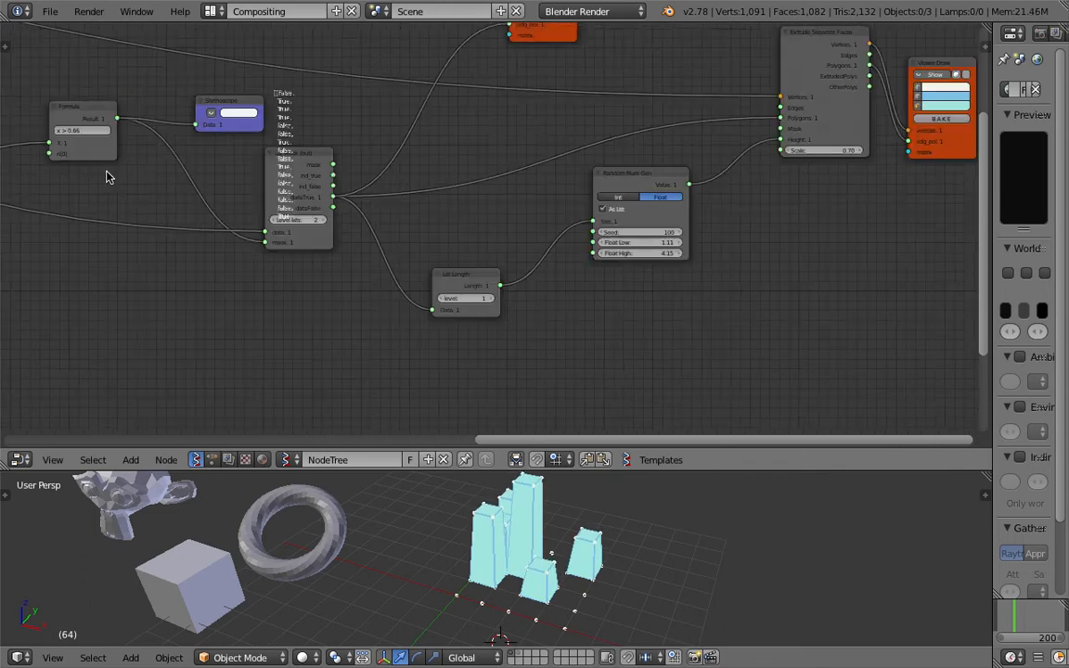
# Enlarge the 3D viewport by raising its border with the node editor.
pyautogui.moveTo(57, 175); pyautogui.dragTo(210, 174, button='middle')
pyautogui.moveTo(557, 501); pyautogui.dragTo(600, 516, button='middle')
pyautogui.scroll(-2, 600, 516)
pyautogui.moveTo(435, 285); pyautogui.dragTo(965, 321, button='middle')
pyautogui.moveTo(186, 78); pyautogui.dragTo(522, 272, button='middle')
pyautogui.scroll(2, 522, 272)
pyautogui.scroll(2, 521, 275)
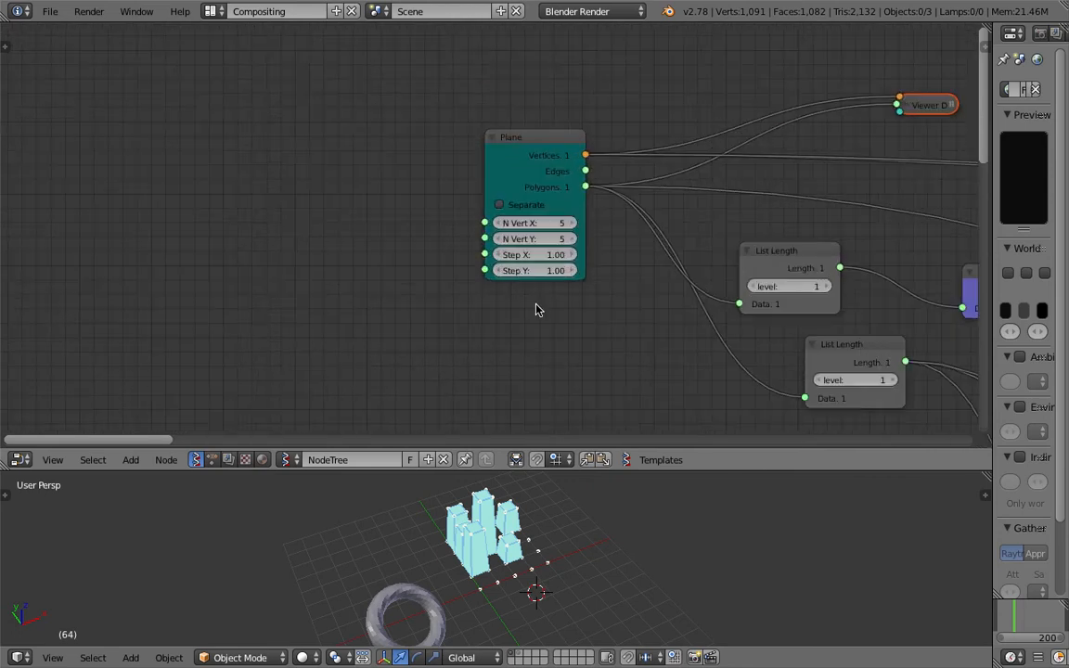
pyautogui.moveTo(554, 469); pyautogui.dragTo(552, 269)
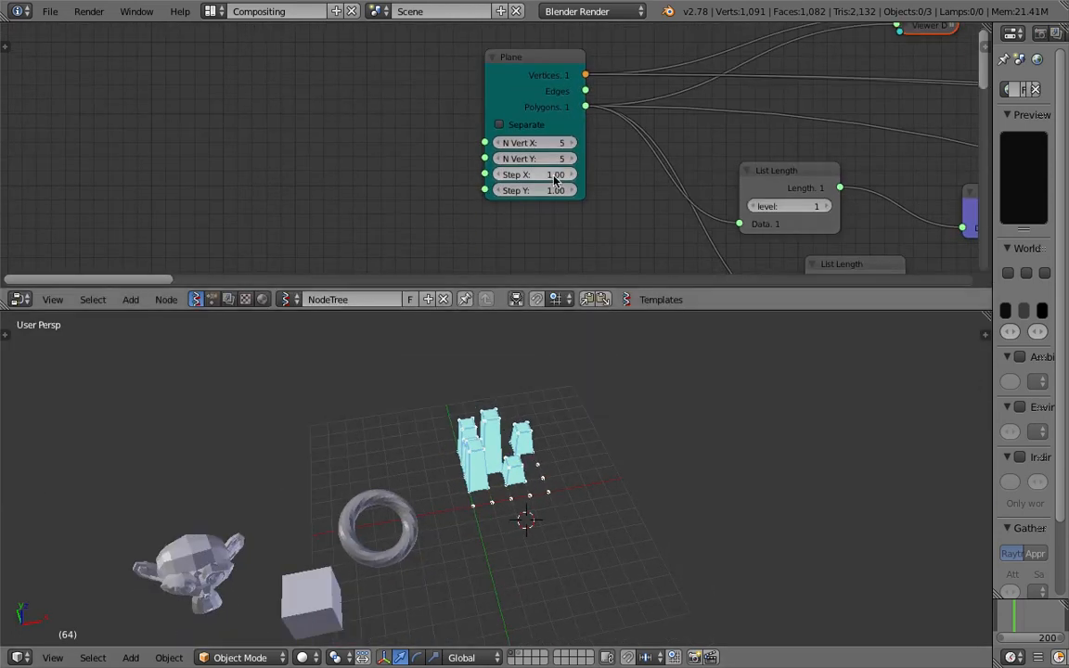
# Set the Plane's N Vert X to 20 and N Vert Y to 25.
pyautogui.moveTo(531, 143); pyautogui.dragTo(576, 160)
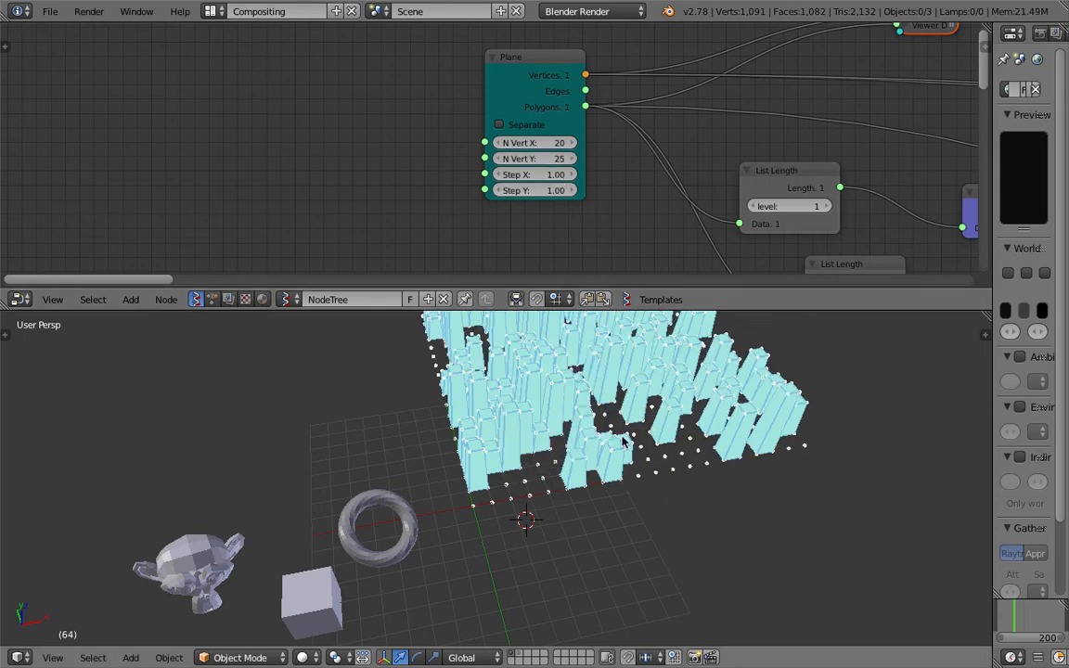
pyautogui.moveTo(675, 418); pyautogui.dragTo(373, 368, button='middle')
pyautogui.scroll(-3, 373, 369)
pyautogui.moveTo(423, 408); pyautogui.dragTo(390, 414, button='middle')
pyautogui.moveTo(652, 346); pyautogui.dragTo(635, 327, button='middle')
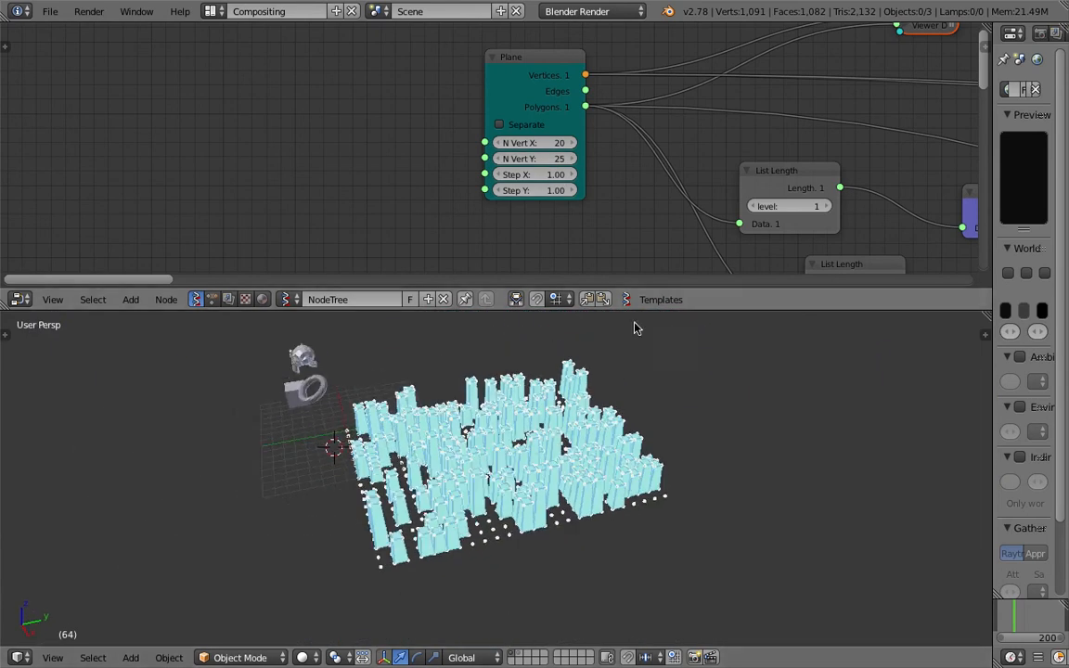
# Turn off vertex display on the Viewer Draw node showing the extruded faces.
pyautogui.moveTo(929, 166); pyautogui.dragTo(392, 124, button='middle')
pyautogui.scroll(-7, 392, 125)
pyautogui.moveTo(887, 154); pyautogui.dragTo(467, 165, button='middle')
pyautogui.moveTo(852, 166); pyautogui.dragTo(487, 121, button='middle')
pyautogui.scroll(6, 488, 121)
pyautogui.moveTo(697, 141); pyautogui.dragTo(380, 137, button='middle')
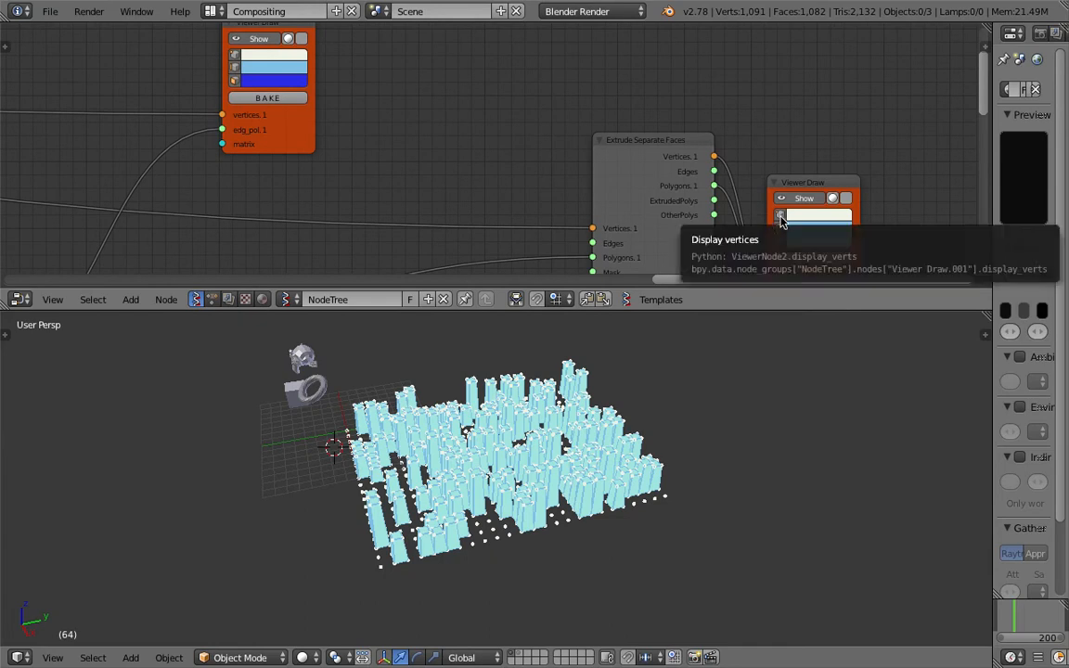
pyautogui.moveTo(691, 395); pyautogui.dragTo(430, 323, button='middle')
# Set the seed of the first Random Num Gen node in the frame to 388.
pyautogui.moveTo(119, 152); pyautogui.dragTo(602, 170, button='middle')
pyautogui.moveTo(252, 102); pyautogui.dragTo(420, 28, button='middle')
pyautogui.moveTo(487, 453); pyautogui.dragTo(534, 492, button='middle')
pyautogui.moveTo(277, 265); pyautogui.dragTo(477, 62, button='middle')
pyautogui.moveTo(271, 225); pyautogui.dragTo(693, 83, button='middle')
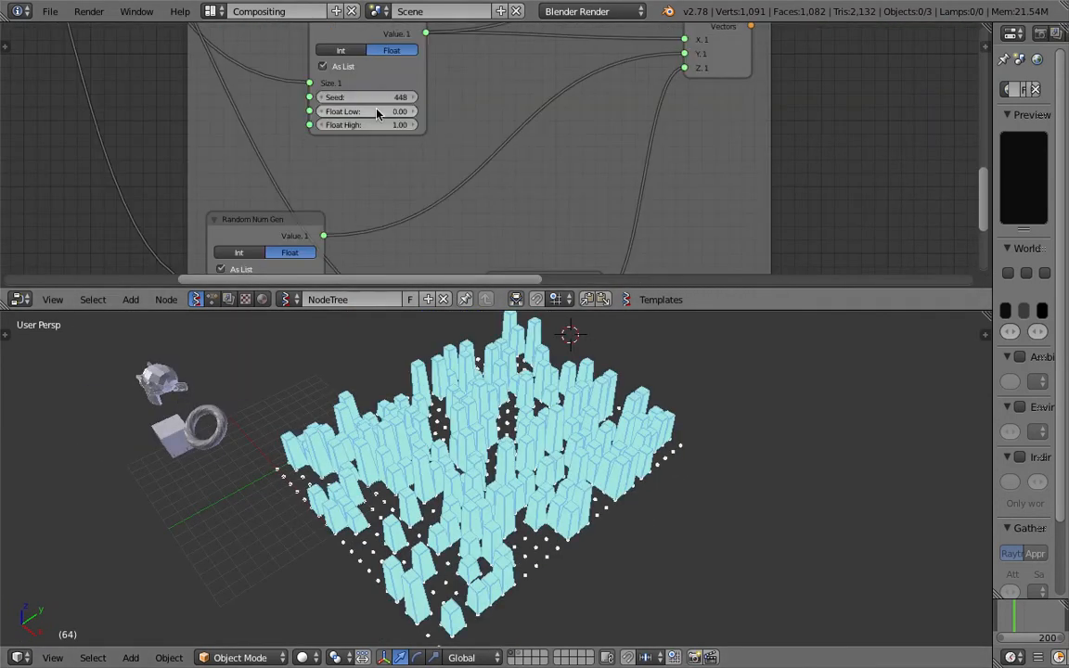
pyautogui.moveTo(367, 97)
pyautogui.mouseDown()
pyautogui.moveTo(334, 96)
pyautogui.moveTo(368, 98)
pyautogui.moveTo(353, 98)
pyautogui.mouseUp()
pyautogui.moveTo(706, 468)
pyautogui.mouseDown(button='middle')
pyautogui.moveTo(485, 401)
pyautogui.moveTo(688, 465)
pyautogui.mouseUp(button='middle')
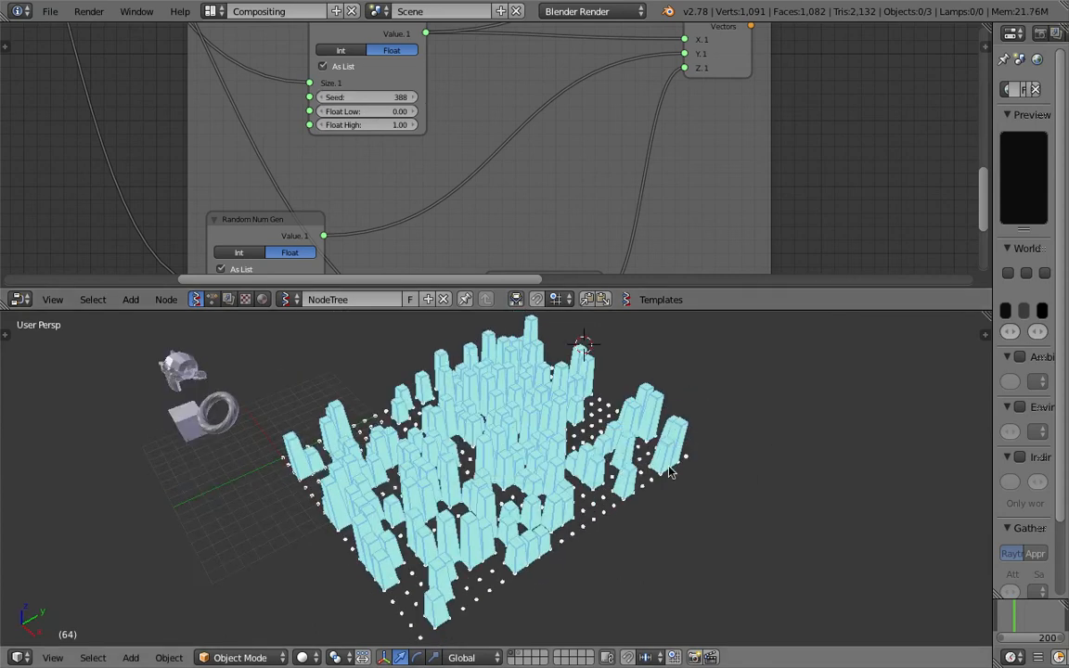
# Set the Plane's N Vert X and N Vert Y both to 10.
pyautogui.moveTo(363, 151); pyautogui.dragTo(624, 87, button='middle')
pyautogui.moveTo(390, 100); pyautogui.dragTo(647, 283, button='middle')
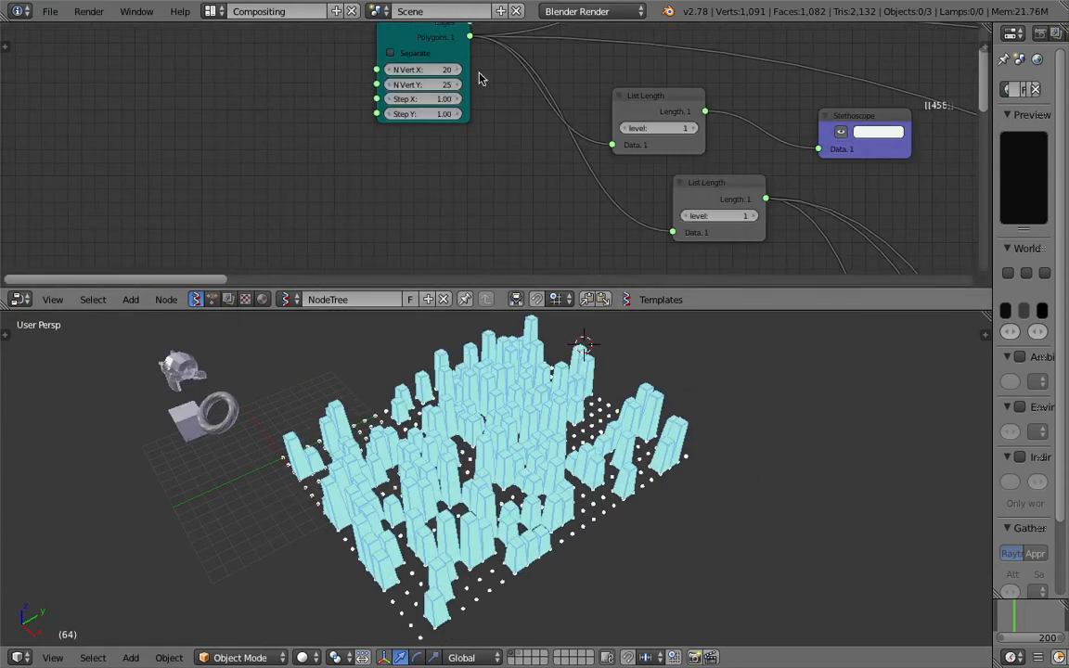
pyautogui.moveTo(479, 76); pyautogui.dragTo(493, 122, button='middle')
pyautogui.click(454, 116)
pyautogui.write('10')
pyautogui.press('Return')
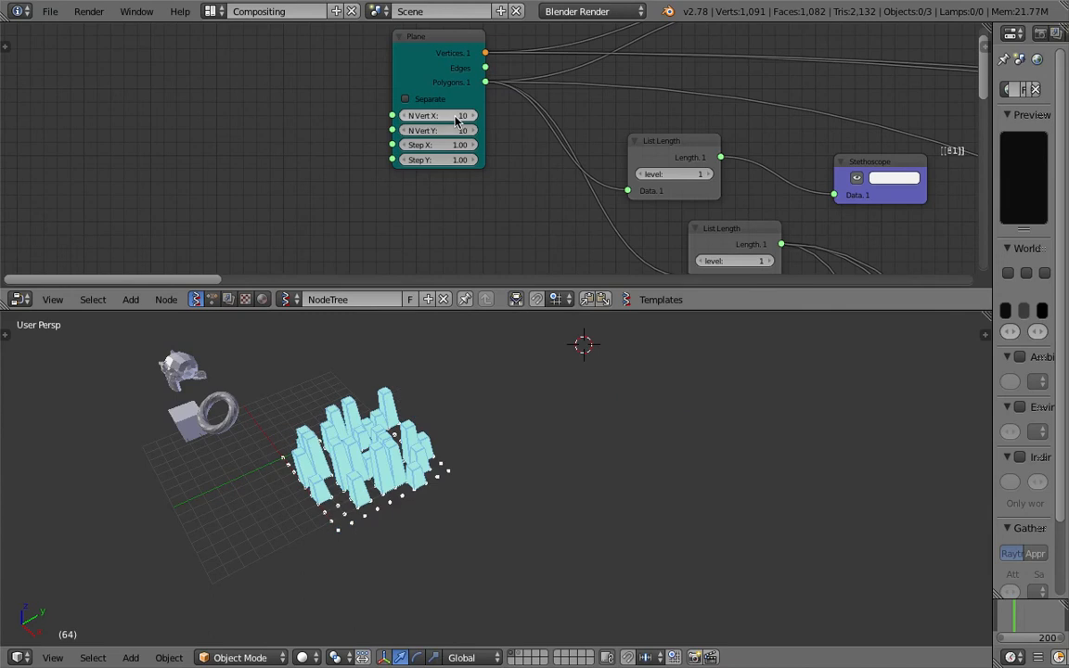
# Set the Plane's Step X to 2.65 and N Vert X to 18, and save over the file.
pyautogui.moveTo(446, 143); pyautogui.dragTo(539, 143)
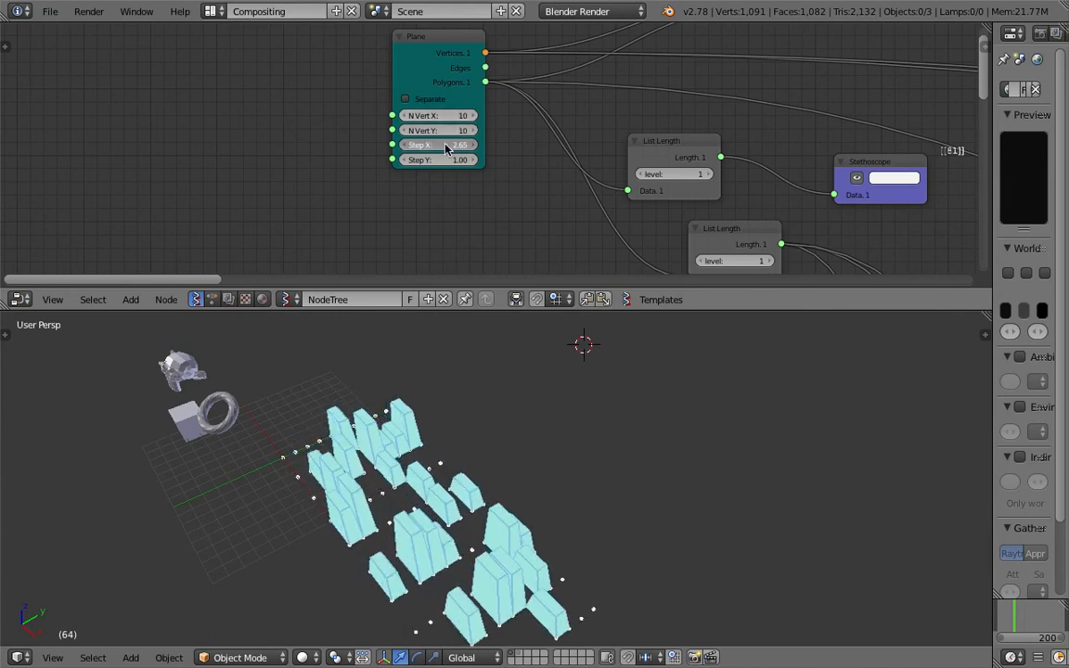
pyautogui.moveTo(454, 115); pyautogui.dragTo(456, 130)
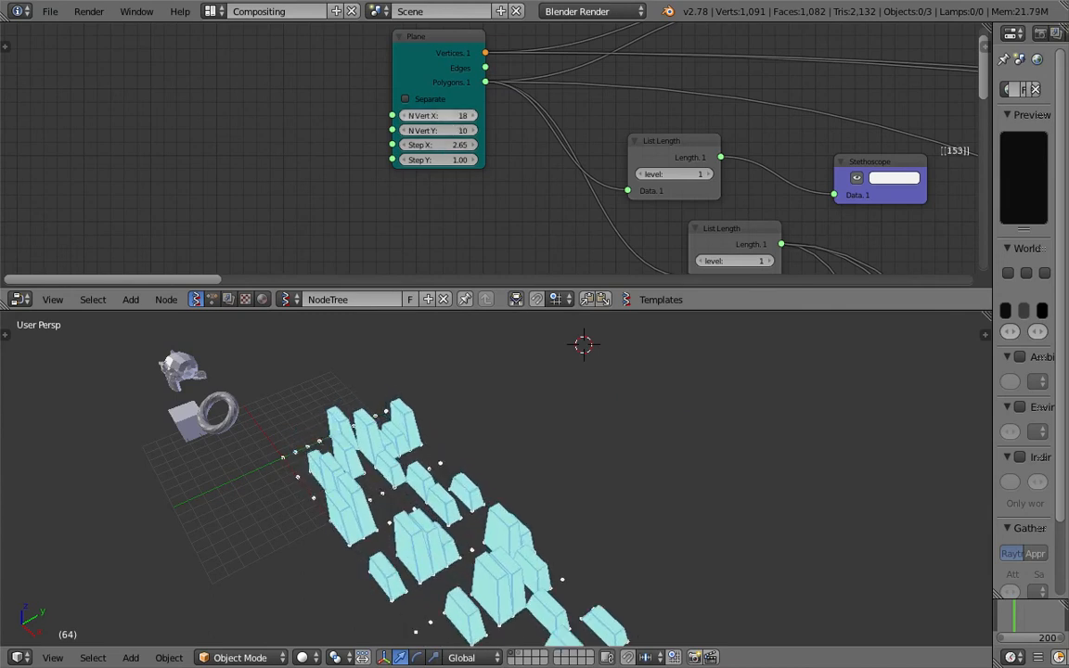
pyautogui.moveTo(497, 432); pyautogui.dragTo(649, 428, button='middle')
pyautogui.hotkey('ctrl', 's')
pyautogui.click(640, 413)
# Adjust the Plane's Step X and Step Y spacing and save over the file.
pyautogui.moveTo(453, 145); pyautogui.dragTo(494, 160)
pyautogui.moveTo(673, 446); pyautogui.dragTo(568, 464, button='middle')
pyautogui.hotkey('ctrl', 's')
pyautogui.click(567, 465)
# Set Float Low to 1.29 and Float High to 9.16 on the Random Num Gen node driving the extrusion height.
pyautogui.moveTo(767, 232); pyautogui.dragTo(405, 198, button='middle')
pyautogui.scroll(-5, 603, 180)
pyautogui.moveTo(801, 192); pyautogui.dragTo(436, 146, button='middle')
pyautogui.moveTo(696, 440); pyautogui.dragTo(584, 385, button='middle')
pyautogui.moveTo(865, 179); pyautogui.dragTo(351, 160, button='middle')
pyautogui.moveTo(915, 184); pyautogui.dragTo(437, 191, button='middle')
pyautogui.scroll(4, 446, 183)
pyautogui.moveTo(328, 232)
pyautogui.mouseDown(button='middle')
pyautogui.moveTo(317, 170)
pyautogui.moveTo(418, 119)
pyautogui.mouseUp(button='middle')
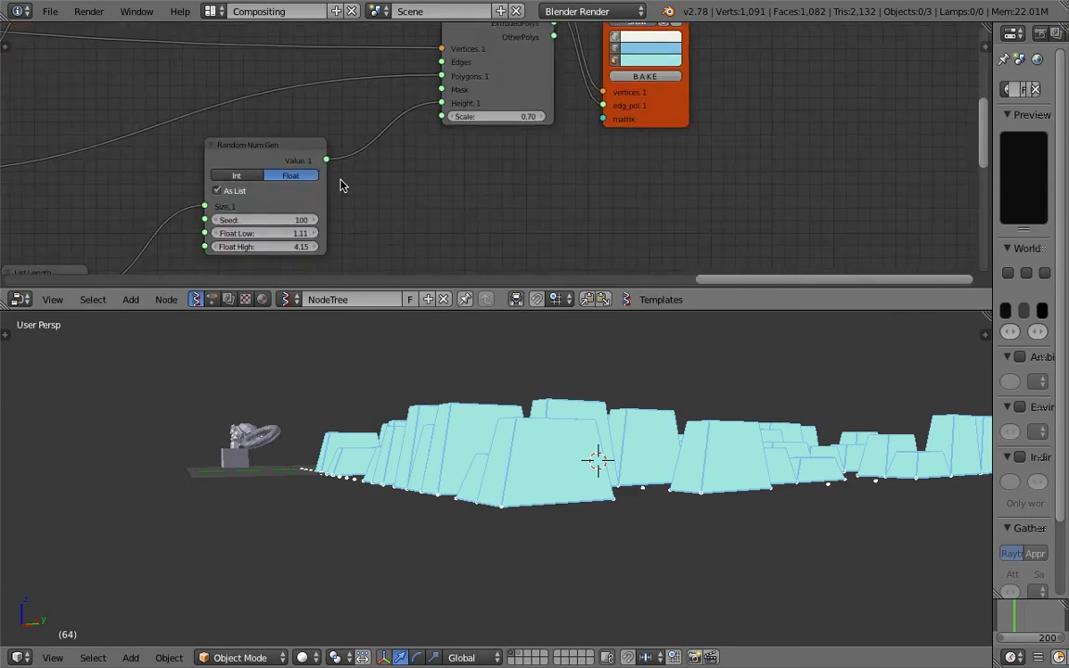
pyautogui.moveTo(340, 181); pyautogui.dragTo(372, 149, button='middle')
pyautogui.moveTo(312, 212)
pyautogui.mouseDown()
pyautogui.moveTo(341, 213)
pyautogui.moveTo(311, 198)
pyautogui.mouseUp()
# Set the scale of the Extrude Separate Faces node to 1.
pyautogui.write('1')
pyautogui.press('Return')
pyautogui.moveTo(661, 456); pyautogui.dragTo(673, 513, button='middle')
pyautogui.scroll(-3, 673, 513)
pyautogui.moveTo(644, 477); pyautogui.dragTo(662, 490, button='middle')
pyautogui.press('a')
pyautogui.moveTo(729, 482); pyautogui.dragTo(557, 483, button='middle')
# Save the scene as a new file with an incremented file name.
pyautogui.press('super+s')
pyautogui.click(50, 11)
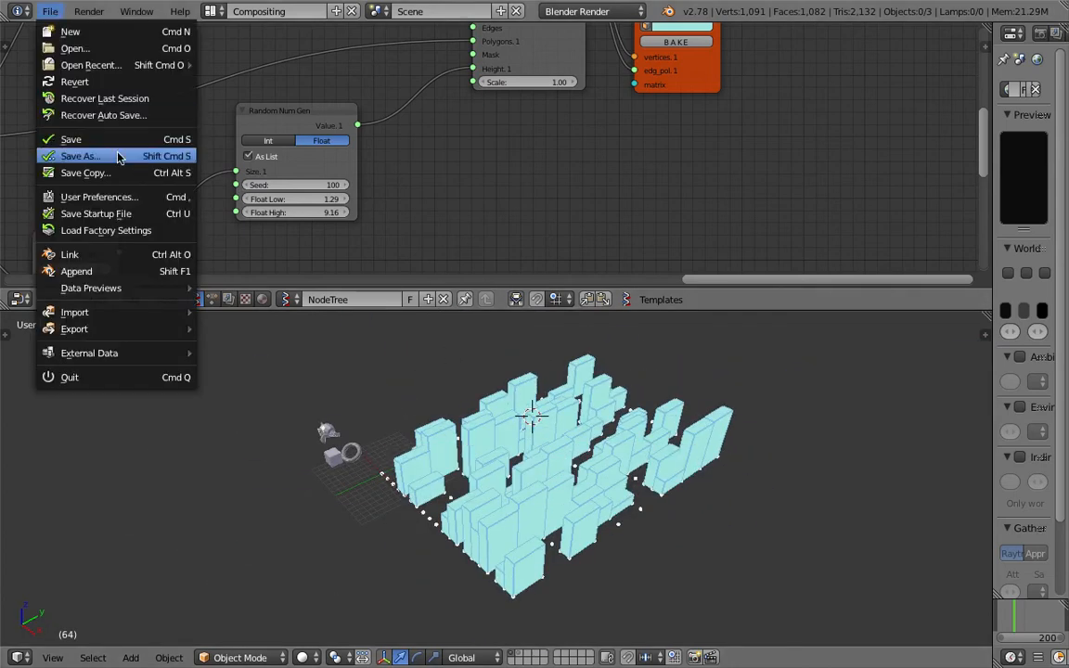
pyautogui.click(84, 156)
pyautogui.press('KP_Add')
pyautogui.click(929, 53)
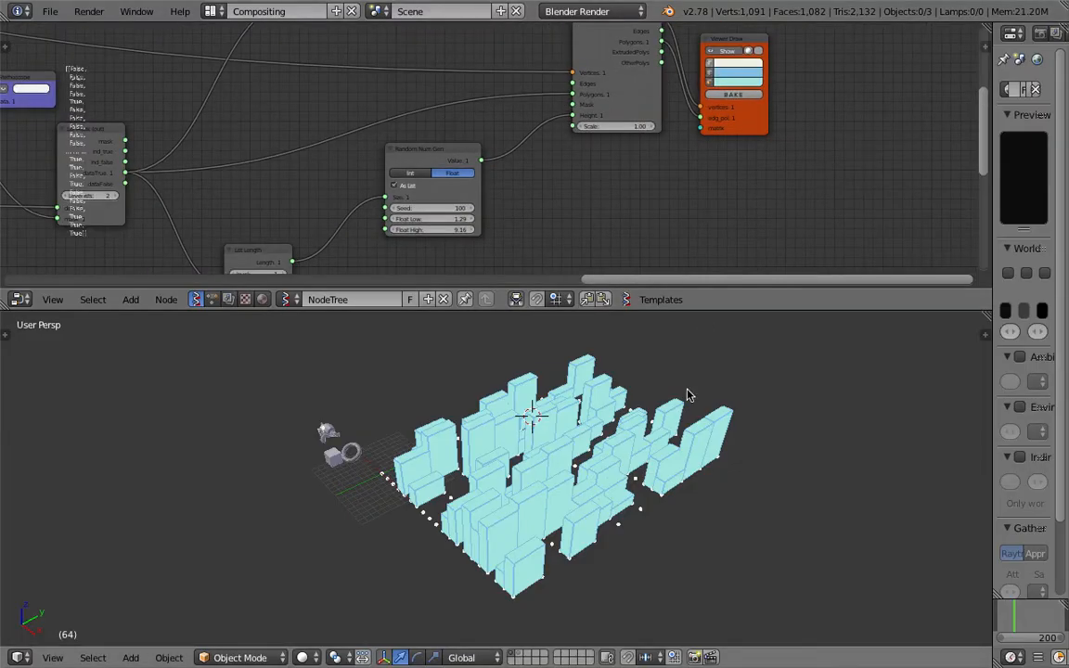
# Give the node editor more height and save over the file.
pyautogui.moveTo(695, 310); pyautogui.dragTo(694, 409)
pyautogui.moveTo(494, 256); pyautogui.dragTo(620, 236, button='middle')
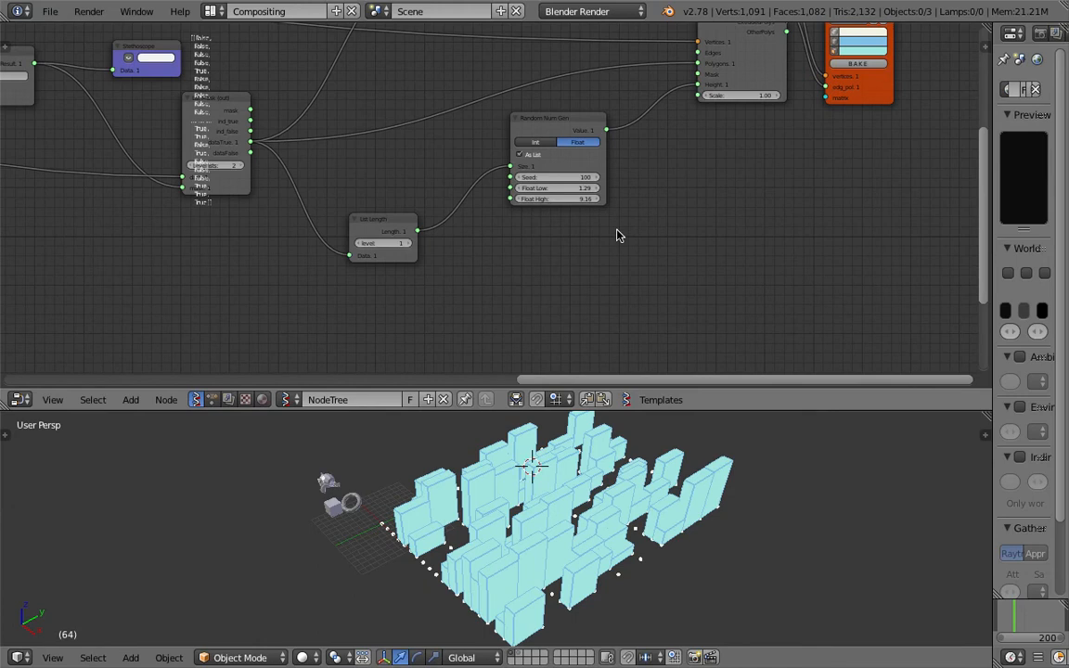
pyautogui.hotkey('ctrl', 's')
pyautogui.click(613, 477)
pyautogui.moveTo(614, 477); pyautogui.dragTo(628, 497, button='middle')
# Reposition the height Random Num Gen node and the List Length node feeding it, and save over the file.
pyautogui.moveTo(385, 179); pyautogui.dragTo(406, 273, button='middle')
pyautogui.scroll(3, 407, 273)
pyautogui.moveTo(596, 232); pyautogui.dragTo(580, 229)
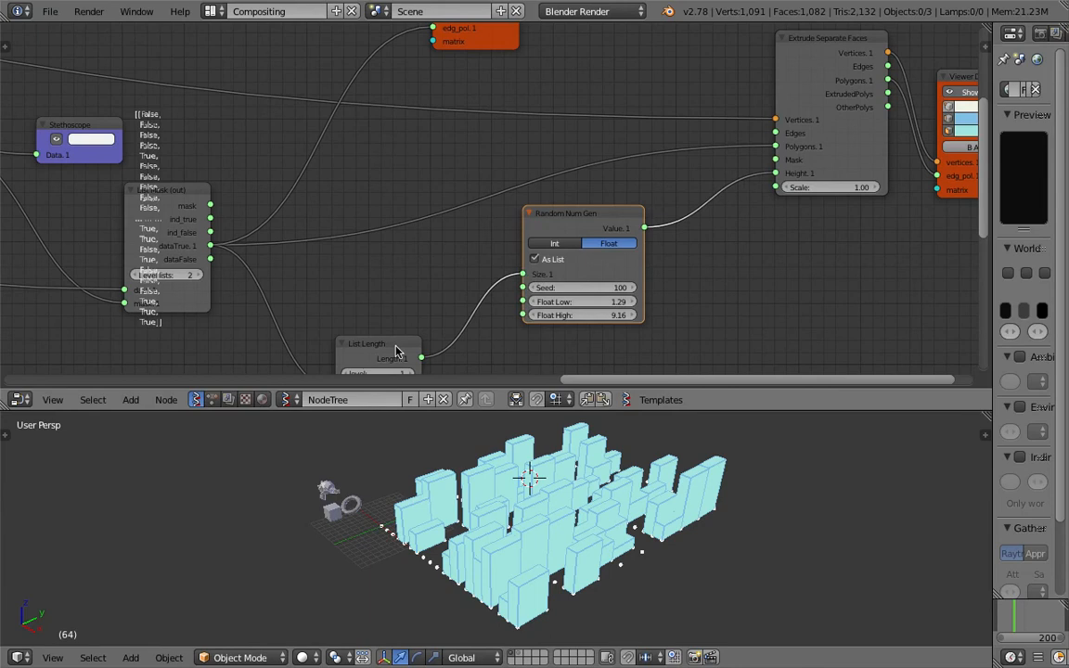
pyautogui.moveTo(396, 351); pyautogui.dragTo(464, 281)
pyautogui.hotkey('ctrl', 's')
pyautogui.click(465, 281)
# Move the height Random Num Gen node right and set its Float High to 9.70.
pyautogui.moveTo(593, 216); pyautogui.dragTo(670, 220)
pyautogui.moveTo(548, 464); pyautogui.dragTo(649, 483, button='middle')
pyautogui.scroll(-1, 228, 140)
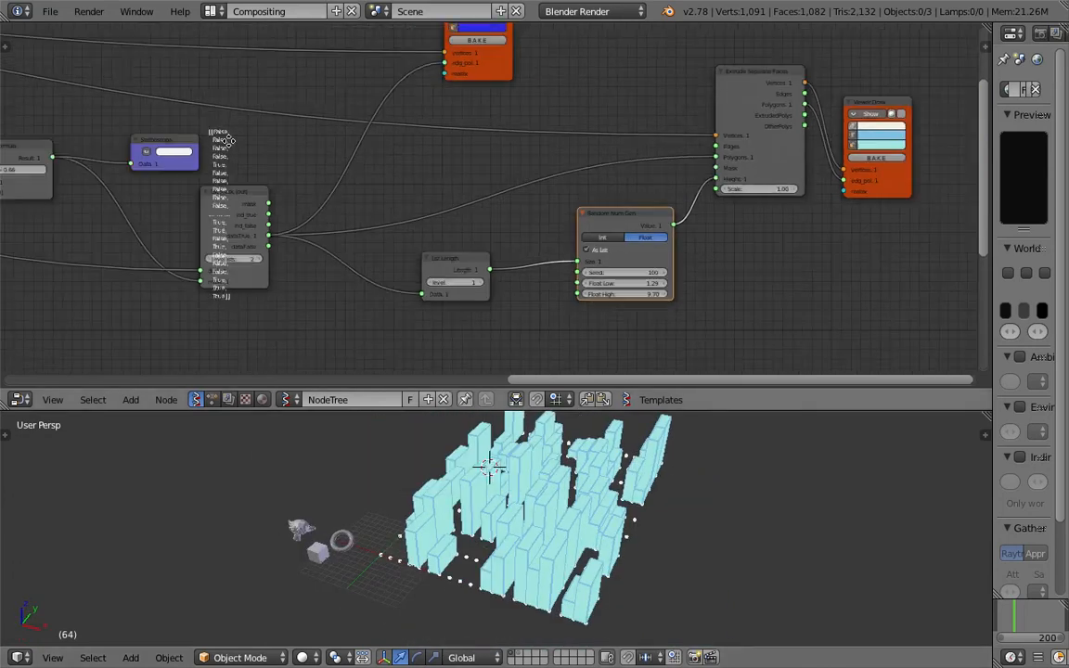
# Save over the file and move the x > 0.66 Formula node farther ahead of its Stethoscope and the list mask node.
pyautogui.moveTo(228, 140); pyautogui.dragTo(564, 213, button='middle')
pyautogui.moveTo(381, 243); pyautogui.dragTo(588, 99, button='middle')
pyautogui.moveTo(468, 175); pyautogui.dragTo(563, 181, button='middle')
pyautogui.hotkey('ctrl', 's')
pyautogui.click(562, 181)
pyautogui.moveTo(384, 212); pyautogui.dragTo(351, 212)
pyautogui.moveTo(382, 163); pyautogui.dragTo(408, 220, button='middle')
pyautogui.moveTo(406, 264); pyautogui.dragTo(358, 205)
pyautogui.moveTo(797, 91); pyautogui.dragTo(744, 82)
pyautogui.scroll(-2, 689, 107)
pyautogui.moveTo(746, 106); pyautogui.dragTo(701, 136, button='middle')
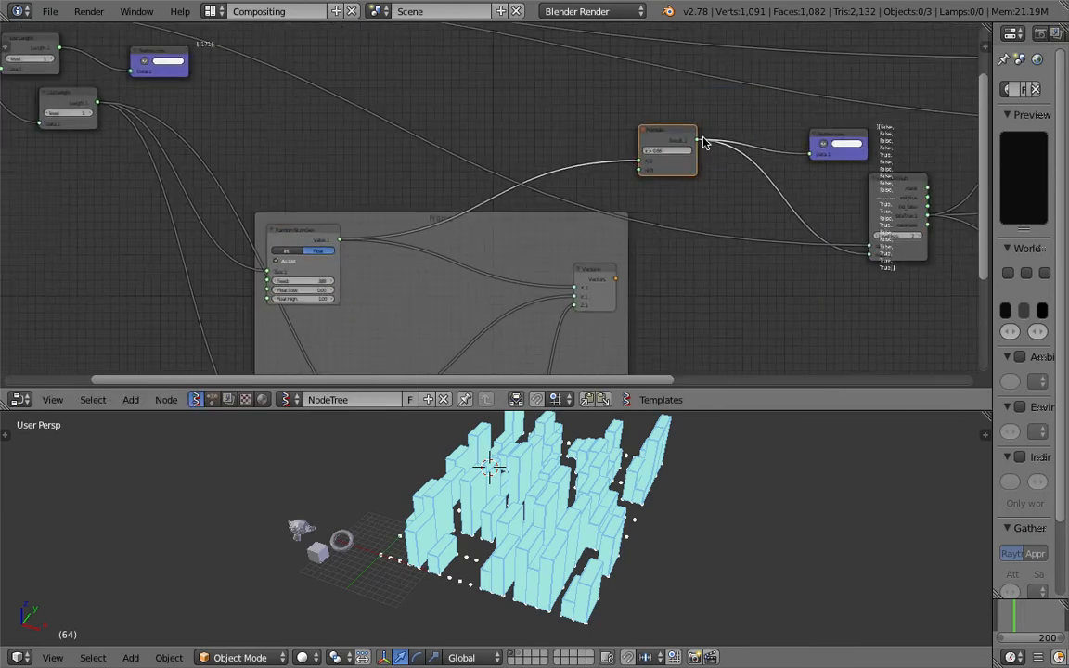
# Move the frame holding the Random Num Gen nodes lower to clear space above it, and save over the file.
pyautogui.moveTo(589, 265); pyautogui.dragTo(601, 212, button='middle')
pyautogui.scroll(-3, 594, 233)
pyautogui.moveTo(608, 215); pyautogui.dragTo(562, 254)
pyautogui.moveTo(310, 114); pyautogui.dragTo(343, 139, button='middle')
pyautogui.scroll(2, 363, 137)
pyautogui.moveTo(291, 161); pyautogui.dragTo(294, 208, button='middle')
pyautogui.moveTo(365, 243); pyautogui.dragTo(408, 312)
pyautogui.hotkey('ctrl', 's')
pyautogui.click(376, 270)
# Add a Vector Noise node in the empty space above the frame.
pyautogui.hotkey('shift', 'a')
pyautogui.click(356, 208)
pyautogui.write('vector ')
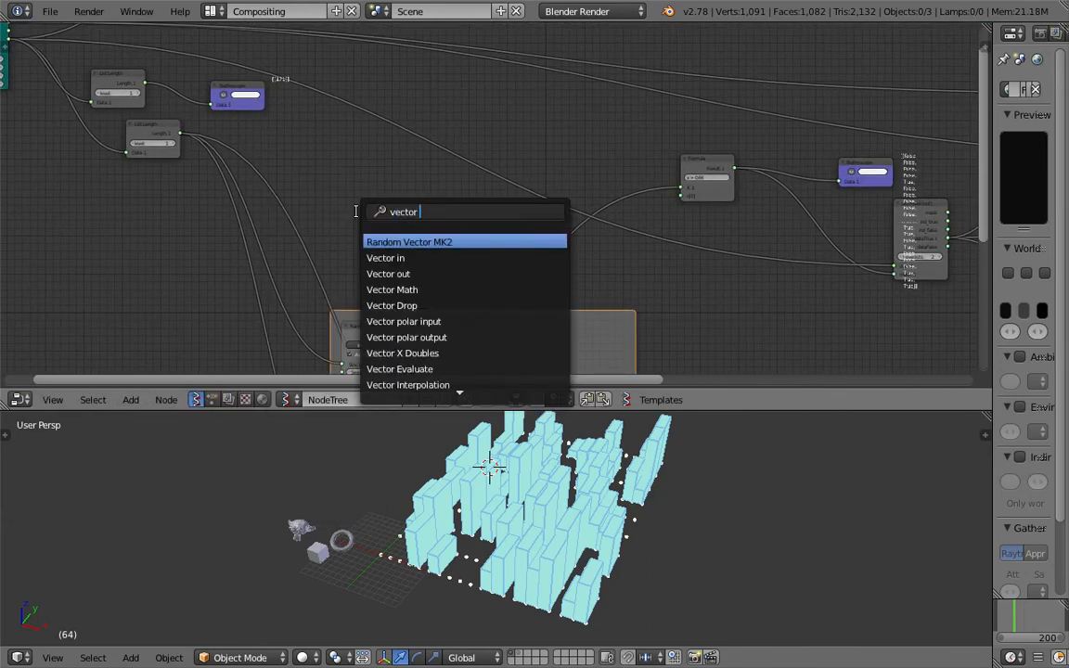
pyautogui.write('no')
pyautogui.press('Return')
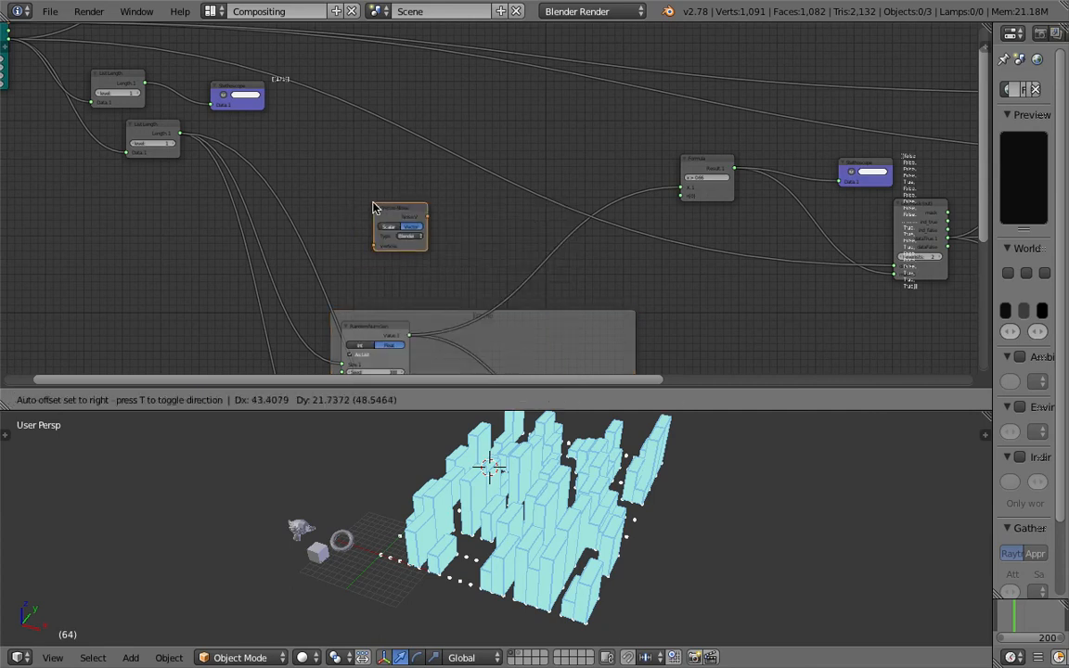
pyautogui.click(374, 208)
pyautogui.scroll(1, 375, 210)
pyautogui.moveTo(370, 188); pyautogui.dragTo(472, 189, button='middle')
pyautogui.scroll(1, 478, 200)
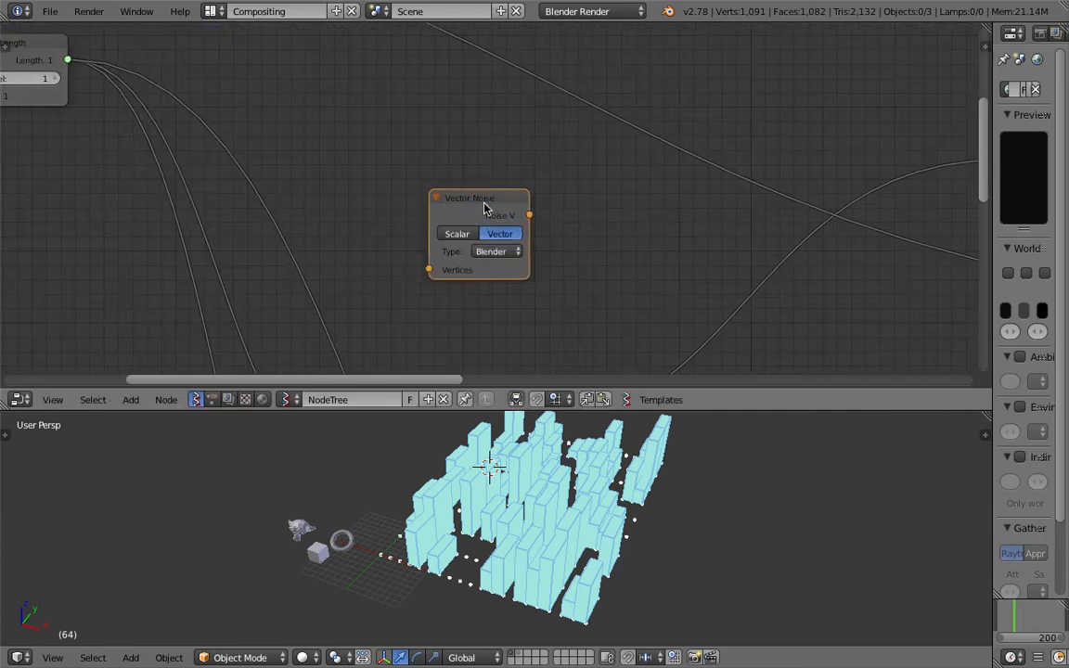
# Widen the Vector Noise node and switch its output to Scalar, keeping the Blender noise type.
pyautogui.moveTo(432, 221); pyautogui.dragTo(390, 221)
pyautogui.click(485, 251)
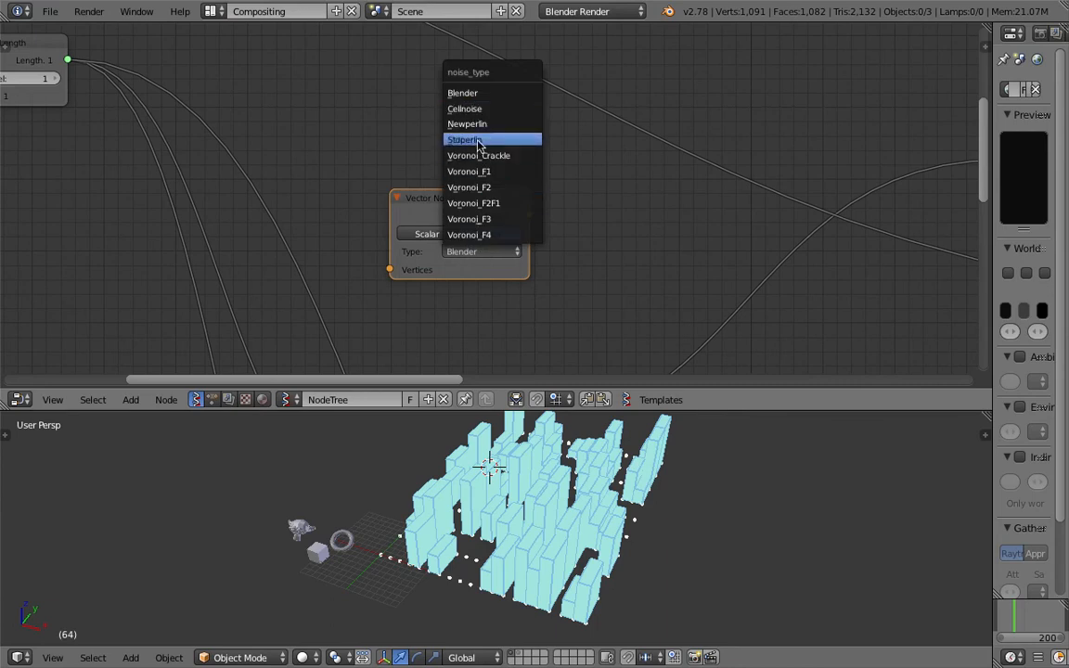
pyautogui.click(449, 237)
pyautogui.click(453, 232)
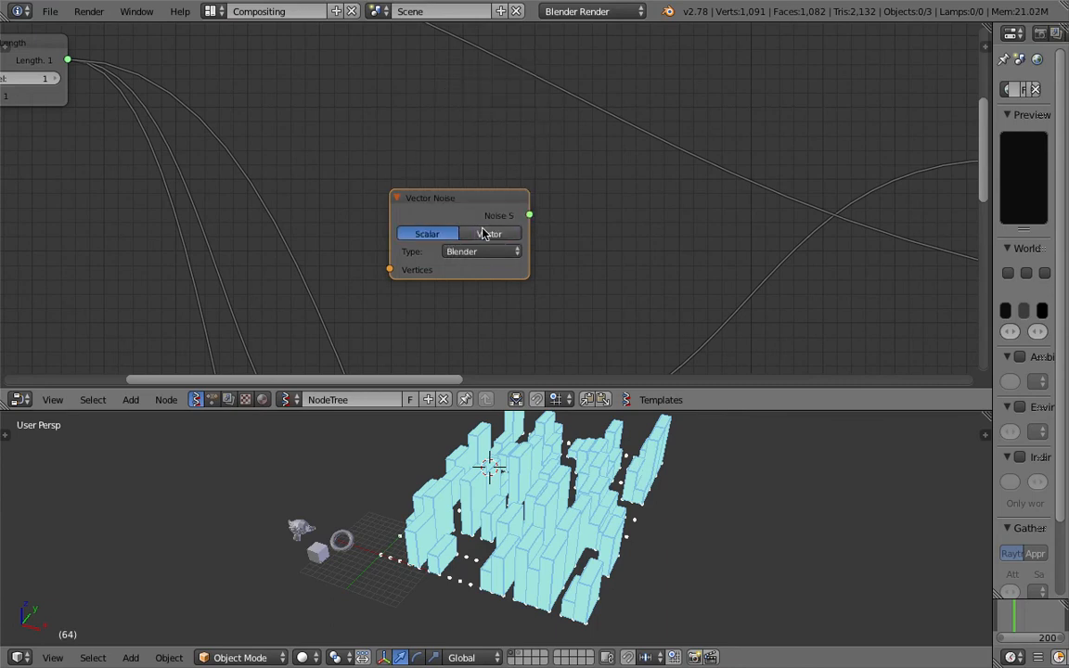
# Add a Stethoscope node beside Vector Noise and connect the Noise S output to its Data input.
pyautogui.hotkey('shift', 'a')
pyautogui.click(560, 199)
pyautogui.write('ste')
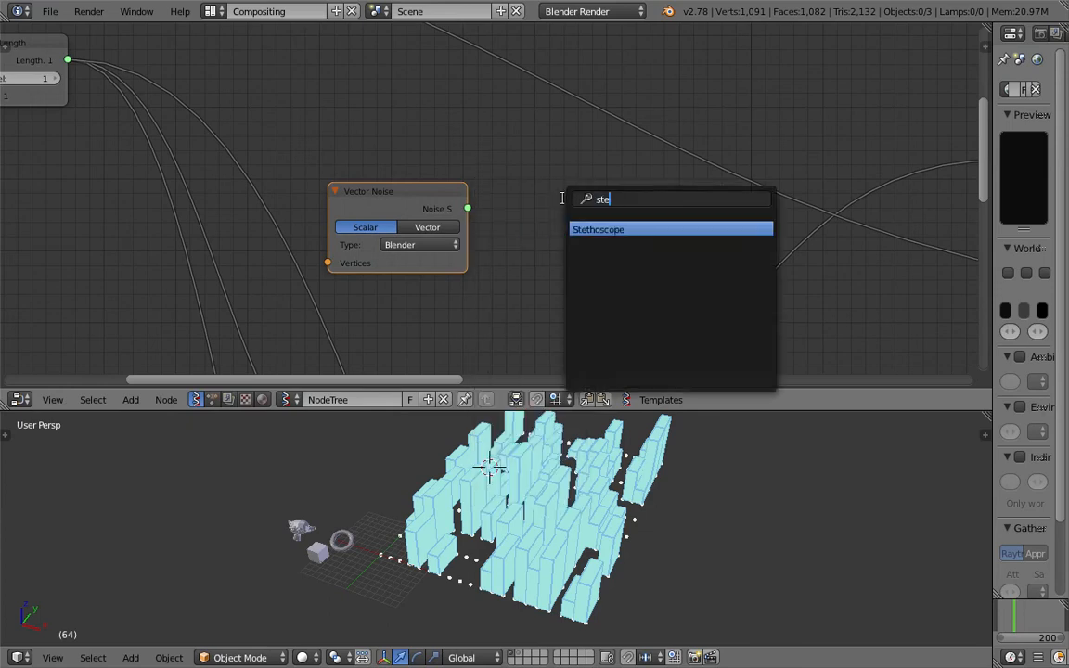
pyautogui.click(617, 231)
pyautogui.moveTo(467, 208); pyautogui.dragTo(534, 243)
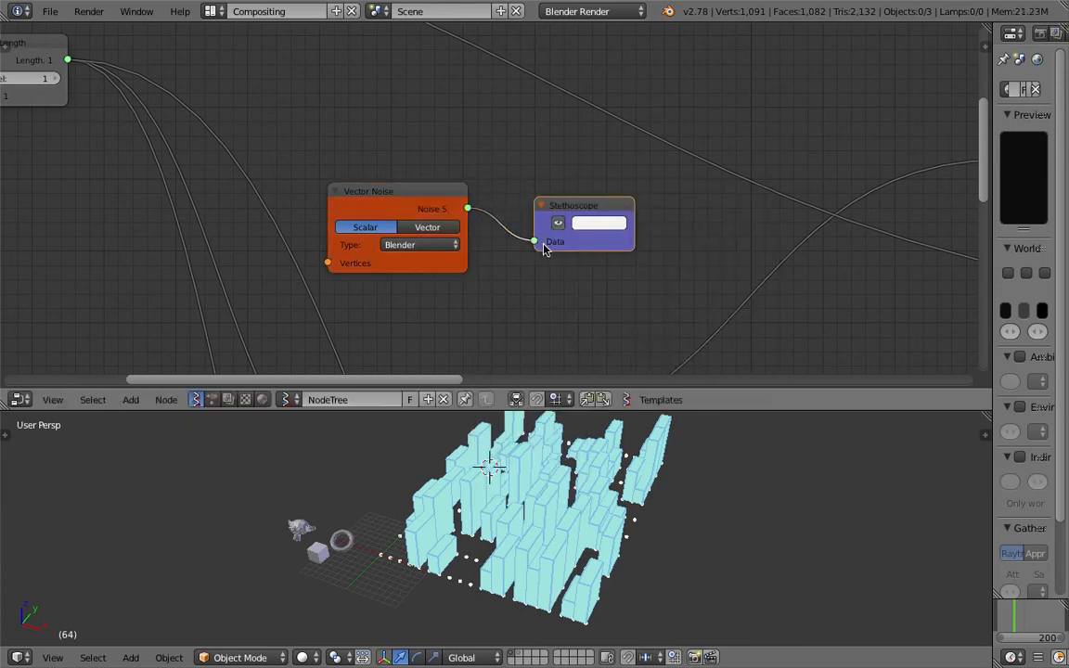
pyautogui.moveTo(557, 207); pyautogui.dragTo(567, 210)
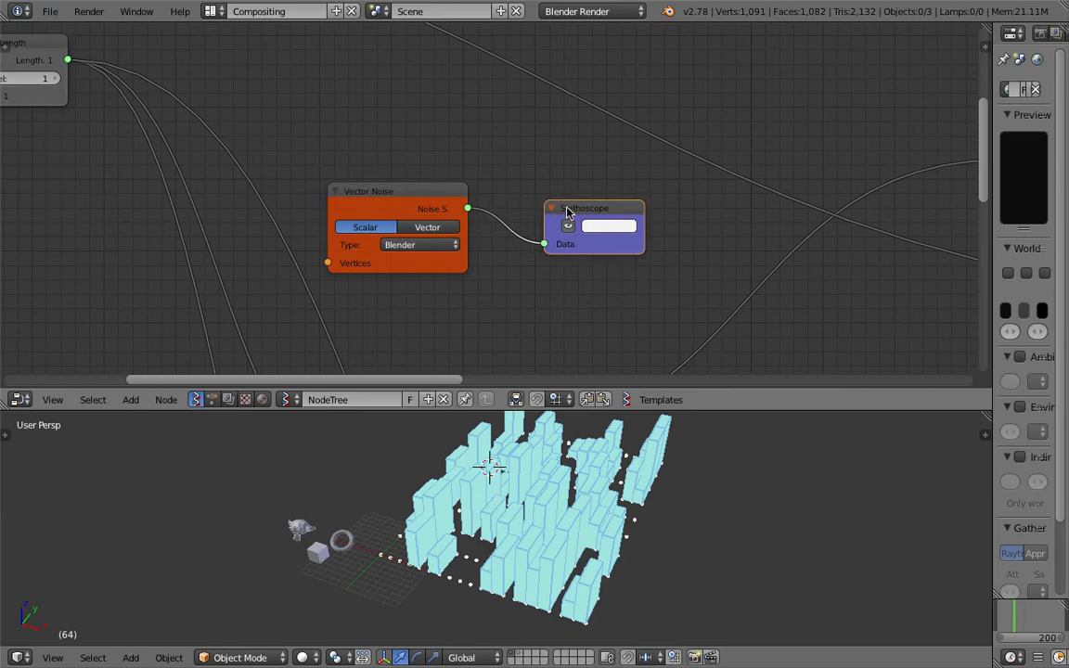
pyautogui.moveTo(432, 199); pyautogui.dragTo(468, 188)
pyautogui.hotkey('shift', 'a')
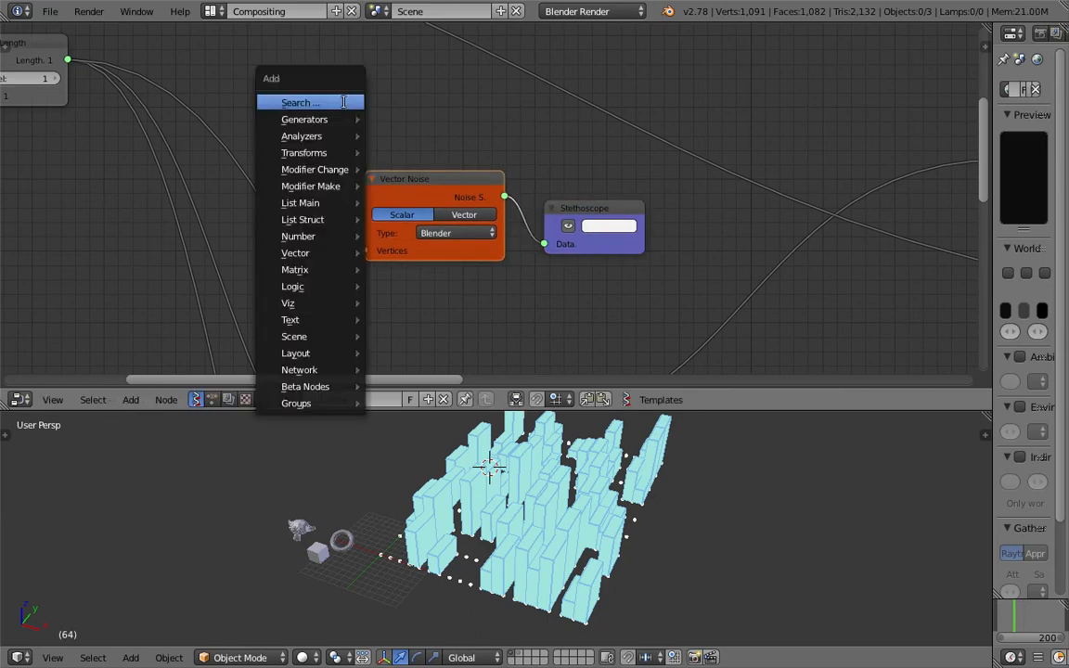
pyautogui.click(345, 102)
pyautogui.write('vec')
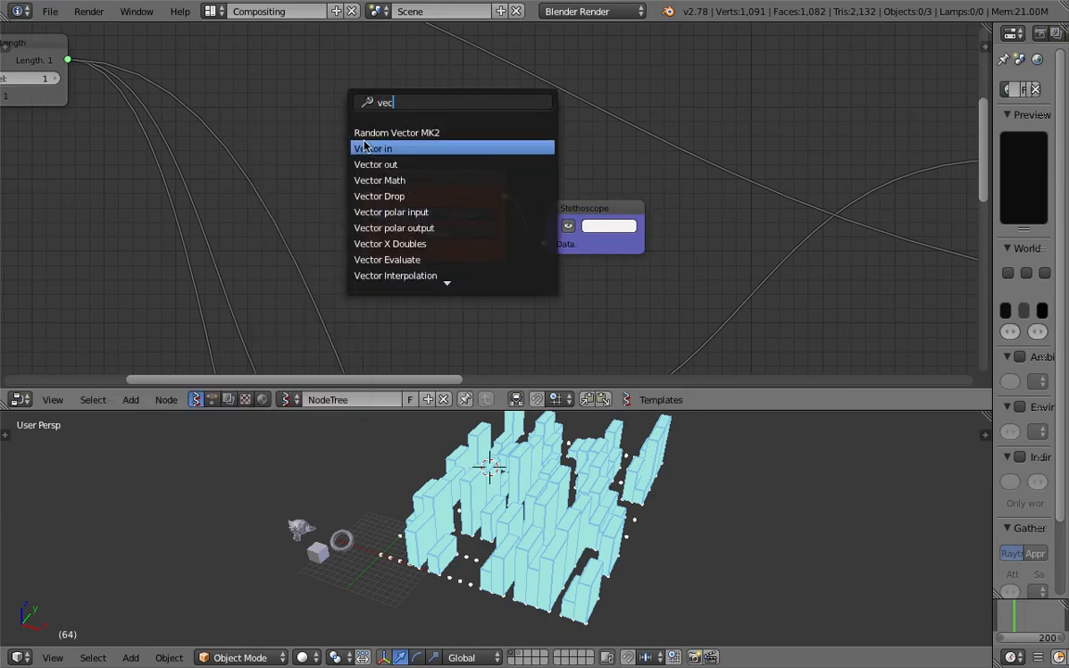
pyautogui.click(365, 146)
pyautogui.click(341, 95)
pyautogui.hotkey('shift', 'a')
pyautogui.click(346, 96)
pyautogui.write('ra')
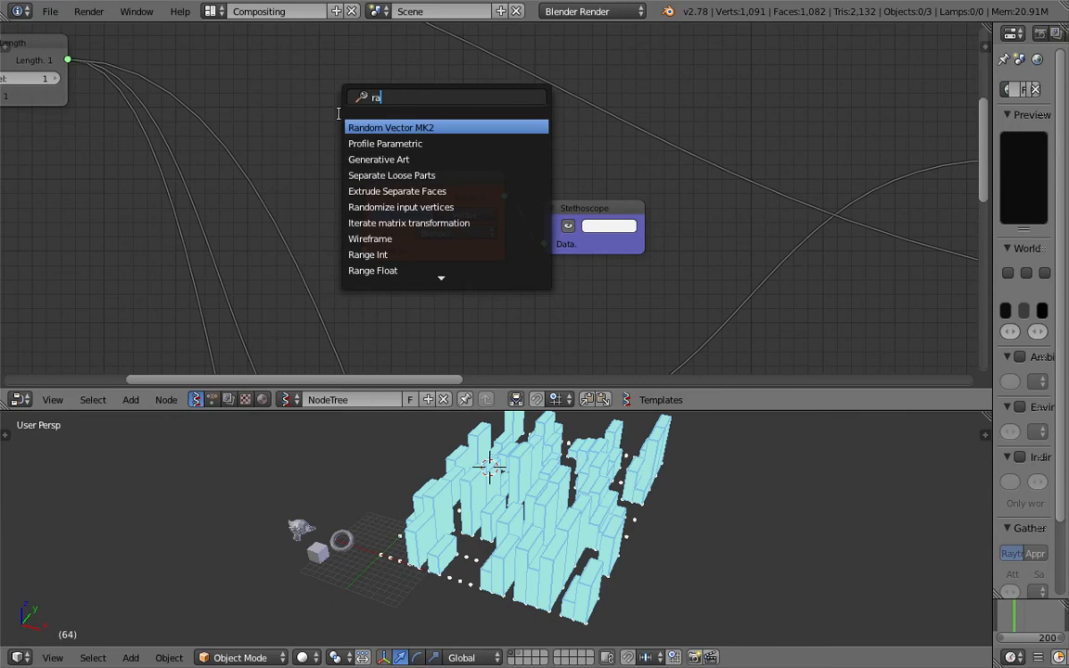
pyautogui.write('ndom')
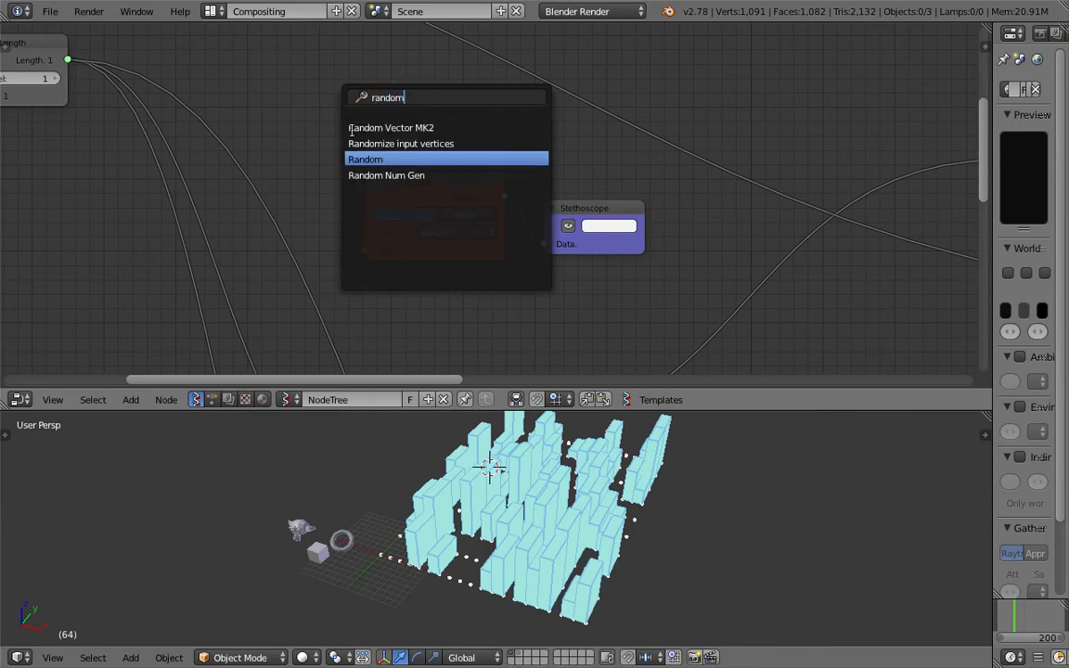
pyautogui.click(354, 160)
pyautogui.click(321, 104)
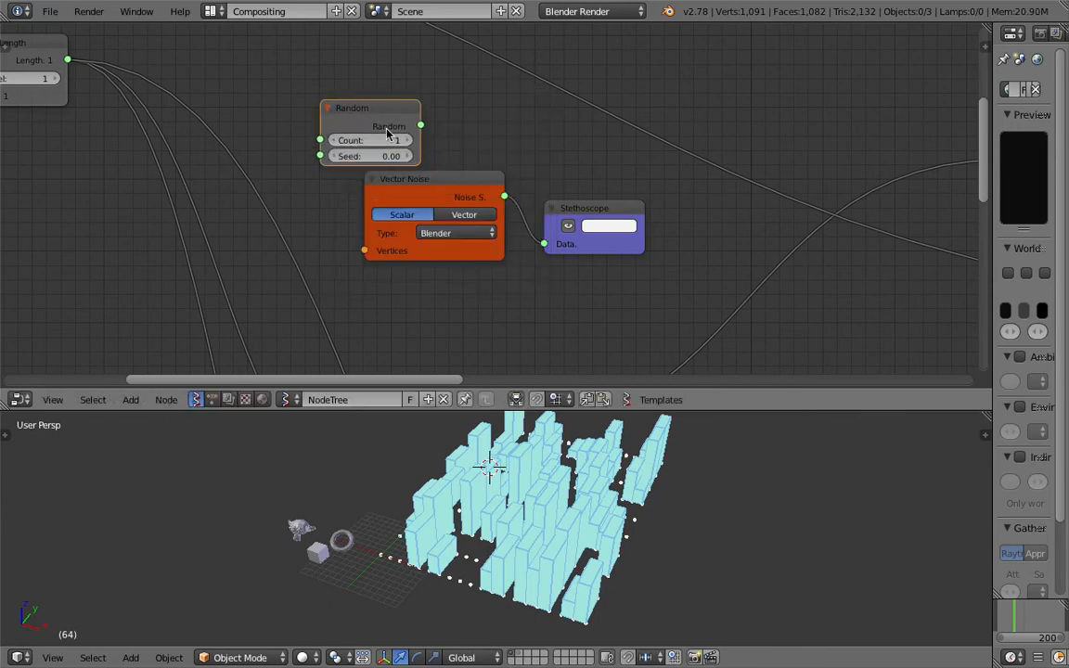
pyautogui.press('x')
# Add a Random Vector MK2 node above Vector Noise and connect its Random output to the Vertices input.
pyautogui.hotkey('shift', 'a')
pyautogui.click(363, 109)
pyautogui.write('random')
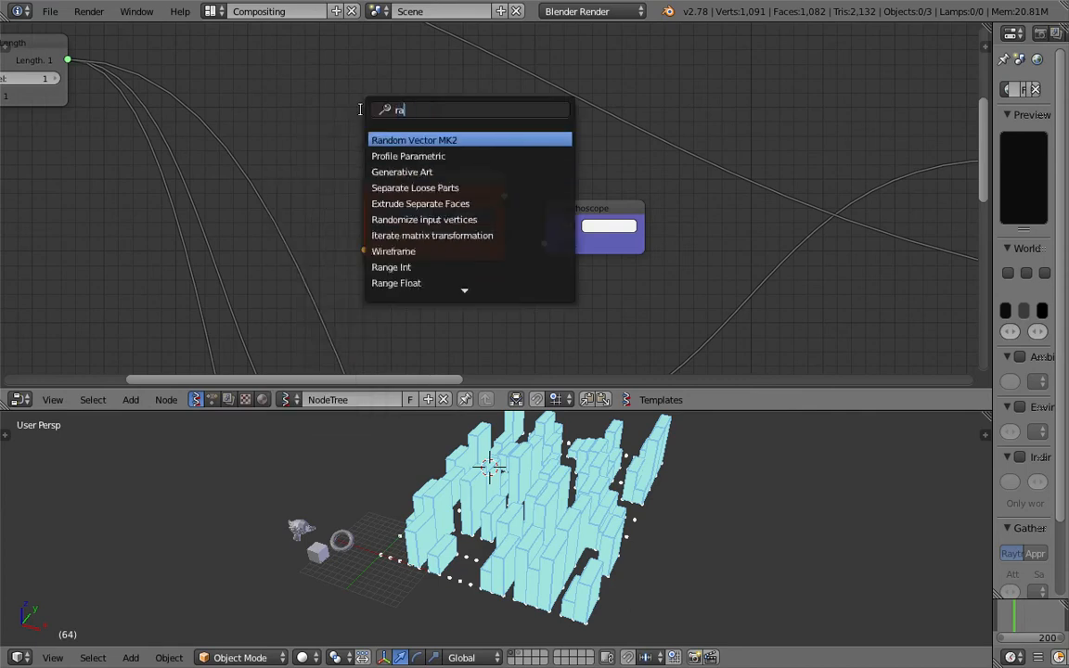
pyautogui.press('Return')
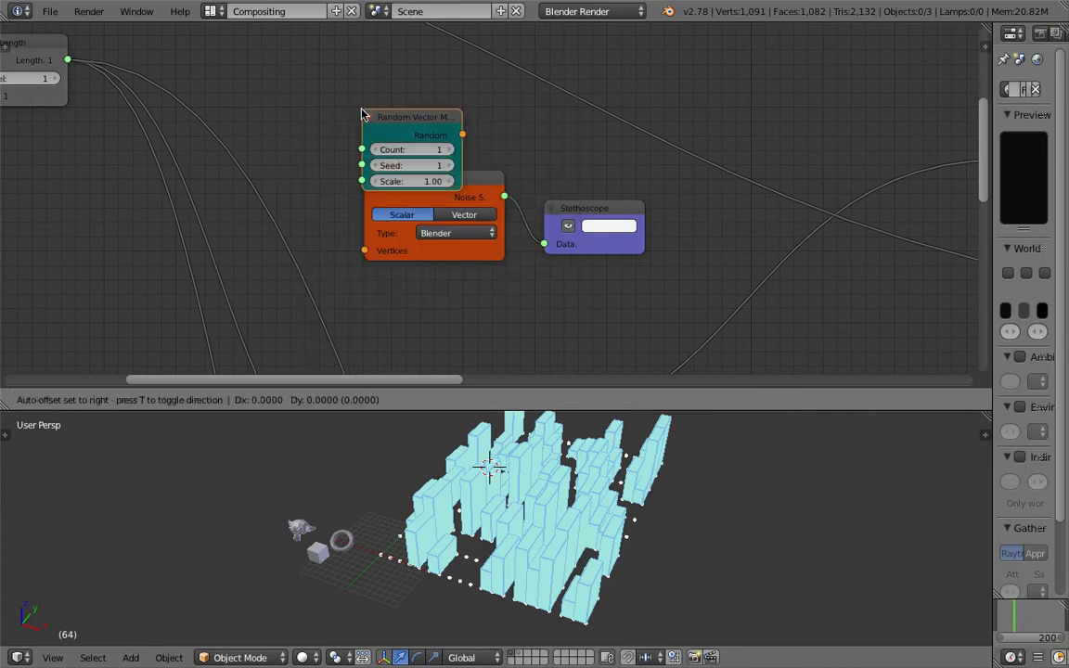
pyautogui.click(322, 79)
pyautogui.hotkey('ctrl', 's')
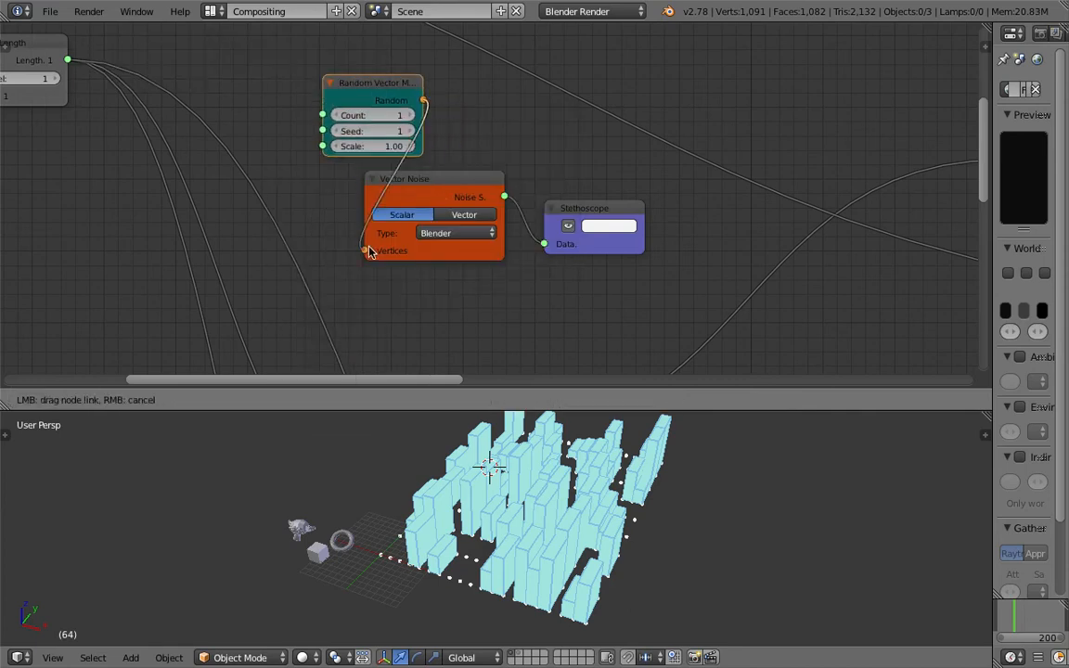
pyautogui.moveTo(369, 253); pyautogui.dragTo(365, 250)
# Raise the Count of the Random Vector node to 15.
pyautogui.moveTo(373, 115)
pyautogui.mouseDown()
pyautogui.moveTo(414, 115)
pyautogui.moveTo(381, 115)
pyautogui.mouseUp()
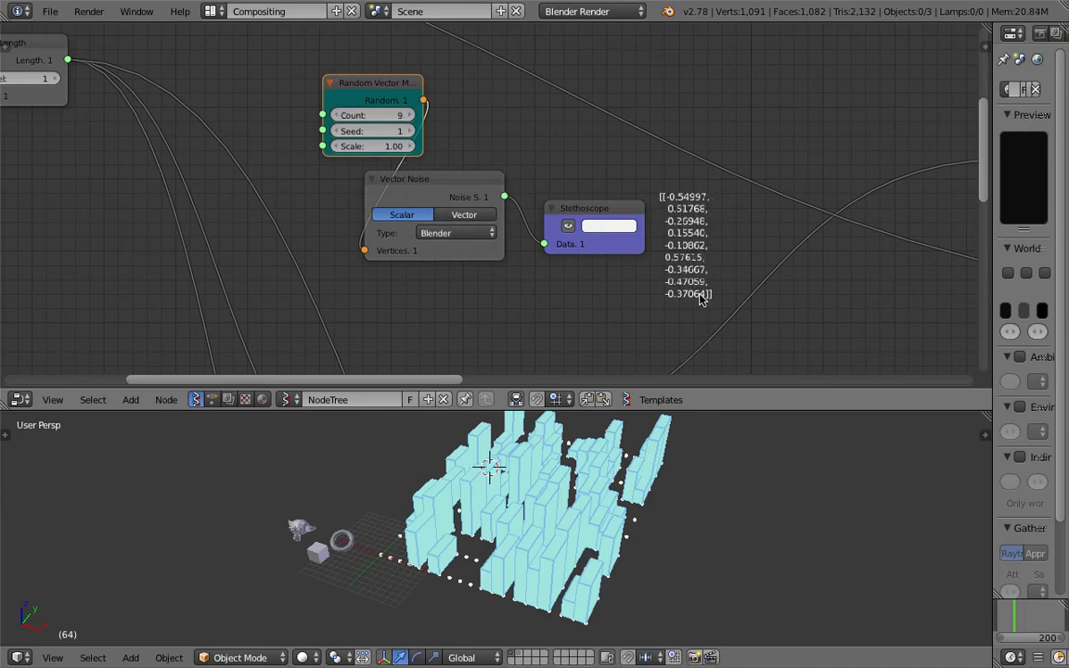
pyautogui.moveTo(373, 115); pyautogui.dragTo(414, 115)
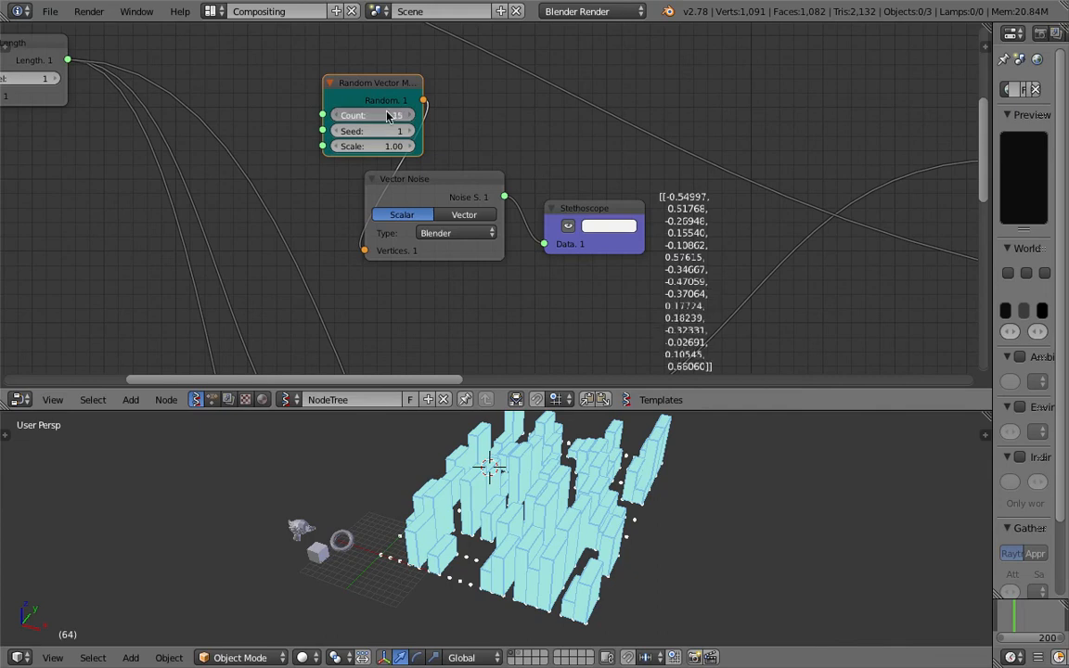
pyautogui.moveTo(697, 286); pyautogui.dragTo(701, 260, button='middle')
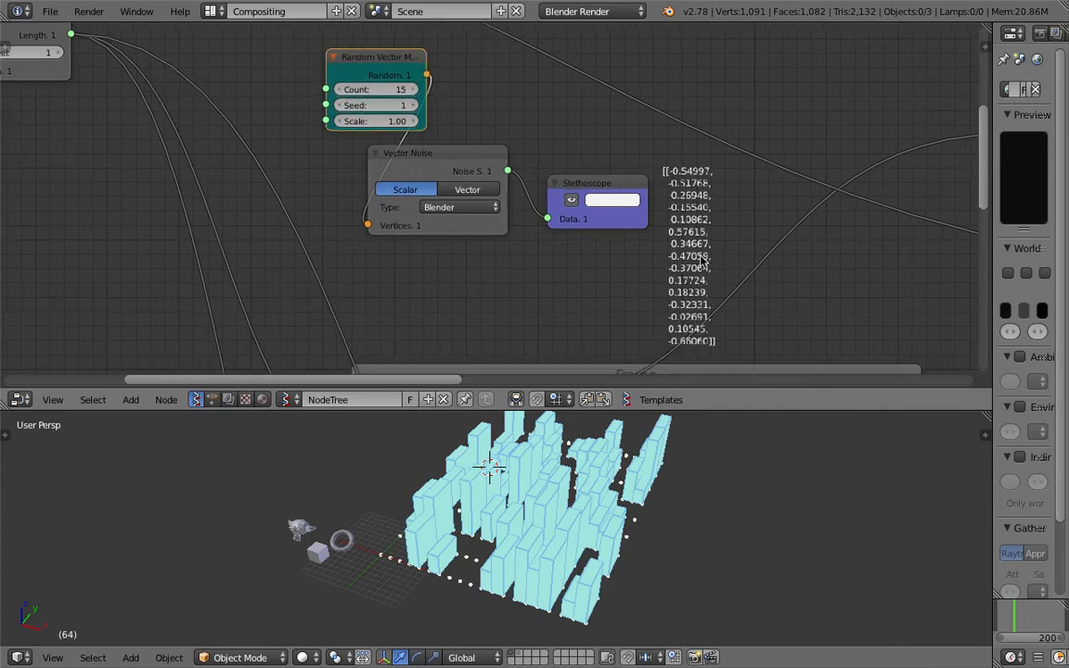
# Switch the Vector Noise node to Vector output and reconnect it to the Stethoscope.
pyautogui.click(473, 190)
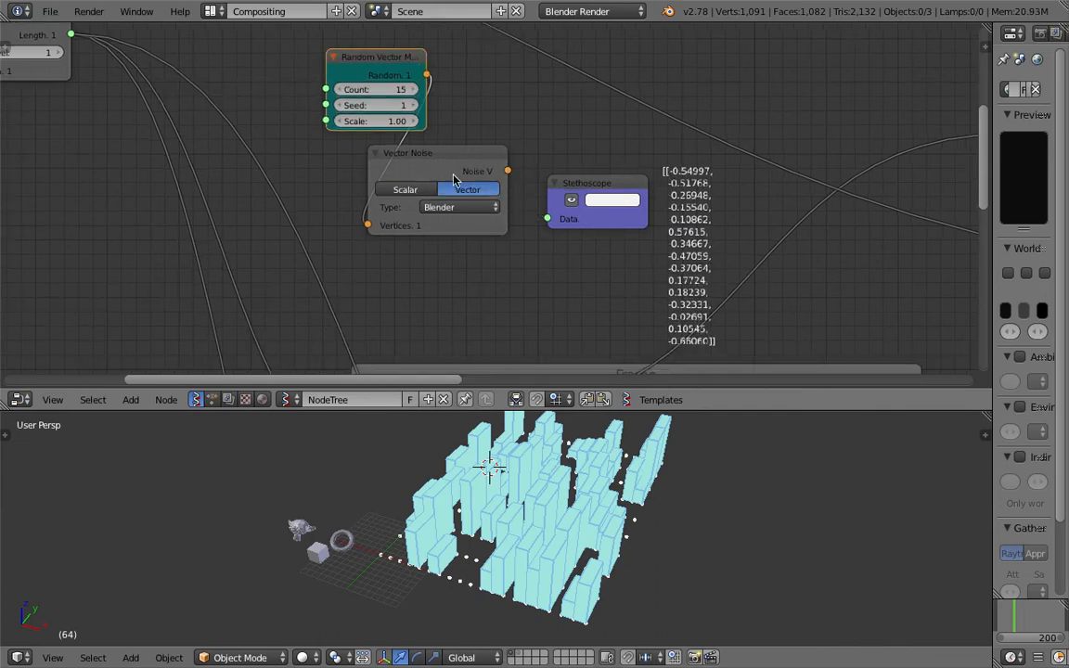
pyautogui.moveTo(506, 172); pyautogui.dragTo(548, 218)
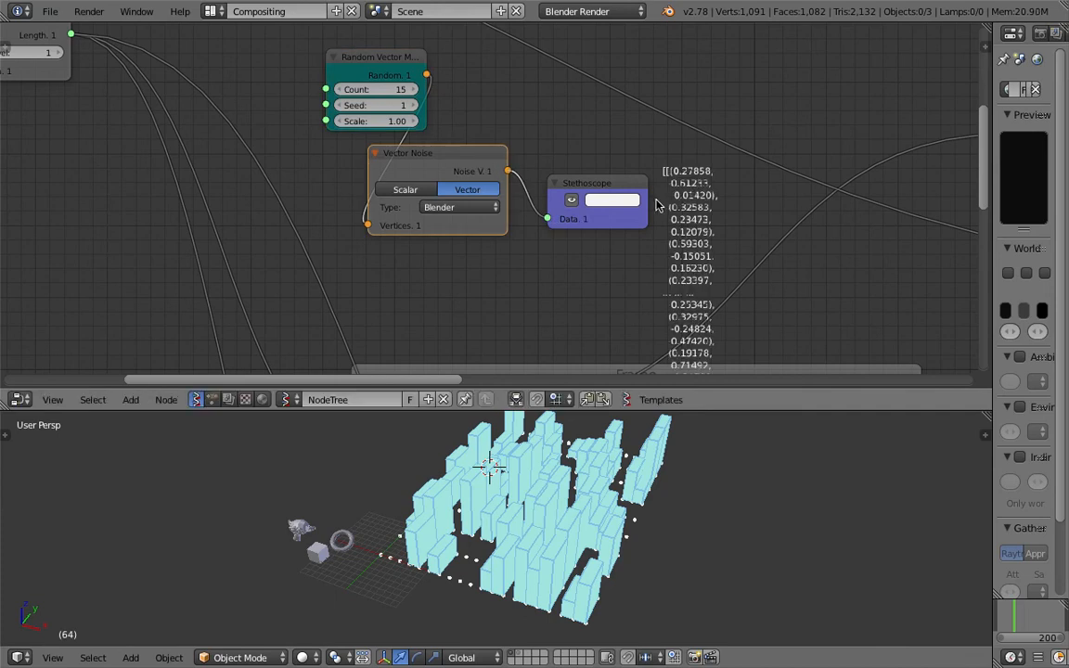
# Delete the Stethoscope after Vector Noise, move Vector Noise aside and switch it back to Scalar output.
pyautogui.click(576, 183)
pyautogui.press('x')
pyautogui.moveTo(458, 157); pyautogui.dragTo(536, 152)
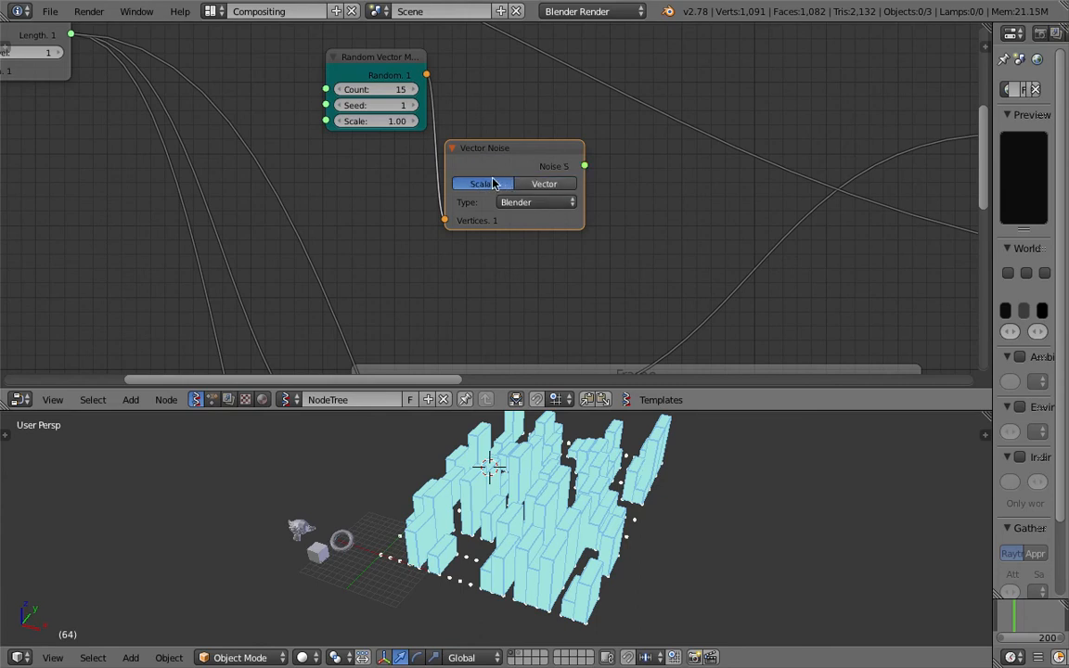
pyautogui.scroll(-1, 499, 186)
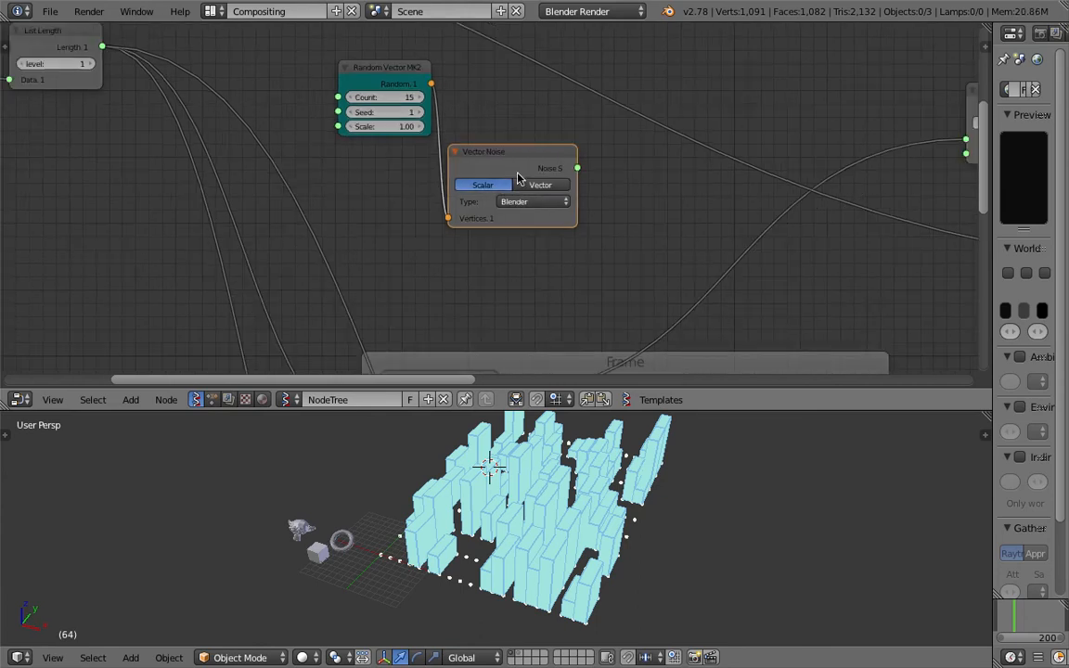
# Space out the Random Vector and Vector Noise nodes between the List Length nodes and the Formula node, and save over the file.
pyautogui.moveTo(387, 73); pyautogui.dragTo(394, 91)
pyautogui.moveTo(524, 178); pyautogui.dragTo(460, 107, button='middle')
pyautogui.hotkey('ctrl', 's')
pyautogui.click(423, 114)
pyautogui.scroll(-5, 436, 113)
pyautogui.moveTo(403, 84); pyautogui.dragTo(450, 106)
pyautogui.hotkey('ctrl', 's')
pyautogui.click(417, 95)
pyautogui.moveTo(334, 44); pyautogui.dragTo(324, 40)
pyautogui.moveTo(369, 93); pyautogui.dragTo(408, 141, button='middle')
pyautogui.moveTo(349, 124); pyautogui.dragTo(478, 203, button='middle')
pyautogui.scroll(-2, 496, 196)
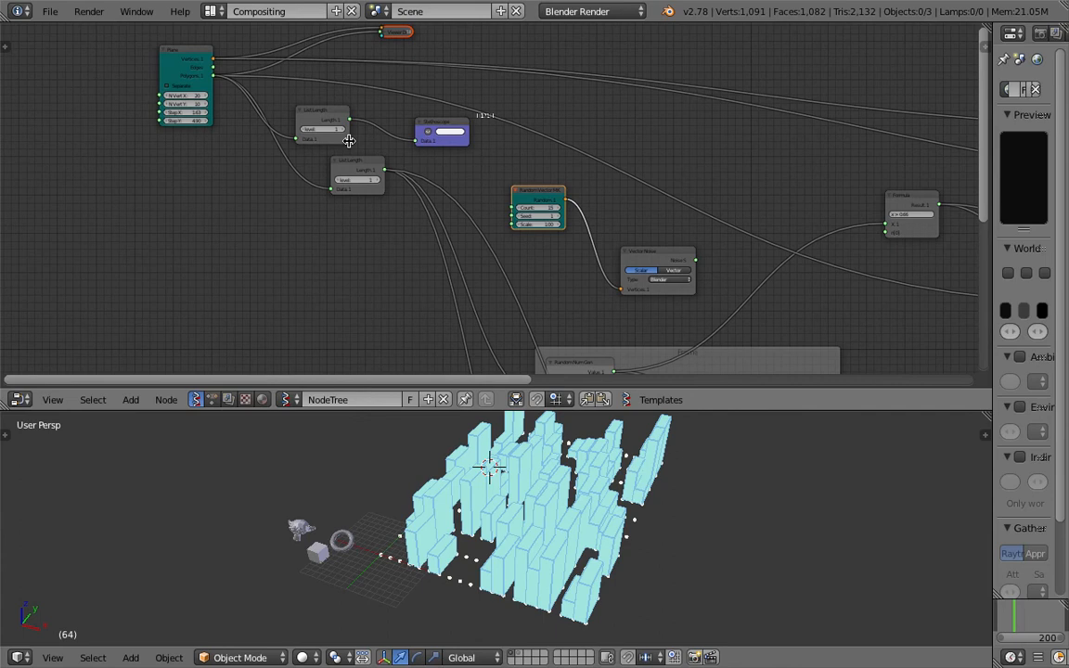
# Shift the Plane node slightly and add a Centers Polygons node below the List Length nodes.
pyautogui.moveTo(175, 57); pyautogui.dragTo(163, 85)
pyautogui.scroll(2, 164, 87)
pyautogui.moveTo(163, 90); pyautogui.dragTo(236, 120, button='middle')
pyautogui.scroll(1, 162, 131)
pyautogui.hotkey('ctrl', 'a')
pyautogui.write('center')
pyautogui.press('Down')
pyautogui.press('Return')
pyautogui.click(283, 241)
# Connect the Plane's Vertices and Polygons outputs to the matching Centers Polygons inputs, and save over the file.
pyautogui.moveTo(128, 36); pyautogui.dragTo(281, 330)
pyautogui.moveTo(128, 61); pyautogui.dragTo(286, 343)
pyautogui.moveTo(363, 257); pyautogui.dragTo(339, 207, button='middle')
pyautogui.scroll(2, 343, 219)
pyautogui.hotkey('ctrl', 's')
pyautogui.click(347, 232)
# Delete the Random Vector node and add a Vector Math node in front of Vector Noise.
pyautogui.moveTo(320, 248); pyautogui.dragTo(575, 130)
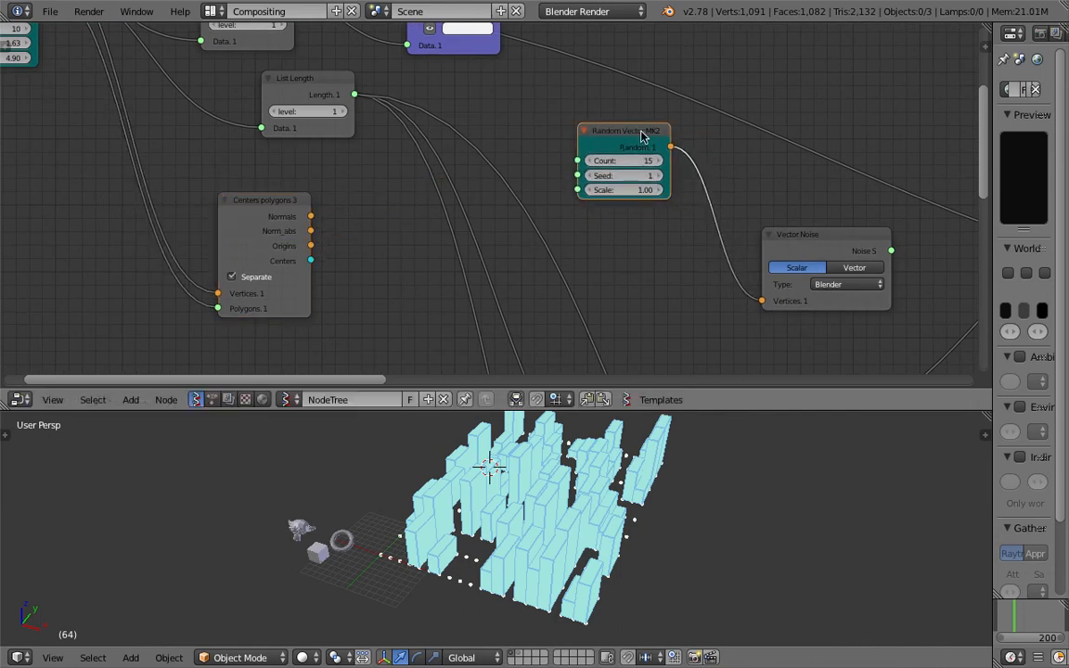
pyautogui.press('x')
pyautogui.hotkey('alt', 'space')
pyautogui.write('vec')
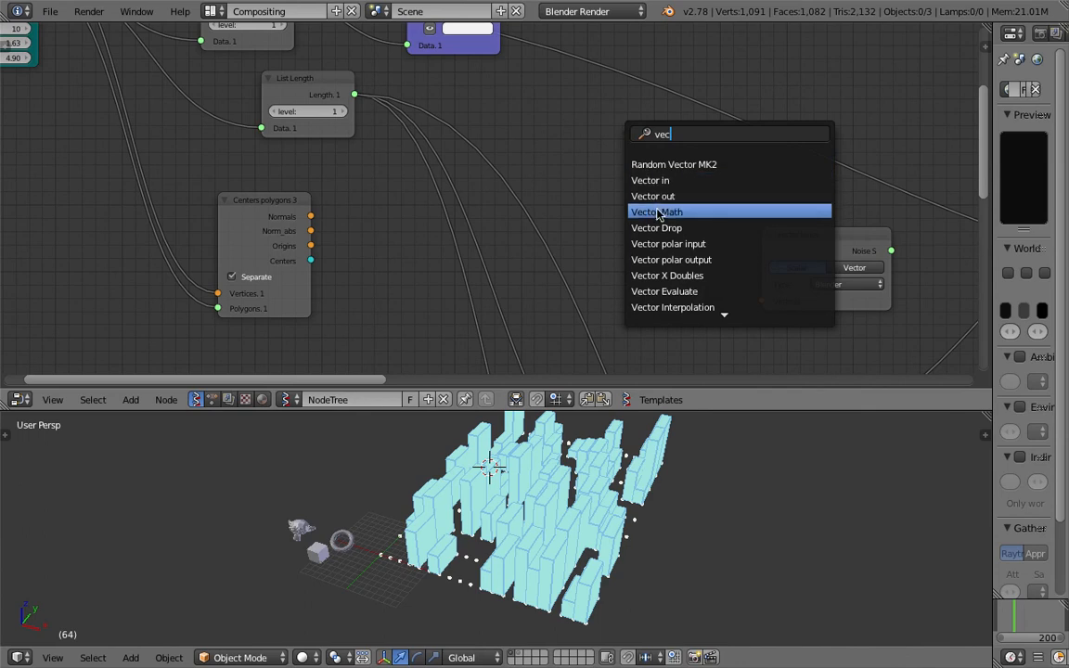
pyautogui.click(657, 213)
pyautogui.click(625, 184)
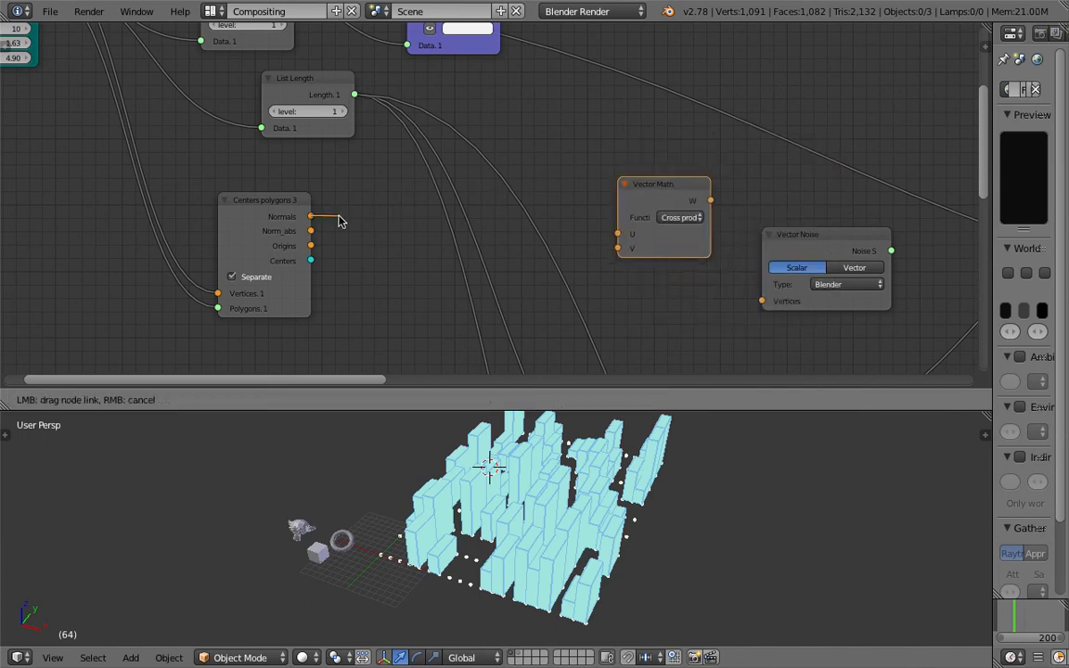
# Connect the Centers Polygons Origins output to Vector Math's V input and a new Vector In node to its U input.
pyautogui.moveTo(311, 246); pyautogui.dragTo(618, 249)
pyautogui.hotkey('alt', 'space')
pyautogui.write('vec')
pyautogui.click(552, 143)
pyautogui.click(523, 101)
pyautogui.moveTo(599, 127); pyautogui.dragTo(643, 233)
# Connect the W output of the Vector Math node to the Vertices input of Vector Noise.
pyautogui.moveTo(714, 220); pyautogui.dragTo(616, 189, button='middle')
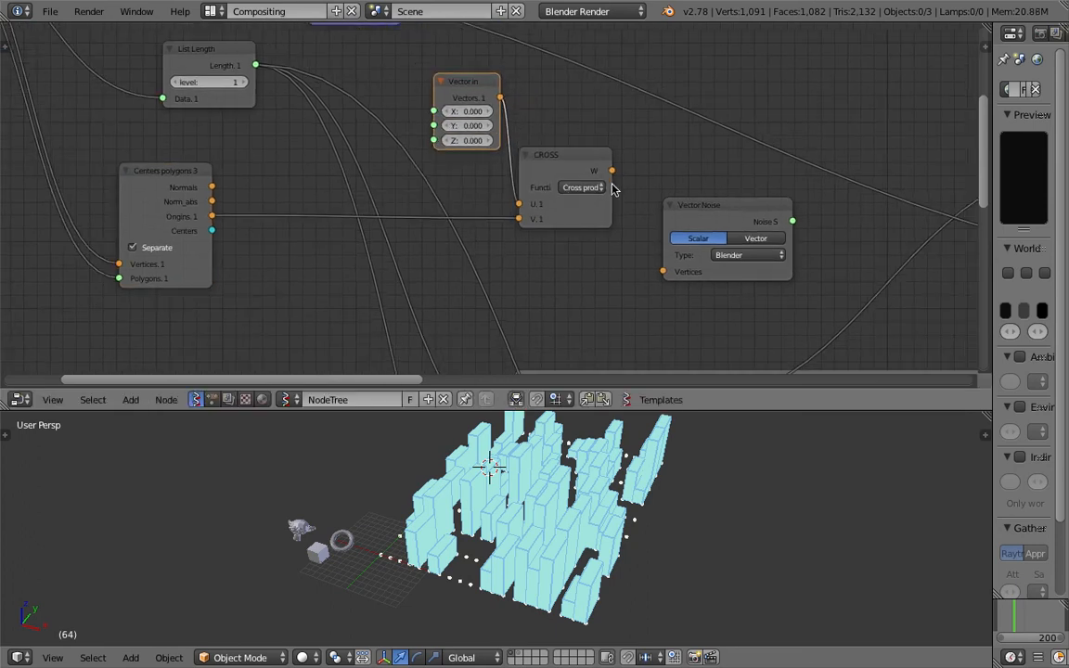
pyautogui.moveTo(613, 171); pyautogui.dragTo(626, 204)
pyautogui.moveTo(672, 276); pyautogui.dragTo(665, 273)
pyautogui.moveTo(665, 273); pyautogui.dragTo(620, 192, button='middle')
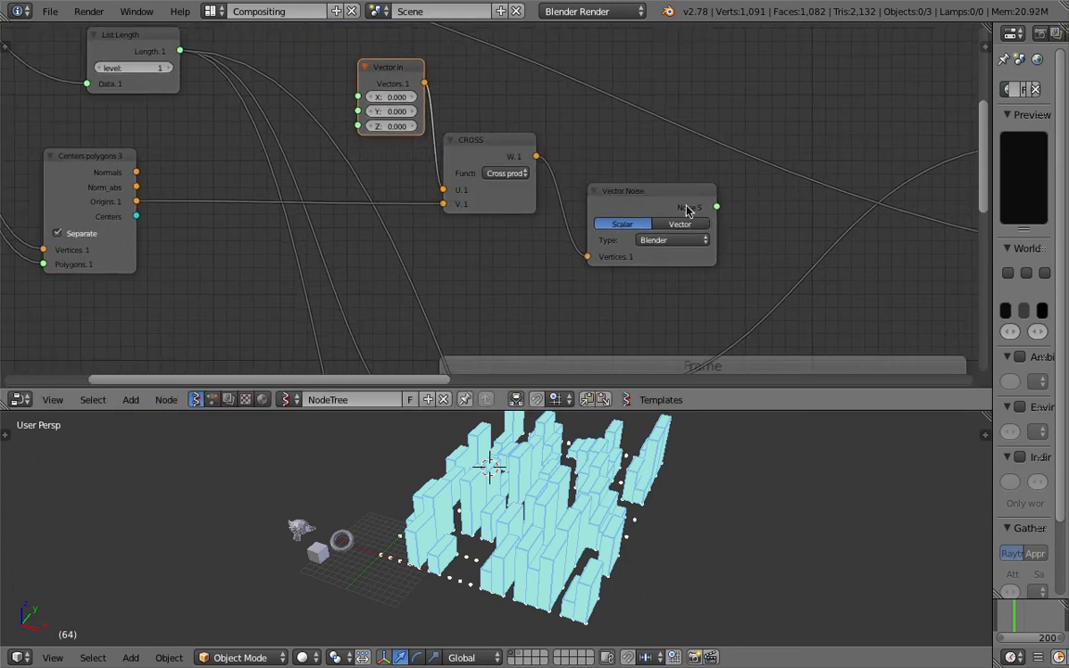
pyautogui.moveTo(685, 209); pyautogui.dragTo(537, 198, button='middle')
pyautogui.moveTo(583, 169); pyautogui.dragTo(476, 227, button='middle')
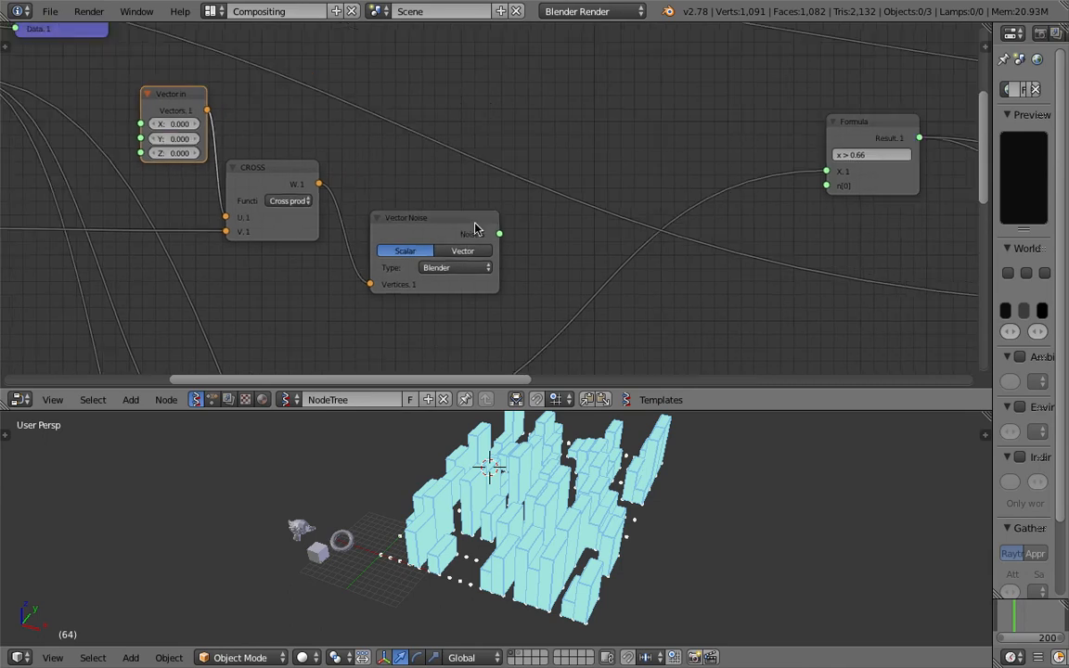
# Change the Vector Math function to Add and reposition it together with the Vector In node.
pyautogui.click(302, 201)
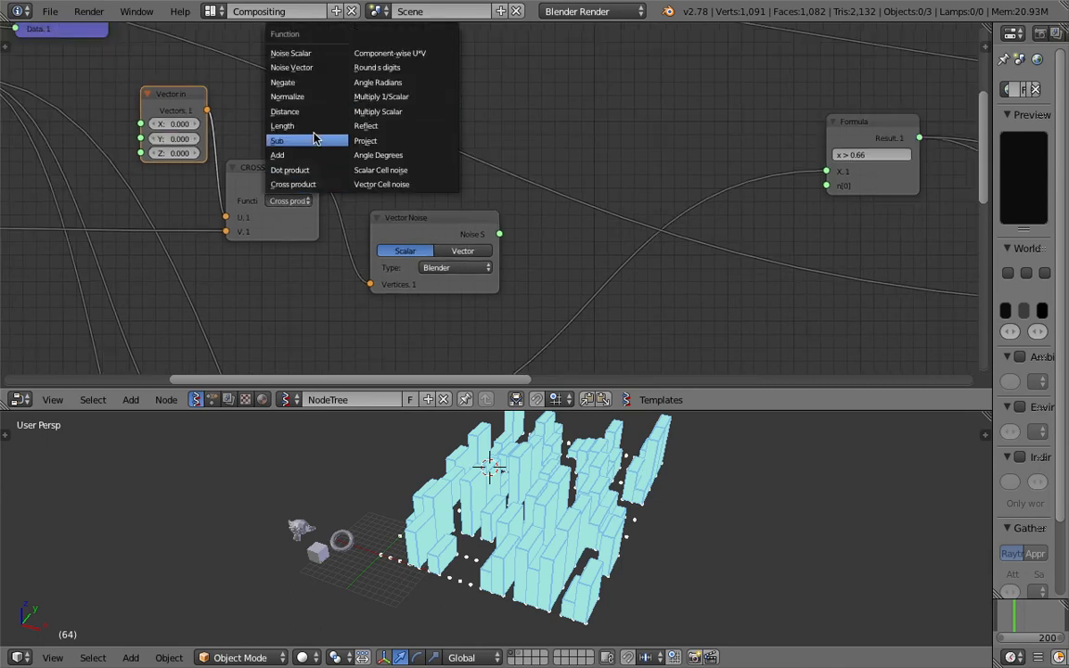
pyautogui.click(305, 155)
pyautogui.moveTo(240, 111); pyautogui.dragTo(310, 123, button='middle')
pyautogui.moveTo(251, 114); pyautogui.dragTo(280, 134)
pyautogui.moveTo(330, 178); pyautogui.dragTo(363, 180)
# Add a Frame Info node, connect its Current Frame output to the X input of Vector In, and save over the file.
pyautogui.moveTo(197, 93); pyautogui.dragTo(311, 158, button='middle')
pyautogui.press('space')
pyautogui.write('fra')
pyautogui.press('Down')
pyautogui.press('Return')
pyautogui.click(268, 132)
pyautogui.moveTo(363, 154); pyautogui.dragTo(402, 178)
pyautogui.moveTo(337, 210); pyautogui.dragTo(354, 220)
pyautogui.hotkey('ctrl', 's')
pyautogui.moveTo(560, 280); pyautogui.dragTo(430, 227, button='middle')
pyautogui.hotkey('ctrl', 's')
pyautogui.click(448, 240)
# Connect the Vector Noise's Noise S output to the Formula's X input, replacing the Random Num Gen link.
pyautogui.scroll(-4, 590, 167)
pyautogui.moveTo(591, 167); pyautogui.dragTo(380, 154, button='middle')
pyautogui.scroll(-2, 398, 204)
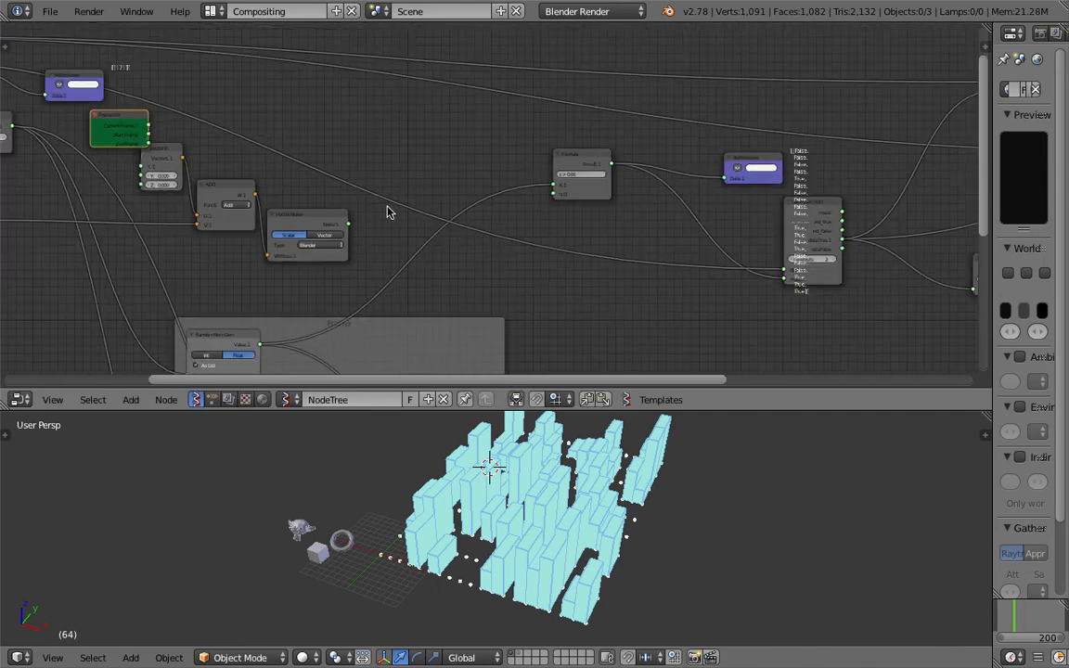
pyautogui.moveTo(350, 225); pyautogui.dragTo(460, 208)
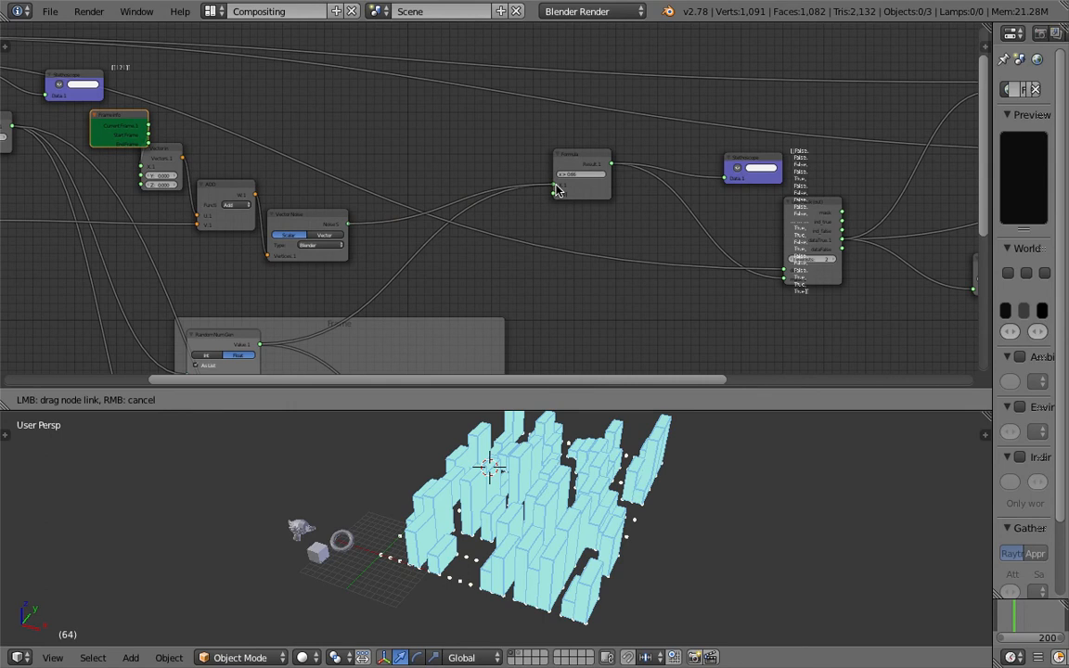
pyautogui.moveTo(557, 190); pyautogui.dragTo(558, 193)
pyautogui.moveTo(706, 557); pyautogui.dragTo(666, 535, button='middle')
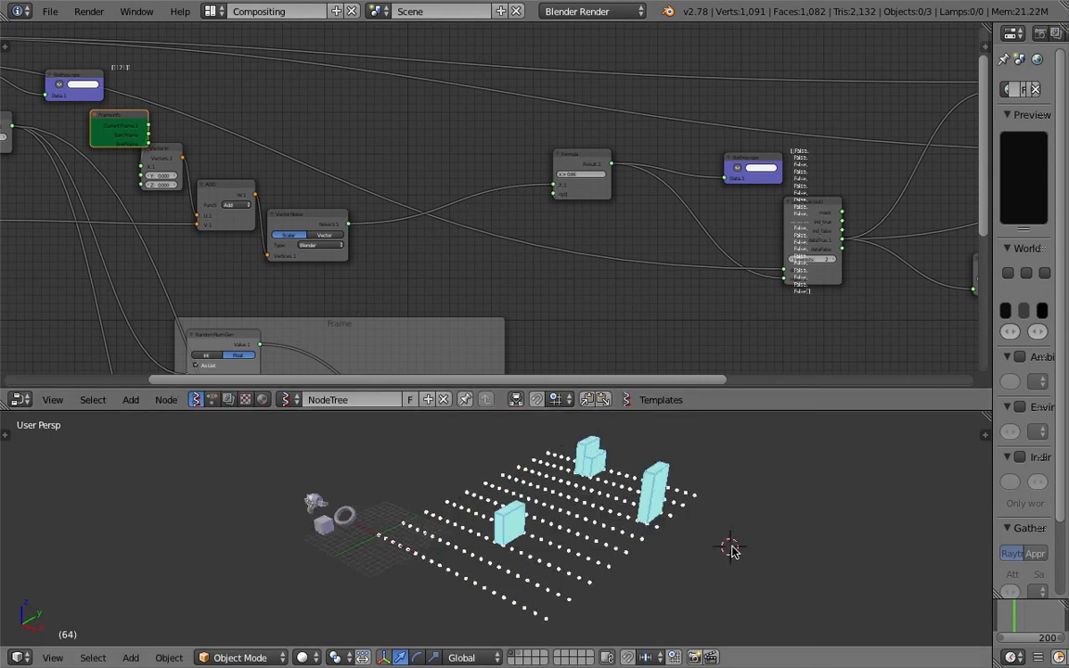
# Play back the animation in the 3D view to examine how the noise-driven extrusions change over the frames.
pyautogui.hotkey('alt', 'a')
pyautogui.moveTo(664, 538); pyautogui.dragTo(632, 579, button='middle')
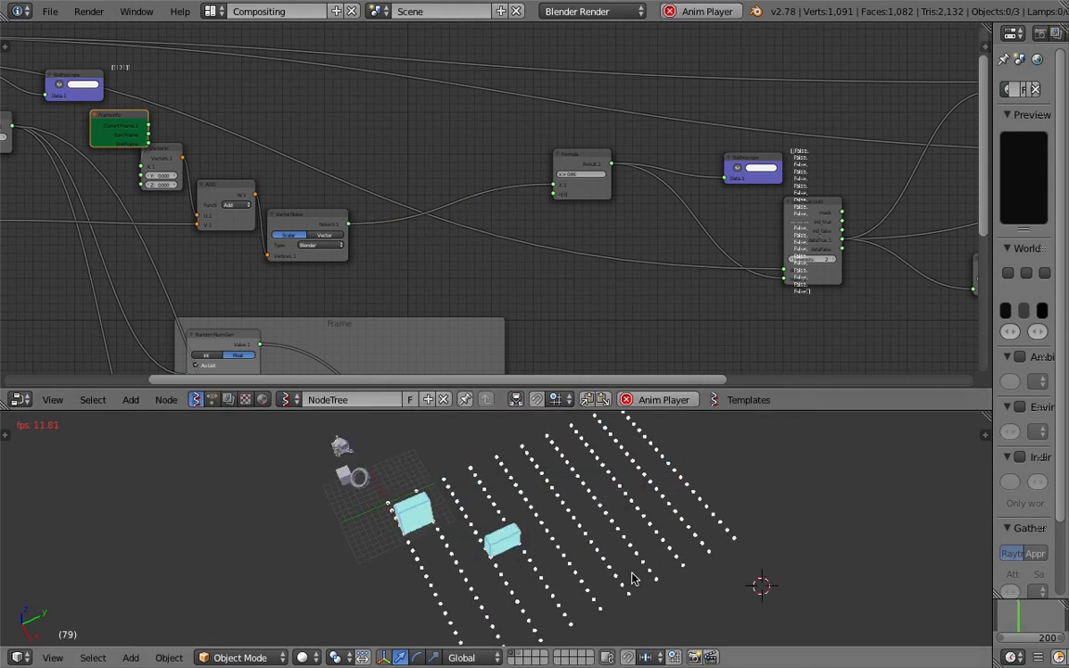
pyautogui.press('Escape')
pyautogui.moveTo(654, 535); pyautogui.dragTo(715, 491, button='middle')
pyautogui.moveTo(504, 239); pyautogui.dragTo(453, 221, button='middle')
pyautogui.moveTo(575, 436); pyautogui.dragTo(649, 457, button='middle')
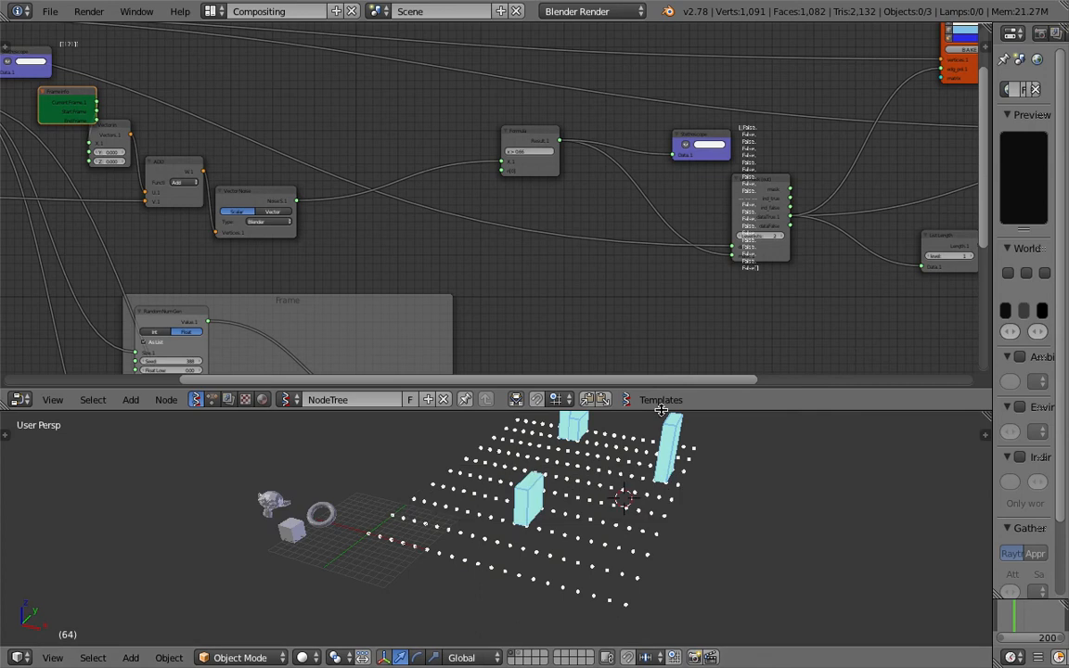
# Enlarge the 3D view and save over the file.
pyautogui.moveTo(661, 410); pyautogui.dragTo(663, 226)
pyautogui.moveTo(705, 380); pyautogui.dragTo(700, 303, button='middle')
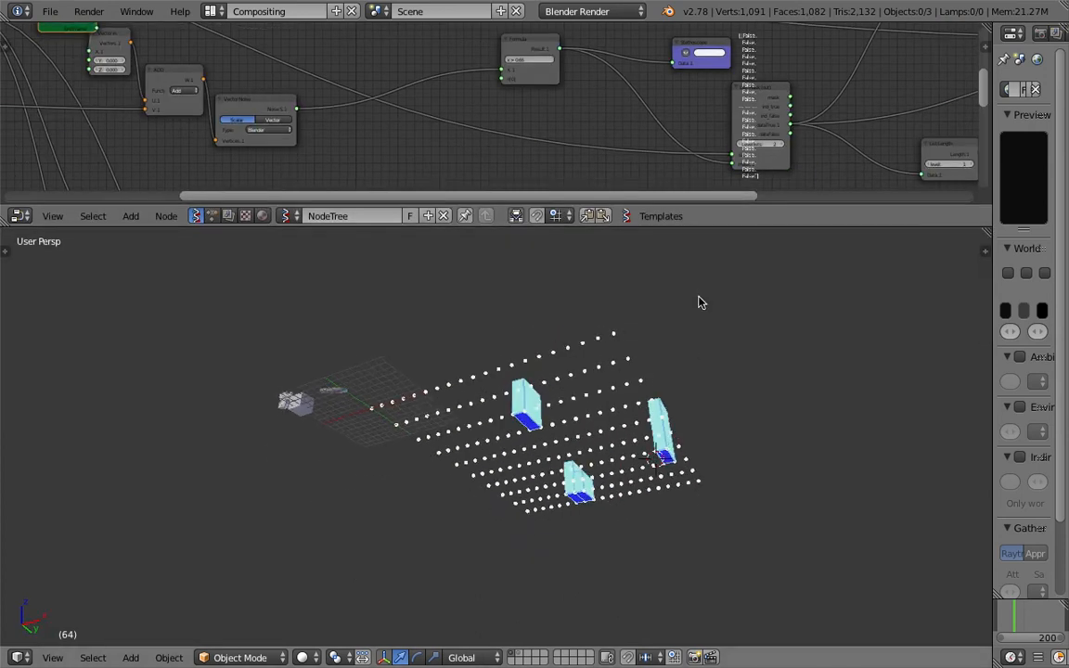
pyautogui.moveTo(598, 442); pyautogui.dragTo(581, 394, button='middle')
pyautogui.hotkey('ctrl', 's')
pyautogui.click(614, 439)
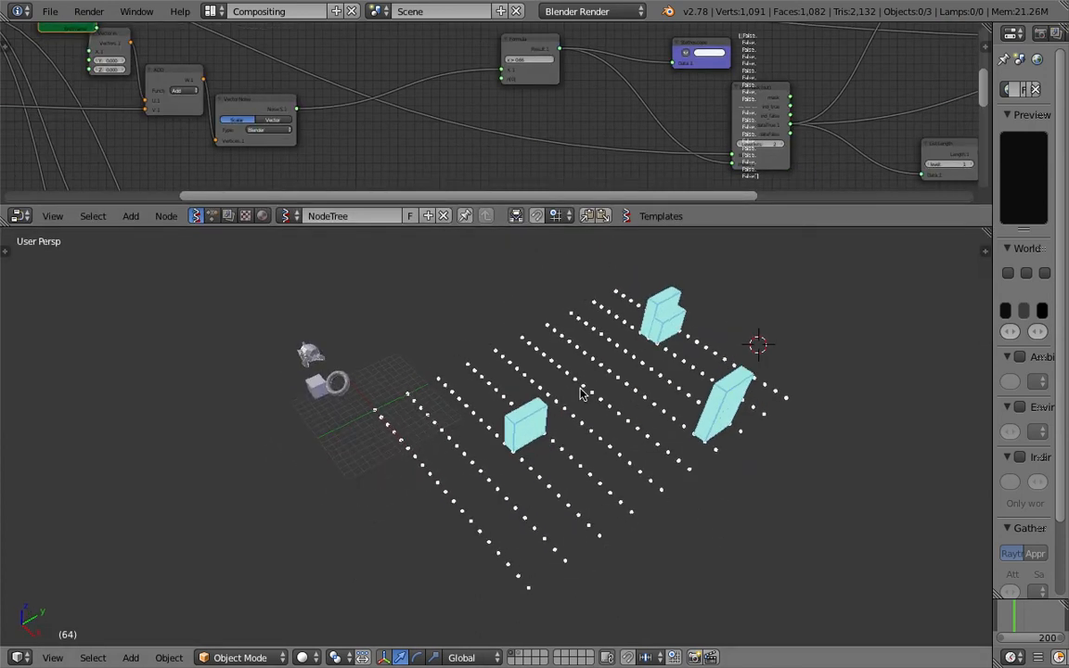
# Change the Formula node's expression to x > 0.3 and save over the file.
pyautogui.moveTo(334, 131); pyautogui.dragTo(544, 179, button='middle')
pyautogui.scroll(4, 393, 112)
pyautogui.moveTo(393, 111); pyautogui.dragTo(501, 143, button='middle')
pyautogui.moveTo(430, 146); pyautogui.dragTo(382, 127, button='middle')
pyautogui.moveTo(788, 127); pyautogui.dragTo(548, 128, button='middle')
pyautogui.scroll(3, 547, 128)
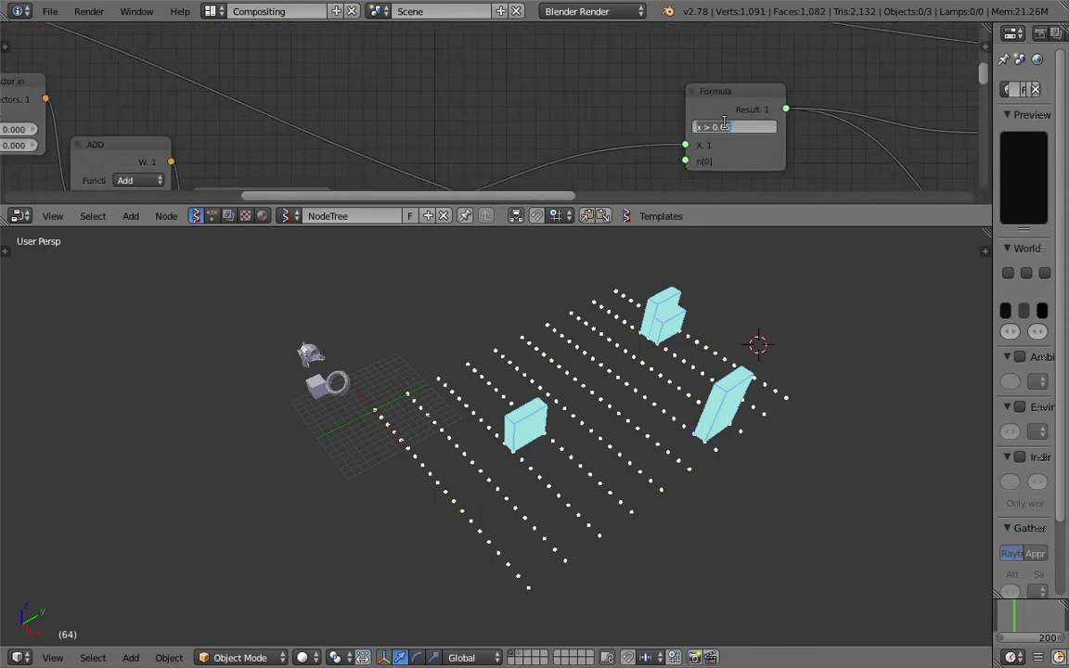
pyautogui.press('Return')
pyautogui.hotkey('ctrl', 's')
pyautogui.click(738, 129)
pyautogui.click(742, 388)
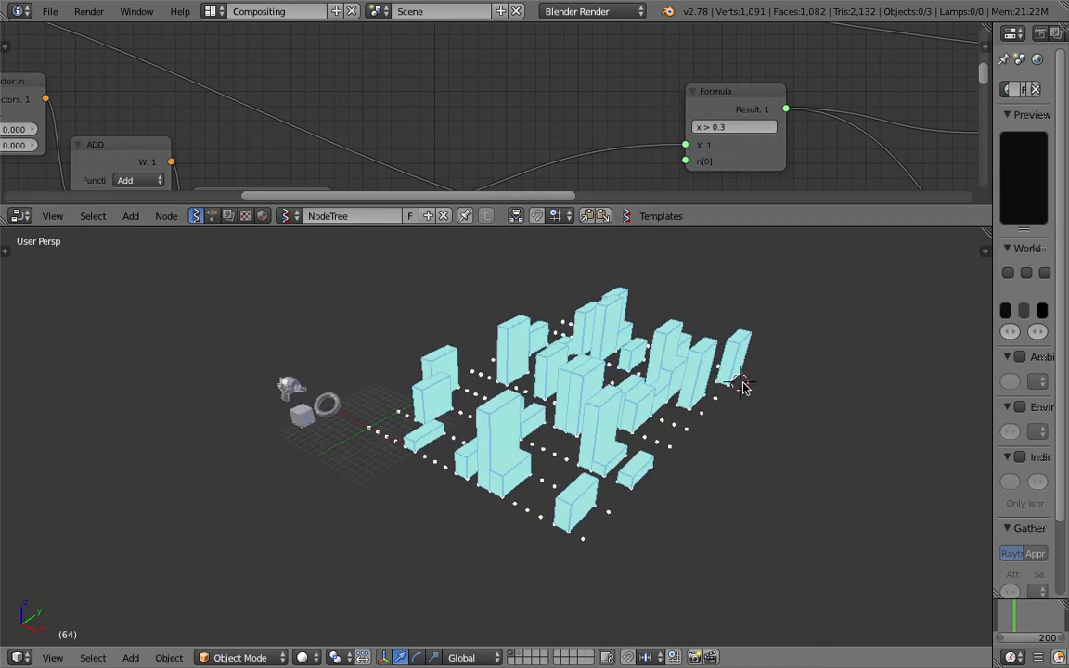
# Play back the animation to check the denser extrusions and set the current frame to 65.
pyautogui.hotkey('alt', 'a')
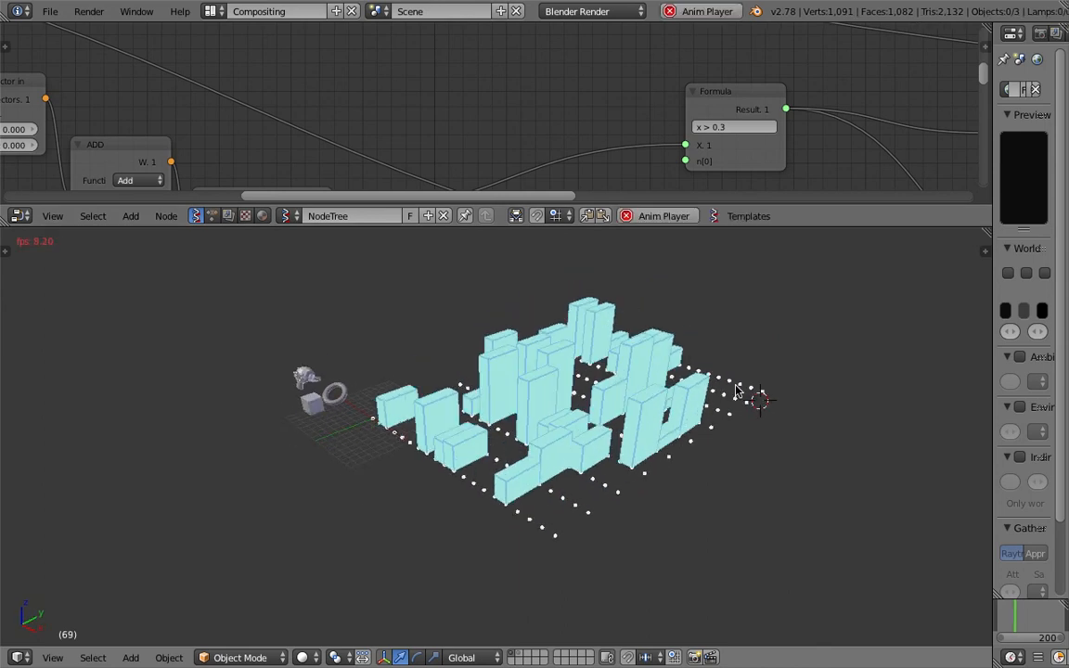
pyautogui.press('Escape')
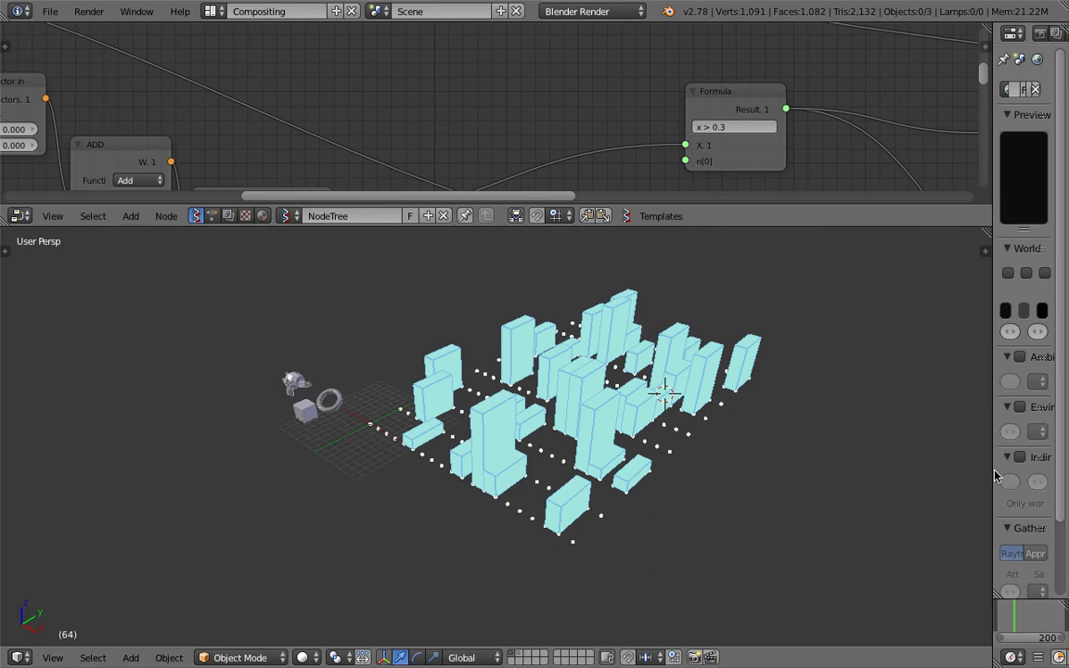
pyautogui.moveTo(993, 470); pyautogui.dragTo(749, 465)
pyautogui.moveTo(566, 448); pyautogui.dragTo(483, 371, button='middle')
pyautogui.scroll(2, 472, 455)
pyautogui.click(829, 612)
pyautogui.moveTo(751, 279); pyautogui.dragTo(987, 278)
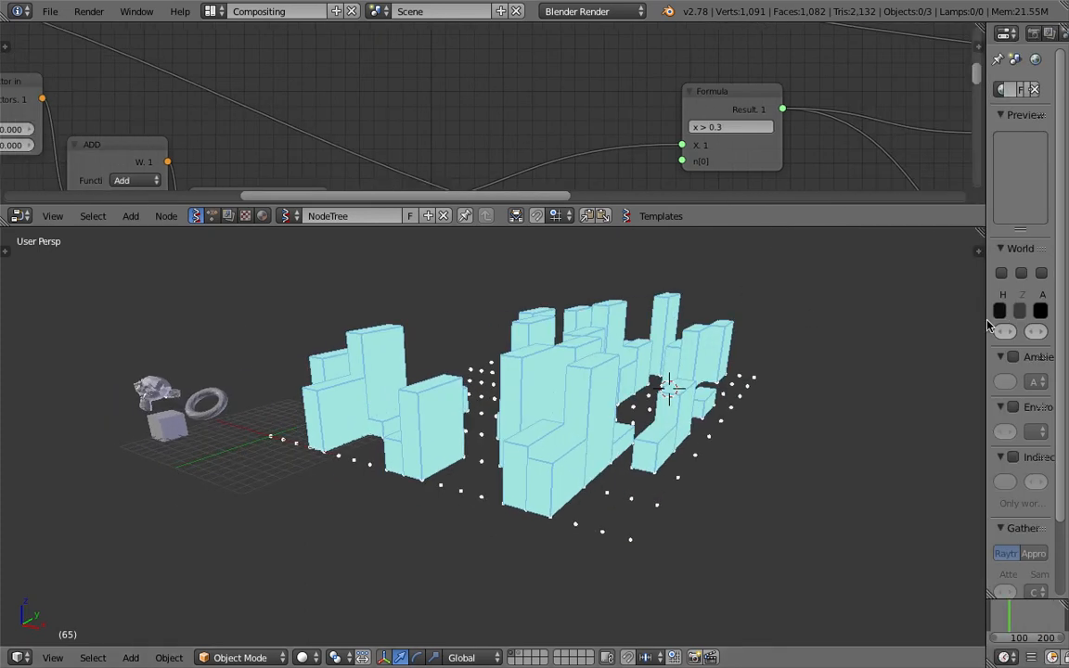
pyautogui.moveTo(710, 384); pyautogui.dragTo(711, 403, button='middle')
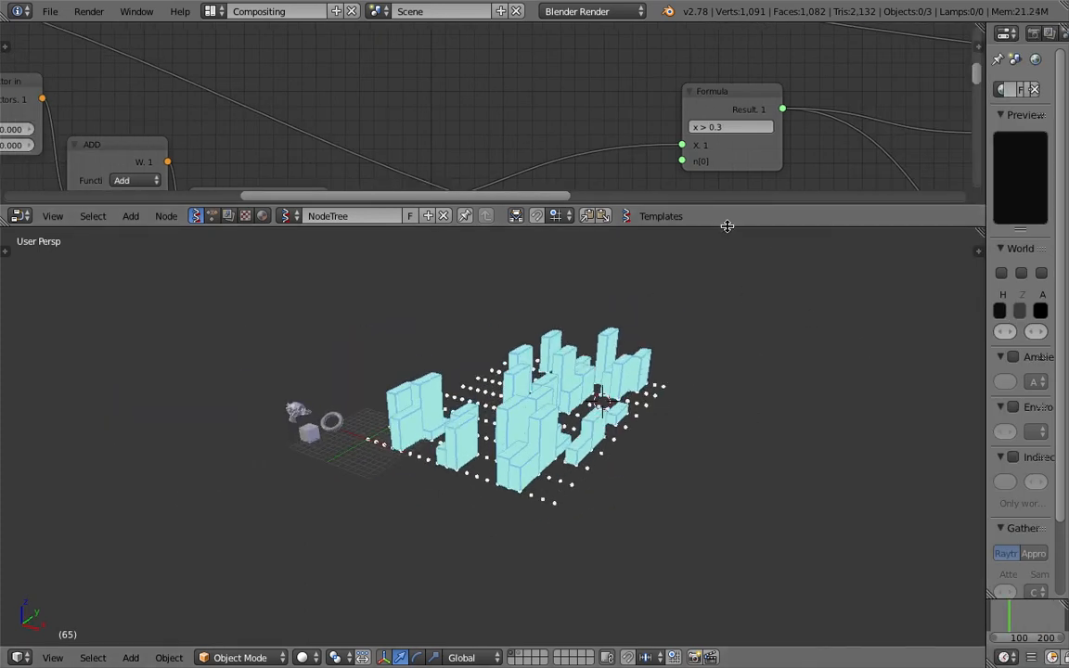
# Enlarge the node editor and shift the masked polygons' Viewer Draw node closer to the mask node.
pyautogui.moveTo(727, 227); pyautogui.dragTo(727, 359)
pyautogui.scroll(-5, 733, 138)
pyautogui.moveTo(732, 138); pyautogui.dragTo(581, 167, button='middle')
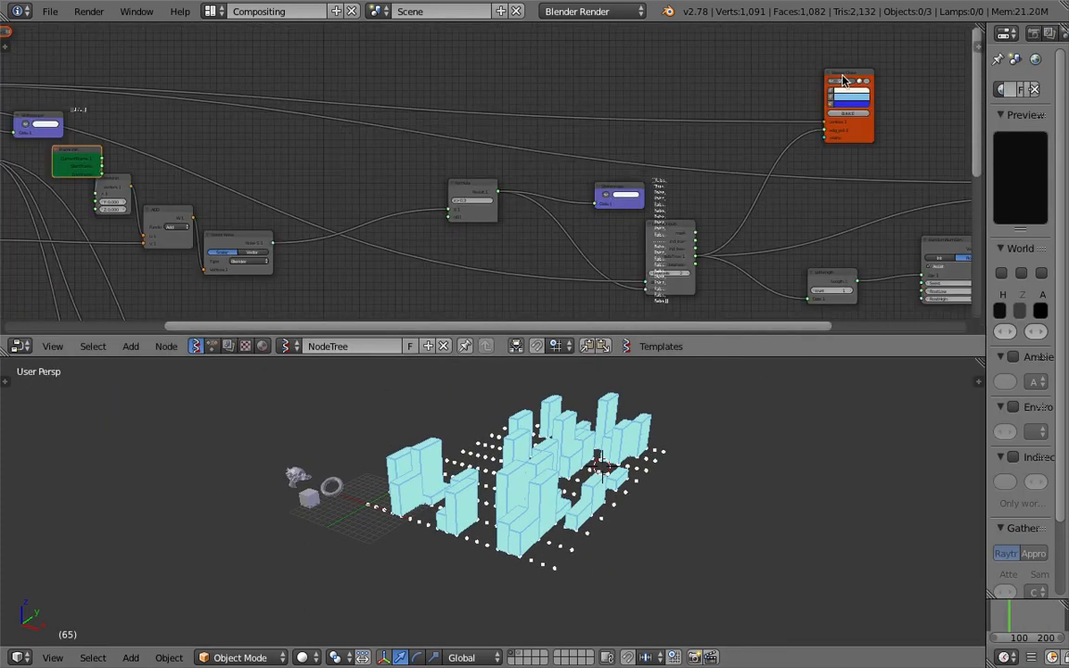
pyautogui.moveTo(842, 74); pyautogui.dragTo(786, 74)
pyautogui.moveTo(379, 87); pyautogui.dragTo(558, 133, button='middle')
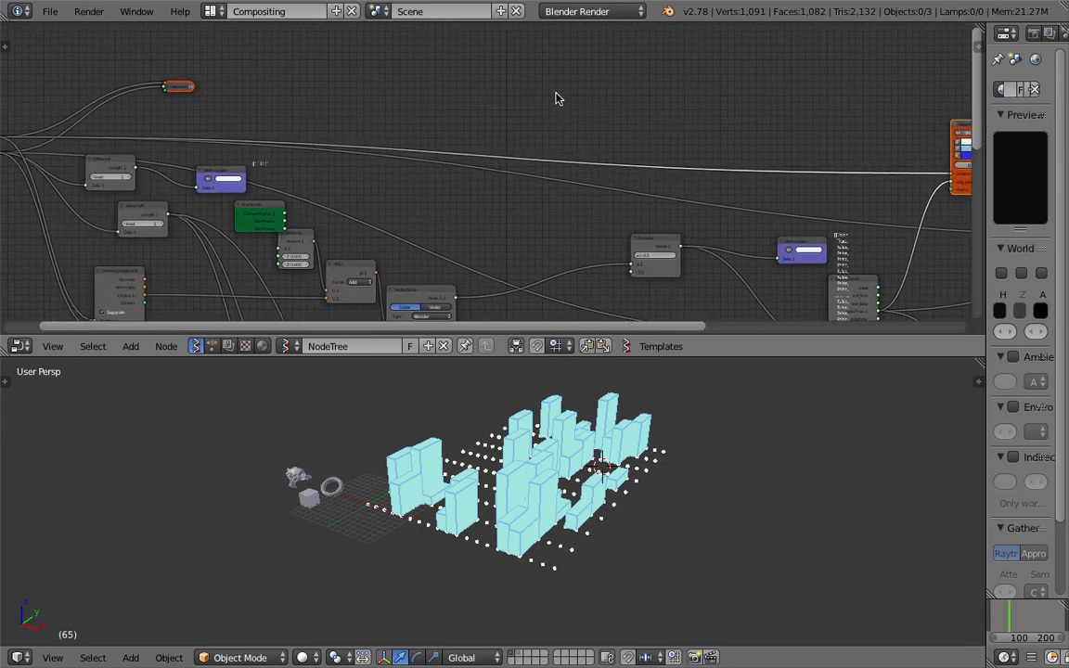
# Add a Viewer BMeshMK2 node in the empty area above the noise nodes.
pyautogui.press('space')
pyautogui.write('bme')
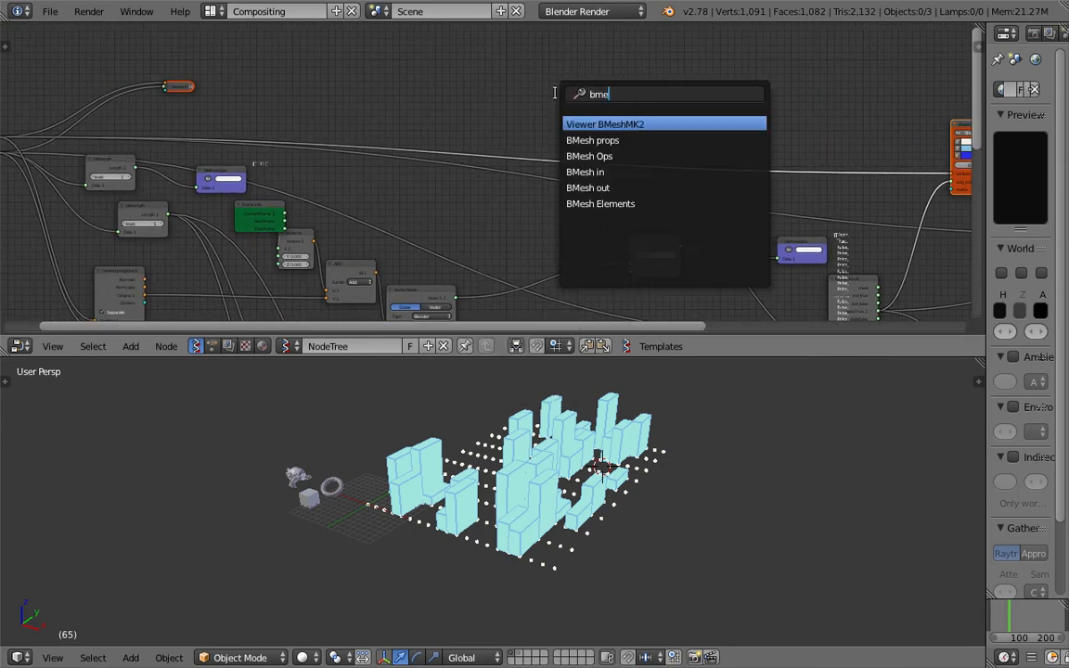
pyautogui.press('Return')
pyautogui.click(580, 42)
pyautogui.moveTo(342, 88); pyautogui.dragTo(540, 98, button='middle')
# Connect the Plane's Vertices and Polygons to the vertices and faces inputs of Viewer BMeshMK2, saving over the file.
pyautogui.click(193, 149)
pyautogui.moveTo(195, 147); pyautogui.dragTo(780, 115)
pyautogui.scroll(1, 620, 64)
pyautogui.hotkey('ctrl', 's')
pyautogui.click(620, 66)
pyautogui.scroll(3, 446, 125)
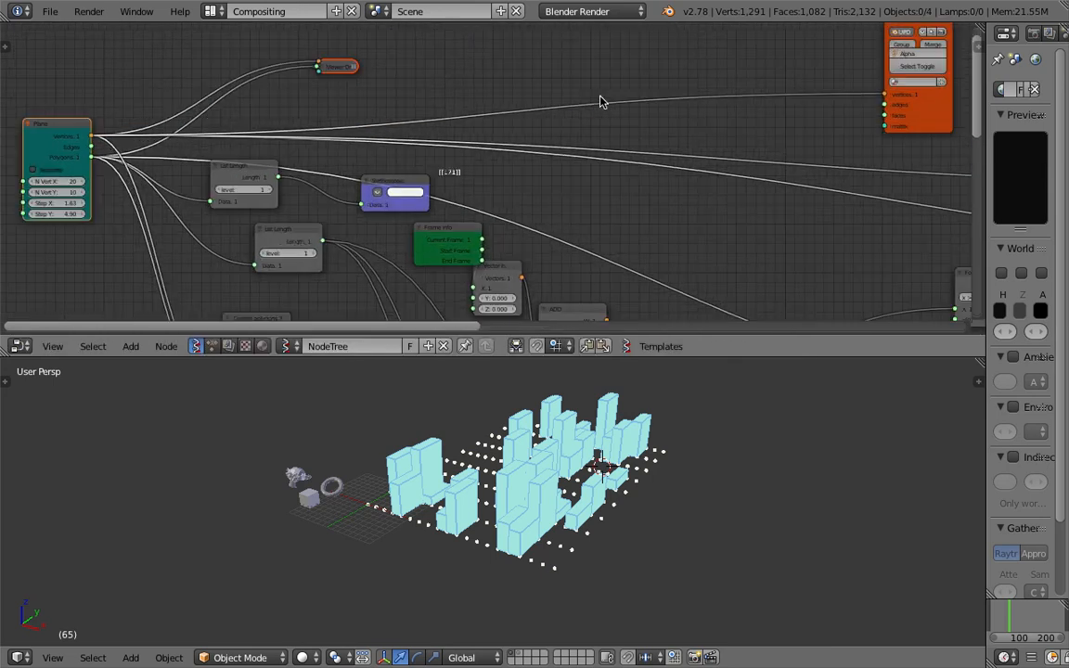
pyautogui.moveTo(96, 162); pyautogui.dragTo(884, 115)
pyautogui.moveTo(838, 79); pyautogui.dragTo(599, 108, button='middle')
# Assign the existing Material to the Viewer BMeshMK2 node's output mesh.
pyautogui.click(721, 109)
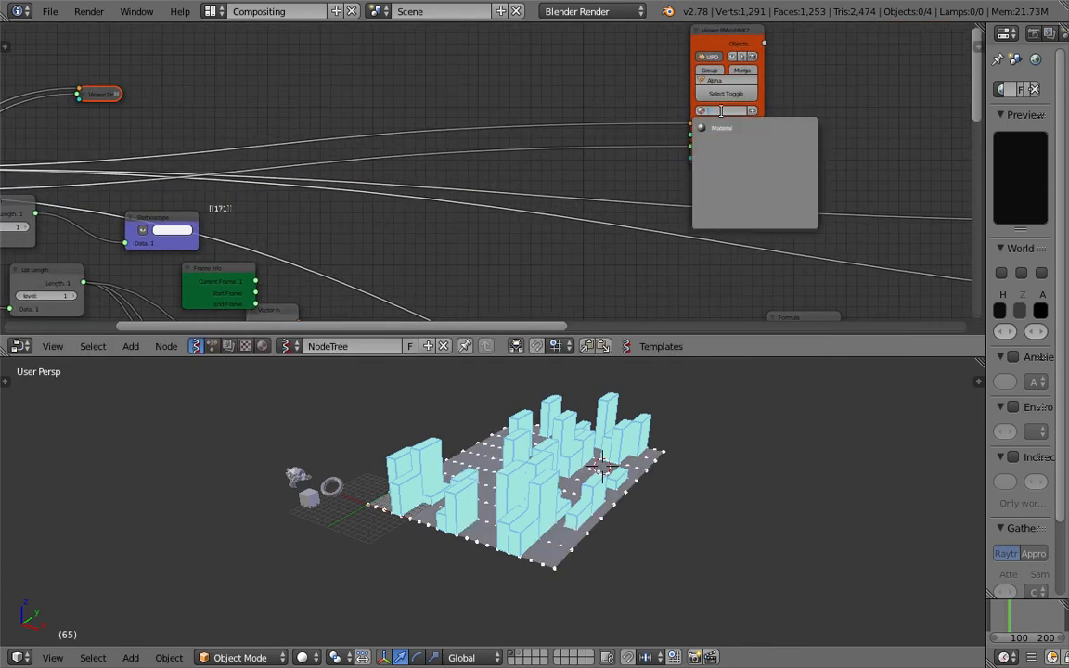
pyautogui.click(729, 130)
pyautogui.moveTo(605, 411); pyautogui.dragTo(601, 445, button='middle')
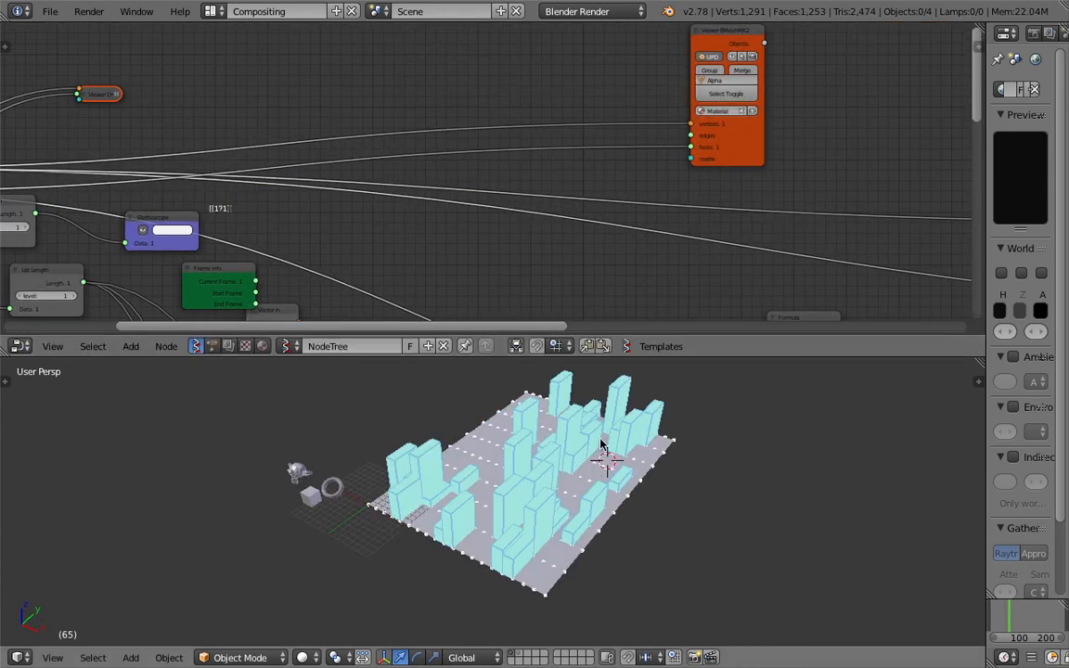
# Nudge the frame holding the Random Num Gen nodes slightly and enlarge the node editor.
pyautogui.moveTo(609, 312); pyautogui.dragTo(589, 115, button='middle')
pyautogui.moveTo(406, 187); pyautogui.dragTo(554, 34, button='middle')
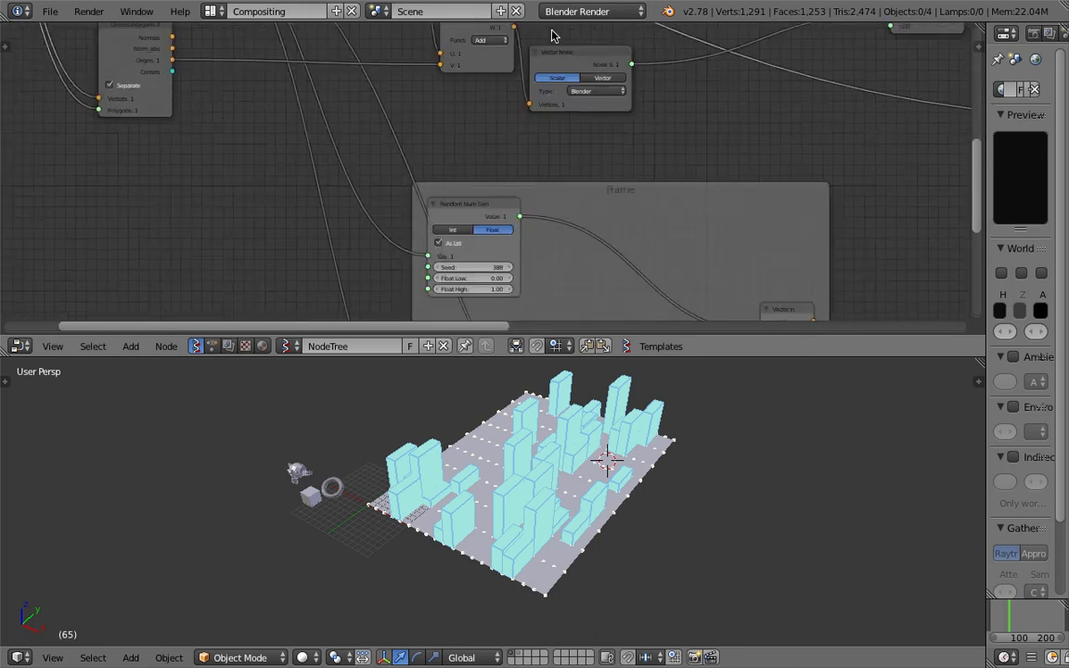
pyautogui.scroll(-3, 557, 77)
pyautogui.moveTo(644, 177); pyautogui.dragTo(511, 118, button='middle')
pyautogui.moveTo(550, 119); pyautogui.dragTo(523, 118)
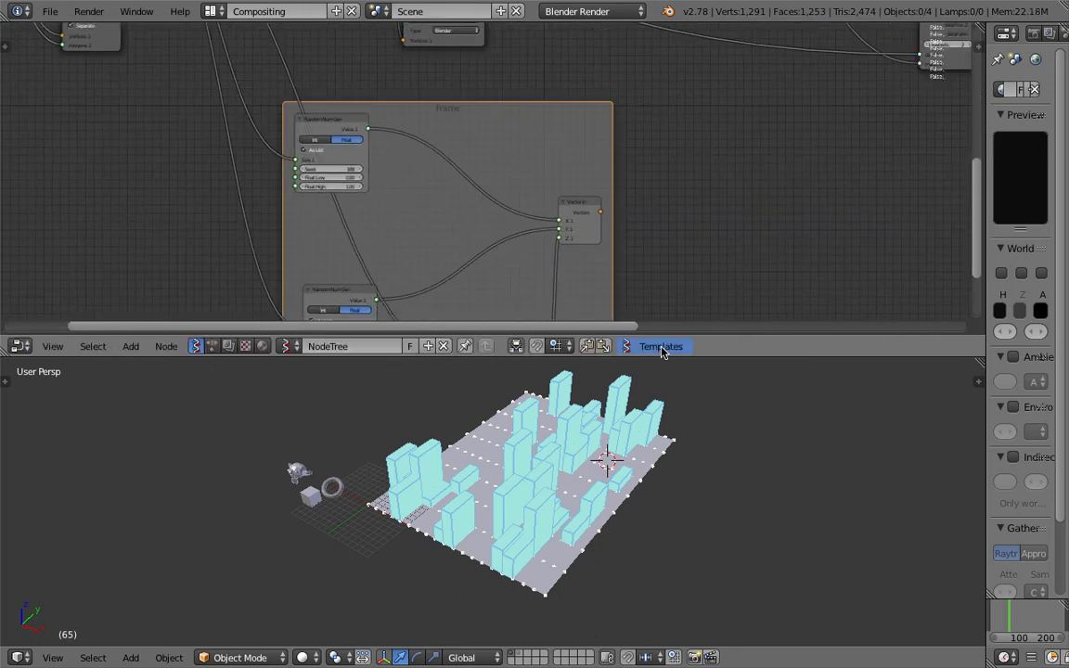
pyautogui.moveTo(671, 357); pyautogui.dragTo(670, 417)
pyautogui.moveTo(685, 514); pyautogui.dragTo(612, 497, button='middle')
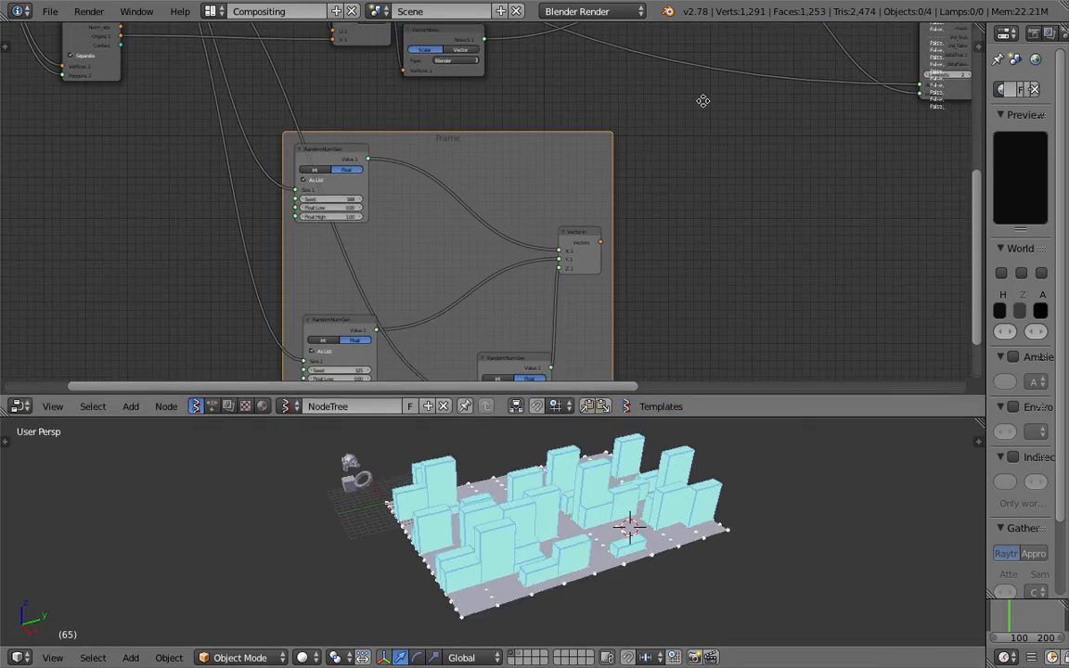
# Reposition the Viewer BMeshMK2 node slightly and add a Vertex color new node beside it.
pyautogui.moveTo(703, 102); pyautogui.dragTo(604, 216, button='middle')
pyautogui.scroll(-2, 507, 216)
pyautogui.moveTo(519, 188); pyautogui.dragTo(528, 329, button='middle')
pyautogui.scroll(1, 487, 136)
pyautogui.moveTo(573, 38); pyautogui.dragTo(595, 43)
pyautogui.moveTo(665, 74); pyautogui.dragTo(586, 104, button='middle')
pyautogui.hotkey('shift', 'a')
pyautogui.click(599, 105)
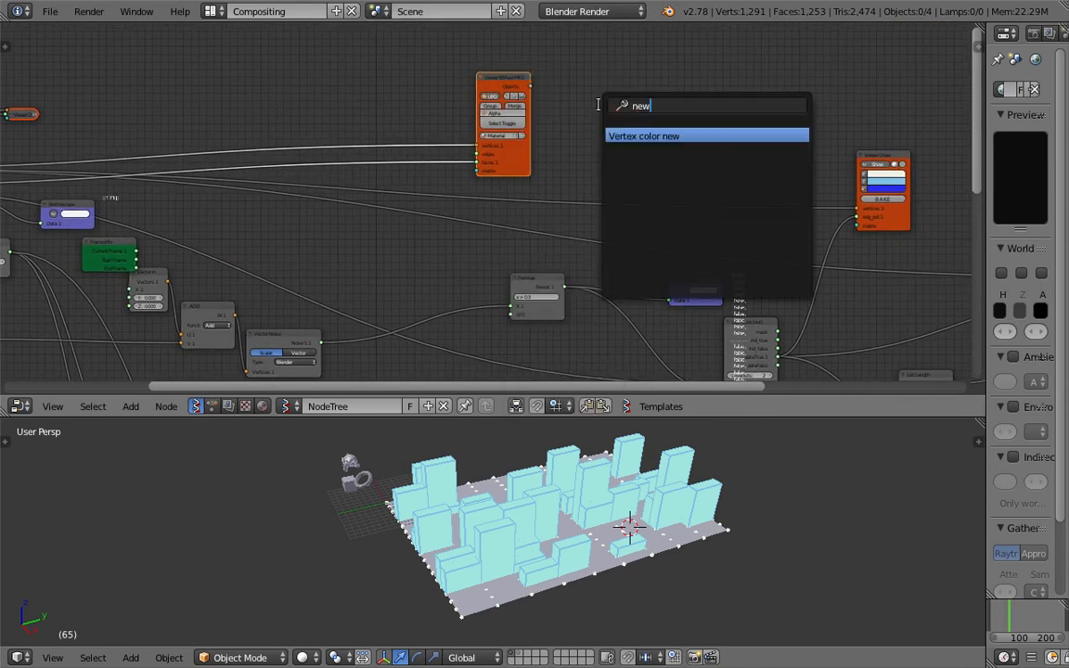
pyautogui.press('Return')
pyautogui.click(599, 110)
pyautogui.scroll(1, 598, 110)
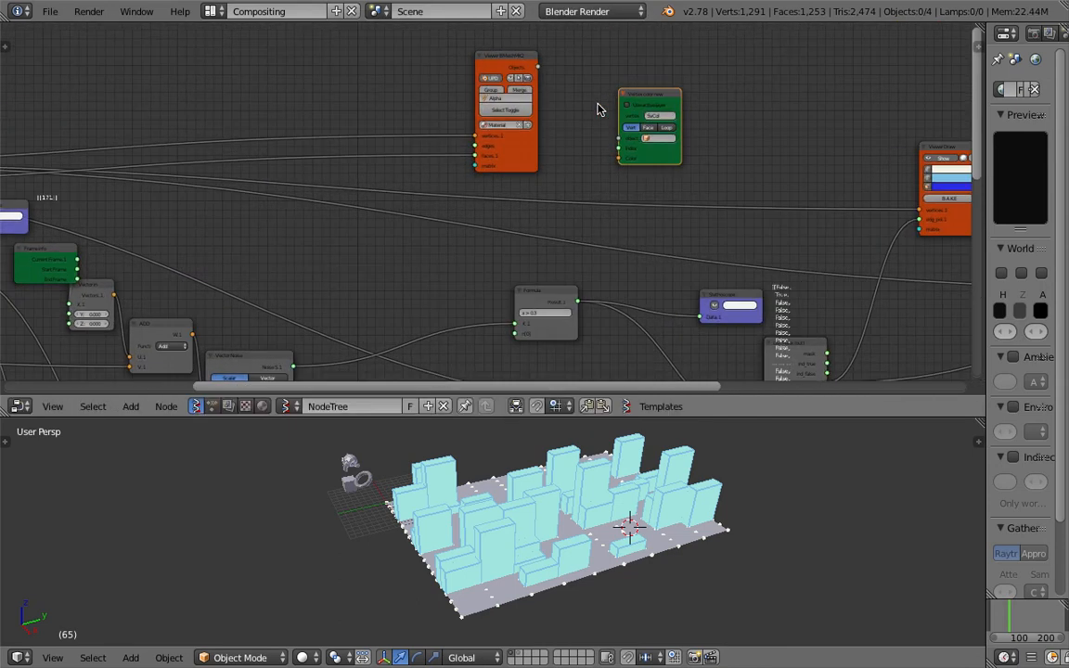
# Connect the BMesh viewer's Objects output to the Vertex color node's Object input, widen that node, and set it to Face mode.
pyautogui.moveTo(538, 68); pyautogui.dragTo(620, 139)
pyautogui.moveTo(680, 105); pyautogui.dragTo(725, 105)
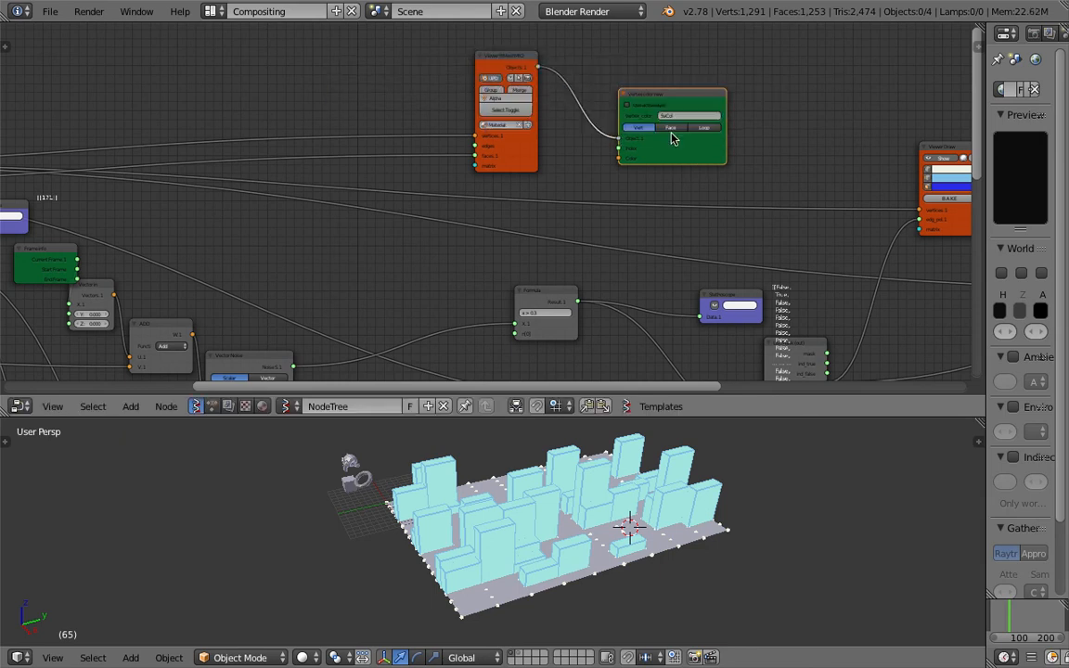
pyautogui.scroll(2, 782, 114)
pyautogui.scroll(-2, 782, 114)
pyautogui.moveTo(644, 164); pyautogui.dragTo(713, 105, button='middle')
pyautogui.scroll(-2, 662, 163)
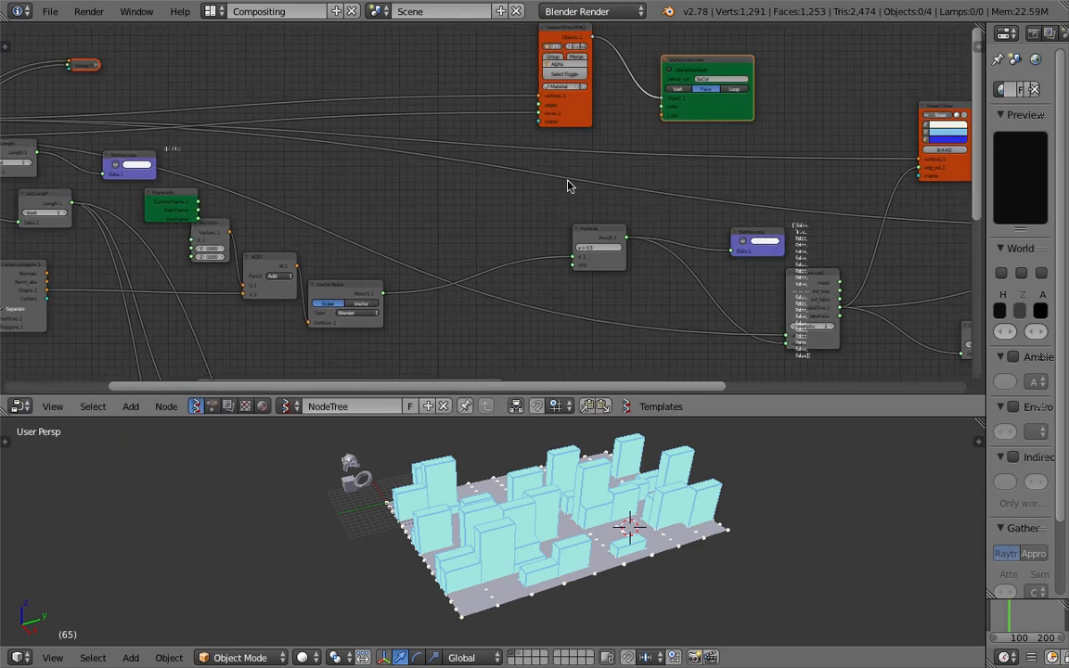
# Delete the upper List Length node and the Stethoscope node attached to it.
pyautogui.moveTo(567, 182); pyautogui.dragTo(673, 156, button='middle')
pyautogui.scroll(1, 489, 167)
pyautogui.moveTo(483, 166); pyautogui.dragTo(533, 166, button='middle')
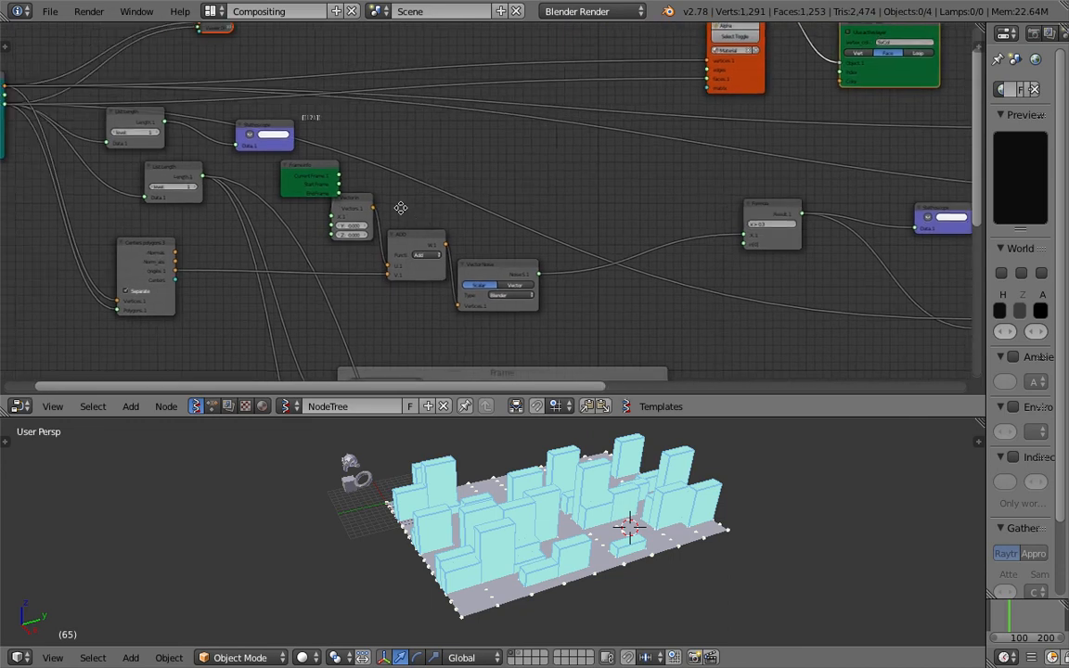
pyautogui.moveTo(401, 208); pyautogui.dragTo(414, 226, button='middle')
pyautogui.moveTo(327, 201); pyautogui.dragTo(334, 218, button='middle')
pyautogui.moveTo(155, 160); pyautogui.dragTo(146, 169)
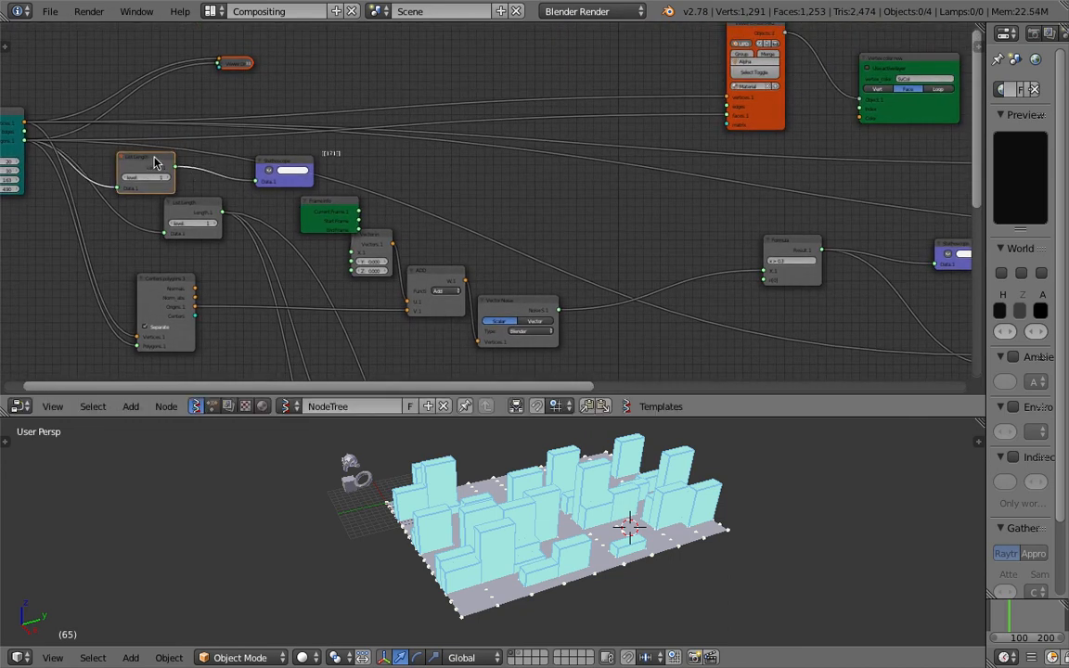
pyautogui.press('x')
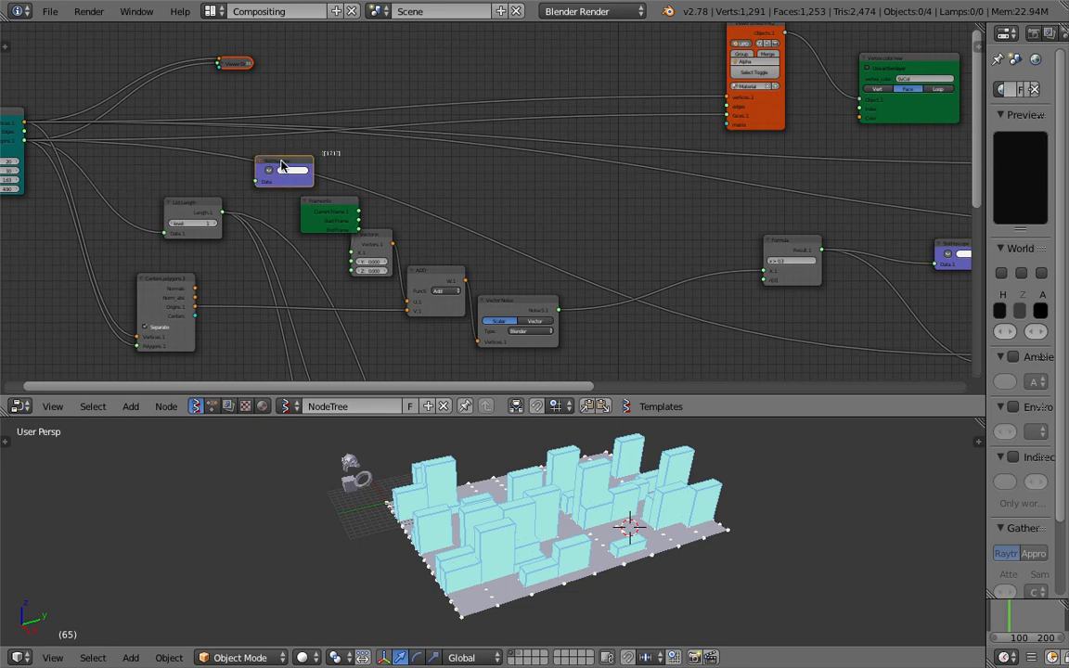
pyautogui.press('x')
# Add a Range Int node above the Plane's links and save over the file.
pyautogui.moveTo(460, 191); pyautogui.dragTo(512, 236, button='middle')
pyautogui.scroll(2, 390, 145)
pyautogui.moveTo(456, 54); pyautogui.dragTo(460, 164, button='middle')
pyautogui.hotkey('alt', 'space')
pyautogui.write('list i')
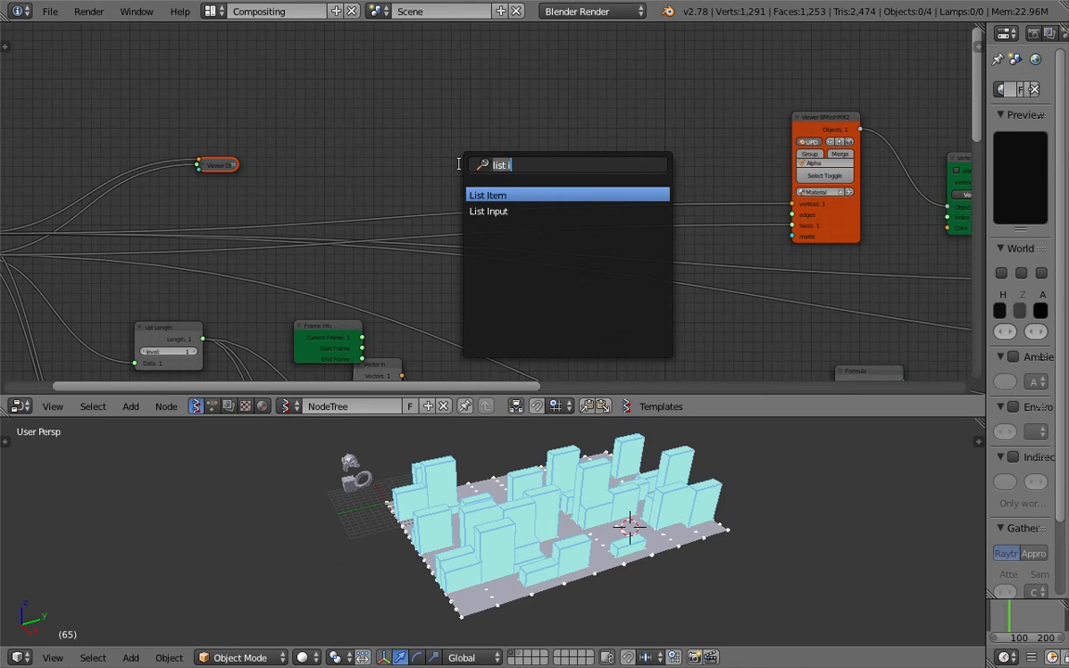
pyautogui.write('inter')
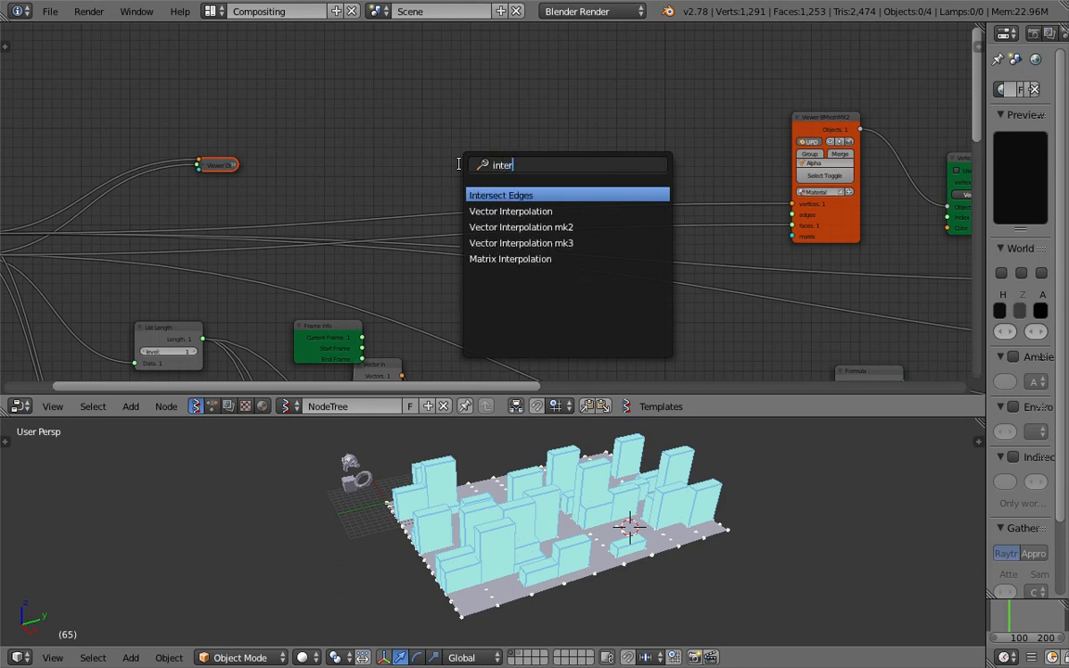
pyautogui.write('range i')
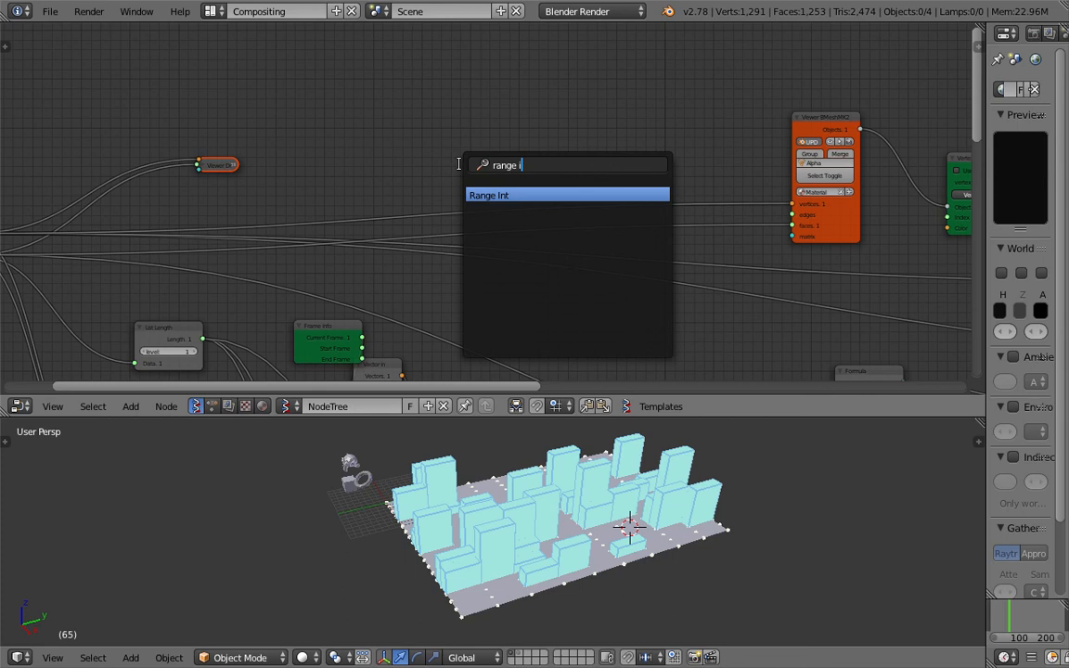
pyautogui.press('Return')
pyautogui.click(490, 96)
pyautogui.hotkey('ctrl', 's')
pyautogui.click(493, 98)
pyautogui.moveTo(460, 136); pyautogui.dragTo(495, 115, button='middle')
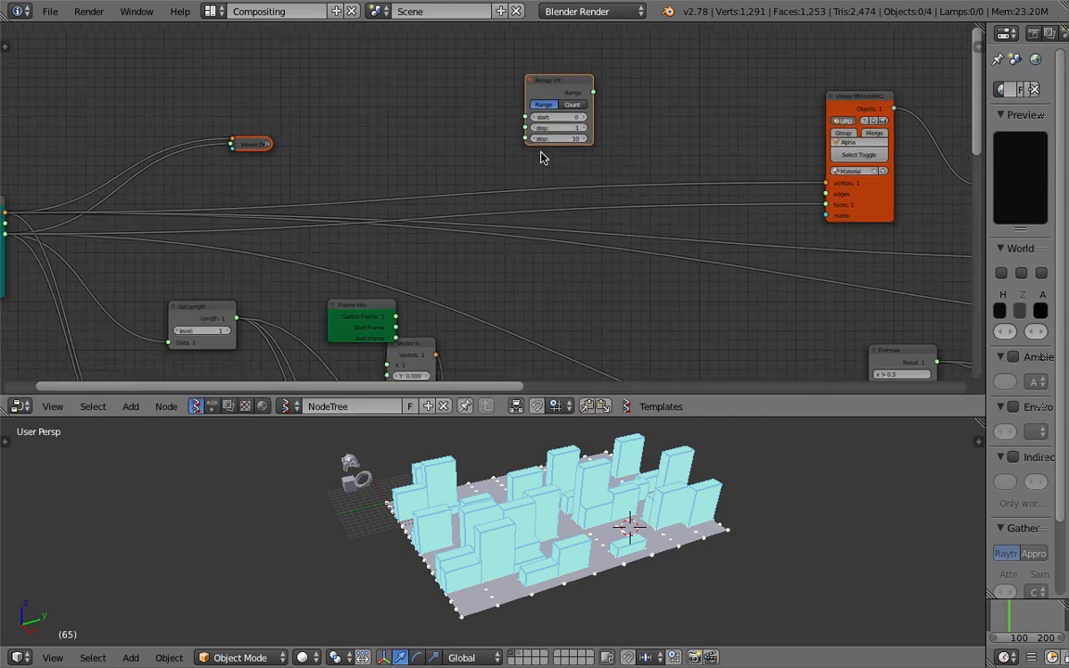
# Connect List Length to the Range Int's stop input and its Range output to the Vertex color node's Index input.
pyautogui.moveTo(237, 322); pyautogui.dragTo(527, 138)
pyautogui.moveTo(639, 136); pyautogui.dragTo(439, 137, button='middle')
pyautogui.moveTo(318, 114); pyautogui.dragTo(652, 231)
pyautogui.moveTo(706, 253); pyautogui.dragTo(733, 173, button='middle')
# Move the frame's Vector In node up and connect its Vectors output to the Vertex color node's Color input.
pyautogui.scroll(-3, 614, 233)
pyautogui.moveTo(497, 263); pyautogui.dragTo(629, 102, button='middle')
pyautogui.scroll(1, 574, 168)
pyautogui.moveTo(574, 174); pyautogui.dragTo(429, 287, button='middle')
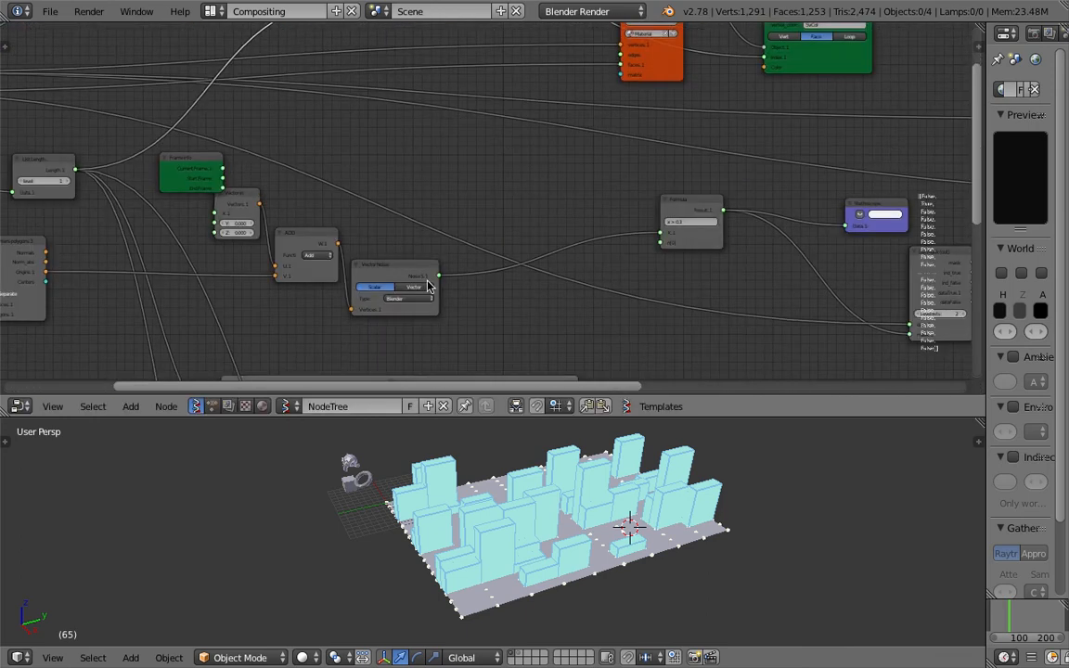
pyautogui.moveTo(428, 269); pyautogui.dragTo(439, 276)
pyautogui.moveTo(451, 248); pyautogui.dragTo(440, 186, button='middle')
pyautogui.scroll(-3, 459, 251)
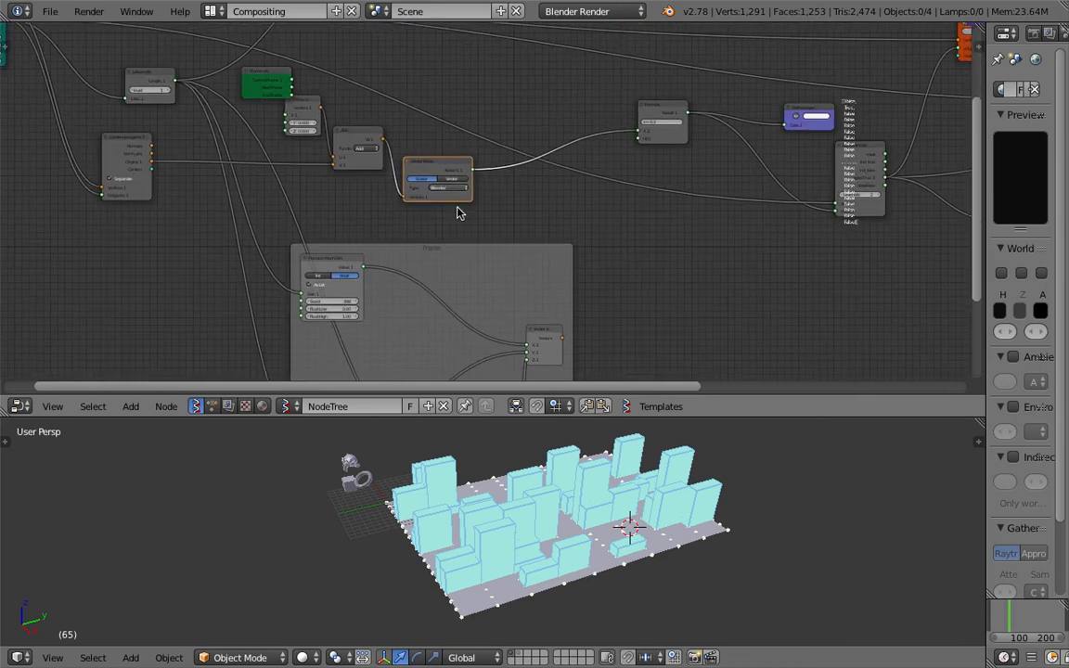
pyautogui.moveTo(544, 328); pyautogui.dragTo(543, 82)
pyautogui.moveTo(543, 81); pyautogui.dragTo(455, 249, button='middle')
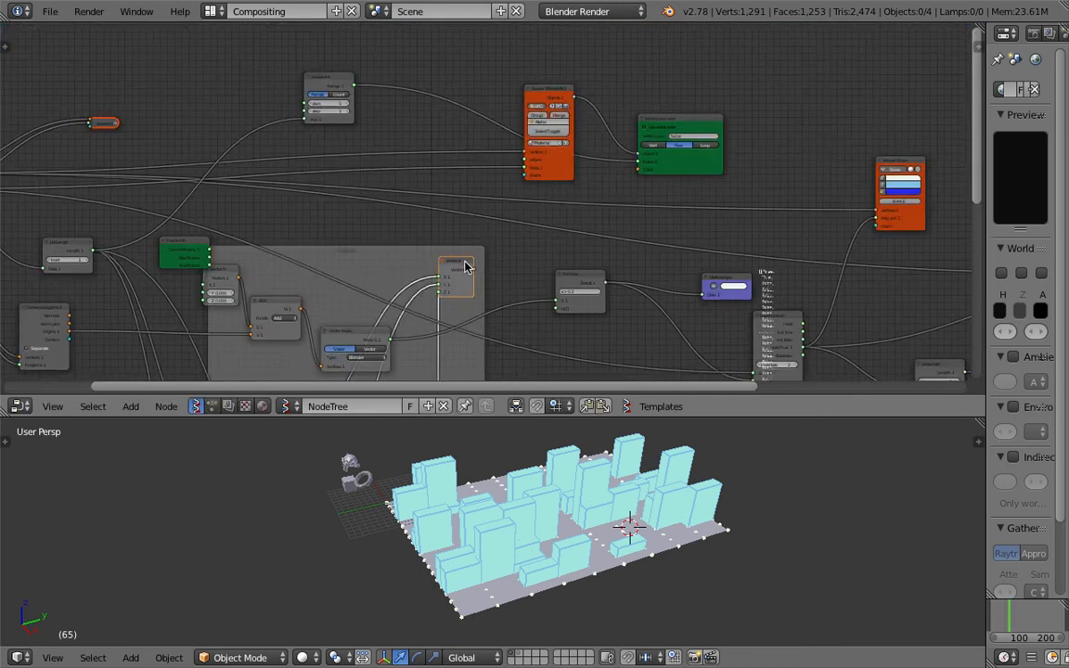
pyautogui.scroll(1, 473, 285)
pyautogui.moveTo(473, 279); pyautogui.dragTo(515, 212)
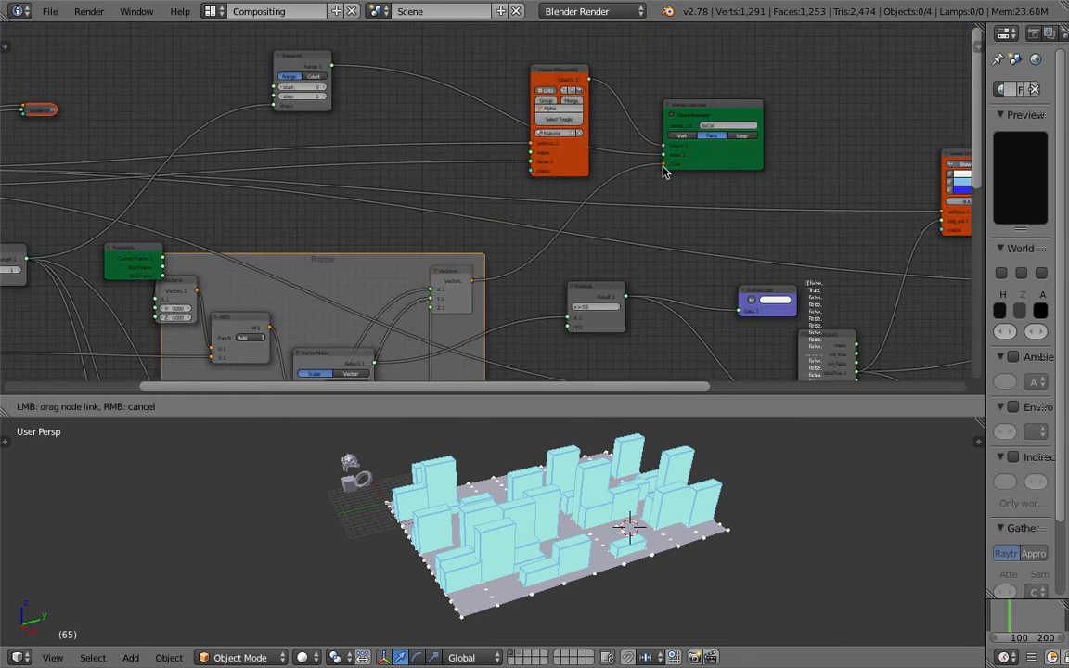
pyautogui.moveTo(665, 171); pyautogui.dragTo(664, 167)
# Change the 3D view's shading mode to display the vertex colors and save over the file.
pyautogui.click(331, 656)
pyautogui.click(342, 590)
pyautogui.moveTo(341, 589); pyautogui.dragTo(652, 466, button='middle')
pyautogui.hotkey('ctrl', 's')
pyautogui.click(589, 425)
# Select all objects in the scene and save over the file.
pyautogui.hscroll(8, 429, 185)
pyautogui.moveTo(483, 501); pyautogui.dragTo(596, 515, button='middle')
pyautogui.press('a')
pyautogui.hotkey('ctrl', 's')
pyautogui.click(624, 481)
# Enlarge the 3D view to inspect the colored plane faces and place the 3D cursor beside the objects.
pyautogui.scroll(3, 625, 487)
pyautogui.scroll(-4, 620, 490)
pyautogui.moveTo(685, 416); pyautogui.dragTo(684, 289)
pyautogui.moveTo(599, 358); pyautogui.dragTo(729, 384, button='middle')
pyautogui.moveTo(611, 432); pyautogui.dragTo(727, 390, button='middle')
pyautogui.click(724, 390)
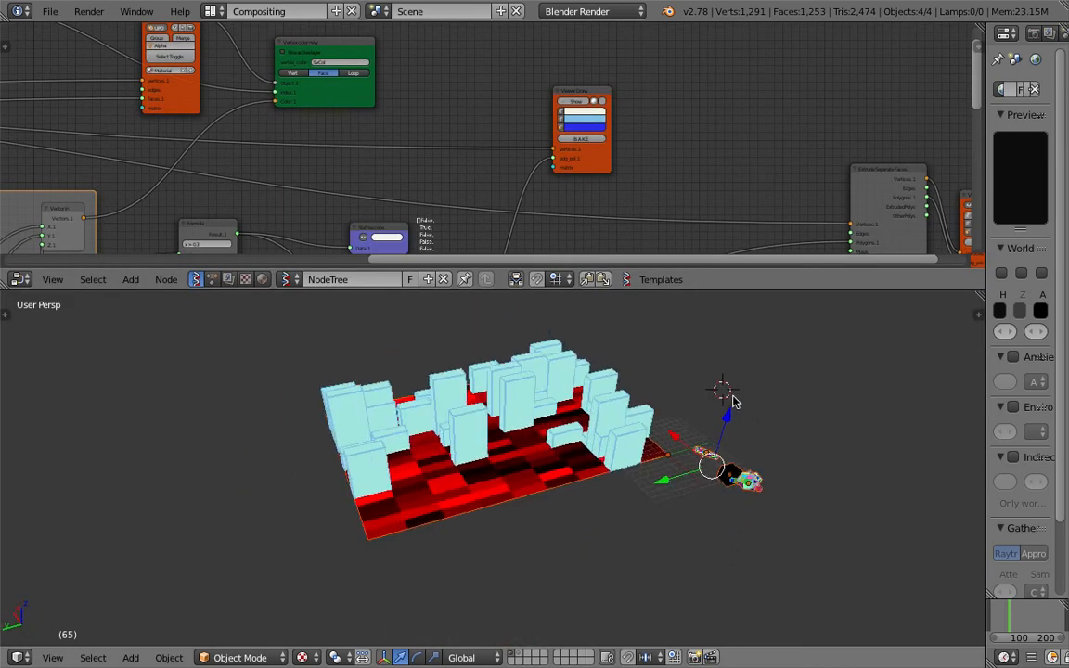
# Go to frame 140 and delete the three extra objects beside the plane.
pyautogui.click(1033, 620)
pyautogui.scroll(6, 669, 508)
pyautogui.moveTo(680, 471); pyautogui.dragTo(343, 394, button='middle')
pyautogui.rightClick(777, 422)
pyautogui.keyDown('shift'); pyautogui.rightClick(875, 483); pyautogui.keyUp('shift')
pyautogui.keyDown('shift'); pyautogui.rightClick(960, 562); pyautogui.keyUp('shift')
pyautogui.press('x')
pyautogui.click(907, 553)
# Change the extrusion Viewer Draw node's edge color to light pink and face color to deep pink, and save over the file.
pyautogui.scroll(-5, 647, 489)
pyautogui.moveTo(914, 178)
pyautogui.mouseDown(button='middle')
pyautogui.moveTo(622, 107)
pyautogui.moveTo(462, 96)
pyautogui.mouseUp(button='middle')
pyautogui.scroll(4, 506, 108)
pyautogui.click(558, 149)
pyautogui.click(582, 213)
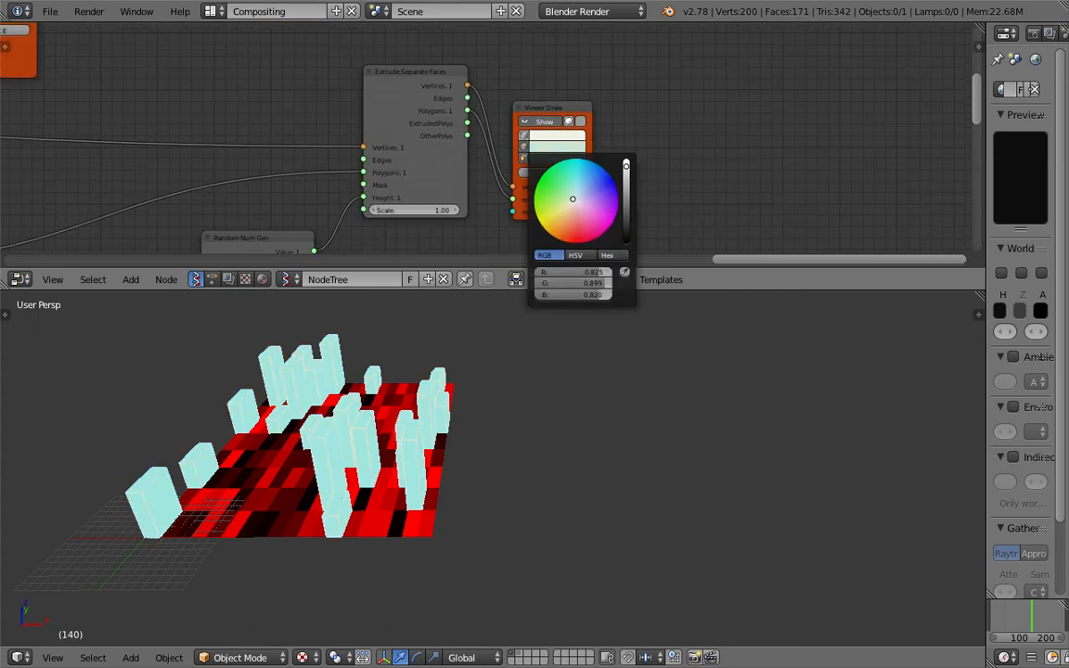
pyautogui.click(557, 158)
pyautogui.click(578, 222)
pyautogui.click(627, 173)
pyautogui.moveTo(580, 221); pyautogui.dragTo(590, 242)
pyautogui.moveTo(517, 507); pyautogui.dragTo(424, 527, button='middle')
pyautogui.hotkey('ctrl', 's')
pyautogui.click(423, 527)
pyautogui.keyDown('shift'); pyautogui.moveTo(517, 448); pyautogui.dragTo(513, 488, button='middle'); pyautogui.keyUp('shift')
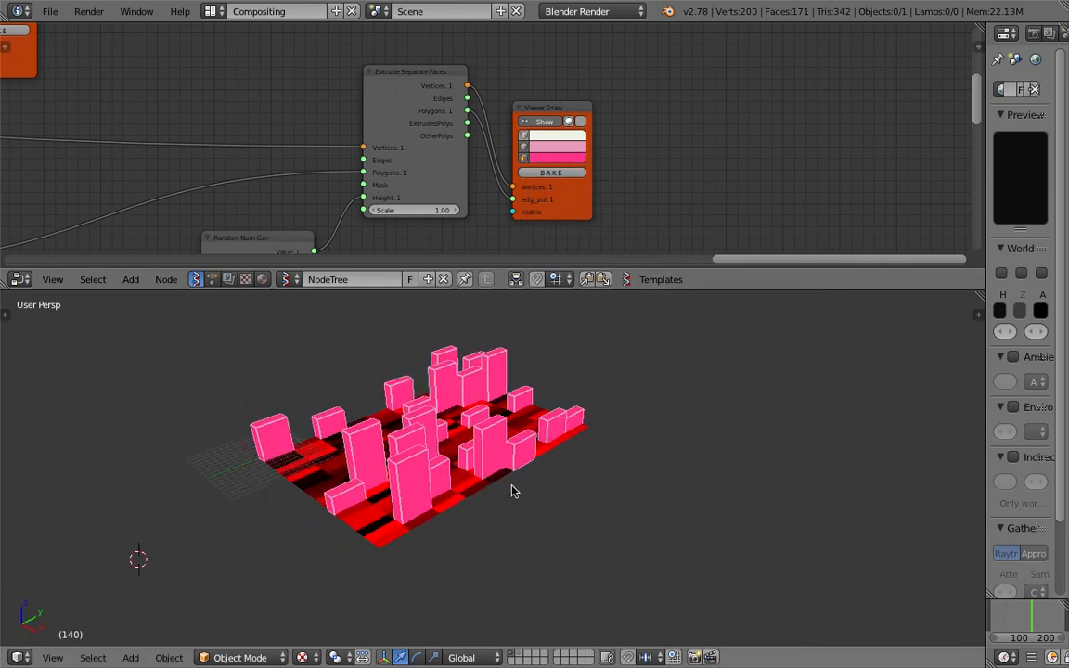
# Fit more of the node tree in view, make the node editor area taller and save over the file.
pyautogui.scroll(-6, 158, 190)
pyautogui.moveTo(145, 188); pyautogui.dragTo(521, 153, button='middle')
pyautogui.moveTo(397, 120); pyautogui.dragTo(343, 122, button='middle')
pyautogui.scroll(-9, 336, 135)
pyautogui.moveTo(410, 144); pyautogui.dragTo(561, 130, button='middle')
pyautogui.scroll(-1, 560, 130)
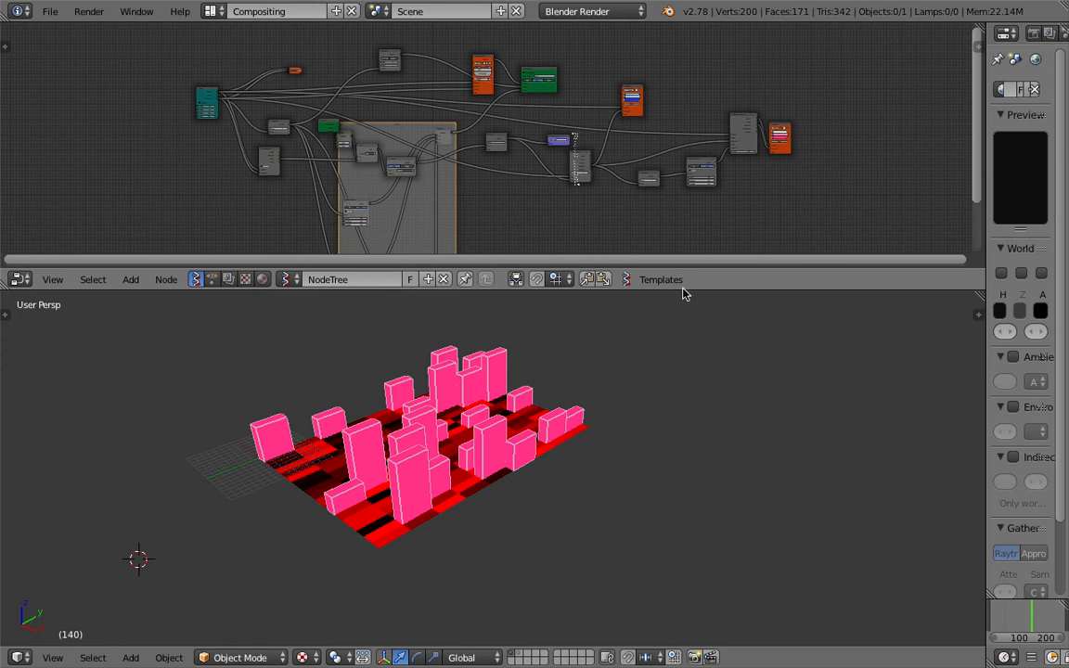
pyautogui.moveTo(681, 289); pyautogui.dragTo(692, 344)
pyautogui.moveTo(698, 398); pyautogui.dragTo(396, 505, button='middle')
pyautogui.scroll(2, 622, 500)
pyautogui.hotkey('ctrl', 's')
pyautogui.click(568, 486)
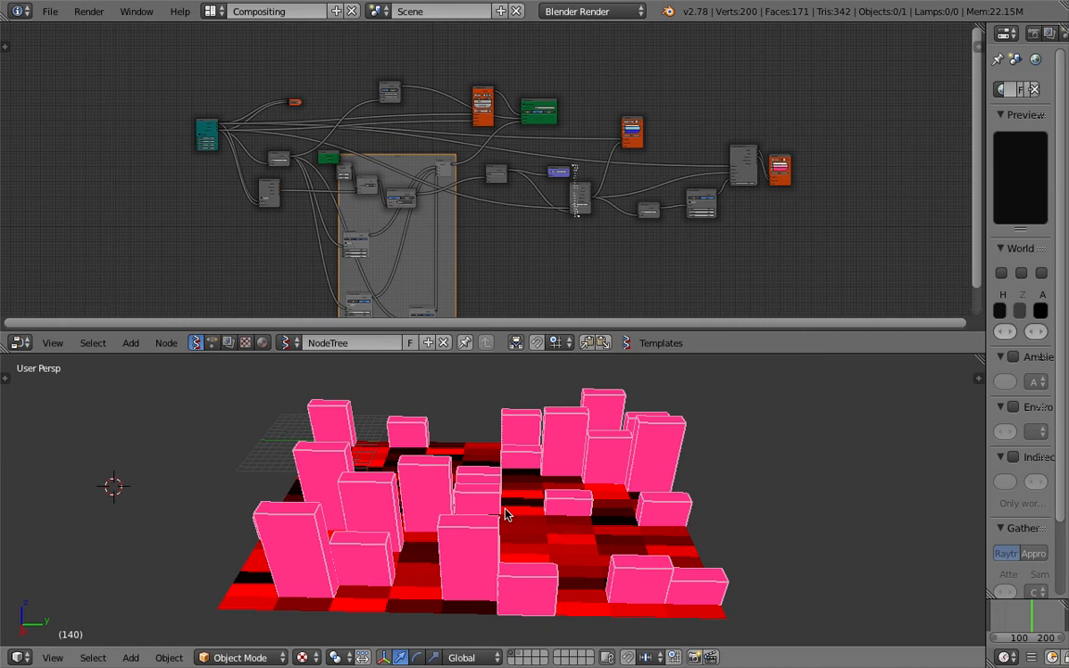
# Show the node editor's sidebar and export the NodeTree to the Desktop as face_random_color_004.blend.json.
pyautogui.moveTo(837, 189); pyautogui.dragTo(649, 195, button='middle')
pyautogui.scroll(7, 689, 158)
pyautogui.moveTo(908, 85); pyautogui.dragTo(794, 118, button='middle')
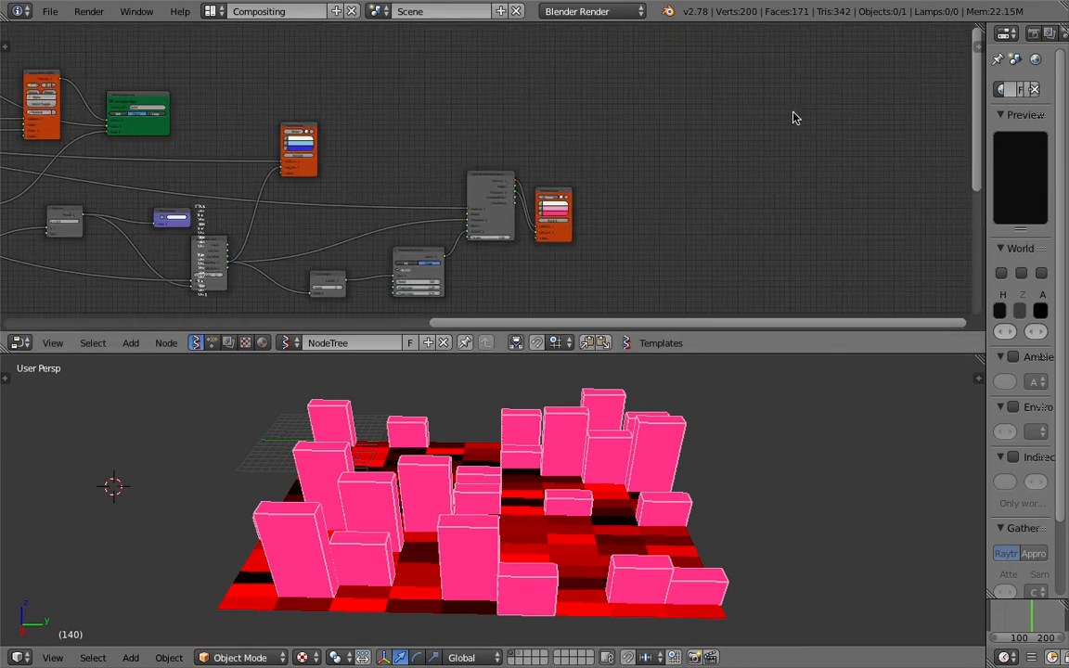
pyautogui.click(977, 46)
pyautogui.scroll(1, 664, 139)
pyautogui.scroll(-10, 907, 253)
pyautogui.click(893, 169)
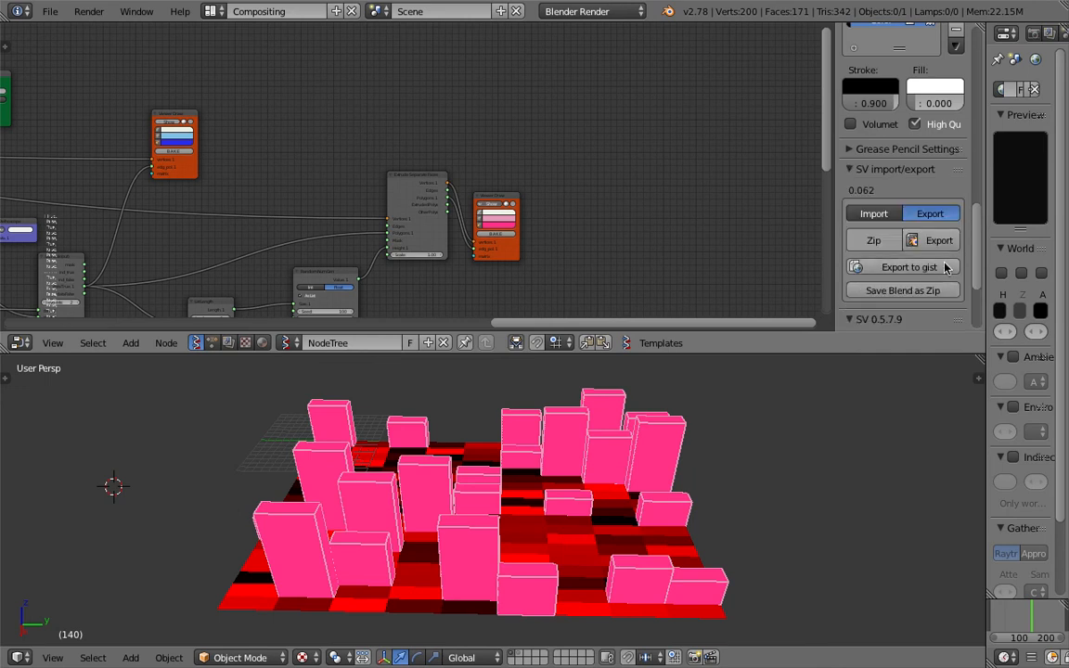
pyautogui.click(943, 246)
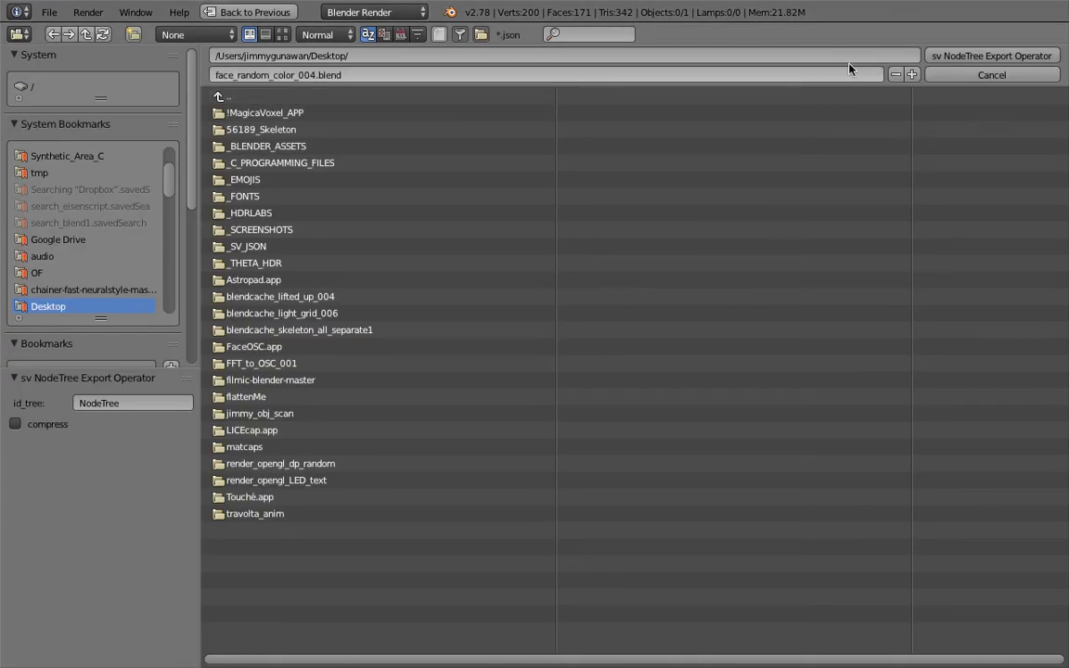
pyautogui.click(956, 57)
# Set the Plane node's N Vert X to 31 and scrub the timeline to frame 66.
pyautogui.scroll(-5, 626, 179)
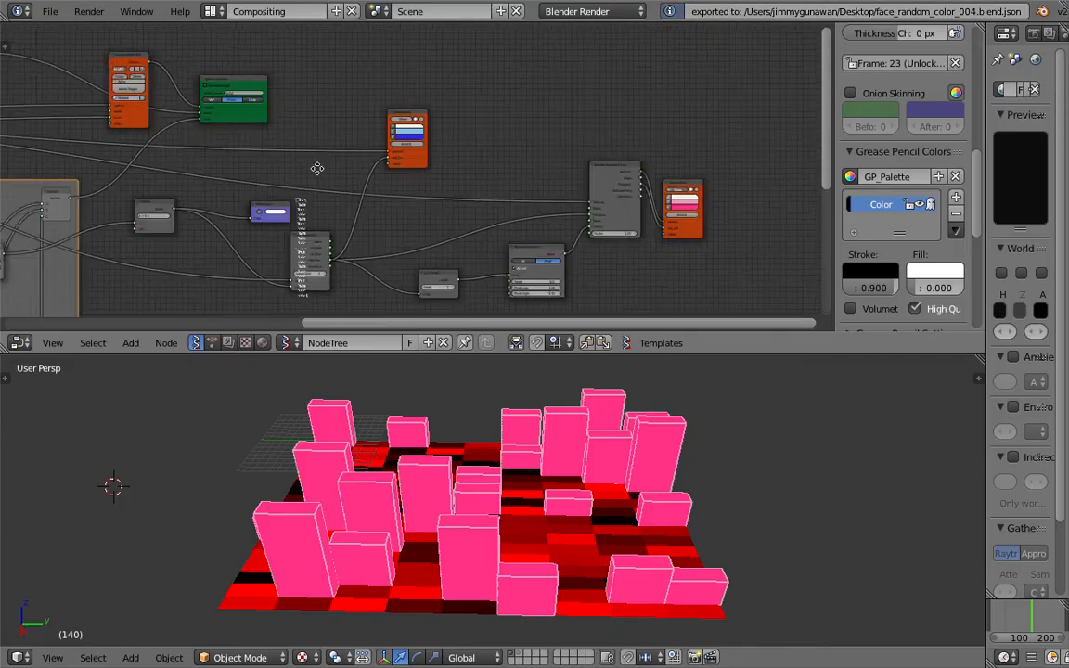
pyautogui.moveTo(156, 145); pyautogui.dragTo(358, 150, button='middle')
pyautogui.scroll(3, 342, 139)
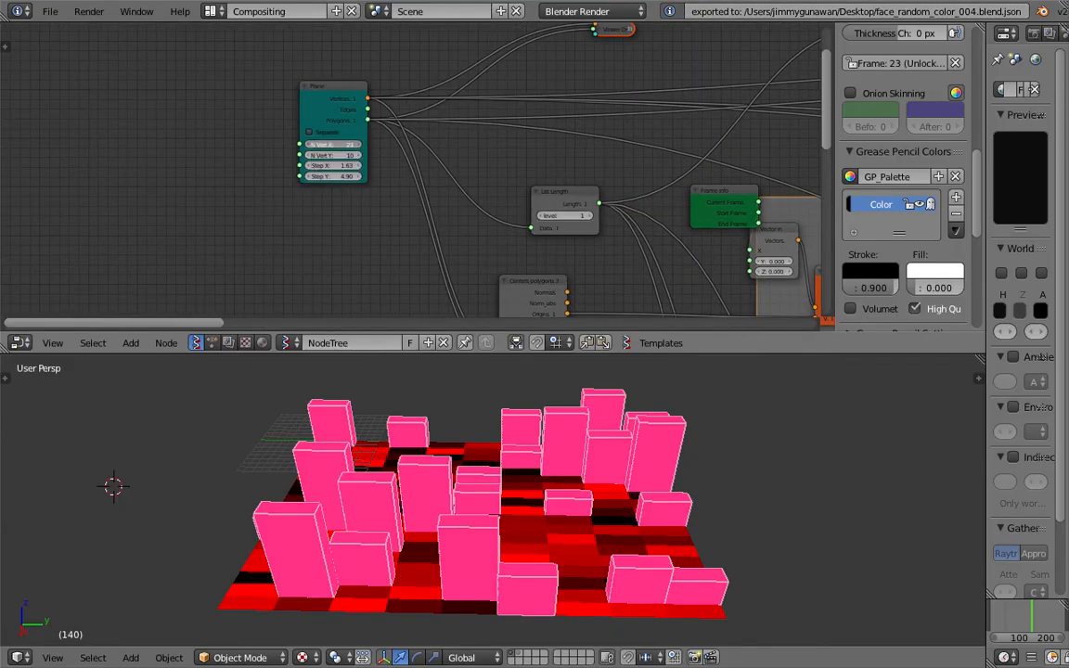
pyautogui.moveTo(331, 145); pyautogui.dragTo(349, 145)
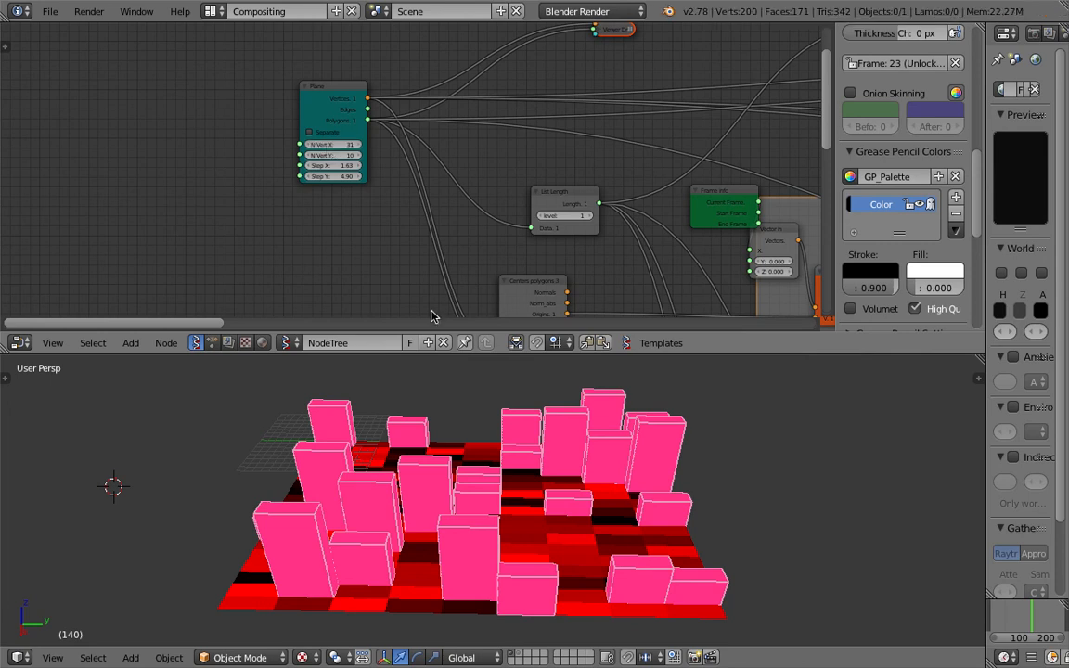
pyautogui.moveTo(506, 471); pyautogui.dragTo(611, 488, button='middle')
pyautogui.keyDown('shift'); pyautogui.moveTo(544, 485); pyautogui.dragTo(548, 409, button='middle'); pyautogui.keyUp('shift')
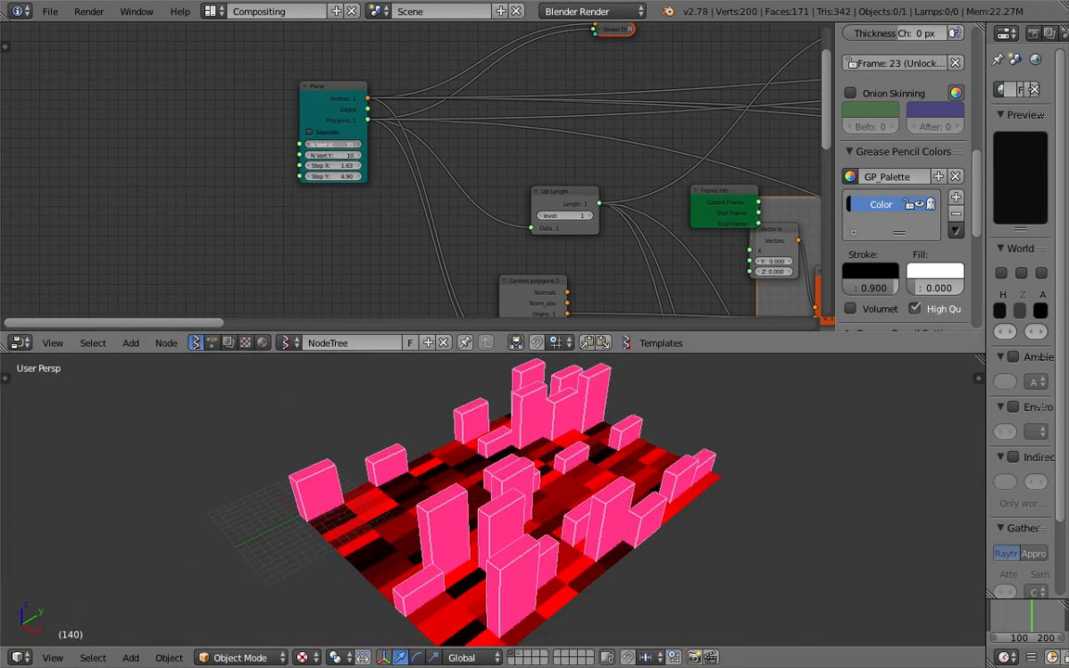
pyautogui.click(999, 626)
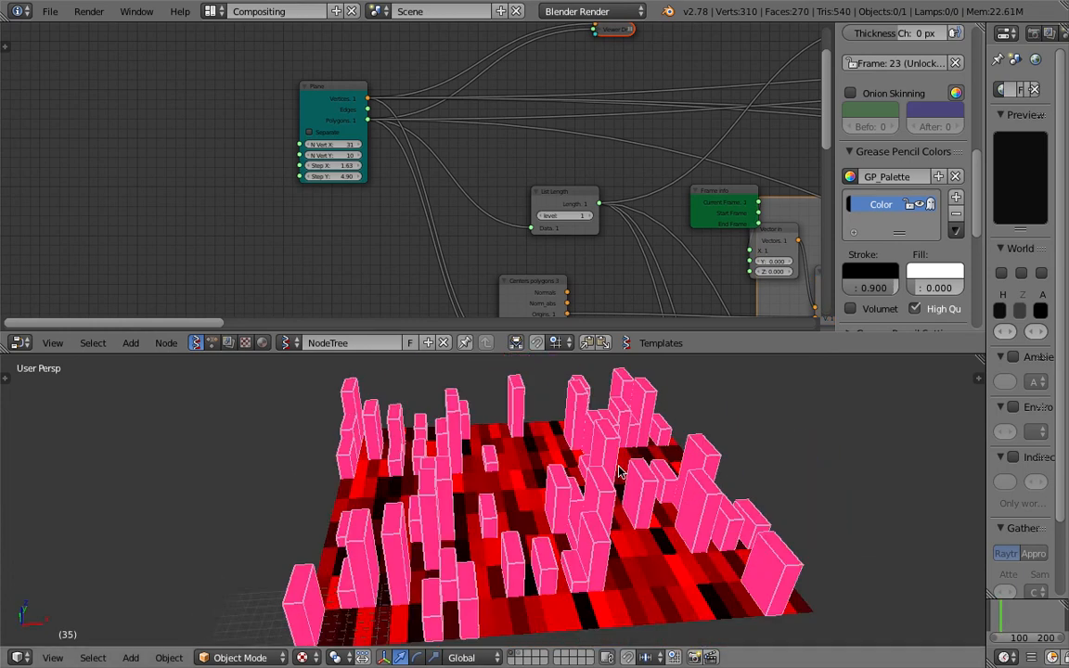
pyautogui.click(1009, 616)
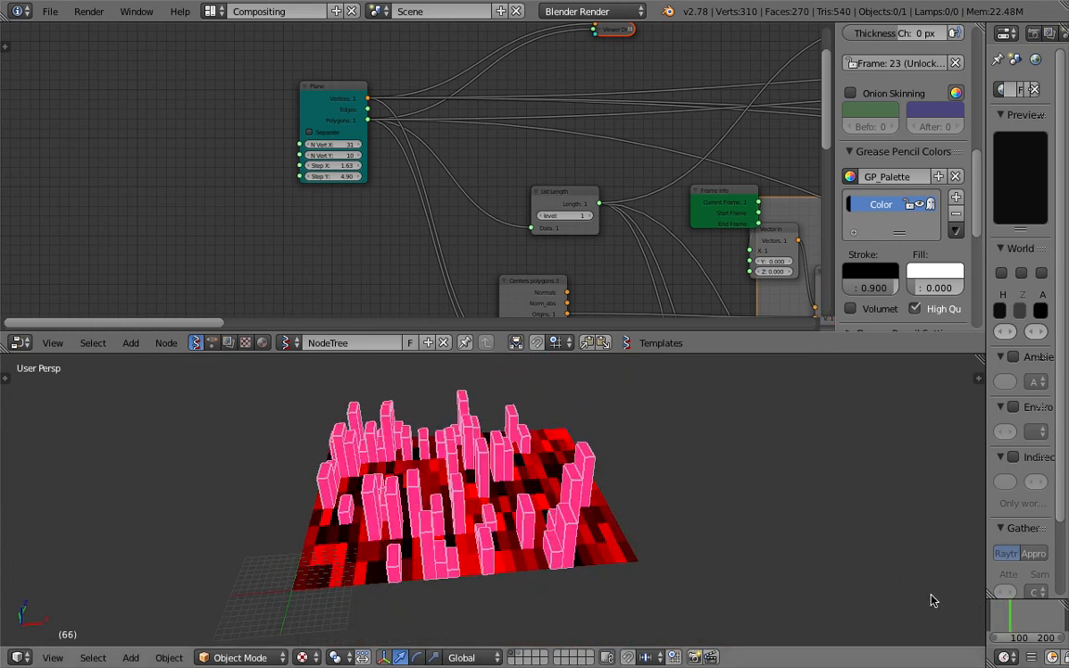
pyautogui.click(1011, 616)
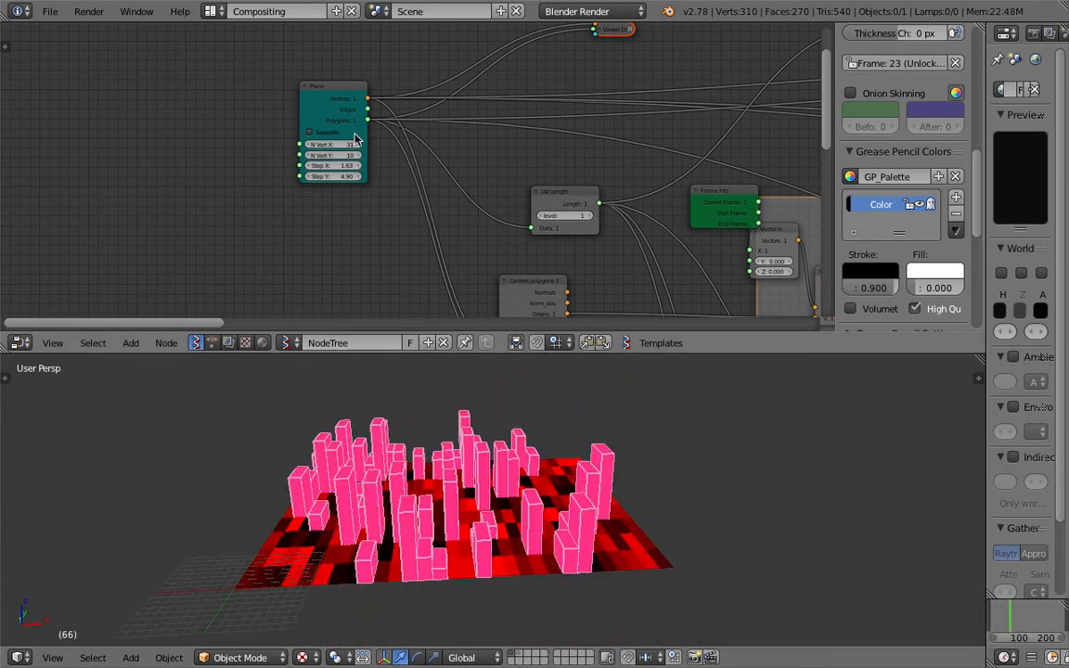
# Set the Plane node's N Vert X to 5 and scrub the timeline to frame 134.
pyautogui.scroll(3, 322, 126)
pyautogui.doubleClick(269, 121)
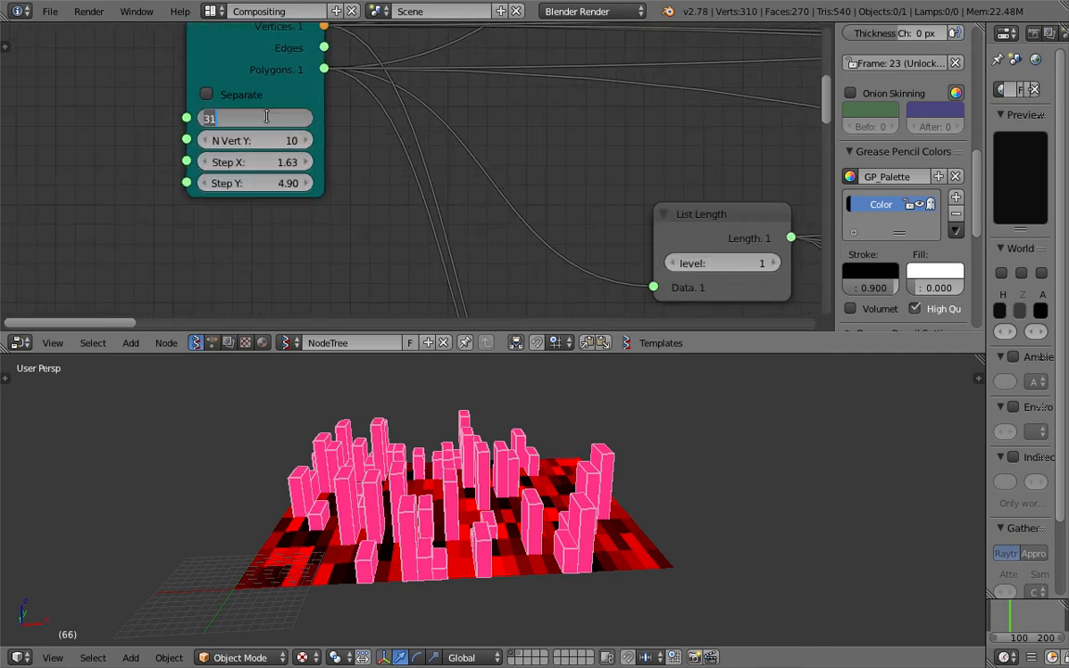
pyautogui.write('5')
pyautogui.press('Return')
pyautogui.moveTo(440, 478); pyautogui.dragTo(419, 501, button='middle')
pyautogui.click(1021, 617)
pyautogui.click(1015, 617)
pyautogui.click(1007, 616)
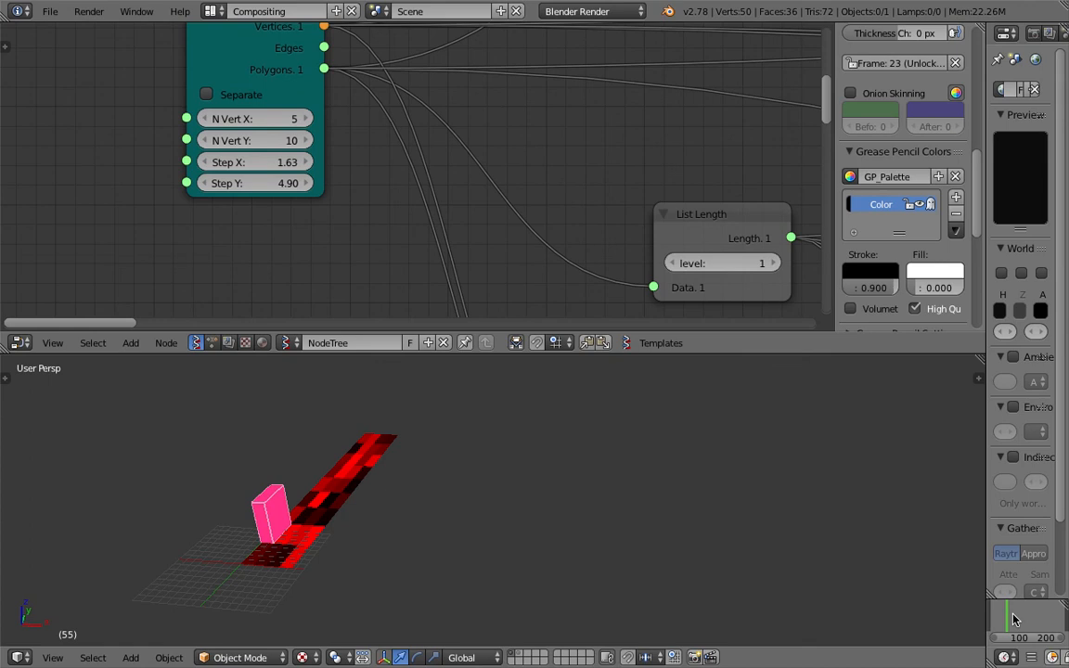
pyautogui.moveTo(1014, 620); pyautogui.dragTo(1030, 615)
pyautogui.moveTo(523, 501); pyautogui.dragTo(483, 478, button='middle')
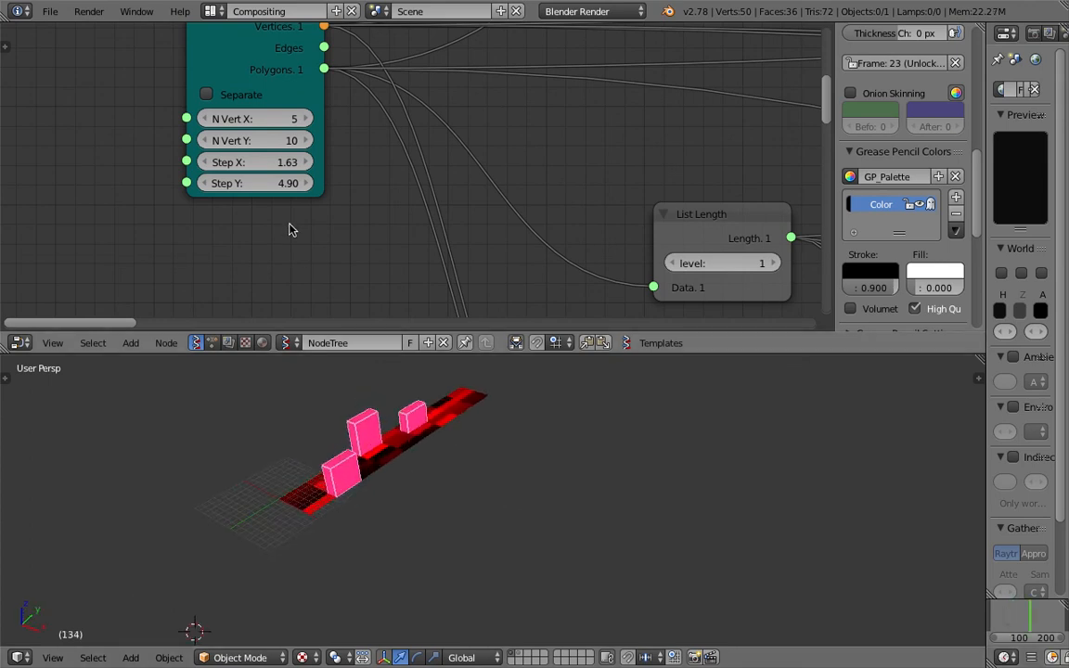
# Set the Plane node's N Vert X to 50 and move the timeline to frame 58.
pyautogui.write('50')
pyautogui.press('Return')
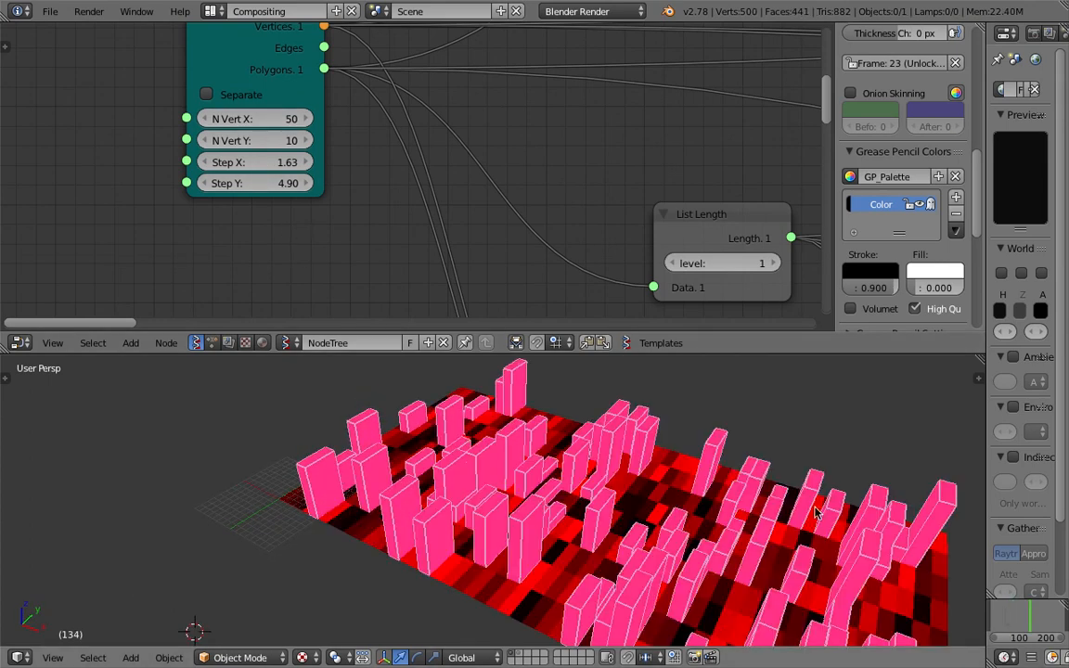
pyautogui.click(1010, 617)
pyautogui.moveTo(840, 555); pyautogui.dragTo(695, 435, button='middle')
pyautogui.moveTo(671, 151); pyautogui.dragTo(435, 167, button='middle')
pyautogui.scroll(-4, 464, 181)
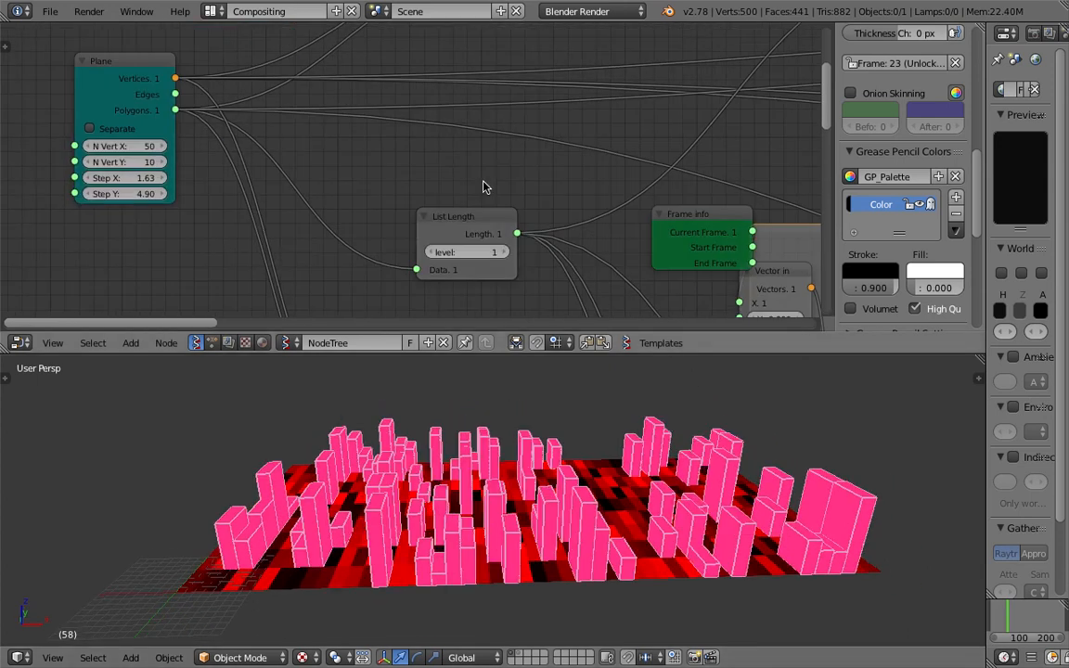
pyautogui.moveTo(558, 193); pyautogui.dragTo(460, 219, button='middle')
pyautogui.scroll(-1, 645, 362)
pyautogui.scroll(-3, 465, 232)
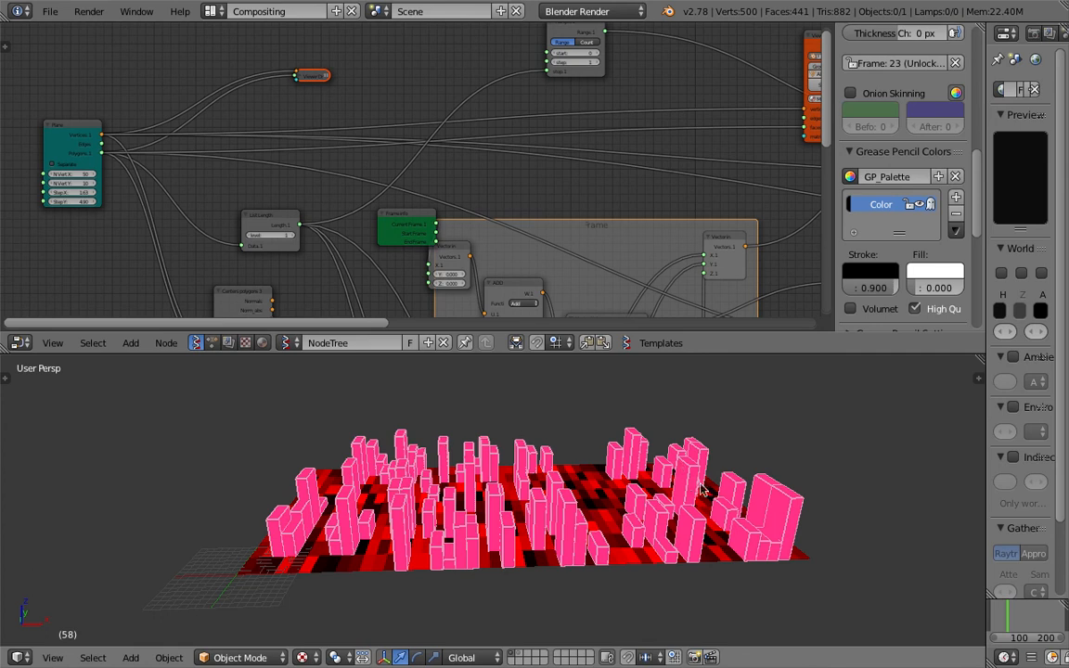
# Save over the file with the 50-vertex-wide plane.
pyautogui.moveTo(703, 491); pyautogui.dragTo(683, 496, button='middle')
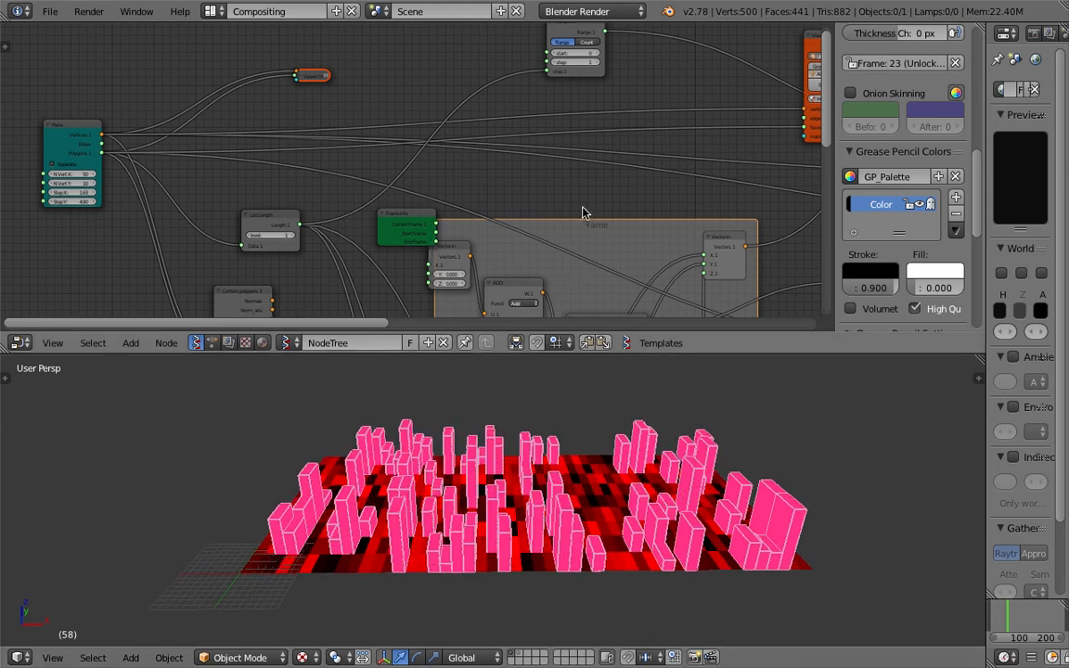
pyautogui.moveTo(566, 200); pyautogui.dragTo(624, 220, button='middle')
pyautogui.scroll(-1, 625, 220)
pyautogui.scroll(1, 443, 483)
pyautogui.scroll(1, 443, 484)
pyautogui.moveTo(442, 484); pyautogui.dragTo(506, 486, button='middle')
pyautogui.scroll(-2, 505, 487)
pyautogui.hotkey('ctrl', 's')
pyautogui.click(506, 486)
pyautogui.scroll(-2, 520, 204)
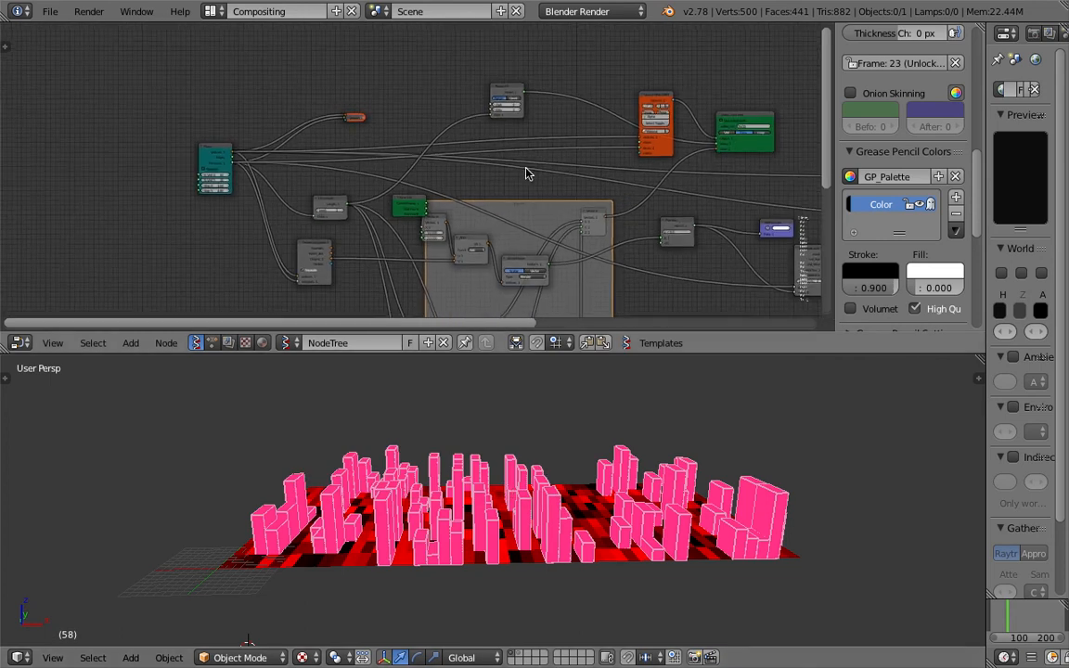
# Save over the file again and inspect the extruded blocks and colored faces up close.
pyautogui.scroll(4, 676, 588)
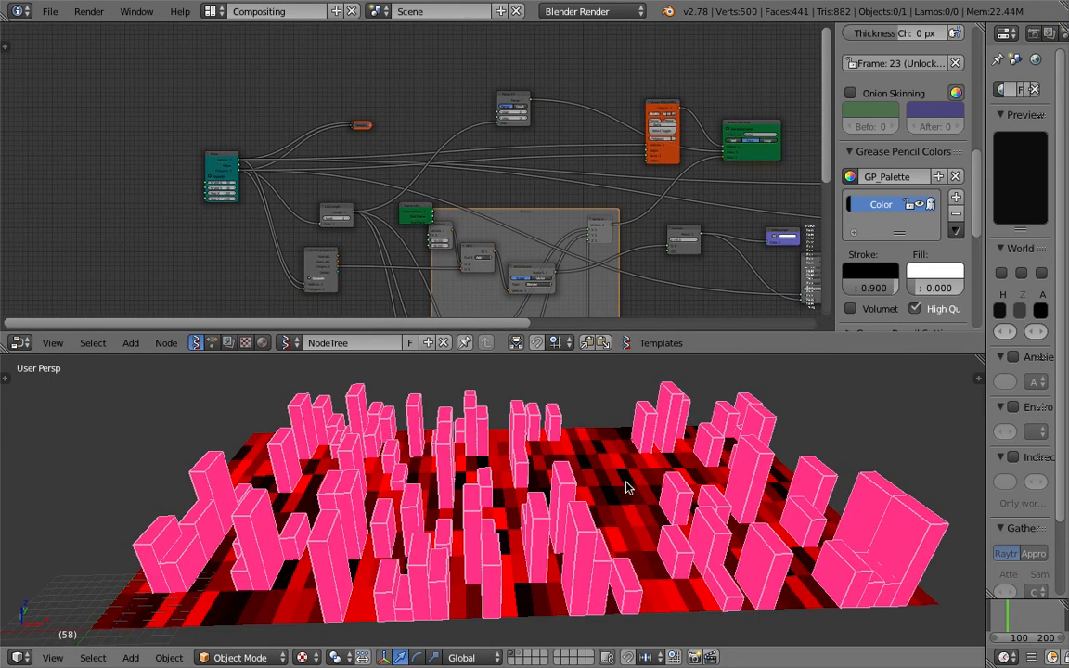
pyautogui.moveTo(647, 472); pyautogui.dragTo(531, 541, button='middle')
pyautogui.scroll(-2, 632, 501)
pyautogui.hotkey('ctrl', 's')
pyautogui.click(629, 504)
pyautogui.scroll(5, 642, 504)
pyautogui.scroll(-7, 724, 461)
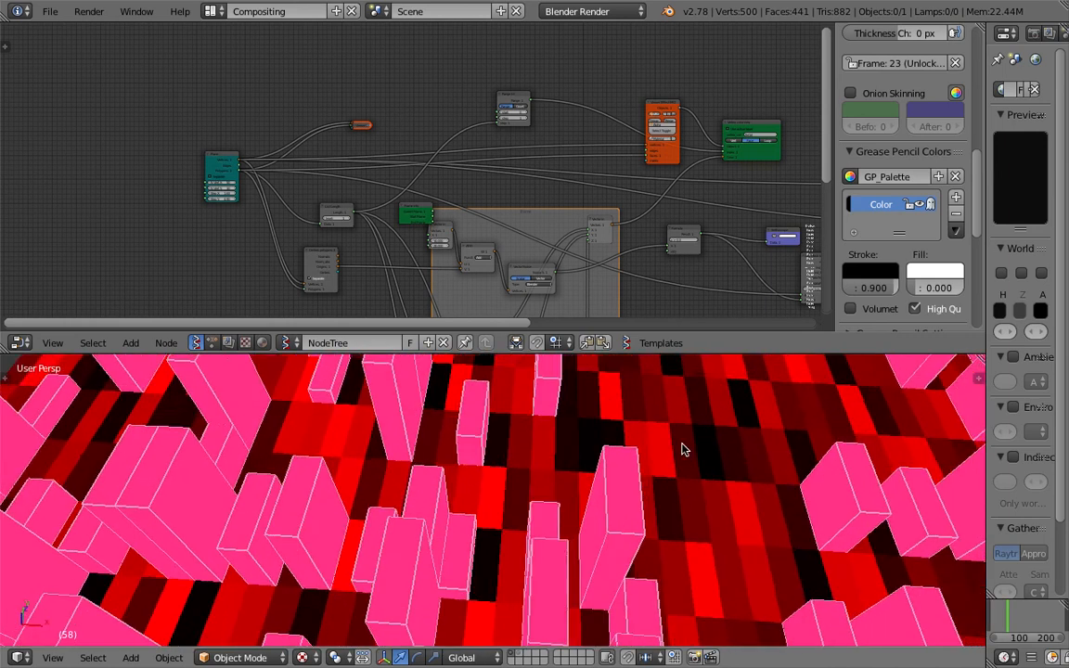
pyautogui.moveTo(604, 492); pyautogui.dragTo(628, 531, button='middle')
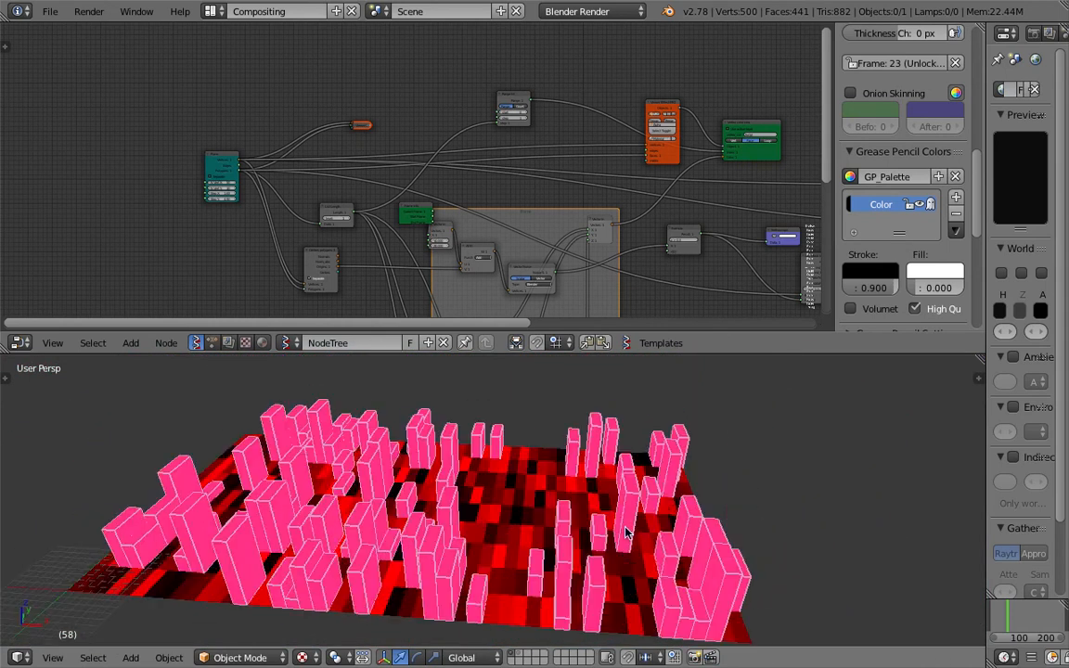
pyautogui.moveTo(584, 492); pyautogui.dragTo(650, 464, button='middle')
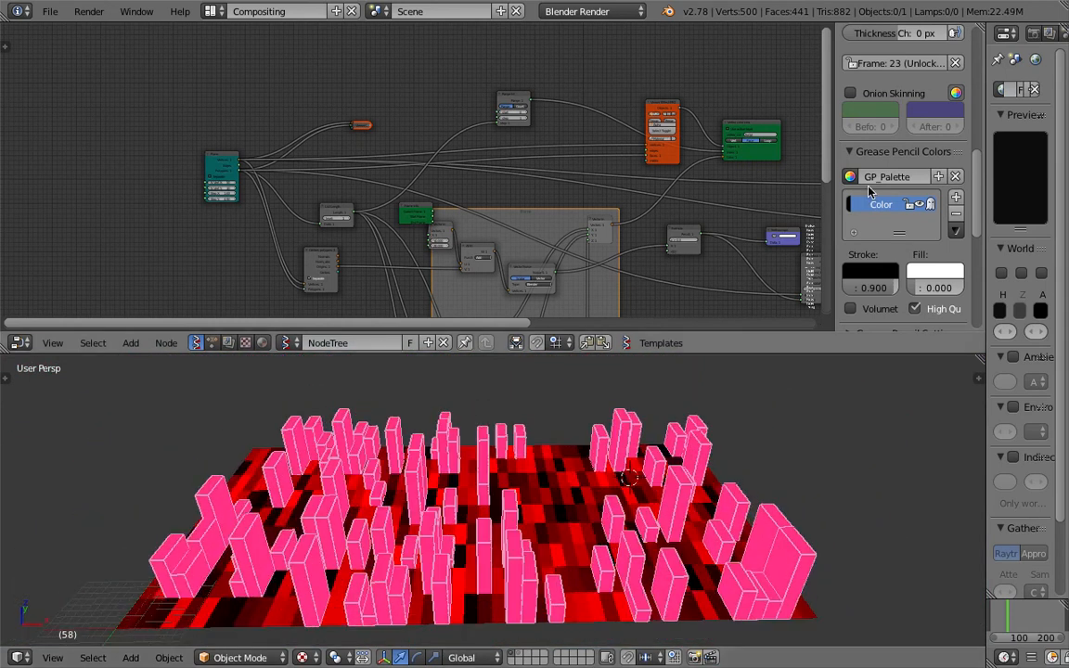
# Hide the node editor's sidebar and save over the file.
pyautogui.moveTo(836, 184); pyautogui.dragTo(971, 186)
pyautogui.moveTo(787, 198); pyautogui.dragTo(604, 181, button='middle')
pyautogui.scroll(3, 614, 225)
pyautogui.moveTo(662, 231); pyautogui.dragTo(523, 167, button='middle')
pyautogui.scroll(3, 515, 227)
pyautogui.hotkey('ctrl', 's')
pyautogui.click(518, 231)
# Search the available nodes for "avera" and dismiss the search.
pyautogui.scroll(3, 523, 167)
pyautogui.moveTo(571, 227); pyautogui.dragTo(487, 159, button='middle')
pyautogui.moveTo(416, 302); pyautogui.dragTo(439, 226, button='middle')
pyautogui.hotkey('ctrl', 'a')
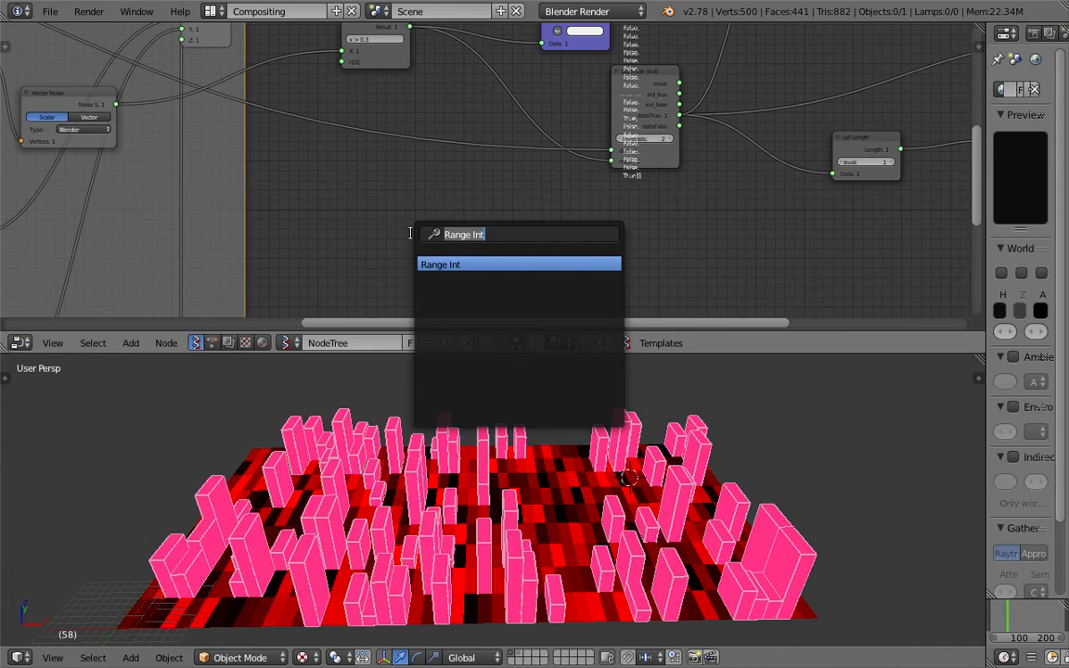
pyautogui.write('avera')
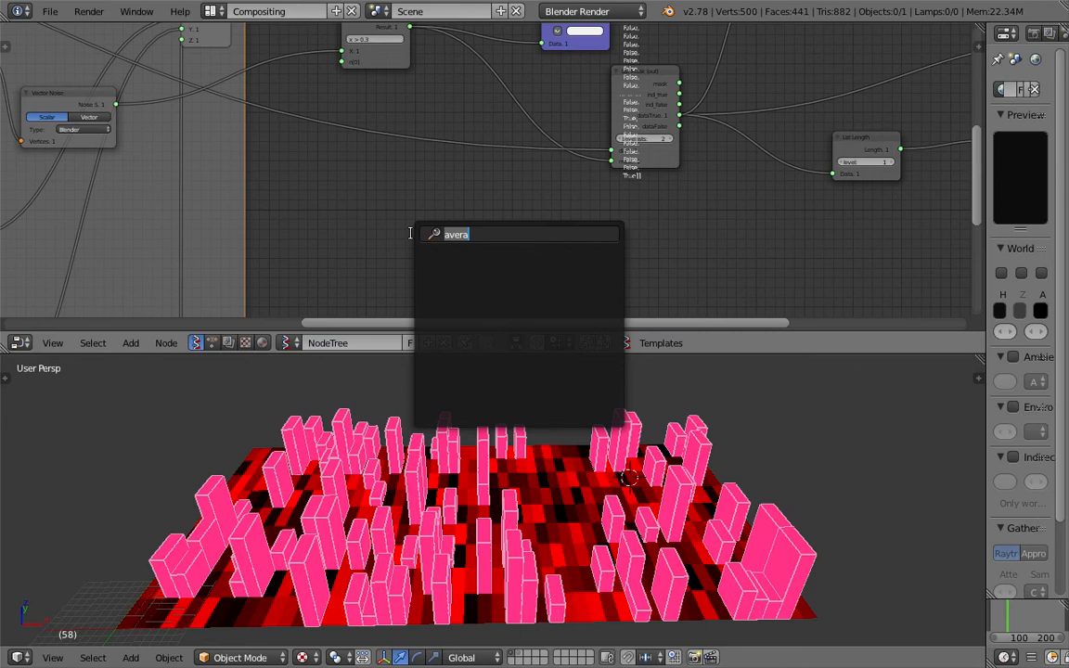
pyautogui.press('Escape')
# Search the available nodes for "leng" and dismiss the search without adding a node.
pyautogui.moveTo(370, 232); pyautogui.dragTo(495, 211, button='middle')
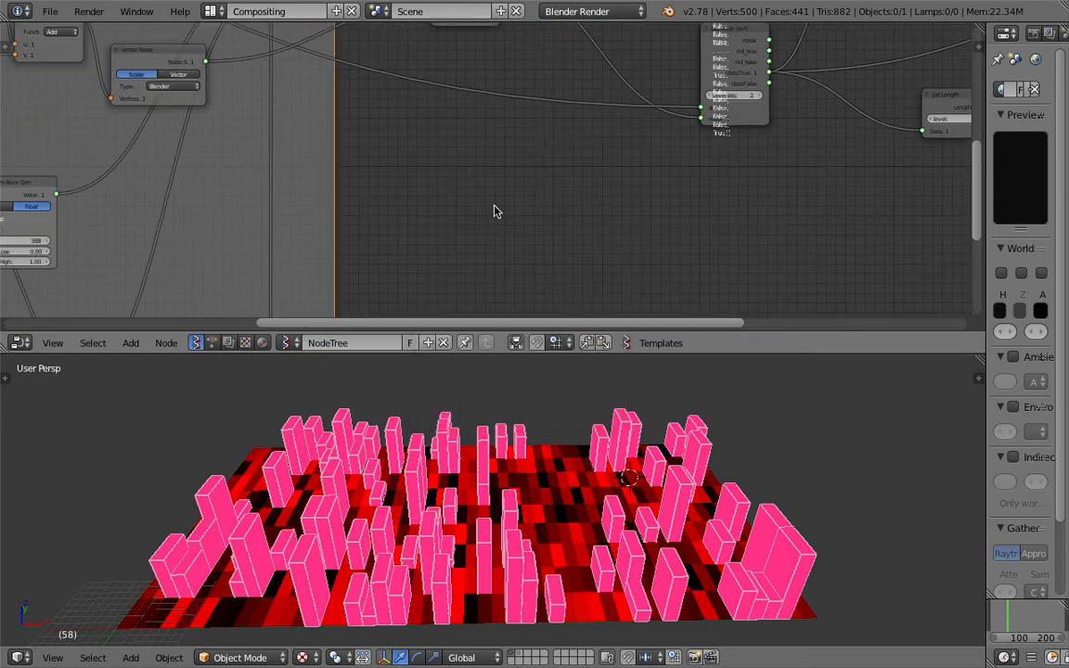
pyautogui.moveTo(562, 223); pyautogui.dragTo(564, 204, button='middle')
pyautogui.moveTo(584, 473); pyautogui.dragTo(584, 469, button='middle')
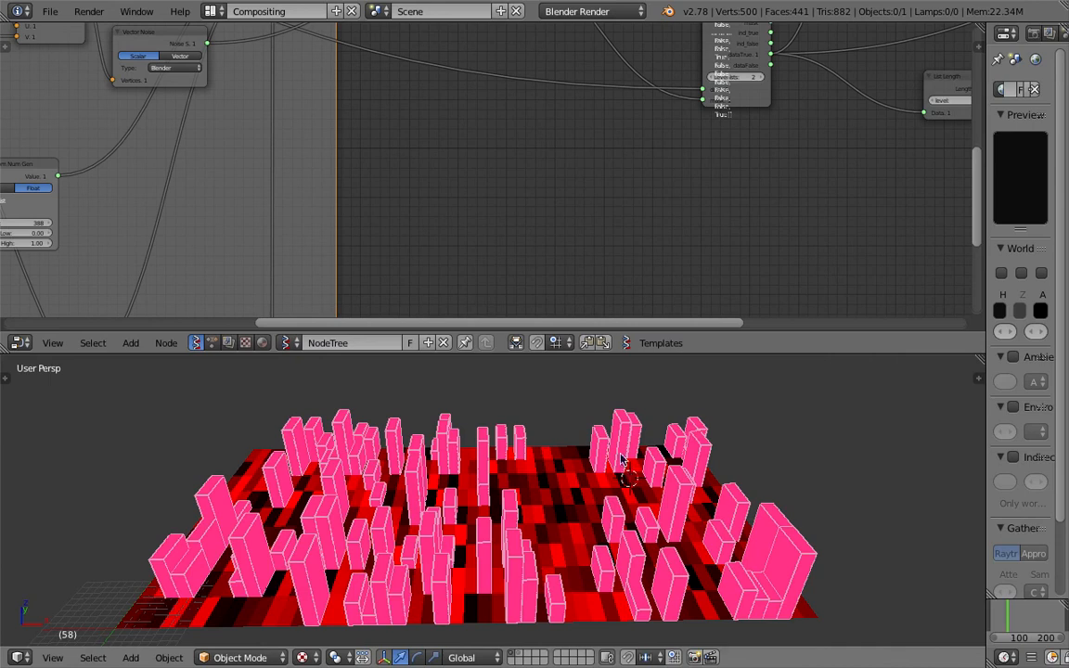
pyautogui.moveTo(516, 247); pyautogui.dragTo(514, 236, button='middle')
pyautogui.hotkey('ctrl', 'a')
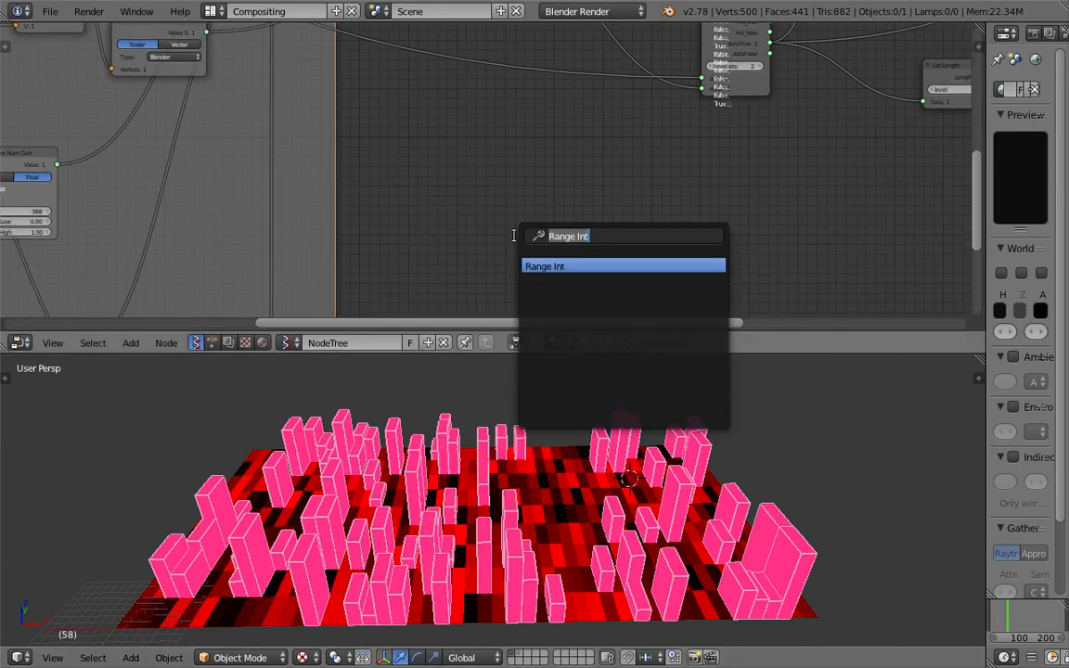
pyautogui.write('leng')
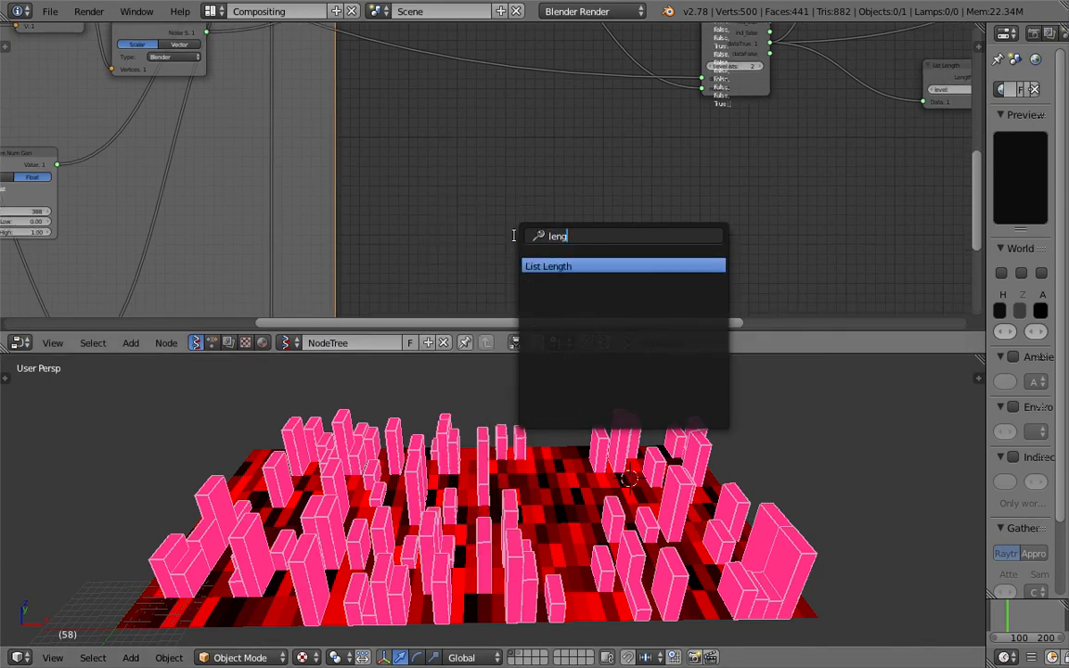
pyautogui.press('Escape')
# Examine the node network from the Plane through the noise frame to the mask, alongside the extruded plane in the 3D view.
pyautogui.moveTo(496, 170); pyautogui.dragTo(525, 174, button='middle')
pyautogui.moveTo(271, 252); pyautogui.dragTo(480, 214, button='middle')
pyautogui.scroll(-3, 568, 191)
pyautogui.moveTo(607, 492)
pyautogui.mouseDown(button='middle')
pyautogui.moveTo(608, 415)
pyautogui.moveTo(602, 487)
pyautogui.mouseUp(button='middle')
pyautogui.moveTo(654, 239); pyautogui.dragTo(576, 255, button='middle')
pyautogui.scroll(-1, 576, 254)
pyautogui.moveTo(595, 522); pyautogui.dragTo(575, 502, button='middle')
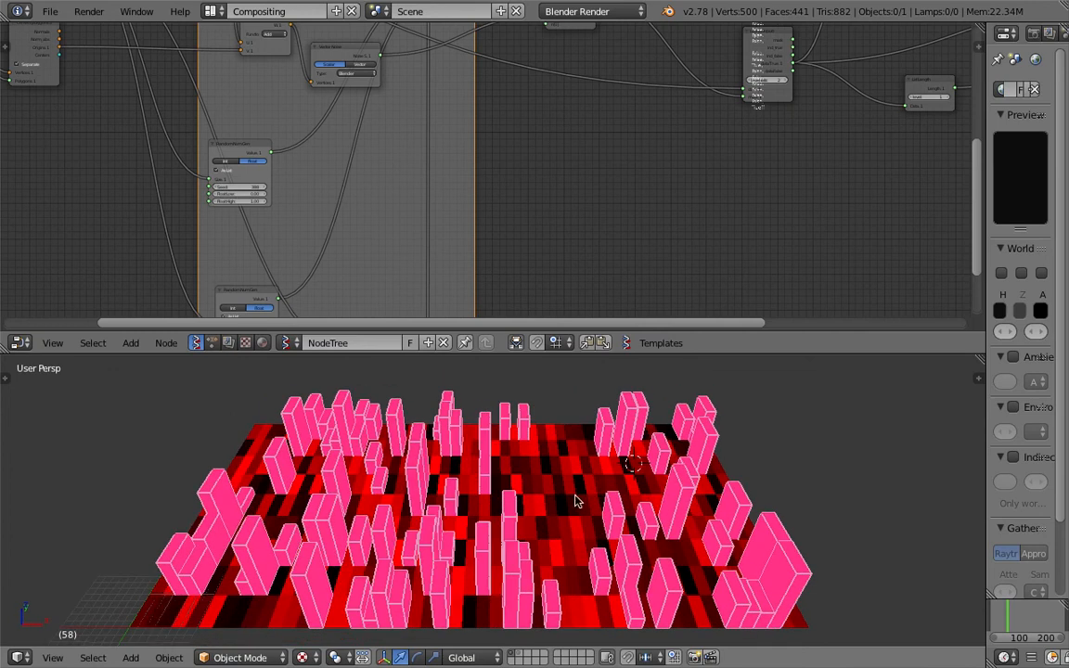
pyautogui.moveTo(769, 243); pyautogui.dragTo(498, 299, button='middle')
pyautogui.moveTo(723, 234); pyautogui.dragTo(616, 209, button='middle')
pyautogui.moveTo(609, 469)
pyautogui.mouseDown(button='middle')
pyautogui.moveTo(601, 429)
pyautogui.moveTo(452, 479)
pyautogui.moveTo(609, 477)
pyautogui.moveTo(613, 490)
pyautogui.mouseUp(button='middle')
pyautogui.scroll(-3, 684, 234)
pyautogui.moveTo(353, 210); pyautogui.dragTo(638, 206, button='middle')
pyautogui.moveTo(334, 122); pyautogui.dragTo(392, 127, button='middle')
pyautogui.moveTo(589, 143); pyautogui.dragTo(578, 104, button='middle')
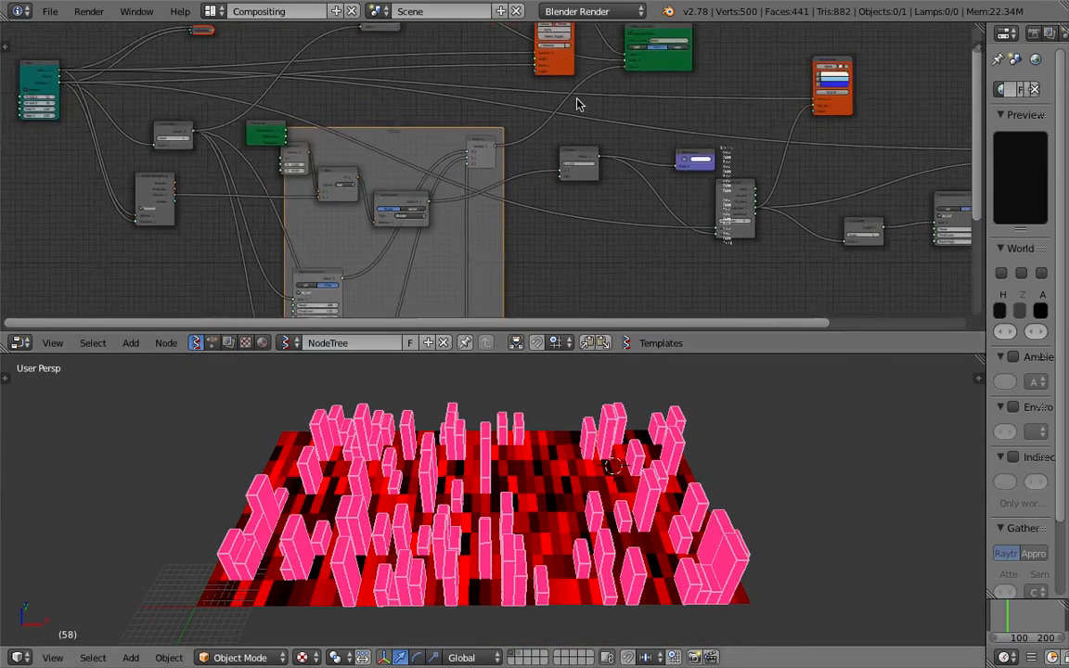
pyautogui.moveTo(657, 409); pyautogui.dragTo(626, 557, button='middle')
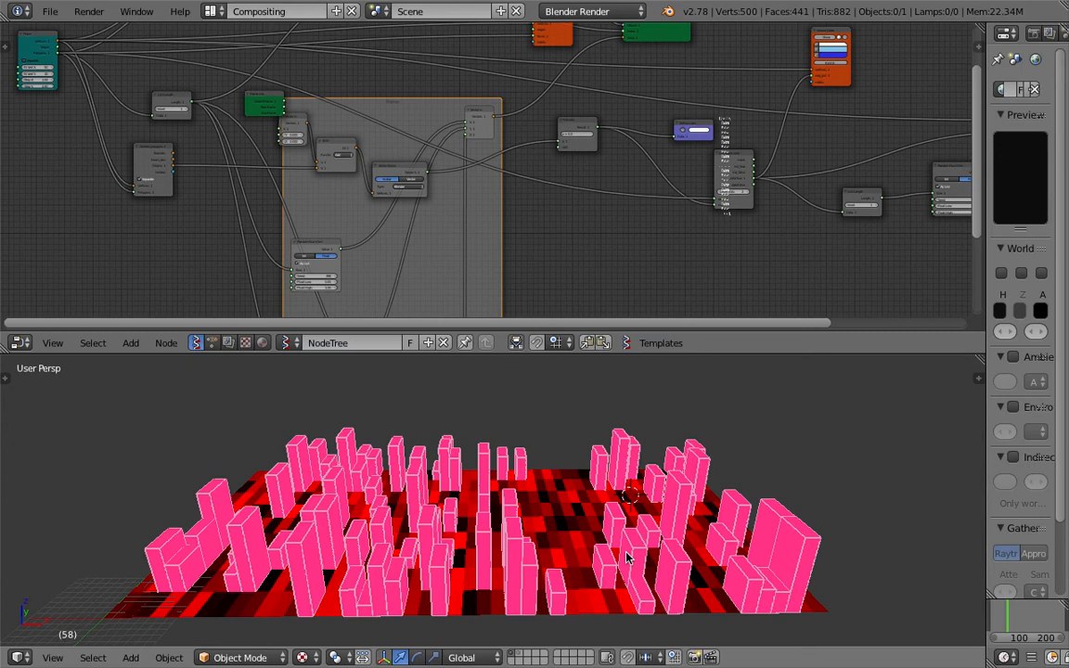
# Move the animation to frame 61 and view the extruded blocks on the plane from a higher angle.
pyautogui.moveTo(626, 557); pyautogui.dragTo(539, 483, button='middle')
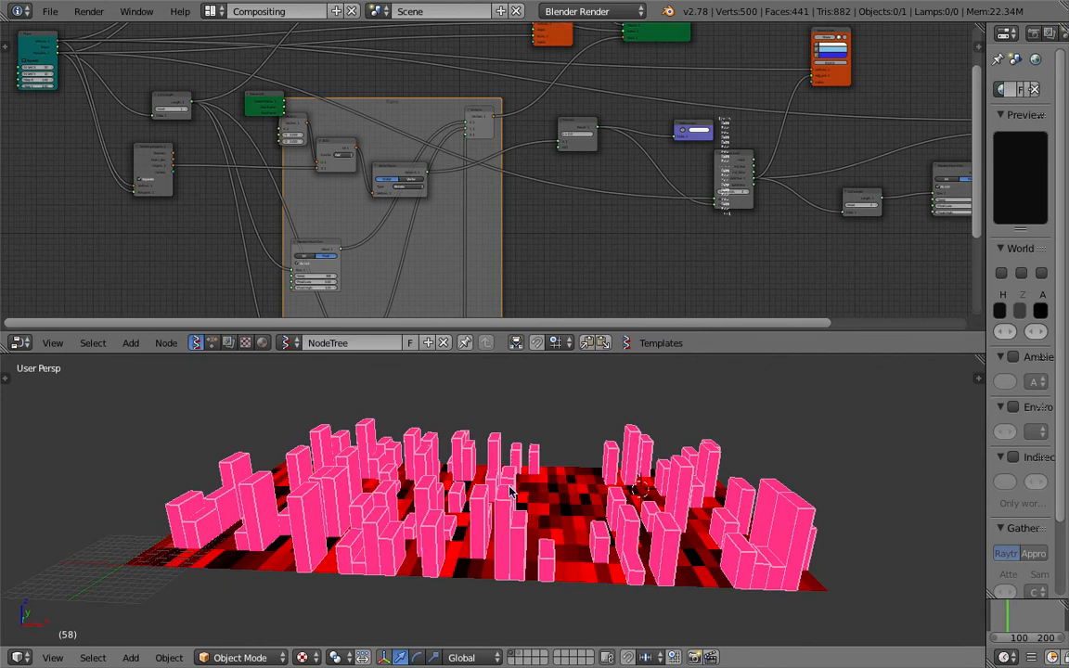
pyautogui.moveTo(666, 262); pyautogui.dragTo(565, 214, button='middle')
pyautogui.scroll(-1, 568, 241)
pyautogui.moveTo(624, 453); pyautogui.dragTo(809, 542, button='middle')
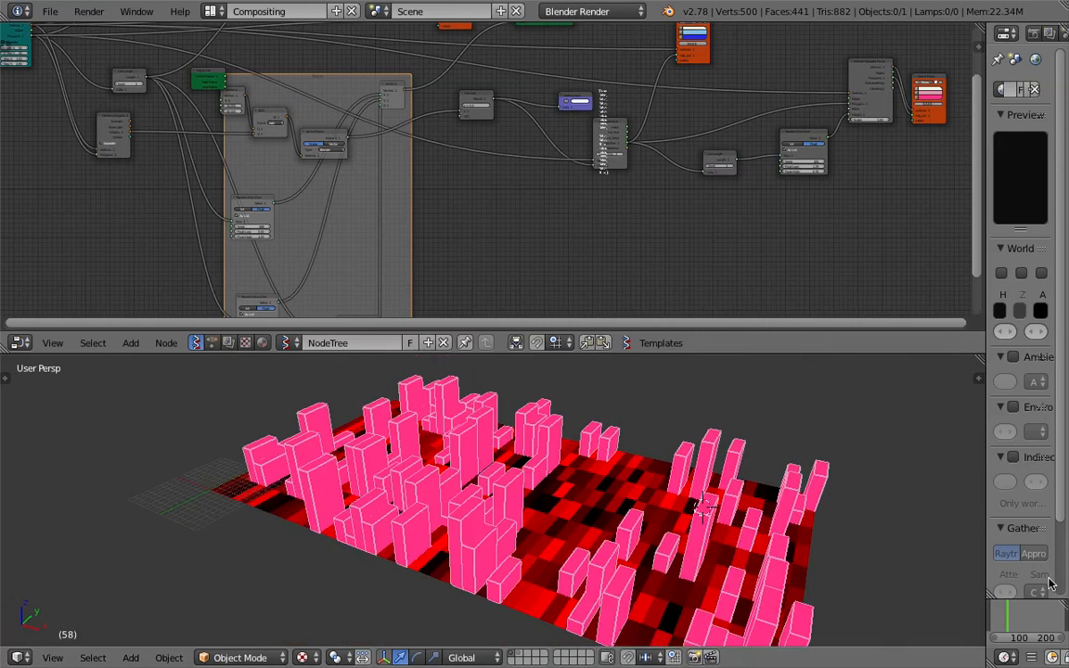
pyautogui.moveTo(1011, 621); pyautogui.dragTo(1008, 616)
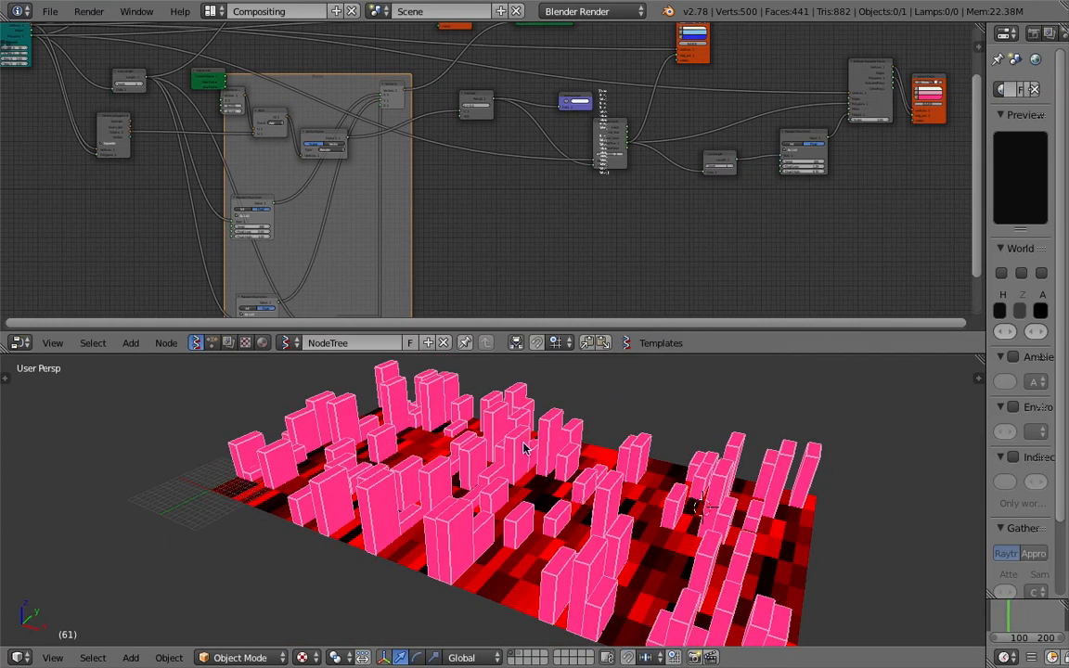
# Set the Plane node's vertex counts in X and Y both to 100 and check the console output in Terminal.
pyautogui.scroll(-2, 526, 437)
pyautogui.moveTo(383, 168); pyautogui.dragTo(482, 309, button='middle')
pyautogui.scroll(7, 556, 153)
pyautogui.moveTo(213, 149); pyautogui.dragTo(419, 151, button='middle')
pyautogui.moveTo(136, 148); pyautogui.dragTo(411, 148, button='middle')
pyautogui.scroll(8, 411, 148)
pyautogui.moveTo(198, 214); pyautogui.dragTo(198, 229)
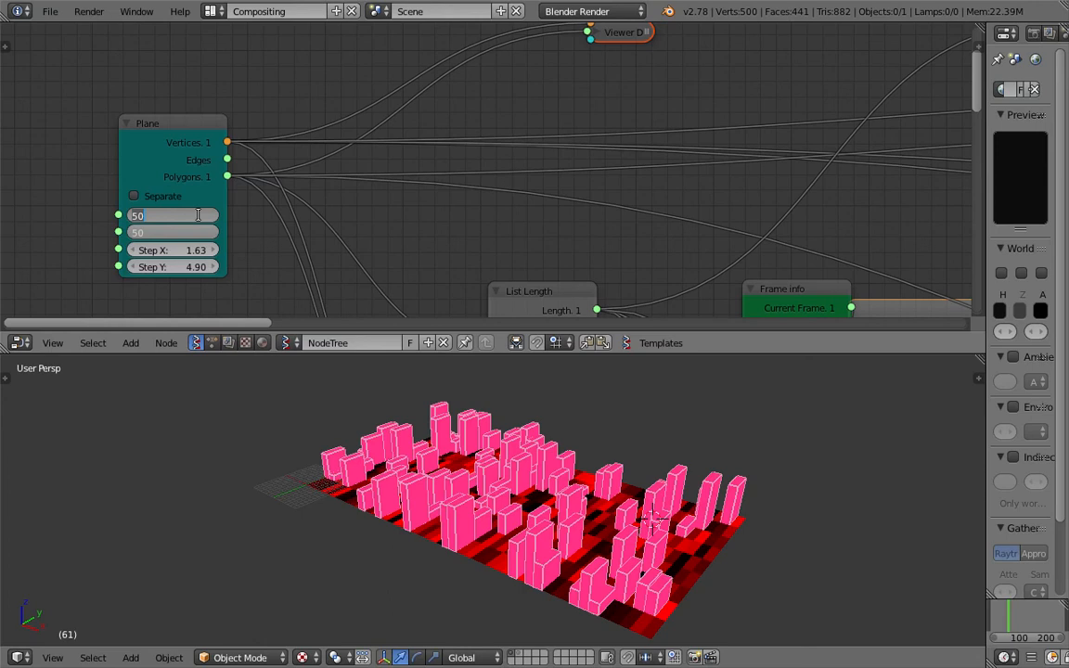
pyautogui.write('100')
pyautogui.press('Return')
pyautogui.hotkey('ctrl', 'Left')
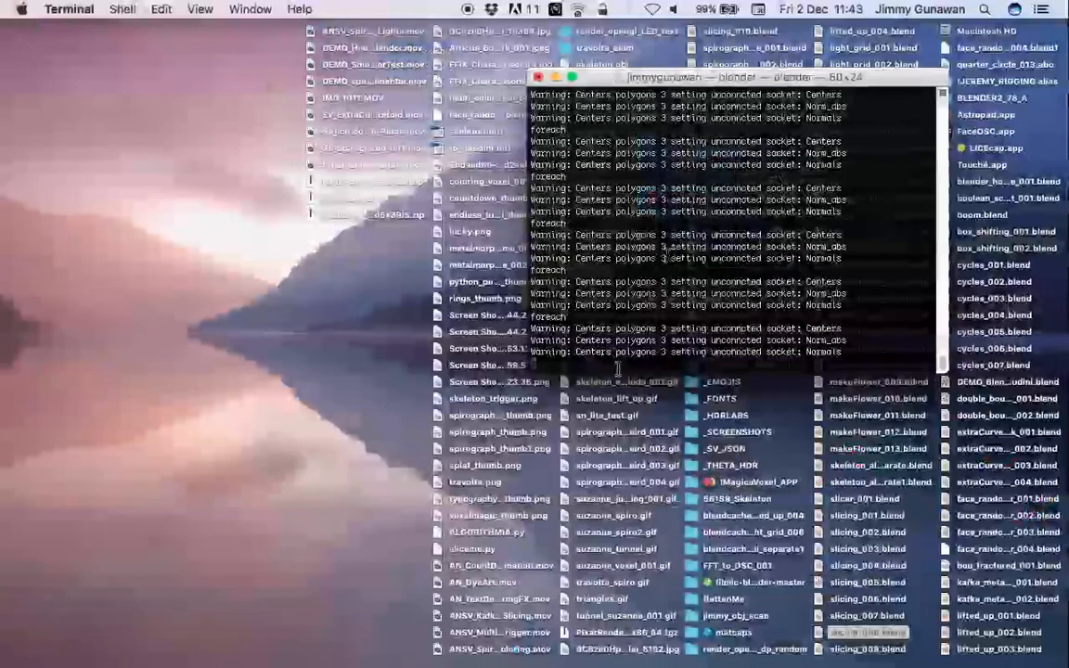
pyautogui.hotkey('ctrl', 'Right')
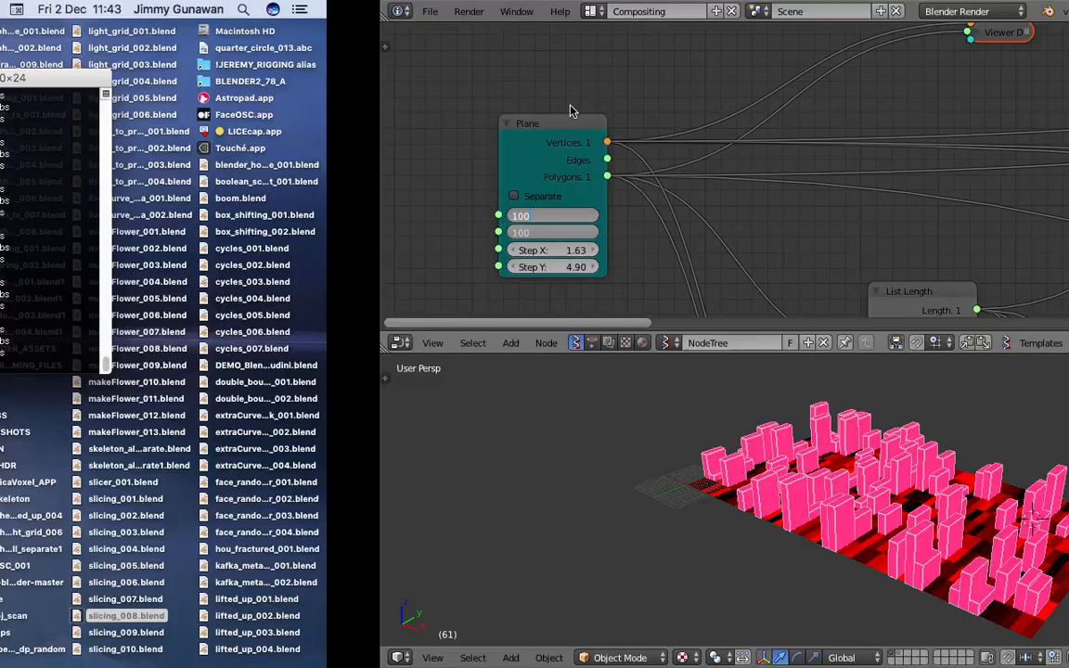